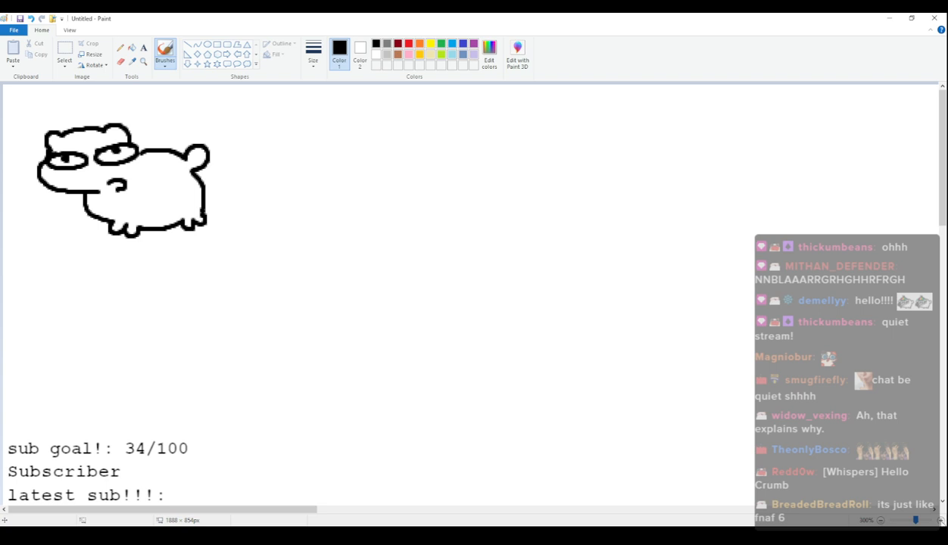
Zoom to 500% and draw a tilted cat head with two ears, half-closed eyes and a small mouth beside the existing cat.
left_click(941, 521)
left_click(941, 522)
left_click_drag(167, 515, 226, 515)
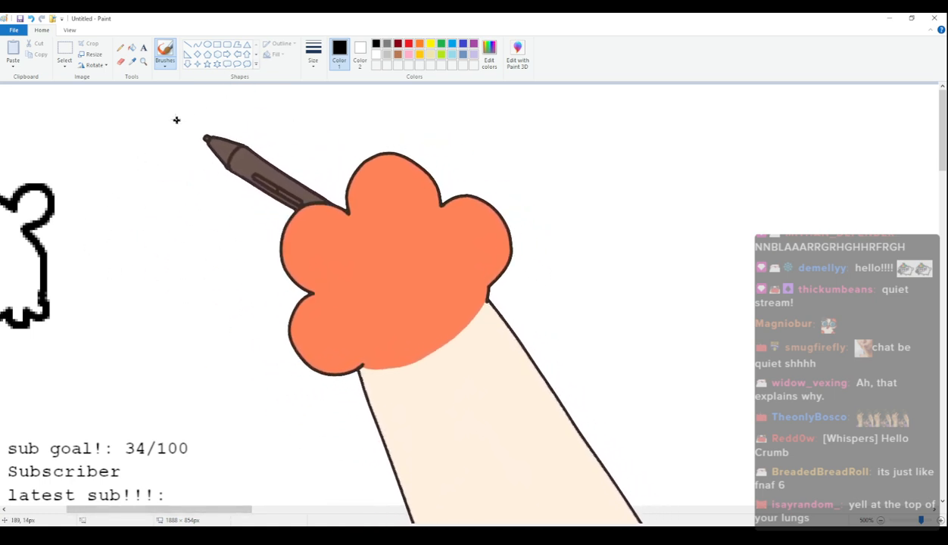
mouse_move(191, 196)
left_mouse_down()
mouse_move(205, 167)
mouse_move(315, 146)
mouse_move(323, 165)
mouse_move(340, 167)
mouse_move(324, 168)
mouse_move(345, 192)
mouse_move(330, 220)
mouse_move(273, 231)
left_mouse_up()
mouse_move(226, 199)
left_mouse_down()
mouse_move(249, 208)
mouse_move(262, 193)
mouse_move(237, 195)
left_mouse_up()
mouse_move(316, 185)
left_mouse_down()
mouse_move(290, 178)
mouse_move(306, 180)
left_mouse_up()
mouse_move(260, 232)
left_mouse_down()
mouse_move(274, 227)
mouse_move(268, 243)
left_mouse_up()
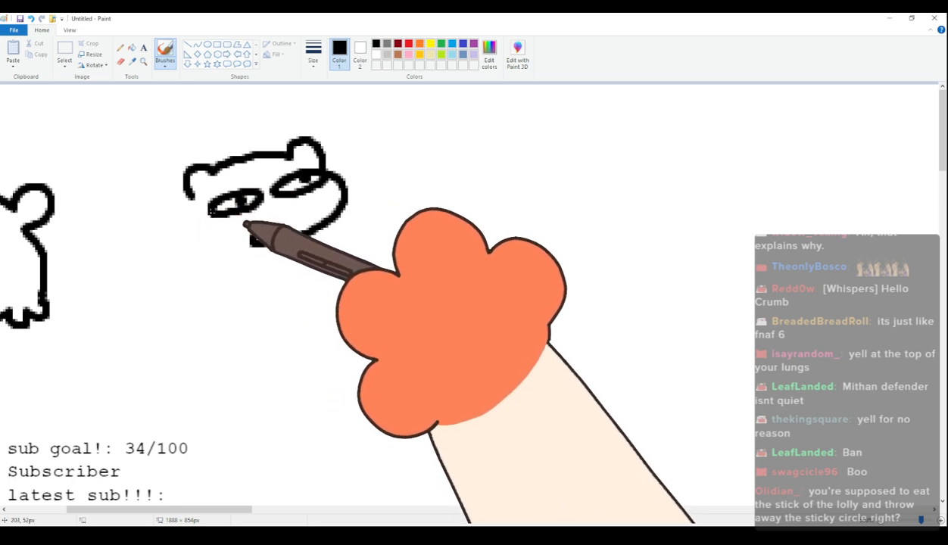
mouse_move(188, 201)
left_mouse_down()
mouse_move(185, 227)
mouse_move(219, 253)
left_mouse_up()
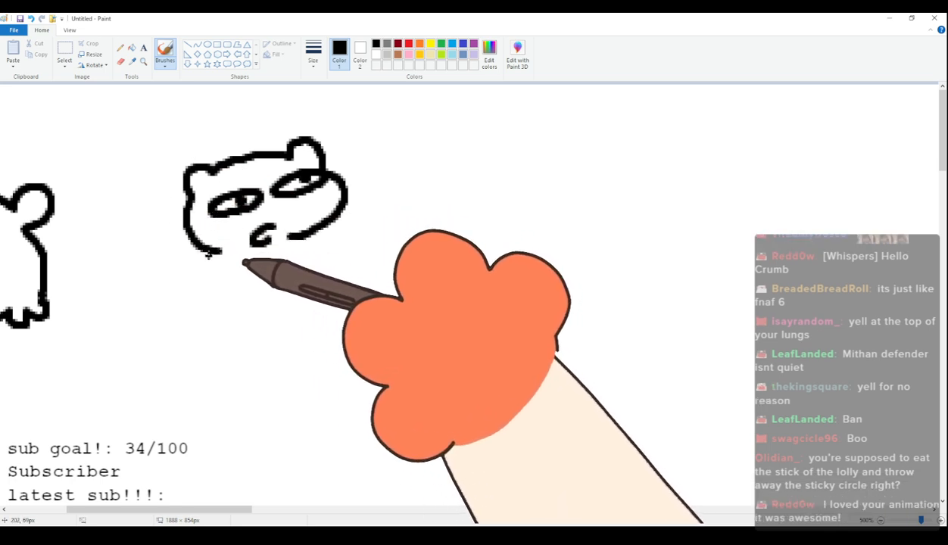
Draw the tilted cat's reclining body with curled paws near the chin and chest and two feet at its lower end.
left_click_drag(263, 308, 267, 308)
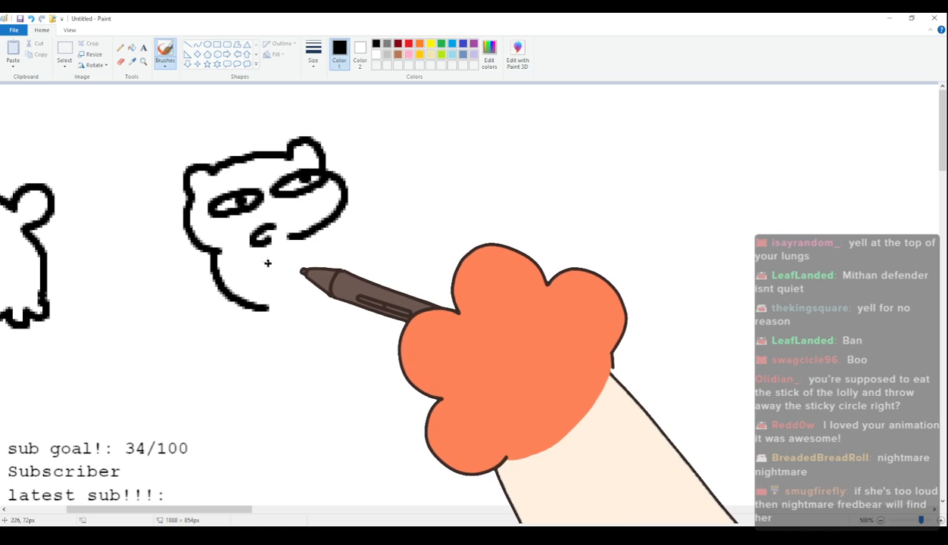
key("ctrl+z")
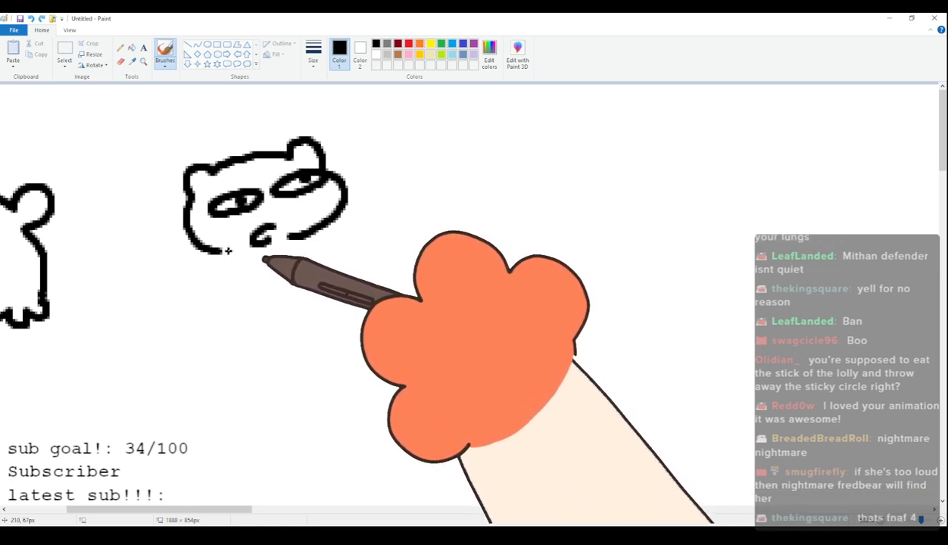
left_click_drag(226, 253, 286, 316)
left_click_drag(288, 259, 291, 277)
left_click_drag(333, 218, 374, 255)
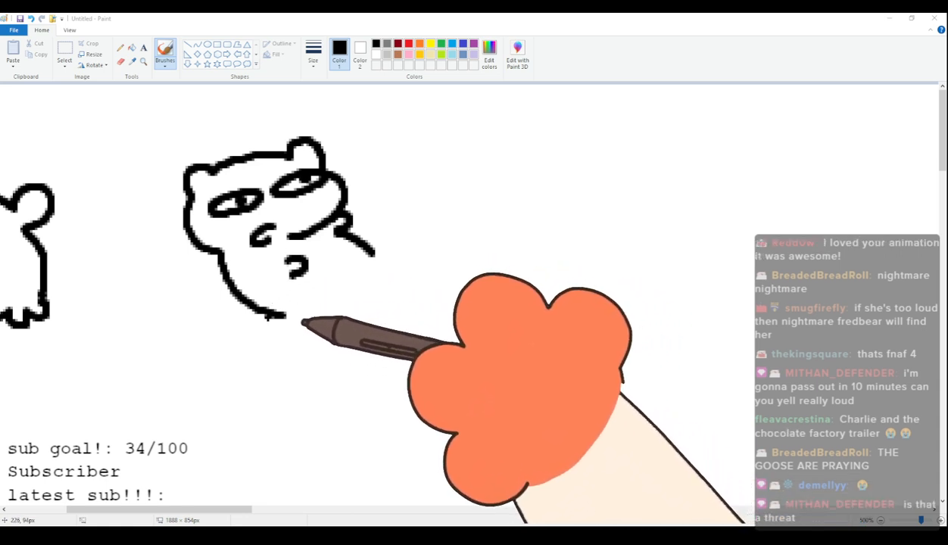
mouse_move(283, 317)
left_mouse_down()
mouse_move(386, 312)
mouse_move(400, 299)
mouse_move(390, 298)
left_mouse_up()
left_click_drag(367, 248, 411, 287)
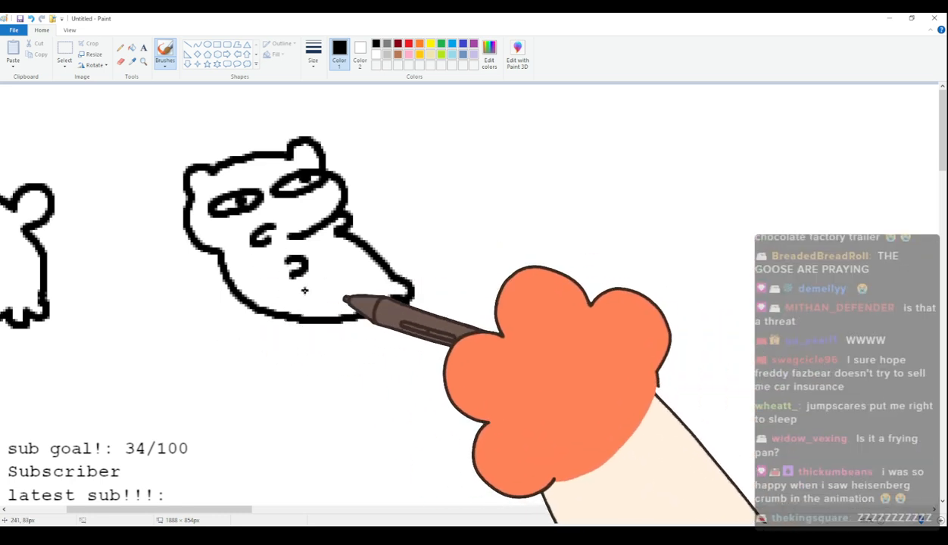
left_click_drag(287, 321, 328, 323)
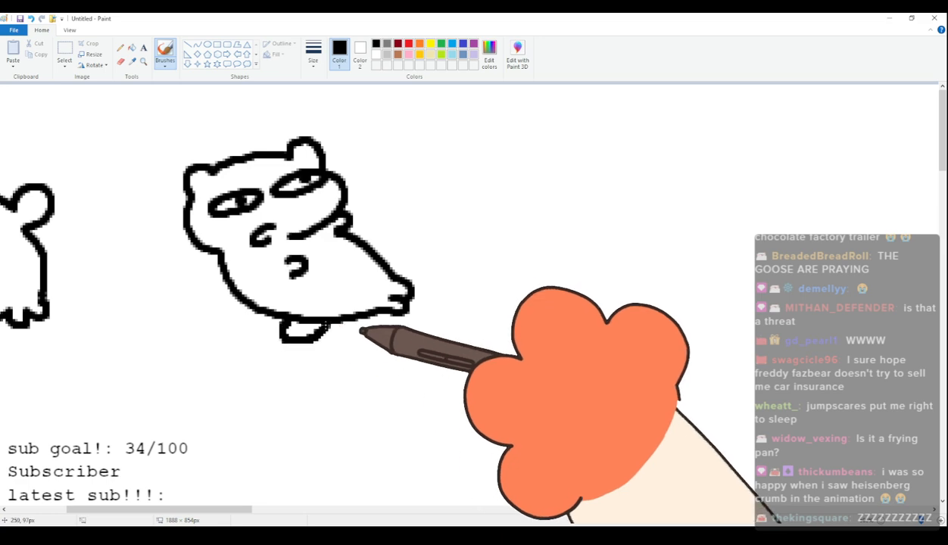
Select the whole reclining cat and move it slightly left, closer to the first cat.
left_click_drag(242, 511, 157, 519)
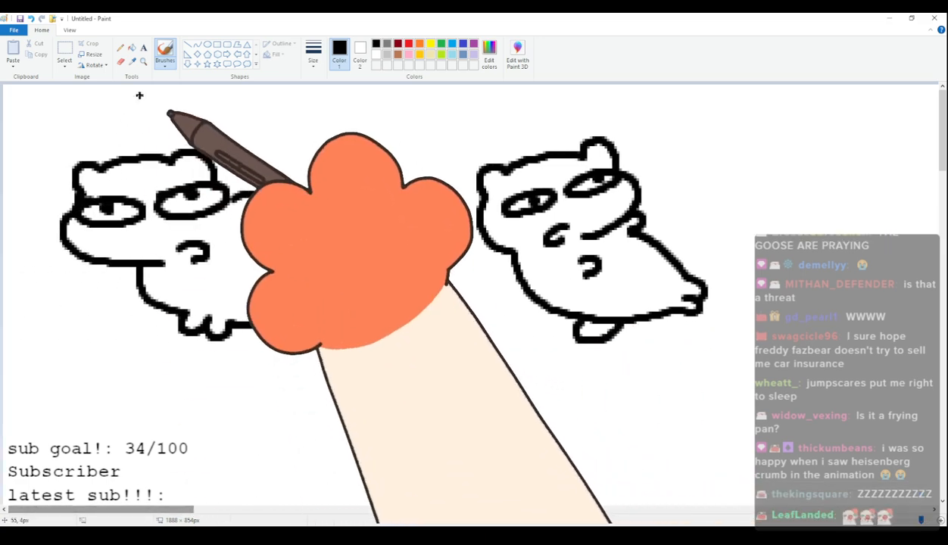
left_click(64, 51)
left_click_drag(464, 115, 737, 324)
left_click_drag(661, 263, 565, 259)
Brush a third cat to the right of the reclining one, with large oval eyes, a wavy mouth, a round body, feet and a raised tail.
left_click(164, 52)
mouse_move(159, 509)
left_mouse_down()
mouse_move(267, 522)
mouse_move(254, 522)
left_mouse_up()
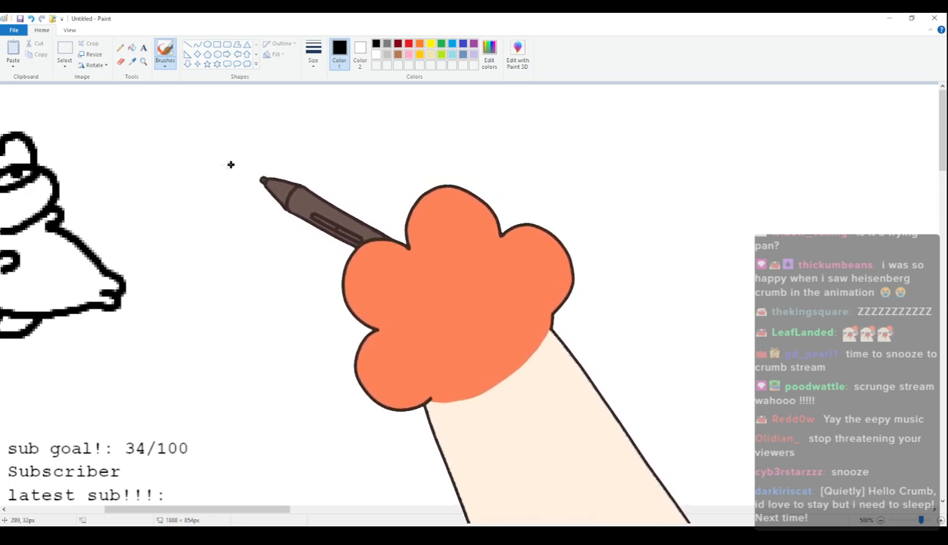
mouse_move(201, 191)
left_mouse_down()
mouse_move(220, 164)
mouse_move(293, 160)
mouse_move(332, 163)
mouse_move(332, 191)
left_mouse_up()
mouse_move(198, 209)
left_mouse_down()
mouse_move(247, 252)
mouse_move(276, 250)
mouse_move(244, 217)
mouse_move(224, 205)
left_mouse_up()
mouse_move(288, 190)
left_mouse_down()
mouse_move(269, 212)
mouse_move(317, 184)
left_mouse_up()
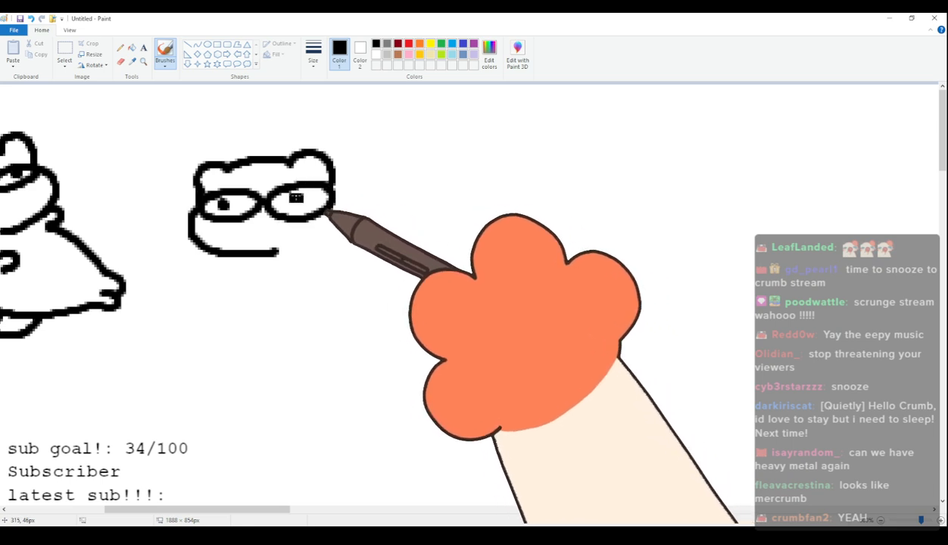
left_click(296, 198)
left_click_drag(296, 244, 322, 233)
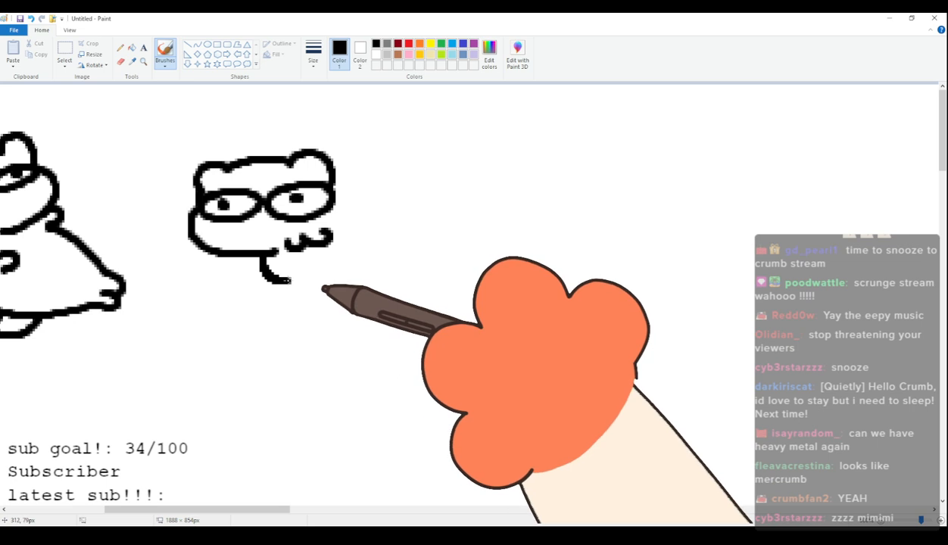
mouse_move(264, 257)
left_mouse_down()
mouse_move(295, 297)
mouse_move(315, 282)
mouse_move(339, 298)
mouse_move(393, 282)
left_mouse_up()
mouse_move(334, 161)
left_mouse_down()
mouse_move(380, 161)
mouse_move(401, 176)
mouse_move(411, 158)
mouse_move(434, 170)
mouse_move(410, 199)
mouse_move(431, 244)
mouse_move(420, 268)
mouse_move(407, 291)
left_mouse_up()
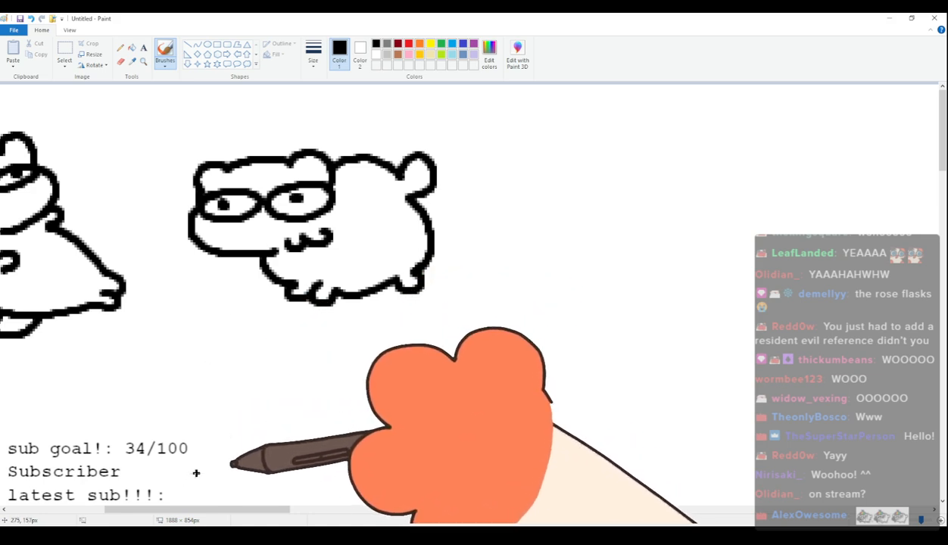
Draw a fourth cat facing right, with narrow side-glancing eyes, a small smirk, a rounded body, short legs and a tail behind.
left_click_drag(232, 517, 292, 500)
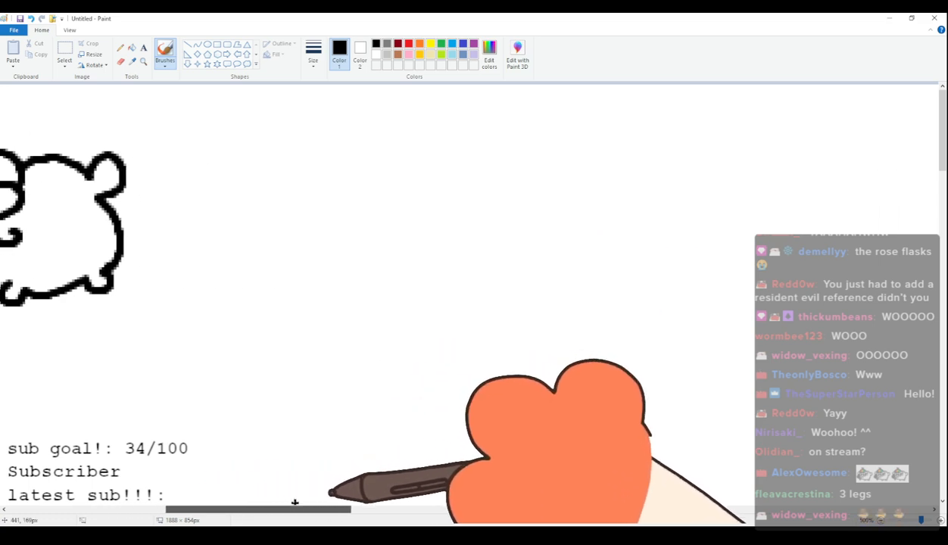
mouse_move(256, 185)
left_mouse_down()
mouse_move(273, 167)
mouse_move(372, 157)
mouse_move(389, 205)
mouse_move(338, 251)
left_mouse_up()
mouse_move(278, 204)
left_mouse_down()
mouse_move(317, 206)
mouse_move(284, 216)
left_mouse_up()
mouse_move(351, 200)
left_mouse_down()
mouse_move(380, 215)
mouse_move(353, 204)
left_mouse_up()
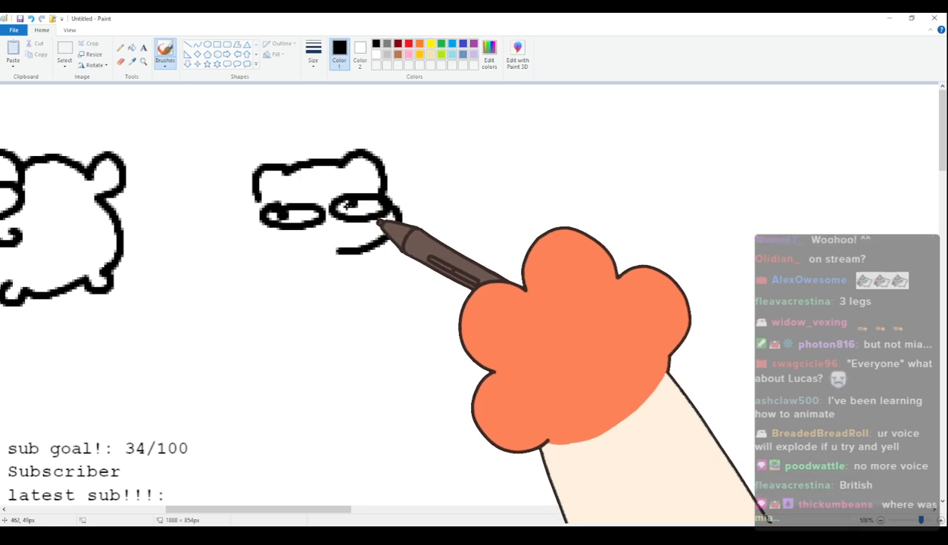
left_click_drag(328, 244, 303, 248)
key("ctrl+z")
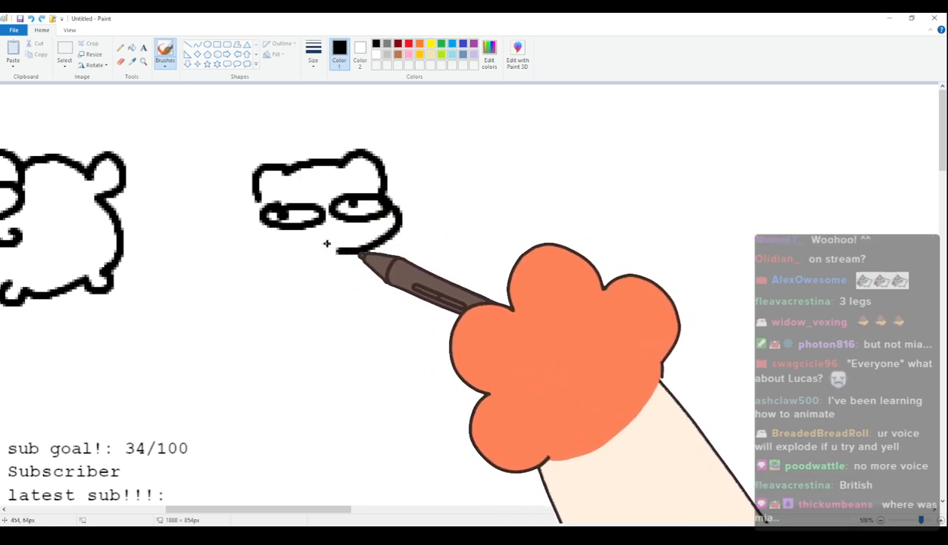
left_click_drag(260, 203, 256, 247)
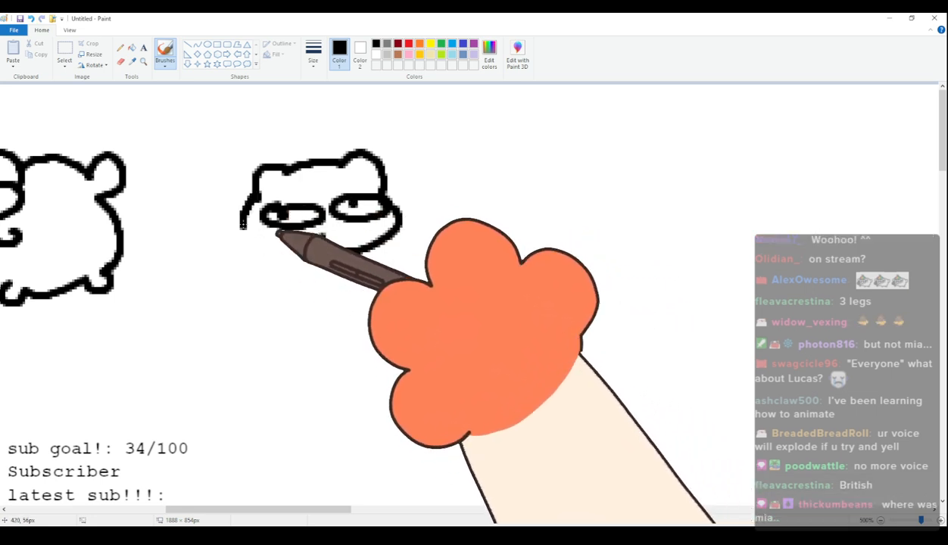
mouse_move(253, 182)
left_mouse_down()
mouse_move(162, 212)
mouse_move(212, 284)
mouse_move(268, 313)
mouse_move(381, 315)
mouse_move(400, 290)
mouse_move(393, 286)
left_mouse_up()
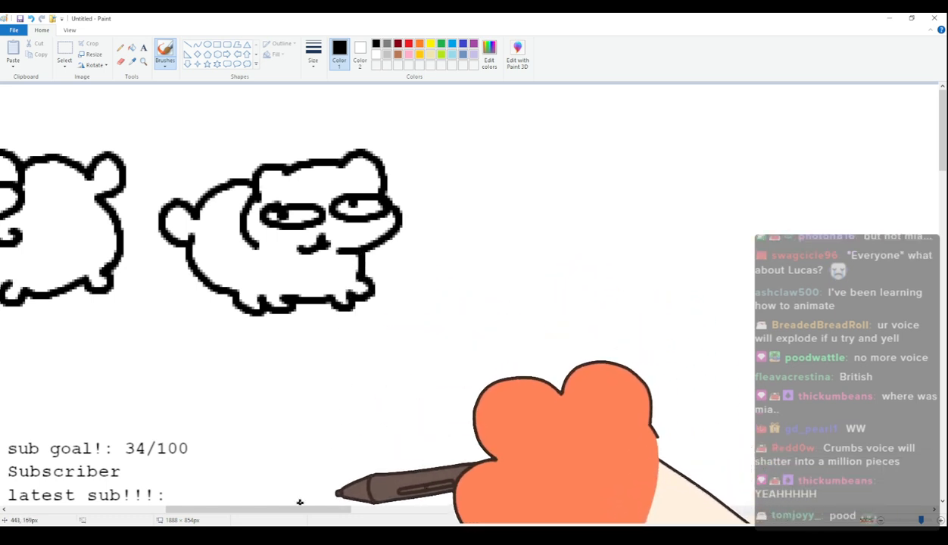
Draw a fifth cat's left-facing head on the empty canvas to the right, with two ears, narrow flat eyes and a crooked mouth.
left_click_drag(306, 515, 361, 513)
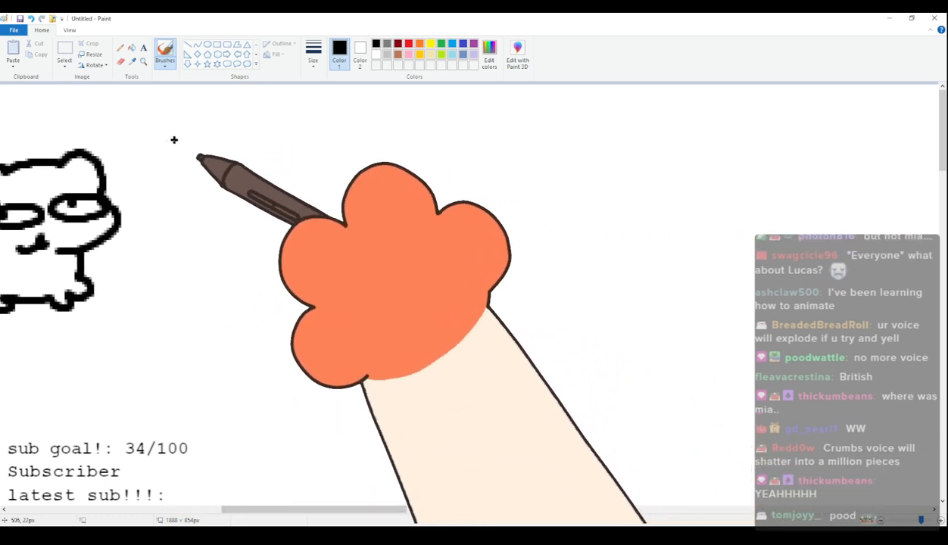
key("ctrl+z")
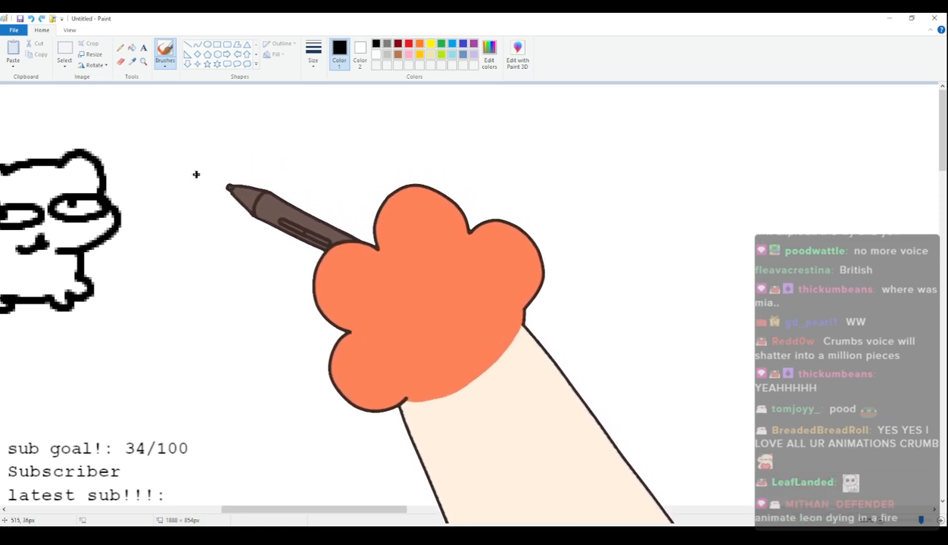
mouse_move(210, 141)
left_mouse_down()
mouse_move(310, 135)
mouse_move(331, 171)
left_mouse_up()
mouse_move(199, 189)
left_mouse_down()
mouse_move(210, 241)
mouse_move(274, 250)
left_mouse_up()
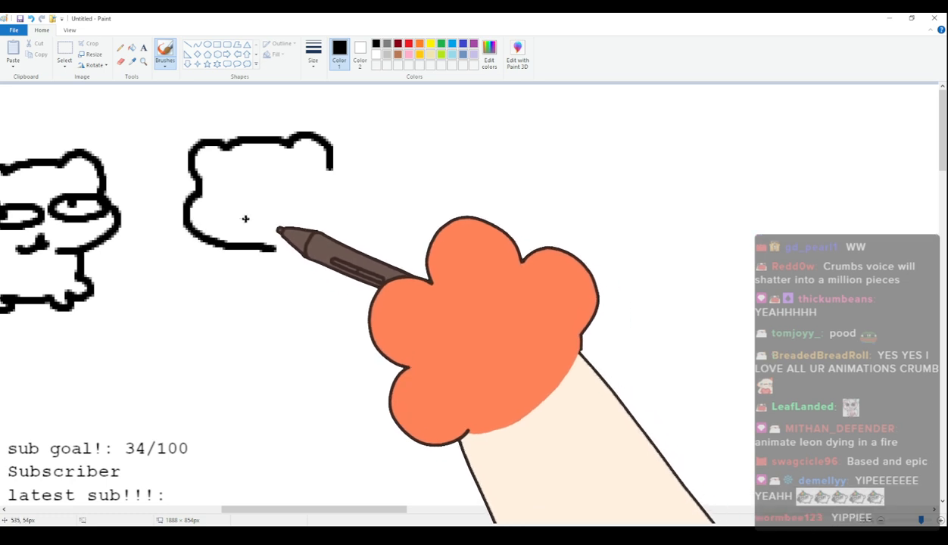
mouse_move(210, 185)
left_mouse_down()
mouse_move(226, 182)
mouse_move(207, 185)
left_mouse_up()
left_click_drag(222, 187, 222, 192)
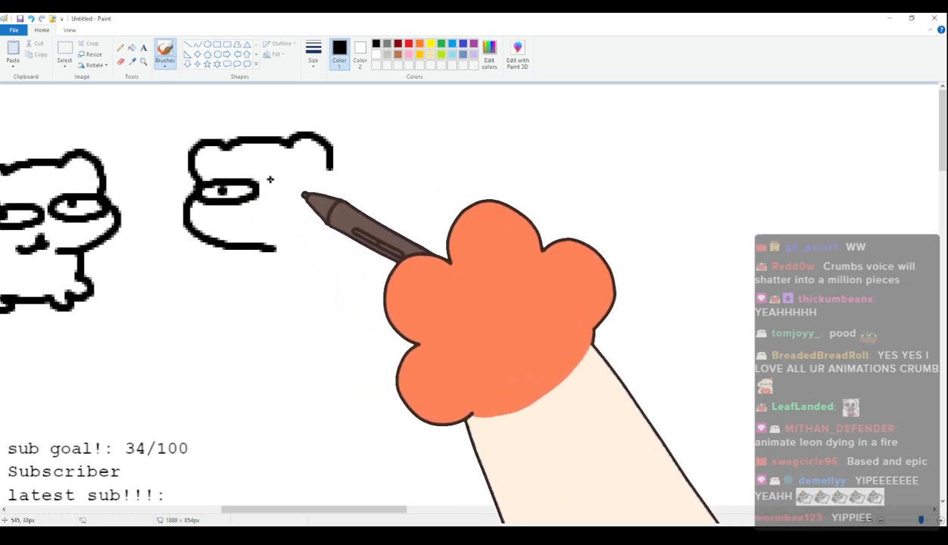
mouse_move(290, 180)
left_mouse_down()
mouse_move(339, 187)
mouse_move(340, 198)
left_mouse_up()
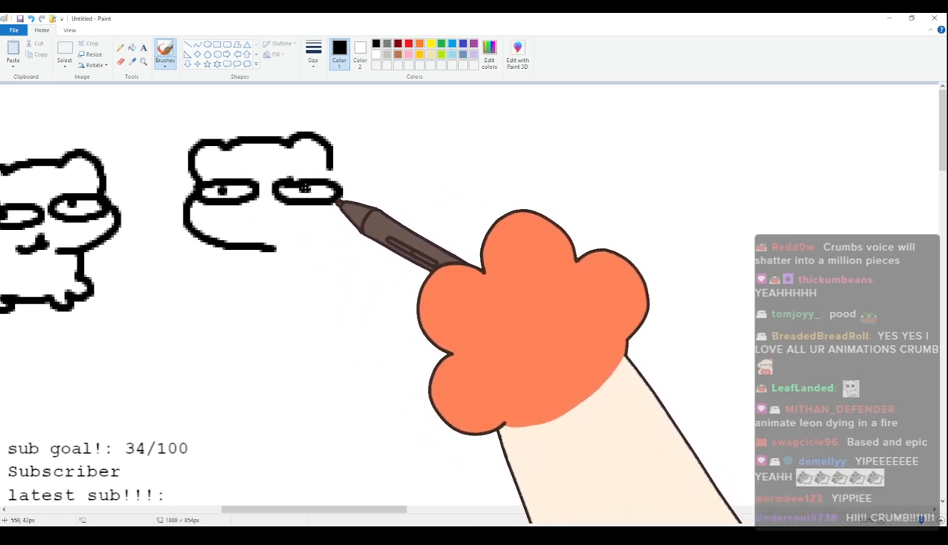
mouse_move(278, 218)
left_mouse_down()
mouse_move(279, 232)
mouse_move(323, 244)
left_mouse_up()
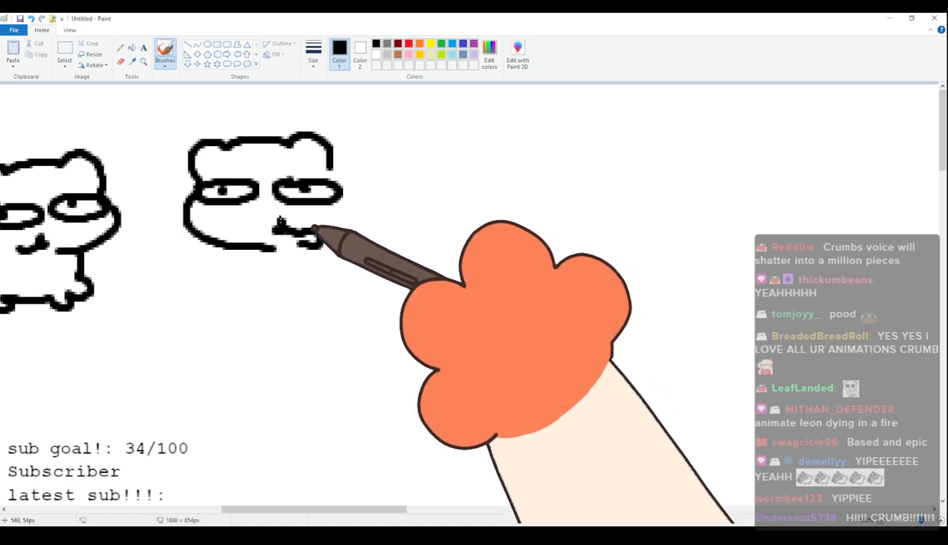
Add the fifth cat's body with front and hind feet, a straight back and a rounded tail.
mouse_move(253, 250)
left_mouse_down()
mouse_move(261, 276)
mouse_move(302, 292)
mouse_move(293, 310)
mouse_move(337, 301)
left_mouse_up()
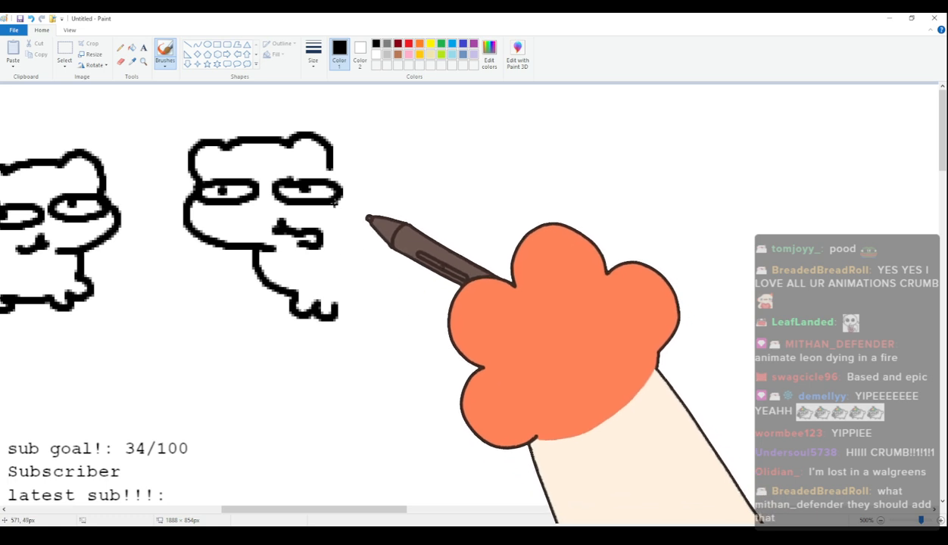
mouse_move(345, 304)
left_mouse_down()
mouse_move(418, 297)
mouse_move(434, 283)
left_mouse_up()
mouse_move(331, 168)
left_mouse_down()
mouse_move(344, 206)
mouse_move(331, 167)
mouse_move(342, 179)
mouse_move(342, 215)
mouse_move(363, 185)
mouse_move(398, 193)
mouse_move(429, 174)
mouse_move(420, 203)
mouse_move(426, 272)
left_mouse_up()
key("ctrl+z")
Draw the head outline of a sixth cat farther right, with two ears and a muzzle pointing right.
mouse_move(318, 514)
left_mouse_down()
mouse_move(301, 514)
mouse_move(320, 523)
mouse_move(348, 515)
mouse_move(328, 508)
left_mouse_up()
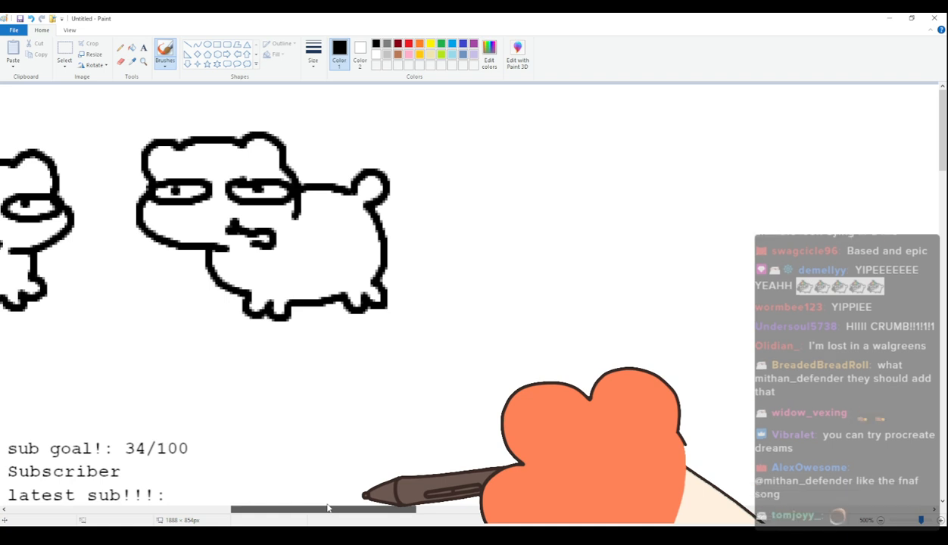
left_click_drag(329, 508, 322, 510)
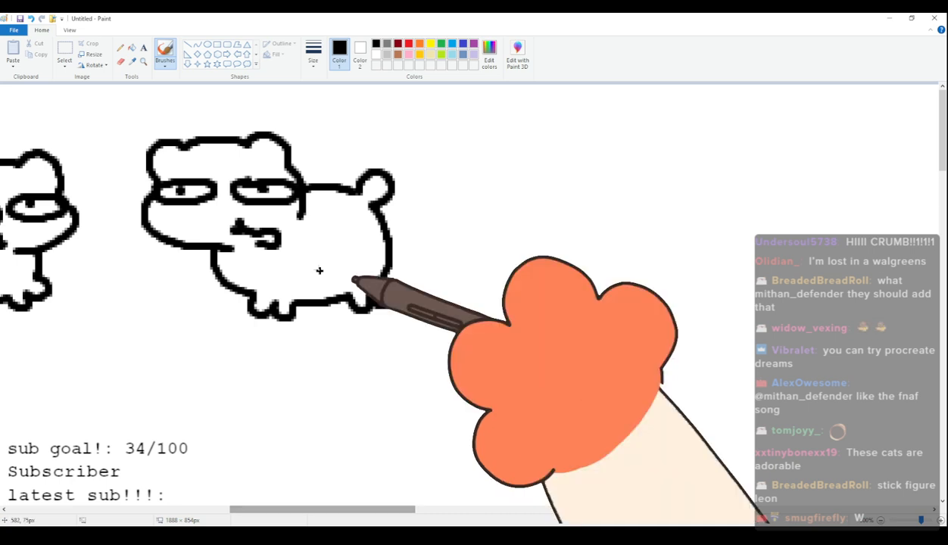
left_click_drag(387, 512, 445, 512)
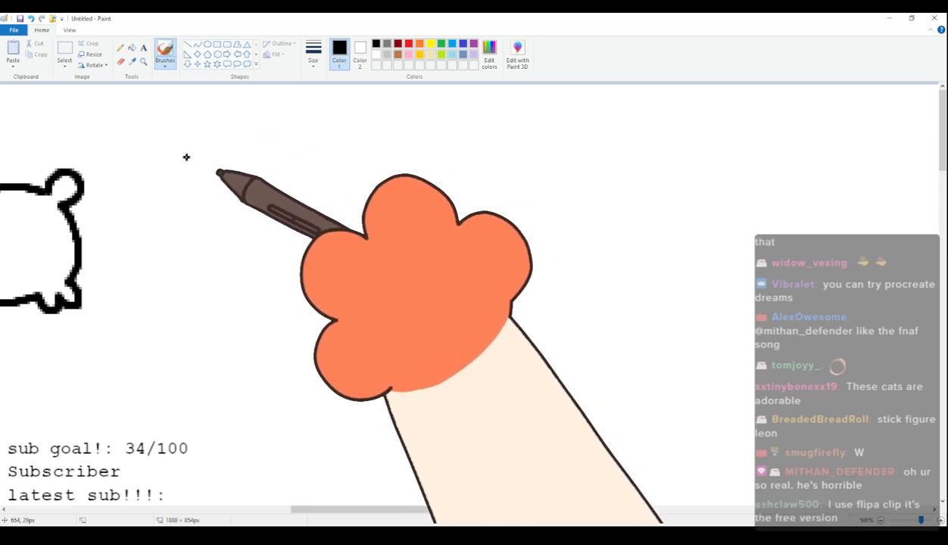
left_click_drag(186, 181, 215, 147)
mouse_move(250, 142)
left_mouse_down()
mouse_move(306, 135)
mouse_move(327, 145)
left_mouse_up()
mouse_move(331, 192)
left_mouse_down()
mouse_move(334, 184)
mouse_move(344, 189)
mouse_move(296, 237)
left_mouse_up()
Give the sixth cat oval eyes with pupils, a frowning mouth and raised eyebrows, plus a seated body with legs and tail.
mouse_move(216, 189)
left_mouse_down()
mouse_move(199, 209)
mouse_move(226, 195)
left_mouse_up()
mouse_move(293, 178)
left_mouse_down()
mouse_move(320, 193)
mouse_move(297, 176)
left_mouse_up()
left_click(310, 187)
left_click_drag(278, 232, 239, 242)
left_click_drag(217, 170, 306, 160)
mouse_move(191, 185)
left_mouse_down()
mouse_move(183, 220)
mouse_move(152, 259)
mouse_move(157, 286)
mouse_move(207, 311)
mouse_move(267, 300)
mouse_move(257, 290)
mouse_move(279, 278)
mouse_move(298, 290)
mouse_move(303, 246)
mouse_move(294, 237)
left_mouse_up()
Outline the head of a seventh cat seen from behind, with two ears and a cheek bulging to the left.
mouse_move(347, 513)
left_mouse_down()
mouse_move(319, 513)
mouse_move(377, 498)
mouse_move(345, 500)
mouse_move(356, 500)
mouse_move(353, 510)
left_mouse_up()
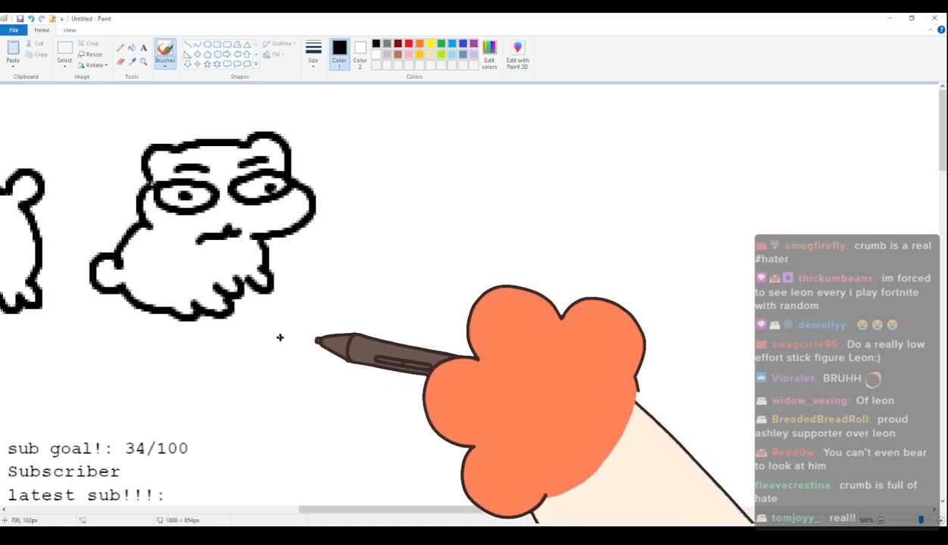
left_click_drag(363, 512, 394, 509)
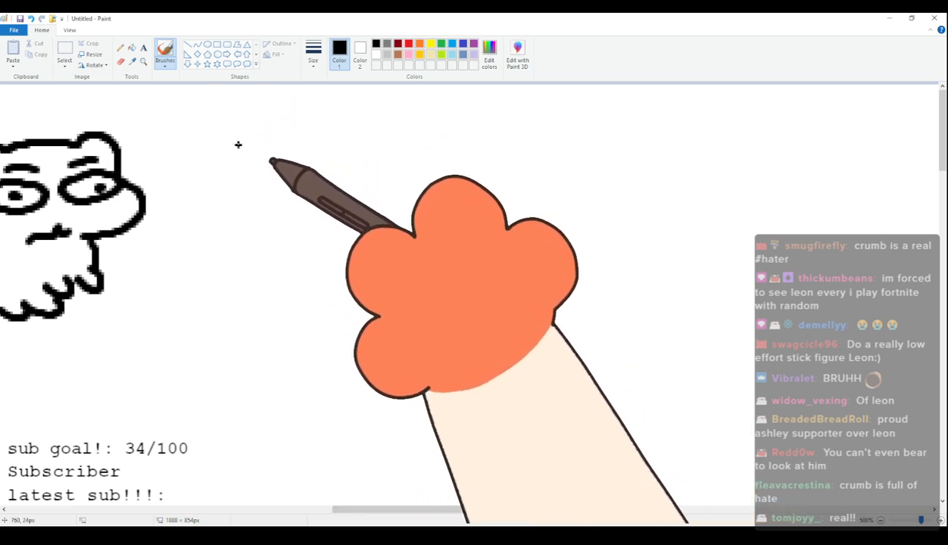
mouse_move(241, 156)
left_mouse_down()
mouse_move(249, 131)
mouse_move(340, 146)
left_mouse_up()
key("ctrl+z")
mouse_move(241, 180)
left_mouse_down()
mouse_move(240, 154)
mouse_move(328, 147)
mouse_move(344, 158)
mouse_move(368, 151)
mouse_move(382, 188)
left_mouse_up()
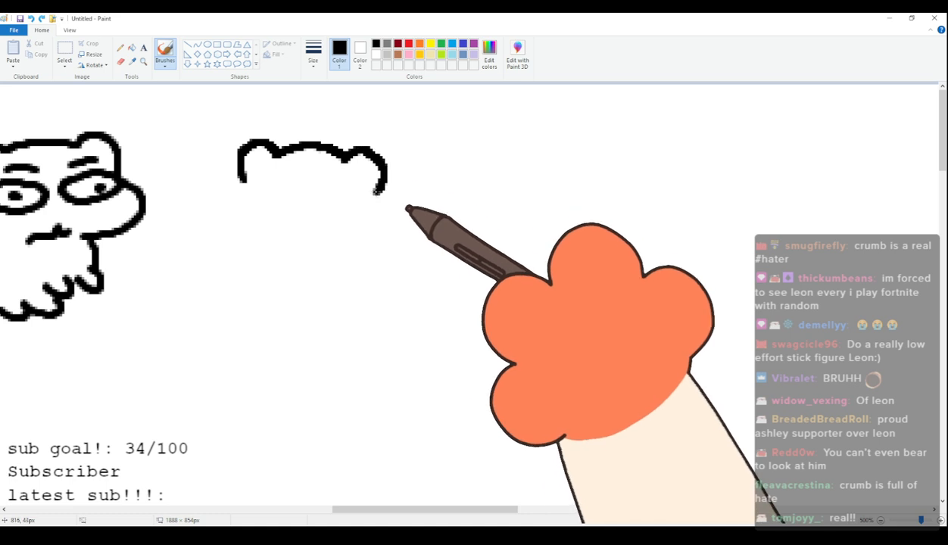
mouse_move(241, 169)
left_mouse_down()
mouse_move(229, 190)
mouse_move(231, 229)
mouse_move(271, 249)
left_mouse_up()
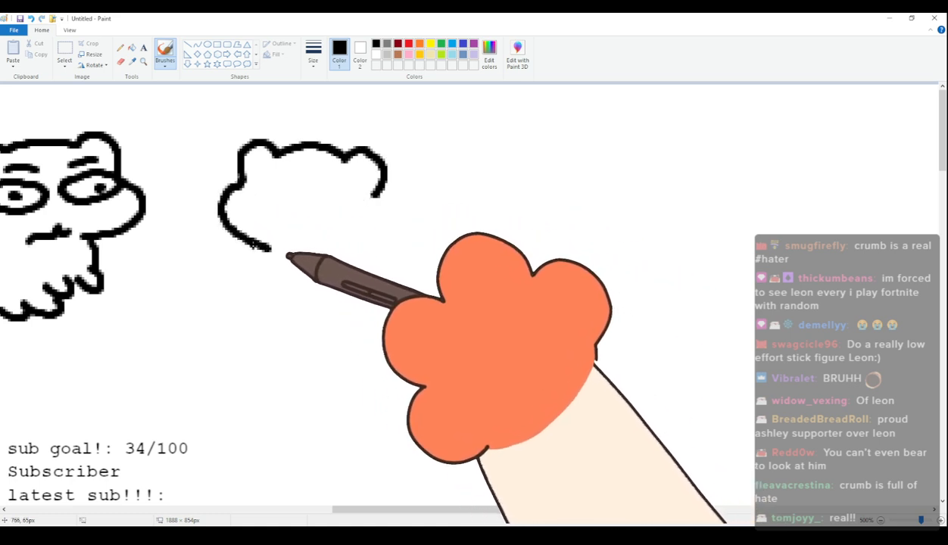
key("ctrl+z")
Draw the seventh cat's standing body from behind, with both paws curled onto its sides, a round tail and two feet.
mouse_move(242, 181)
left_mouse_down()
mouse_move(222, 218)
mouse_move(267, 244)
mouse_move(248, 270)
mouse_move(299, 287)
left_mouse_up()
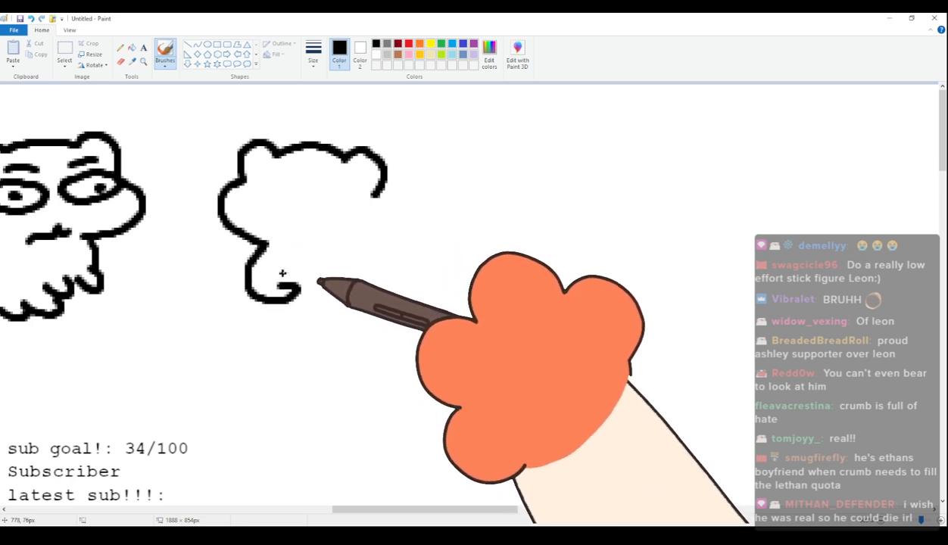
key("ctrl+z")
mouse_move(269, 244)
left_mouse_down()
mouse_move(253, 275)
mouse_move(282, 281)
left_mouse_up()
mouse_move(375, 199)
left_mouse_down()
mouse_move(371, 234)
mouse_move(385, 275)
mouse_move(369, 271)
left_mouse_up()
mouse_move(258, 299)
left_mouse_down()
mouse_move(300, 361)
mouse_move(310, 350)
mouse_move(353, 328)
left_mouse_up()
left_click(348, 321)
mouse_move(387, 284)
left_mouse_down()
mouse_move(392, 325)
mouse_move(354, 347)
mouse_move(380, 355)
left_mouse_up()
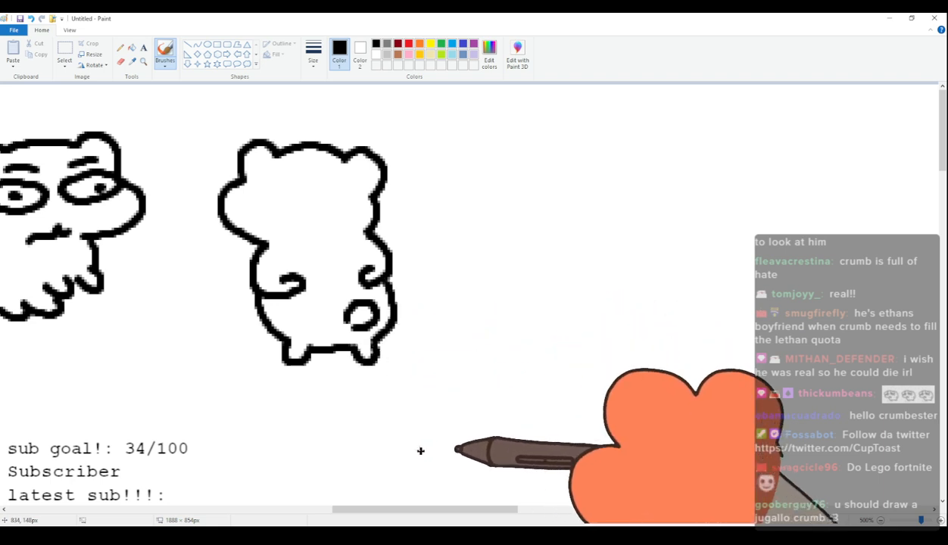
mouse_move(418, 512)
left_mouse_down()
mouse_move(368, 512)
mouse_move(436, 515)
mouse_move(463, 504)
left_mouse_up()
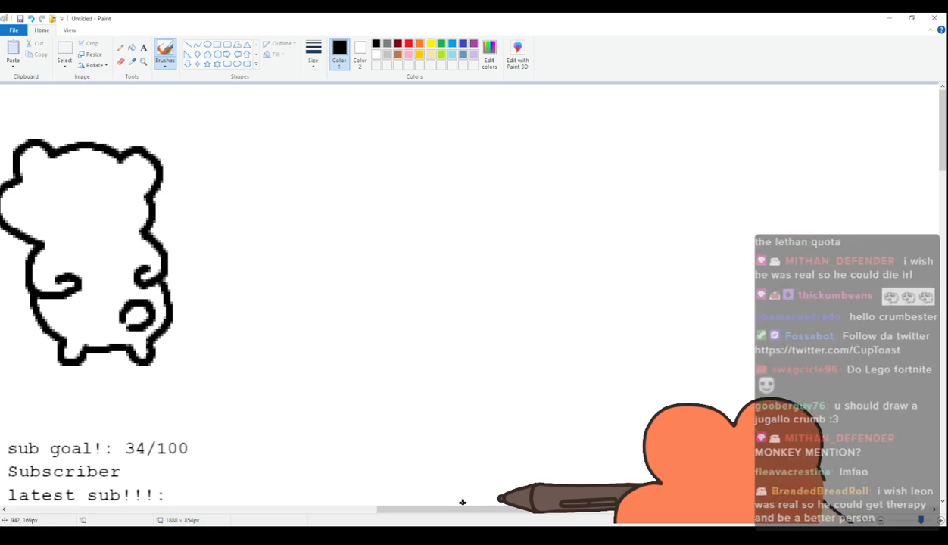
Draw an eighth cat facing forward with dot eyes, a w-shaped mouth, a rounded tail and a body standing on short legs.
mouse_move(284, 190)
left_mouse_down()
mouse_move(293, 157)
mouse_move(320, 175)
mouse_move(295, 189)
mouse_move(310, 159)
mouse_move(395, 164)
mouse_move(407, 156)
mouse_move(430, 168)
mouse_move(427, 198)
mouse_move(443, 220)
mouse_move(378, 246)
left_mouse_up()
key("ctrl+z")
left_click(319, 199)
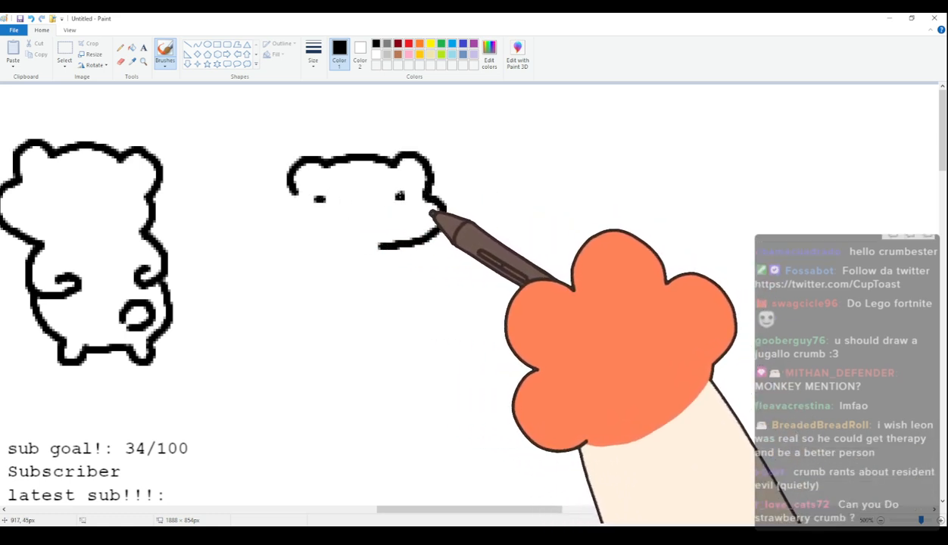
mouse_move(335, 220)
left_mouse_down()
mouse_move(334, 232)
mouse_move(369, 224)
left_mouse_up()
left_click_drag(294, 196, 294, 238)
mouse_move(291, 195)
left_mouse_down()
mouse_move(228, 222)
mouse_move(219, 202)
mouse_move(211, 235)
mouse_move(231, 239)
mouse_move(260, 303)
mouse_move(284, 297)
mouse_move(302, 311)
mouse_move(305, 296)
mouse_move(383, 300)
mouse_move(397, 294)
mouse_move(389, 280)
mouse_move(401, 247)
left_mouse_up()
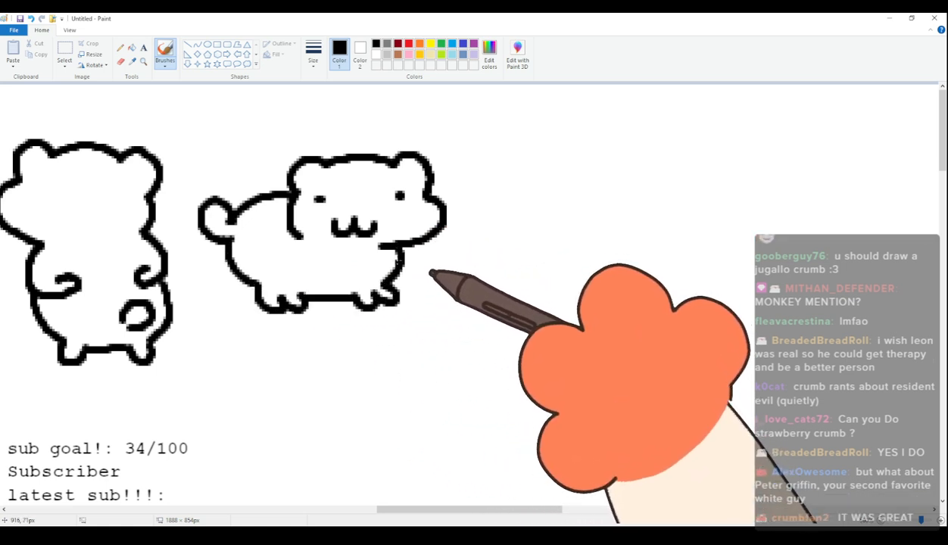
Draw the head of a ninth cat farther right with a strawberry-style leafy stalk on top, dot eyes and a w-shaped mouth.
left_click_drag(438, 508, 501, 510)
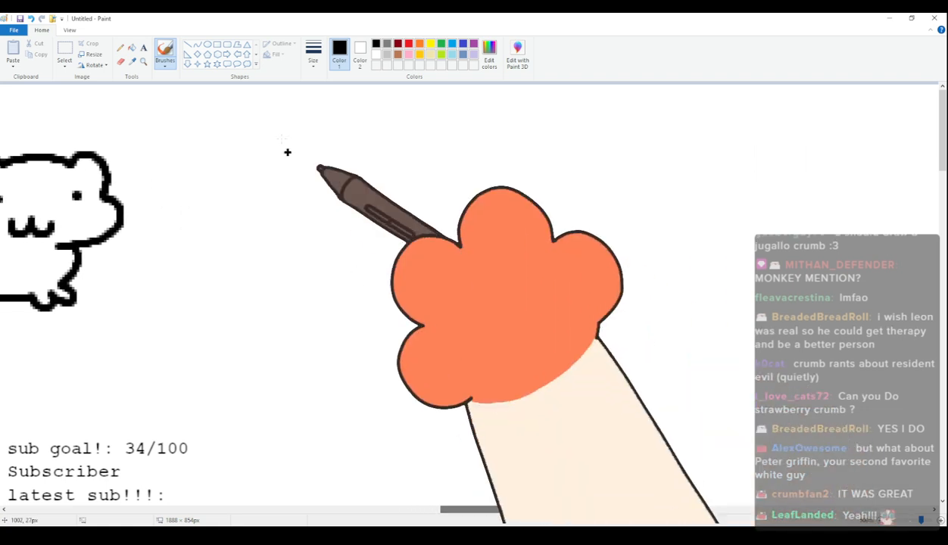
mouse_move(249, 155)
left_mouse_down()
mouse_move(241, 160)
mouse_move(261, 149)
mouse_move(288, 161)
mouse_move(238, 170)
mouse_move(216, 145)
left_mouse_up()
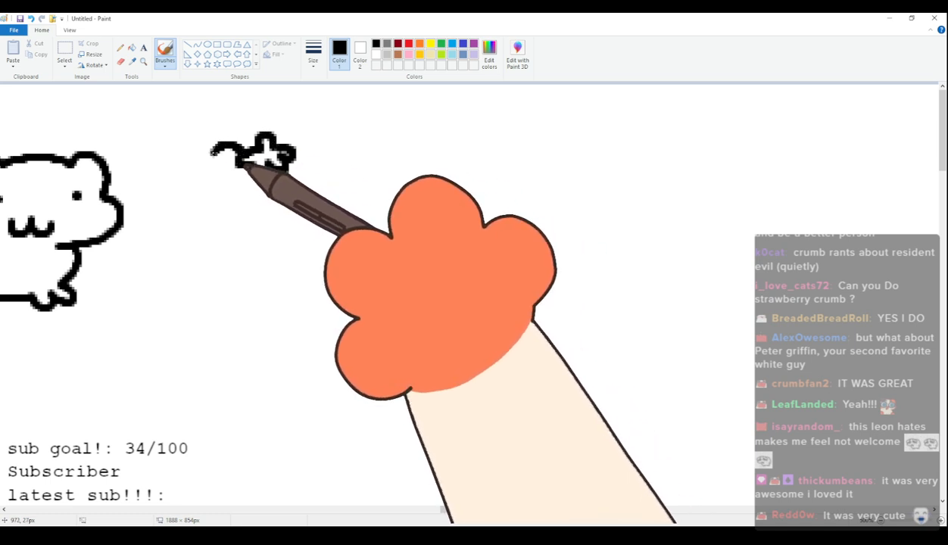
mouse_move(203, 213)
left_mouse_down()
mouse_move(241, 239)
mouse_move(272, 238)
mouse_move(206, 206)
mouse_move(224, 239)
mouse_move(285, 244)
left_mouse_up()
mouse_move(293, 154)
left_mouse_down()
mouse_move(323, 154)
mouse_move(332, 143)
mouse_move(359, 168)
mouse_move(352, 220)
left_mouse_up()
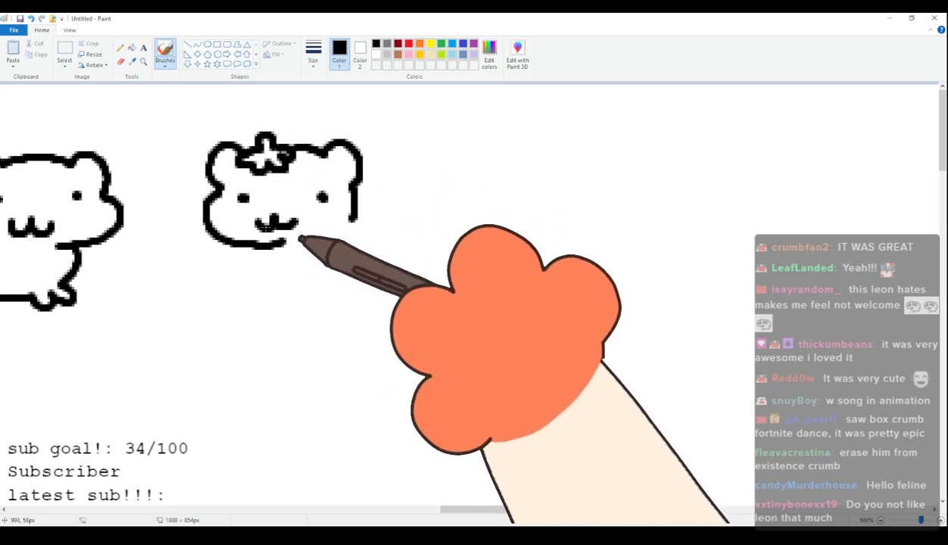
left_click_drag(263, 216, 300, 226)
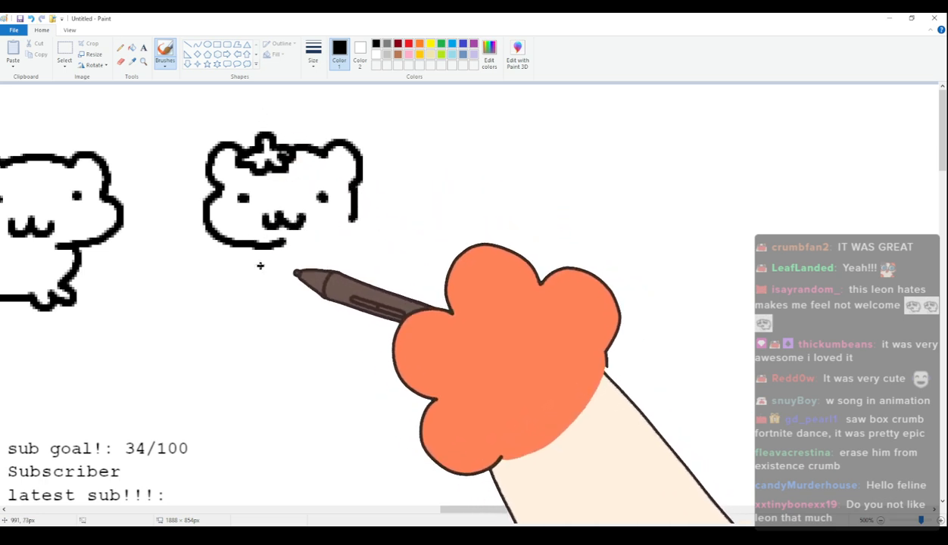
Draw the ninth cat's body extending right behind the head, with short legs and a rounded raised tail.
left_click_drag(250, 248, 266, 292)
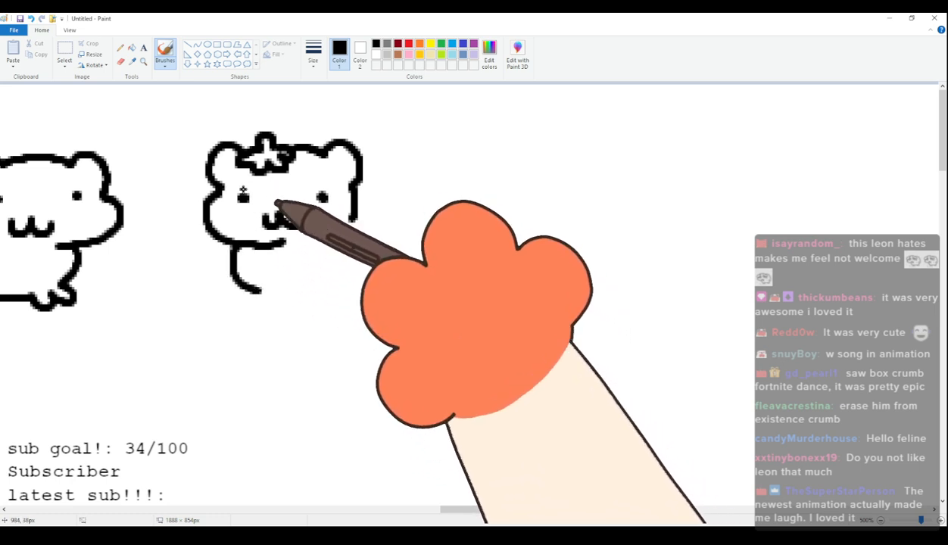
mouse_move(233, 250)
left_mouse_down()
mouse_move(261, 293)
mouse_move(249, 309)
mouse_move(385, 297)
left_mouse_up()
mouse_move(352, 182)
left_mouse_down()
mouse_move(407, 220)
mouse_move(420, 209)
mouse_move(435, 226)
mouse_move(405, 246)
mouse_move(416, 271)
mouse_move(415, 304)
left_mouse_up()
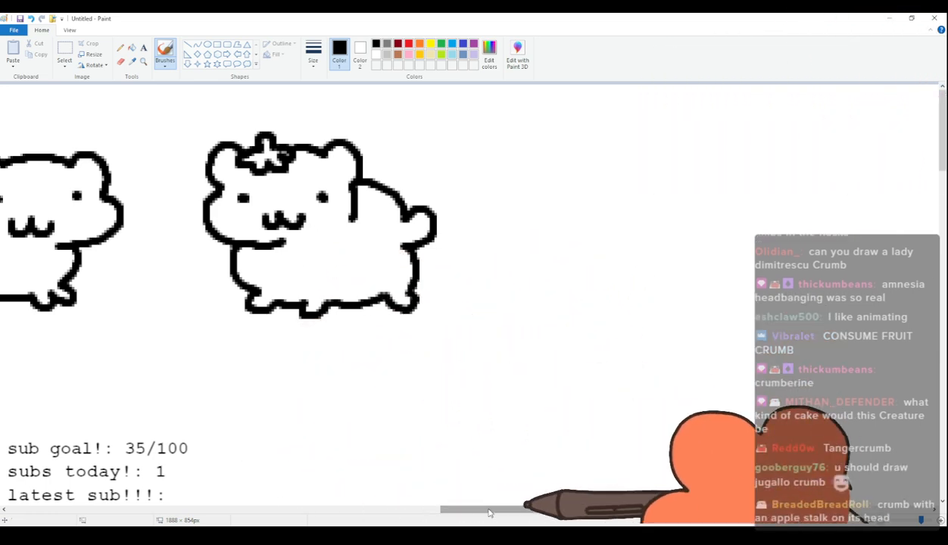
Draw a tenth cat's head with dot eyes, a small curved mouth and a stem whose leaf is shaded light gray.
left_click_drag(489, 516, 516, 516)
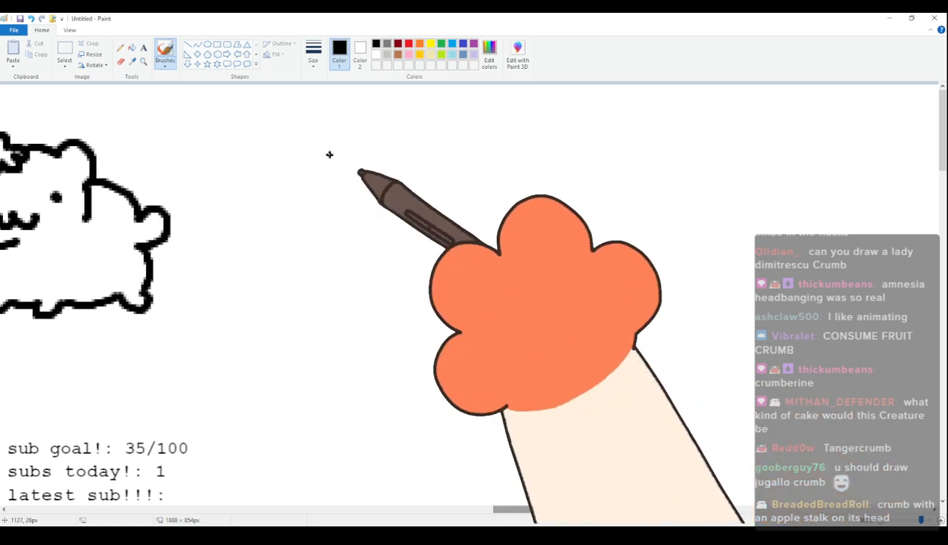
mouse_move(282, 213)
left_mouse_down()
mouse_move(311, 174)
mouse_move(335, 177)
mouse_move(325, 184)
mouse_move(381, 179)
mouse_move(390, 169)
mouse_move(409, 177)
mouse_move(436, 247)
mouse_move(370, 274)
left_mouse_up()
key("ctrl+z")
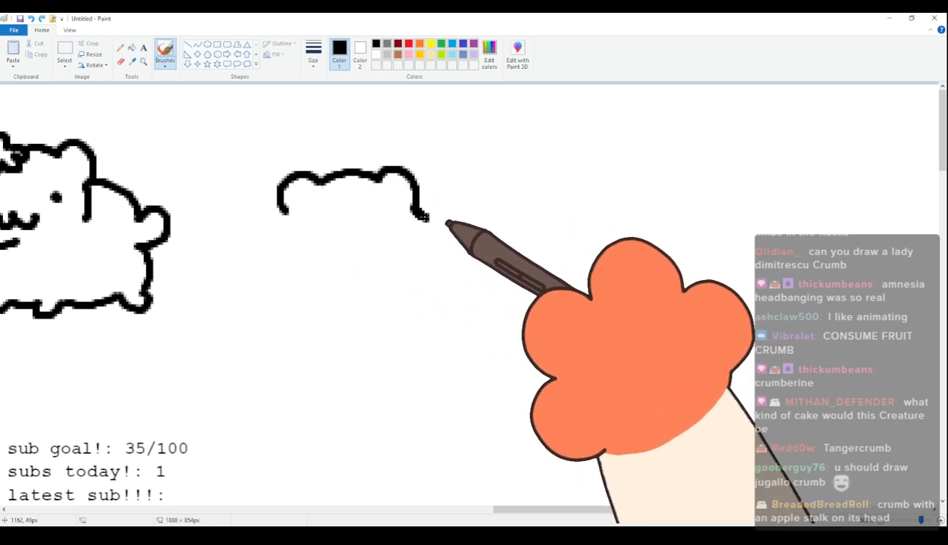
mouse_move(416, 206)
left_mouse_down()
mouse_move(427, 241)
mouse_move(377, 256)
left_mouse_up()
left_click(314, 218)
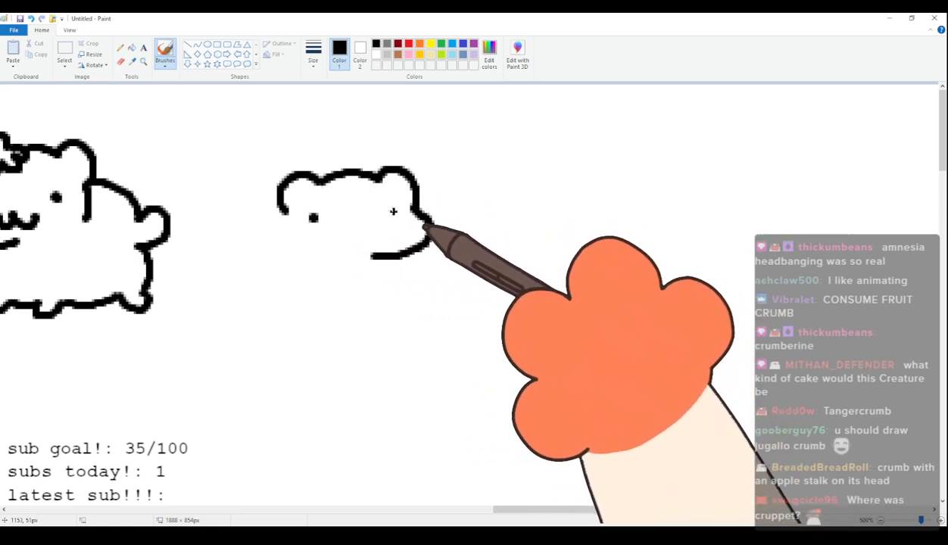
mouse_move(377, 243)
left_mouse_down()
mouse_move(362, 238)
mouse_move(338, 251)
mouse_move(362, 235)
left_mouse_up()
key("ctrl+z")
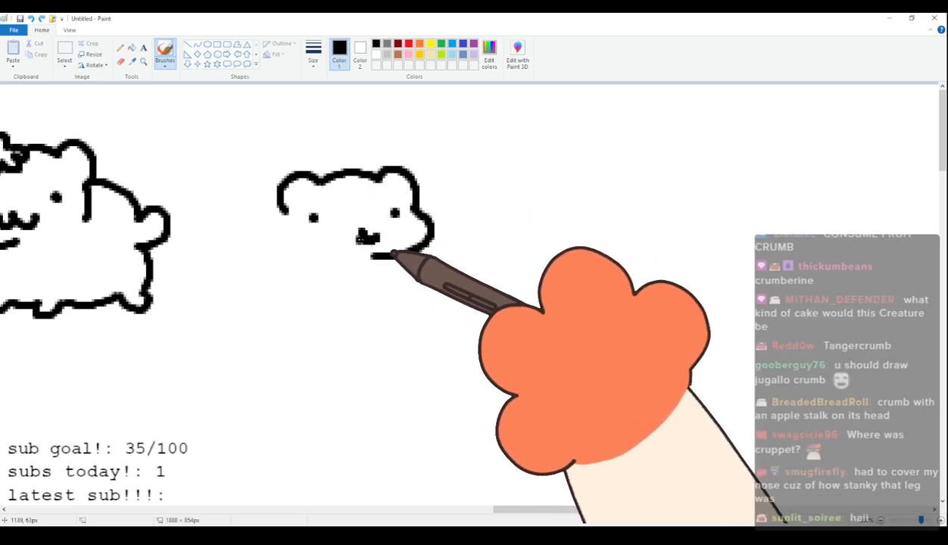
left_click_drag(334, 173, 352, 171)
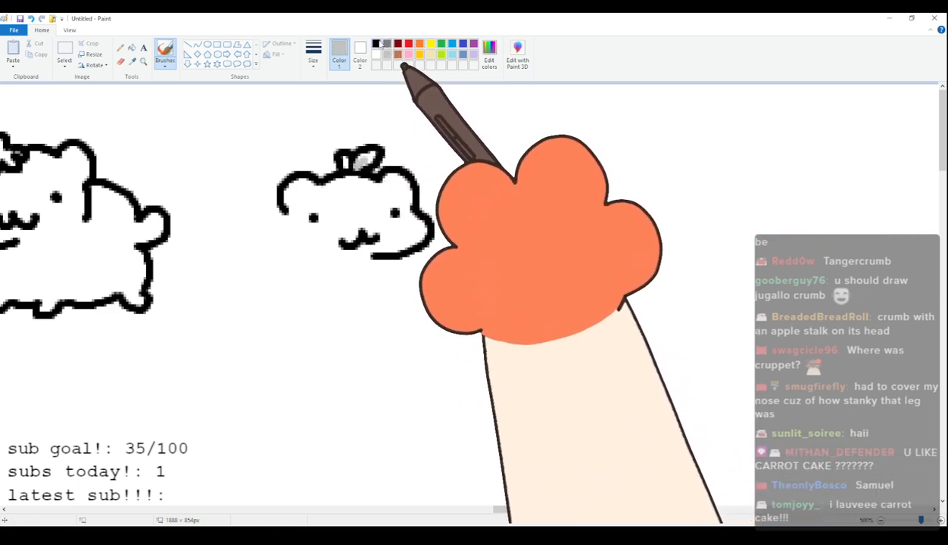
Complete the tenth cat in black with the left side of its face, a plump body, a rounded tail and short legs.
left_click(376, 43)
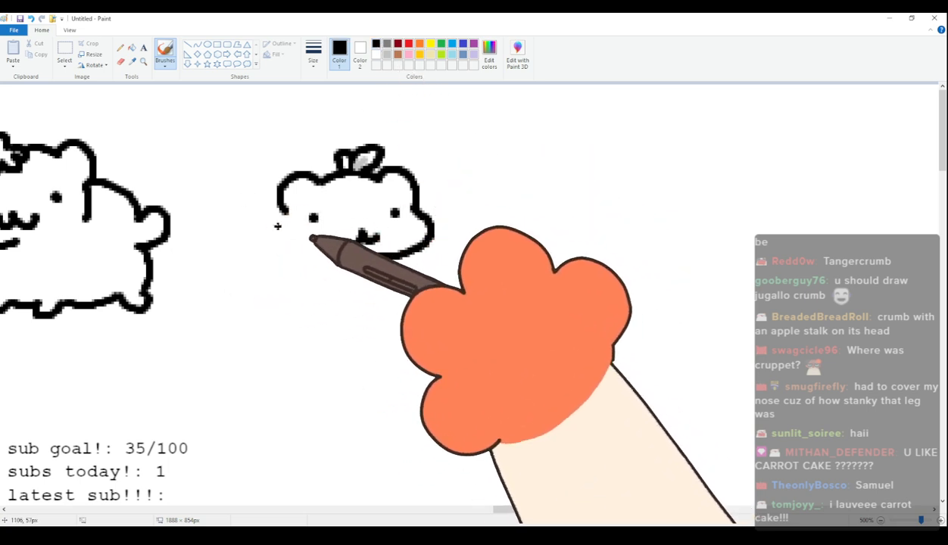
left_click_drag(283, 211, 280, 235)
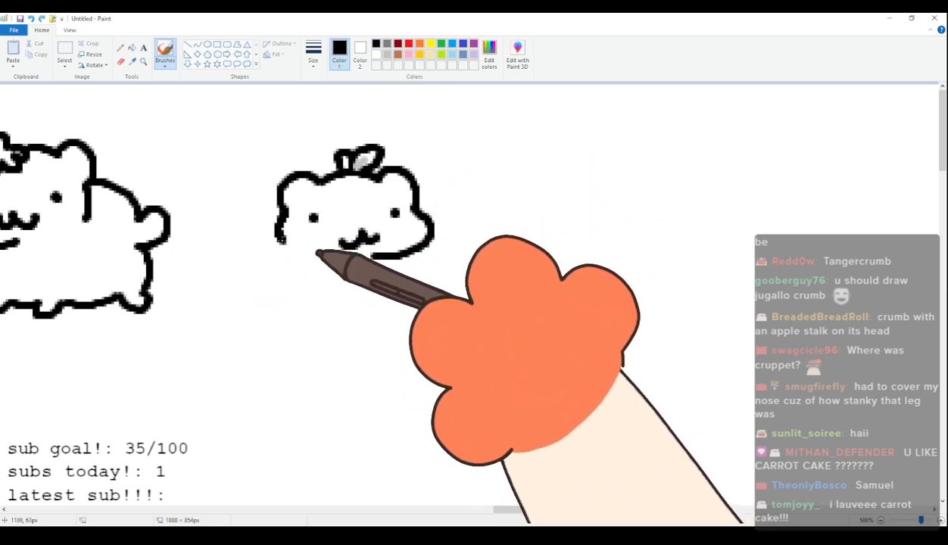
key("ctrl+z")
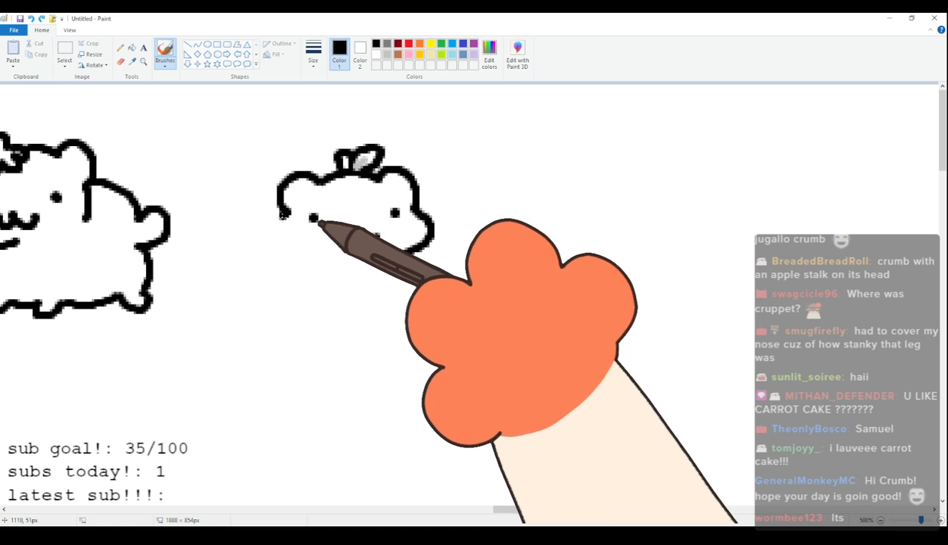
key("ctrl+y")
left_click_drag(281, 233, 243, 264)
key("ctrl+z")
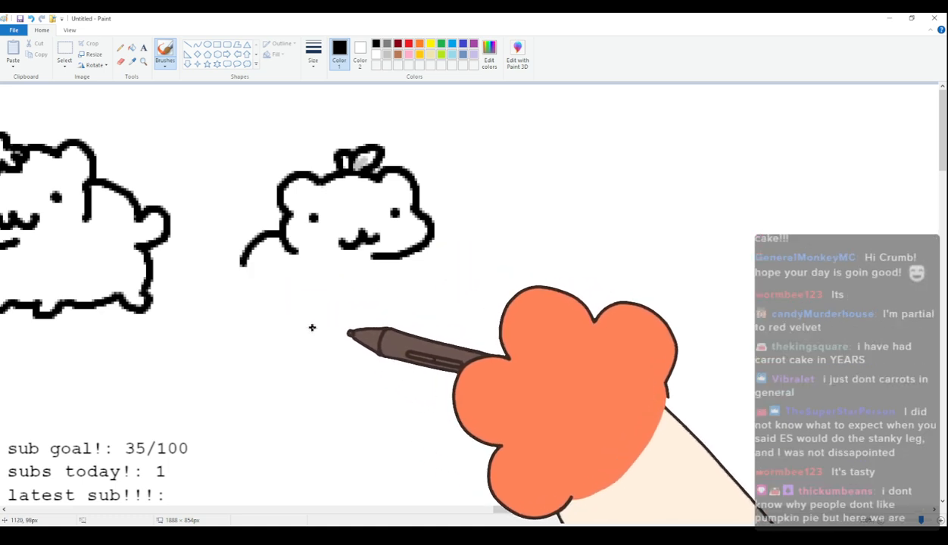
mouse_move(243, 253)
left_mouse_down()
mouse_move(220, 291)
mouse_move(248, 293)
mouse_move(281, 332)
mouse_move(394, 333)
left_mouse_up()
left_click(397, 264)
left_click_drag(397, 264, 403, 307)
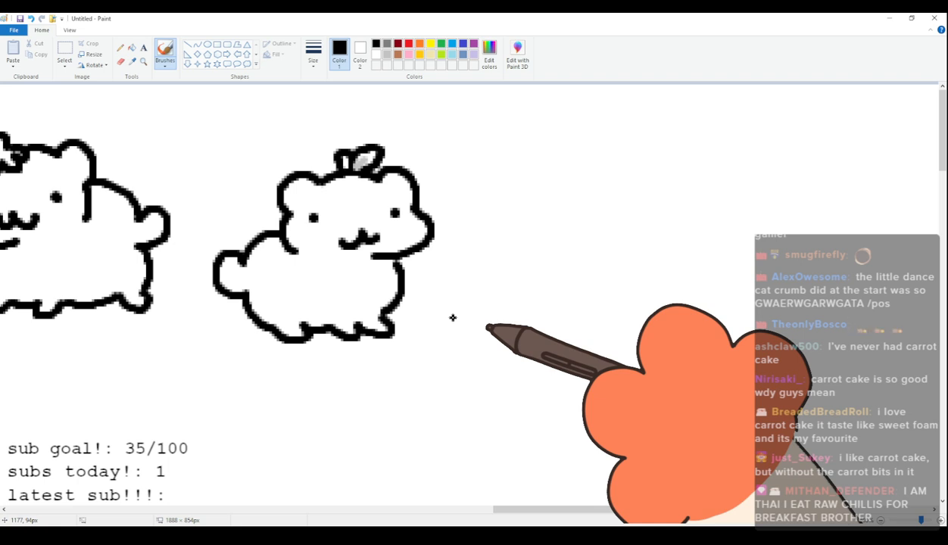
Draw an eleventh cat facing left with dot eyes, a small mouth, a rounded tail and a body on short legs.
left_click_drag(508, 509, 553, 509)
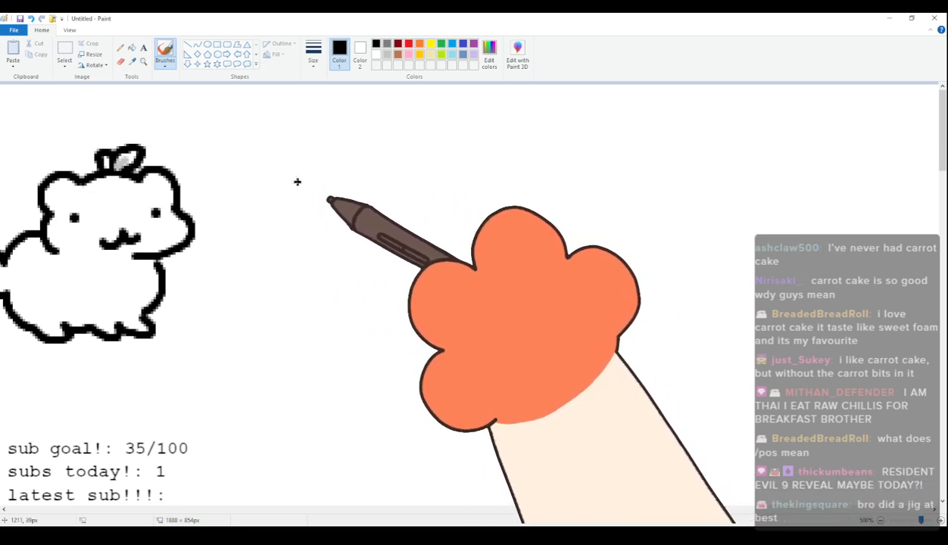
mouse_move(301, 166)
left_mouse_down()
mouse_move(287, 197)
mouse_move(332, 170)
mouse_move(384, 174)
mouse_move(417, 201)
left_mouse_up()
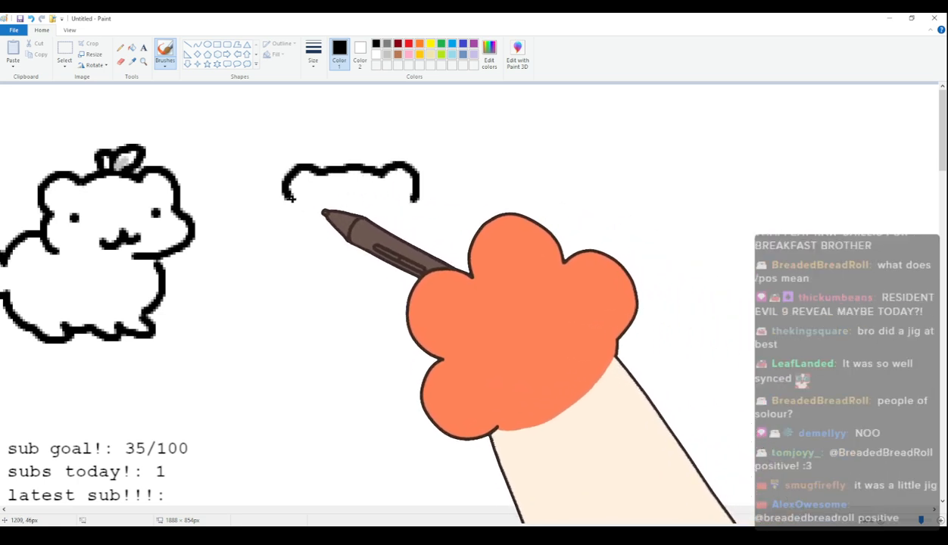
mouse_move(285, 199)
left_mouse_down()
mouse_move(288, 259)
mouse_move(359, 268)
left_mouse_up()
left_click(306, 215)
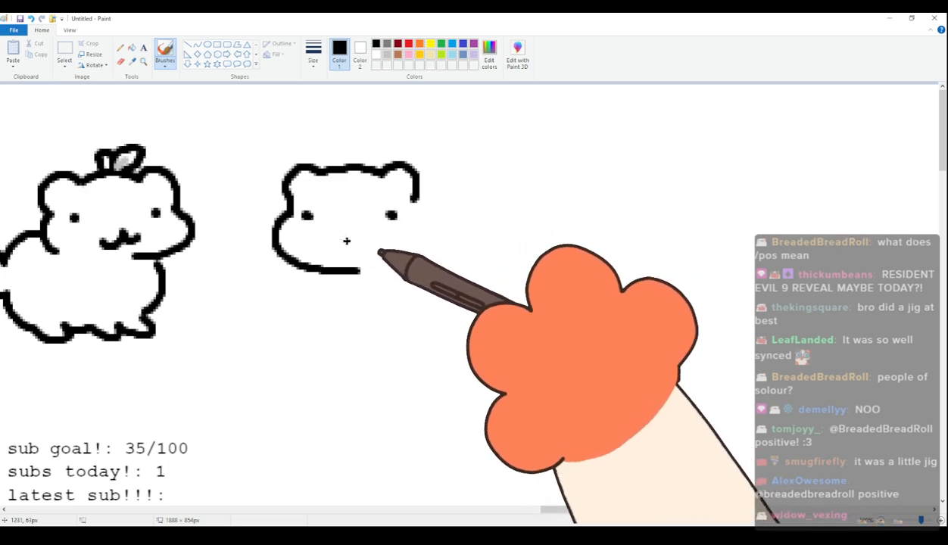
mouse_move(338, 251)
left_mouse_down()
mouse_move(367, 252)
mouse_move(345, 301)
mouse_move(355, 301)
mouse_move(342, 308)
mouse_move(409, 320)
mouse_move(464, 308)
left_mouse_up()
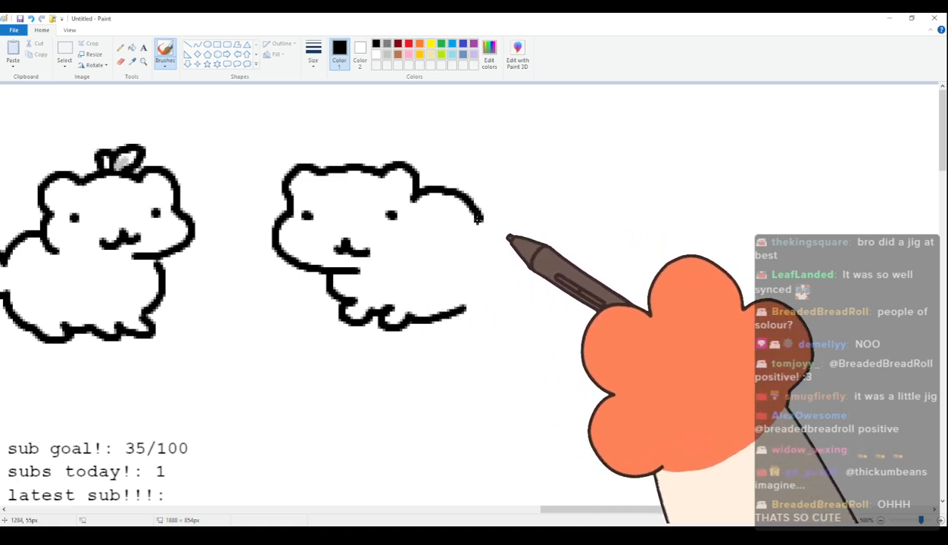
mouse_move(428, 194)
left_mouse_down()
mouse_move(478, 205)
mouse_move(502, 184)
mouse_move(514, 212)
mouse_move(493, 225)
mouse_move(513, 256)
mouse_move(496, 303)
left_mouse_up()
Draw a twelfth cat's head with tightly squinted eyes and an open mouth, and add light gray tears under the eyes.
left_click_drag(547, 510, 621, 466)
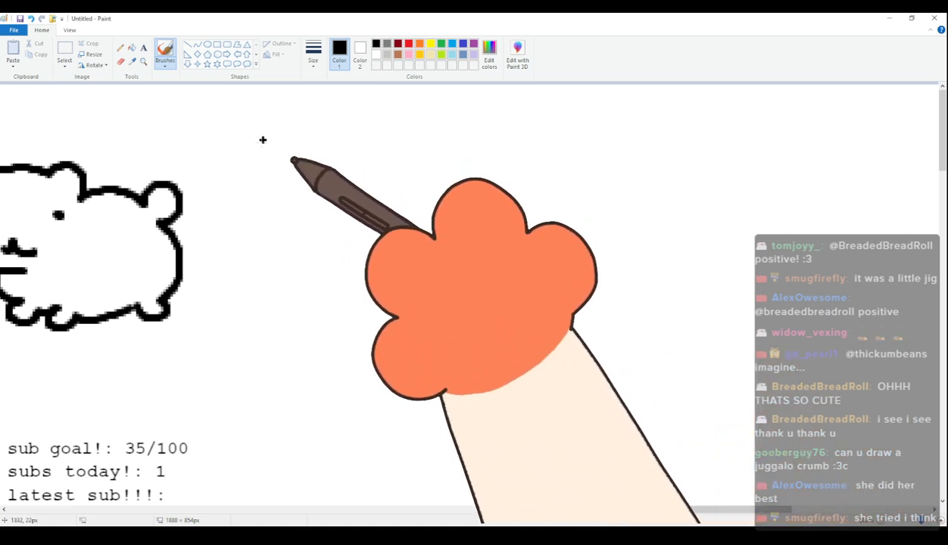
mouse_move(284, 184)
left_mouse_down()
mouse_move(297, 148)
mouse_move(309, 156)
mouse_move(329, 147)
mouse_move(376, 150)
mouse_move(389, 137)
mouse_move(412, 150)
mouse_move(437, 206)
mouse_move(398, 231)
left_mouse_up()
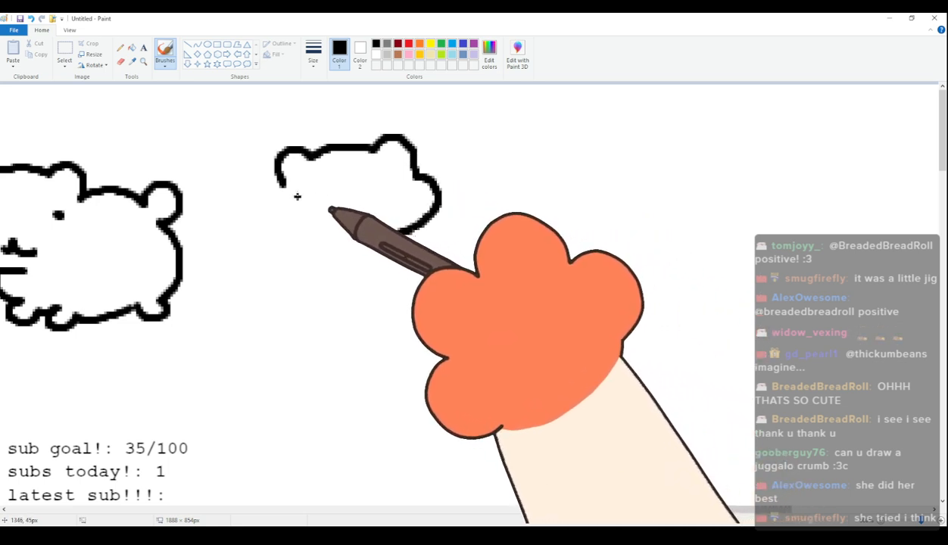
mouse_move(300, 195)
left_mouse_down()
mouse_move(325, 192)
mouse_move(308, 212)
left_mouse_up()
left_click_drag(403, 177, 415, 192)
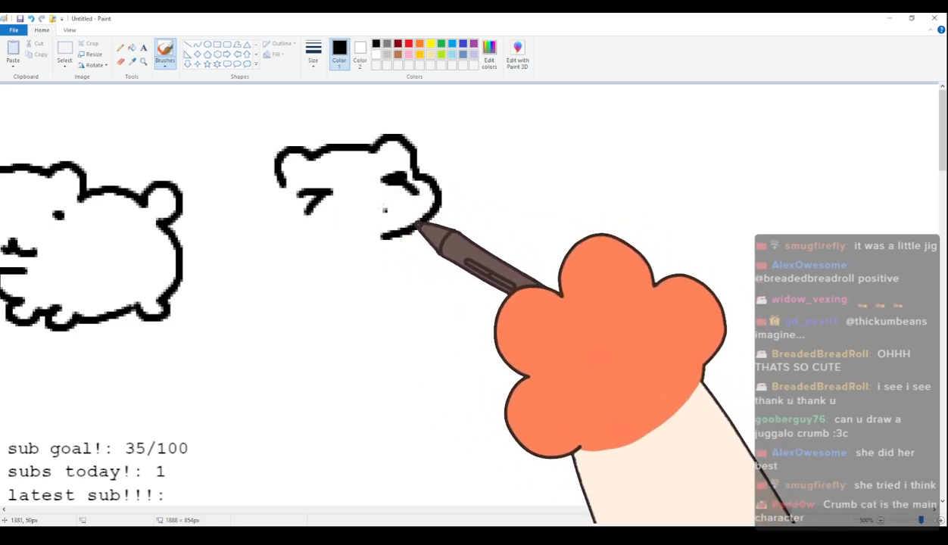
mouse_move(365, 217)
left_mouse_down()
mouse_move(360, 240)
mouse_move(377, 225)
left_mouse_up()
left_click(388, 55)
left_click_drag(316, 210, 332, 224)
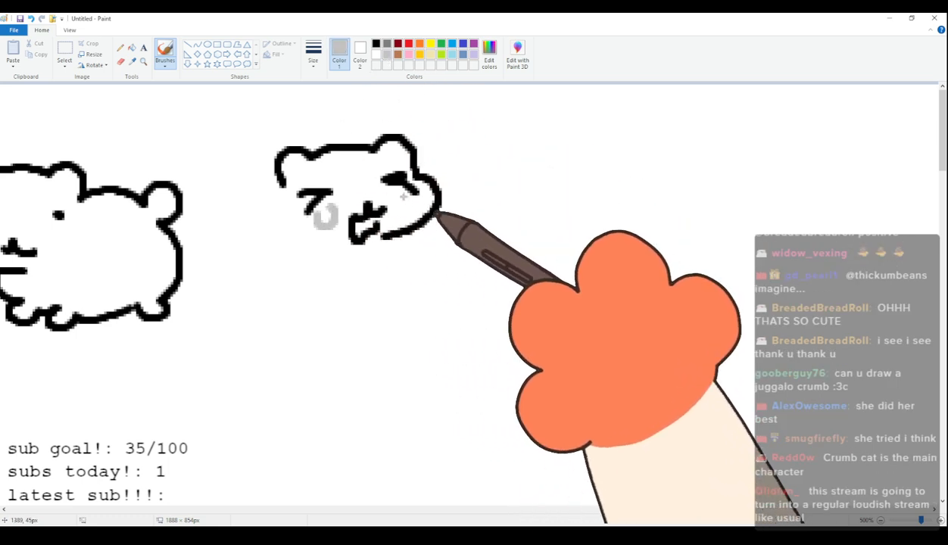
Give the twelfth cat a black upright body with raised paws and spread feet, and add light gray squiggle marks around its lower body.
left_click(376, 43)
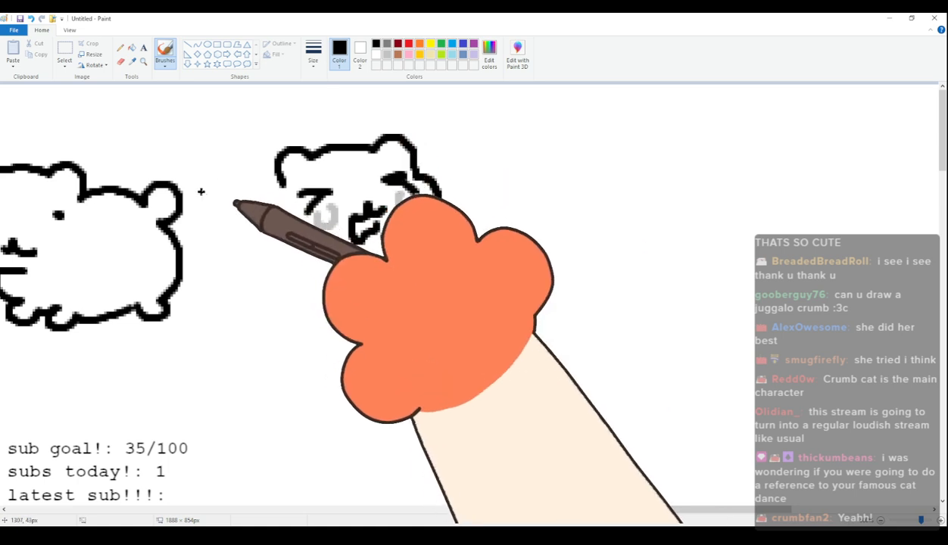
mouse_move(282, 192)
left_mouse_down()
mouse_move(296, 240)
mouse_move(284, 192)
mouse_move(295, 238)
mouse_move(272, 244)
mouse_move(292, 254)
mouse_move(426, 242)
mouse_move(283, 281)
mouse_move(290, 311)
mouse_move(260, 317)
mouse_move(381, 338)
mouse_move(398, 334)
mouse_move(385, 326)
mouse_move(443, 319)
mouse_move(422, 296)
mouse_move(421, 244)
left_mouse_up()
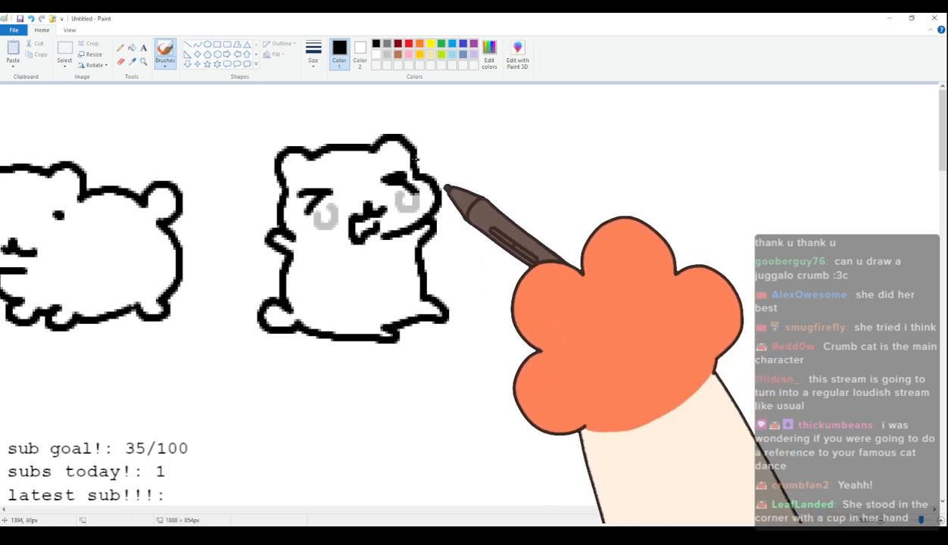
left_click(387, 54)
mouse_move(369, 296)
left_mouse_down()
mouse_move(396, 292)
mouse_move(384, 306)
left_mouse_up()
mouse_move(432, 282)
left_mouse_down()
mouse_move(466, 271)
mouse_move(470, 312)
mouse_move(479, 267)
mouse_move(485, 302)
left_mouse_up()
left_click_drag(498, 261, 509, 297)
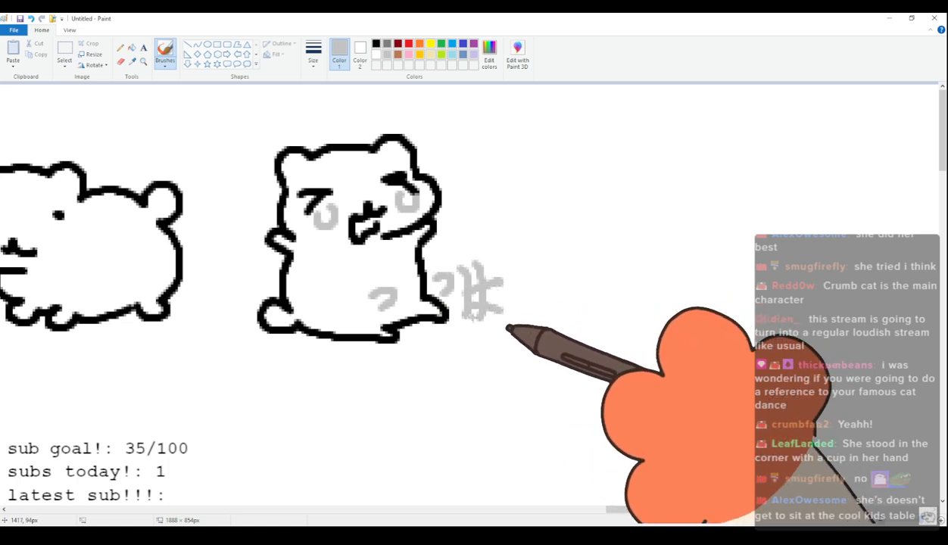
Draw a thirteenth cat's head in black with two ears, a bulging left cheek, dot eyes and a wide smile.
left_click(376, 43)
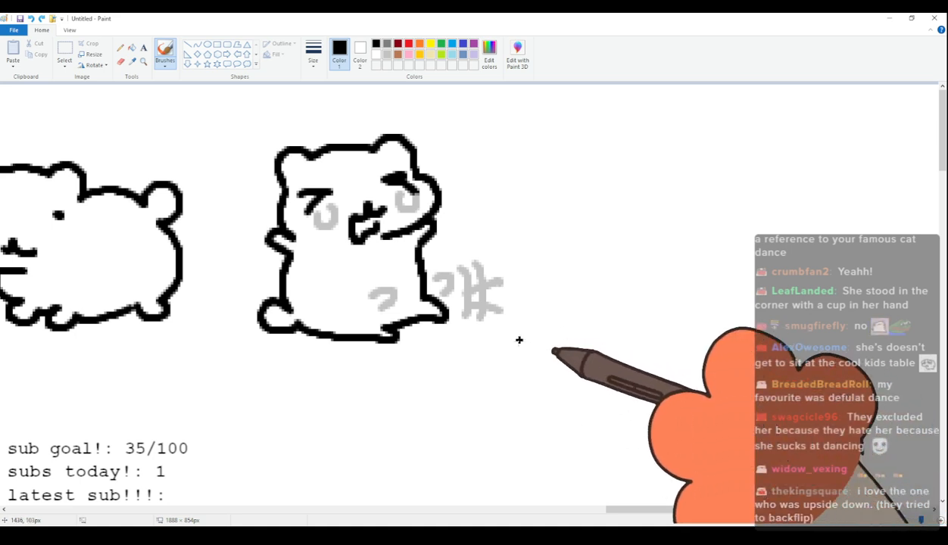
left_click_drag(644, 515, 744, 516)
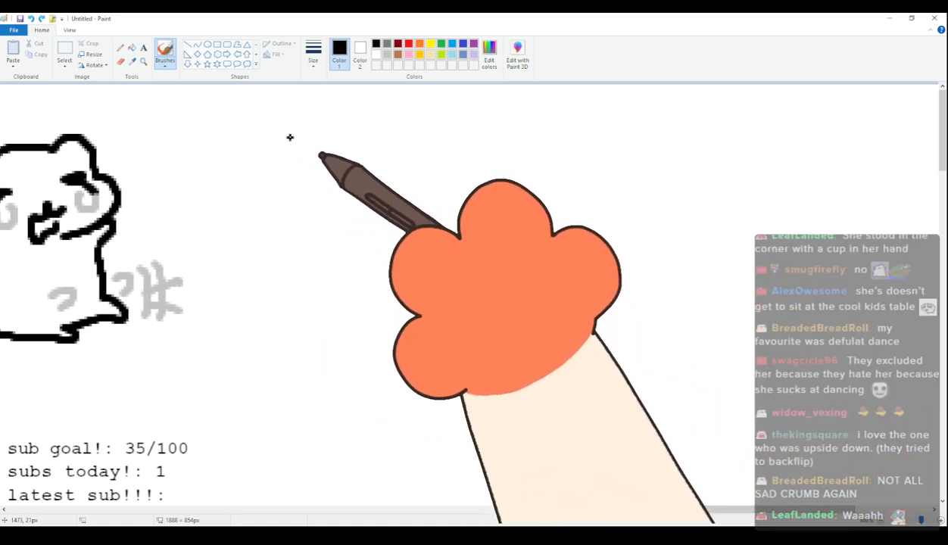
mouse_move(235, 179)
left_mouse_down()
mouse_move(259, 143)
mouse_move(264, 151)
mouse_move(360, 139)
mouse_move(368, 178)
left_mouse_up()
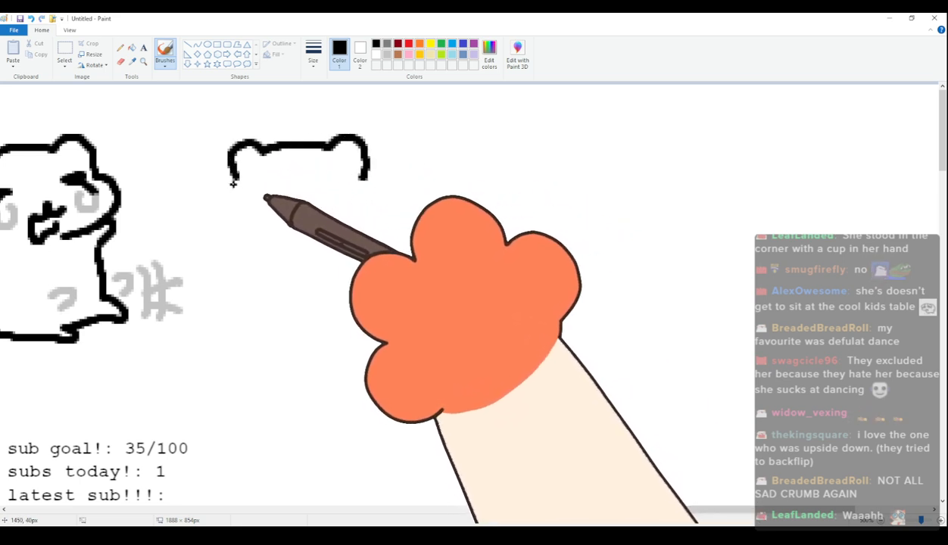
mouse_move(235, 181)
left_mouse_down()
mouse_move(226, 229)
mouse_move(291, 243)
left_mouse_up()
left_click_drag(259, 206, 265, 218)
left_click_drag(344, 205, 345, 217)
left_click(257, 185)
left_click_drag(264, 217, 294, 215)
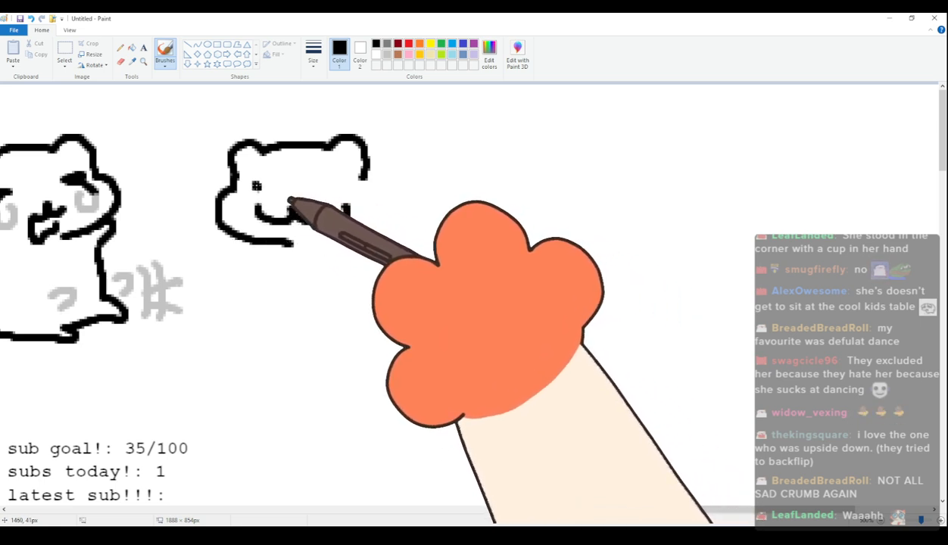
left_click(341, 180)
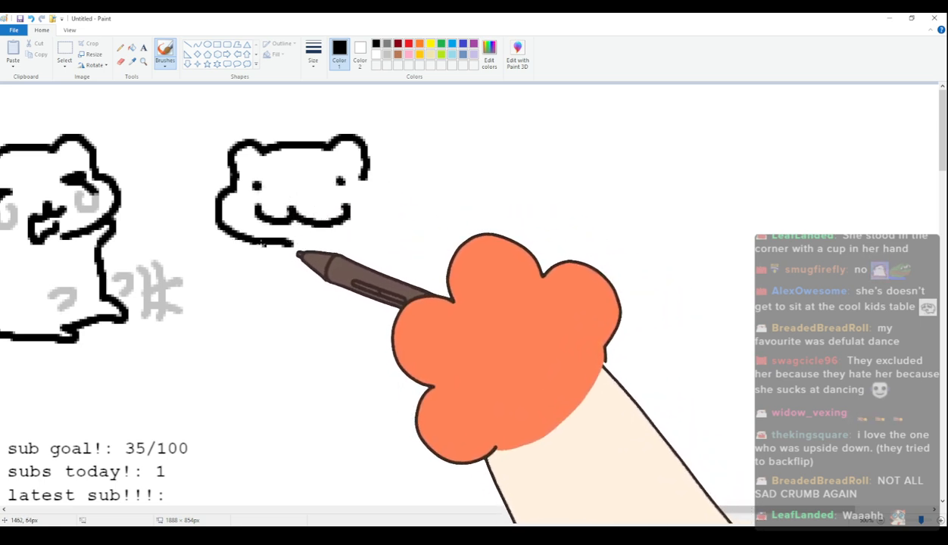
Draw the thirteenth cat's standing body with one paw curled on its hip, the other arm hanging, two feet and a rounded tail.
left_click_drag(263, 243, 265, 265)
mouse_move(369, 178)
left_mouse_down()
mouse_move(391, 248)
mouse_move(382, 279)
mouse_move(372, 258)
left_mouse_up()
mouse_move(256, 281)
left_mouse_down()
mouse_move(279, 342)
mouse_move(294, 328)
mouse_move(400, 335)
mouse_move(378, 282)
left_mouse_up()
mouse_move(251, 281)
left_mouse_down()
mouse_move(240, 281)
mouse_move(254, 307)
left_mouse_up()
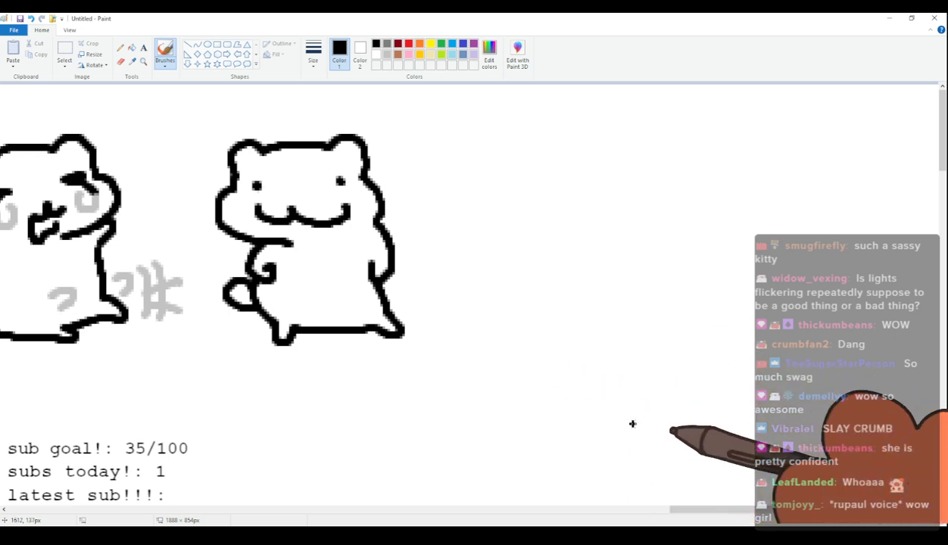
Handwrite "grandma scolding little brother" in black over four slanting lines in the blank area beside the thirteenth cat.
left_click_drag(725, 510, 775, 506)
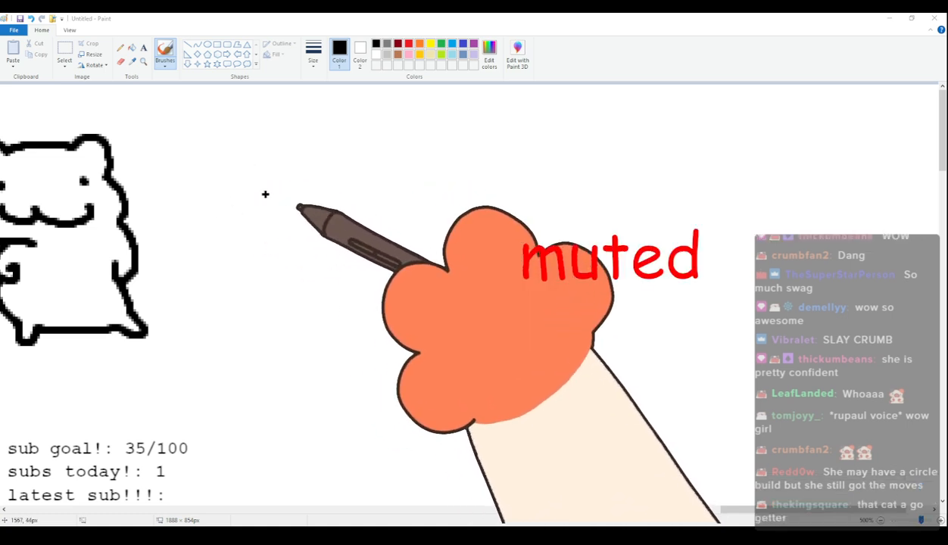
left_click_drag(269, 198, 266, 234)
mouse_move(282, 195)
left_mouse_down()
mouse_move(281, 206)
mouse_move(297, 199)
left_mouse_up()
mouse_move(311, 196)
left_mouse_down()
mouse_move(369, 184)
mouse_move(398, 203)
mouse_move(443, 206)
left_mouse_up()
mouse_move(303, 276)
left_mouse_down()
mouse_move(286, 299)
mouse_move(311, 299)
left_mouse_up()
mouse_move(333, 302)
left_mouse_down()
mouse_move(347, 279)
mouse_move(402, 296)
mouse_move(429, 278)
mouse_move(490, 279)
mouse_move(459, 303)
left_mouse_up()
mouse_move(376, 339)
left_mouse_down()
mouse_move(374, 375)
mouse_move(393, 373)
left_mouse_up()
left_click_drag(414, 337, 414, 372)
left_click_drag(406, 350, 424, 349)
left_click_drag(434, 331, 443, 373)
left_click_drag(466, 328, 464, 373)
left_click_drag(476, 350, 491, 349)
left_click_drag(444, 397, 454, 438)
left_click(479, 414)
mouse_move(516, 416)
left_mouse_down()
mouse_move(568, 417)
mouse_move(608, 403)
mouse_move(635, 411)
left_mouse_up()
left_click_drag(608, 379, 608, 399)
left_click_drag(609, 387, 636, 371)
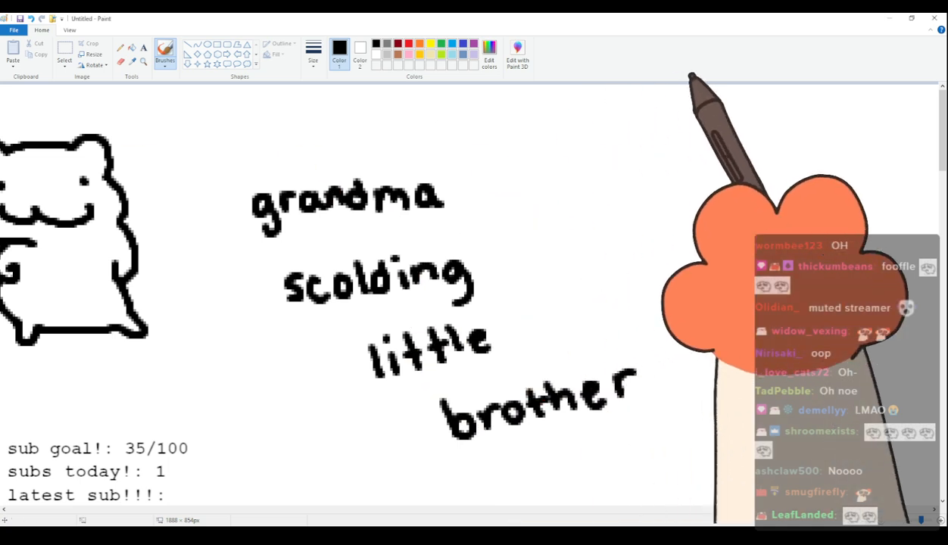
Undo all of the handwritten words beside the thirteenth cat.
key("ctrl+z")
key("ctrl+z")
key("ctrl+z")
key("ctrl+z")
key("ctrl+z")
key("ctrl+z")
key("ctrl+z")
key("ctrl+z")
key("ctrl+z")
key("ctrl+z")
key("ctrl+z")
key("ctrl+z")
key("ctrl+z")
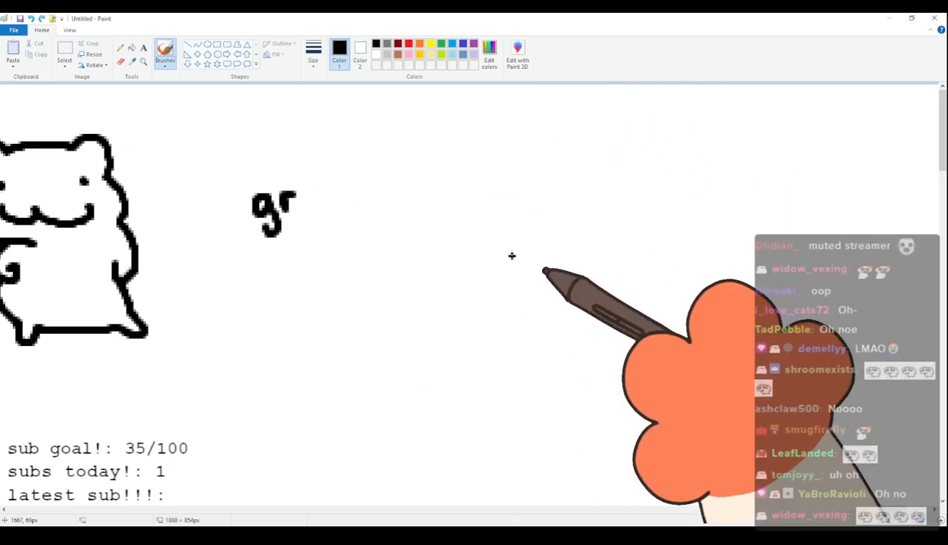
key("ctrl+z")
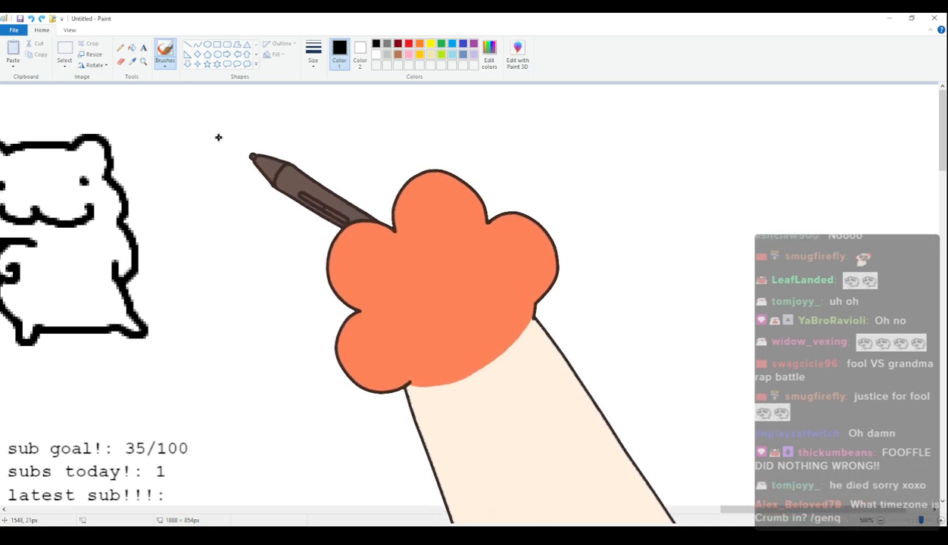
Draw a fourteenth cat's head with two ears, a bulging left cheek, angry slanted eyes and a wavy frown.
mouse_move(220, 181)
left_mouse_down()
mouse_move(233, 156)
mouse_move(271, 149)
mouse_move(328, 145)
mouse_move(364, 171)
left_mouse_up()
key("ctrl+z")
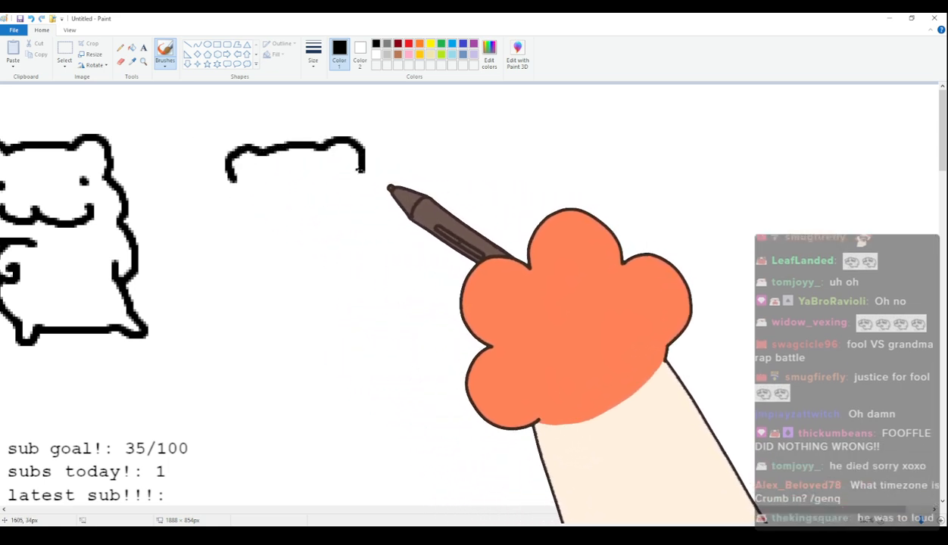
mouse_move(231, 195)
left_mouse_down()
mouse_move(250, 246)
mouse_move(303, 248)
left_mouse_up()
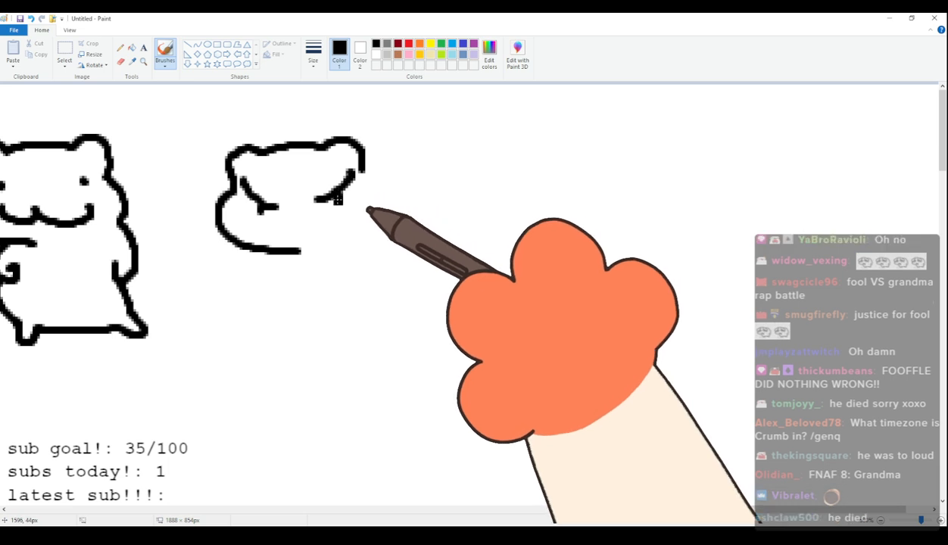
left_click_drag(285, 239, 288, 236)
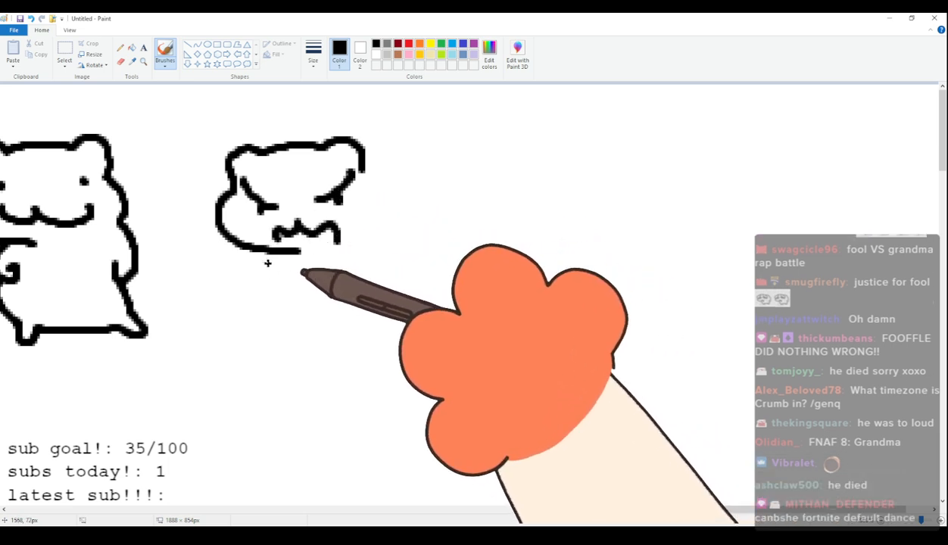
Draw the fourteenth cat's leaning body with both paws held out, two feet and a small rounded tail.
mouse_move(269, 243)
left_mouse_down()
mouse_move(239, 278)
mouse_move(277, 273)
left_mouse_up()
mouse_move(365, 173)
left_mouse_down()
mouse_move(372, 222)
mouse_move(391, 221)
mouse_move(386, 246)
left_mouse_up()
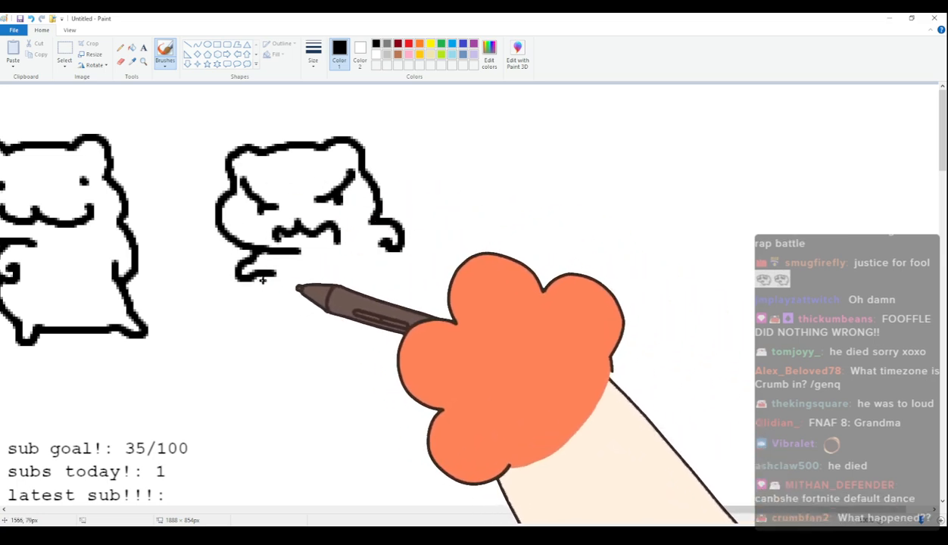
mouse_move(265, 275)
left_mouse_down()
mouse_move(289, 317)
mouse_move(287, 337)
mouse_move(382, 315)
left_mouse_up()
mouse_move(290, 318)
left_mouse_down()
mouse_move(282, 342)
mouse_move(373, 324)
mouse_move(404, 331)
left_mouse_up()
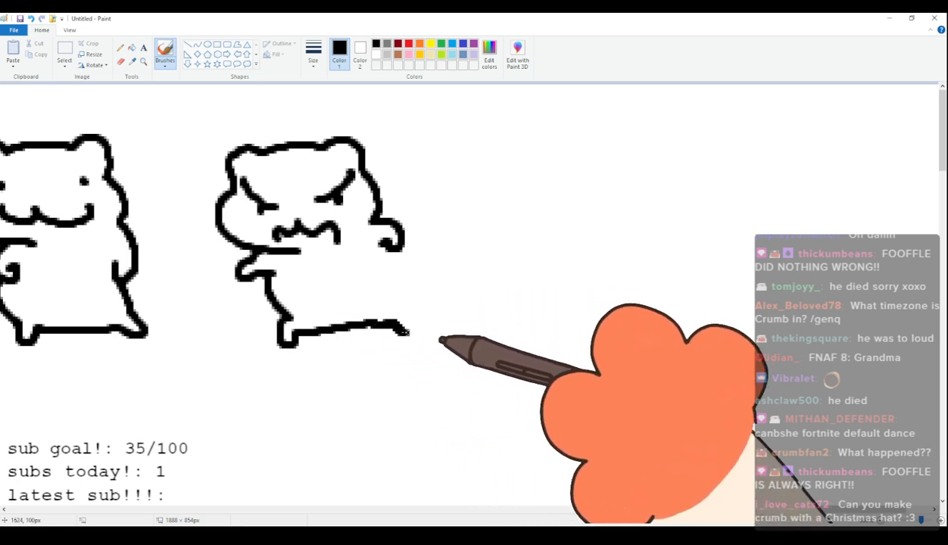
left_click_drag(382, 250, 419, 331)
mouse_move(398, 284)
left_mouse_down()
mouse_move(421, 288)
mouse_move(403, 296)
left_mouse_up()
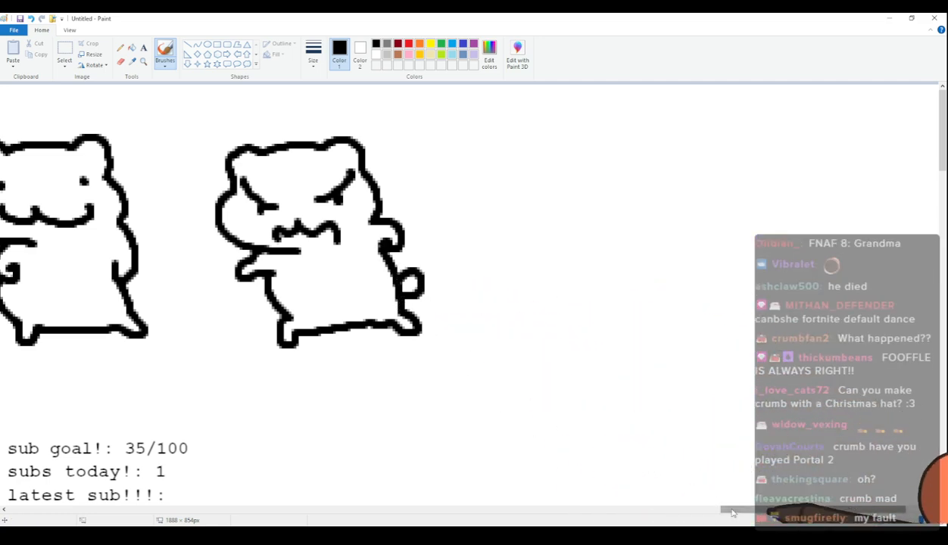
Draw a fifteenth cat's tilted head with two ears, a bulging right cheek, closed curved eyes and a wavy mouth.
left_click_drag(732, 514, 814, 513)
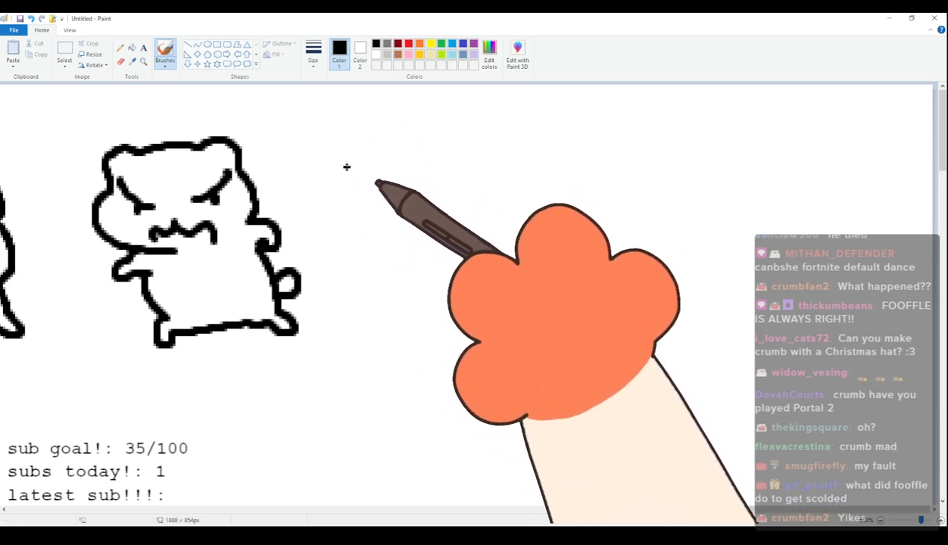
mouse_move(346, 186)
left_mouse_down()
mouse_move(338, 165)
mouse_move(363, 164)
mouse_move(342, 194)
mouse_move(349, 152)
mouse_move(424, 130)
mouse_move(483, 170)
mouse_move(452, 225)
left_mouse_up()
key("ctrl+z")
left_click_drag(360, 202, 459, 168)
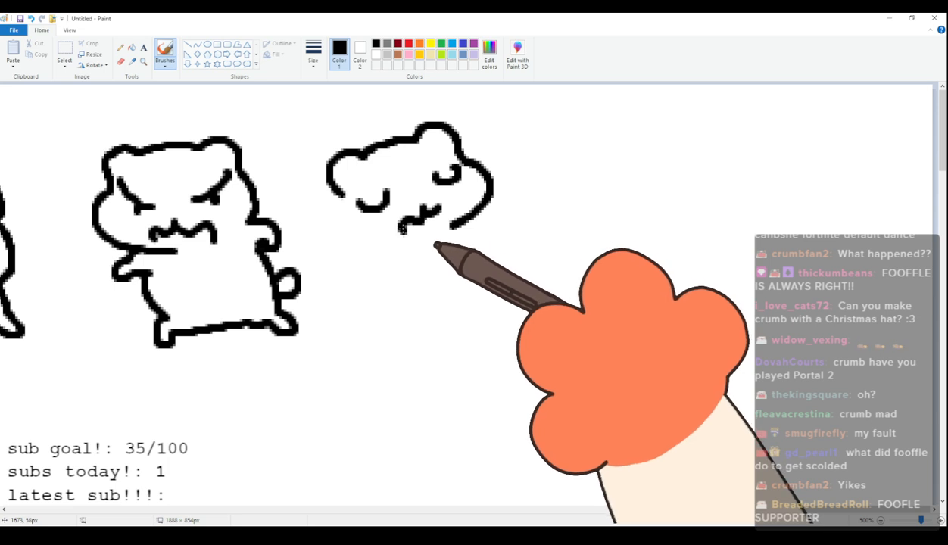
Draw the fifteenth cat's reclining body with both arms out, raised feet and a rounded tail underneath.
mouse_move(341, 206)
left_mouse_down()
mouse_move(376, 257)
mouse_move(369, 244)
mouse_move(344, 257)
mouse_move(382, 266)
left_mouse_up()
mouse_move(489, 203)
left_mouse_down()
mouse_move(502, 213)
mouse_move(489, 231)
left_mouse_up()
mouse_move(372, 274)
left_mouse_down()
mouse_move(376, 293)
mouse_move(427, 317)
left_mouse_up()
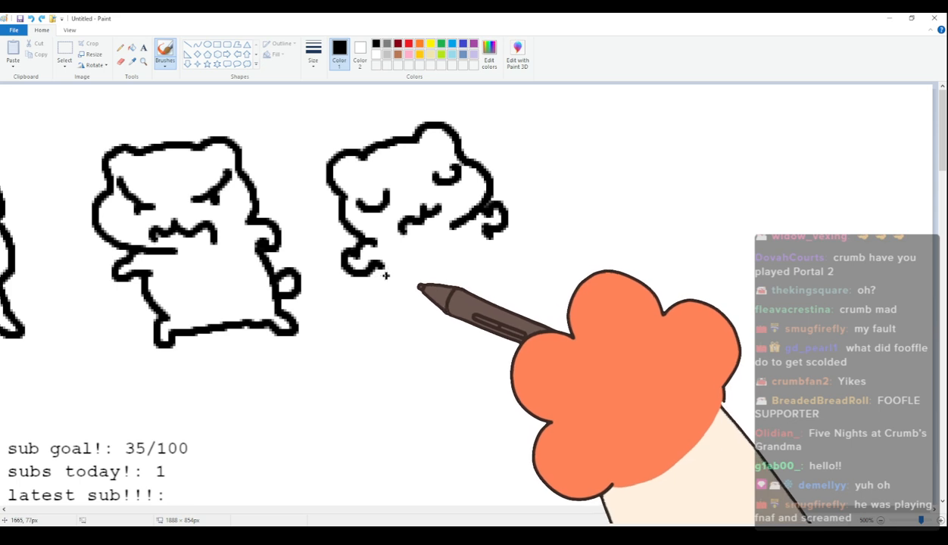
mouse_move(425, 315)
left_mouse_down()
mouse_move(464, 322)
mouse_move(501, 299)
mouse_move(476, 321)
left_mouse_up()
mouse_move(491, 238)
left_mouse_down()
mouse_move(502, 269)
mouse_move(523, 303)
left_mouse_up()
left_click_drag(425, 327, 471, 326)
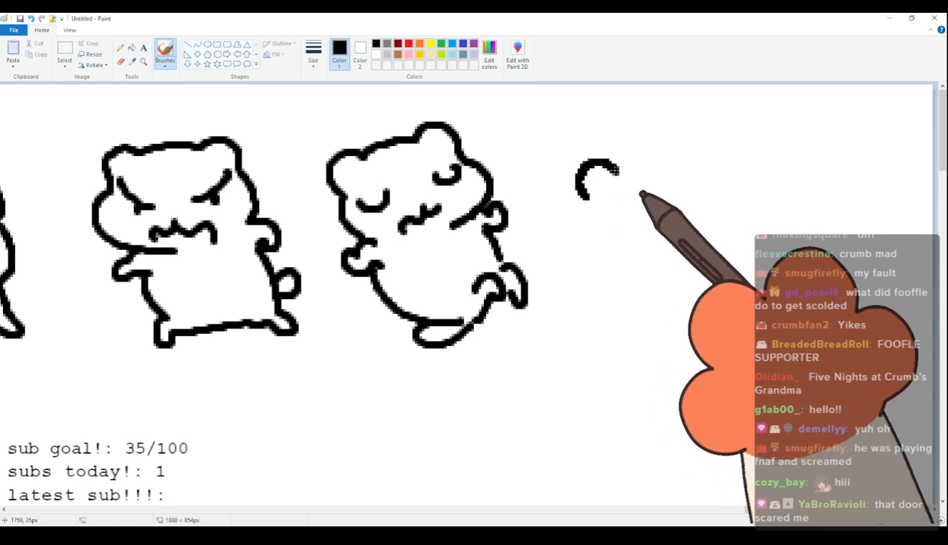
Draw a sixteenth cat's head with two ears, a bulging left cheek and two flat oval eyes with dot pupils.
mouse_move(581, 195)
left_mouse_down()
mouse_move(589, 161)
mouse_move(615, 173)
left_mouse_up()
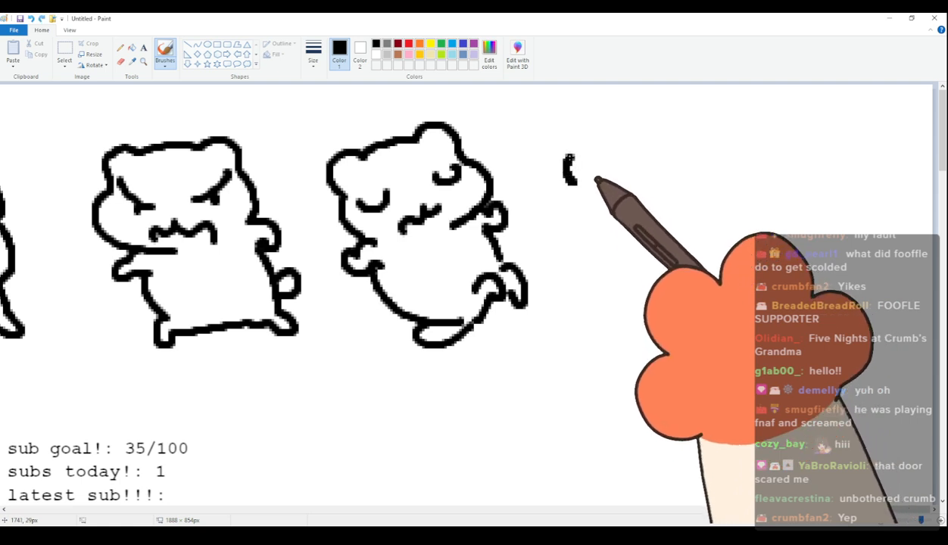
left_click_drag(570, 159, 597, 157)
left_click_drag(689, 155, 696, 183)
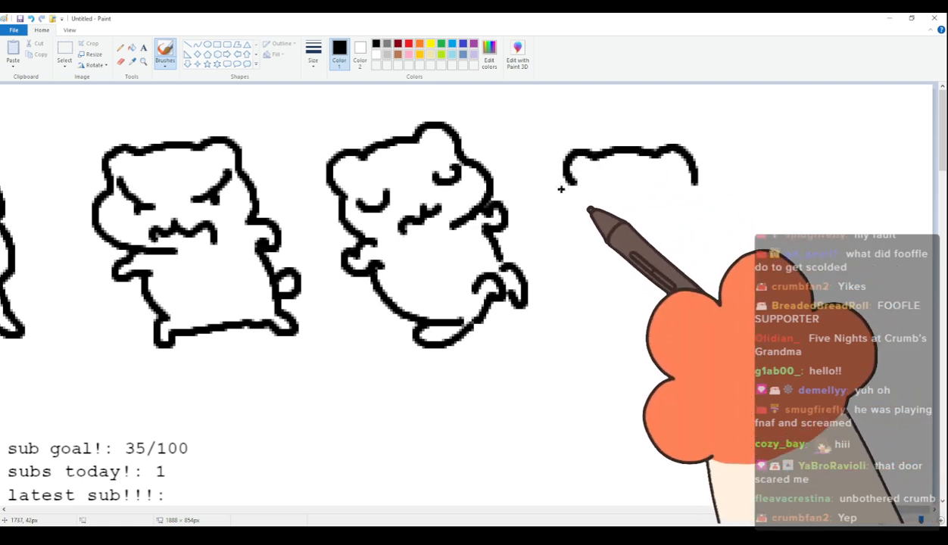
mouse_move(572, 200)
left_mouse_down()
mouse_move(630, 199)
mouse_move(577, 181)
mouse_move(630, 199)
mouse_move(569, 195)
left_mouse_up()
key("ctrl+z")
left_click(591, 197)
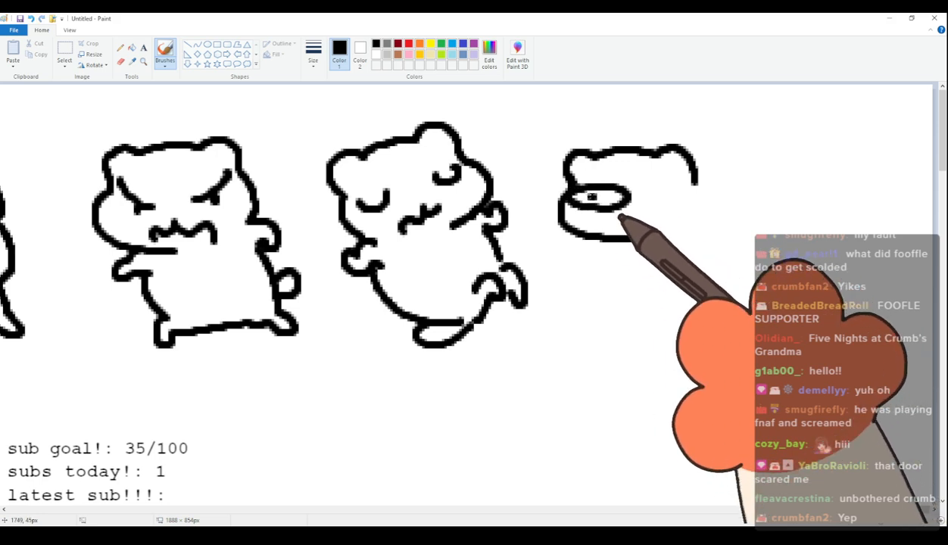
mouse_move(688, 206)
left_mouse_down()
mouse_move(649, 184)
mouse_move(686, 204)
left_mouse_up()
key("ctrl+z")
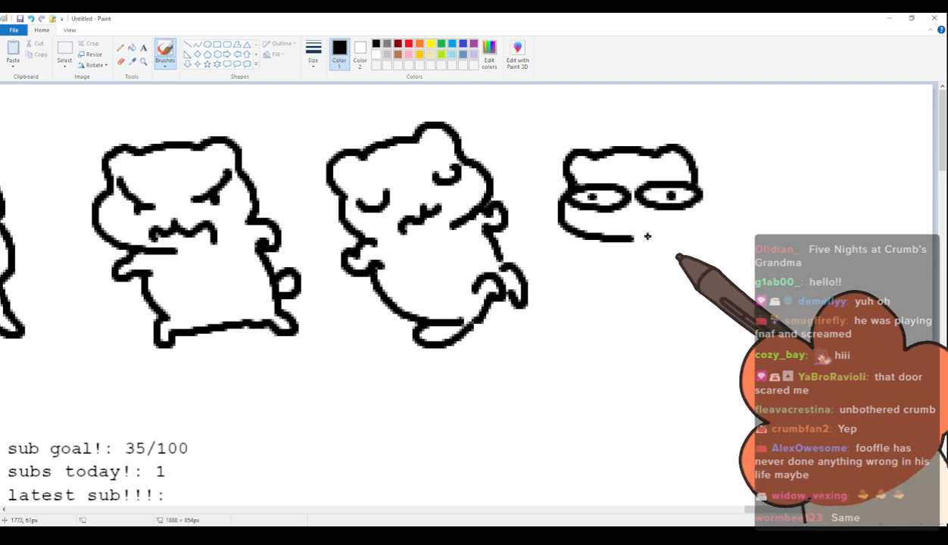
Add a small curled mouth to the sixteenth cat and draw its long four-legged body.
left_click_drag(656, 238, 680, 239)
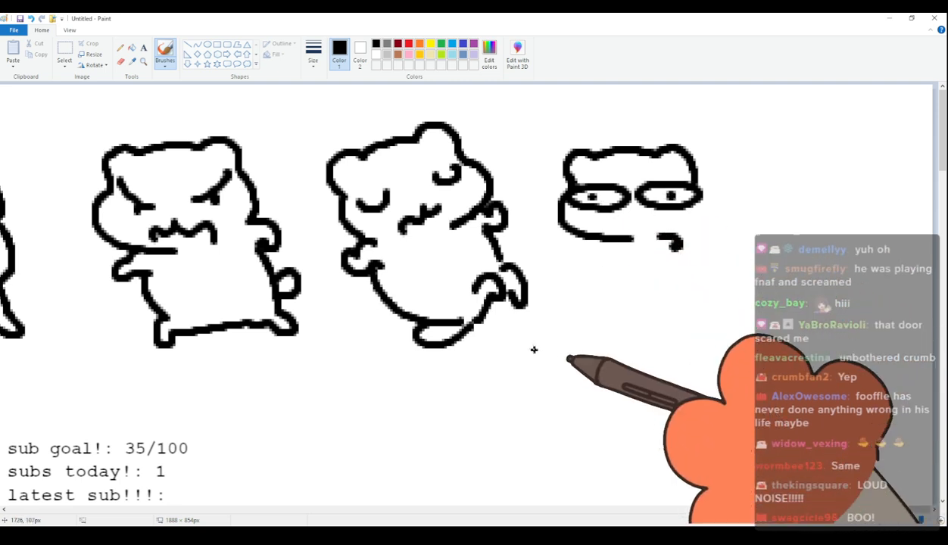
mouse_move(621, 241)
left_mouse_down()
mouse_move(638, 282)
mouse_move(659, 290)
mouse_move(653, 298)
mouse_move(675, 298)
mouse_move(687, 314)
mouse_move(702, 296)
left_mouse_up()
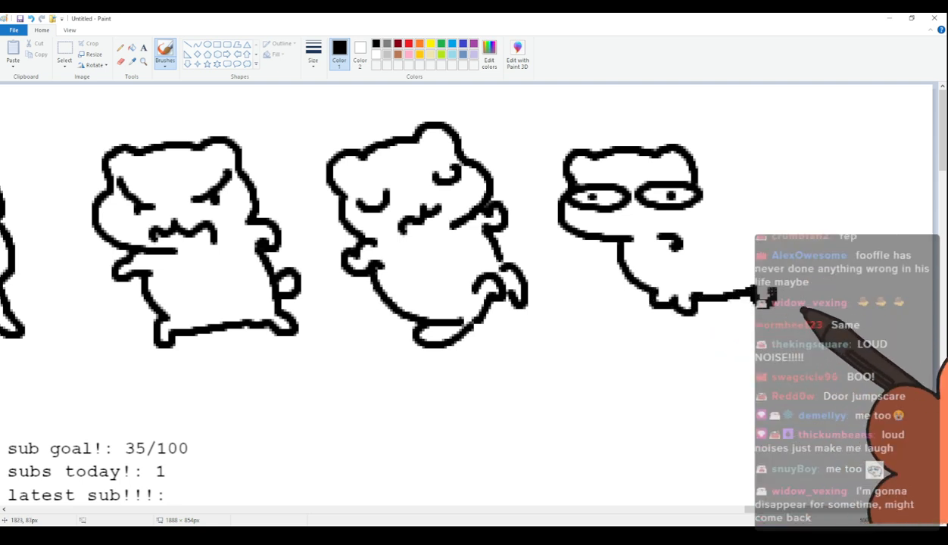
mouse_move(695, 180)
left_mouse_down()
mouse_move(766, 192)
mouse_move(770, 180)
mouse_move(792, 178)
mouse_move(781, 203)
mouse_move(784, 277)
left_mouse_up()
Start a second row with a seventeenth cat's tilted head, narrow oval eyes, a curled mouth and its left arm.
left_click_drag(844, 512, 110, 514)
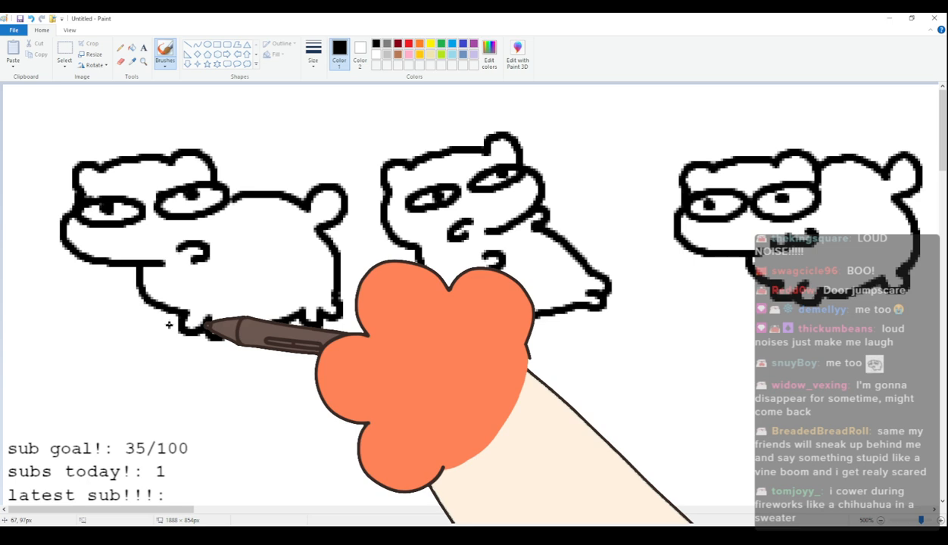
scroll(171, 318, "down", 5)
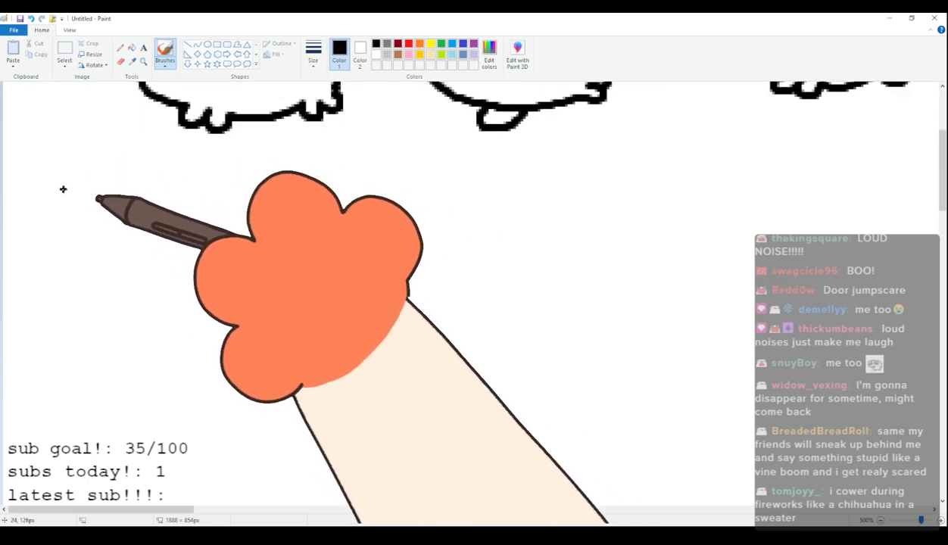
mouse_move(51, 229)
left_mouse_down()
mouse_move(48, 204)
mouse_move(54, 226)
mouse_move(82, 195)
mouse_move(159, 178)
mouse_move(209, 220)
mouse_move(161, 281)
left_mouse_up()
key("ctrl+z")
mouse_move(93, 236)
left_mouse_down()
mouse_move(130, 238)
mouse_move(106, 244)
mouse_move(194, 228)
mouse_move(219, 239)
left_mouse_up()
left_click(144, 273)
left_click_drag(144, 273, 122, 288)
mouse_move(58, 232)
left_mouse_down()
mouse_move(69, 282)
mouse_move(71, 319)
left_mouse_up()
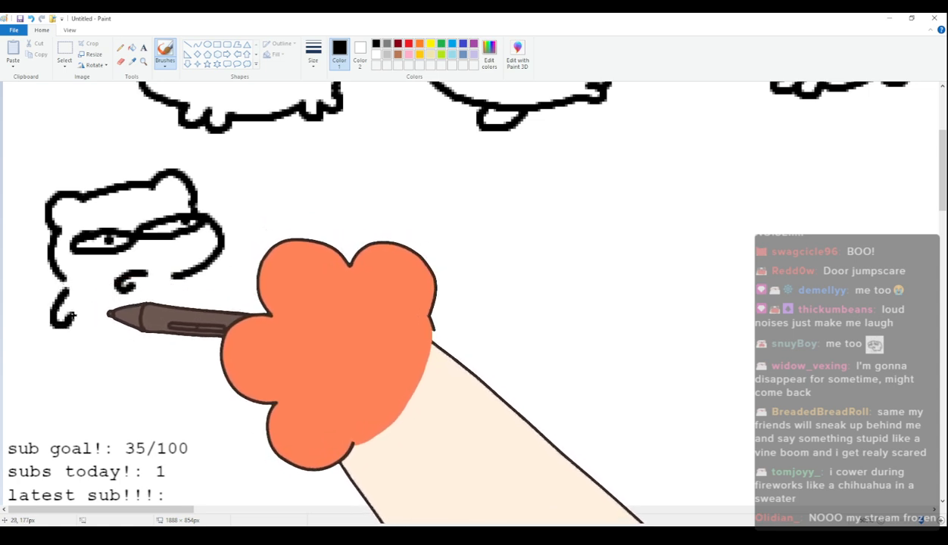
Draw the seventeenth cat's right arm and tall upright body with two feet and a rounded tail.
mouse_move(176, 278)
left_mouse_down()
mouse_move(191, 293)
mouse_move(187, 314)
left_mouse_up()
left_click(95, 332)
key("ctrl+z")
key("ctrl+z")
left_click_drag(177, 278, 190, 311)
mouse_move(67, 324)
left_mouse_down()
mouse_move(69, 371)
mouse_move(48, 367)
mouse_move(61, 398)
mouse_move(83, 396)
mouse_move(87, 420)
mouse_move(171, 407)
left_mouse_up()
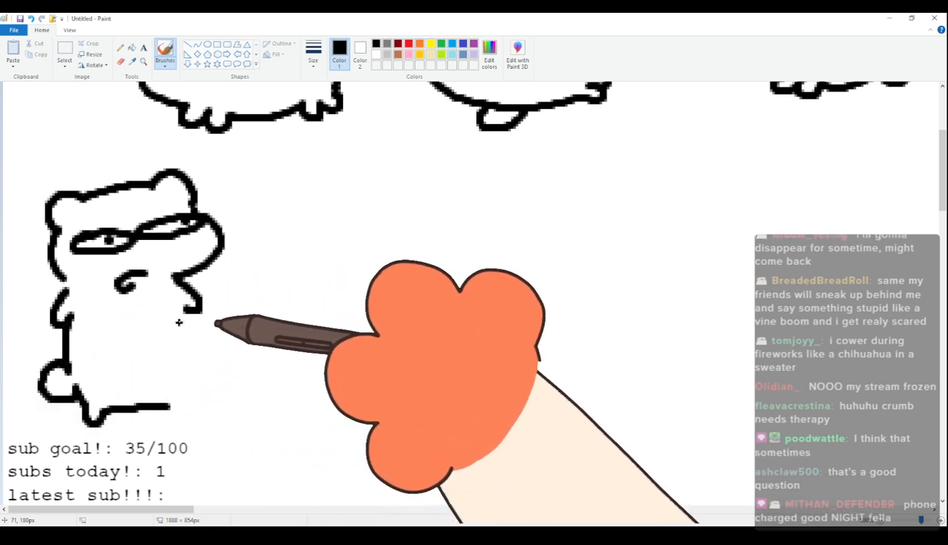
mouse_move(186, 307)
left_mouse_down()
mouse_move(186, 406)
mouse_move(167, 407)
left_mouse_up()
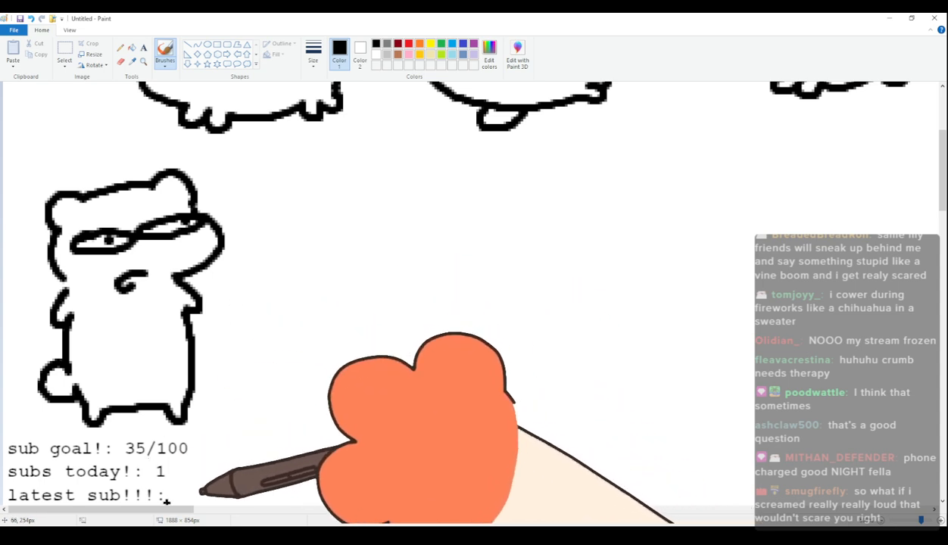
Draw an eighteenth cat beside the seventeenth with flat oval eyes, a small crooked mouth, a four-legged body and a rounded tail.
left_click_drag(161, 511, 194, 513)
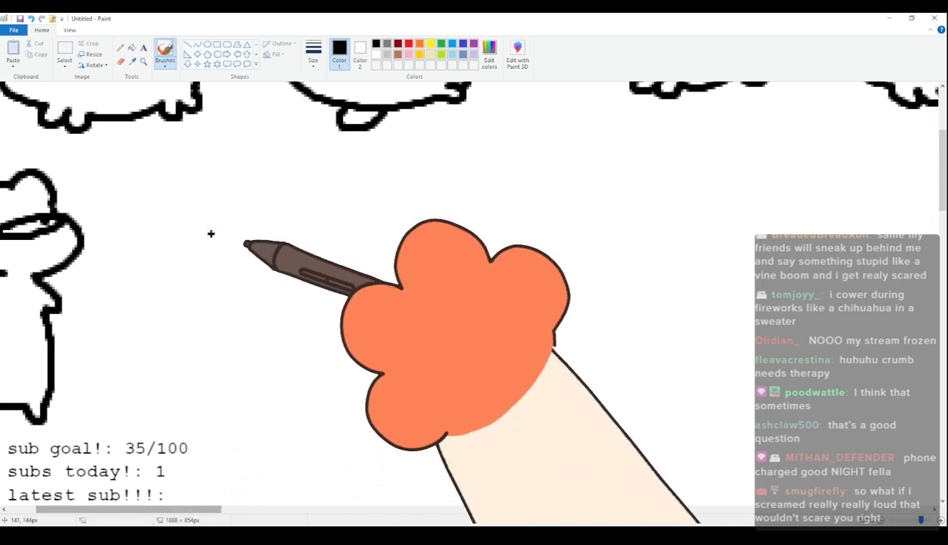
mouse_move(171, 228)
left_mouse_down()
mouse_move(179, 196)
mouse_move(199, 204)
mouse_move(286, 193)
mouse_move(296, 220)
mouse_move(171, 230)
mouse_move(157, 247)
mouse_move(158, 271)
mouse_move(244, 297)
left_mouse_up()
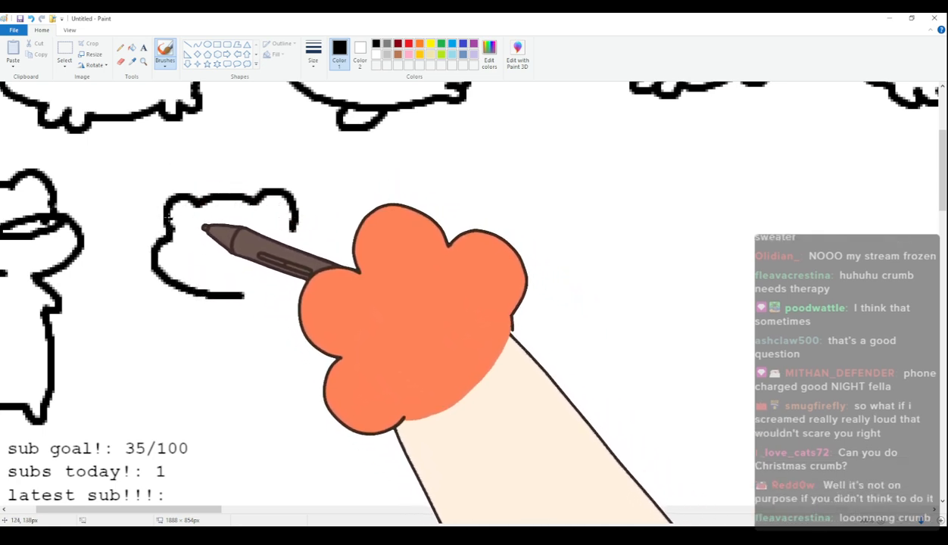
key("ctrl+z")
key("ctrl+z")
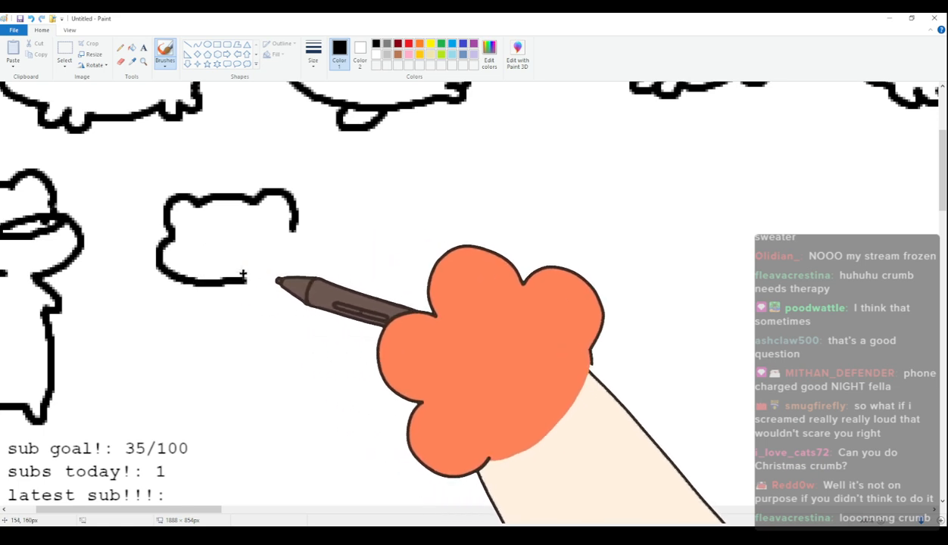
key("ctrl+z")
left_click_drag(175, 273, 263, 281)
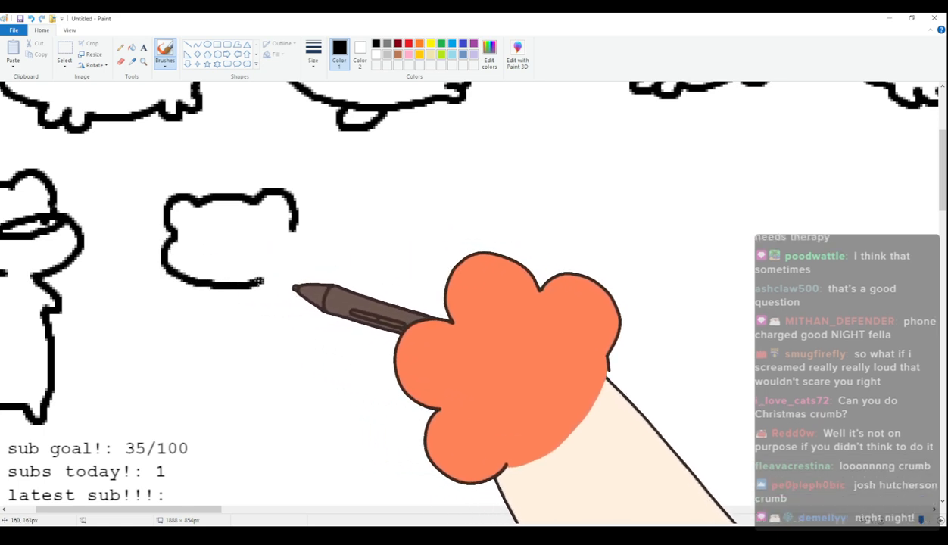
left_click_drag(187, 235, 177, 241)
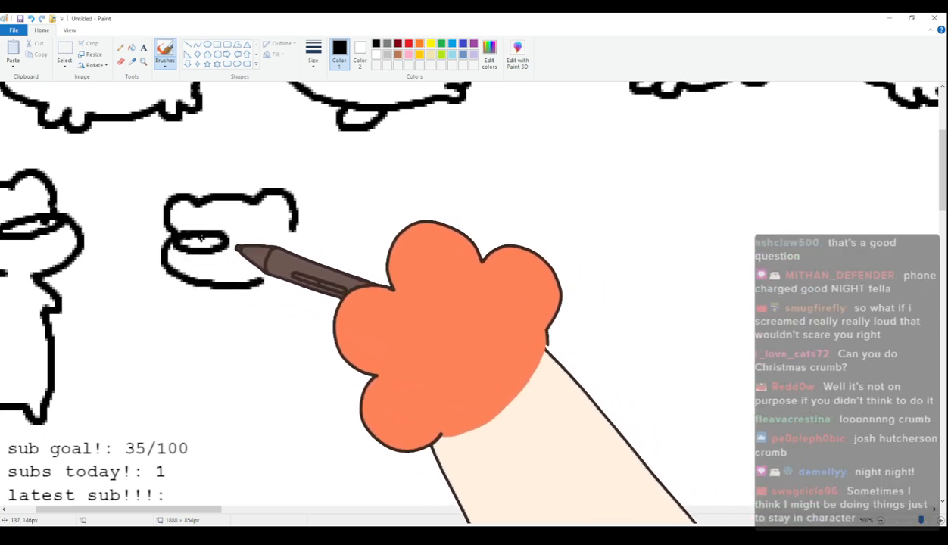
mouse_move(257, 238)
left_mouse_down()
mouse_move(294, 244)
mouse_move(262, 232)
mouse_move(271, 242)
left_mouse_up()
mouse_move(227, 263)
left_mouse_down()
mouse_move(249, 284)
mouse_move(239, 312)
mouse_move(255, 308)
mouse_move(222, 303)
mouse_move(258, 338)
mouse_move(332, 333)
left_mouse_up()
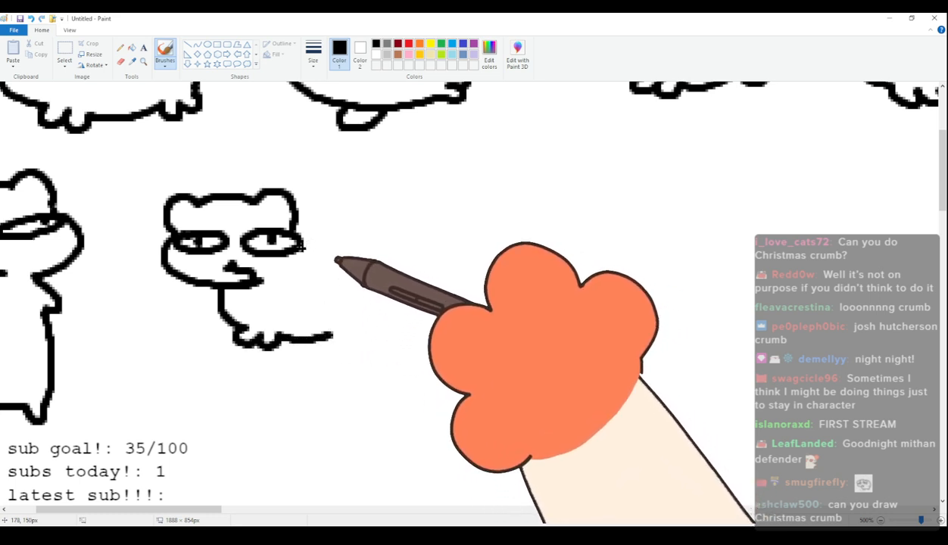
mouse_move(301, 227)
left_mouse_down()
mouse_move(383, 227)
mouse_move(374, 321)
left_mouse_up()
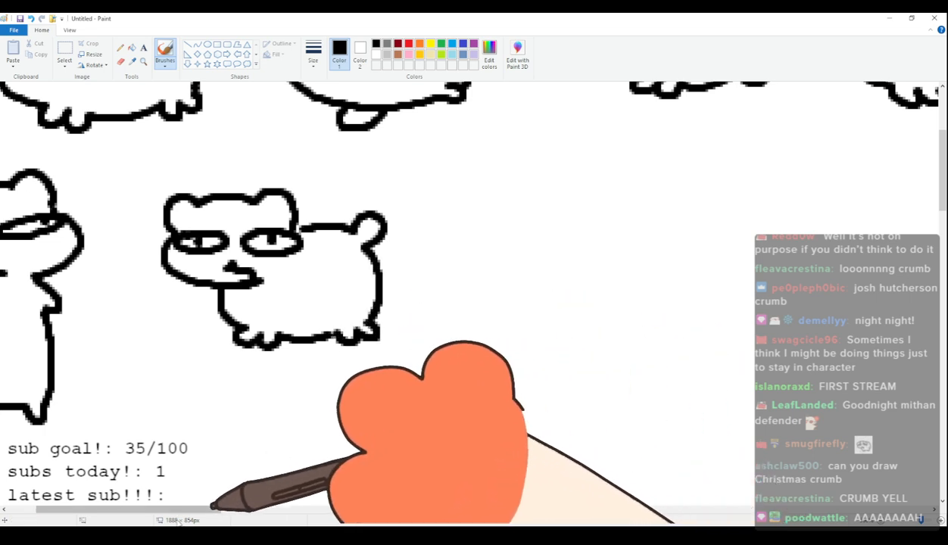
mouse_move(175, 513)
left_mouse_down()
mouse_move(147, 514)
mouse_move(237, 521)
mouse_move(105, 521)
left_mouse_up()
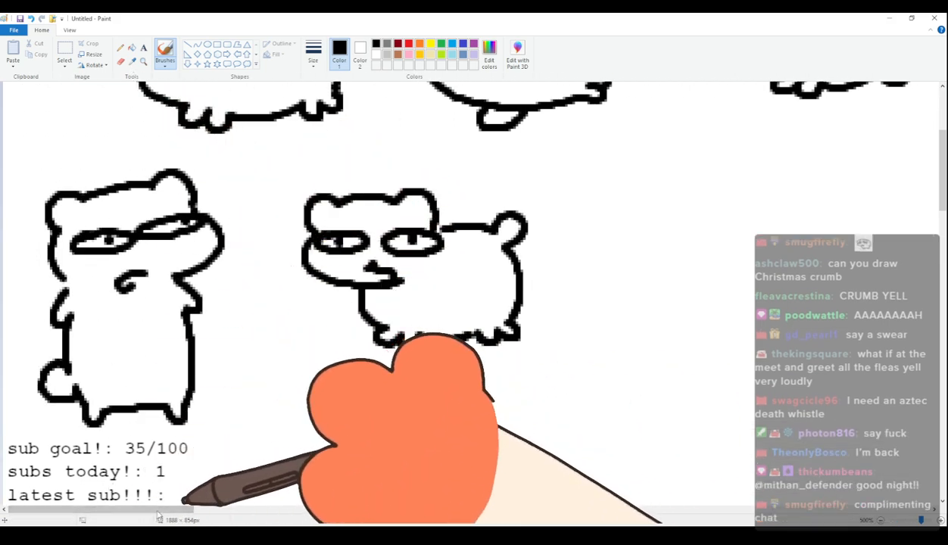
left_click_drag(181, 517, 261, 514)
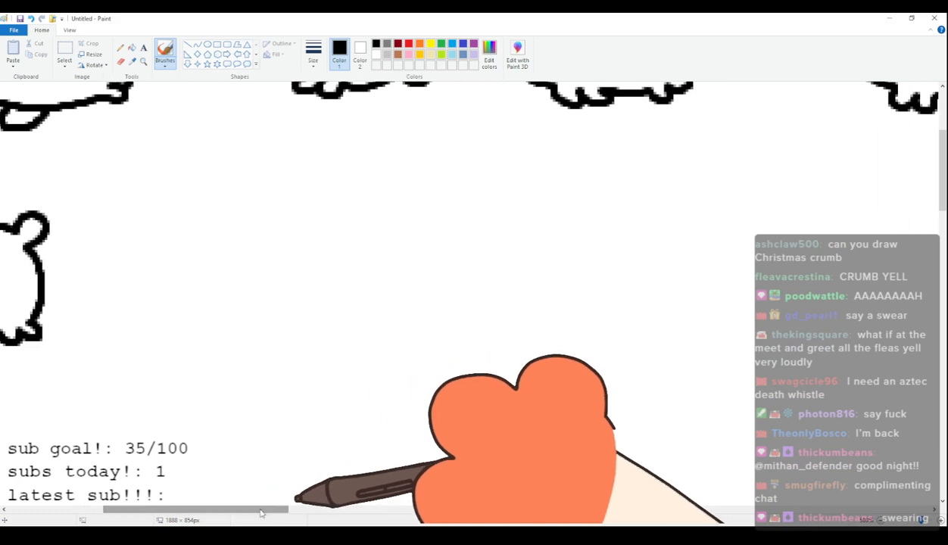
scroll(226, 392, "up", 3)
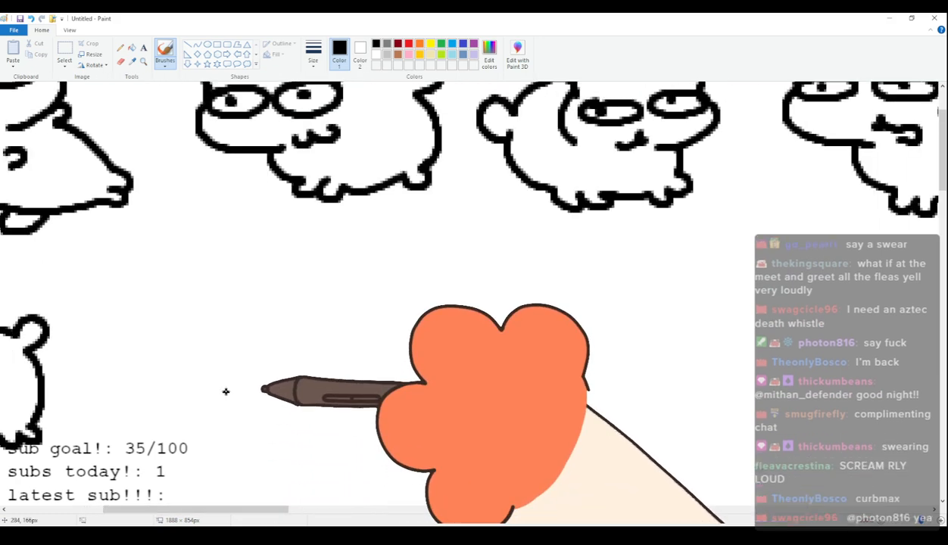
Start a nineteenth cat beside the eighteenth with a small bobbled Santa hat between two round ears and a bulging right cheek.
scroll(225, 391, "down", 3)
scroll(226, 392, "up", 3)
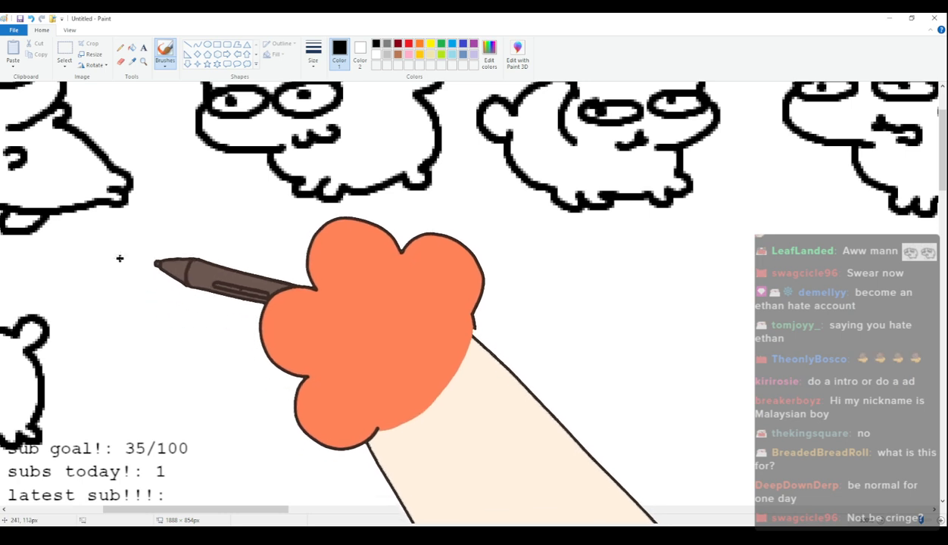
mouse_move(139, 298)
left_mouse_down()
mouse_move(135, 275)
mouse_move(169, 270)
left_mouse_up()
key("ctrl+z")
mouse_move(138, 300)
left_mouse_down()
mouse_move(150, 263)
mouse_move(206, 284)
mouse_move(224, 282)
mouse_move(228, 265)
mouse_move(227, 283)
left_mouse_up()
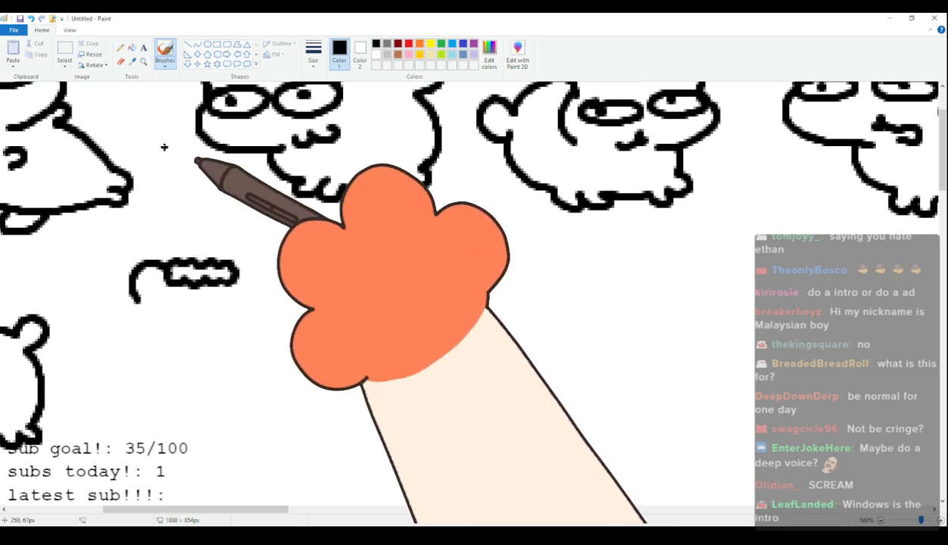
mouse_move(221, 241)
left_mouse_down()
mouse_move(162, 246)
mouse_move(153, 232)
mouse_move(165, 236)
left_mouse_up()
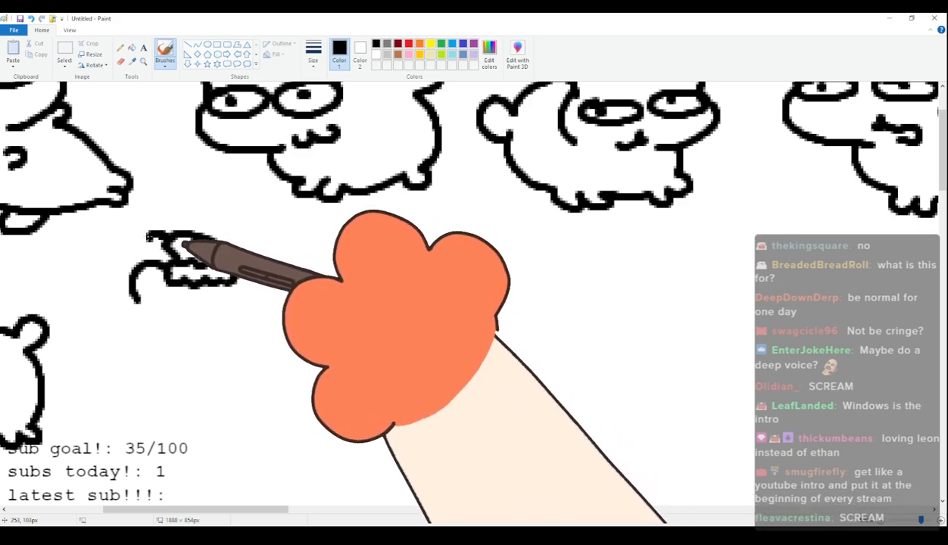
mouse_move(238, 268)
left_mouse_down()
mouse_move(254, 267)
mouse_move(268, 297)
left_mouse_up()
key("ctrl+z")
mouse_move(233, 260)
left_mouse_down()
mouse_move(266, 277)
mouse_move(288, 322)
mouse_move(220, 355)
left_mouse_up()
key("ctrl+z")
mouse_move(266, 302)
left_mouse_down()
mouse_move(281, 324)
mouse_move(217, 367)
left_mouse_up()
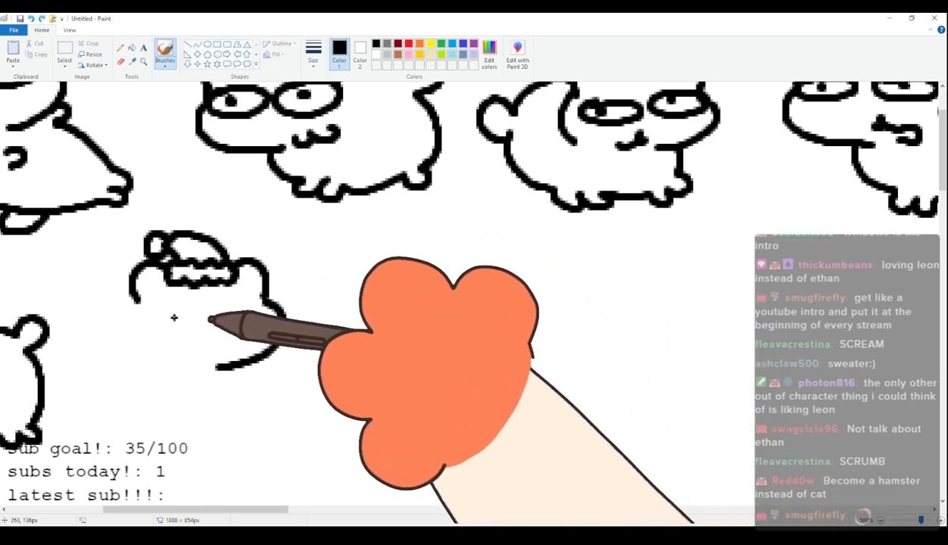
Give the Santa-hat cat squeezed-shut eyes, a mouth with its tongue out, raised arms and an upright body with feet and a rounded tail.
left_click_drag(153, 319, 155, 341)
mouse_move(256, 309)
left_mouse_down()
mouse_move(252, 326)
mouse_move(271, 327)
mouse_move(194, 344)
left_mouse_up()
left_click_drag(135, 301, 125, 342)
key("ctrl+z")
mouse_move(136, 302)
left_mouse_down()
mouse_move(125, 345)
mouse_move(137, 361)
mouse_move(114, 357)
mouse_move(128, 382)
left_mouse_up()
left_click_drag(270, 354, 259, 376)
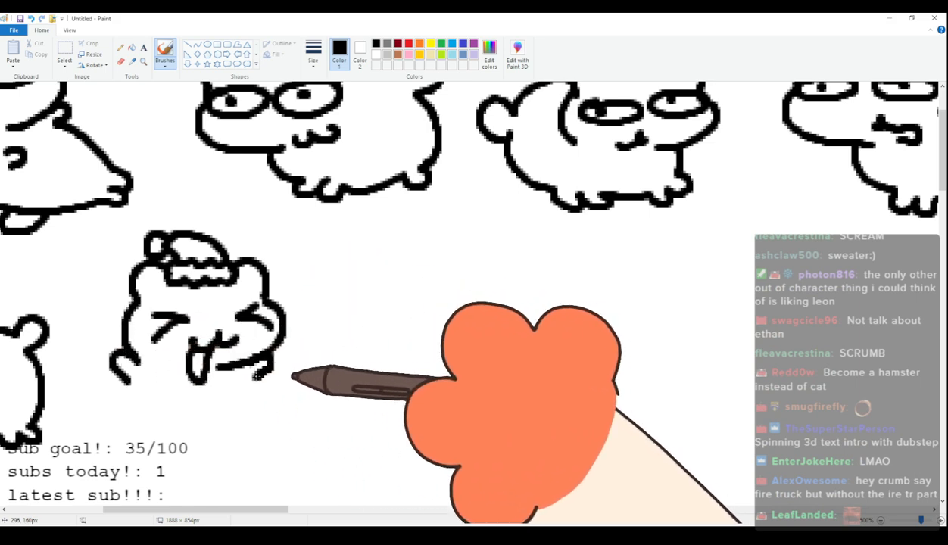
mouse_move(127, 386)
left_mouse_down()
mouse_move(120, 460)
mouse_move(162, 451)
mouse_move(150, 460)
mouse_move(200, 474)
mouse_move(200, 458)
mouse_move(265, 427)
left_mouse_up()
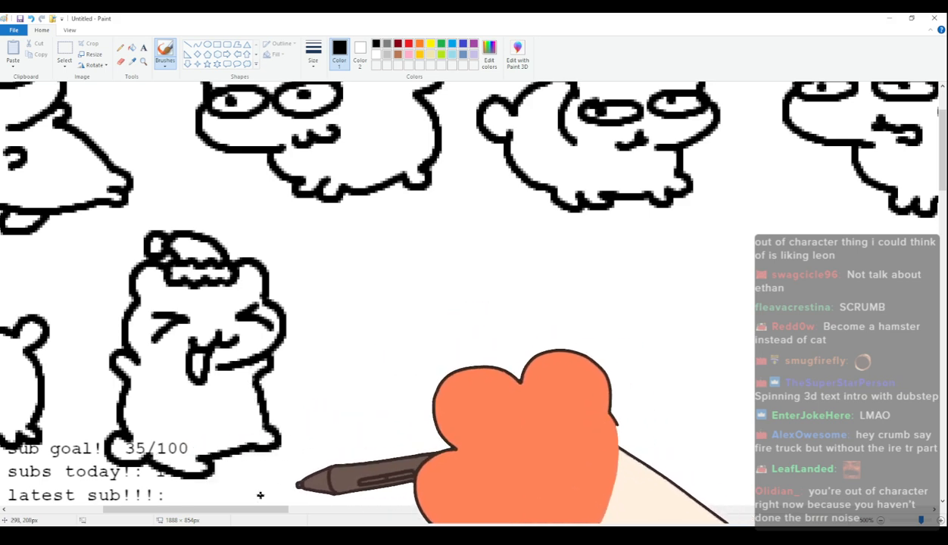
Draw a twentieth cat's head beside the Santa-hat cat with small rounded ears and two large circular eyes with dot pupils.
mouse_move(258, 513)
left_mouse_down()
mouse_move(224, 515)
mouse_move(247, 523)
left_mouse_up()
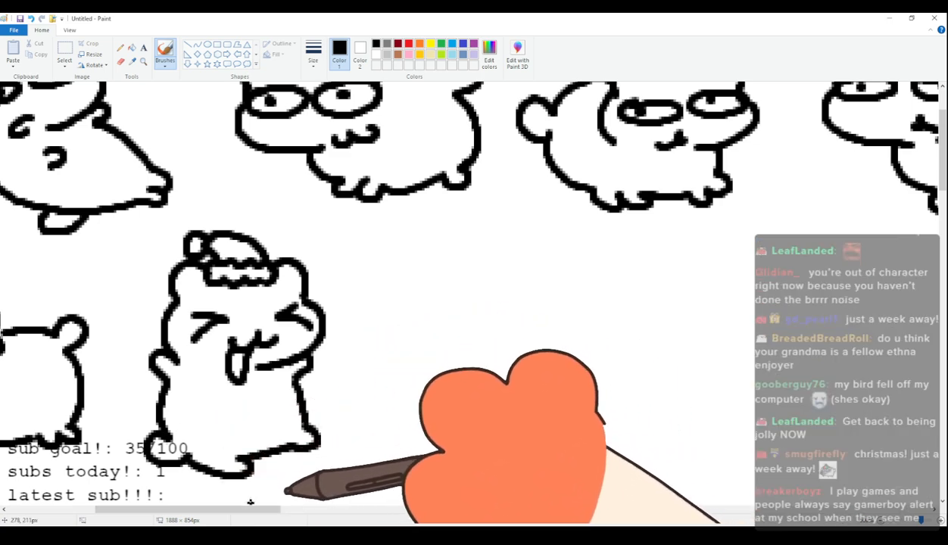
mouse_move(253, 514)
left_mouse_down()
mouse_move(313, 512)
mouse_move(283, 513)
left_mouse_up()
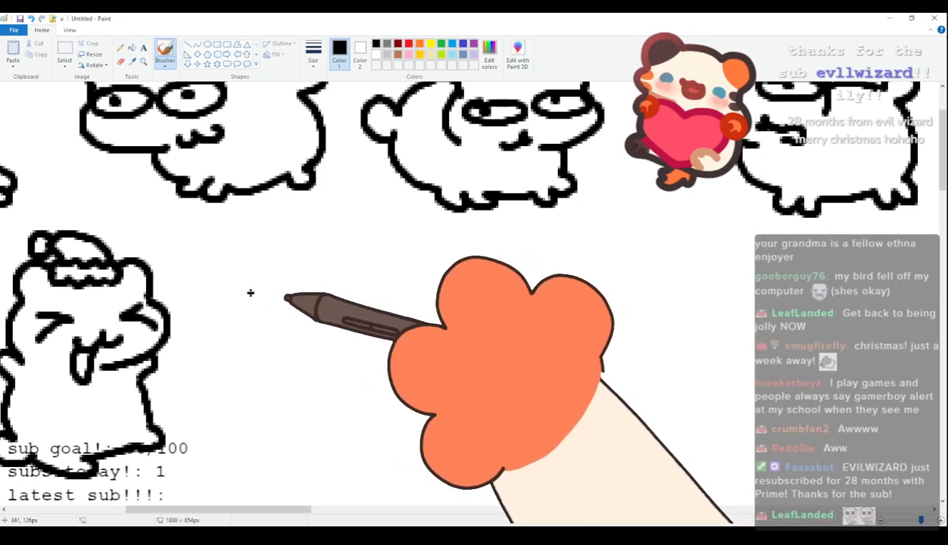
mouse_move(241, 282)
left_mouse_down()
mouse_move(326, 275)
mouse_move(241, 297)
mouse_move(257, 277)
mouse_move(367, 271)
left_mouse_up()
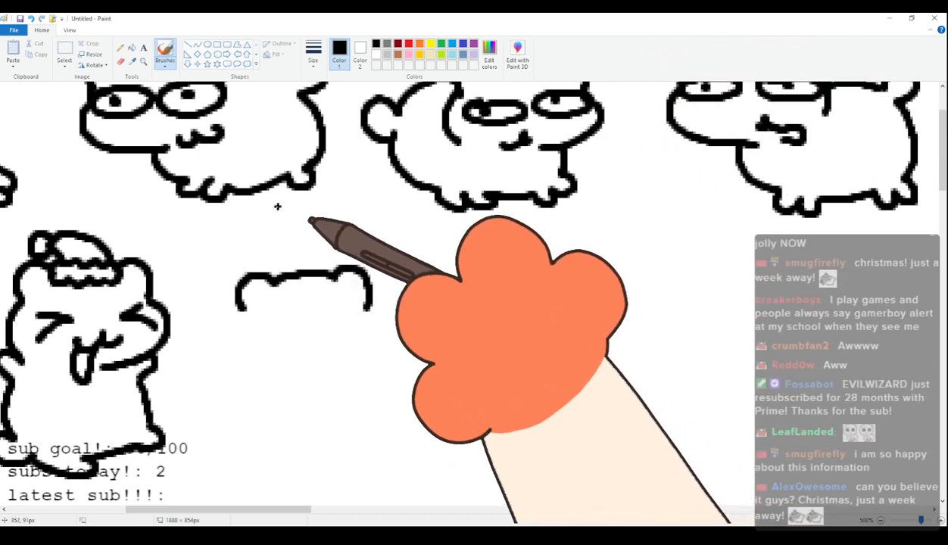
mouse_move(250, 280)
left_mouse_down()
mouse_move(273, 267)
mouse_move(369, 263)
mouse_move(388, 300)
left_mouse_up()
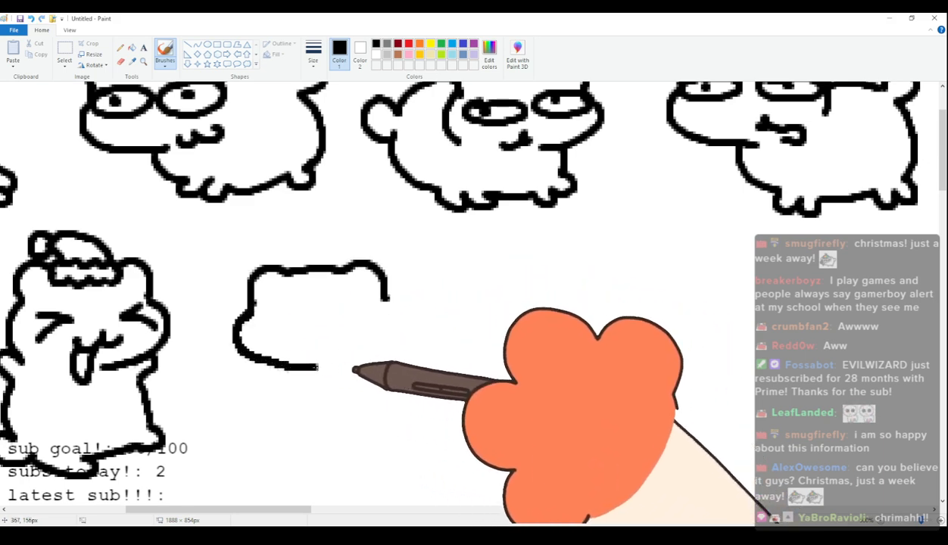
mouse_move(270, 296)
left_mouse_down()
mouse_move(315, 317)
mouse_move(264, 304)
mouse_move(297, 337)
mouse_move(278, 315)
left_mouse_up()
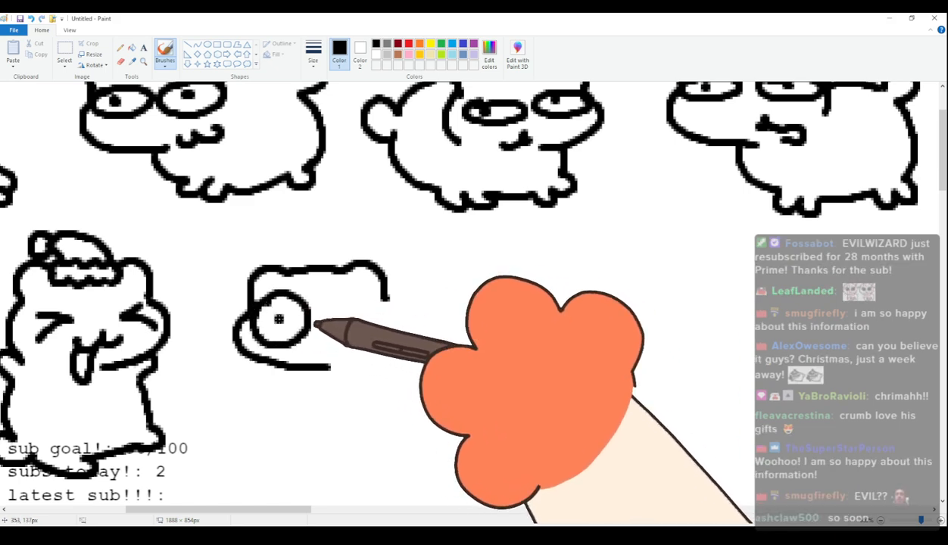
mouse_move(360, 292)
left_mouse_down()
mouse_move(340, 343)
mouse_move(363, 317)
left_mouse_up()
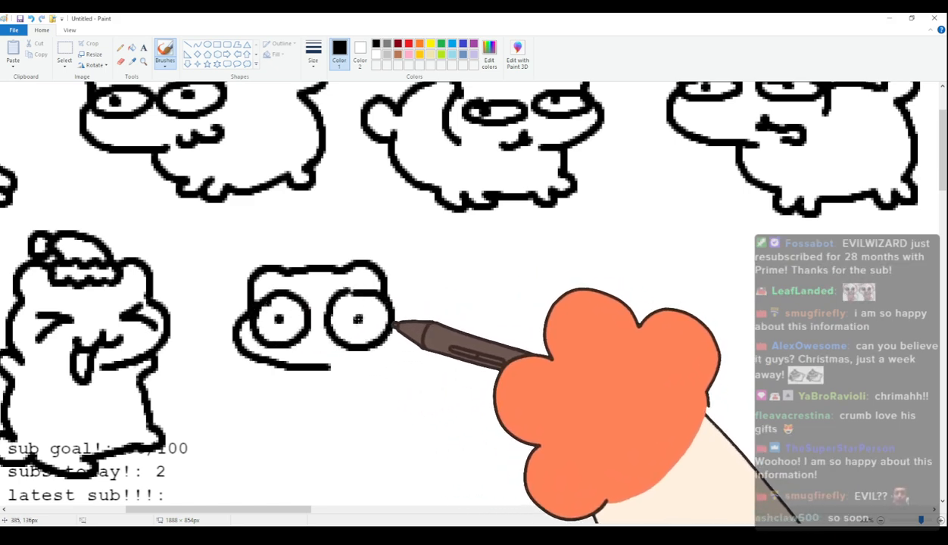
left_click(360, 319)
Add a crooked mouth to the twentieth cat and draw its four-legged body with a raised rounded tail.
mouse_move(309, 357)
left_mouse_down()
mouse_move(345, 368)
mouse_move(326, 367)
mouse_move(324, 429)
left_mouse_up()
key("ctrl+z")
mouse_move(301, 372)
left_mouse_down()
mouse_move(321, 418)
mouse_move(384, 426)
left_mouse_up()
mouse_move(390, 303)
left_mouse_down()
mouse_move(465, 350)
mouse_move(468, 392)
left_mouse_up()
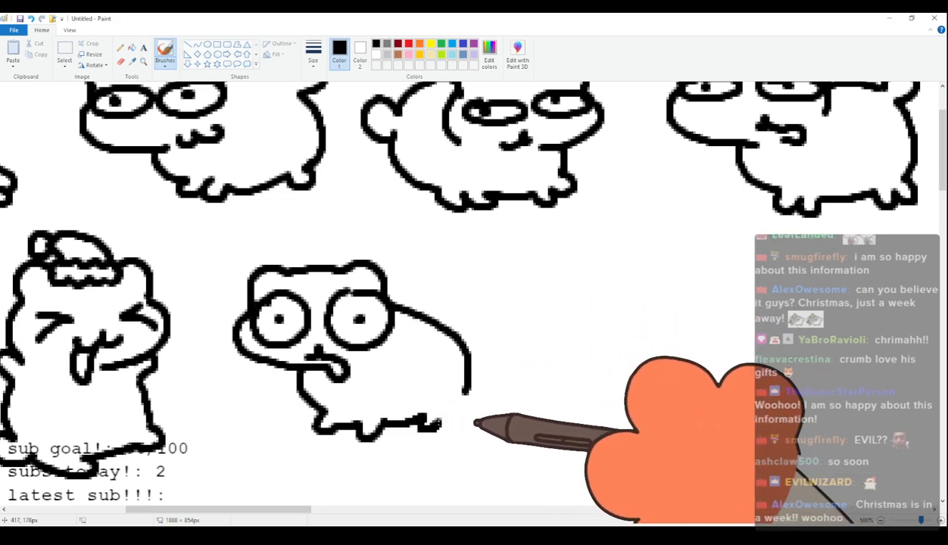
mouse_move(386, 425)
left_mouse_down()
mouse_move(465, 426)
mouse_move(467, 390)
left_mouse_up()
left_click_drag(467, 328, 471, 346)
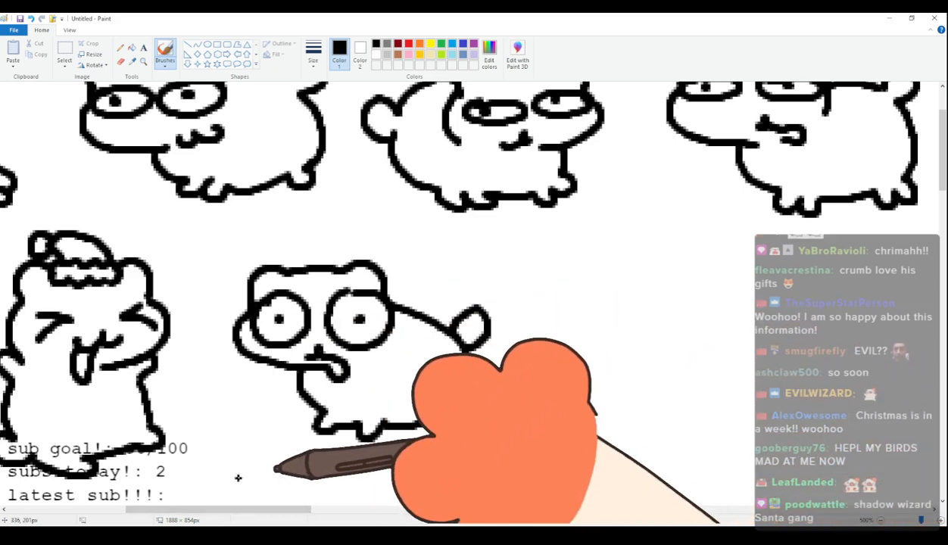
Start a twenty-first cat's head with rounded ears, curved closed eyes, short curved brows and a small frowning mouth.
left_click_drag(266, 509, 331, 502)
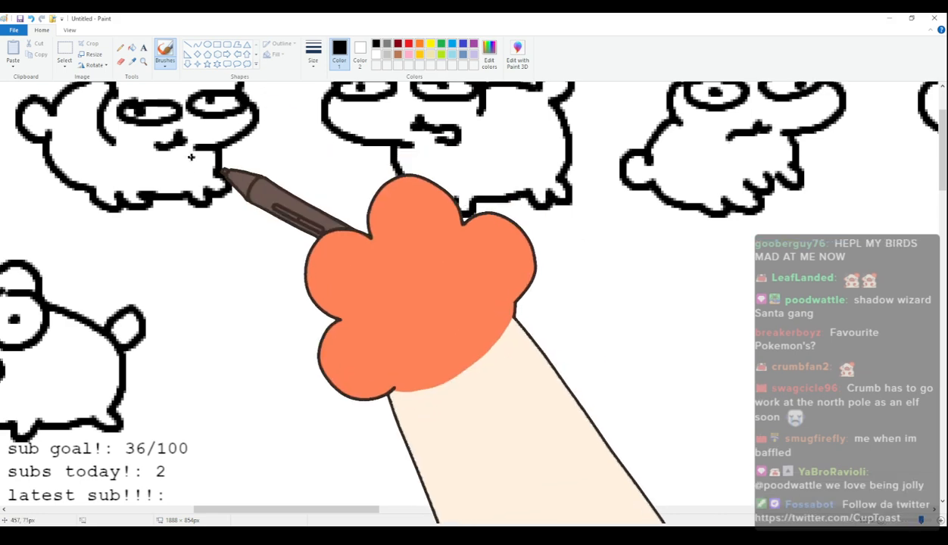
mouse_move(212, 300)
left_mouse_down()
mouse_move(236, 264)
mouse_move(326, 253)
mouse_move(361, 326)
mouse_move(306, 354)
left_mouse_up()
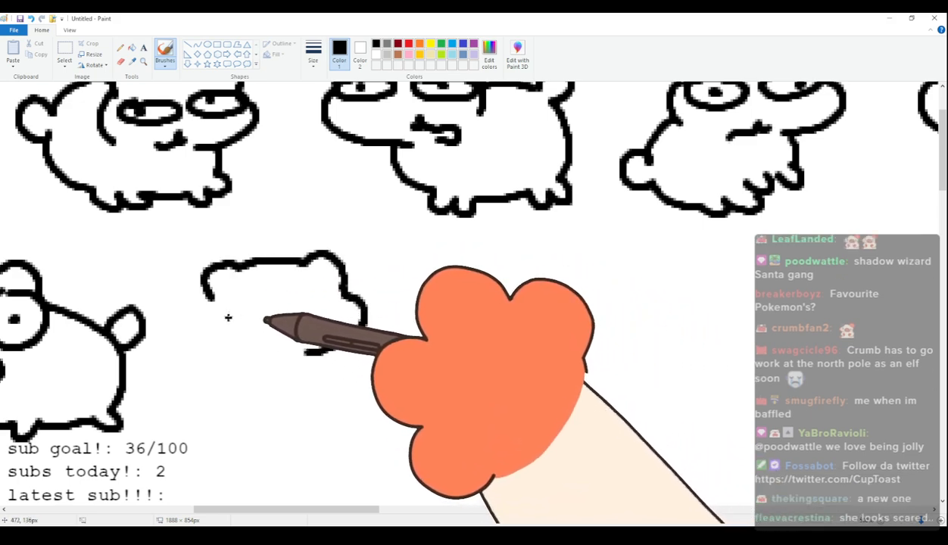
left_click_drag(228, 311, 337, 309)
left_click_drag(236, 288, 318, 280)
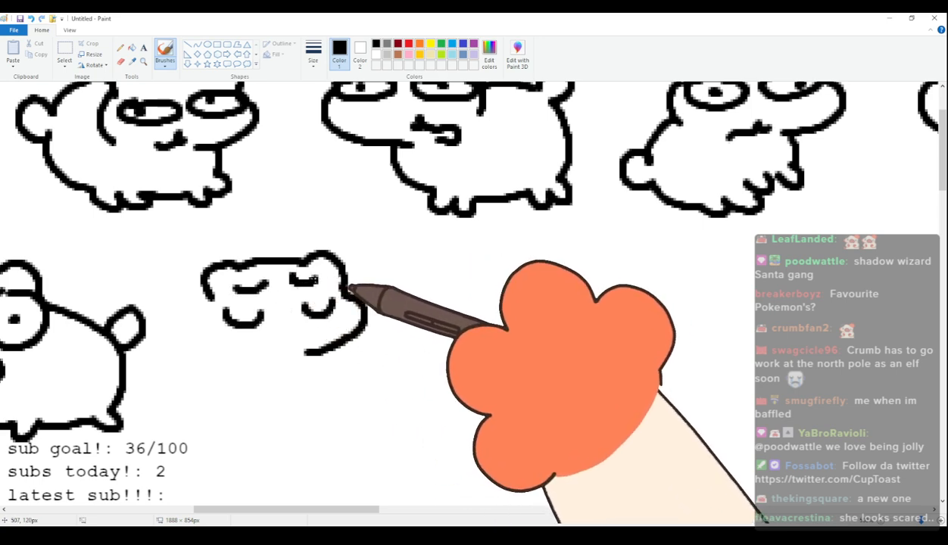
left_click_drag(300, 341, 263, 356)
left_click_drag(285, 332, 287, 343)
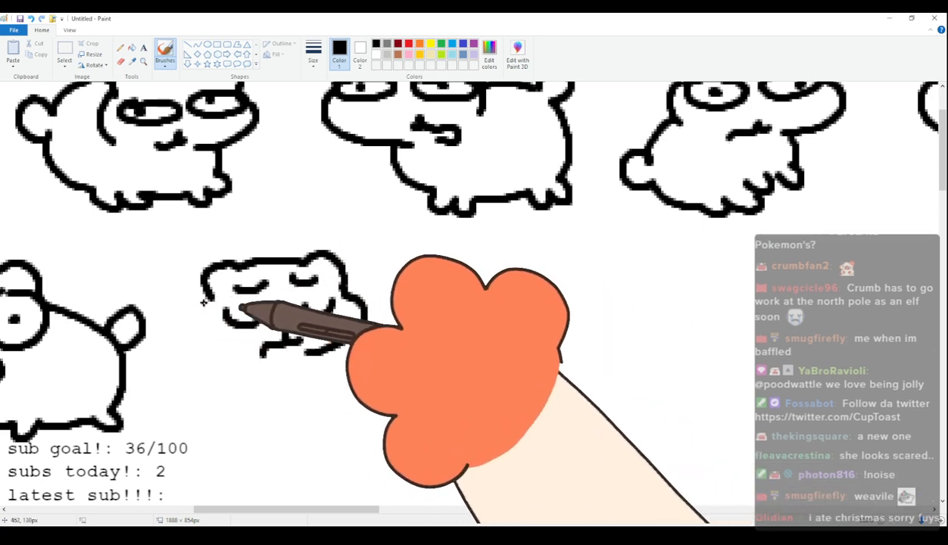
Close the left side of the twenty-first cat's head and draw its back and two small curled arms.
mouse_move(204, 341)
left_mouse_down()
mouse_move(194, 385)
mouse_move(206, 413)
left_mouse_up()
left_click_drag(220, 351, 223, 424)
left_click_drag(256, 380, 260, 397)
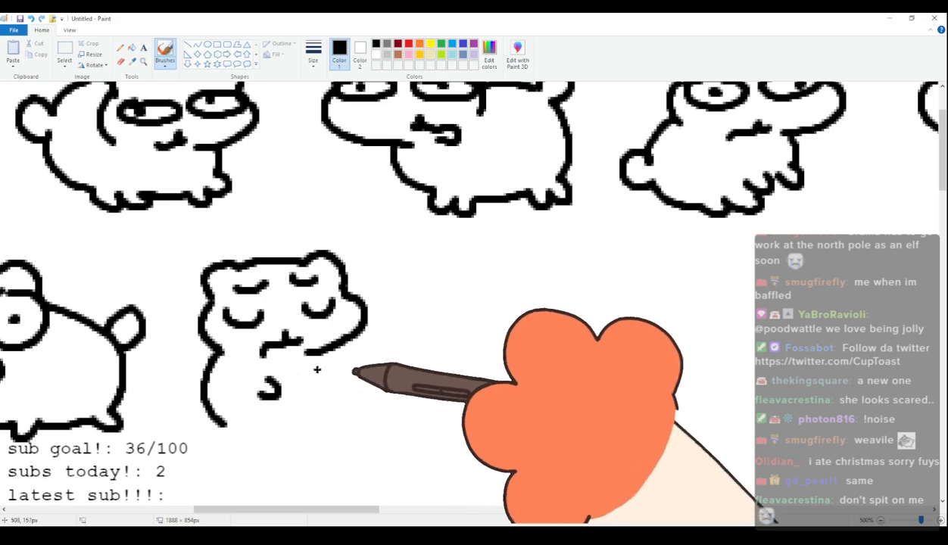
left_click_drag(308, 353, 333, 385)
left_click_drag(360, 512, 411, 512)
left_click_drag(340, 288, 352, 390)
left_click_drag(378, 300, 350, 288)
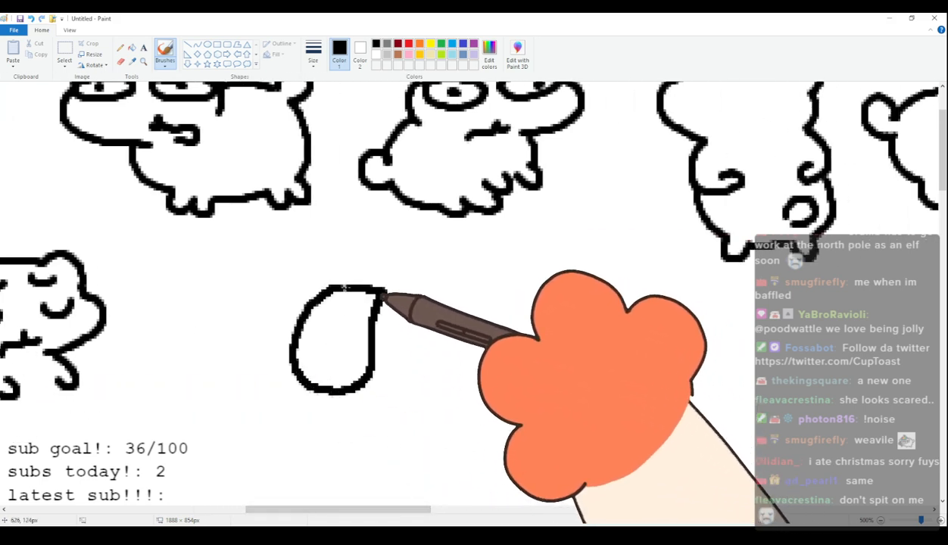
mouse_move(343, 333)
left_mouse_down()
mouse_move(335, 359)
mouse_move(350, 356)
left_mouse_up()
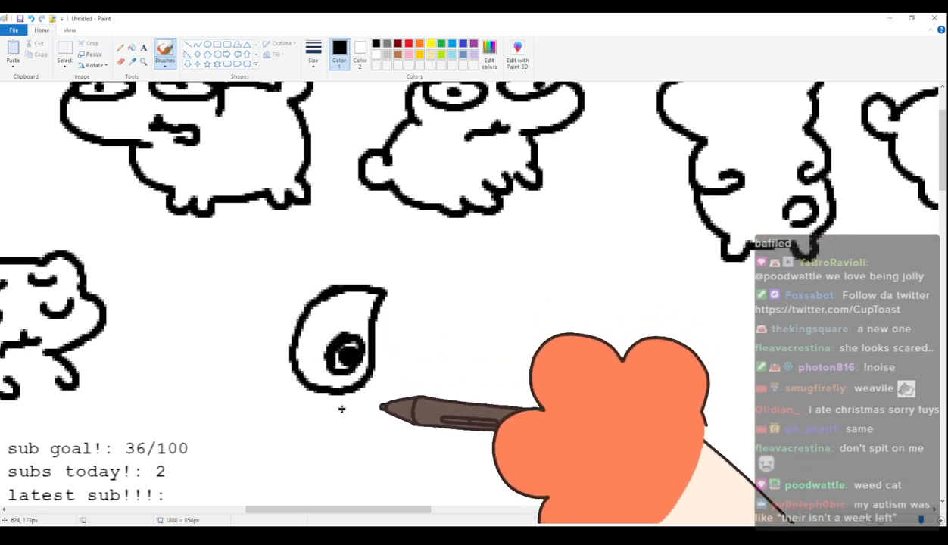
key("ctrl+z")
left_click(347, 354)
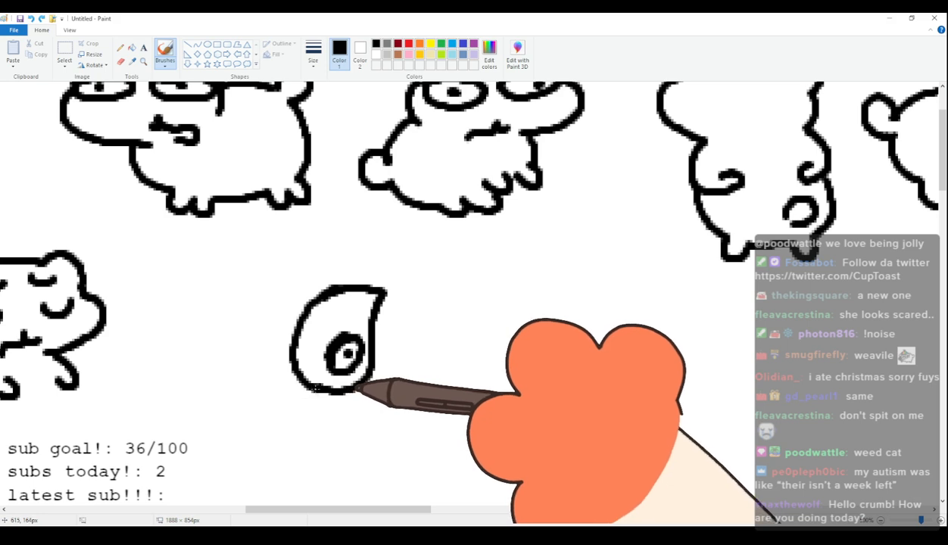
left_click_drag(370, 379, 338, 427)
left_click_drag(355, 480, 357, 438)
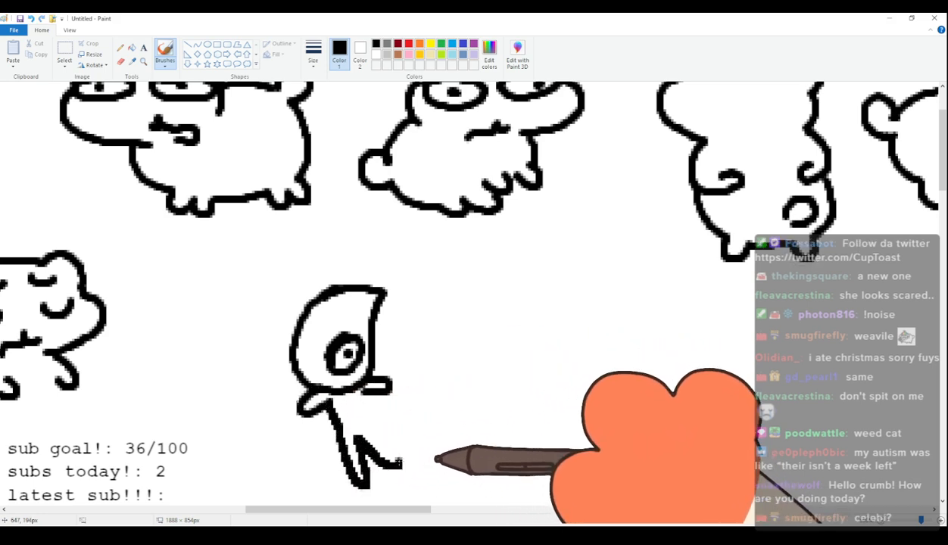
key("ctrl+z")
key("ctrl+z")
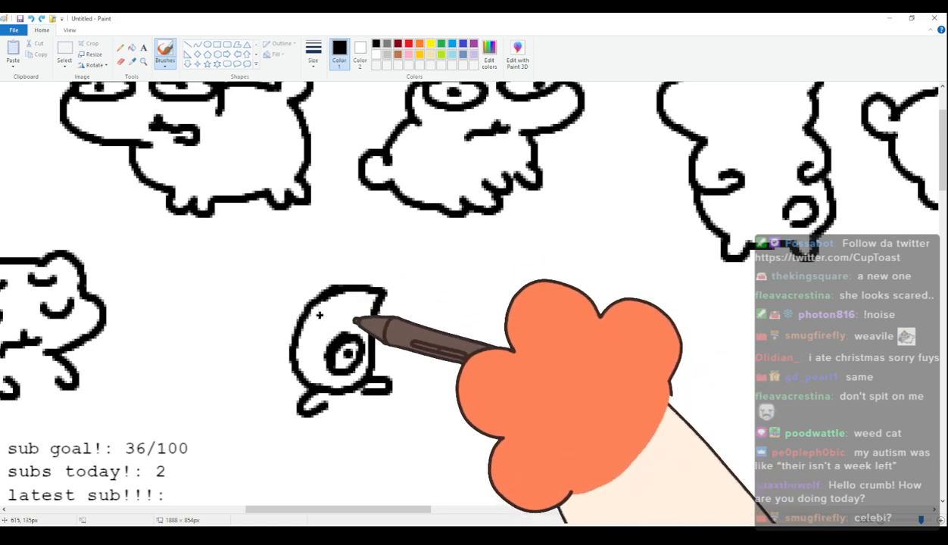
key("ctrl+z")
key("ctrl+z")
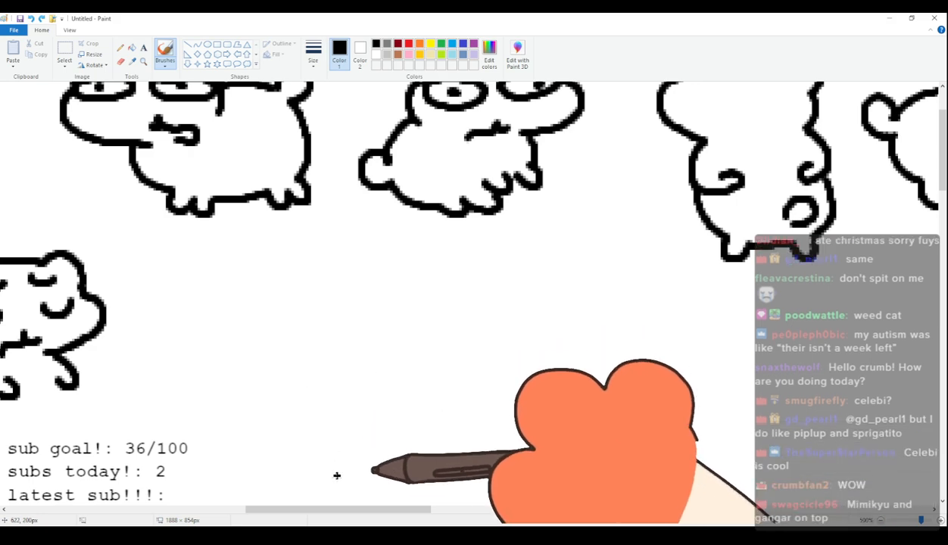
Finish the twenty-first cat's upright body with two feet and a rounded tail.
left_click_drag(330, 510, 289, 518)
mouse_move(156, 415)
left_mouse_down()
mouse_move(145, 441)
mouse_move(186, 438)
mouse_move(182, 431)
mouse_move(230, 451)
mouse_move(237, 435)
mouse_move(291, 417)
left_mouse_up()
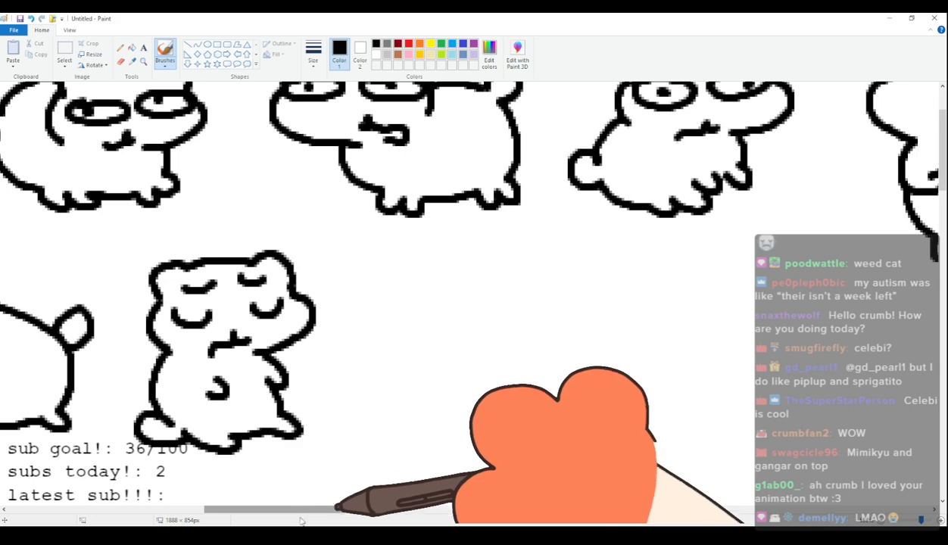
Draw a twenty-second cat with floppy flattened ears, squeezed-shut eyes, a wide curled mouth, a plump four-legged body and a rounded tail.
left_click_drag(304, 510, 337, 503)
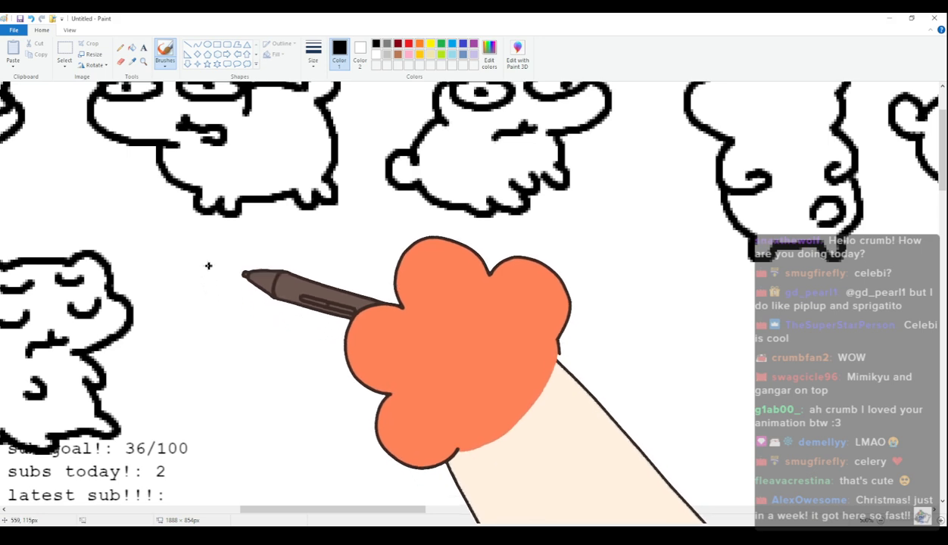
mouse_move(254, 285)
left_mouse_down()
mouse_move(227, 320)
mouse_move(256, 324)
mouse_move(230, 338)
mouse_move(251, 378)
mouse_move(320, 385)
left_mouse_up()
mouse_move(250, 279)
left_mouse_down()
mouse_move(324, 265)
mouse_move(358, 272)
mouse_move(407, 292)
mouse_move(409, 316)
mouse_move(377, 311)
left_mouse_up()
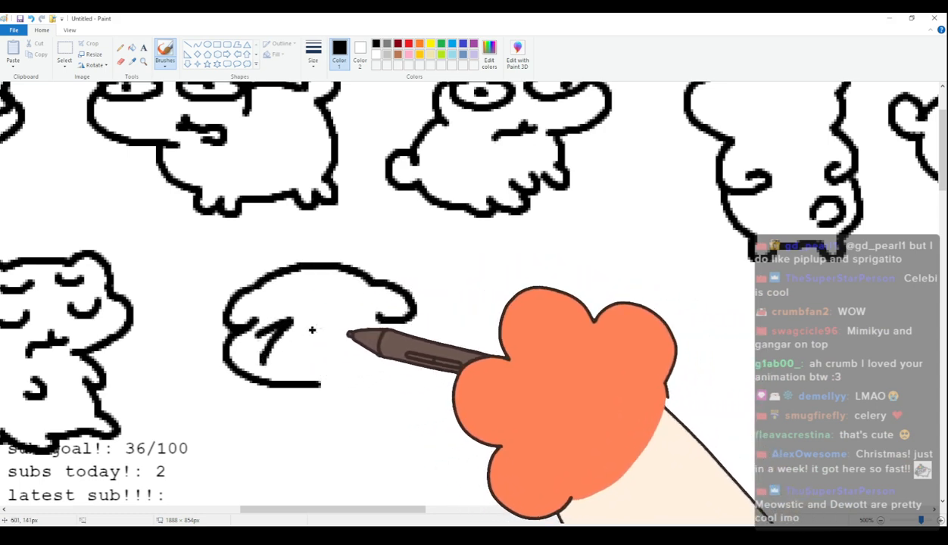
left_click_drag(261, 334, 250, 354)
mouse_move(381, 331)
left_mouse_down()
mouse_move(349, 332)
mouse_move(393, 354)
left_mouse_up()
mouse_move(280, 355)
left_mouse_down()
mouse_move(312, 357)
mouse_move(324, 366)
mouse_move(361, 353)
left_mouse_up()
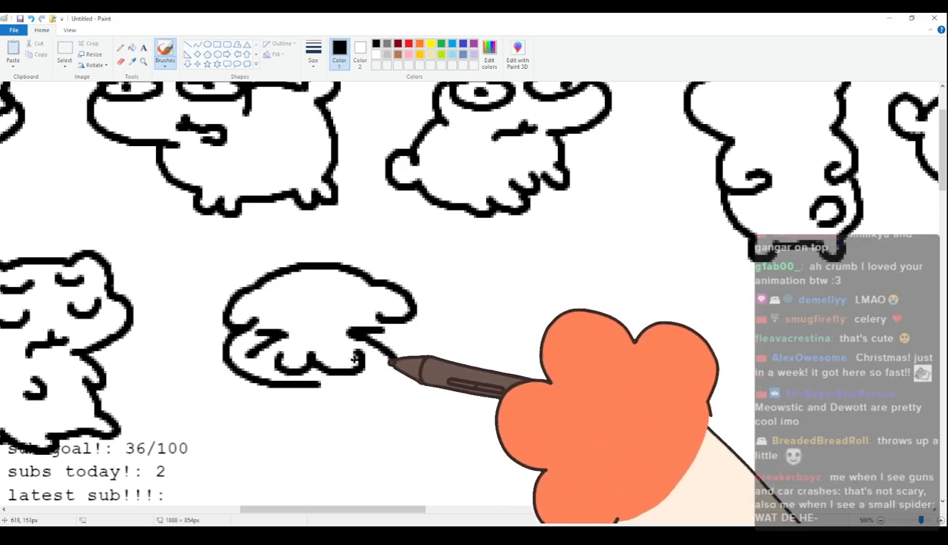
mouse_move(284, 387)
left_mouse_down()
mouse_move(323, 420)
mouse_move(315, 423)
mouse_move(322, 434)
mouse_move(349, 430)
mouse_move(356, 441)
mouse_move(447, 415)
left_mouse_up()
mouse_move(417, 311)
left_mouse_down()
mouse_move(454, 289)
mouse_move(450, 330)
mouse_move(471, 383)
mouse_move(448, 414)
mouse_move(459, 436)
mouse_move(455, 414)
left_mouse_up()
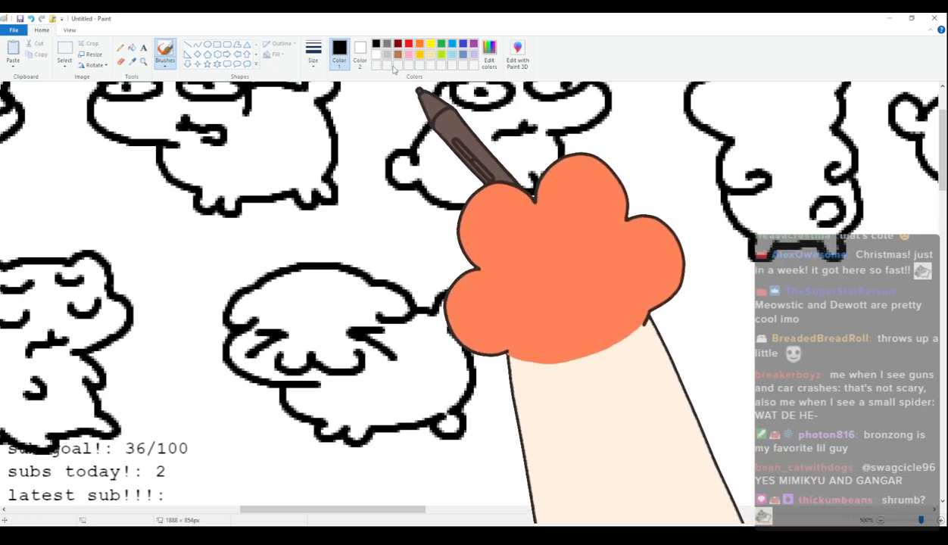
Add light pink blush marks to both cheeks of the twenty-second cat and return the drawing colour to black.
left_click(409, 54)
left_click_drag(247, 360, 266, 356)
left_click_drag(385, 364, 406, 362)
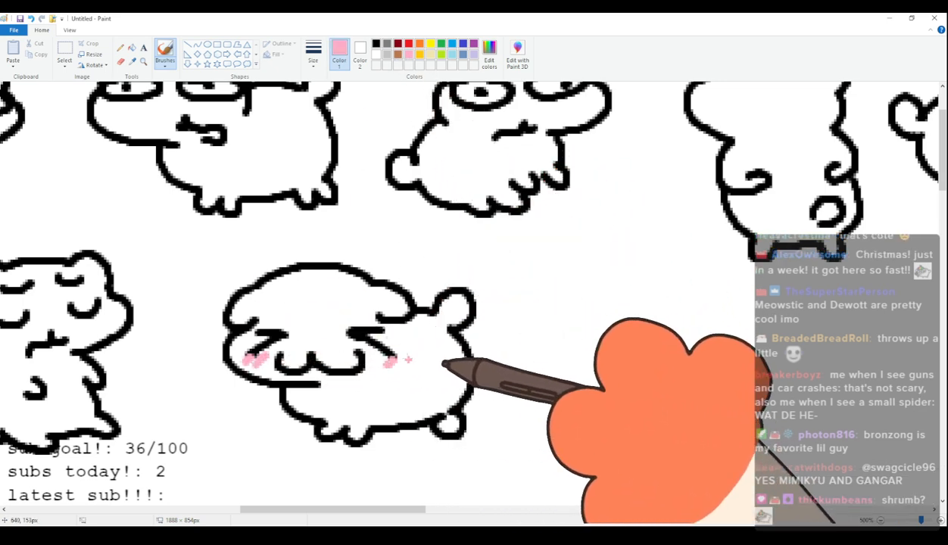
left_click(377, 44)
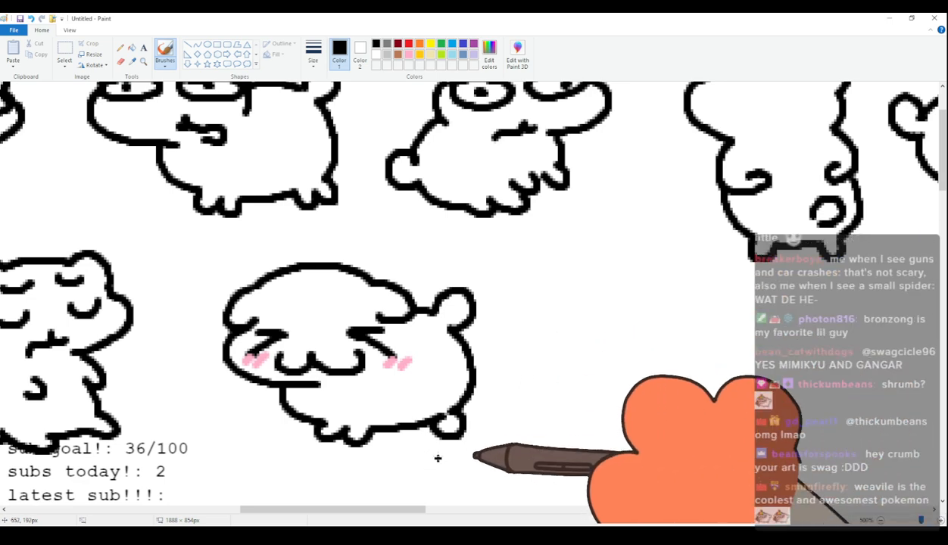
Draw a twenty-third cat with a rounded mushroom cap carrying a circle, small raised arms, an upright body and a rounded tail.
left_click_drag(420, 508, 478, 509)
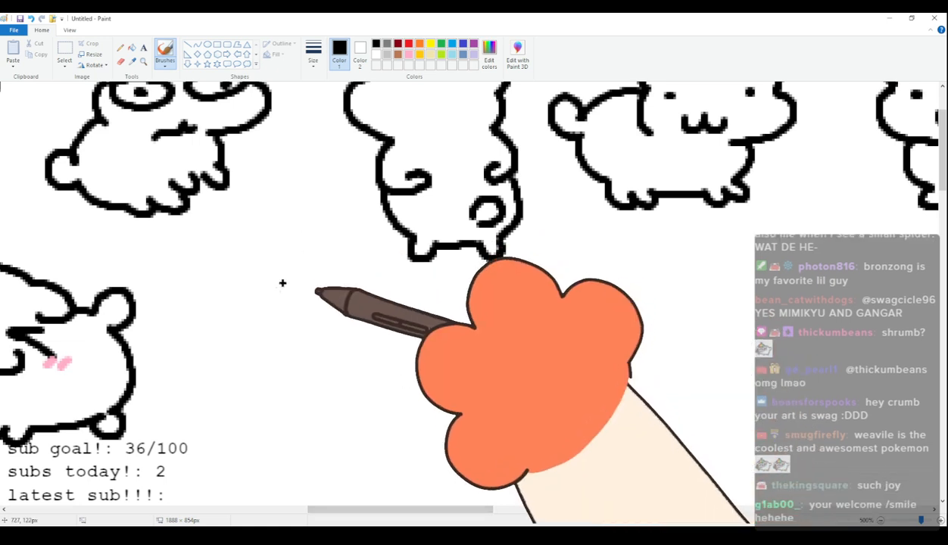
mouse_move(357, 312)
left_mouse_down()
mouse_move(282, 327)
mouse_move(287, 403)
mouse_move(373, 405)
mouse_move(392, 344)
mouse_move(350, 302)
mouse_move(259, 316)
mouse_move(238, 362)
mouse_move(350, 405)
mouse_move(384, 333)
left_mouse_up()
key("ctrl+z")
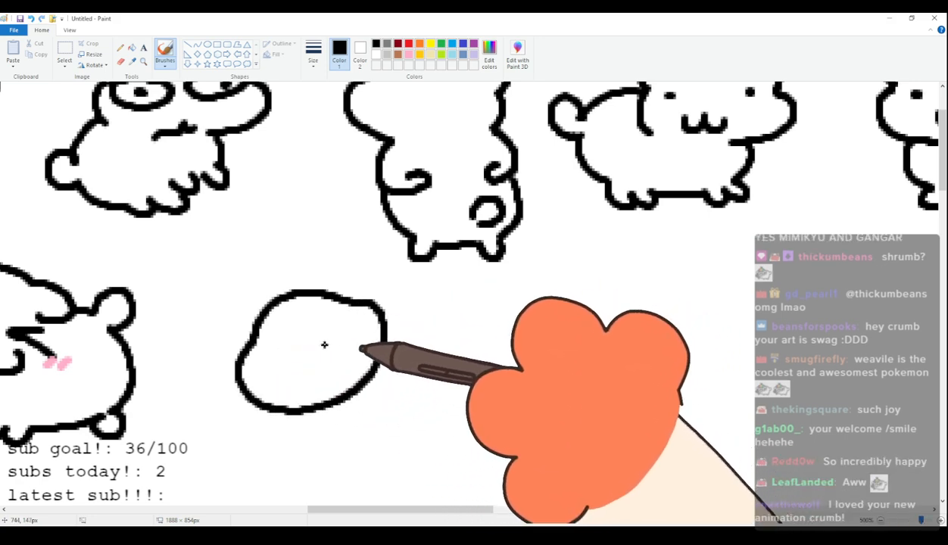
left_click_drag(361, 345, 349, 342)
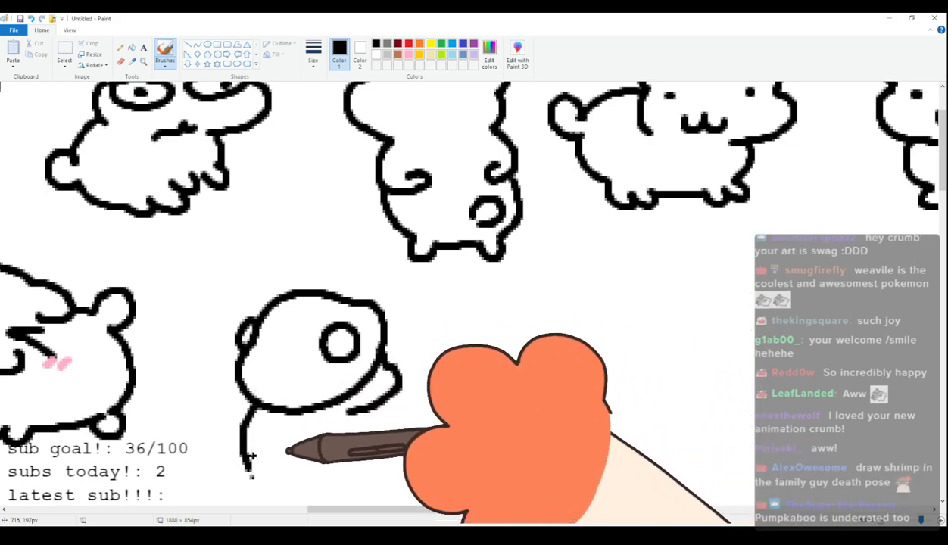
mouse_move(248, 448)
left_mouse_down()
mouse_move(220, 469)
mouse_move(267, 476)
left_mouse_up()
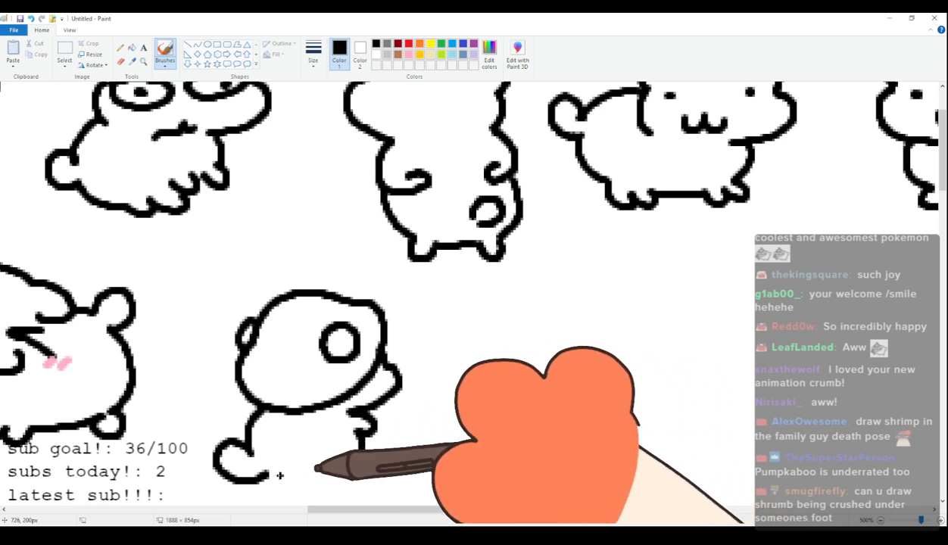
mouse_move(267, 477)
left_mouse_down()
mouse_move(309, 493)
mouse_move(353, 484)
mouse_move(362, 453)
left_mouse_up()
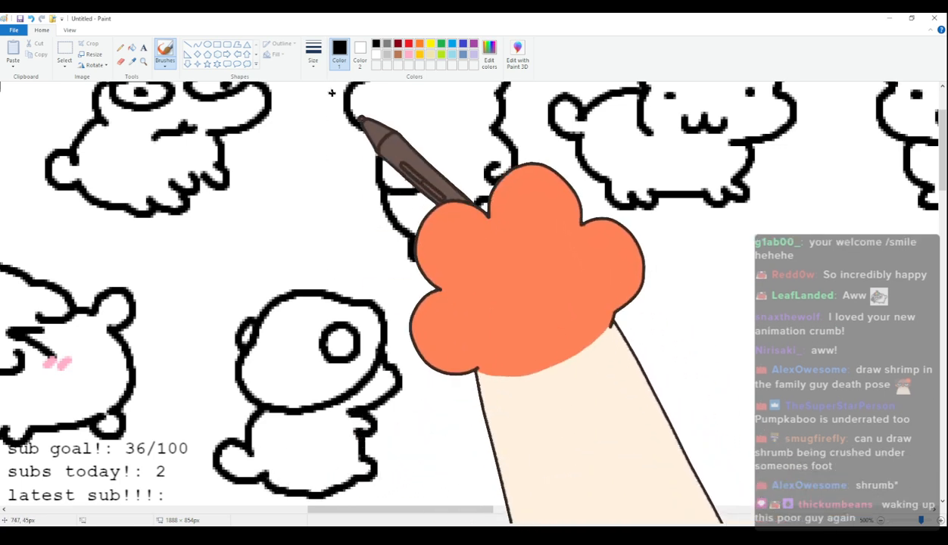
Fill the twenty-third cat's mushroom cap with light grey, paint white spots on it and return the drawing colour to black.
left_click(387, 55)
left_click(132, 47)
left_click(285, 346)
left_click(165, 53)
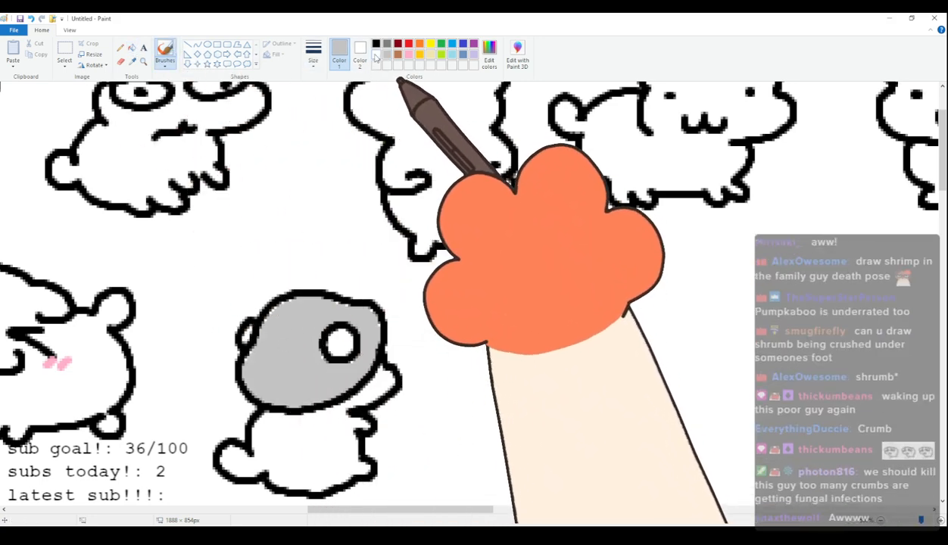
left_click_drag(250, 369, 265, 346)
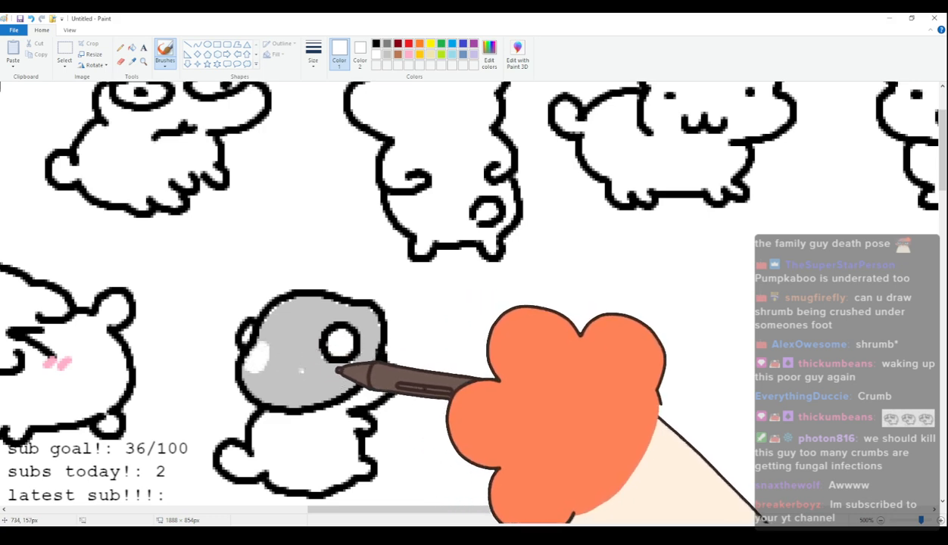
left_click_drag(284, 309, 291, 311)
left_click_drag(355, 312, 375, 316)
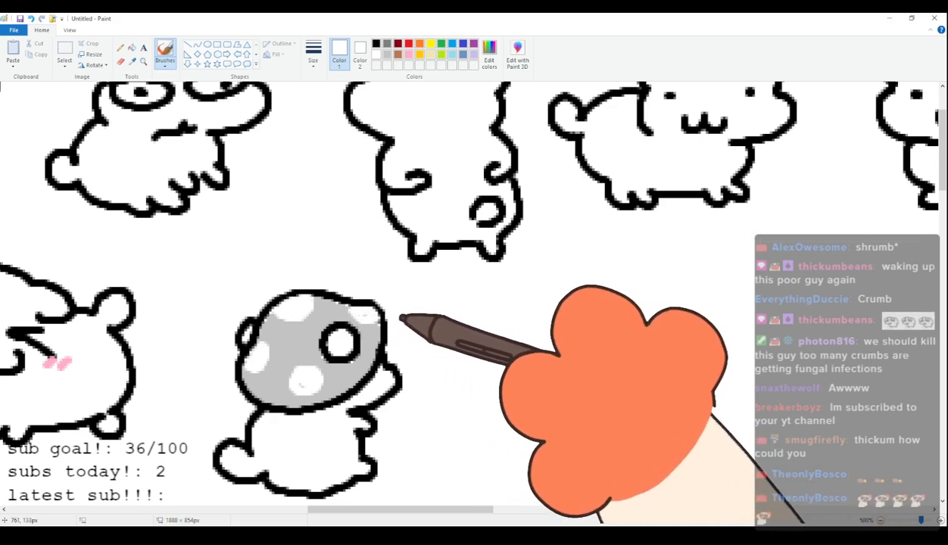
left_click(376, 44)
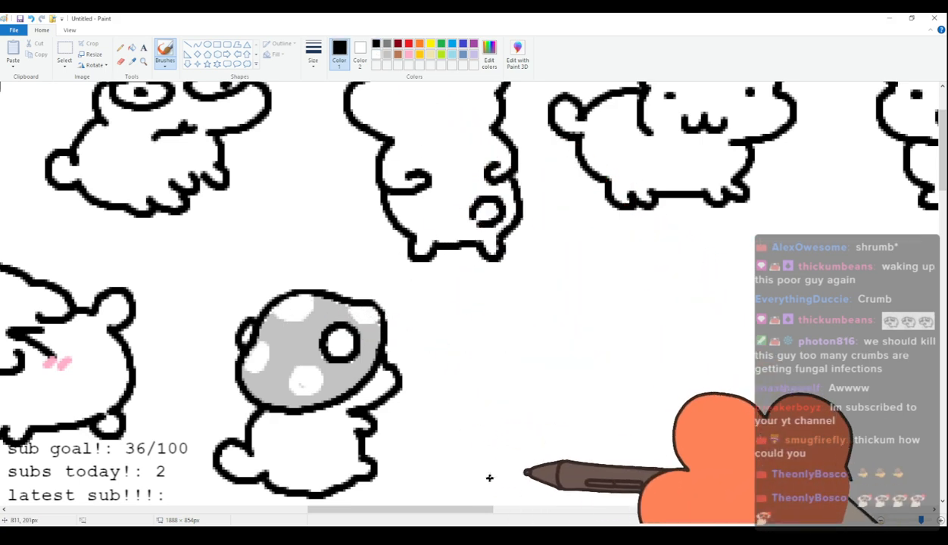
Start a twenty-fourth cat beside the mushroom cat with a rounded, zigzag-edged fringe between two curved ears.
scroll(389, 339, "down", 1)
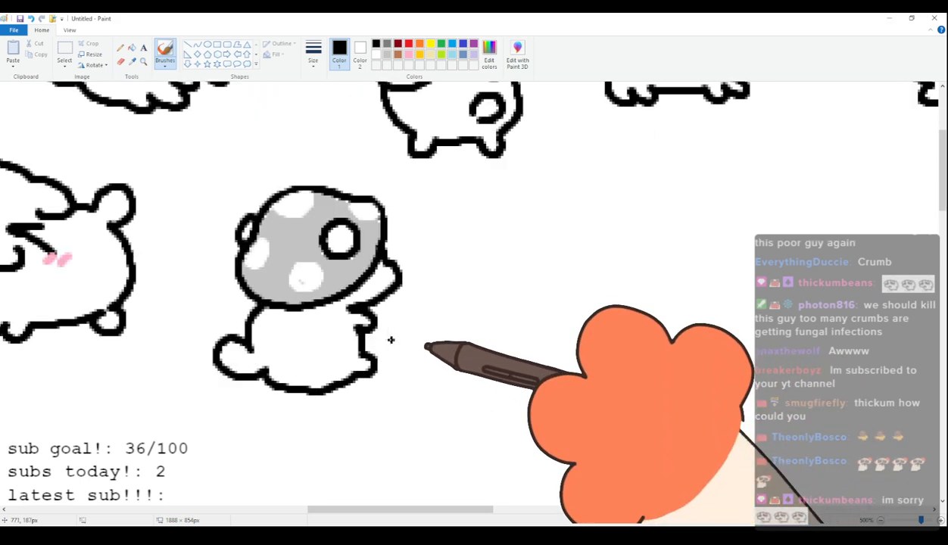
scroll(382, 454, "up", 1)
scroll(363, 440, "right", 3)
scroll(296, 399, "down", 1)
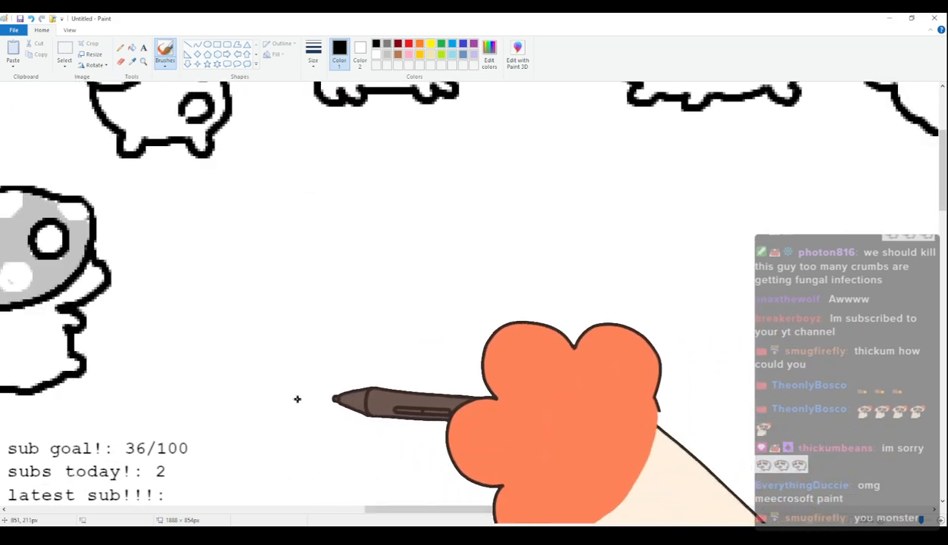
scroll(303, 405, "up", 1)
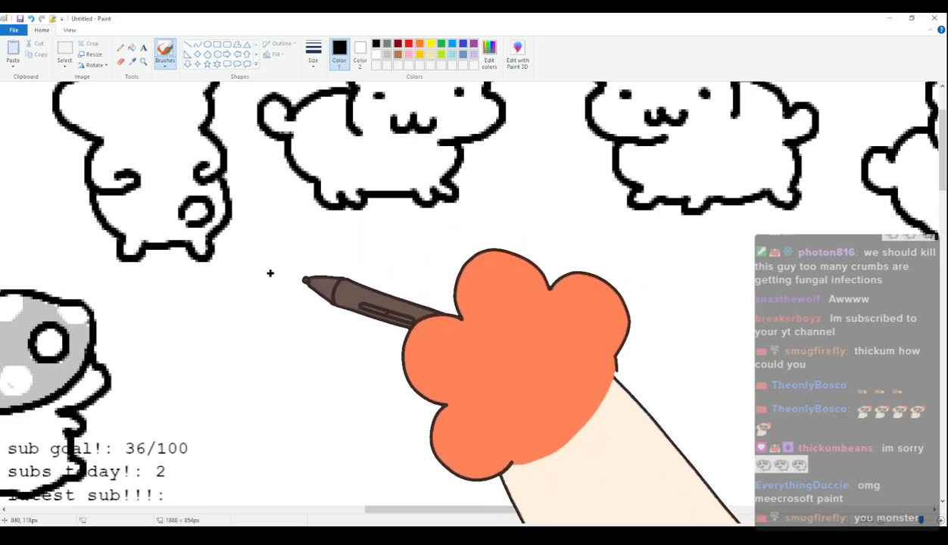
mouse_move(195, 334)
left_mouse_down()
mouse_move(196, 303)
mouse_move(237, 305)
left_mouse_up()
key("ctrl+z")
mouse_move(195, 328)
left_mouse_down()
mouse_move(189, 303)
mouse_move(287, 301)
mouse_move(296, 289)
mouse_move(325, 297)
mouse_move(329, 322)
left_mouse_up()
key("ctrl+z")
mouse_move(266, 294)
left_mouse_down()
mouse_move(241, 346)
mouse_move(264, 336)
mouse_move(284, 348)
mouse_move(317, 346)
mouse_move(279, 294)
mouse_move(328, 324)
left_mouse_up()
mouse_move(237, 303)
left_mouse_down()
mouse_move(206, 307)
mouse_move(217, 344)
left_mouse_up()
left_click_drag(333, 297, 358, 333)
mouse_move(416, 299)
left_mouse_down()
mouse_move(441, 339)
mouse_move(463, 302)
mouse_move(487, 335)
mouse_move(513, 306)
mouse_move(541, 340)
mouse_move(552, 296)
left_mouse_up()
left_click(520, 354)
left_click_drag(491, 400, 530, 402)
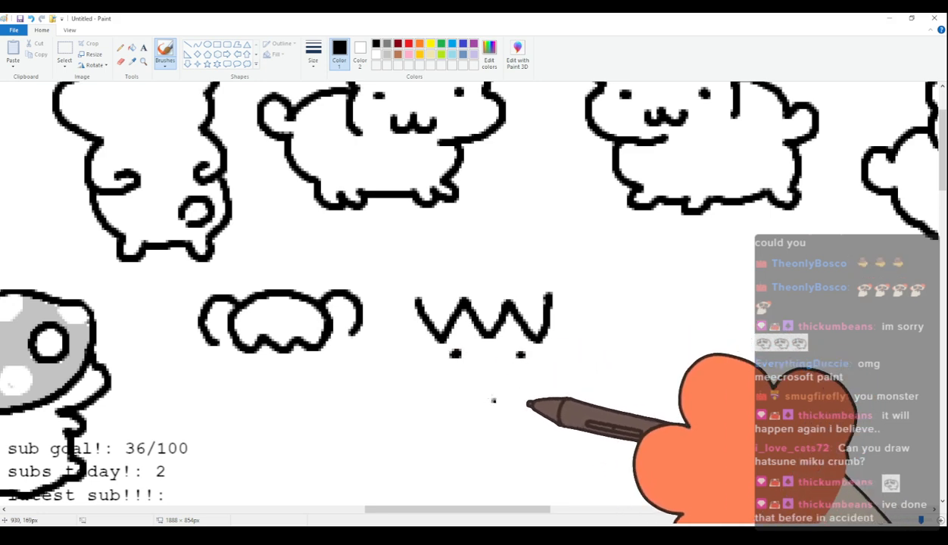
key("ctrl+z")
key("ctrl+z")
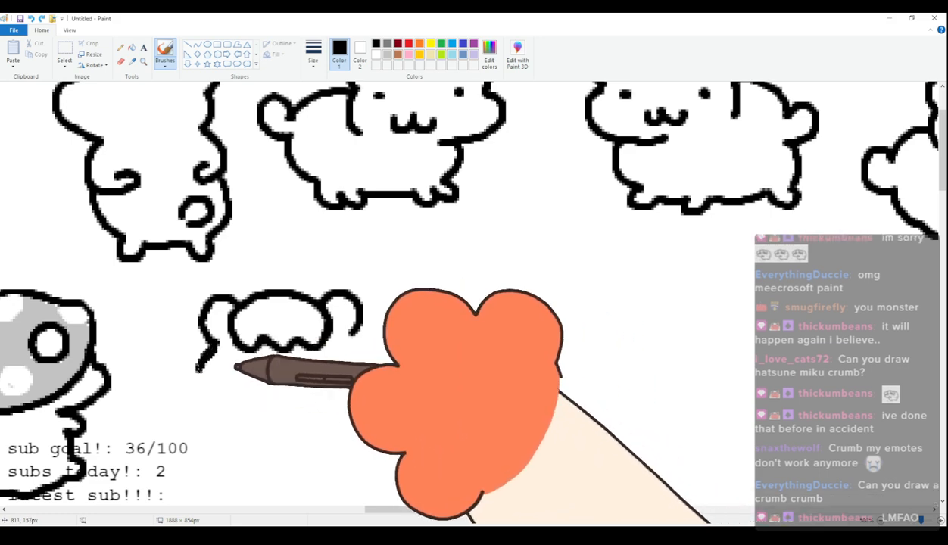
Draw the twenty-fourth cat's cheeks and chin, two dot eyes and a small w-shaped mouth.
mouse_move(200, 342)
left_mouse_down()
mouse_move(219, 404)
mouse_move(293, 414)
left_mouse_up()
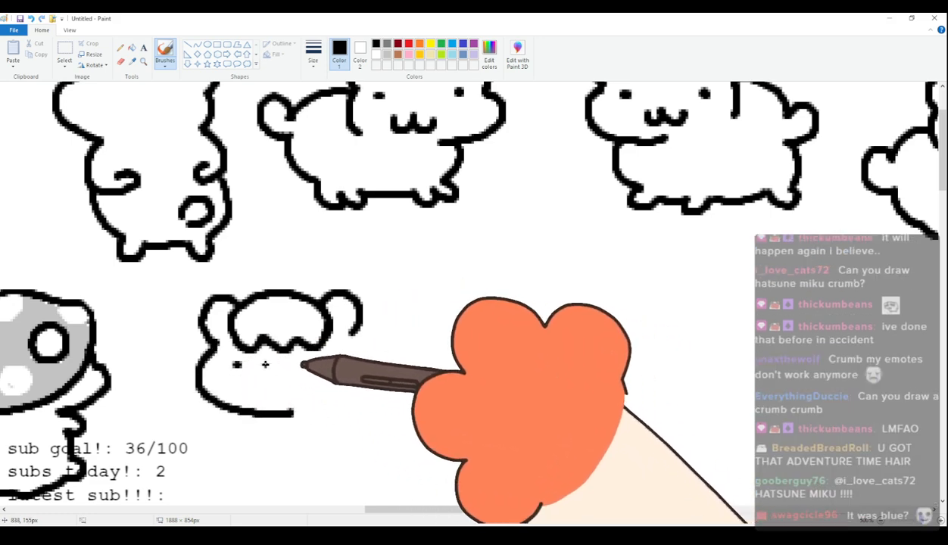
left_click(328, 361)
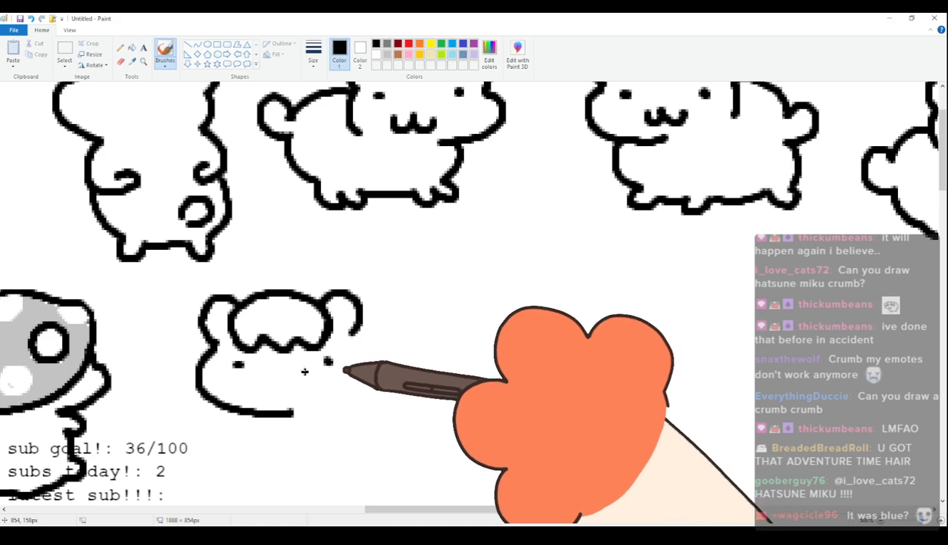
left_click_drag(258, 384, 285, 394)
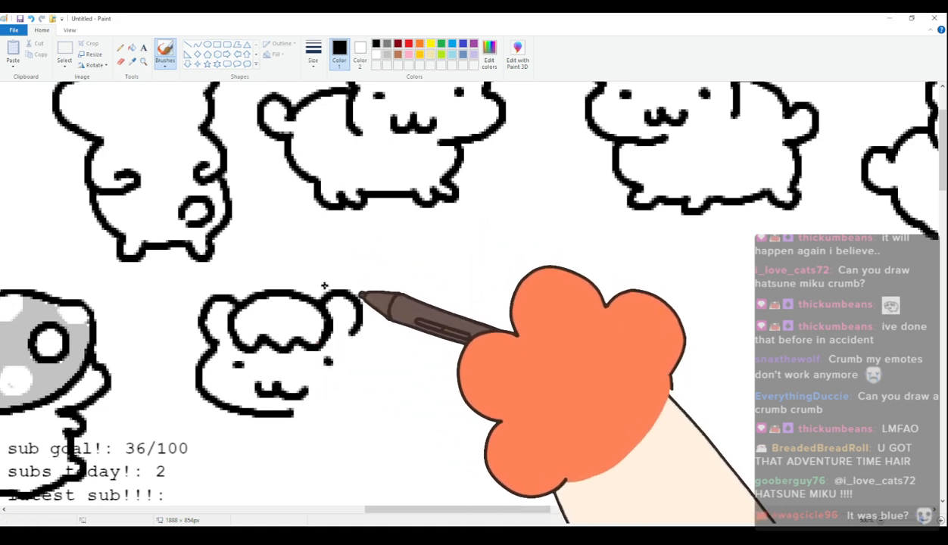
left_click_drag(352, 338, 356, 383)
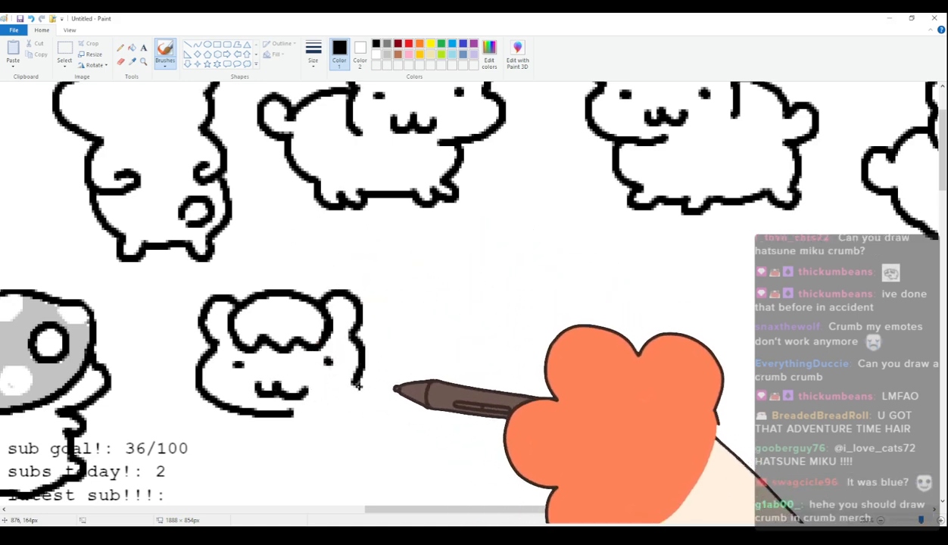
Draw the twenty-fourth cat's four-legged body with short feet, a curved back and a rounded tail.
scroll(306, 358, "down", 3)
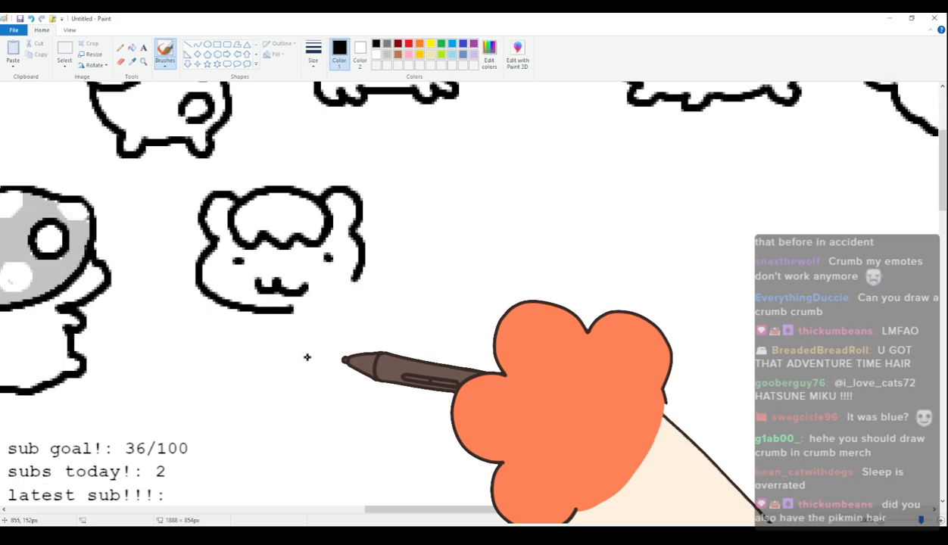
mouse_move(256, 314)
left_mouse_down()
mouse_move(252, 324)
mouse_move(299, 374)
left_mouse_up()
key("ctrl+z")
mouse_move(251, 312)
left_mouse_down()
mouse_move(254, 340)
mouse_move(288, 354)
left_mouse_up()
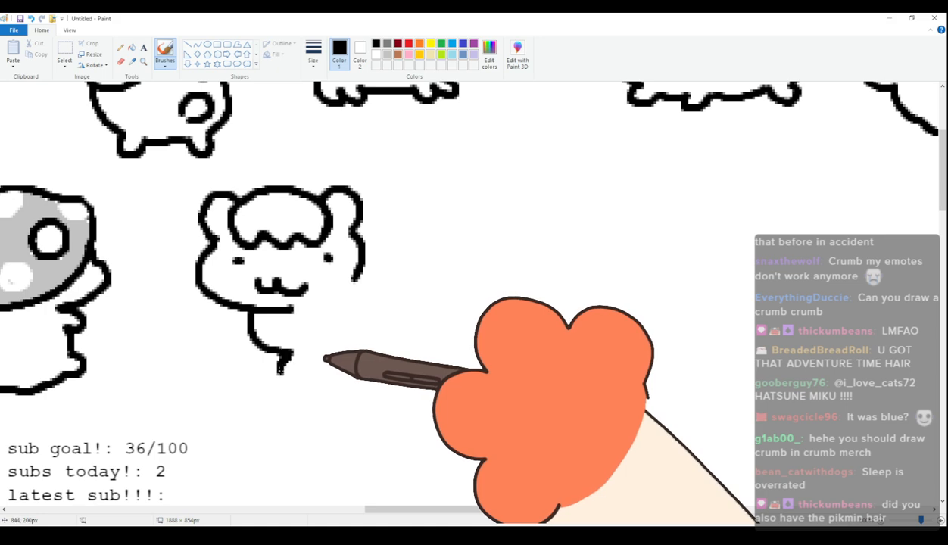
mouse_move(288, 353)
left_mouse_down()
mouse_move(289, 367)
mouse_move(326, 376)
mouse_move(397, 358)
left_mouse_up()
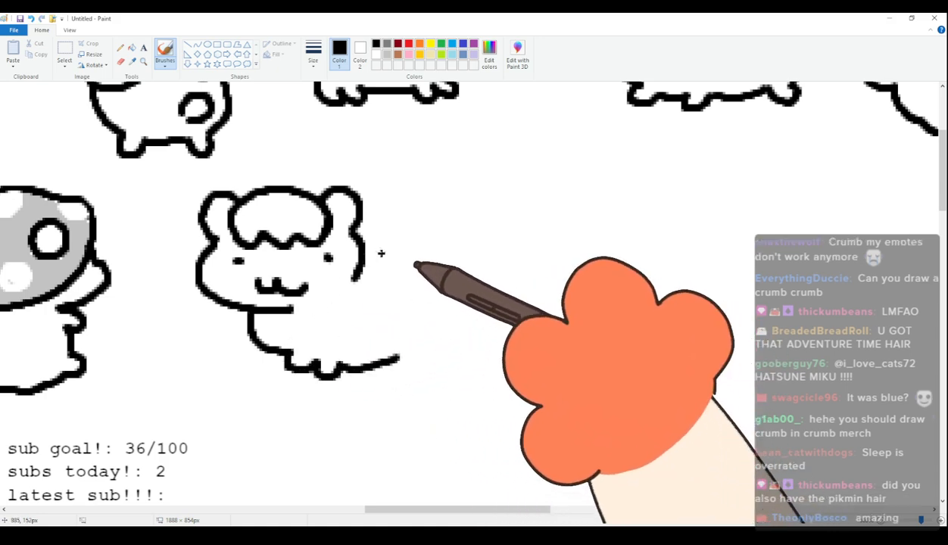
mouse_move(356, 282)
left_mouse_down()
mouse_move(421, 252)
mouse_move(464, 270)
mouse_move(432, 287)
mouse_move(457, 362)
mouse_move(399, 358)
left_mouse_up()
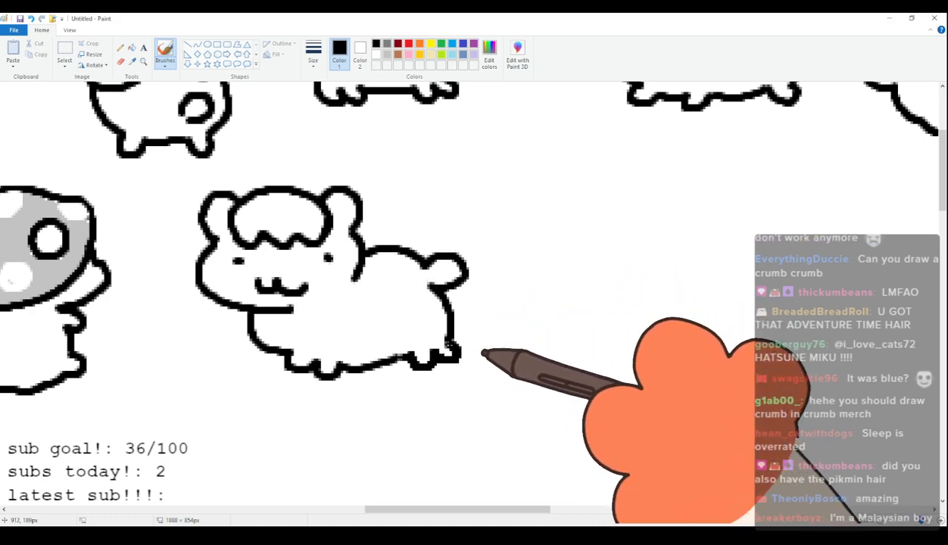
Add long hanging twin tails with jagged ends to both sides of the twenty-fourth cat's head and cover the overlapping back line in white.
mouse_move(205, 199)
left_mouse_down()
mouse_move(159, 306)
mouse_move(181, 343)
mouse_move(203, 319)
mouse_move(204, 298)
left_mouse_up()
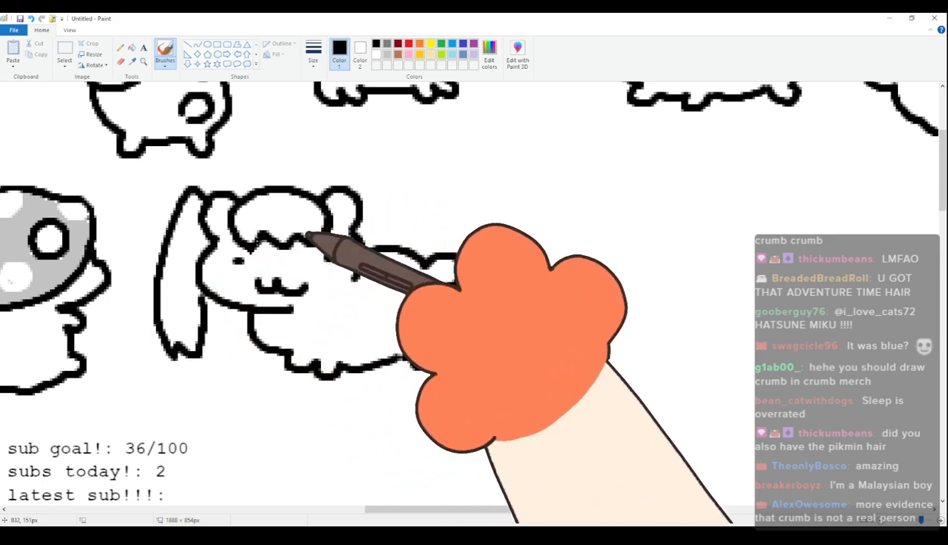
mouse_move(362, 186)
left_mouse_down()
mouse_move(397, 216)
mouse_move(402, 297)
left_mouse_up()
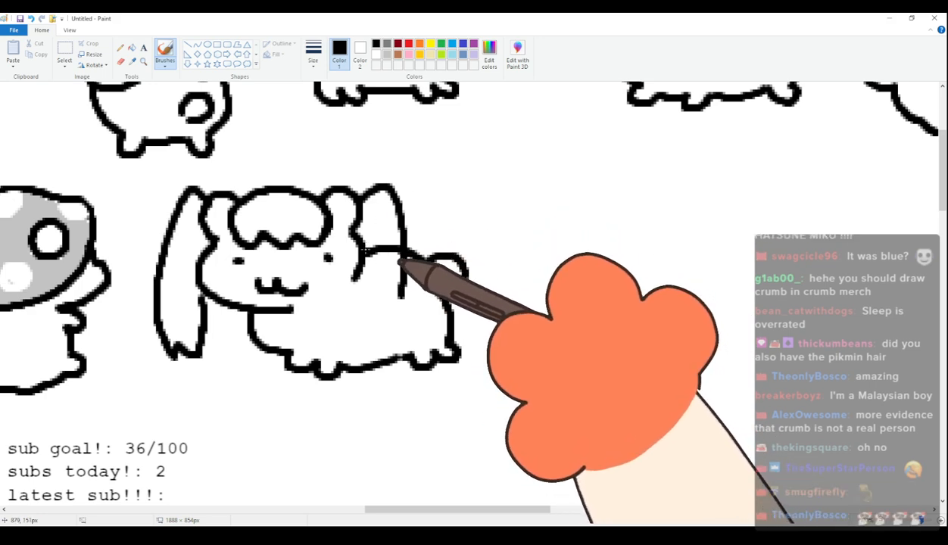
left_click_drag(362, 254, 375, 318)
left_click_drag(356, 256, 358, 297)
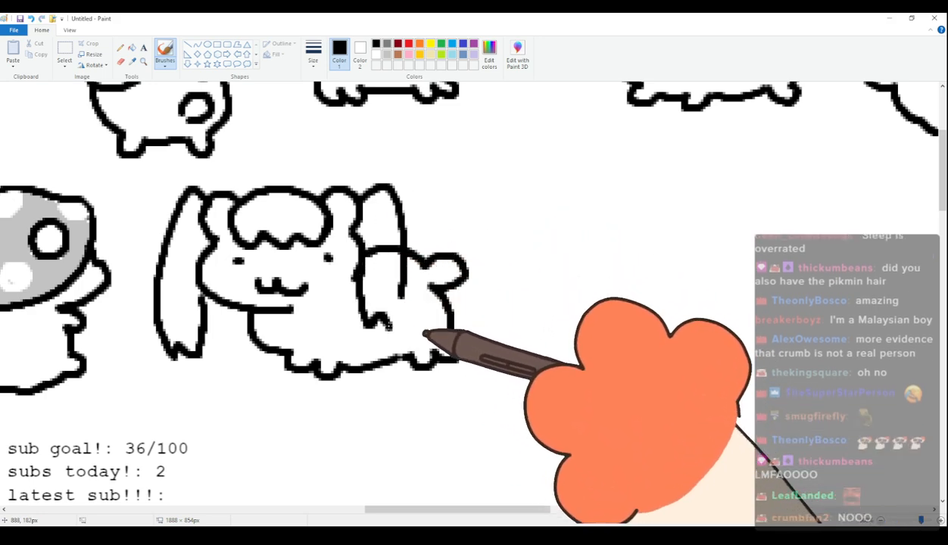
left_click(377, 55)
mouse_move(375, 236)
left_mouse_down()
mouse_move(372, 248)
mouse_move(395, 248)
left_mouse_up()
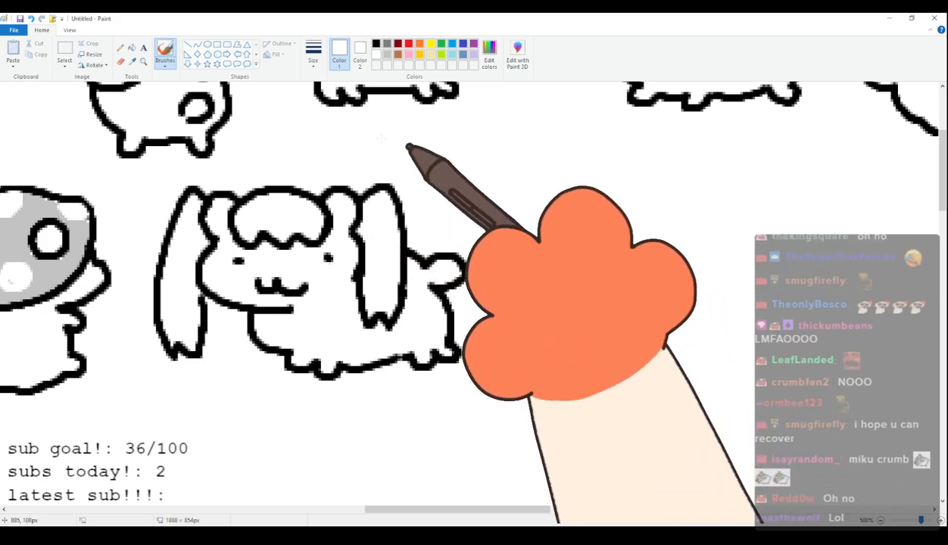
left_click(376, 43)
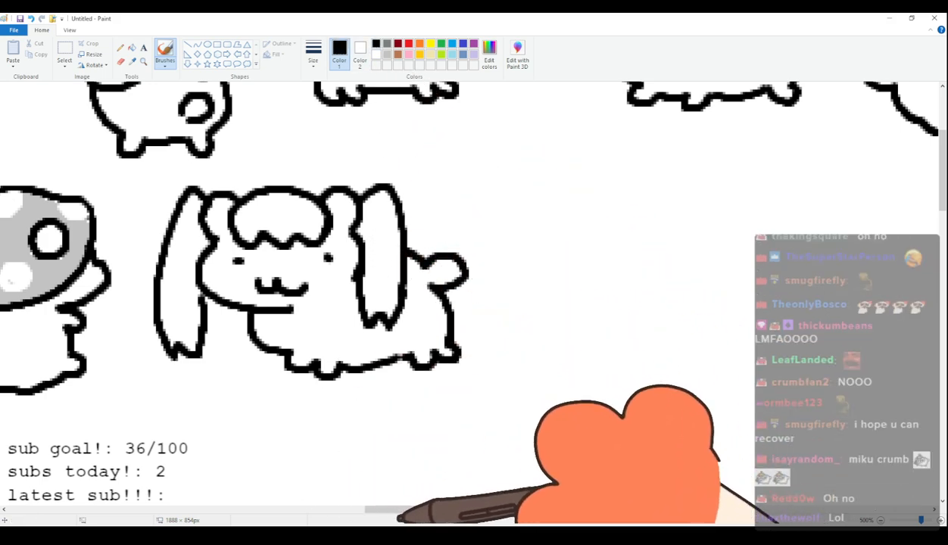
left_click_drag(387, 510, 454, 510)
mouse_move(300, 187)
left_mouse_down()
mouse_move(278, 216)
mouse_move(315, 190)
mouse_move(346, 242)
left_mouse_up()
mouse_move(229, 192)
left_mouse_down()
mouse_move(232, 242)
mouse_move(250, 206)
mouse_move(286, 250)
left_mouse_up()
mouse_move(347, 242)
left_mouse_down()
mouse_move(361, 220)
mouse_move(382, 250)
left_mouse_up()
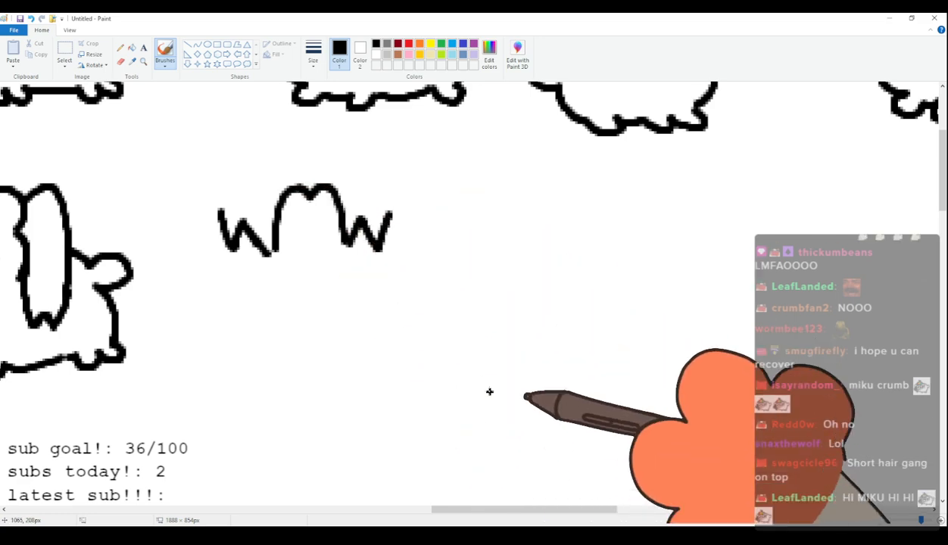
left_click_drag(535, 510, 509, 512)
scroll(492, 468, "up", 2)
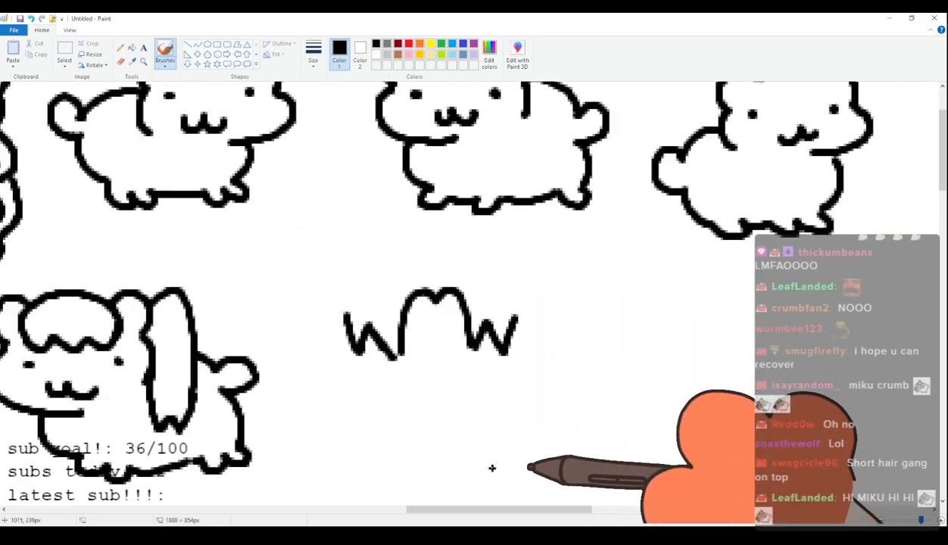
key("ctrl+z")
key("ctrl+z")
scroll(485, 402, "down", 3)
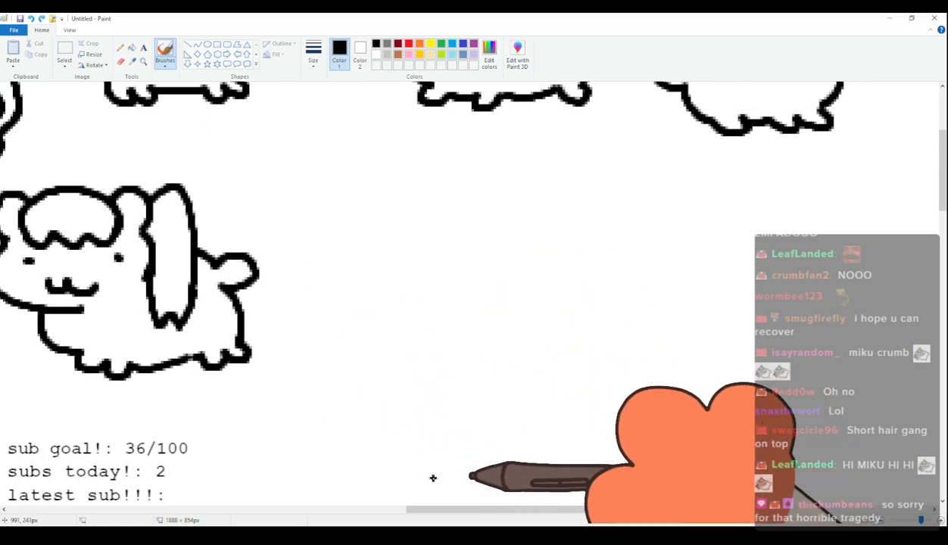
Outline the twenty-fifth cat's head beside the twin-tail cat, with two rounded ears and a bulging cheek curving into the chin.
left_click_drag(461, 510, 492, 510)
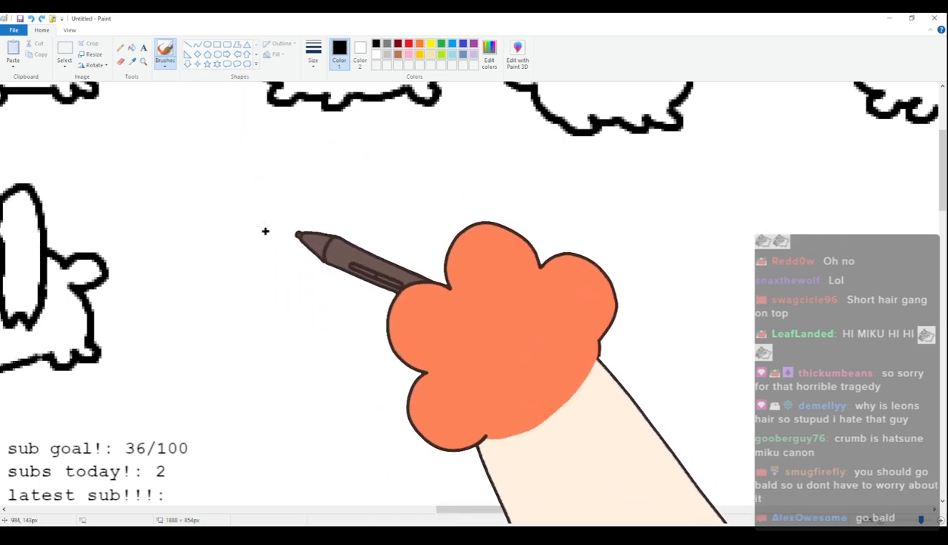
left_click_drag(234, 230, 228, 219)
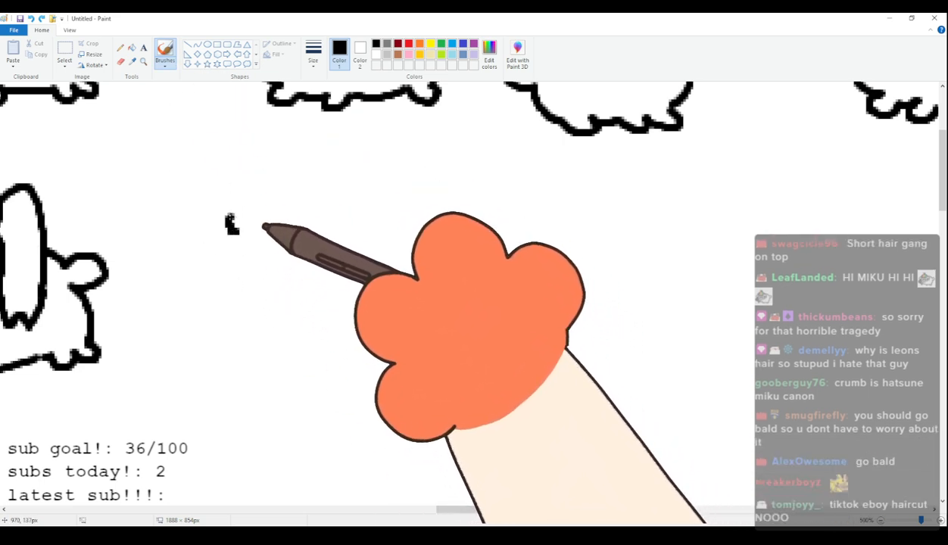
key("ctrl+z")
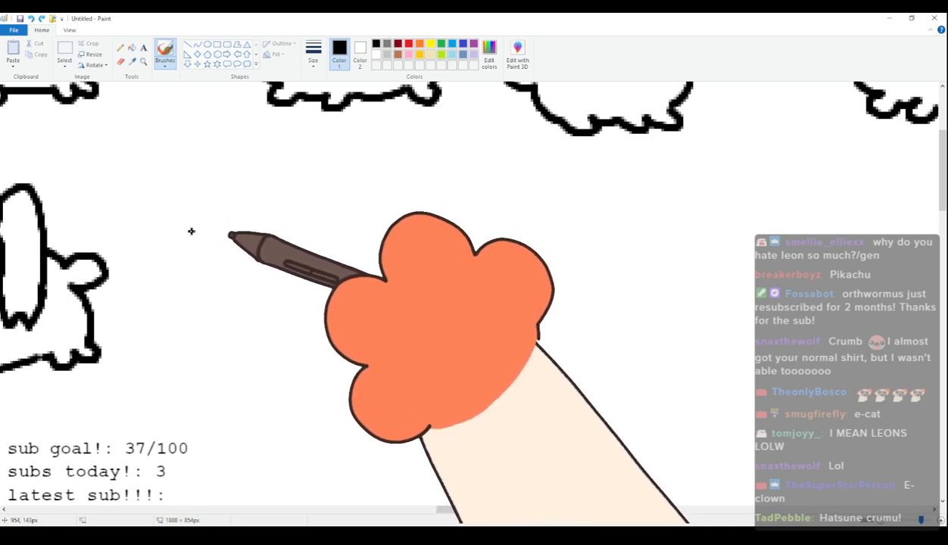
mouse_move(226, 222)
left_mouse_down()
mouse_move(231, 194)
mouse_move(303, 184)
left_mouse_up()
key("ctrl+z")
mouse_move(245, 224)
left_mouse_down()
mouse_move(268, 186)
mouse_move(334, 183)
mouse_move(342, 172)
mouse_move(370, 182)
mouse_move(381, 220)
mouse_move(334, 272)
left_mouse_up()
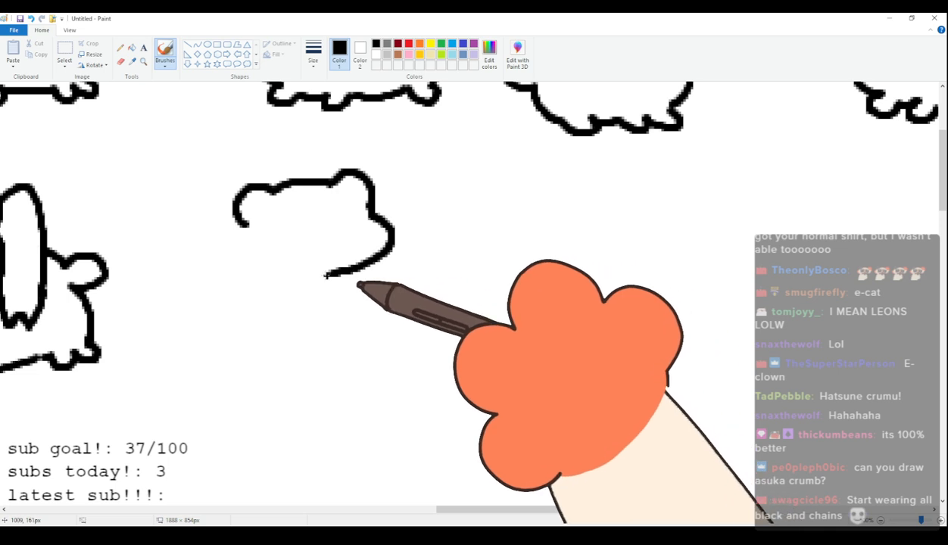
Draw the twenty-fifth cat's scrunched, arrow-shaped eyes, open mouth and standing body with short feet and a rounded tail.
left_click(265, 230)
mouse_move(347, 220)
left_mouse_down()
mouse_move(349, 200)
mouse_move(371, 225)
left_mouse_up()
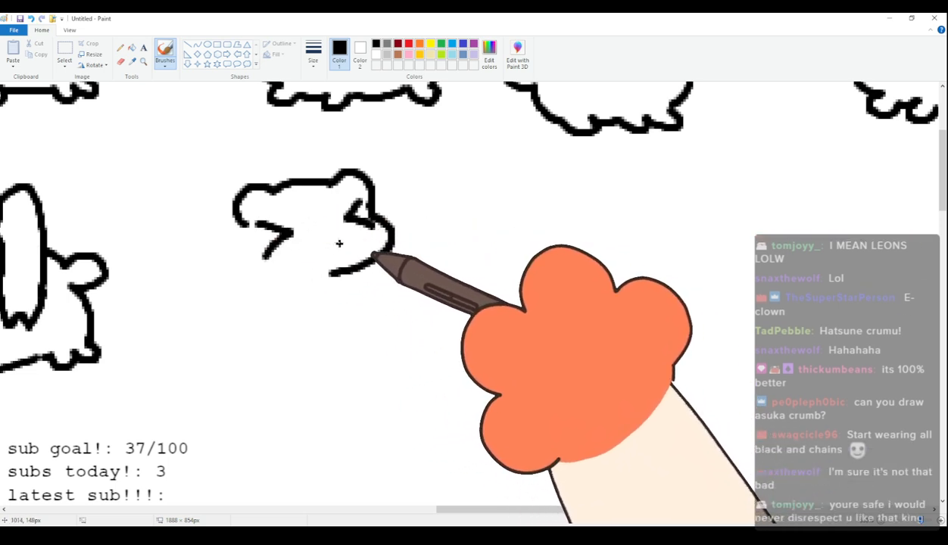
left_click_drag(318, 240, 343, 244)
mouse_move(243, 224)
left_mouse_down()
mouse_move(255, 263)
mouse_move(235, 238)
mouse_move(191, 261)
mouse_move(156, 256)
mouse_move(187, 288)
mouse_move(191, 259)
mouse_move(163, 270)
mouse_move(186, 286)
mouse_move(192, 276)
mouse_move(206, 323)
mouse_move(199, 342)
mouse_move(314, 331)
mouse_move(349, 338)
mouse_move(357, 320)
mouse_move(335, 274)
left_mouse_up()
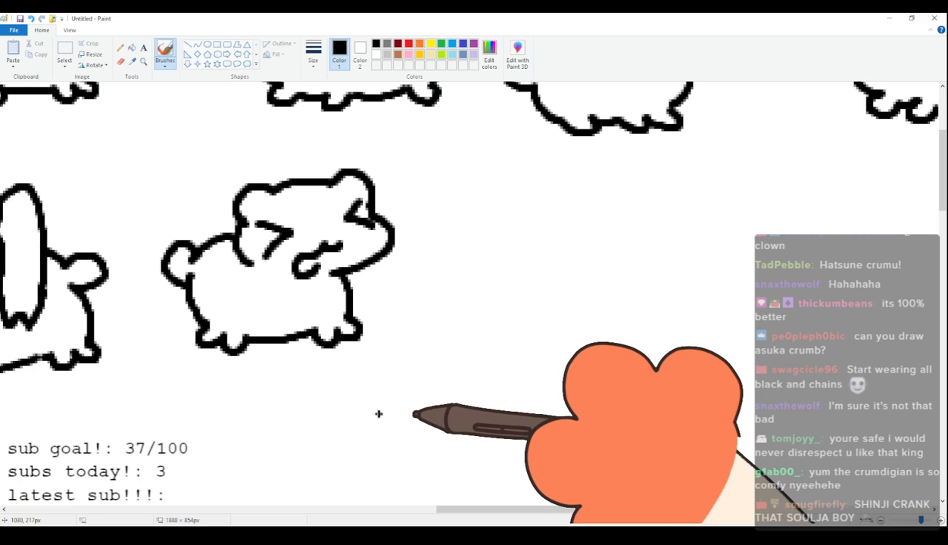
Draw the twenty-sixth cat's head with curved ears, large round eyes with dot pupils, slanted angry eyebrows and a jagged, toothed mouth.
scroll(512, 371, "up", 2)
scroll(500, 378, "down", 2)
mouse_move(511, 512)
left_mouse_down()
mouse_move(580, 512)
mouse_move(424, 511)
mouse_move(447, 512)
left_mouse_up()
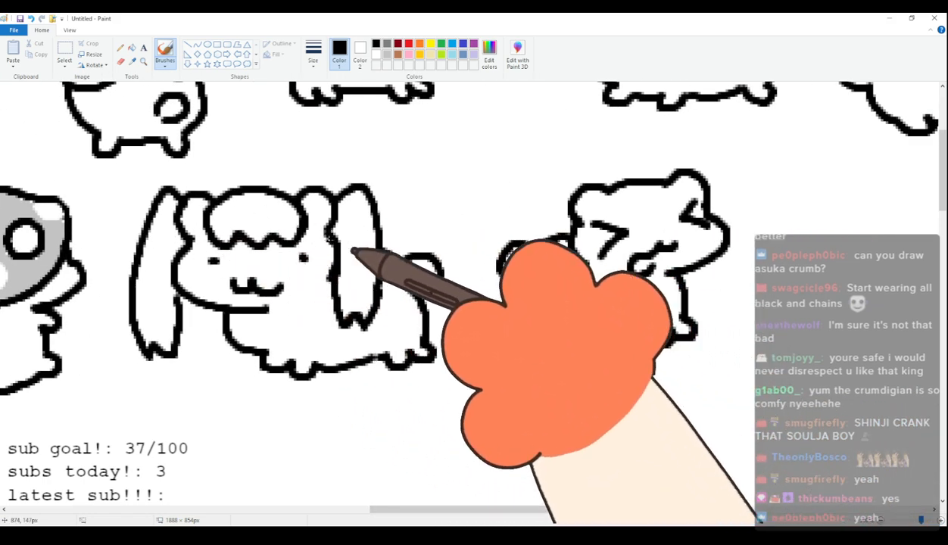
scroll(265, 381, "up", 3)
scroll(265, 381, "down", 3)
left_click_drag(512, 509, 635, 503)
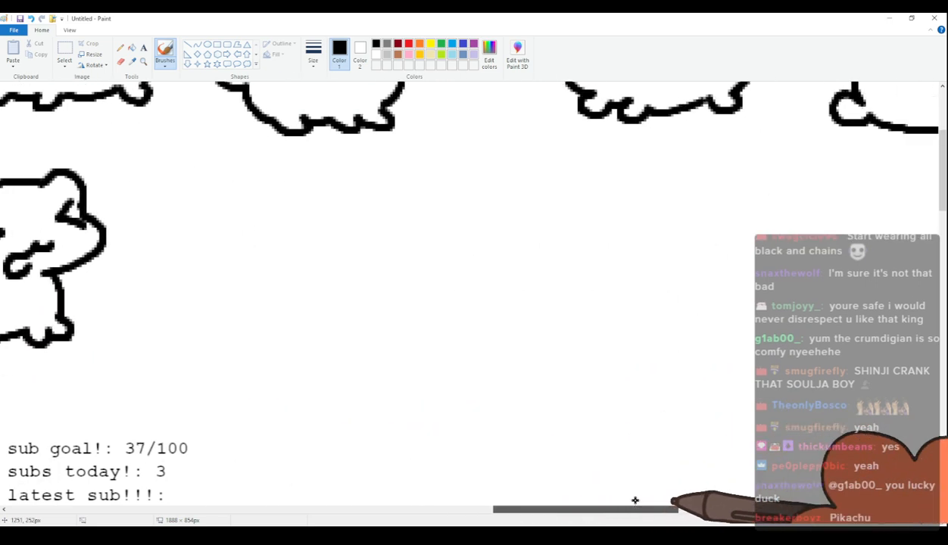
mouse_move(193, 233)
left_mouse_down()
mouse_move(216, 201)
mouse_move(309, 199)
mouse_move(339, 206)
mouse_move(342, 235)
left_mouse_up()
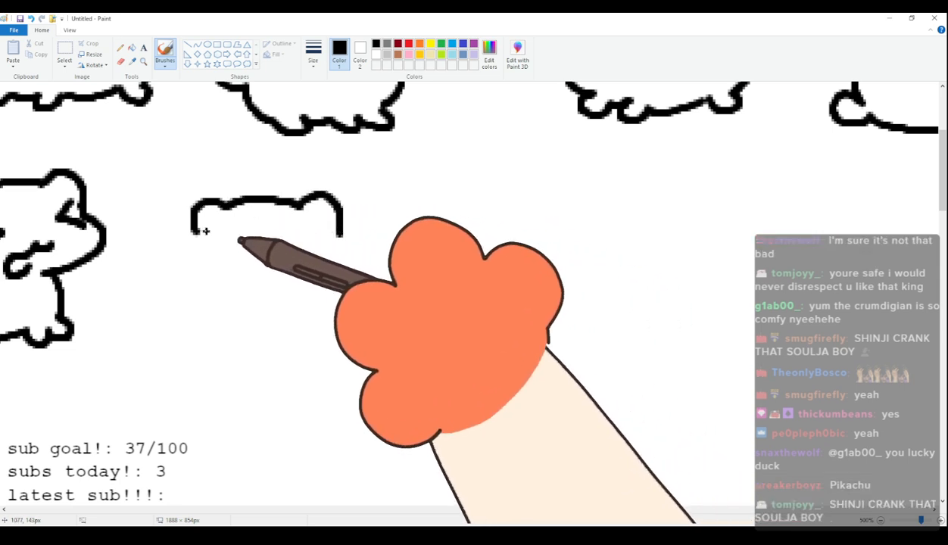
left_click_drag(180, 277, 269, 301)
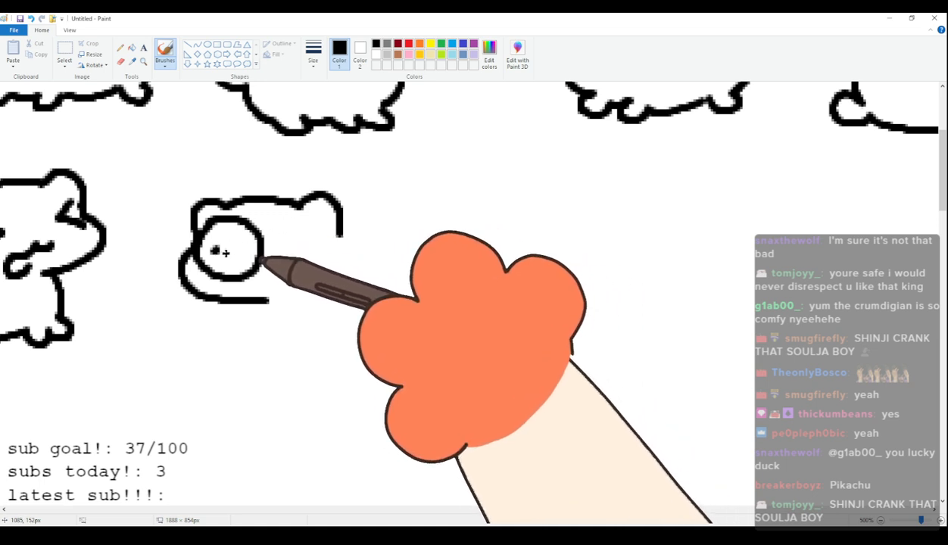
left_click(298, 245)
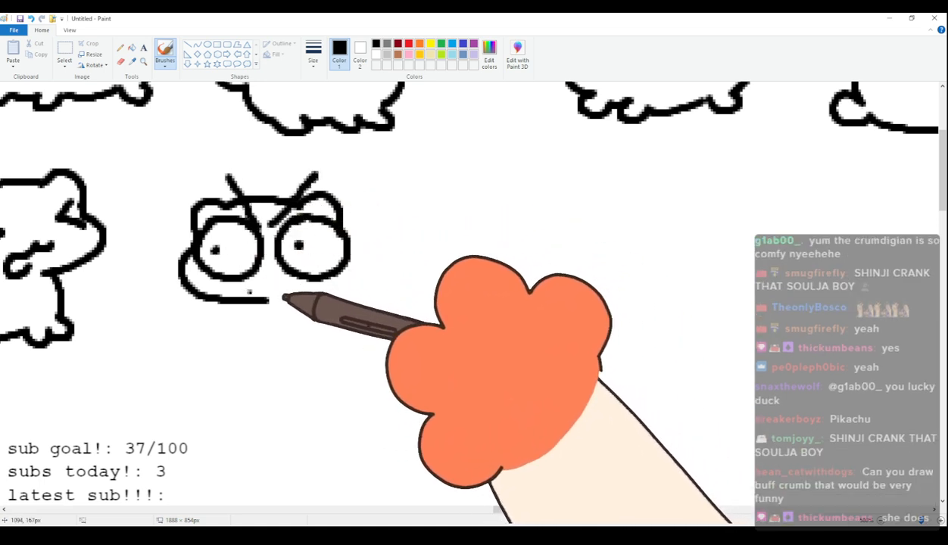
left_click_drag(265, 288, 279, 285)
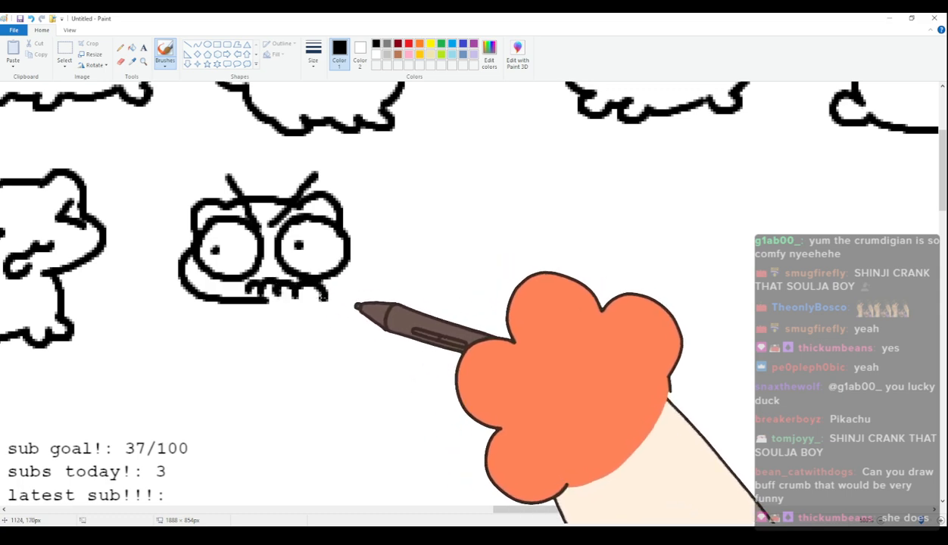
left_click_drag(234, 321, 244, 334)
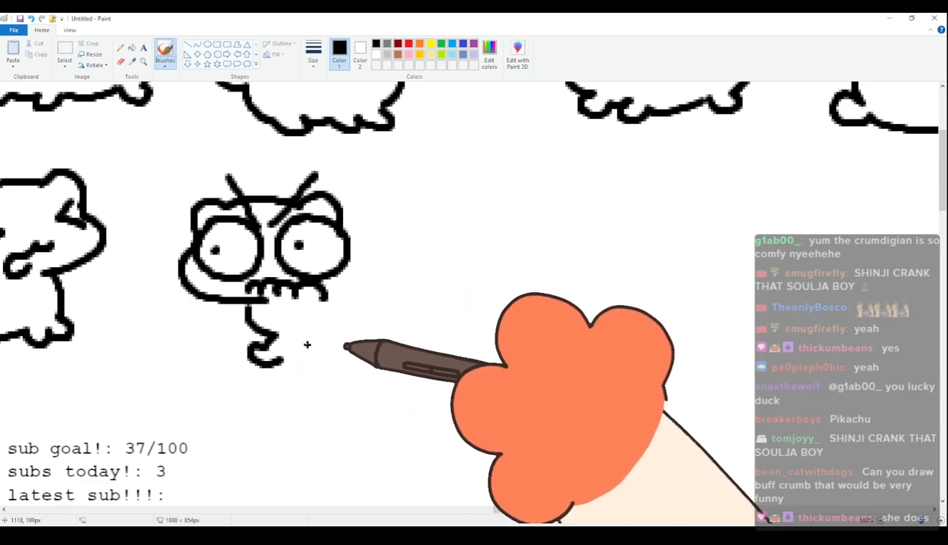
left_click_drag(322, 345, 327, 362)
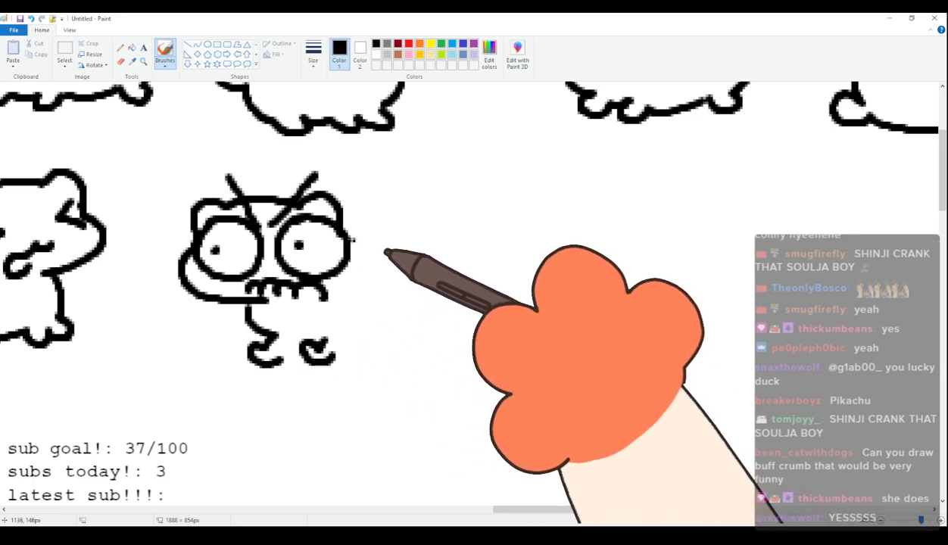
mouse_move(349, 234)
left_mouse_down()
mouse_move(388, 259)
mouse_move(406, 312)
left_mouse_up()
key("ctrl+z")
key("ctrl+z")
key("ctrl+z")
key("ctrl+z")
Draw the twenty-sixth cat's upright body with two raised front paws, a curved back, short feet and a small round tail.
mouse_move(255, 306)
left_mouse_down()
mouse_move(251, 337)
mouse_move(269, 348)
left_mouse_up()
mouse_move(335, 326)
left_mouse_down()
mouse_move(311, 334)
mouse_move(335, 353)
left_mouse_up()
mouse_move(350, 242)
left_mouse_down()
mouse_move(399, 288)
mouse_move(407, 341)
left_mouse_up()
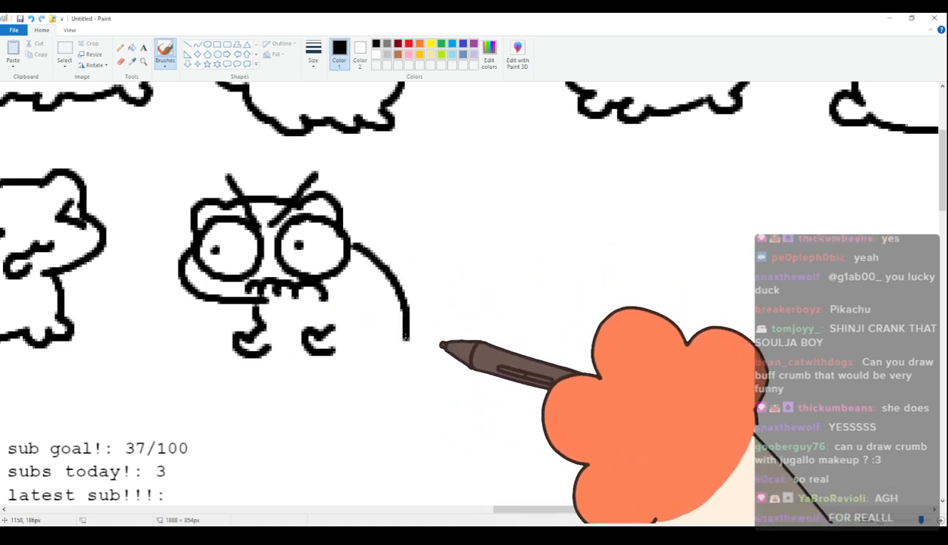
mouse_move(275, 343)
left_mouse_down()
mouse_move(285, 377)
mouse_move(271, 387)
mouse_move(381, 395)
left_mouse_up()
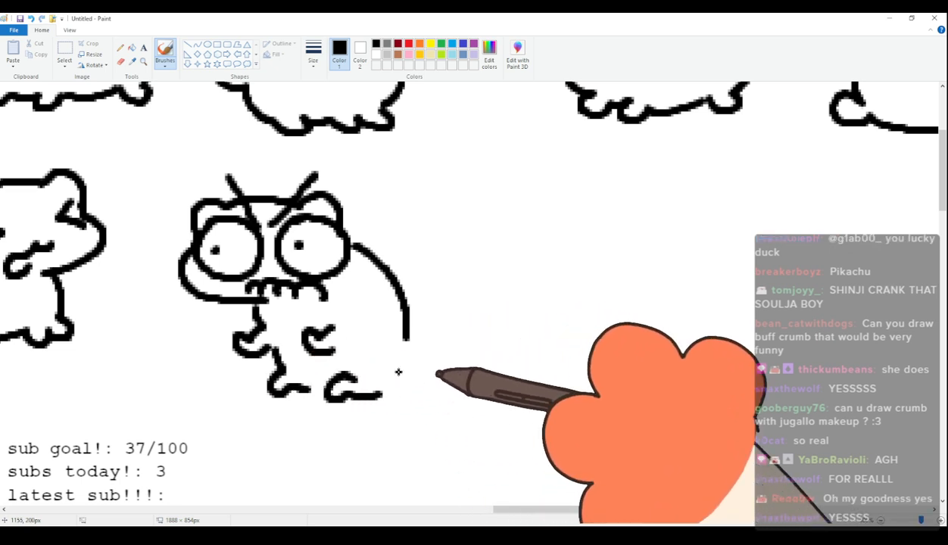
mouse_move(407, 340)
left_mouse_down()
mouse_move(400, 368)
mouse_move(430, 360)
mouse_move(396, 387)
left_mouse_up()
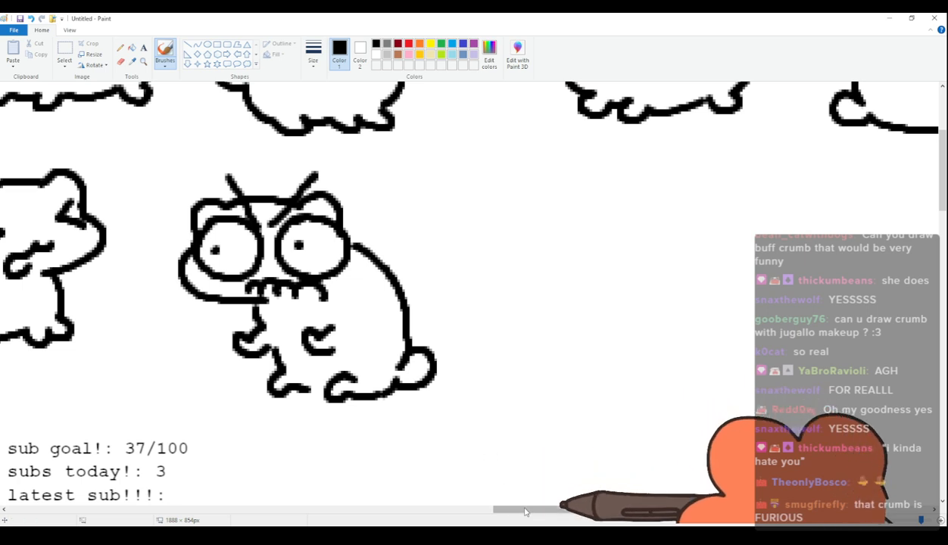
Draw the twenty-seventh cat's head with curved ears, half-closed eyes, slanted eyebrows, a jagged mouth and wide cheeks.
scroll(424, 348, "right", 5)
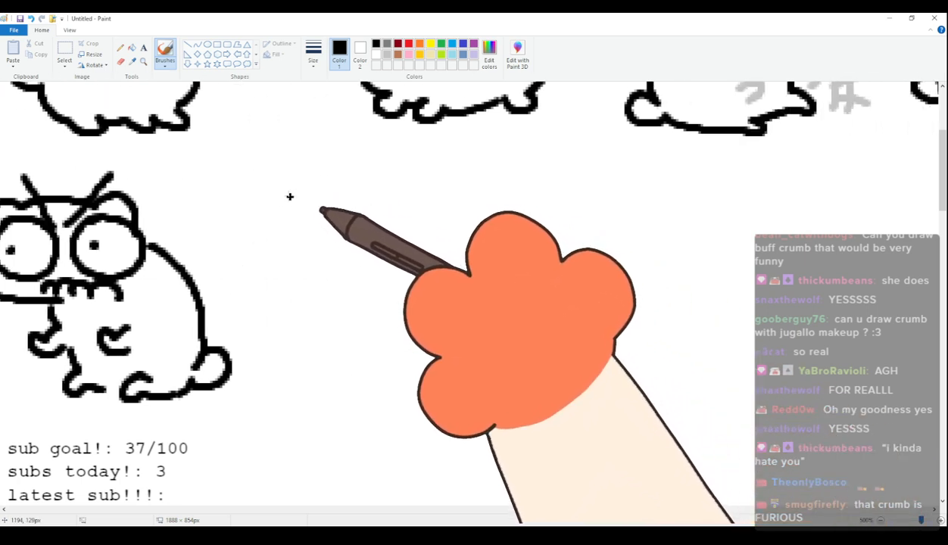
mouse_move(293, 218)
left_mouse_down()
mouse_move(323, 181)
mouse_move(426, 175)
mouse_move(443, 254)
mouse_move(409, 265)
mouse_move(355, 224)
mouse_move(367, 222)
mouse_move(297, 227)
left_mouse_up()
key("ctrl+z")
mouse_move(394, 203)
left_mouse_down()
mouse_move(435, 207)
mouse_move(379, 220)
left_mouse_up()
left_click(416, 208)
left_click_drag(339, 186, 360, 205)
left_click_drag(403, 169, 383, 200)
left_click_drag(377, 256, 357, 269)
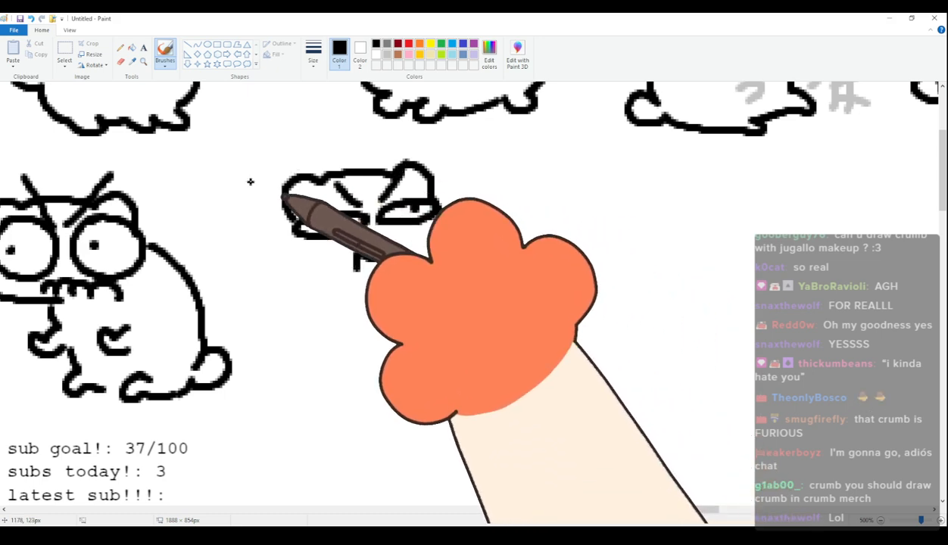
left_click_drag(291, 219, 303, 267)
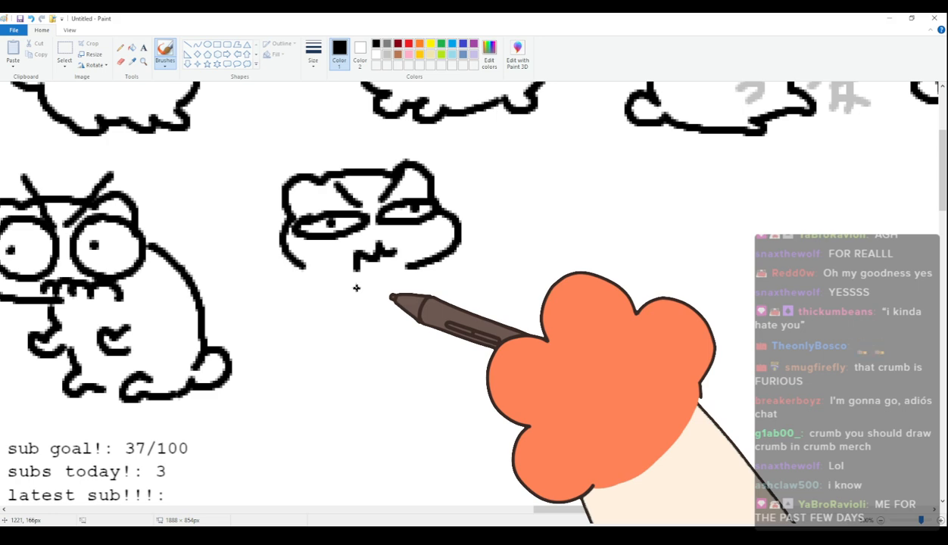
Draw the twenty-seventh cat's rounded sitting body with short legs and a spiky, bristled tail.
mouse_move(307, 267)
left_mouse_down()
mouse_move(278, 278)
mouse_move(285, 343)
left_mouse_up()
key("ctrl+z")
mouse_move(306, 266)
left_mouse_down()
mouse_move(279, 324)
mouse_move(264, 312)
mouse_move(232, 328)
mouse_move(262, 358)
mouse_move(334, 376)
mouse_move(360, 354)
mouse_move(415, 352)
mouse_move(414, 339)
left_mouse_up()
key("ctrl+z")
mouse_move(410, 267)
left_mouse_down()
mouse_move(420, 272)
mouse_move(430, 333)
mouse_move(444, 348)
mouse_move(423, 352)
left_mouse_up()
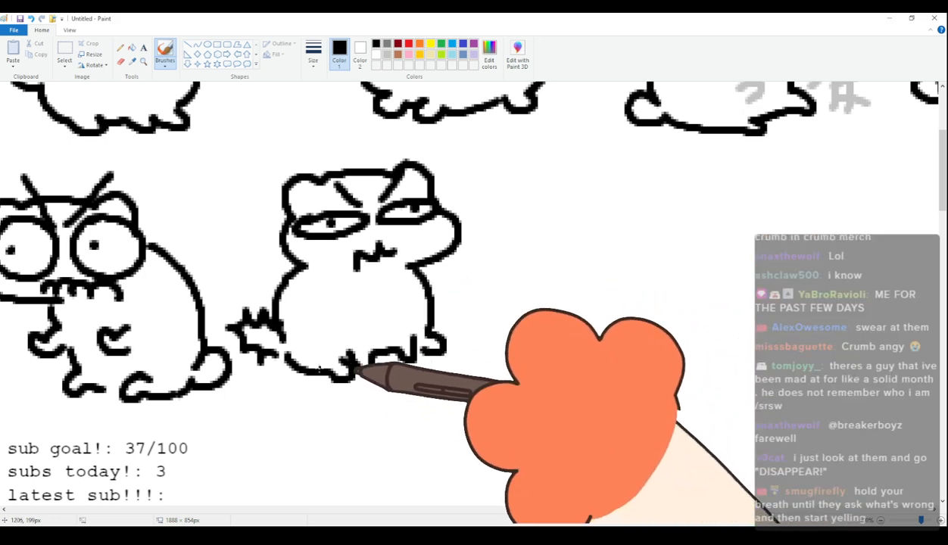
Free-form select the whole twenty-seventh cat, move it slightly away from the furious cat and switch back to the brush.
left_click(64, 50)
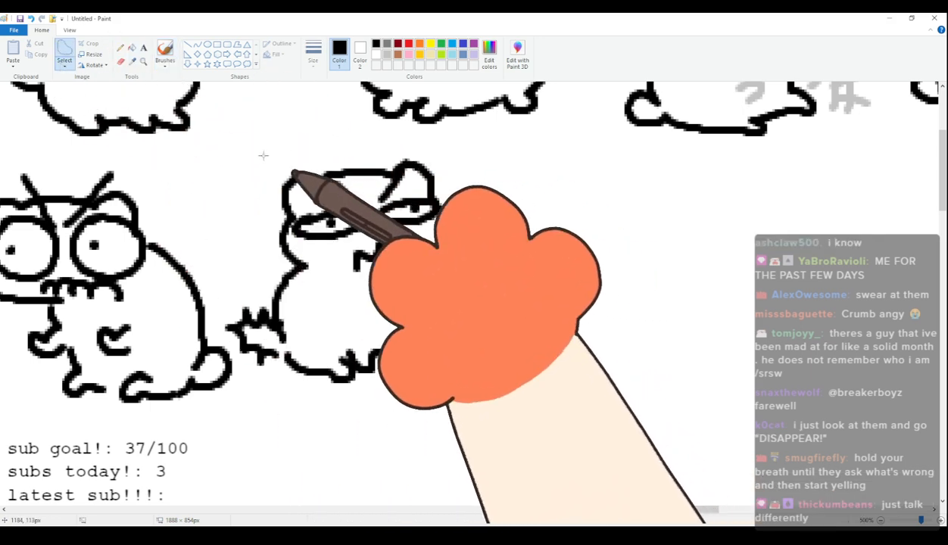
mouse_move(268, 153)
left_mouse_down()
mouse_move(217, 299)
mouse_move(218, 322)
mouse_move(243, 353)
mouse_move(485, 415)
mouse_move(477, 182)
mouse_move(379, 156)
mouse_move(267, 153)
left_mouse_up()
left_click_drag(368, 185, 405, 185)
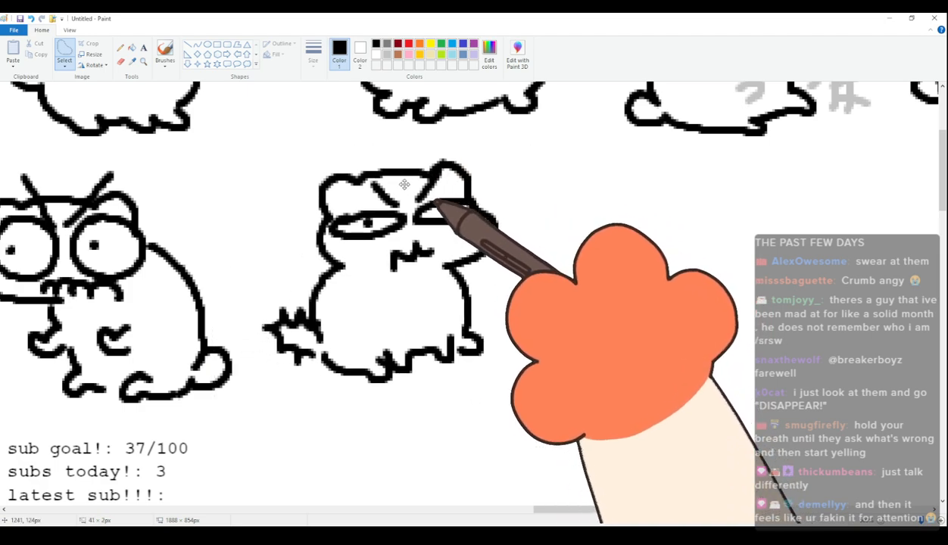
left_click(165, 53)
scroll(381, 297, "up", 3)
scroll(381, 305, "down", 4)
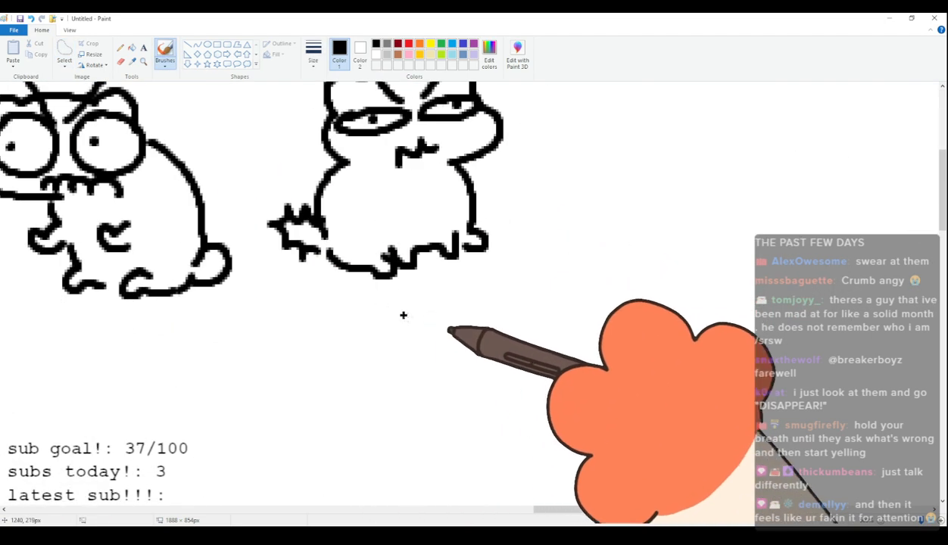
scroll(381, 305, "up", 3)
left_click_drag(578, 511, 626, 519)
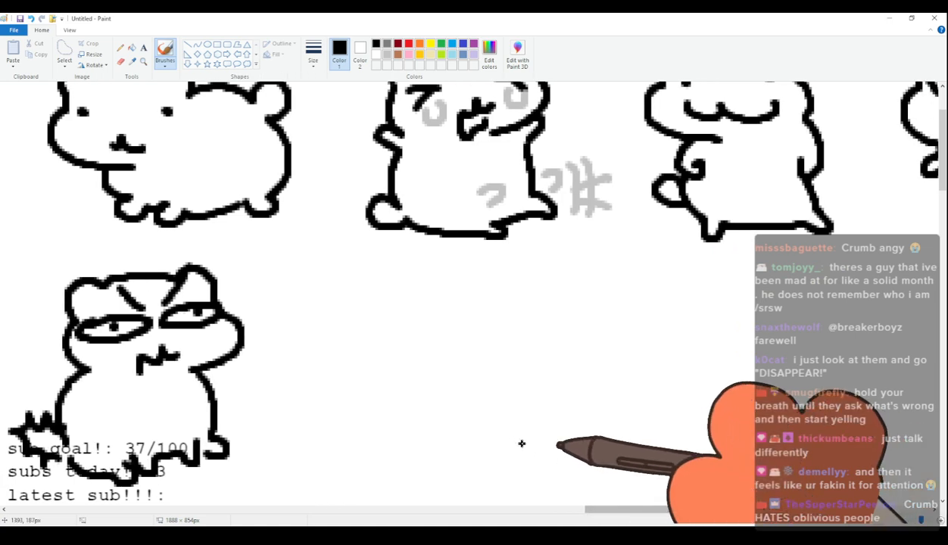
scroll(500, 436, "down", 2)
scroll(494, 429, "up", 2)
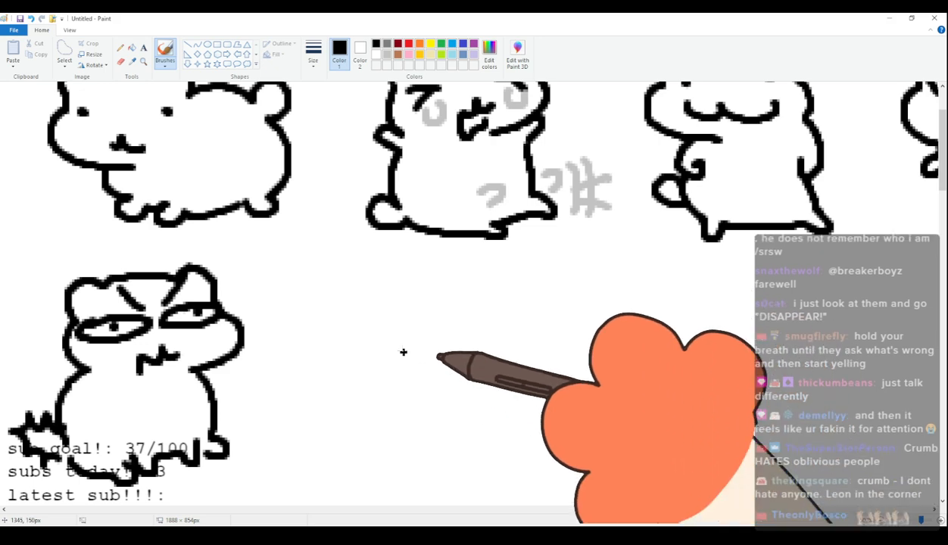
scroll(341, 362, "down", 2)
scroll(273, 348, "up", 5)
scroll(318, 339, "down", 3)
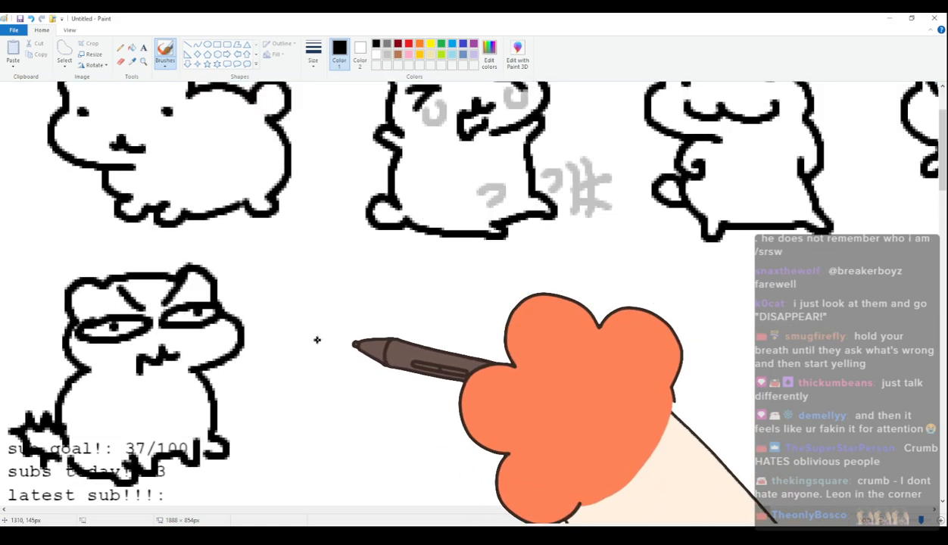
scroll(317, 340, "down", 2)
scroll(541, 434, "up", 2)
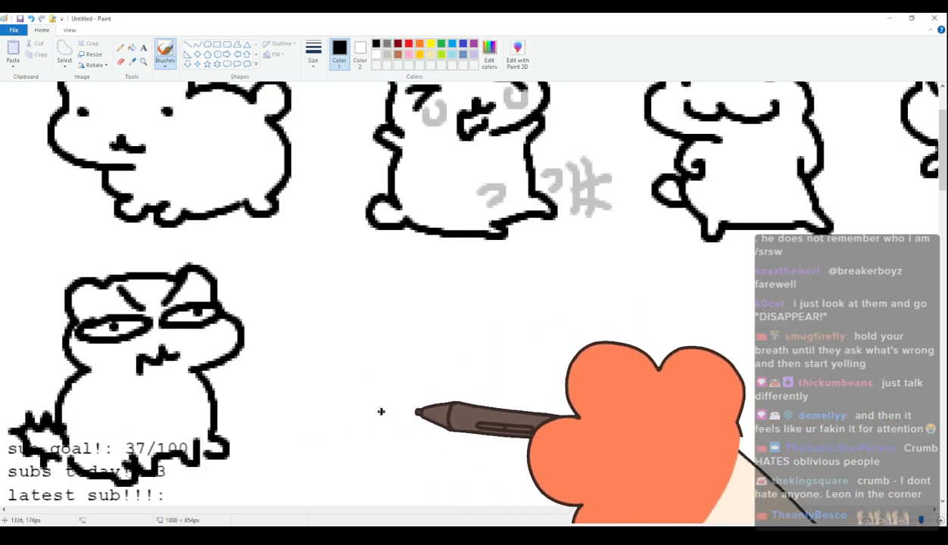
scroll(384, 407, "down", 2)
scroll(385, 405, "up", 2)
scroll(386, 404, "down", 2)
scroll(387, 404, "up", 2)
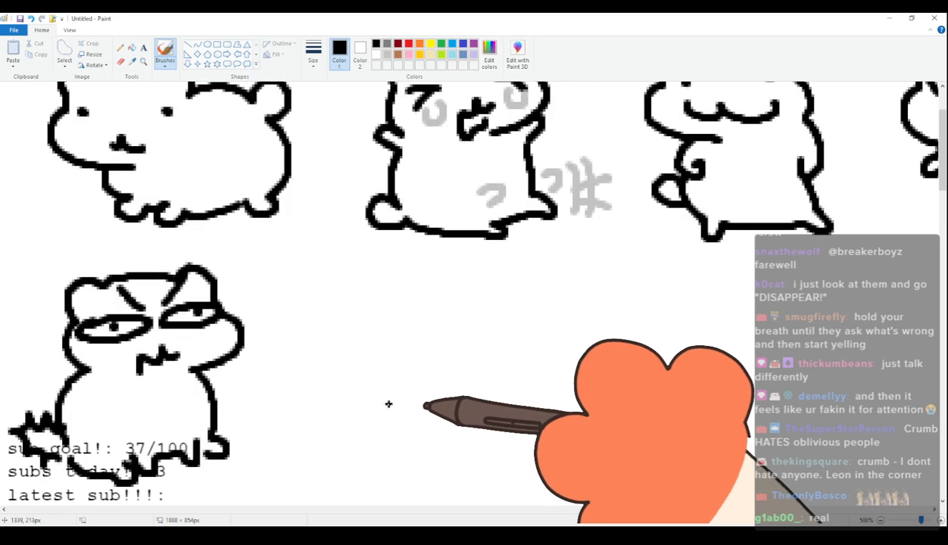
scroll(388, 404, "down", 2)
scroll(388, 405, "up", 2)
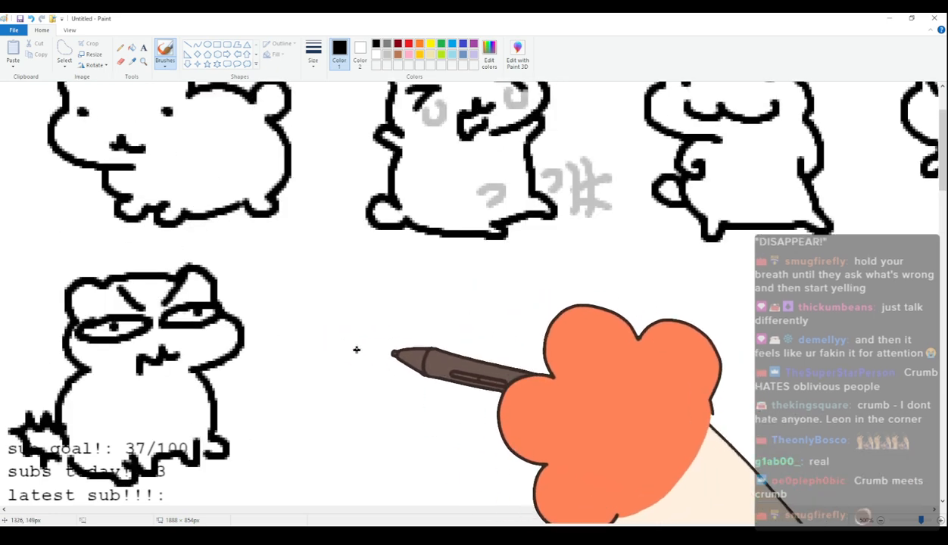
Draw the twenty-eighth cat's low, tilted head with rounded ears, frowning closed eyes and a small jagged mouth.
mouse_move(365, 346)
left_mouse_down()
mouse_move(389, 326)
mouse_move(424, 324)
mouse_move(496, 345)
mouse_move(523, 371)
left_mouse_up()
key("ctrl+z")
mouse_move(375, 348)
left_mouse_down()
mouse_move(335, 374)
mouse_move(415, 419)
left_mouse_up()
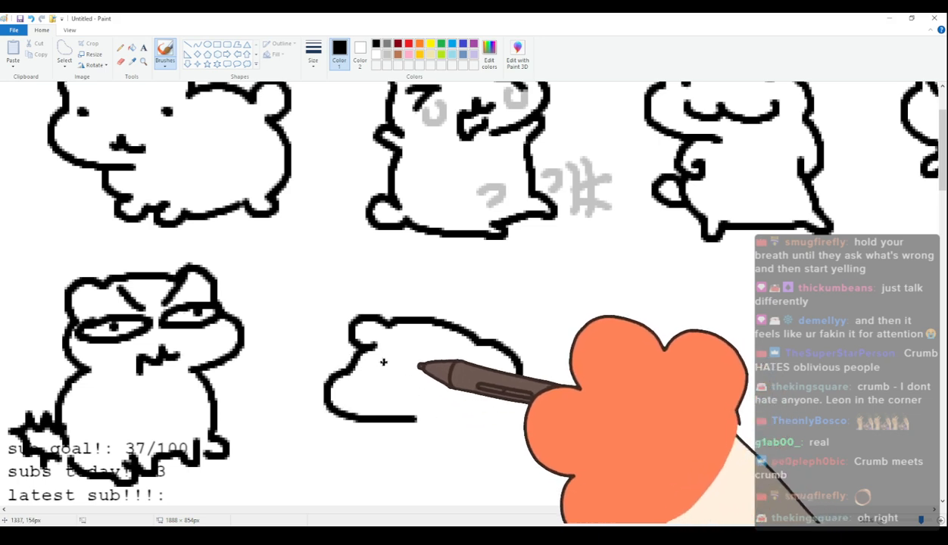
mouse_move(356, 350)
left_mouse_down()
mouse_move(334, 377)
mouse_move(433, 415)
left_mouse_up()
mouse_move(372, 350)
left_mouse_down()
mouse_move(390, 371)
mouse_move(347, 388)
left_mouse_up()
left_click_drag(480, 375, 486, 400)
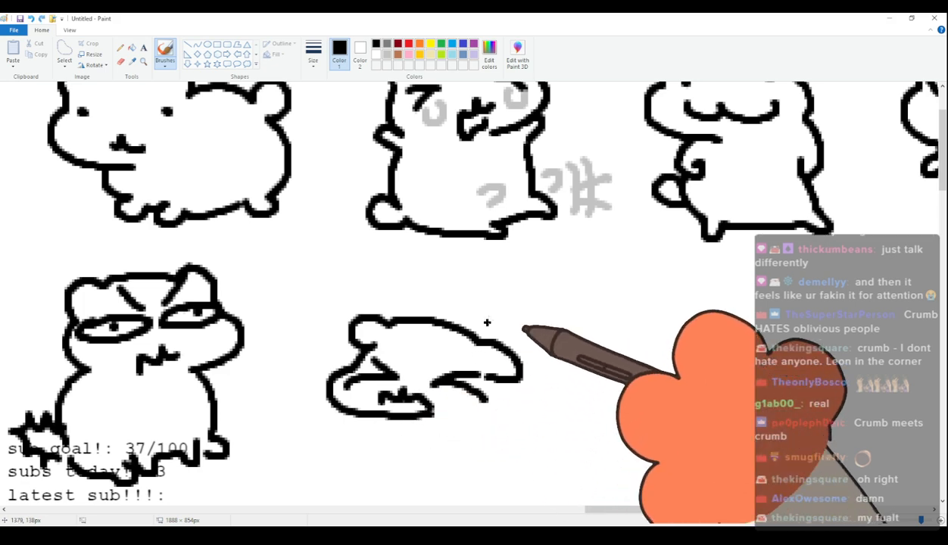
Draw the twenty-eighth cat's rounded, arched body with a small tail, a back foot and a front paw under its head.
mouse_move(429, 318)
left_mouse_down()
mouse_move(514, 288)
mouse_move(553, 321)
left_mouse_up()
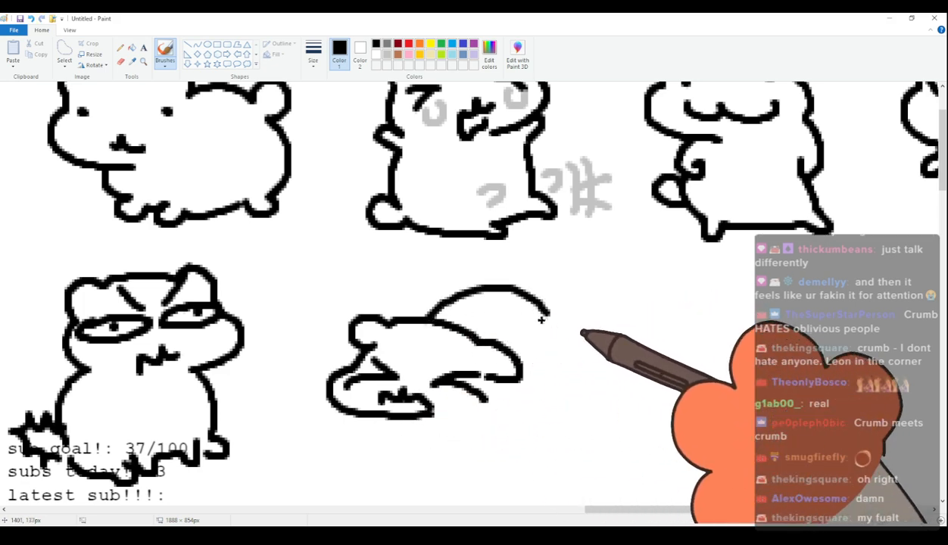
key("ctrl+z")
left_click_drag(430, 317, 567, 332)
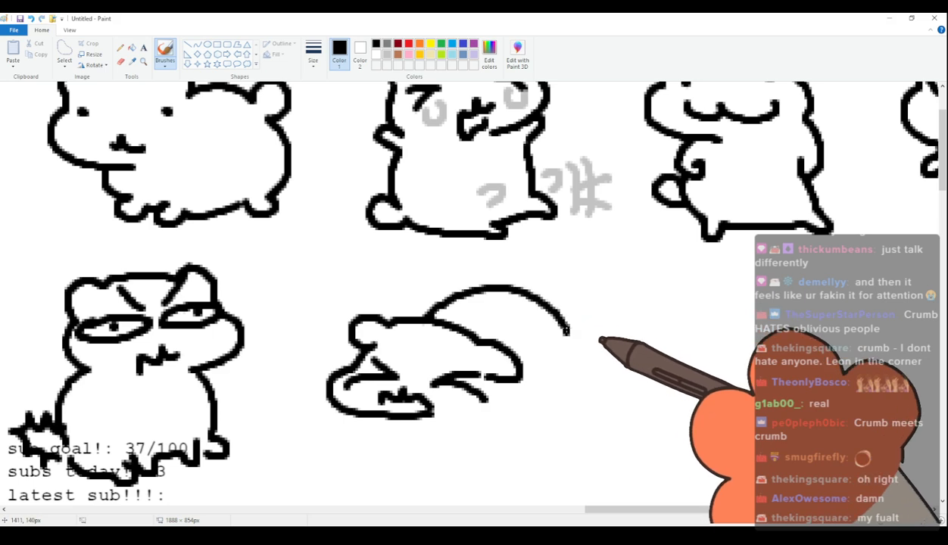
left_click_drag(619, 372, 582, 373)
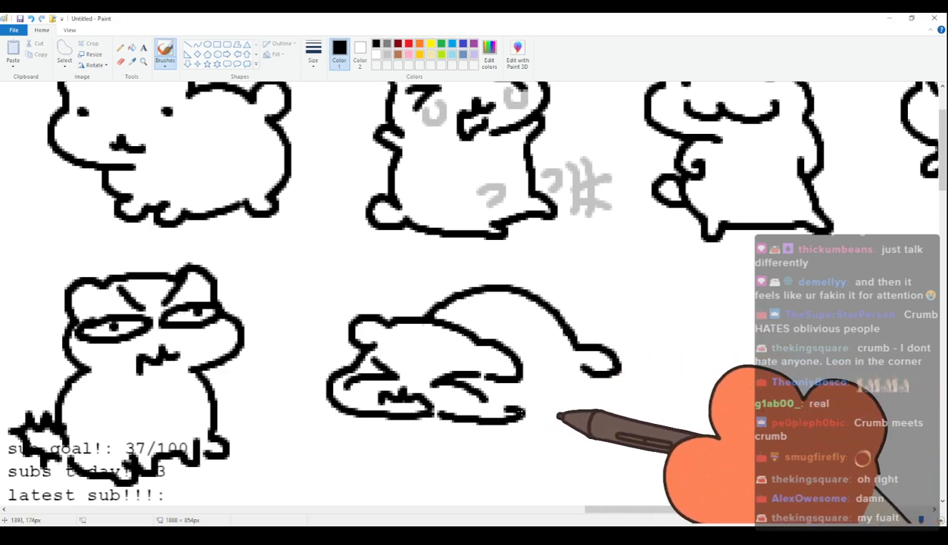
Free-form select the whole twenty-eighth cat, move it slightly closer to the grumpy cat and switch back to the brush.
left_click(64, 54)
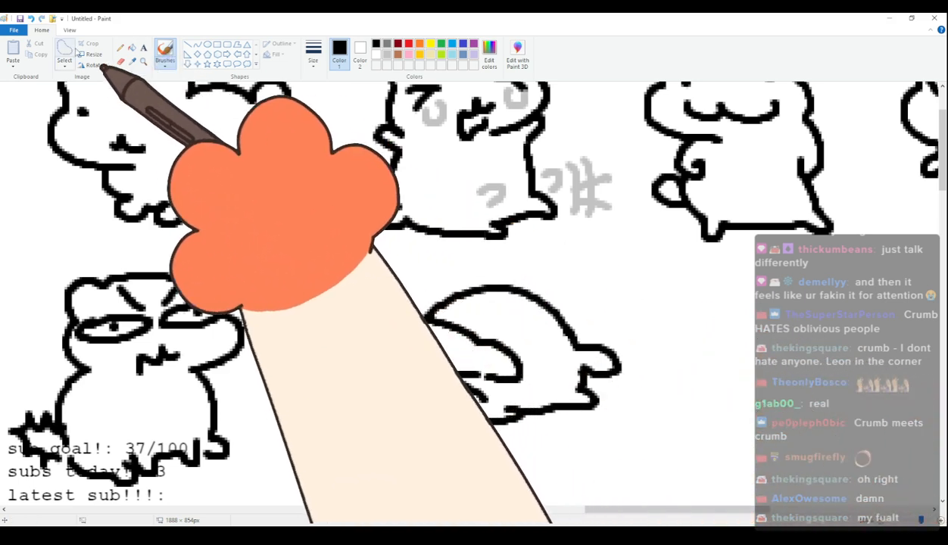
mouse_move(390, 276)
left_mouse_down()
mouse_move(304, 371)
mouse_move(530, 449)
mouse_move(667, 375)
mouse_move(523, 275)
mouse_move(455, 276)
left_mouse_up()
left_click_drag(525, 316, 483, 335)
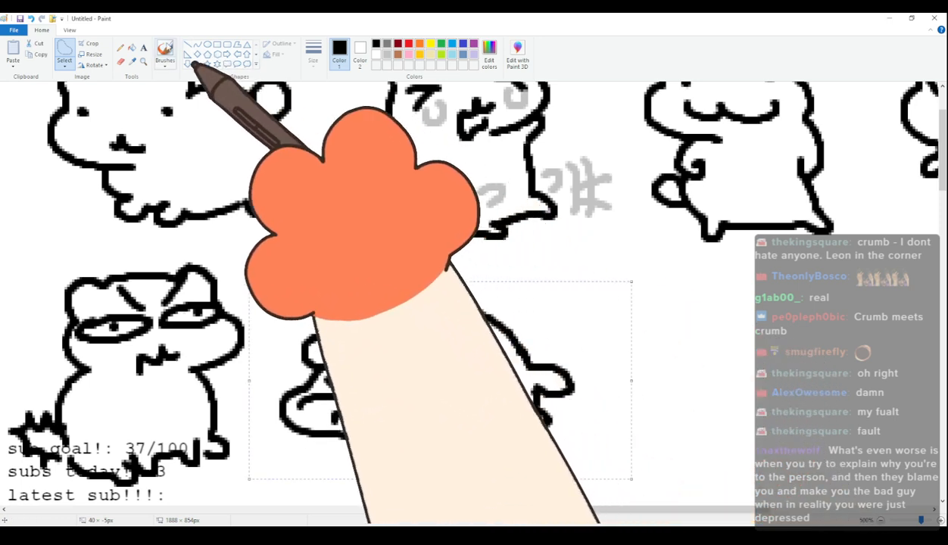
left_click(165, 54)
Draw the twenty-ninth cat's head beside the lying cat, with rounded ears, a wide cheek, steeply slanted eyebrows and small eyes.
left_click_drag(639, 512, 702, 514)
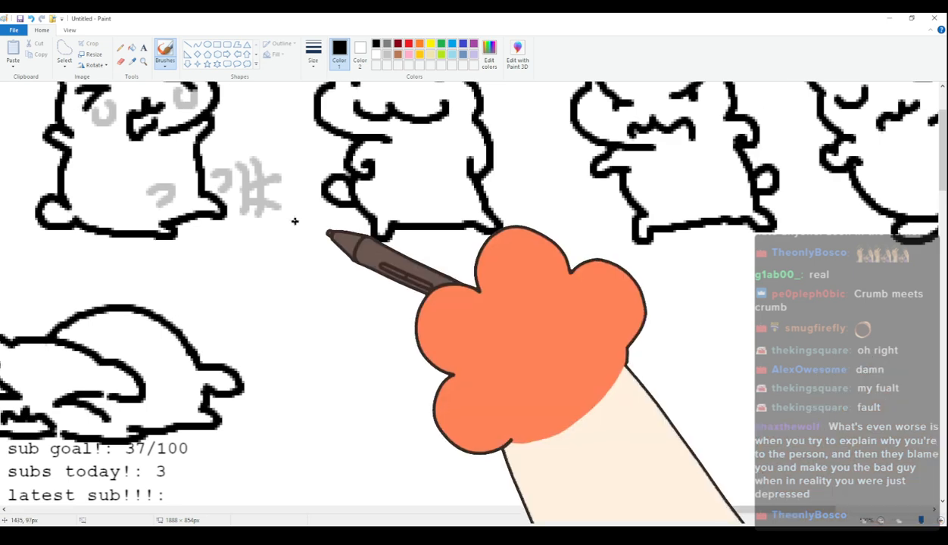
mouse_move(326, 333)
left_mouse_down()
mouse_move(317, 303)
mouse_move(429, 278)
mouse_move(466, 283)
mouse_move(479, 318)
left_mouse_up()
mouse_move(318, 341)
left_mouse_down()
mouse_move(322, 376)
mouse_move(421, 390)
mouse_move(356, 362)
mouse_move(452, 315)
left_mouse_up()
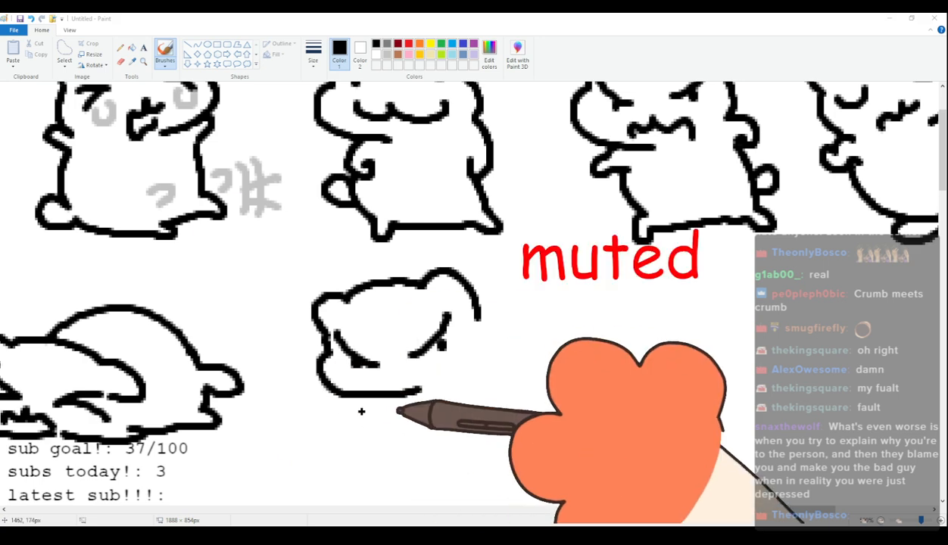
scroll(396, 418, "down", 5)
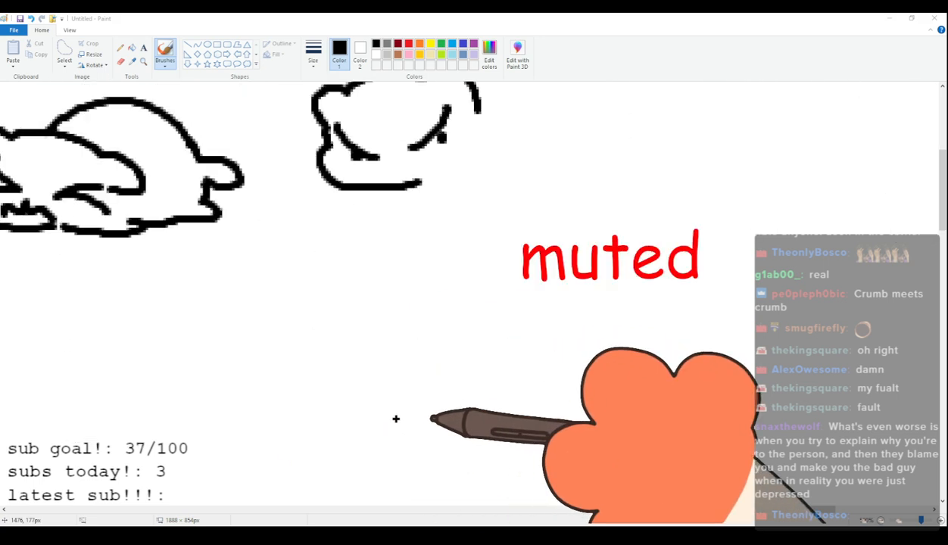
mouse_move(276, 307)
left_mouse_down()
mouse_move(282, 370)
mouse_move(326, 361)
left_mouse_up()
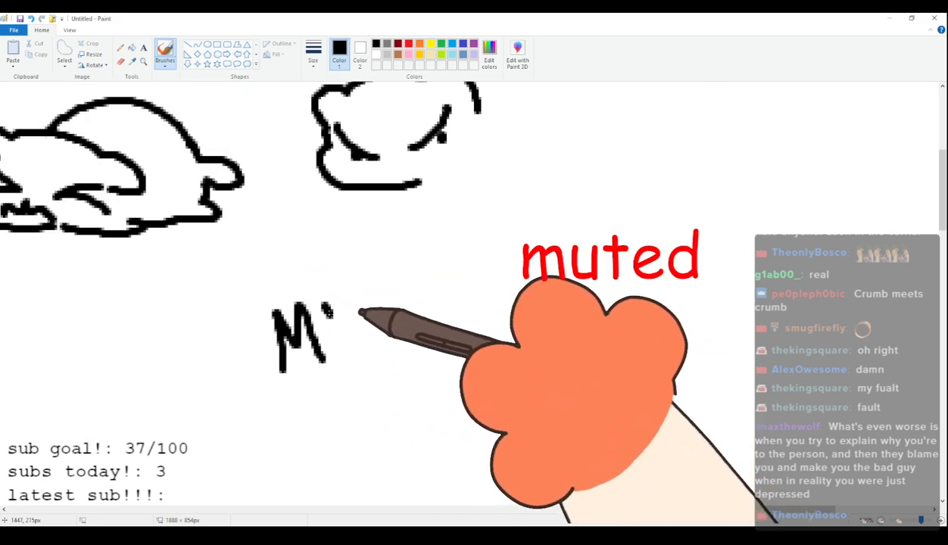
left_click_drag(333, 313, 345, 327)
left_click_drag(350, 292, 353, 356)
mouse_move(460, 294)
left_mouse_down()
mouse_move(468, 332)
mouse_move(457, 321)
left_mouse_up()
left_click_drag(478, 285, 491, 325)
mouse_move(480, 287)
left_mouse_down()
mouse_move(497, 287)
mouse_move(516, 326)
left_mouse_up()
mouse_move(526, 326)
left_mouse_down()
mouse_move(525, 318)
mouse_move(550, 324)
left_mouse_up()
mouse_move(529, 307)
left_mouse_down()
mouse_move(550, 321)
mouse_move(554, 294)
mouse_move(565, 308)
mouse_move(584, 274)
mouse_move(612, 304)
mouse_move(650, 289)
mouse_move(669, 248)
mouse_move(699, 288)
left_mouse_up()
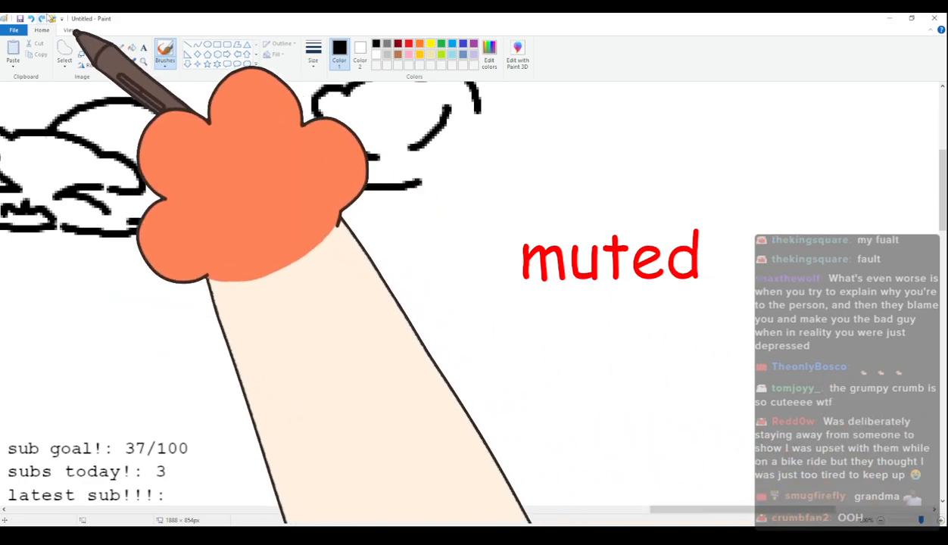
Draw the twenty-ninth cat's small jagged frowning mouth and extend the side of its head downward.
scroll(327, 353, "up", 3)
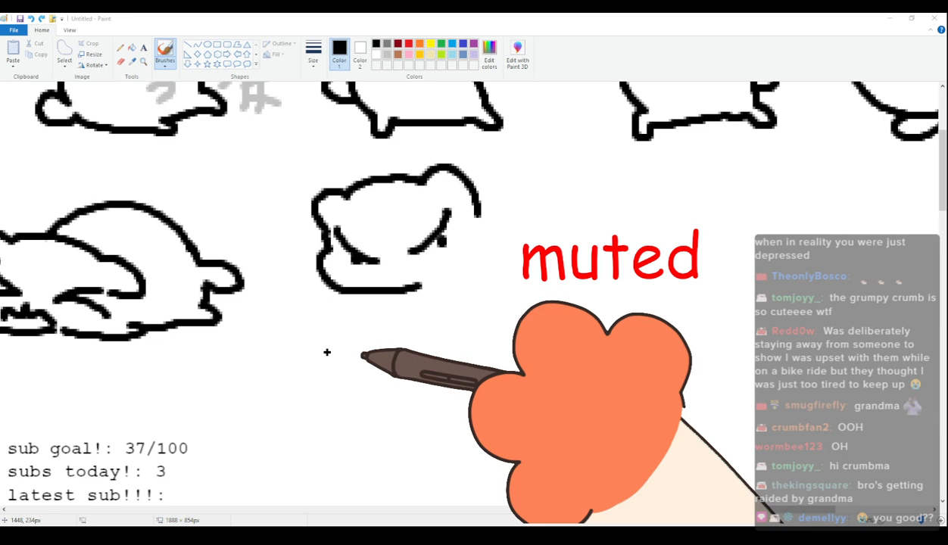
scroll(327, 352, "up", 3)
scroll(349, 359, "down", 3)
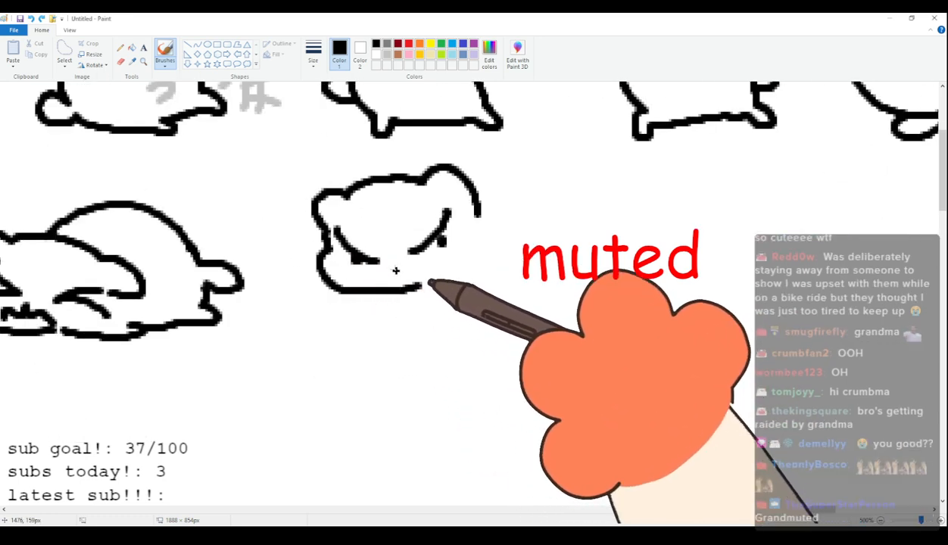
mouse_move(387, 273)
left_mouse_down()
mouse_move(432, 279)
mouse_move(395, 318)
left_mouse_up()
key("ctrl+z")
left_click_drag(478, 215, 486, 257)
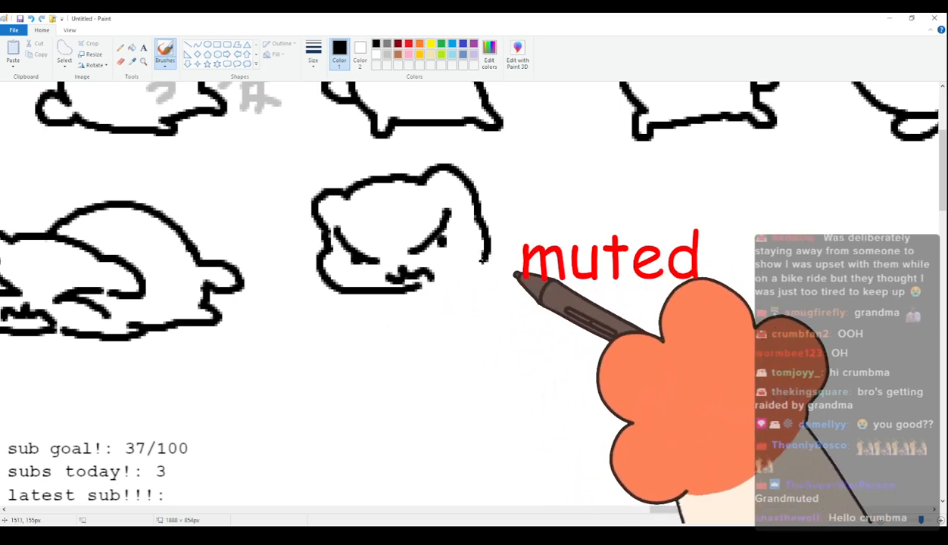
Draw the twenty-ninth cat's upright standing body with two small arms, short legs and a rounded tail.
left_click_drag(377, 297, 376, 324)
left_click_drag(454, 306, 473, 305)
left_click_drag(486, 259, 502, 350)
mouse_move(371, 326)
left_mouse_down()
mouse_move(380, 385)
mouse_move(430, 397)
mouse_move(500, 388)
mouse_move(506, 336)
left_mouse_up()
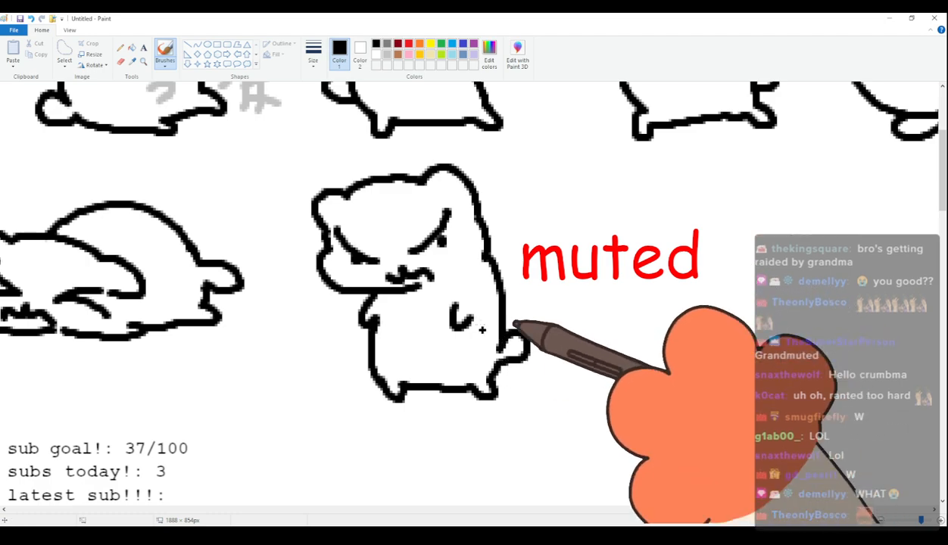
scroll(493, 318, "up", 3)
scroll(485, 341, "down", 3)
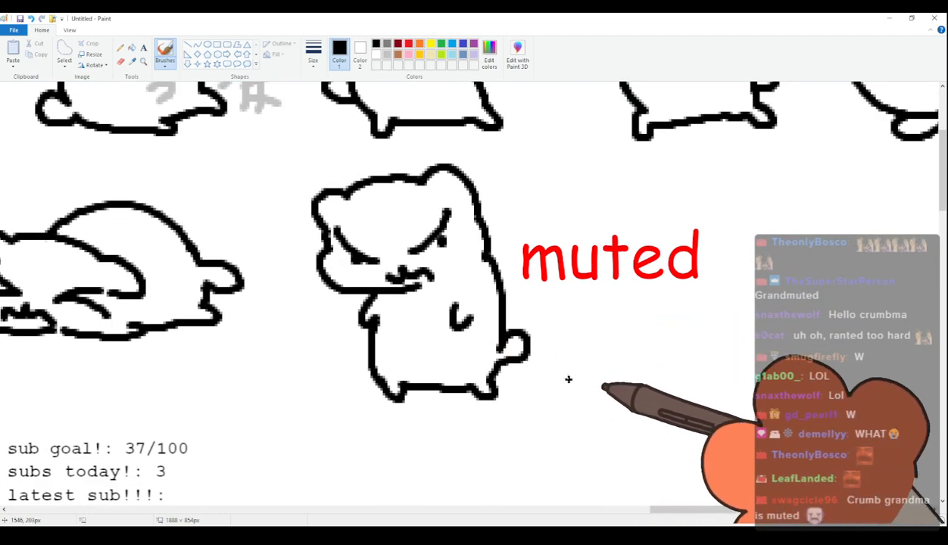
scroll(570, 379, "up", 1)
scroll(584, 385, "down", 1)
Draw the thirtieth cat's head beside the angry standing cat, with rounded ears, a puffy cheek, dot eyes and a small curved mouth.
mouse_move(647, 509)
left_mouse_down()
mouse_move(732, 501)
mouse_move(722, 502)
left_mouse_up()
scroll(334, 357, "up", 1)
scroll(334, 356, "down", 1)
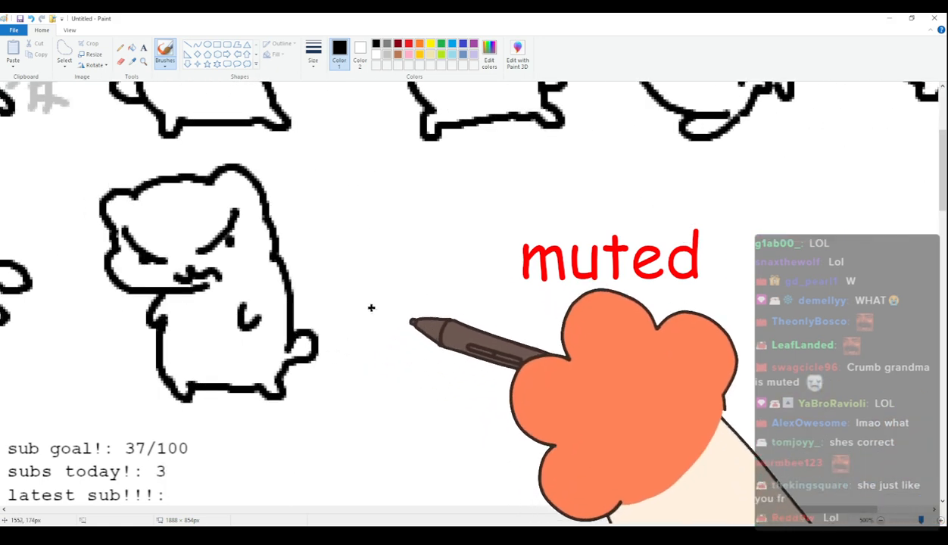
left_click(714, 503)
left_click_drag(716, 510, 735, 512)
scroll(559, 425, "up", 1)
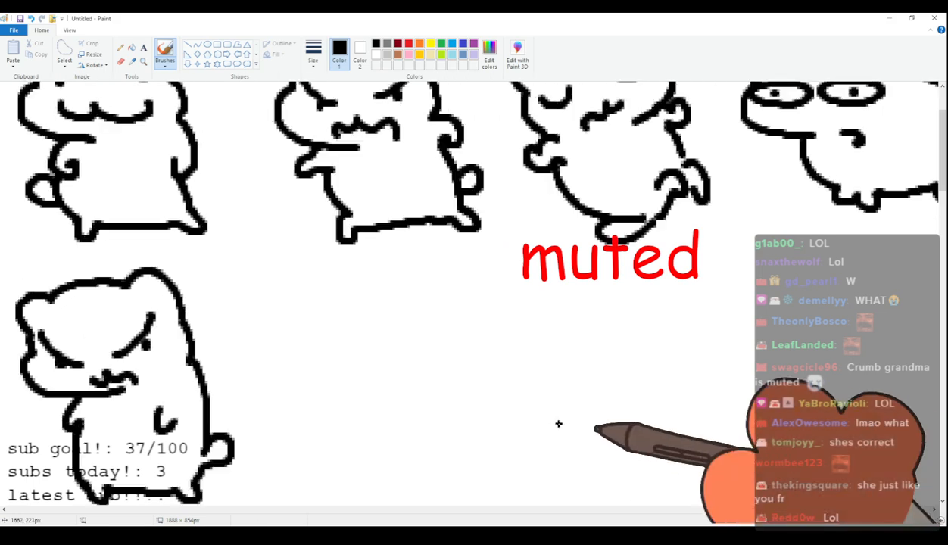
scroll(559, 424, "down", 1)
mouse_move(305, 257)
left_mouse_down()
mouse_move(324, 217)
mouse_move(407, 213)
mouse_move(442, 244)
mouse_move(450, 286)
left_mouse_up()
key("ctrl+z")
mouse_move(443, 244)
left_mouse_down()
mouse_move(465, 258)
mouse_move(459, 286)
left_mouse_up()
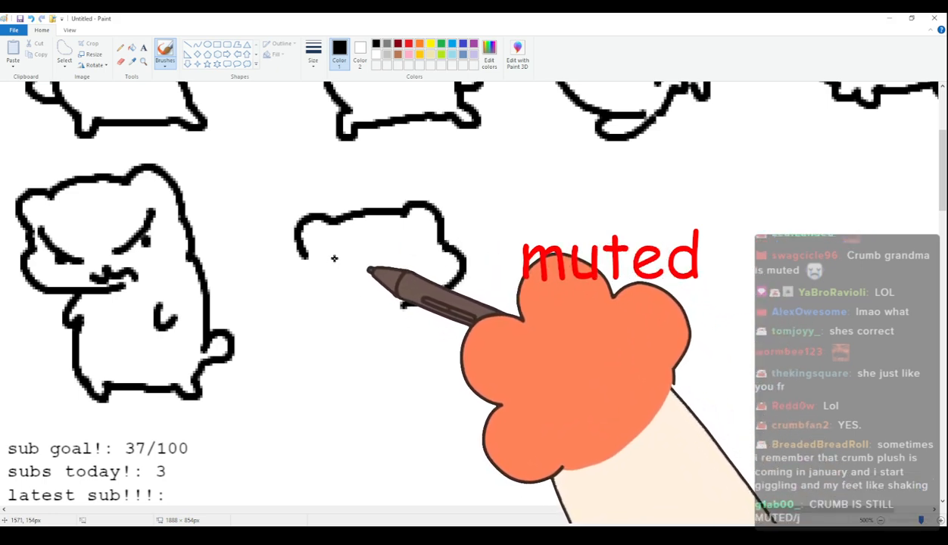
left_click(418, 250)
mouse_move(390, 280)
left_mouse_down()
mouse_move(406, 287)
mouse_move(364, 296)
left_mouse_up()
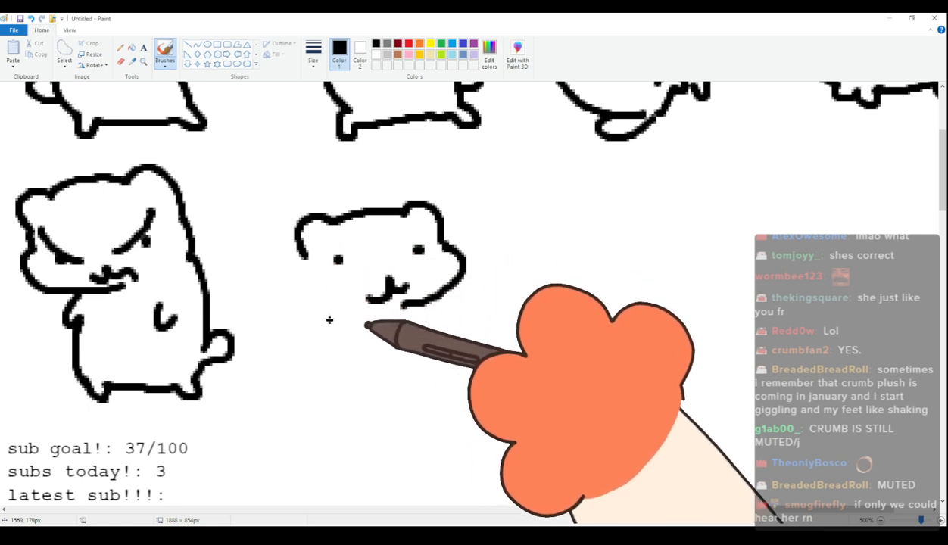
Draw the thirtieth cat's other cheek and upright body with small paws held together, short legs and a rounded tail.
mouse_move(303, 253)
left_mouse_down()
mouse_move(298, 299)
mouse_move(318, 312)
left_mouse_up()
mouse_move(355, 336)
left_mouse_down()
mouse_move(365, 356)
mouse_move(356, 357)
mouse_move(414, 358)
left_mouse_up()
key("ctrl+z")
left_click_drag(422, 304, 440, 344)
mouse_move(318, 312)
left_mouse_down()
mouse_move(320, 388)
mouse_move(303, 377)
mouse_move(318, 408)
mouse_move(380, 428)
mouse_move(379, 416)
mouse_move(437, 413)
mouse_move(451, 399)
mouse_move(443, 368)
left_mouse_up()
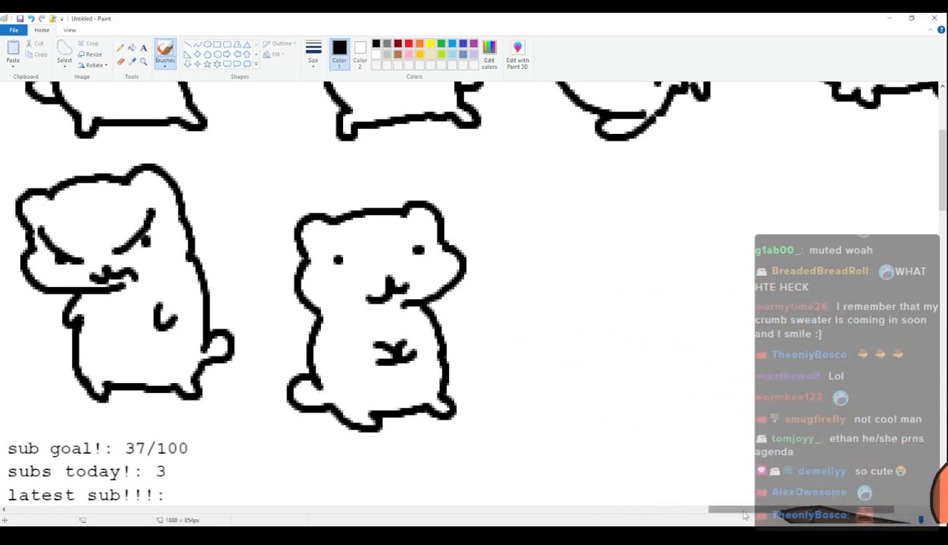
left_click_drag(744, 513, 789, 514)
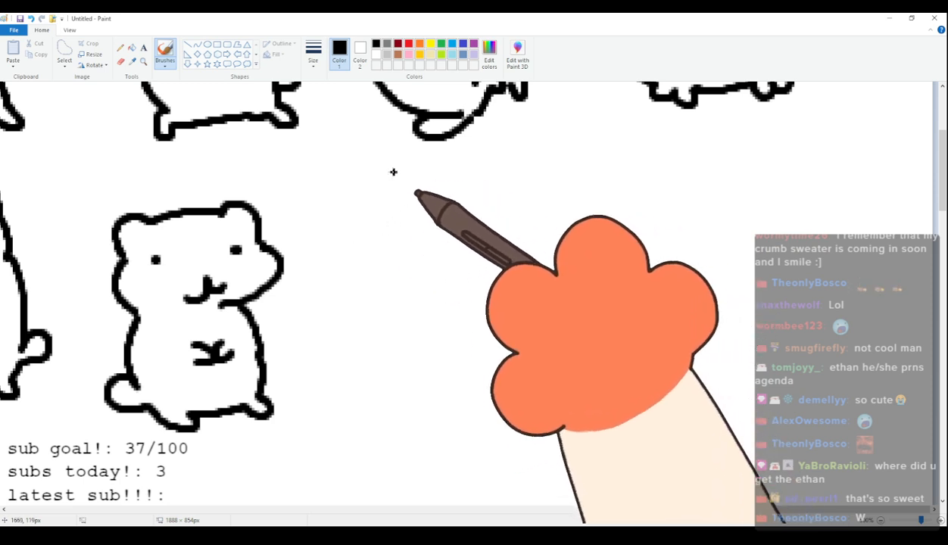
mouse_move(381, 221)
left_mouse_down()
mouse_move(371, 258)
mouse_move(377, 240)
mouse_move(410, 254)
left_mouse_up()
mouse_move(431, 219)
left_mouse_down()
mouse_move(423, 253)
mouse_move(446, 250)
left_mouse_up()
left_click_drag(425, 240, 529, 217)
left_click_drag(512, 221, 514, 247)
mouse_move(548, 217)
left_mouse_down()
mouse_move(569, 203)
mouse_move(597, 201)
mouse_move(591, 247)
left_mouse_up()
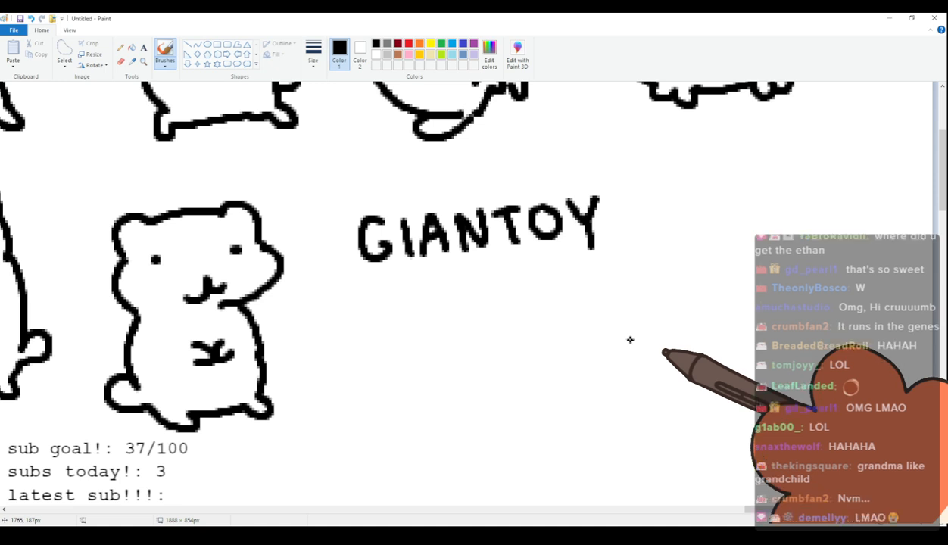
key("ctrl+z")
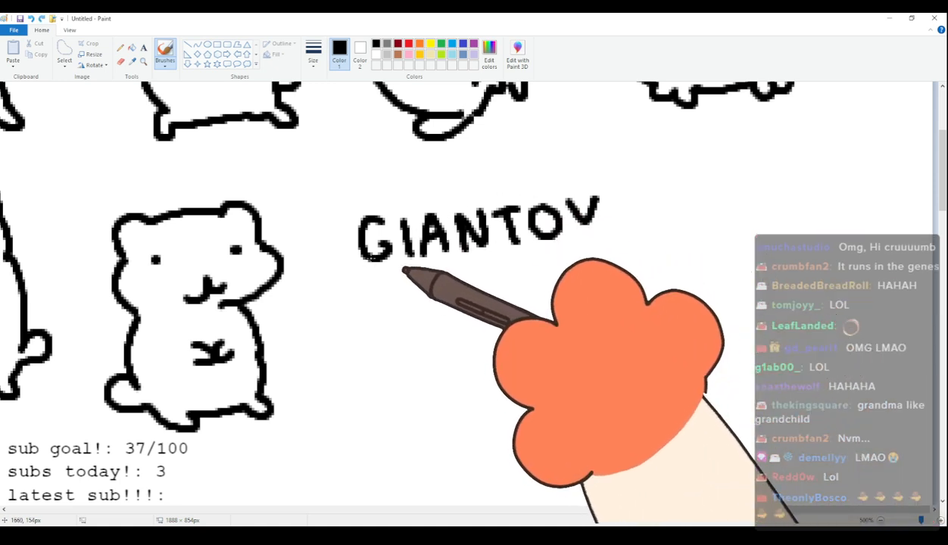
key("ctrl+z")
key("ctrl+z")
key("ctrl+z")
key("ctrl+z")
key("ctrl+z")
key("ctrl+z")
key("ctrl+z")
key("ctrl+z")
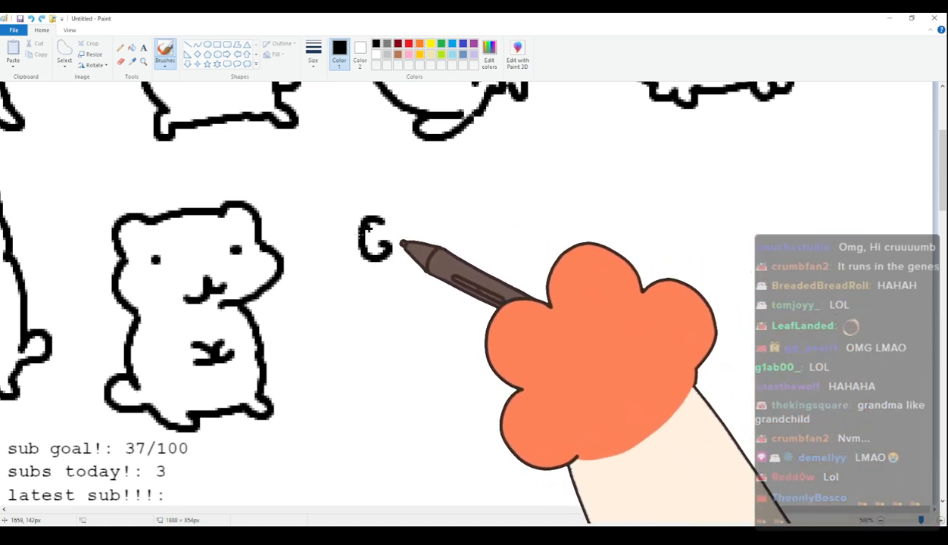
Draw the thirty-first cat's head with rounded ears, a wide cheek, slanted eyebrows, small eyes and frown lines between them.
mouse_move(364, 235)
left_mouse_down()
mouse_move(364, 208)
mouse_move(455, 199)
mouse_move(481, 200)
mouse_move(491, 231)
left_mouse_up()
mouse_move(360, 237)
left_mouse_down()
mouse_move(349, 262)
mouse_move(427, 295)
left_mouse_up()
mouse_move(374, 232)
left_mouse_down()
mouse_move(407, 257)
mouse_move(477, 223)
left_mouse_up()
left_click(393, 256)
mouse_move(411, 242)
left_mouse_down()
mouse_move(411, 256)
mouse_move(434, 250)
left_mouse_up()
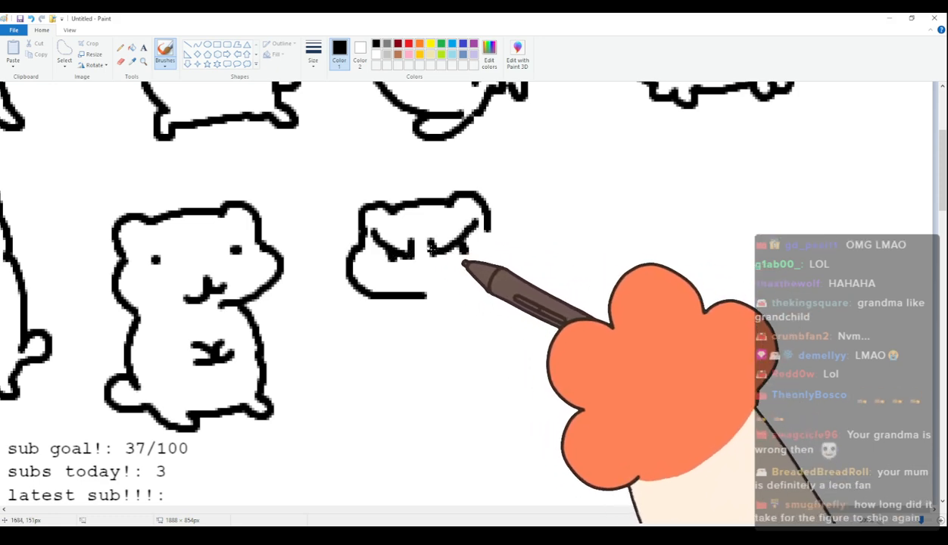
Draw the thirty-first cat's jagged frowning mouth and its rounded body standing on four short legs with a round tail.
mouse_move(406, 286)
left_mouse_down()
mouse_move(463, 288)
mouse_move(427, 346)
mouse_move(440, 359)
mouse_move(507, 348)
left_mouse_up()
mouse_move(485, 220)
left_mouse_down()
mouse_move(538, 228)
mouse_move(555, 249)
mouse_move(560, 240)
mouse_move(587, 262)
mouse_move(561, 274)
mouse_move(562, 315)
left_mouse_up()
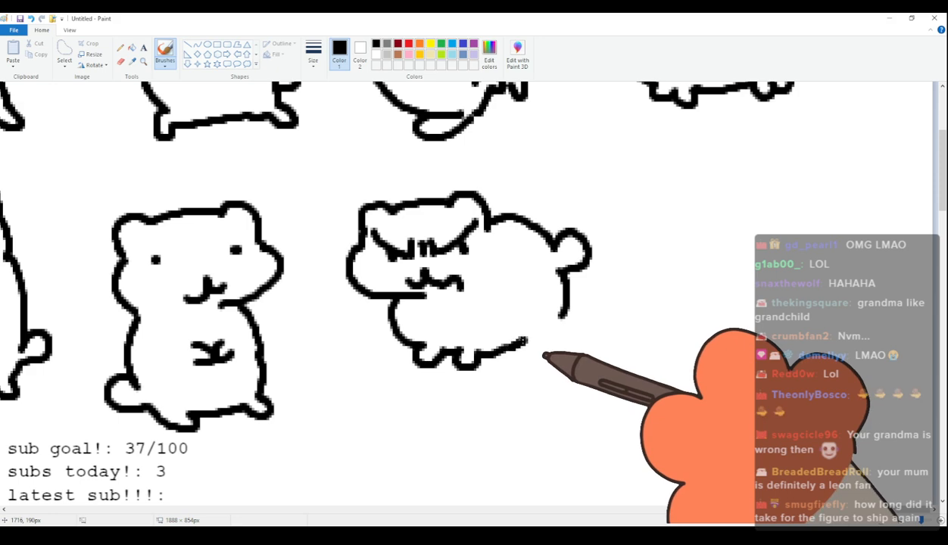
left_click_drag(527, 345, 565, 317)
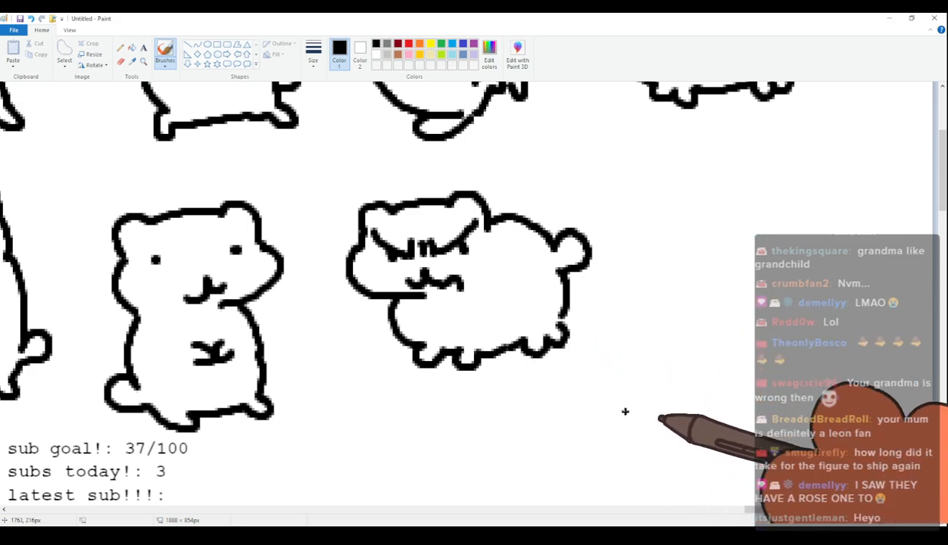
left_click_drag(917, 510, 835, 512)
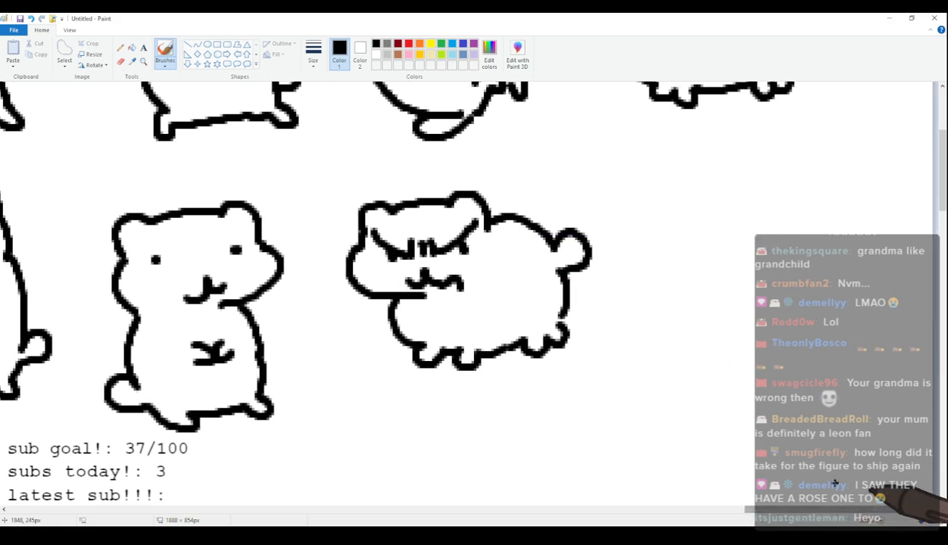
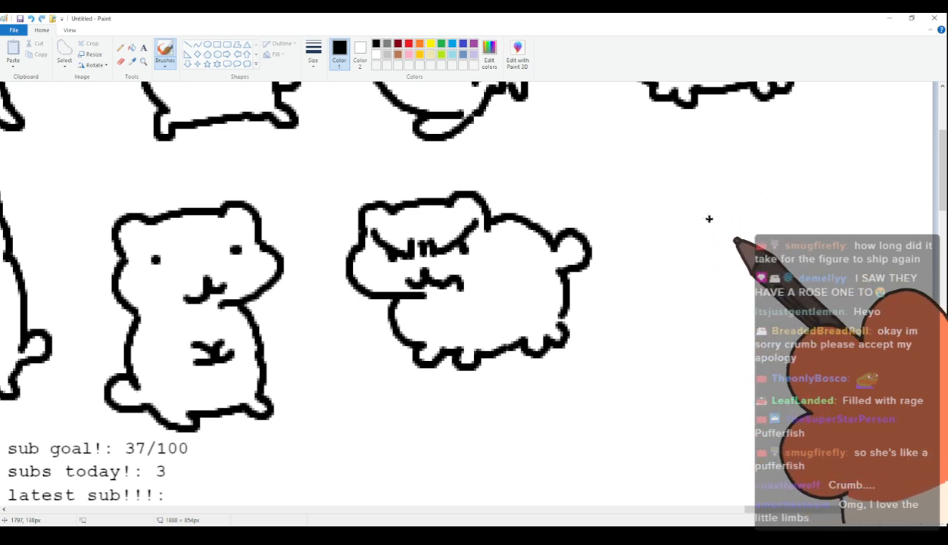
Draw the thirty-second cat with rounded ears, squeezed-shut eyes, a puffy cheek and a round body with short legs and a round tail.
left_click_drag(834, 202, 838, 226)
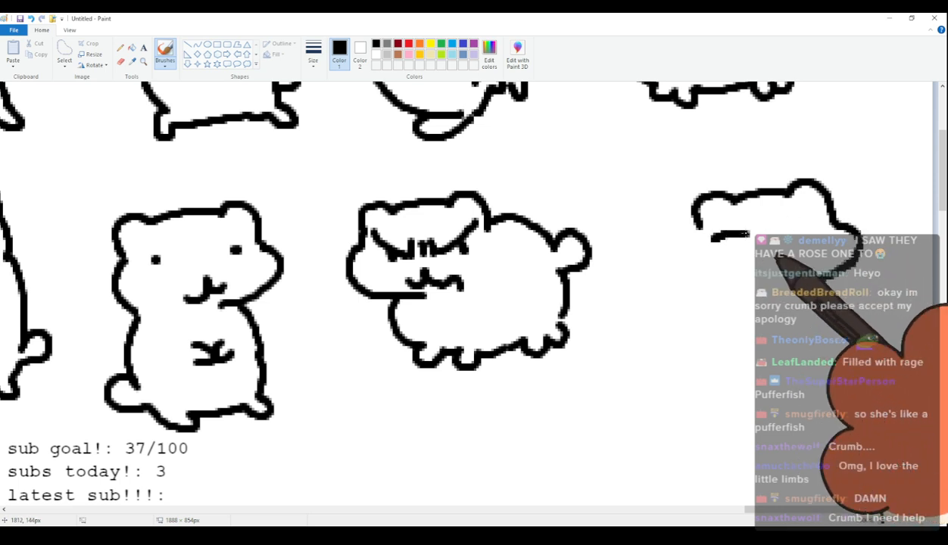
mouse_move(826, 222)
left_mouse_down()
mouse_move(800, 229)
mouse_move(834, 248)
mouse_move(763, 269)
left_mouse_up()
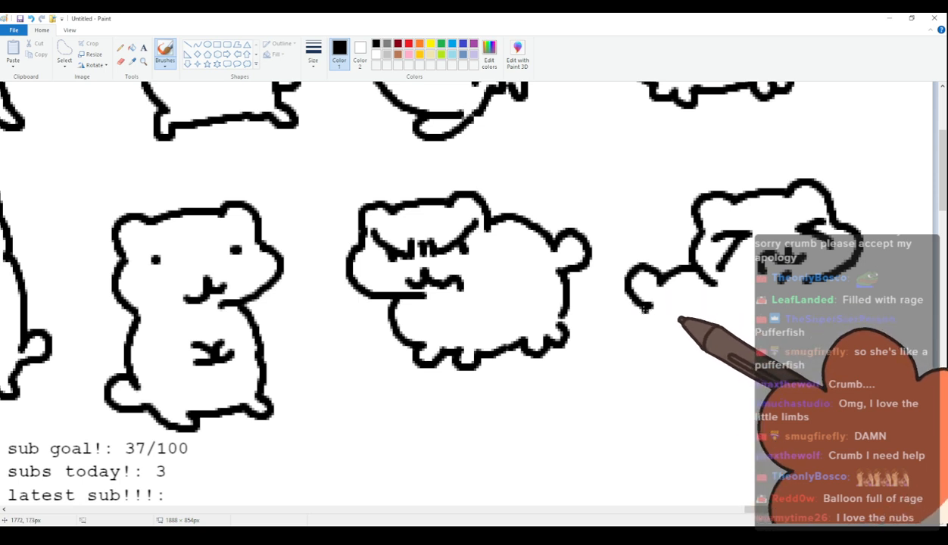
key("ctrl+z")
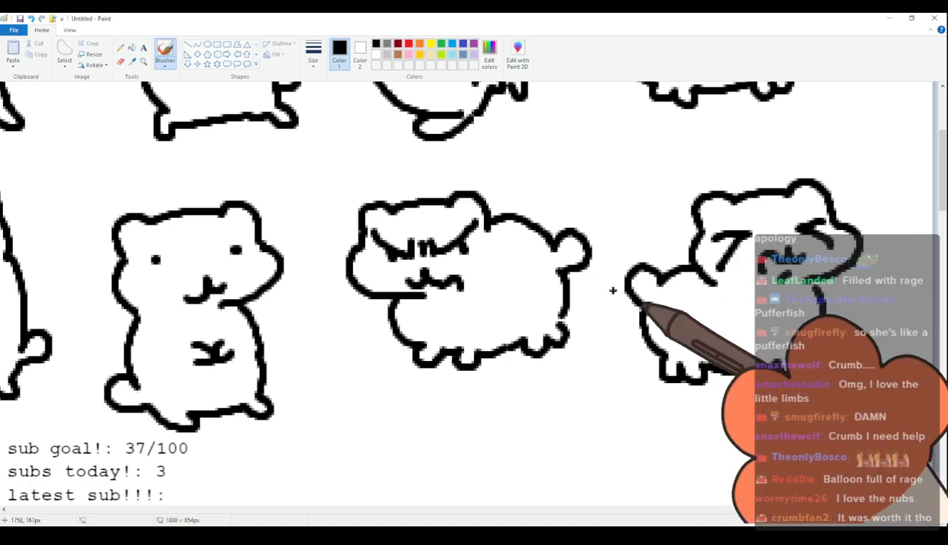
Look over the finished cats in the row above and the empty space below the current row.
scroll(610, 285, "down", 5)
scroll(616, 307, "up", 3)
scroll(615, 308, "up", 6)
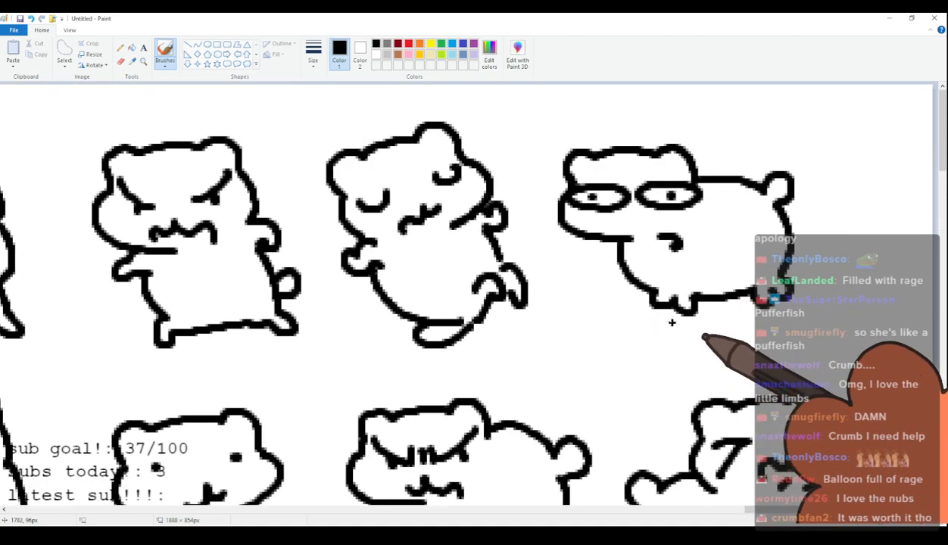
scroll(667, 318, "down", 8)
scroll(664, 304, "up", 6)
scroll(662, 303, "down", 2)
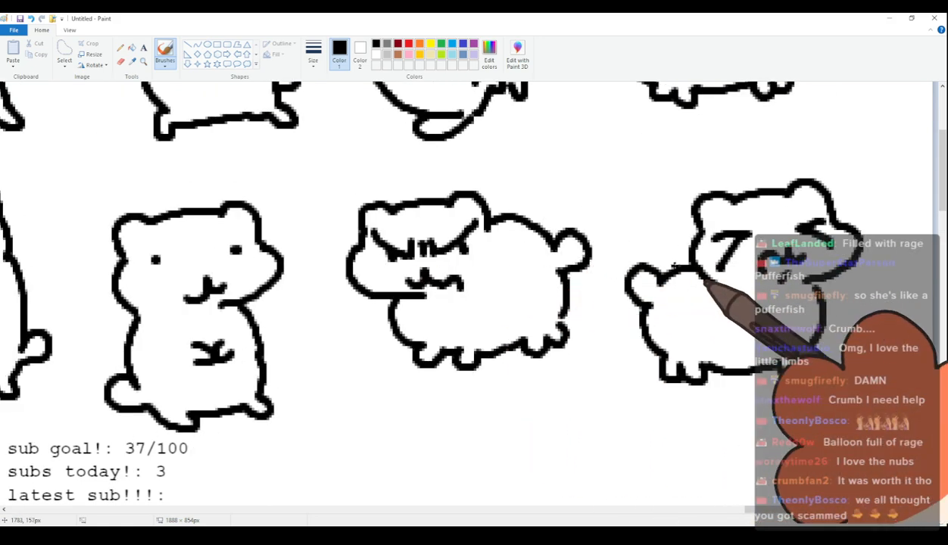
scroll(663, 292, "down", 7)
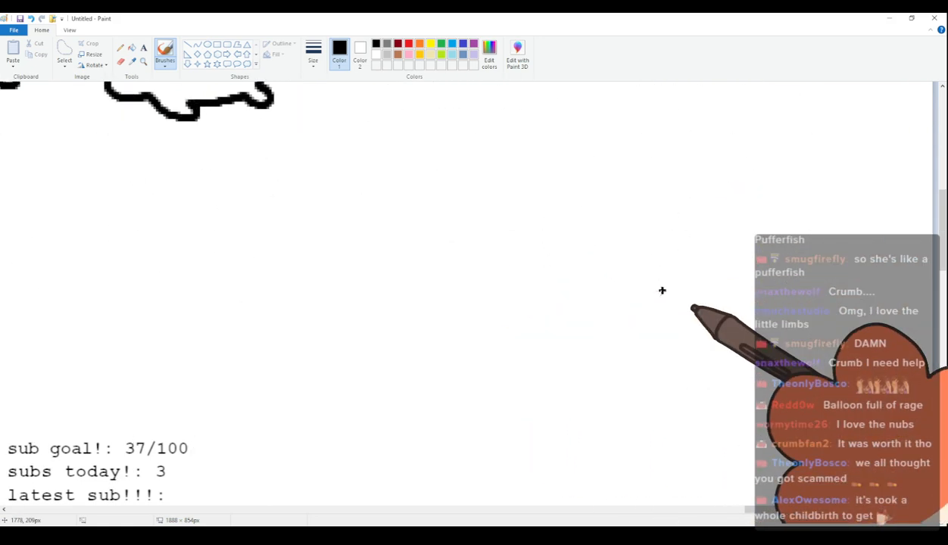
scroll(663, 292, "up", 9)
scroll(662, 291, "down", 2)
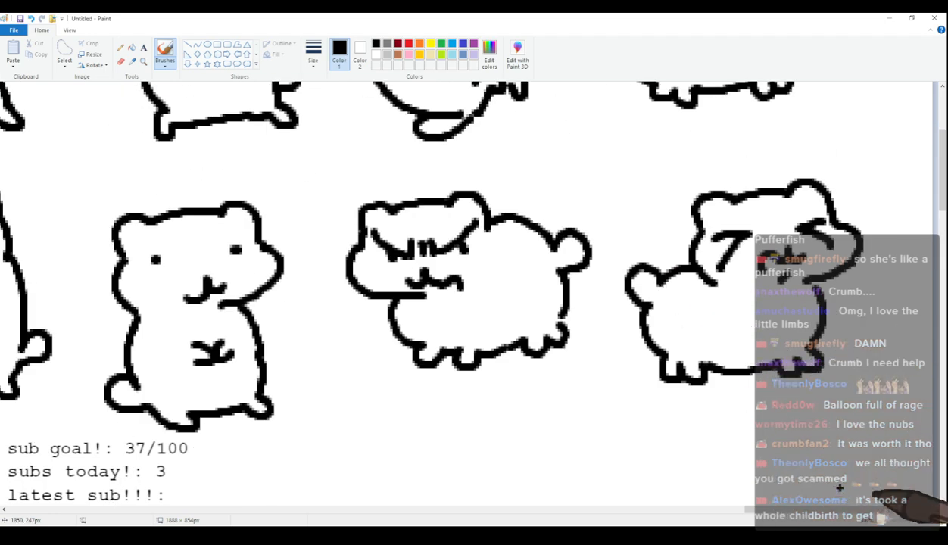
Draw the thirty-third cat's head outline with rounded ears and a wide cheek at the start of a new row.
left_click_drag(831, 512, 49, 510)
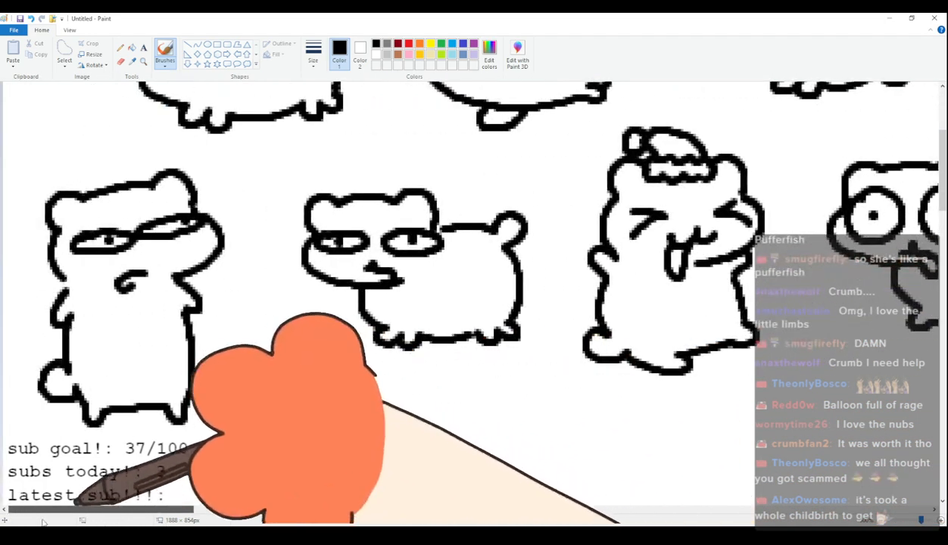
scroll(212, 387, "down", 4)
scroll(211, 387, "down", 2)
scroll(211, 387, "up", 2)
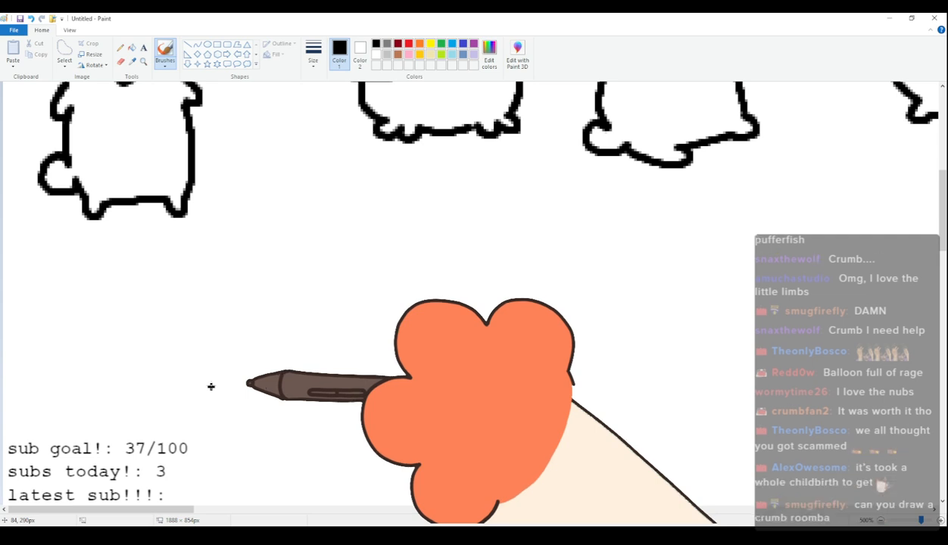
left_click_drag(97, 308, 126, 274)
key("ctrl+z")
mouse_move(85, 304)
left_mouse_down()
mouse_move(141, 270)
mouse_move(188, 276)
mouse_move(211, 266)
mouse_move(234, 301)
mouse_move(85, 324)
mouse_move(73, 351)
mouse_move(158, 374)
left_mouse_up()
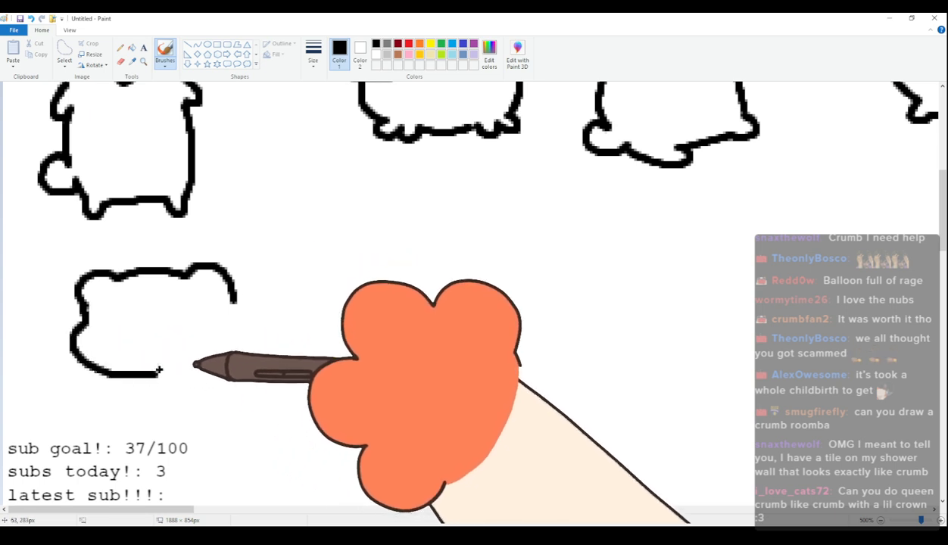
Draw the thirty-third cat's half-lidded oval eyes, small frown and round body with short legs and a round tail.
mouse_move(107, 312)
left_mouse_down()
mouse_move(154, 326)
mouse_move(89, 318)
mouse_move(112, 321)
left_mouse_up()
mouse_move(186, 308)
left_mouse_down()
mouse_move(186, 336)
mouse_move(225, 310)
mouse_move(200, 319)
left_mouse_up()
mouse_move(161, 353)
left_mouse_down()
mouse_move(154, 360)
mouse_move(194, 373)
left_mouse_up()
mouse_move(137, 376)
left_mouse_down()
mouse_move(200, 421)
mouse_move(284, 409)
left_mouse_up()
mouse_move(232, 282)
left_mouse_down()
mouse_move(282, 286)
mouse_move(306, 312)
mouse_move(329, 299)
mouse_move(335, 328)
mouse_move(318, 331)
mouse_move(324, 370)
mouse_move(285, 413)
mouse_move(315, 388)
left_mouse_up()
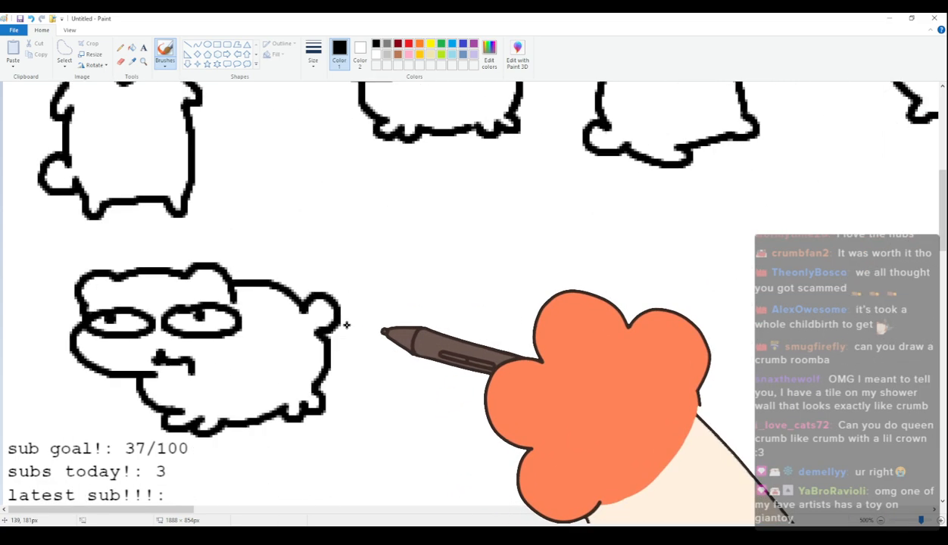
Draw the thirty-fourth cat's head beside it with rounded ears, a puffy cheek, dot eyes and a small curved mouth.
left_click_drag(147, 512, 190, 512)
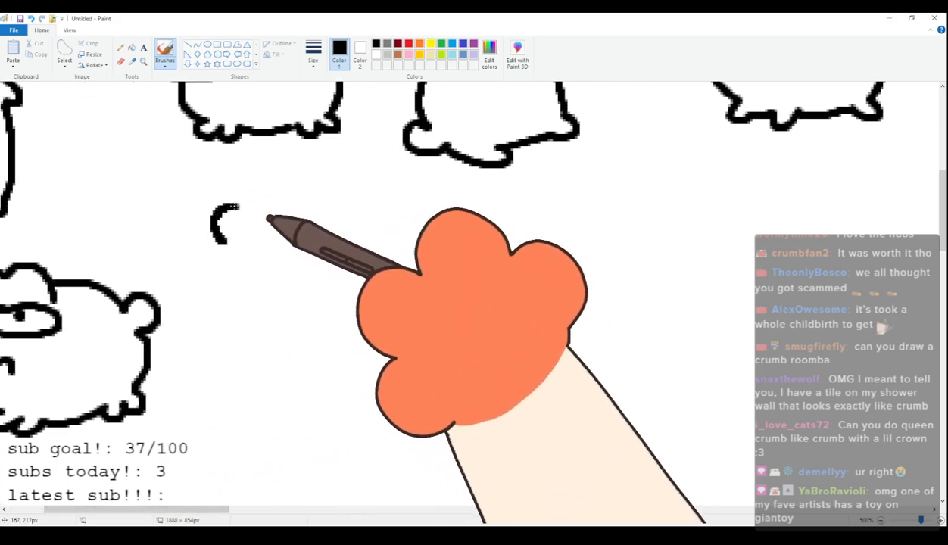
mouse_move(222, 246)
left_mouse_down()
mouse_move(245, 210)
mouse_move(324, 197)
mouse_move(360, 218)
mouse_move(383, 275)
left_mouse_up()
left_click(250, 250)
left_click(341, 231)
mouse_move(326, 268)
left_mouse_down()
mouse_move(296, 284)
mouse_move(297, 296)
left_mouse_up()
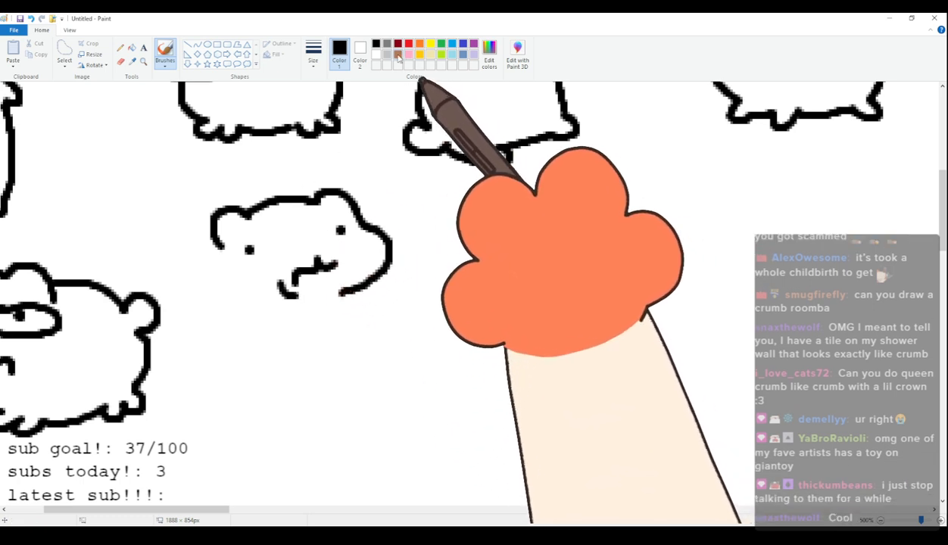
Add light-grey U-shaped marks under both of the thirty-fourth cat's eyes, then return to black and start its other cheek.
left_click(387, 55)
left_click_drag(244, 260, 264, 260)
left_click_drag(343, 238, 363, 238)
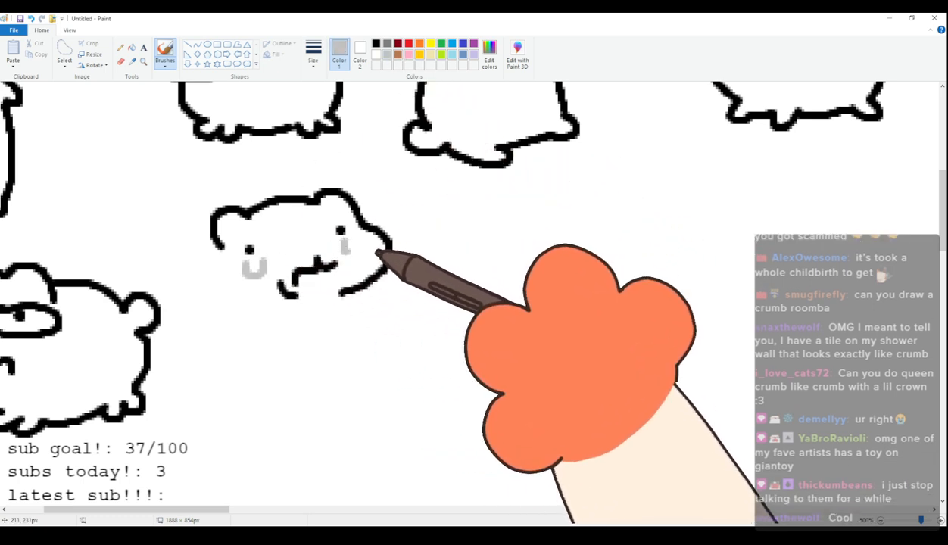
left_click(377, 44)
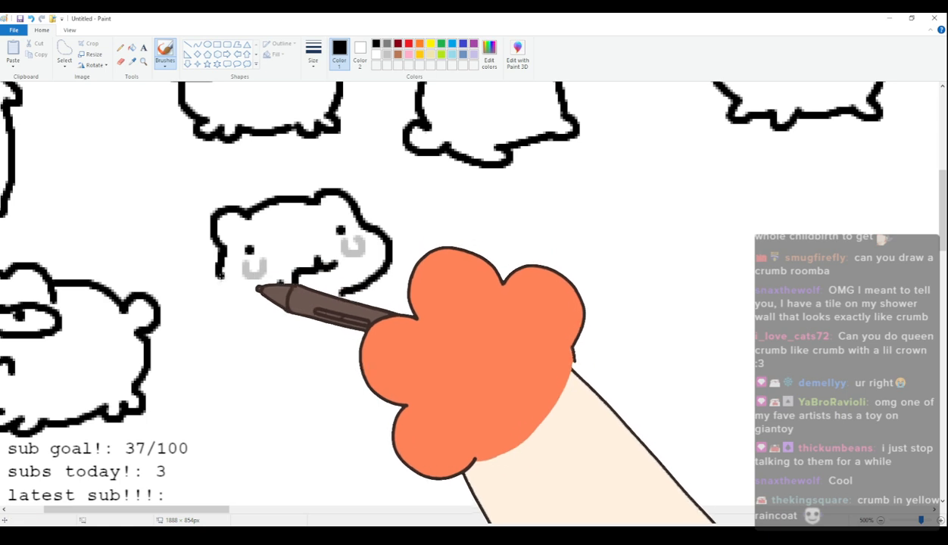
Draw the thirty-fourth cat's small paws held together and its upright body with short feet and a round tail.
mouse_move(291, 328)
left_mouse_down()
mouse_move(288, 351)
mouse_move(344, 356)
left_mouse_up()
key("ctrl+z")
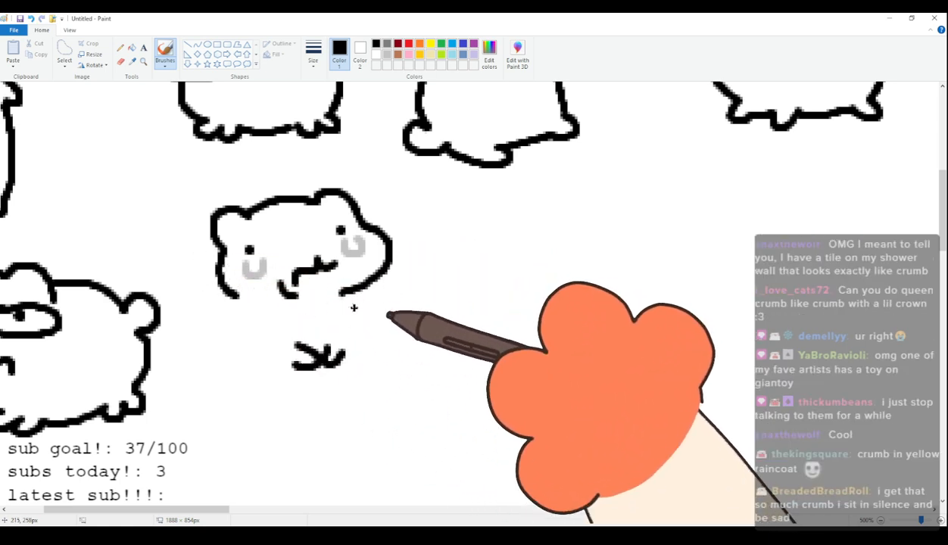
mouse_move(228, 302)
left_mouse_down()
mouse_move(221, 341)
mouse_move(252, 404)
mouse_move(229, 413)
mouse_move(252, 403)
mouse_move(231, 414)
mouse_move(261, 405)
mouse_move(324, 417)
mouse_move(353, 411)
mouse_move(355, 346)
left_mouse_up()
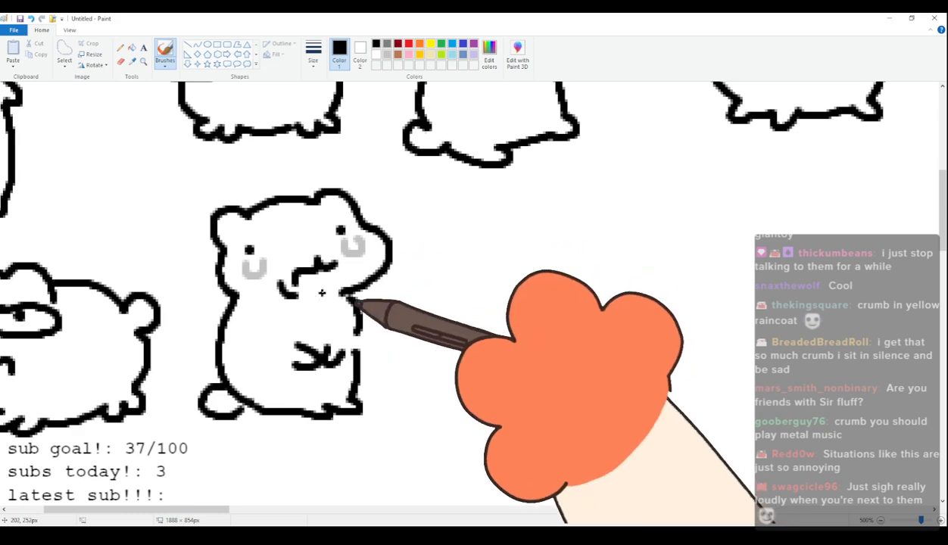
Hand-letter "[SIGH]" in black in the empty space beside the thirty-fourth cat.
mouse_move(207, 514)
left_mouse_down()
mouse_move(171, 513)
mouse_move(262, 510)
left_mouse_up()
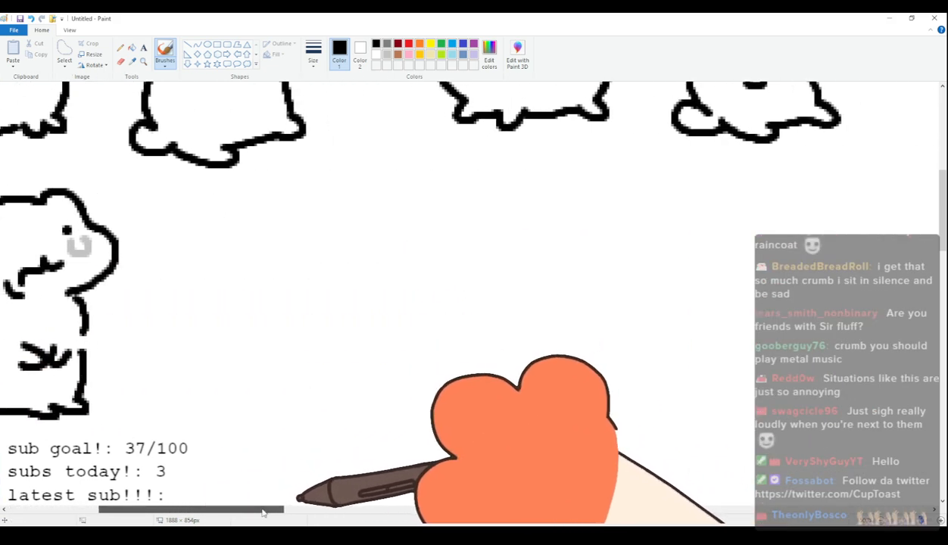
mouse_move(266, 228)
left_mouse_down()
mouse_move(235, 229)
mouse_move(277, 307)
left_mouse_up()
left_click_drag(294, 249, 259, 286)
left_click_drag(311, 244, 310, 291)
mouse_move(370, 252)
left_mouse_down()
mouse_move(354, 291)
mouse_move(356, 273)
left_mouse_up()
mouse_move(389, 244)
left_mouse_down()
mouse_move(392, 286)
mouse_move(420, 267)
left_mouse_up()
mouse_move(420, 244)
left_mouse_down()
mouse_move(421, 290)
mouse_move(456, 227)
left_mouse_up()
left_click_drag(456, 227, 458, 305)
left_click_drag(428, 308, 457, 307)
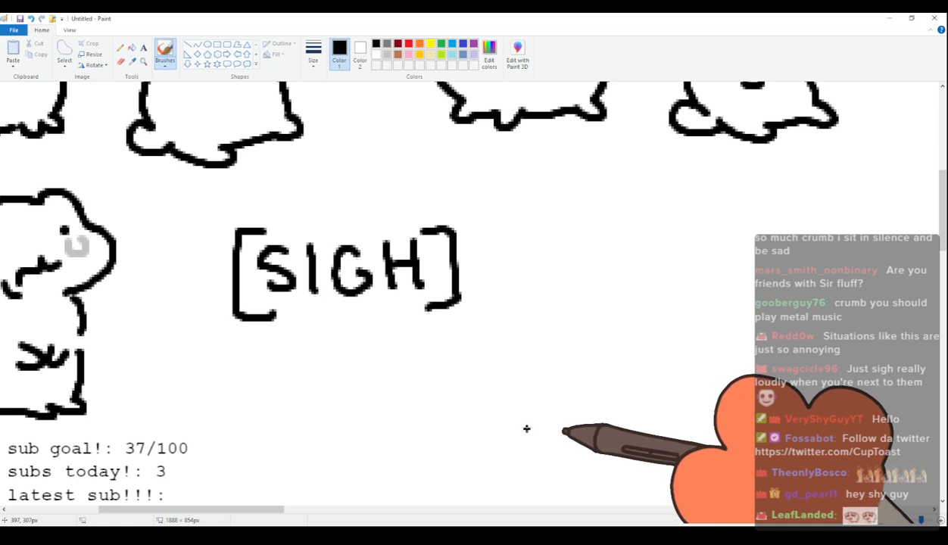
Undo the "[SIGH]" lettering beside the thirty-fourth cat.
key("ctrl+z")
key("ctrl+z")
key("ctrl+z")
key("ctrl+z")
key("ctrl+z")
key("ctrl+z")
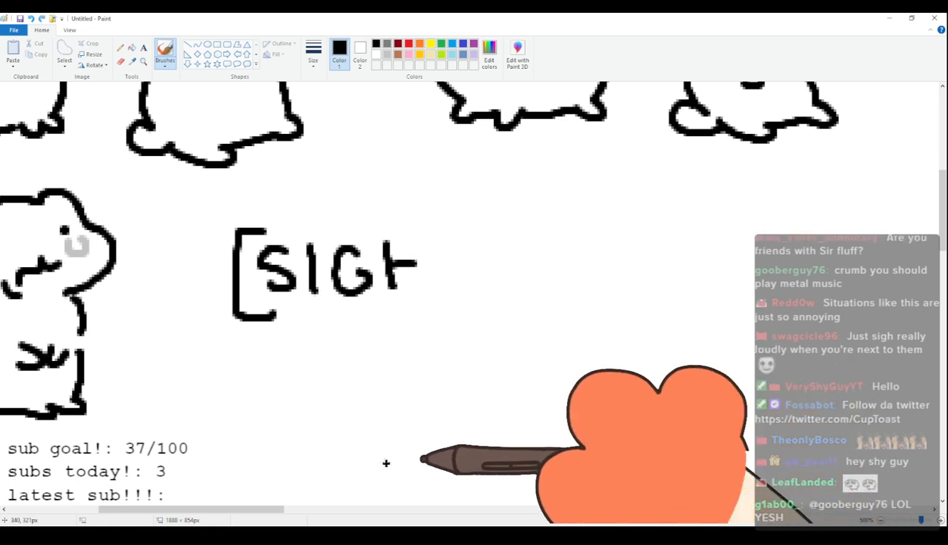
key("ctrl+z")
key("ctrl+z")
left_click_drag(276, 510, 215, 510)
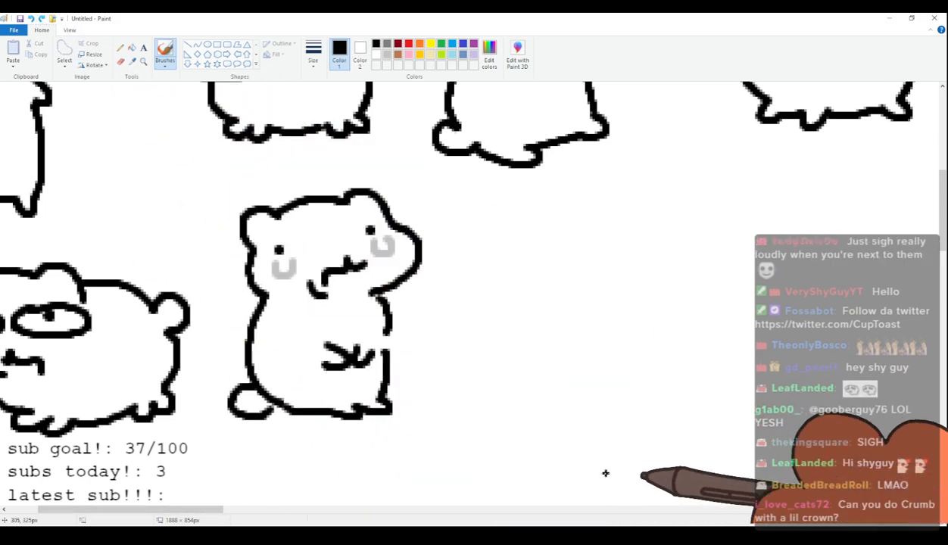
left_click_drag(209, 509, 270, 501)
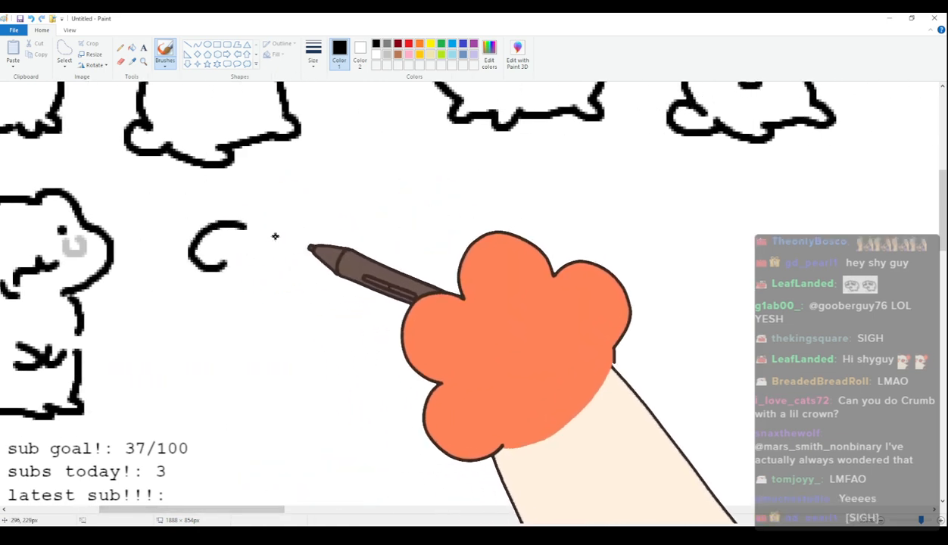
left_click_drag(227, 215, 231, 243)
mouse_move(306, 222)
left_mouse_down()
mouse_move(297, 220)
mouse_move(318, 250)
left_mouse_up()
key("ctrl+z")
key("ctrl+z")
Draw the thirty-fifth cat's flattened resting head with drooping ears, half-lidded oval eyes and a small frown.
left_click_drag(227, 217, 230, 250)
left_click_drag(318, 224, 312, 263)
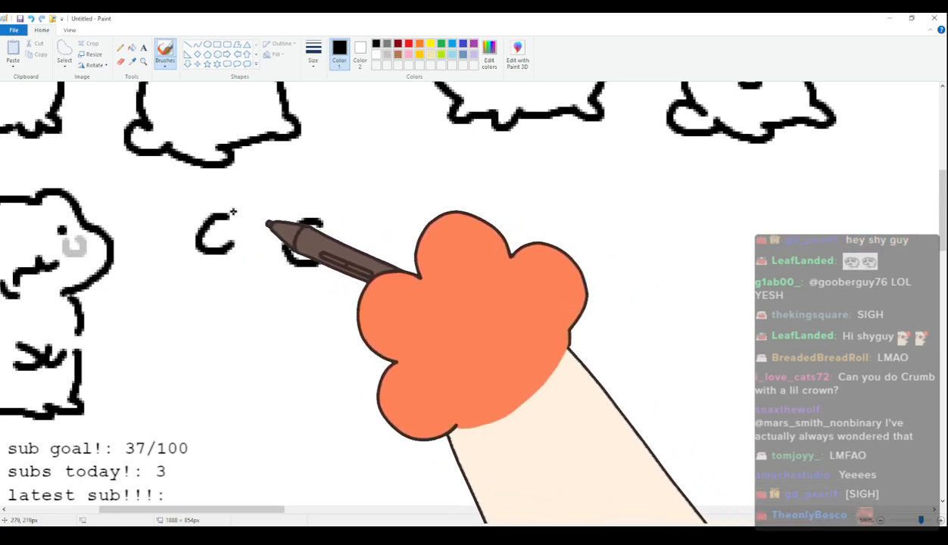
key("ctrl+z")
left_click_drag(228, 216, 334, 209)
left_click_drag(218, 254, 297, 310)
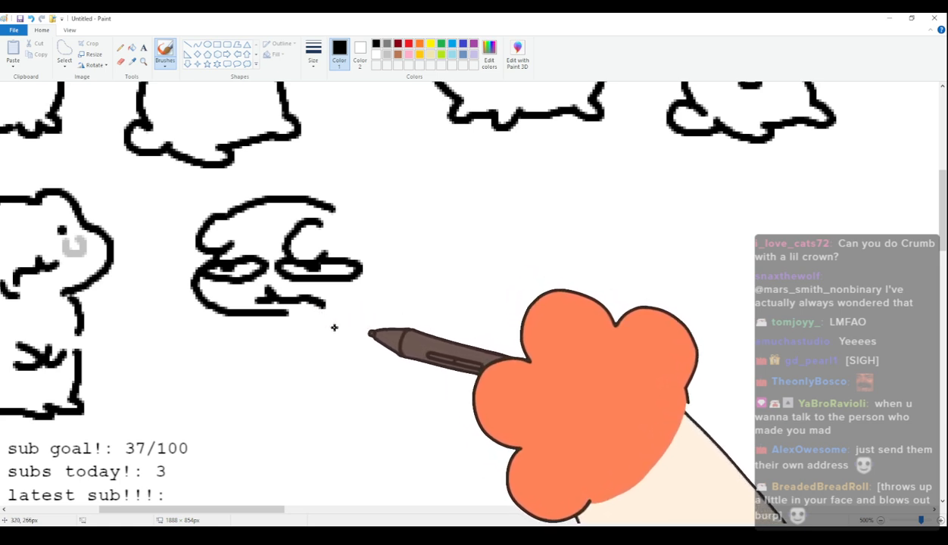
Draw the thirty-fifth cat's large rounded back, tucked paws along the ground and a small round tail.
mouse_move(310, 199)
left_mouse_down()
mouse_move(394, 183)
mouse_move(460, 219)
mouse_move(491, 291)
left_mouse_up()
key("ctrl+z")
mouse_move(476, 245)
left_mouse_down()
mouse_move(487, 277)
mouse_move(481, 305)
left_mouse_up()
mouse_move(333, 311)
left_mouse_down()
mouse_move(409, 308)
mouse_move(421, 294)
mouse_move(421, 305)
mouse_move(487, 291)
left_mouse_up()
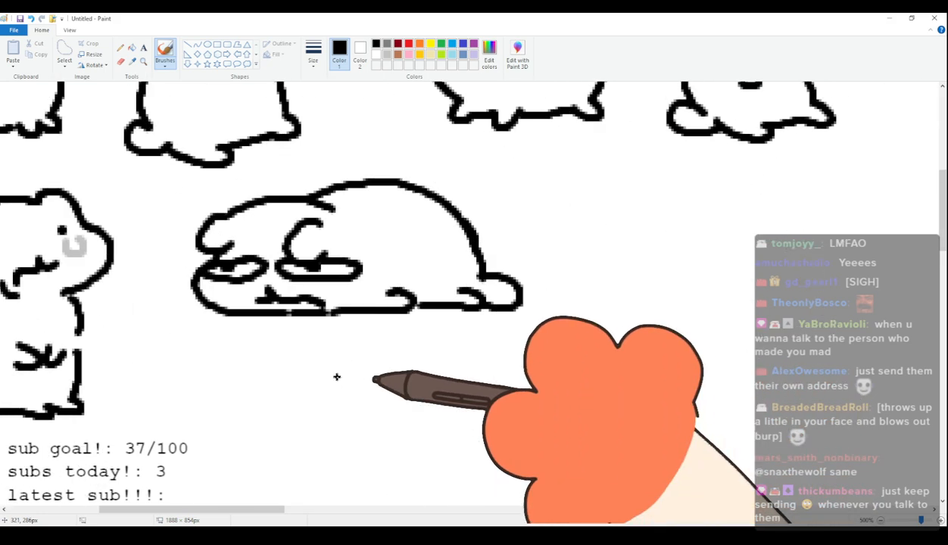
scroll(280, 379, "down", 3)
scroll(142, 376, "up", 3)
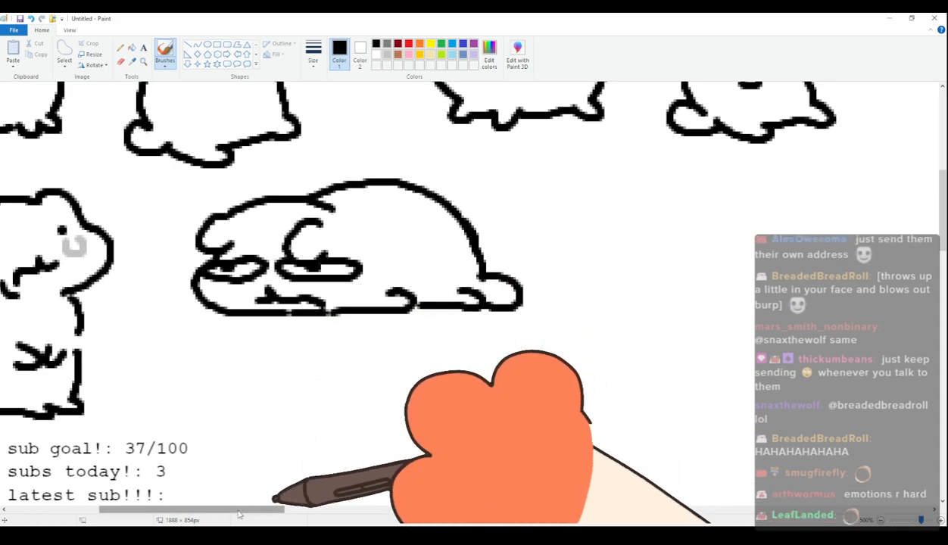
Draw the thirty-sixth cat's head with drooping ears, one puffy cheek, squeezed-shut eyes and a jagged mouth beside the lying cat.
left_click_drag(240, 509, 313, 512)
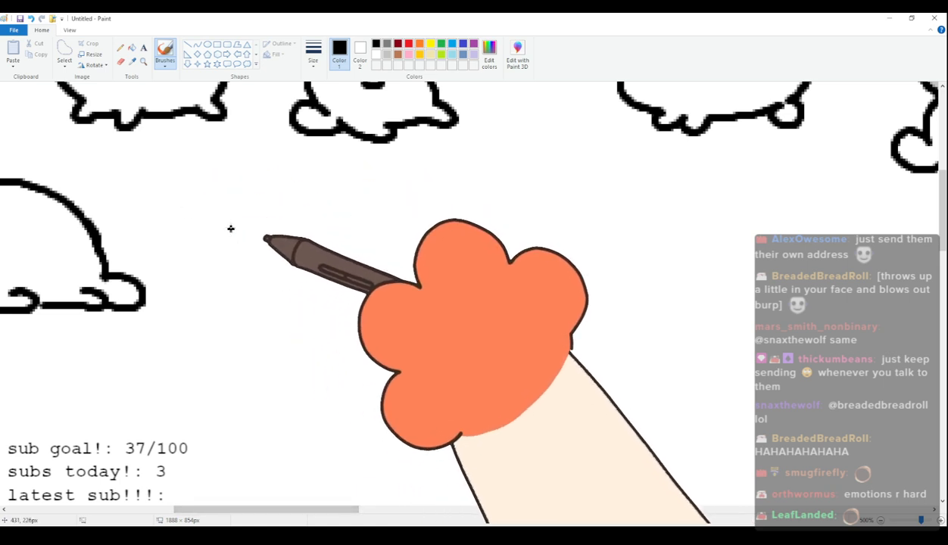
left_click_drag(237, 220, 242, 256)
mouse_move(237, 219)
left_mouse_down()
mouse_move(306, 197)
mouse_move(383, 216)
mouse_move(367, 236)
mouse_move(392, 259)
mouse_move(337, 306)
left_mouse_up()
mouse_move(255, 261)
left_mouse_down()
mouse_move(285, 251)
mouse_move(264, 289)
left_mouse_up()
left_click_drag(360, 242, 372, 268)
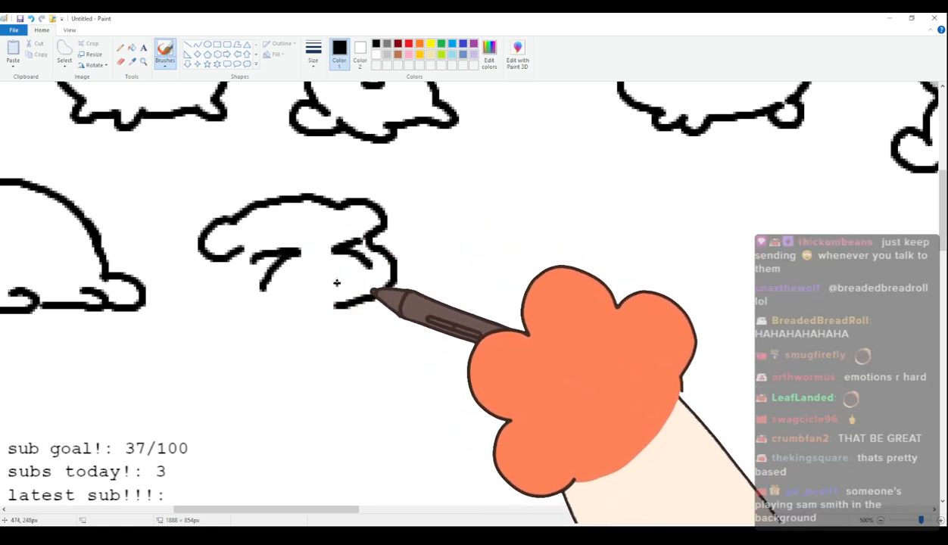
mouse_move(339, 287)
left_mouse_down()
mouse_move(321, 275)
mouse_move(295, 287)
mouse_move(301, 305)
left_mouse_up()
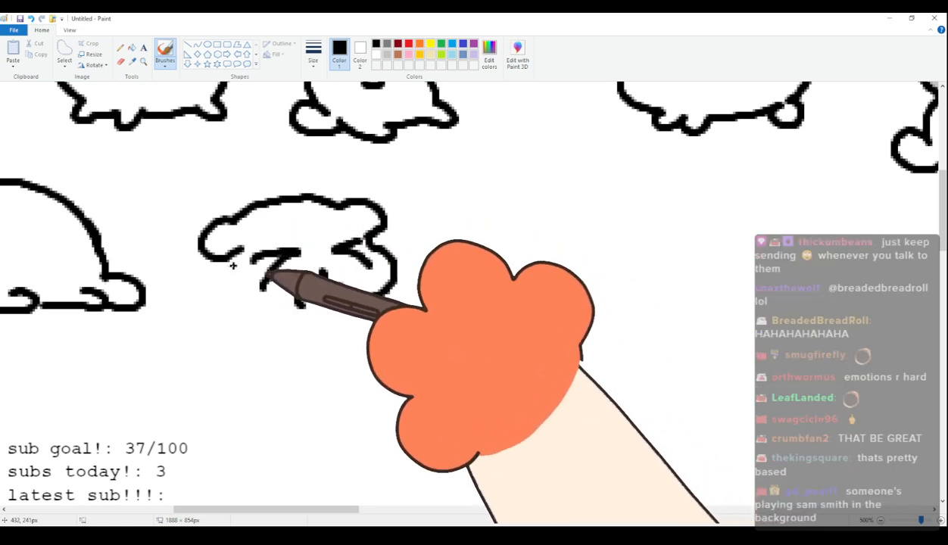
Draw the thirty-sixth cat's other cheek and two small curled paws raised in front of its chest.
mouse_move(226, 260)
left_mouse_down()
mouse_move(293, 345)
mouse_move(306, 323)
mouse_move(288, 344)
left_mouse_up()
key("ctrl+z")
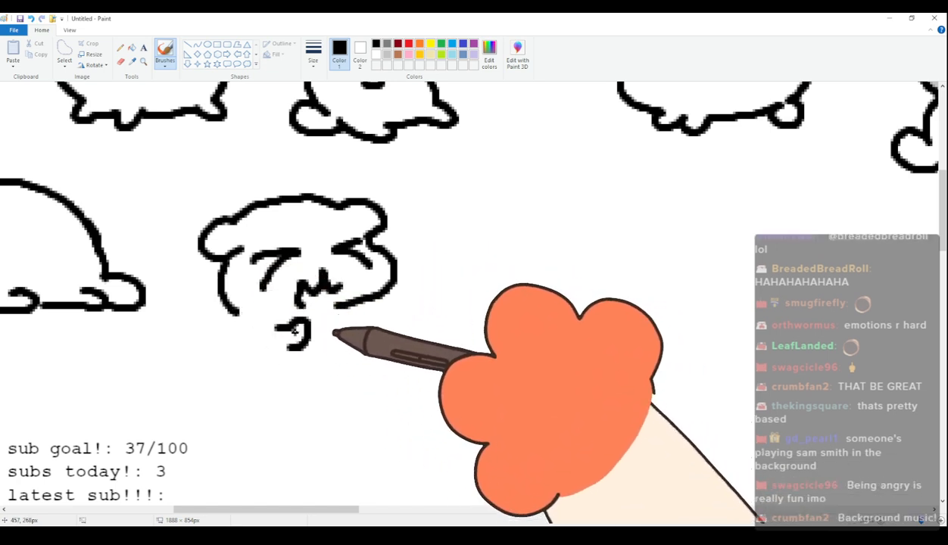
left_click_drag(373, 321, 333, 361)
Add light-grey curved movement marks below the thirty-sixth cat's paws and a grey crosshatched mark beside them.
left_click(388, 55)
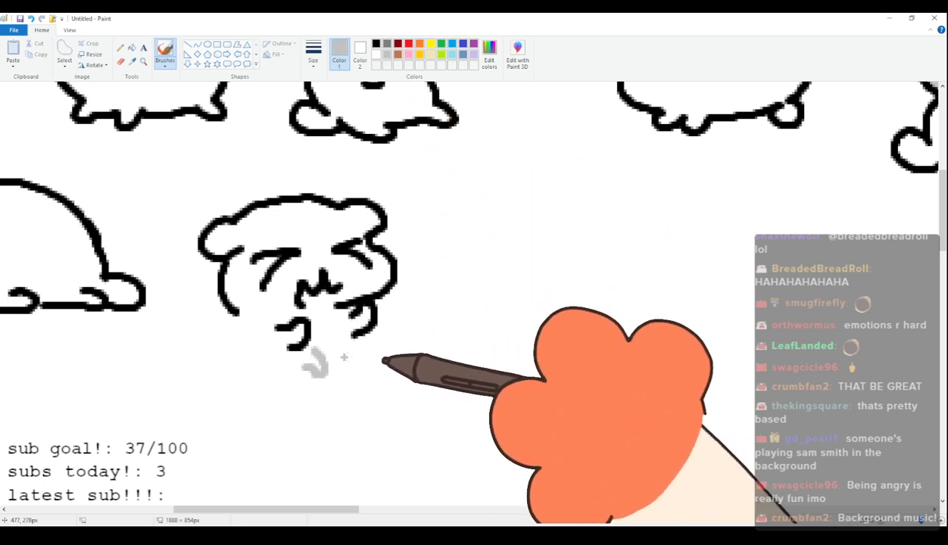
left_click_drag(390, 357, 370, 364)
left_click_drag(424, 297, 430, 347)
left_click_drag(399, 327, 454, 303)
left_click_drag(404, 349, 460, 320)
Draw the thirty-sixth cat's black upright body with feet and tail, and add light-grey curved marks under its eyes and around its head.
left_click(376, 44)
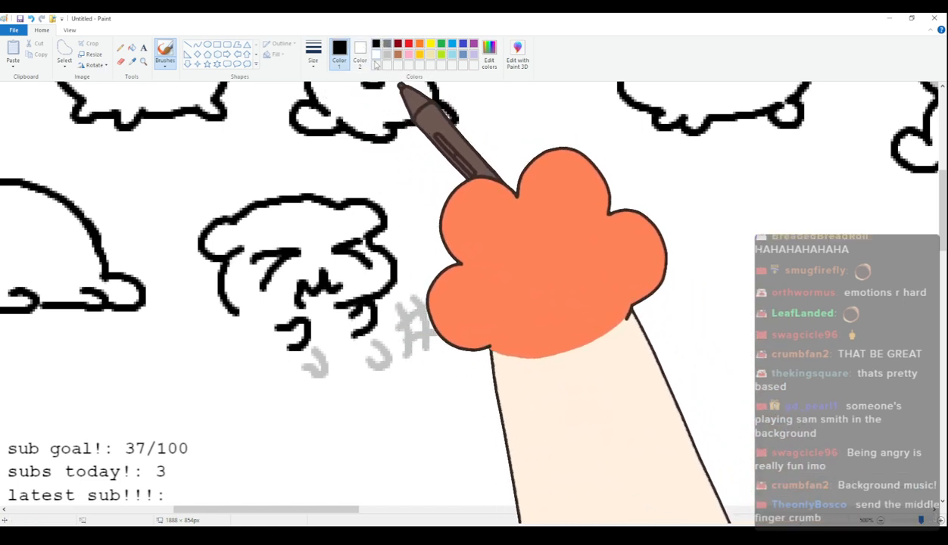
mouse_move(227, 319)
left_mouse_down()
mouse_move(240, 416)
mouse_move(305, 421)
mouse_move(387, 410)
mouse_move(368, 376)
left_mouse_up()
left_click(387, 54)
mouse_move(258, 279)
left_mouse_down()
mouse_move(279, 304)
mouse_move(283, 285)
left_mouse_up()
mouse_move(354, 268)
left_mouse_down()
mouse_move(364, 284)
mouse_move(369, 271)
left_mouse_up()
left_click_drag(399, 232, 413, 270)
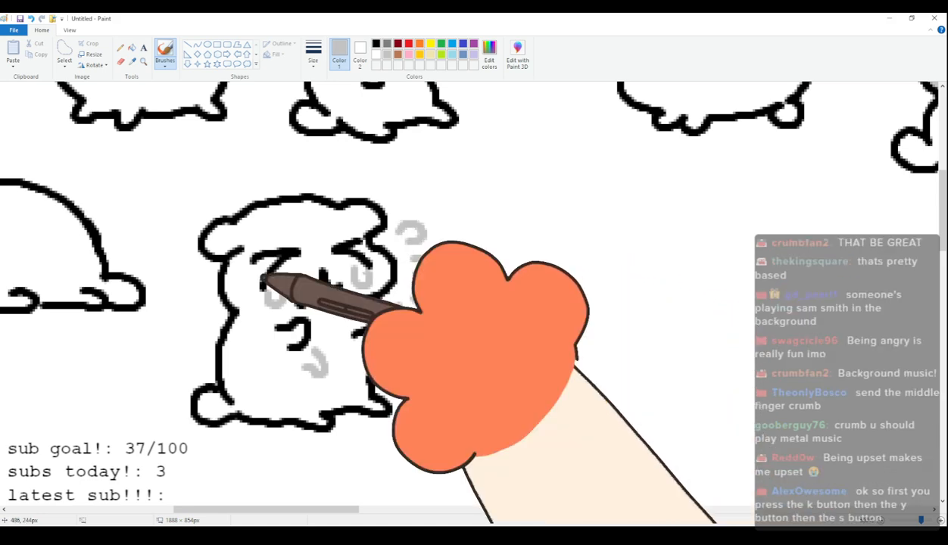
left_click_drag(200, 268, 192, 328)
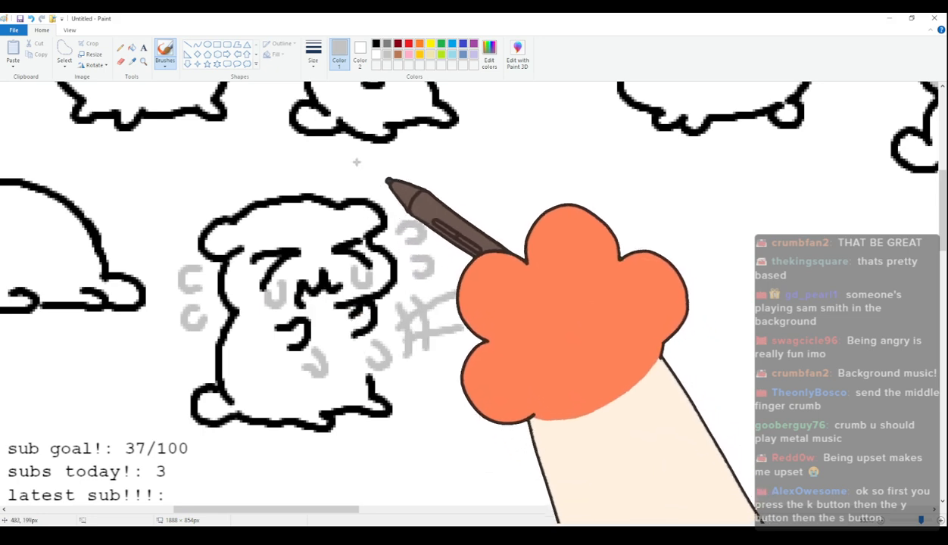
left_click(376, 44)
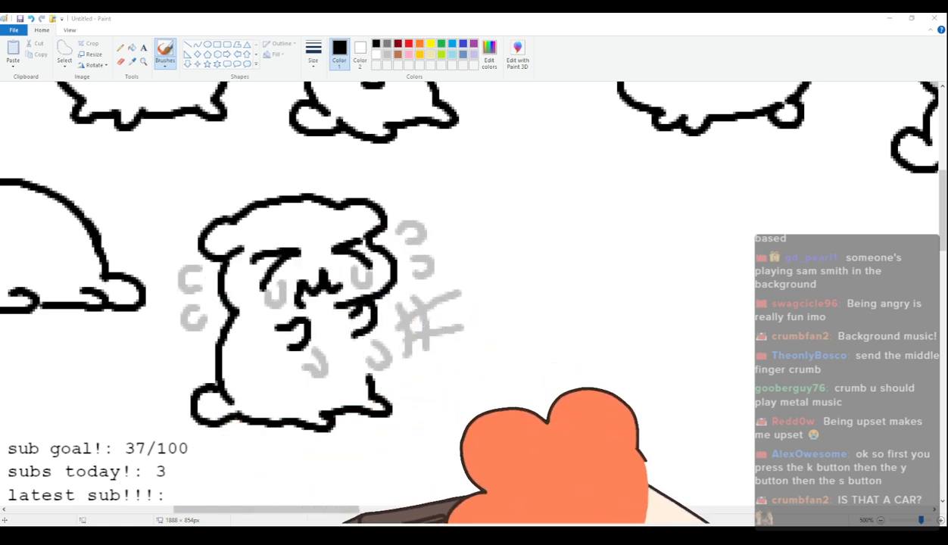
Draw the thirty-seventh cat's black head with drooping ears, glaring slanted eyes, a wrinkled brow and a frowning mouth beside the upset cat.
left_click_drag(318, 510, 335, 509)
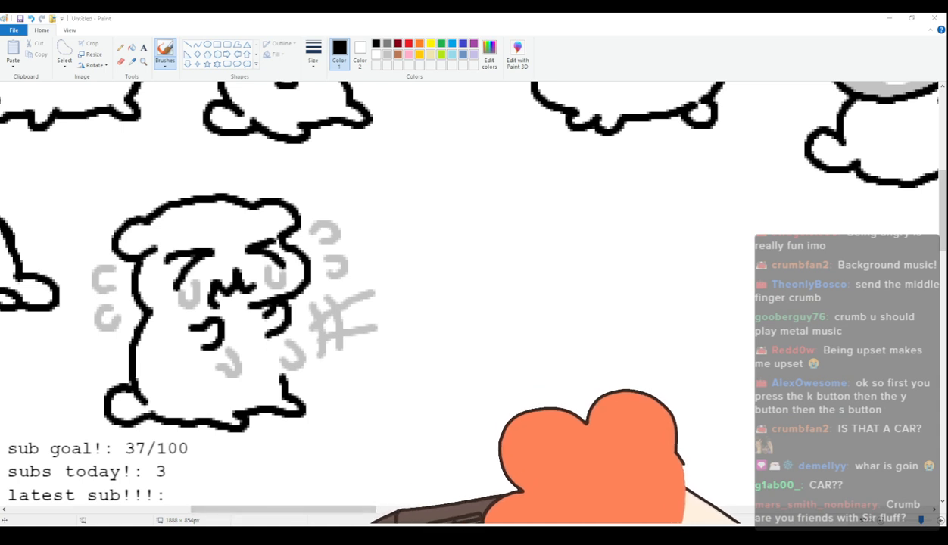
left_click_drag(338, 510, 356, 510)
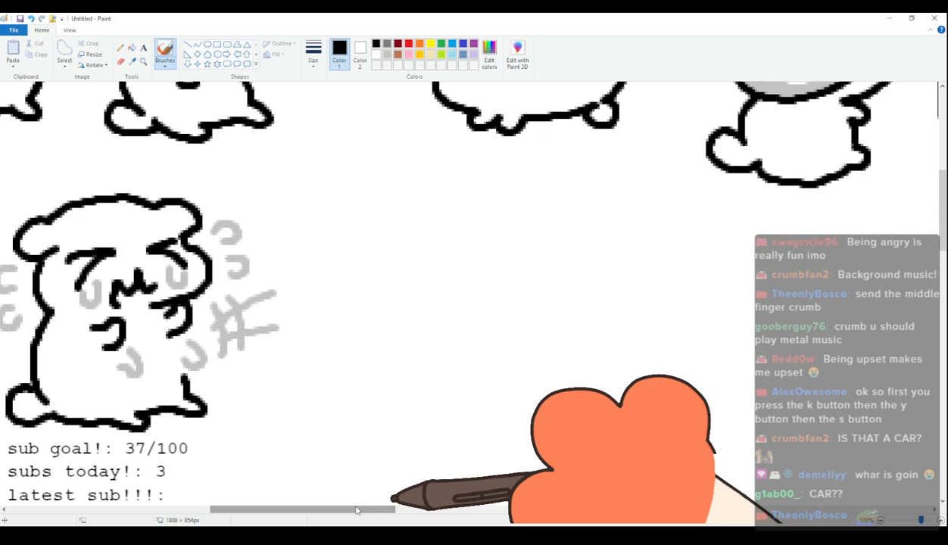
left_click_drag(375, 510, 393, 516)
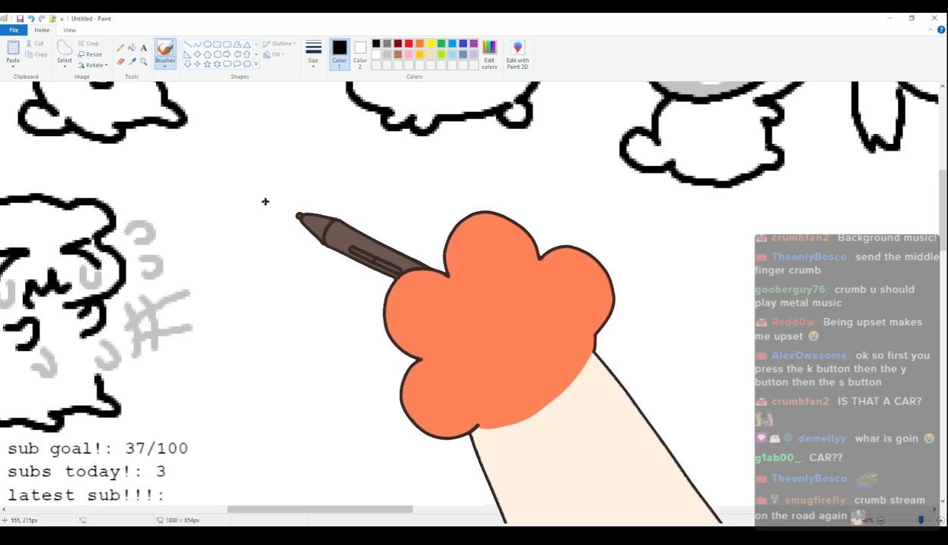
left_click_drag(269, 200, 275, 258)
mouse_move(270, 202)
left_mouse_down()
mouse_move(389, 187)
mouse_move(391, 224)
left_mouse_up()
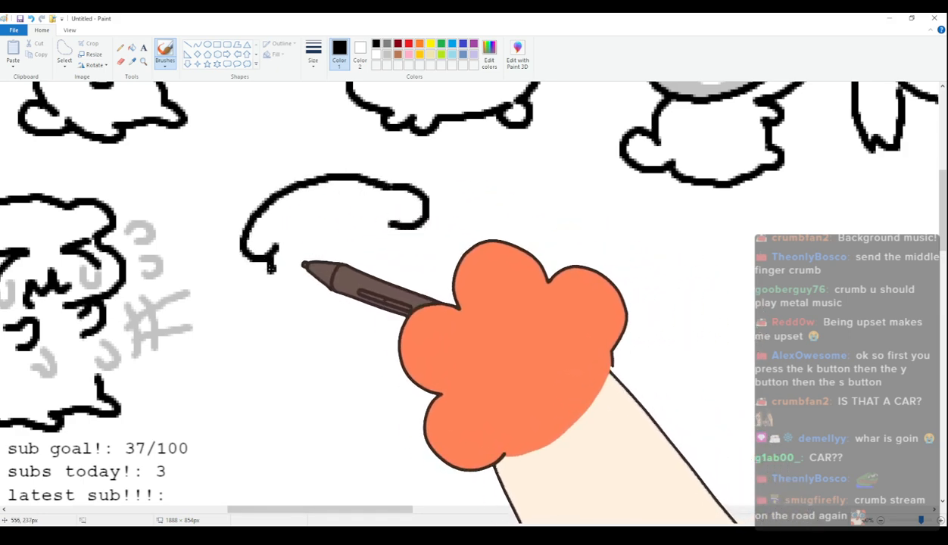
left_click_drag(273, 259, 357, 294)
mouse_move(271, 251)
left_mouse_down()
mouse_move(327, 256)
mouse_move(333, 246)
mouse_move(327, 261)
mouse_move(382, 210)
left_mouse_up()
key("ctrl+z")
mouse_move(338, 247)
left_mouse_down()
mouse_move(345, 255)
mouse_move(305, 269)
mouse_move(363, 273)
left_mouse_up()
Draw the thirty-seventh cat's round body with stubby feet and a raised tail behind its ear.
left_click_drag(303, 311, 342, 338)
key("ctrl+z")
mouse_move(306, 307)
left_mouse_down()
mouse_move(350, 338)
mouse_move(345, 347)
mouse_move(399, 334)
mouse_move(427, 340)
mouse_move(440, 312)
left_mouse_up()
mouse_move(430, 206)
left_mouse_down()
mouse_move(461, 191)
mouse_move(447, 207)
mouse_move(422, 182)
mouse_move(448, 204)
mouse_move(469, 295)
mouse_move(435, 319)
left_mouse_up()
key("ctrl+z")
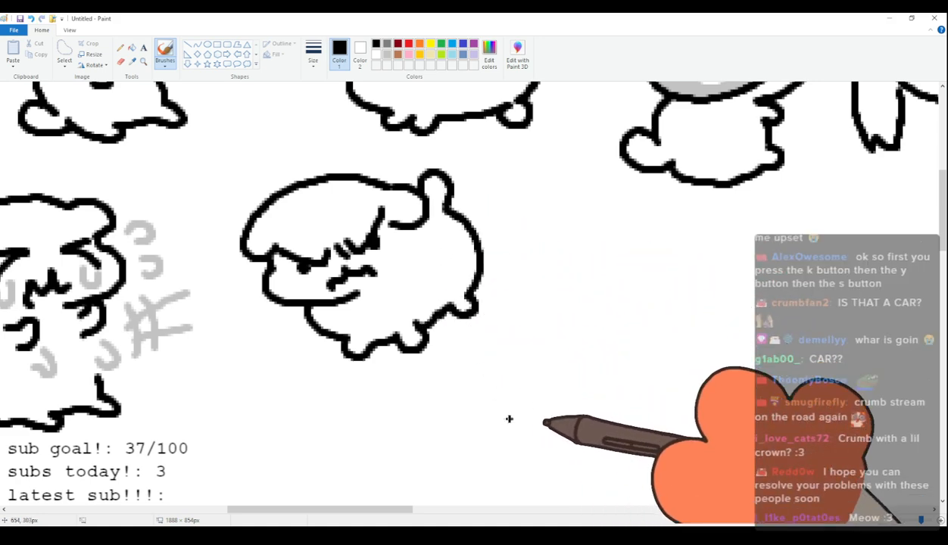
scroll(431, 303, "up", 3)
scroll(430, 303, "down", 3)
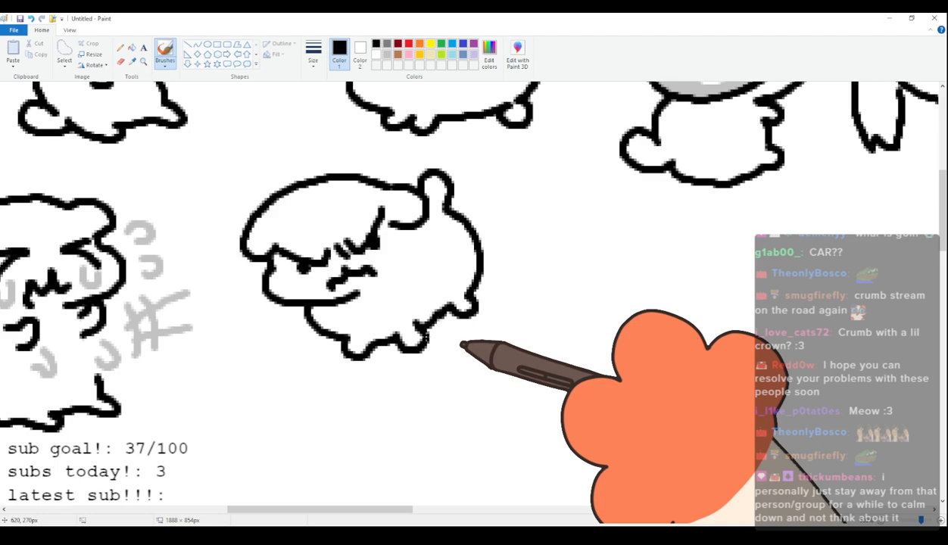
scroll(447, 333, "up", 2)
scroll(440, 290, "down", 4)
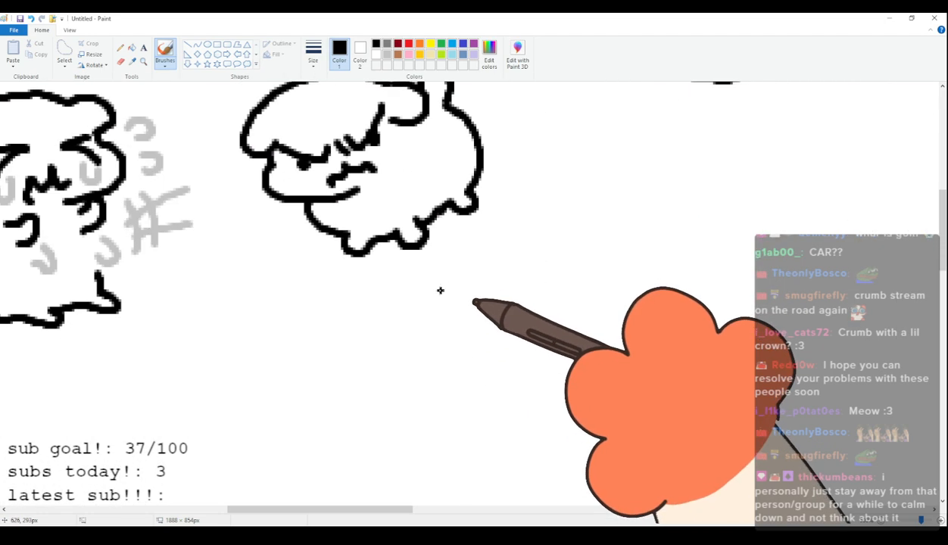
scroll(432, 318, "up", 3)
scroll(390, 341, "down", 4)
Draw the thirty-eighth cat's side-facing head top and puffy muzzle with squeezed-shut eyes, brow wrinkles and a jagged mouth beside the grumpy cat.
left_click_drag(351, 510, 429, 512)
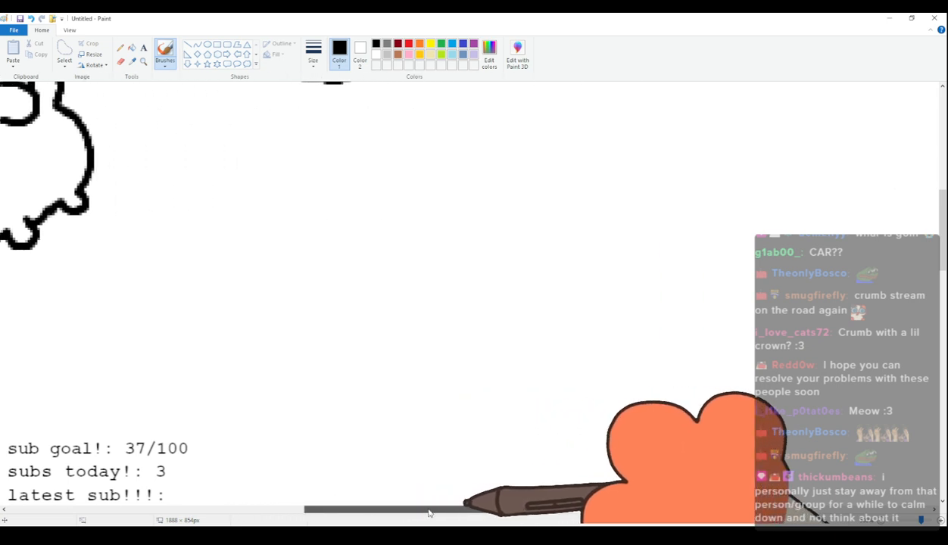
scroll(424, 470, "up", 2)
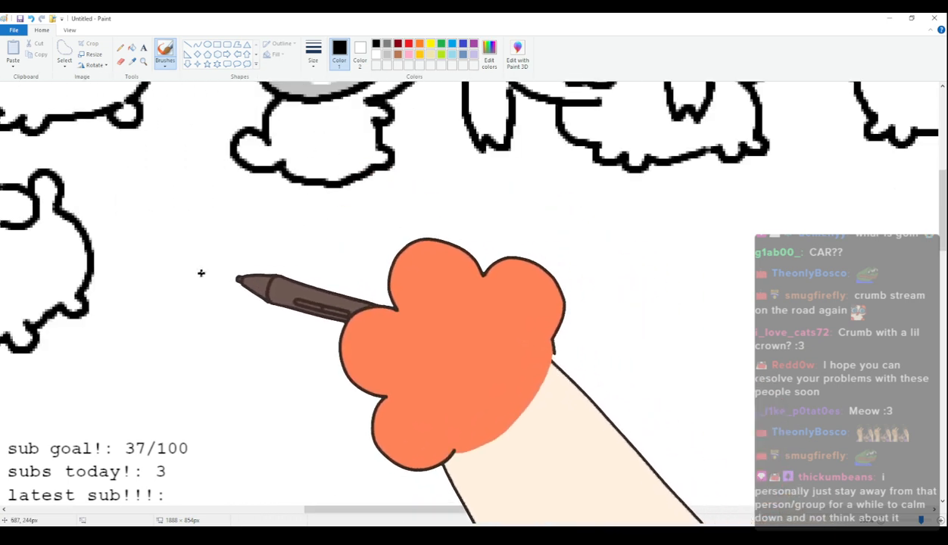
mouse_move(218, 255)
left_mouse_down()
mouse_move(275, 243)
mouse_move(328, 285)
mouse_move(311, 343)
left_mouse_up()
mouse_move(262, 296)
left_mouse_down()
mouse_move(302, 293)
mouse_move(267, 335)
mouse_move(306, 305)
mouse_move(270, 338)
mouse_move(307, 280)
left_mouse_up()
key("ctrl+z")
mouse_move(297, 274)
left_mouse_down()
mouse_move(318, 281)
mouse_move(312, 290)
left_mouse_up()
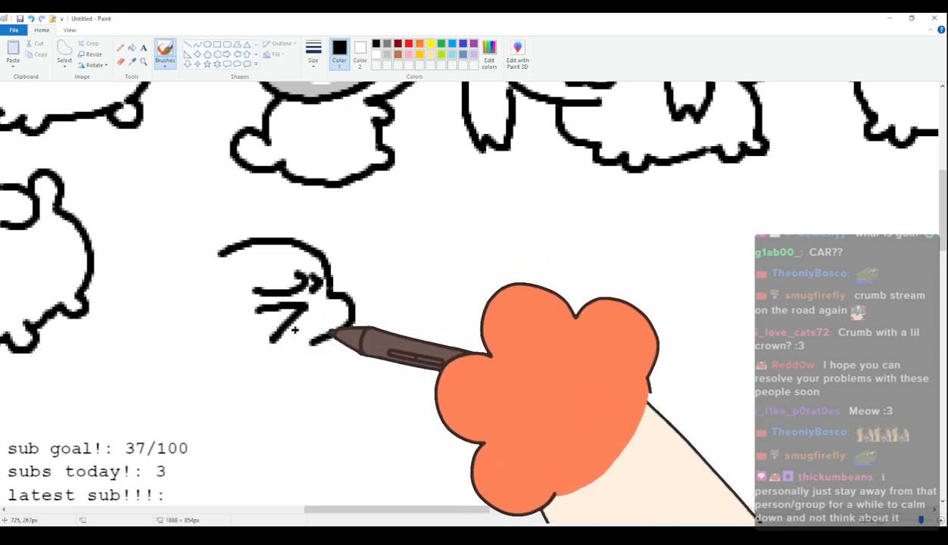
left_click_drag(333, 329, 297, 345)
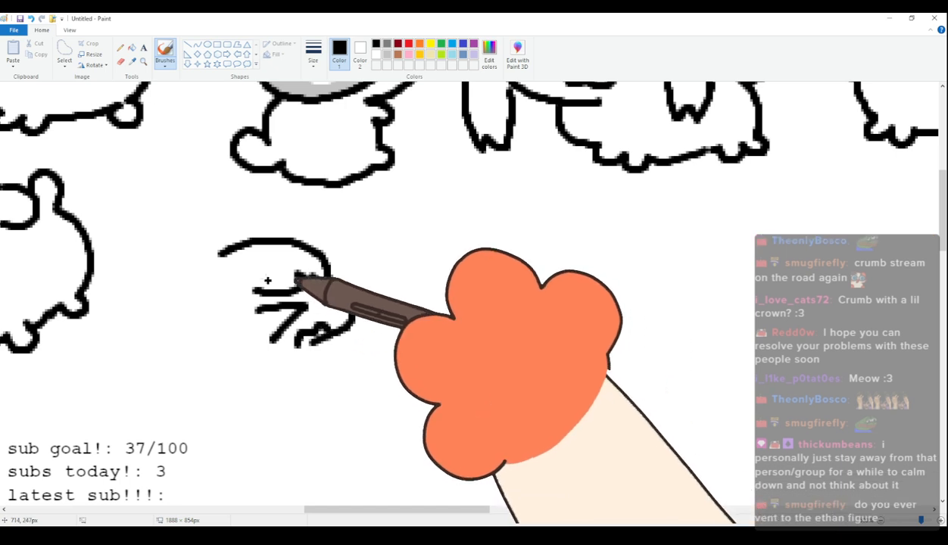
Add two drooping ears and the back of the neck to the thirty-eighth cat, plus a curled paw below its chin.
mouse_move(223, 253)
left_mouse_down()
mouse_move(199, 283)
mouse_move(203, 323)
left_mouse_up()
left_click_drag(214, 259, 183, 284)
left_click_drag(203, 324, 221, 366)
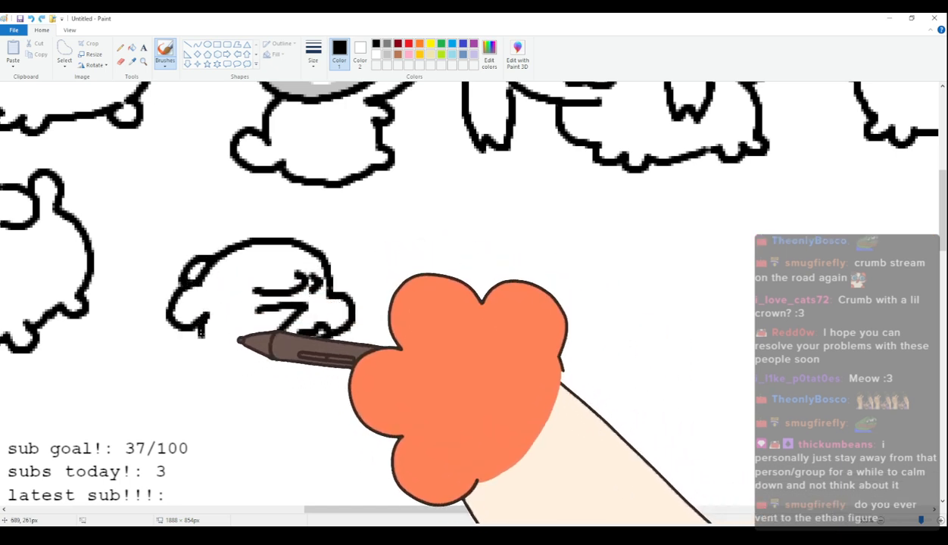
left_click_drag(315, 358, 319, 375)
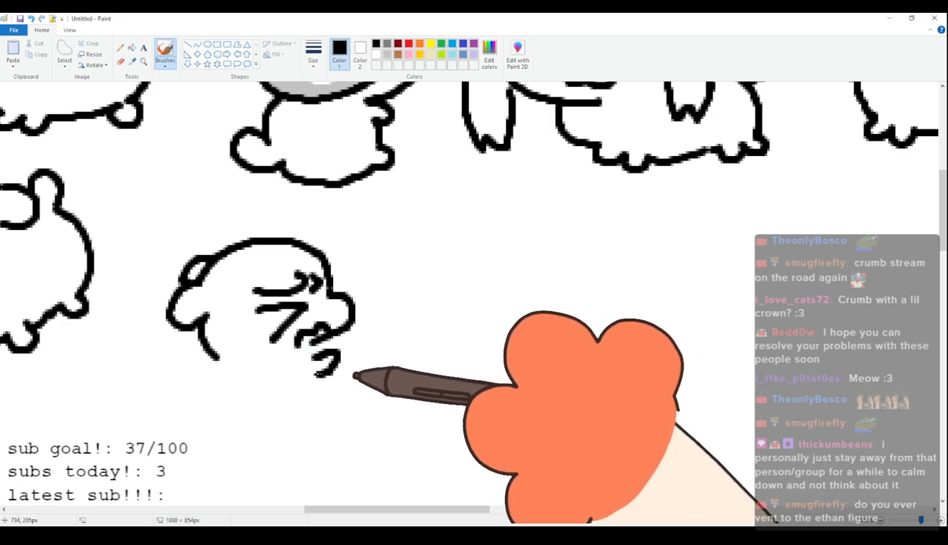
Draw the thirty-eighth cat's upright body with a rounded tail at the back and small feet.
mouse_move(217, 358)
left_mouse_down()
mouse_move(202, 425)
mouse_move(173, 437)
mouse_move(229, 455)
mouse_move(192, 459)
mouse_move(354, 459)
left_mouse_up()
key("ctrl+z")
key("ctrl+z")
left_click_drag(233, 450, 331, 449)
left_click_drag(319, 389, 328, 421)
Add a light-grey curved movement mark below the thirty-eighth cat's paw and a light-grey crosshatched mark beside it.
left_click(387, 55)
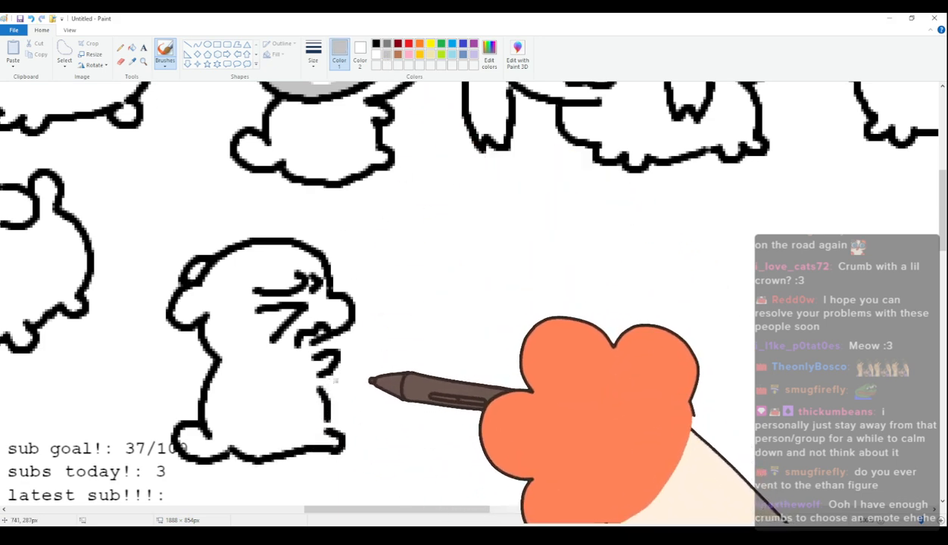
left_click_drag(339, 383, 333, 401)
mouse_move(358, 358)
left_mouse_down()
mouse_move(362, 399)
mouse_move(406, 373)
left_mouse_up()
left_click_drag(372, 345, 375, 409)
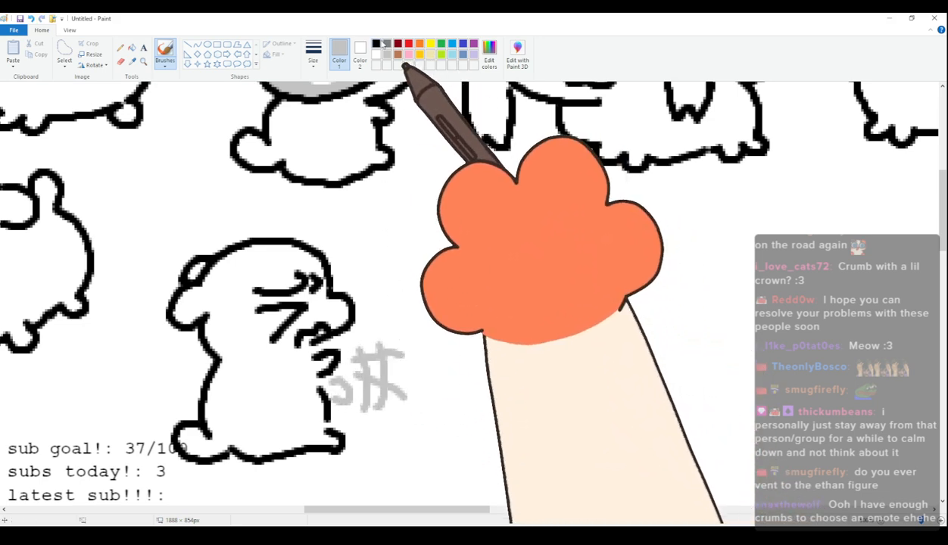
Switch back to black and draw the thirty-ninth cat's head outline with two ears and one large round eye with a dot pupil.
left_click(376, 44)
scroll(369, 182, "up", 3)
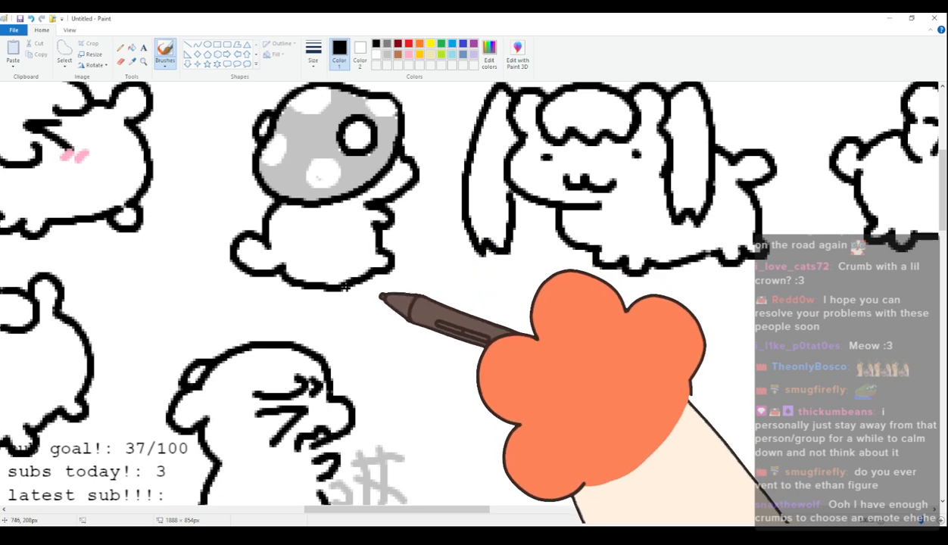
scroll(380, 455, "down", 5)
scroll(388, 514, "right", 3)
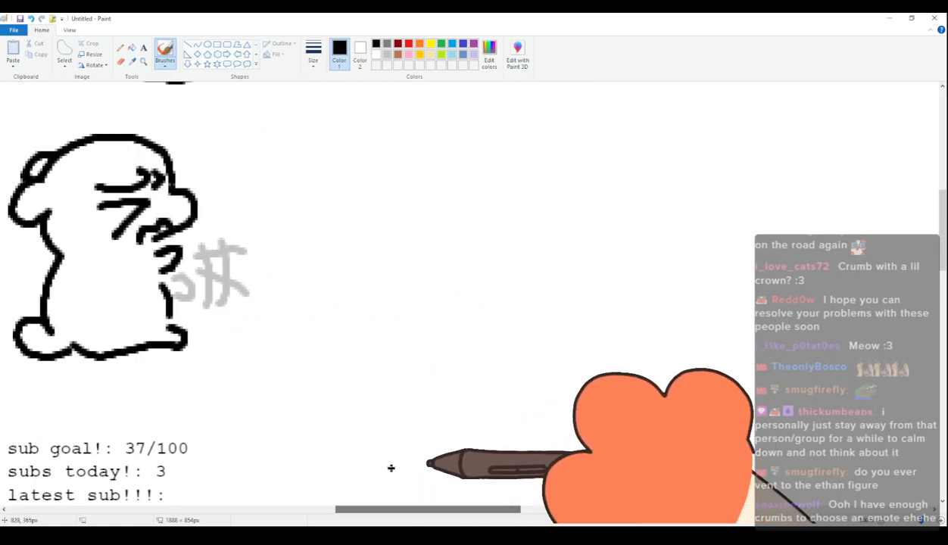
scroll(391, 468, "up", 3)
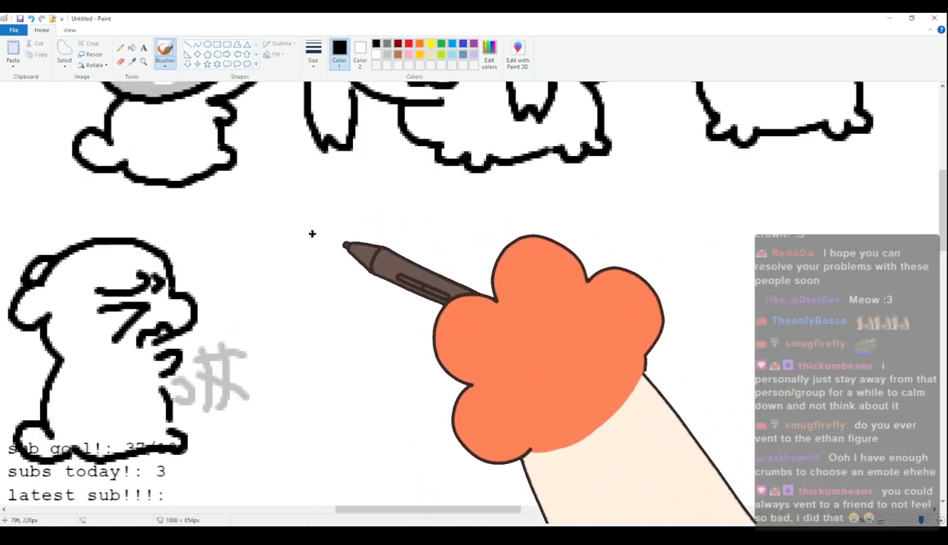
mouse_move(305, 269)
left_mouse_down()
mouse_move(310, 233)
mouse_move(402, 219)
mouse_move(445, 255)
left_mouse_up()
key("ctrl+z")
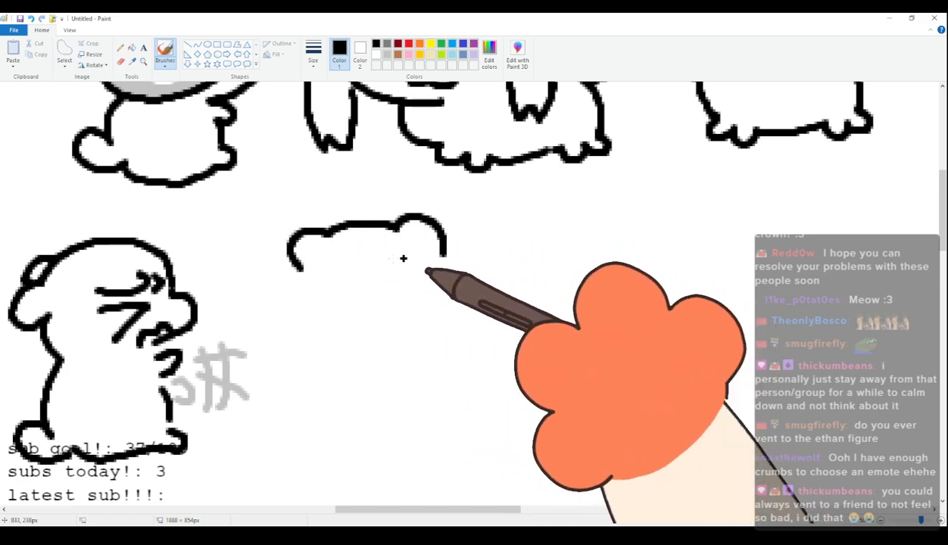
mouse_move(300, 266)
left_mouse_down()
mouse_move(295, 328)
mouse_move(388, 336)
mouse_move(366, 291)
mouse_move(304, 270)
left_mouse_up()
left_click(317, 281)
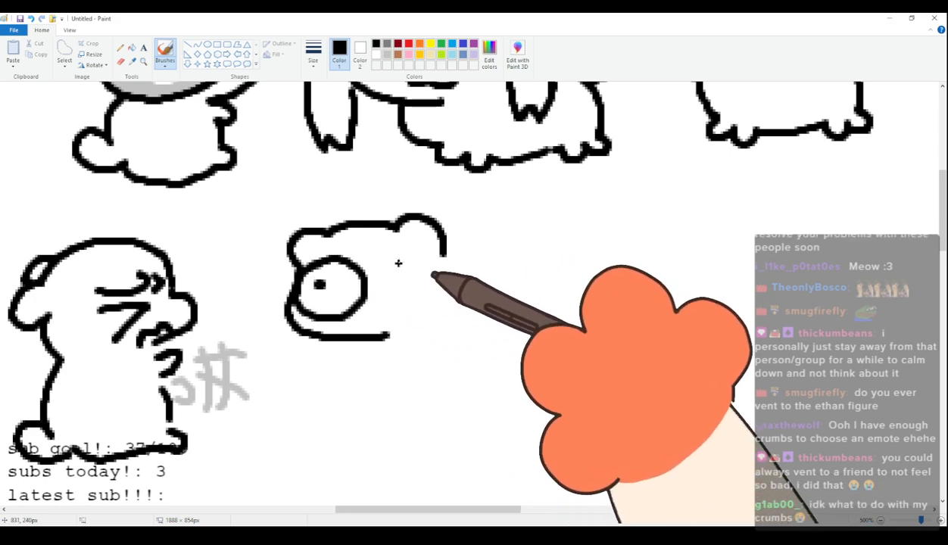
Draw the thirty-ninth cat's second large round eye with a dot pupil, inner ear lines, a furrowed brow and a frowning mouth.
left_click_drag(399, 250, 439, 257)
left_click(416, 275)
mouse_move(310, 236)
left_mouse_down()
mouse_move(342, 259)
mouse_move(412, 217)
left_mouse_up()
left_click_drag(361, 326, 412, 335)
left_click_drag(360, 241, 384, 244)
Draw the thirty-ninth cat's round body with stubby feet and a raised tail.
mouse_move(334, 345)
left_mouse_down()
mouse_move(371, 394)
mouse_move(457, 401)
mouse_move(491, 369)
left_mouse_up()
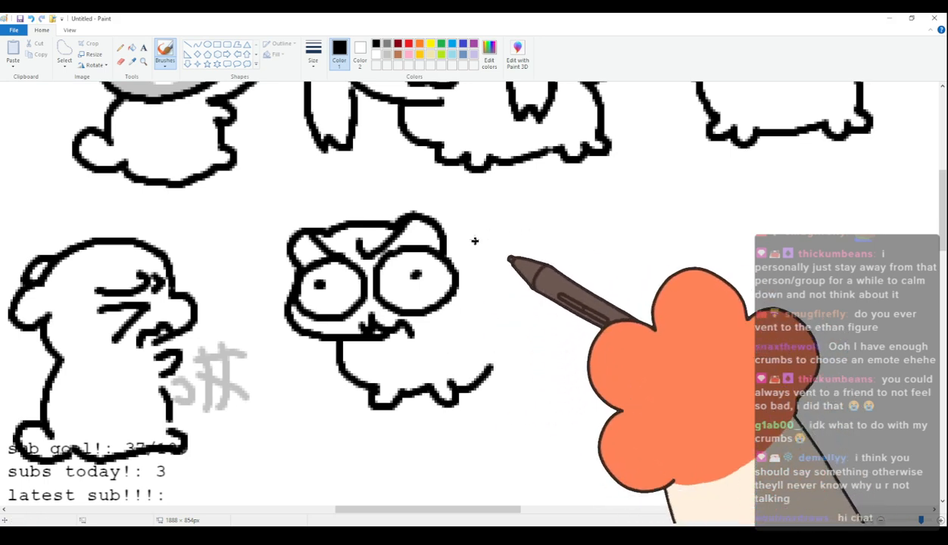
mouse_move(443, 237)
left_mouse_down()
mouse_move(499, 234)
mouse_move(487, 223)
mouse_move(514, 325)
left_mouse_up()
key("ctrl+z")
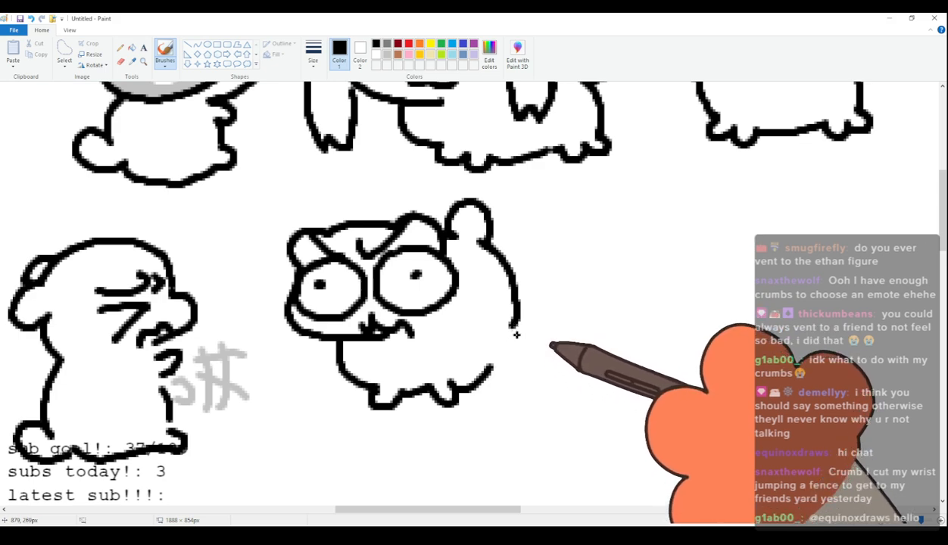
left_click_drag(513, 331, 532, 341)
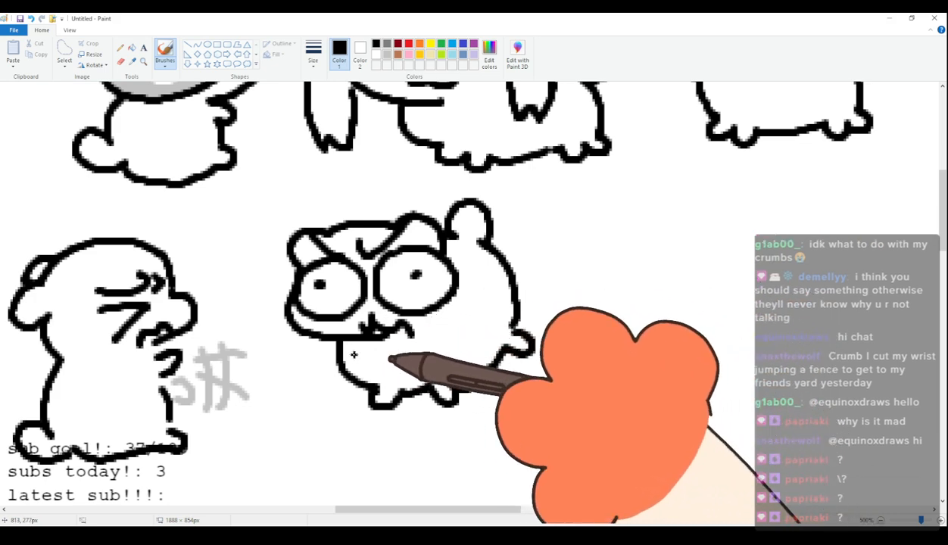
Draw the fortieth cat's head with two rounded ears and two narrow oval eyes with dot pupils beside the wide-eyed cat.
scroll(359, 360, "up", 3)
scroll(411, 448, "down", 6)
scroll(404, 500, "up", 3)
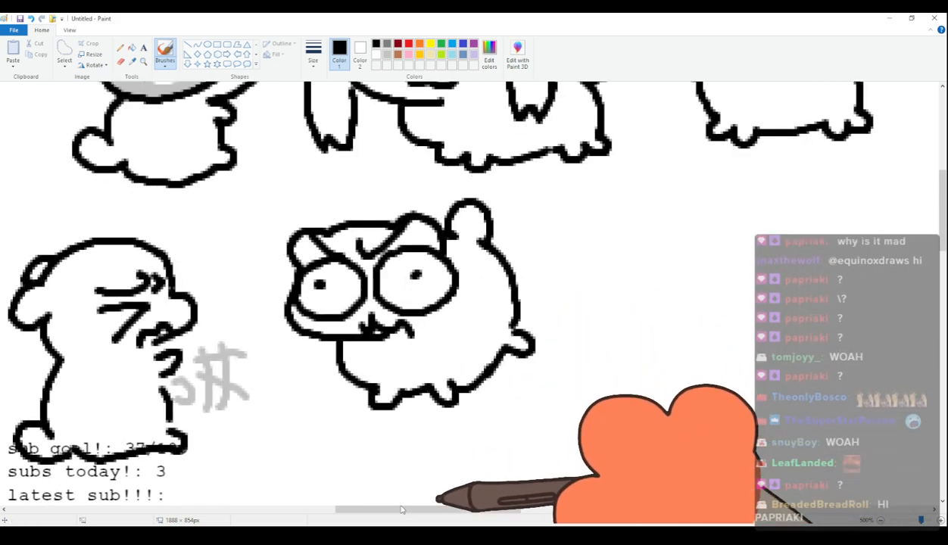
mouse_move(402, 512)
left_mouse_down()
mouse_move(482, 514)
mouse_move(466, 518)
left_mouse_up()
mouse_move(334, 274)
left_mouse_down()
mouse_move(348, 230)
mouse_move(432, 233)
mouse_move(330, 236)
mouse_move(446, 228)
mouse_move(478, 236)
mouse_move(479, 270)
left_mouse_up()
key("ctrl+z")
mouse_move(352, 267)
left_mouse_down()
mouse_move(312, 302)
mouse_move(374, 338)
mouse_move(350, 292)
mouse_move(380, 270)
mouse_move(347, 278)
left_mouse_up()
mouse_move(445, 263)
left_mouse_down()
mouse_move(459, 290)
mouse_move(433, 265)
left_mouse_up()
left_click(439, 275)
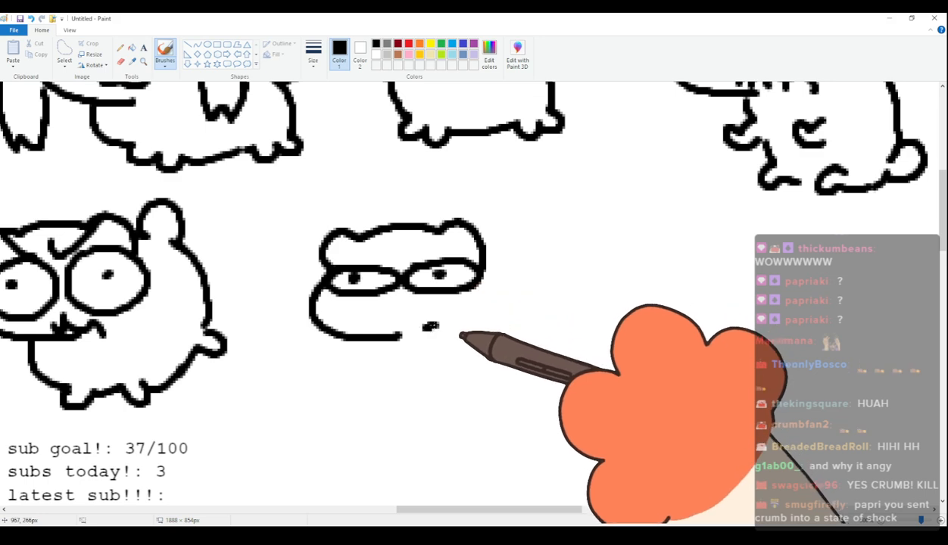
Draw the fortieth cat's curled paws and standing body with a curved back, small feet and a looped tail.
mouse_move(397, 338)
left_mouse_down()
mouse_move(390, 365)
mouse_move(446, 378)
left_mouse_up()
left_click_drag(482, 264, 526, 369)
mouse_move(400, 333)
left_mouse_down()
mouse_move(391, 409)
mouse_move(424, 436)
mouse_move(512, 424)
left_mouse_up()
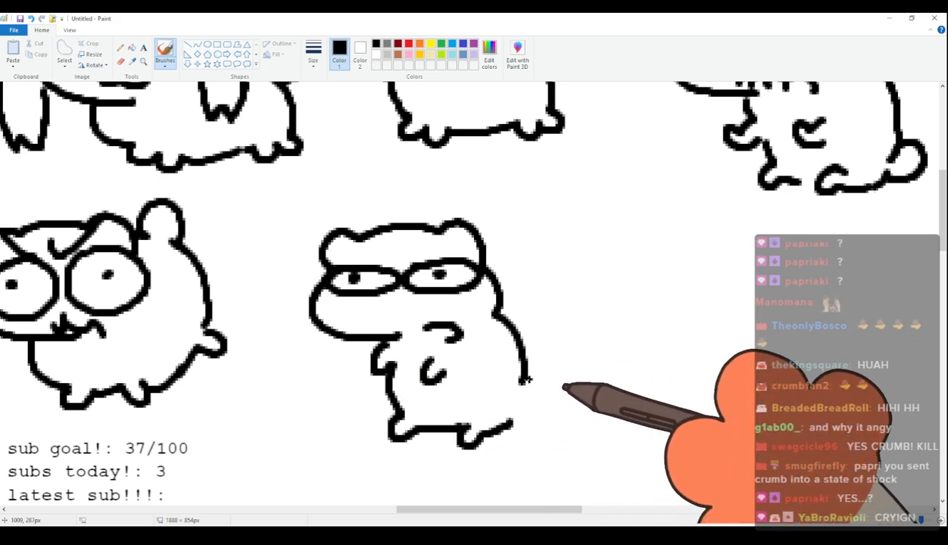
mouse_move(525, 386)
left_mouse_down()
mouse_move(552, 405)
mouse_move(521, 416)
left_mouse_up()
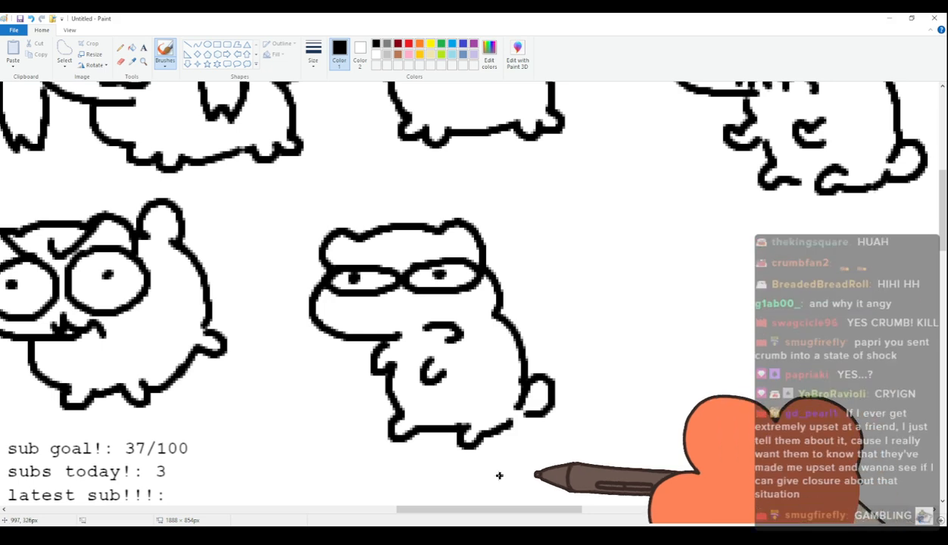
Draw the forty-first cat's head with two ears, a puffy cheek, angry slanted eyes, brow wrinkles and a wavy mouth beside the fortieth cat.
left_click_drag(492, 515, 608, 503)
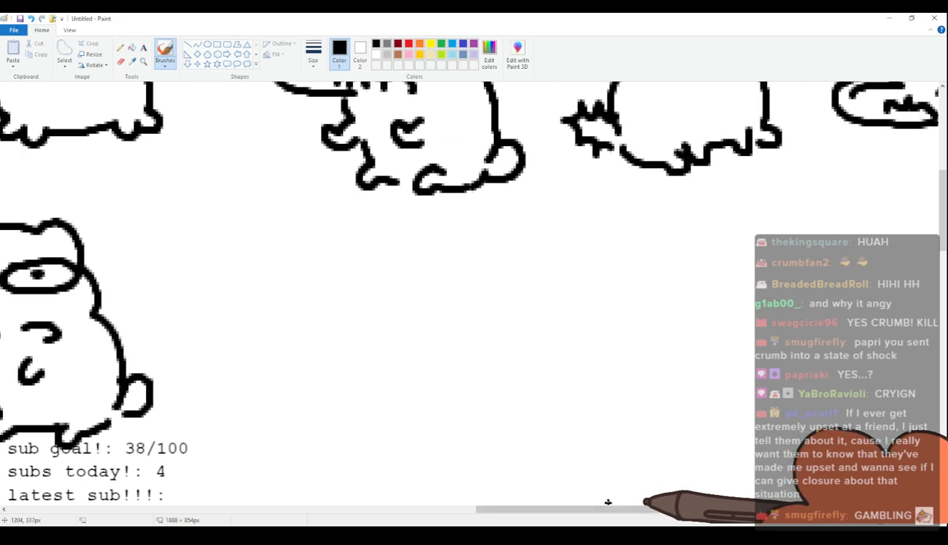
mouse_move(219, 260)
left_mouse_down()
mouse_move(308, 240)
mouse_move(346, 250)
mouse_move(340, 235)
mouse_move(391, 263)
mouse_move(424, 298)
mouse_move(349, 340)
mouse_move(354, 311)
mouse_move(292, 325)
left_mouse_up()
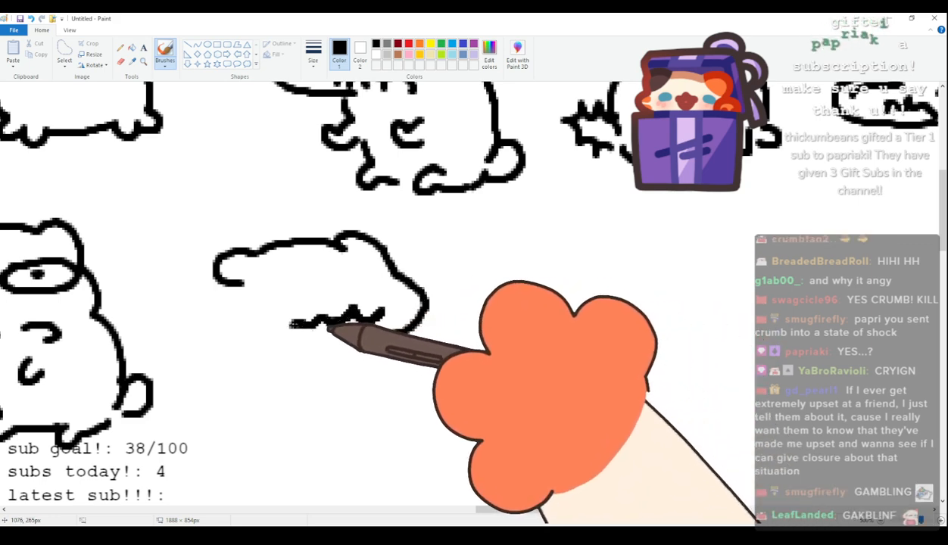
left_click_drag(269, 279, 340, 292)
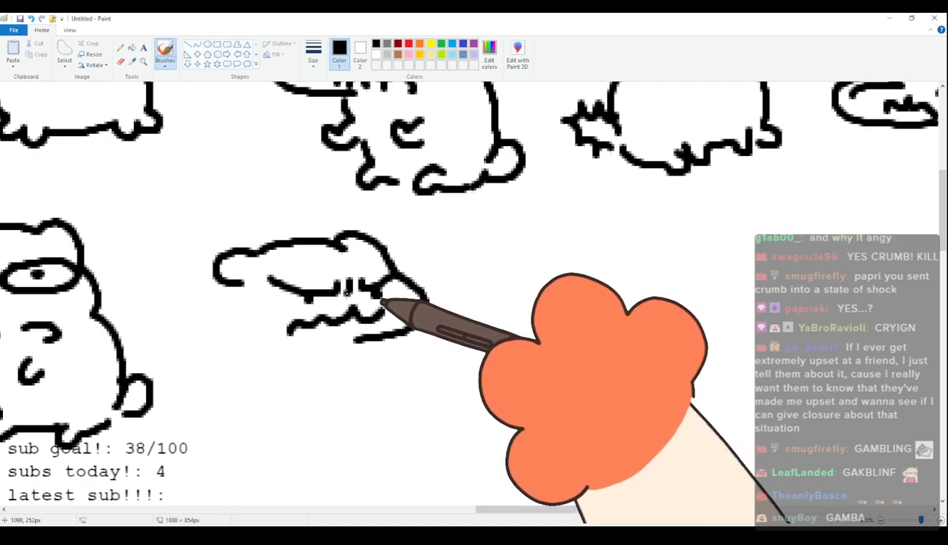
left_click_drag(552, 509, 552, 477)
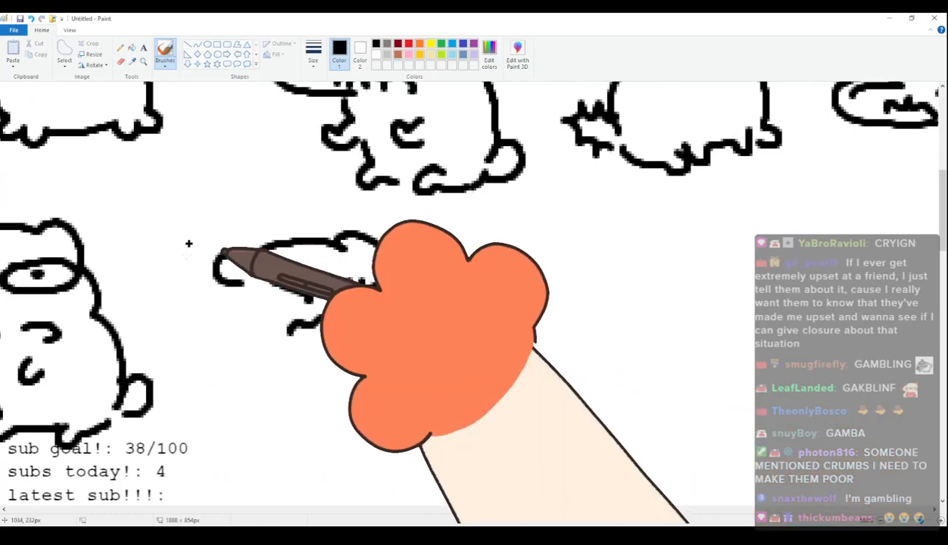
Draw the forty-first cat's spiky fur down its cheek, bristling tail, curled paws and body with pointed feet.
left_click_drag(224, 301, 241, 335)
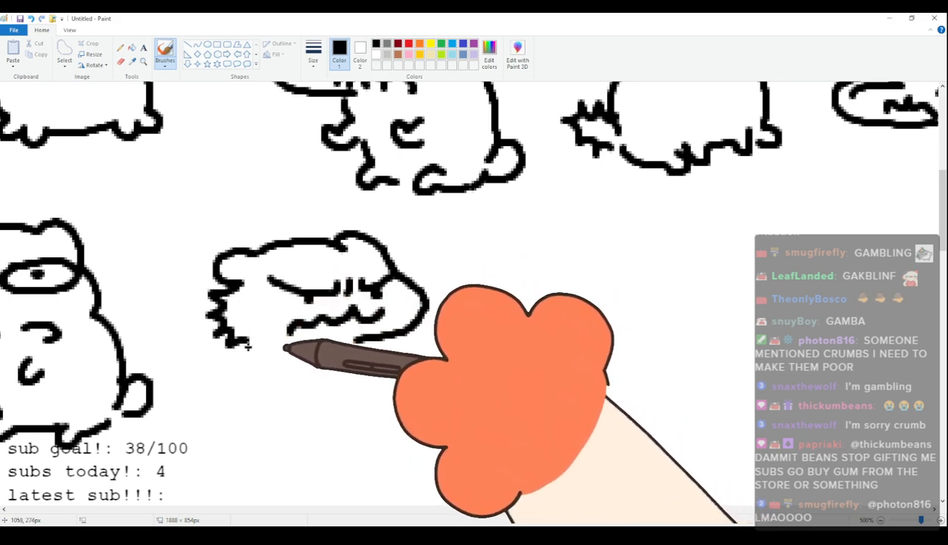
left_click_drag(247, 346, 249, 377)
key("ctrl+z")
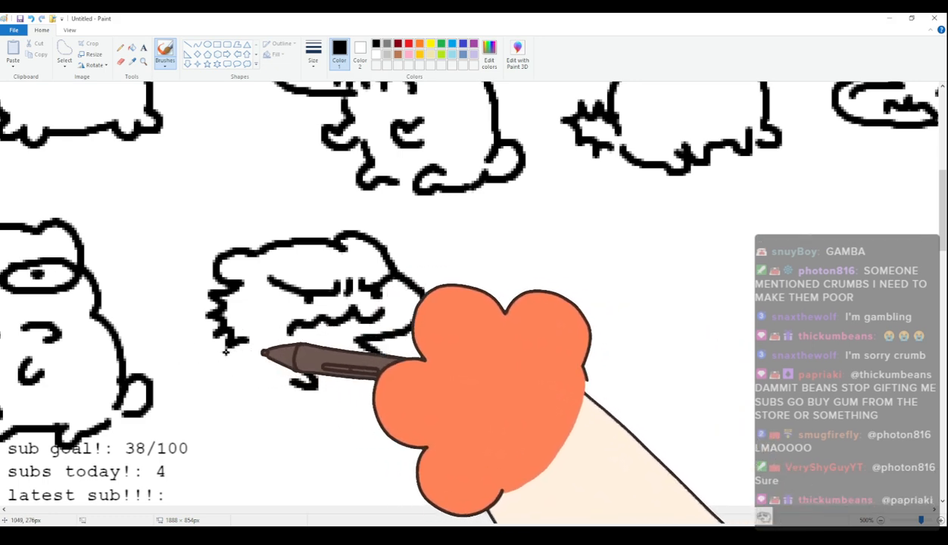
left_click_drag(211, 379, 243, 426)
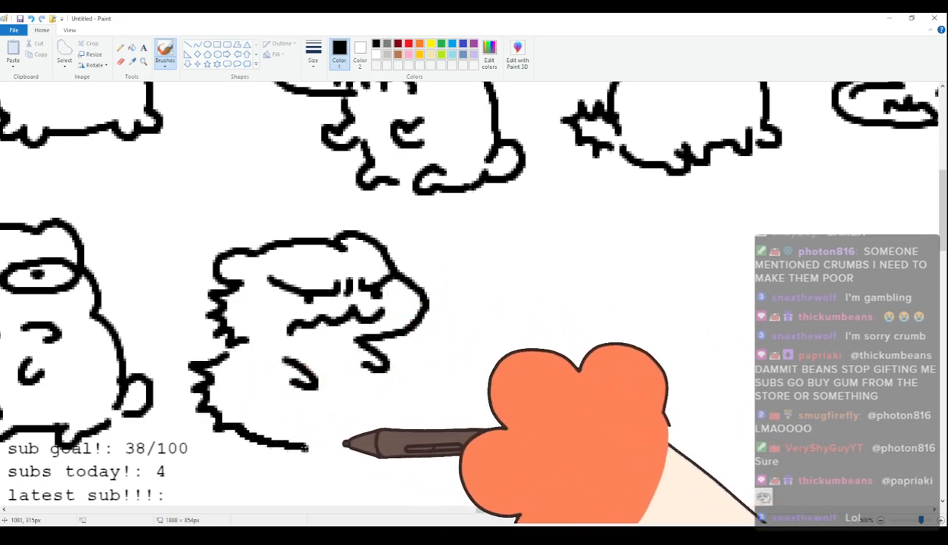
mouse_move(328, 433)
left_mouse_down()
mouse_move(401, 410)
mouse_move(356, 380)
left_mouse_up()
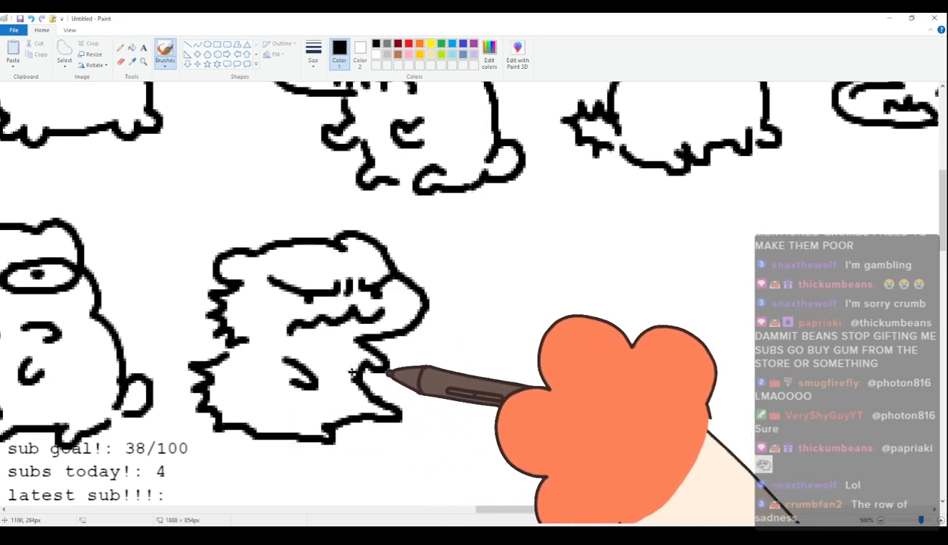
Draw a spiky star-shaped tuft at the lower end of the forty-first cat's bristling tail.
mouse_move(200, 412)
left_mouse_down()
mouse_move(205, 443)
mouse_move(240, 430)
left_mouse_up()
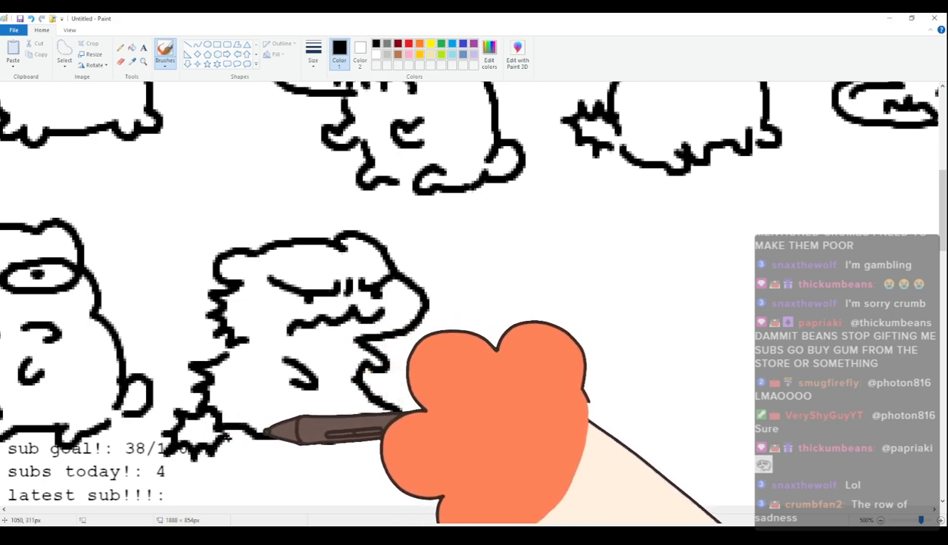
scroll(543, 466, "up", 3)
scroll(542, 465, "down", 3)
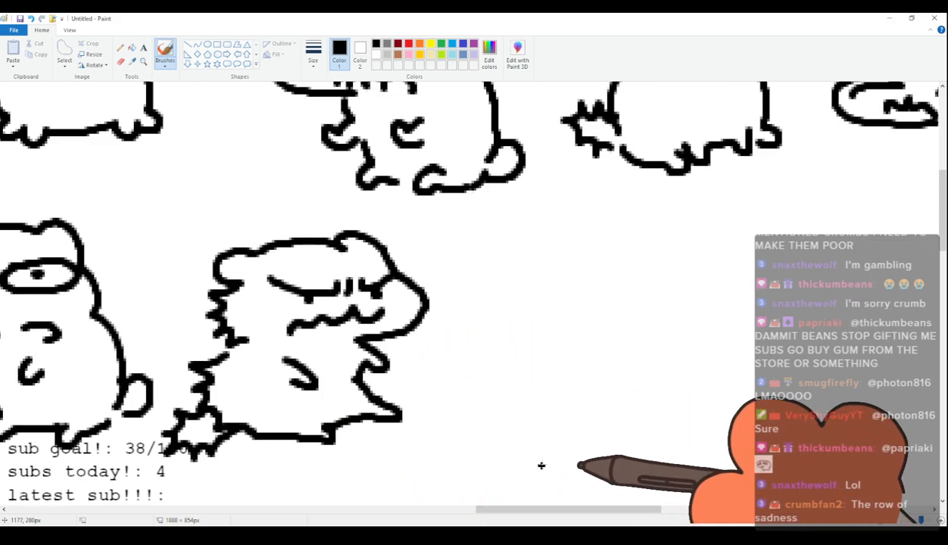
Select the whole forty-first cat with a free-form outline and move it slightly upward.
left_click(66, 44)
mouse_move(226, 220)
left_mouse_down()
mouse_move(156, 418)
mouse_move(254, 471)
mouse_move(512, 428)
mouse_move(428, 241)
mouse_move(258, 222)
left_mouse_up()
left_click_drag(277, 263, 292, 242)
left_click(165, 53)
scroll(493, 365, "up", 3)
scroll(493, 364, "down", 3)
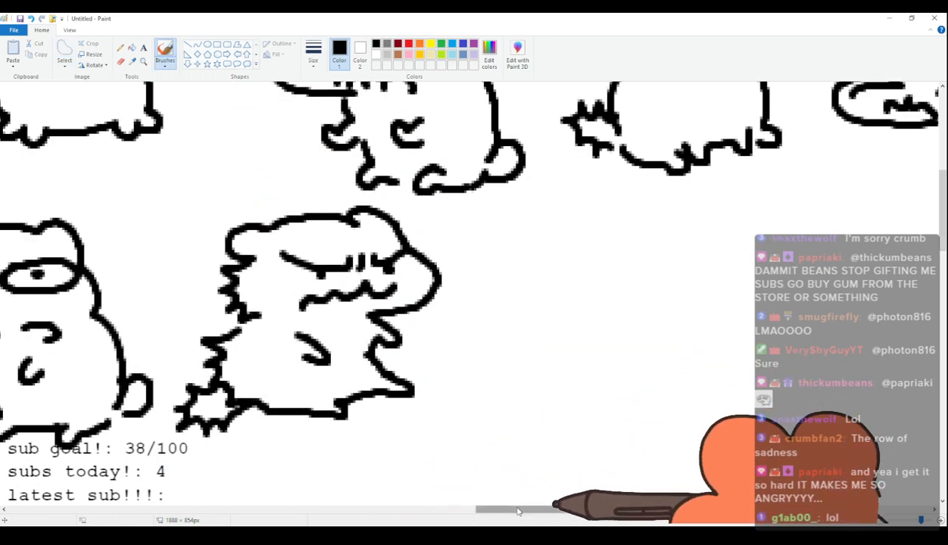
Draw the forty-second cat with angry slanted eyes, a wavy mouth, spiky back fur, a bristling tail and a four-legged body beside the forty-first.
scroll(518, 512, "right", 5)
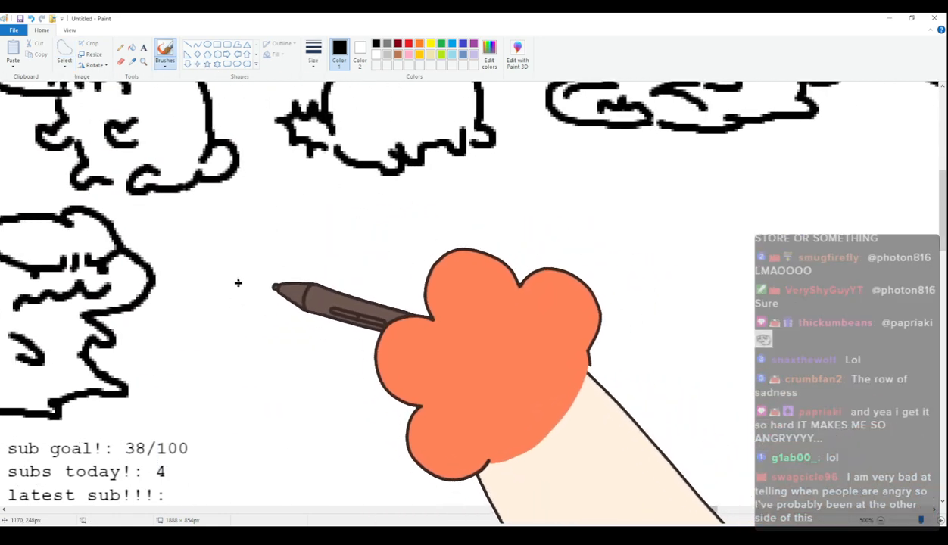
mouse_move(249, 278)
left_mouse_down()
mouse_move(269, 250)
mouse_move(249, 259)
mouse_move(274, 234)
mouse_move(351, 231)
mouse_move(409, 245)
mouse_move(253, 270)
mouse_move(241, 293)
mouse_move(305, 341)
left_mouse_up()
key("ctrl+z")
mouse_move(263, 258)
left_mouse_down()
mouse_move(311, 295)
mouse_move(390, 253)
left_mouse_up()
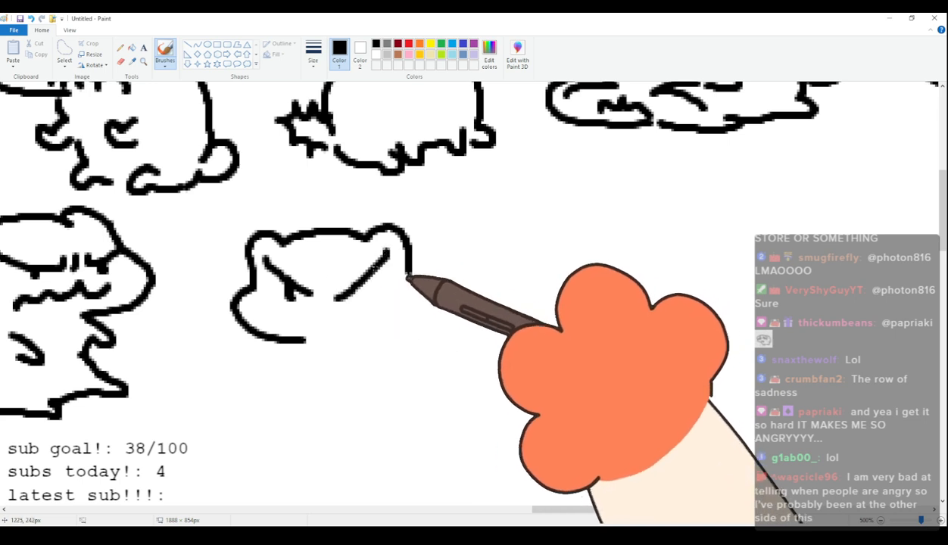
left_click_drag(294, 307, 374, 333)
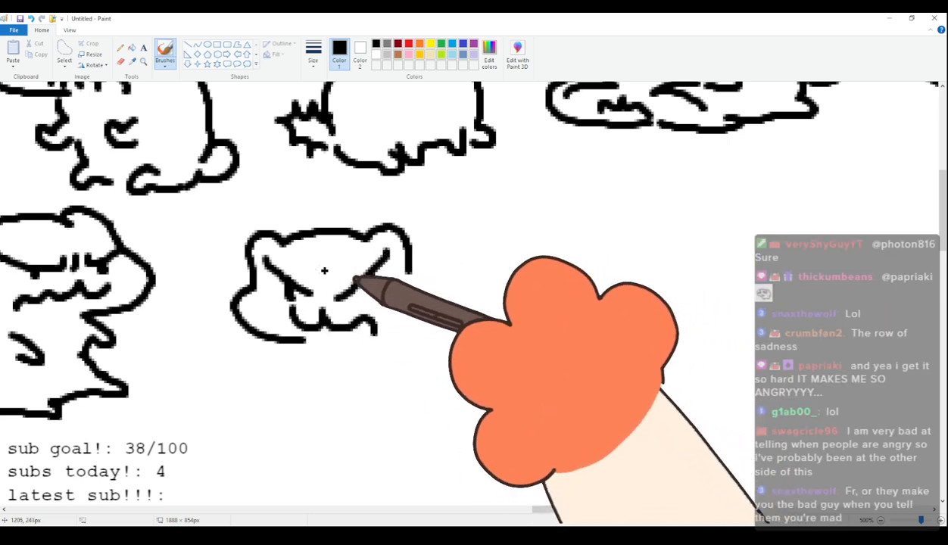
left_click_drag(368, 279, 367, 292)
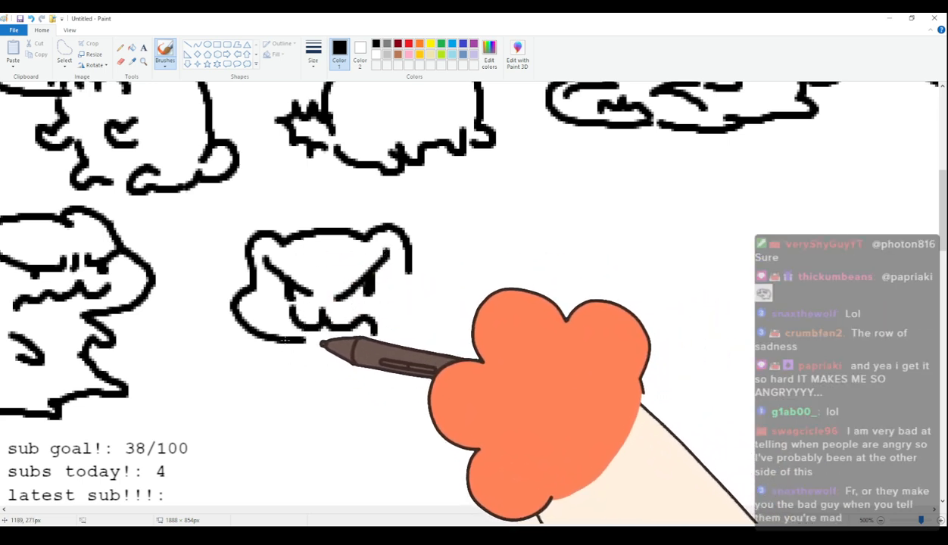
mouse_move(301, 343)
left_mouse_down()
mouse_move(312, 388)
mouse_move(308, 405)
mouse_move(331, 393)
mouse_move(396, 394)
mouse_move(387, 397)
mouse_move(414, 377)
mouse_move(414, 395)
mouse_move(470, 379)
left_mouse_up()
mouse_move(411, 252)
left_mouse_down()
mouse_move(472, 263)
mouse_move(486, 287)
mouse_move(522, 237)
mouse_move(530, 273)
mouse_move(469, 388)
left_mouse_up()
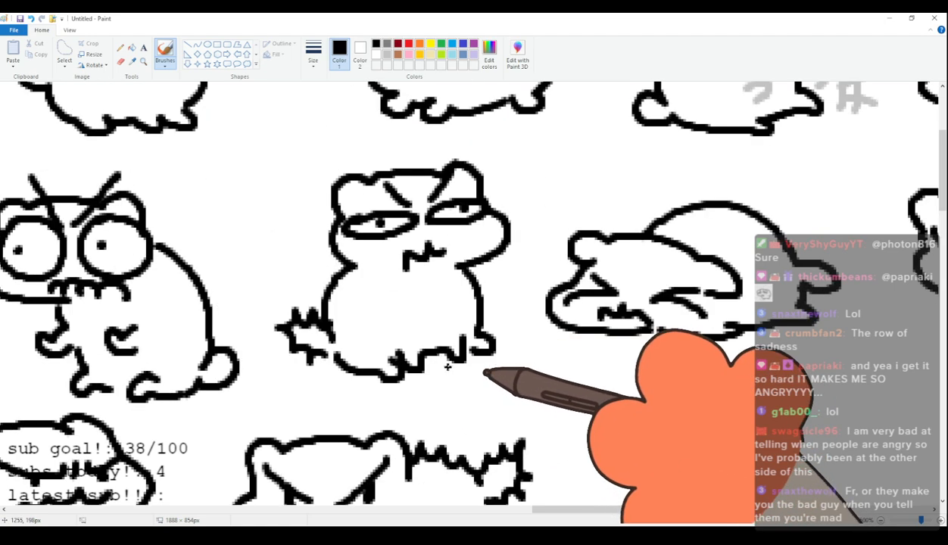
Draw the forty-third cat's domed head with drooping ears, squeezed-shut eyes and a wide open screaming mouth beside the forty-second cat.
left_click(619, 503)
mouse_move(612, 511)
left_mouse_down()
mouse_move(654, 513)
mouse_move(584, 515)
mouse_move(633, 522)
left_mouse_up()
scroll(305, 382, "down", 3)
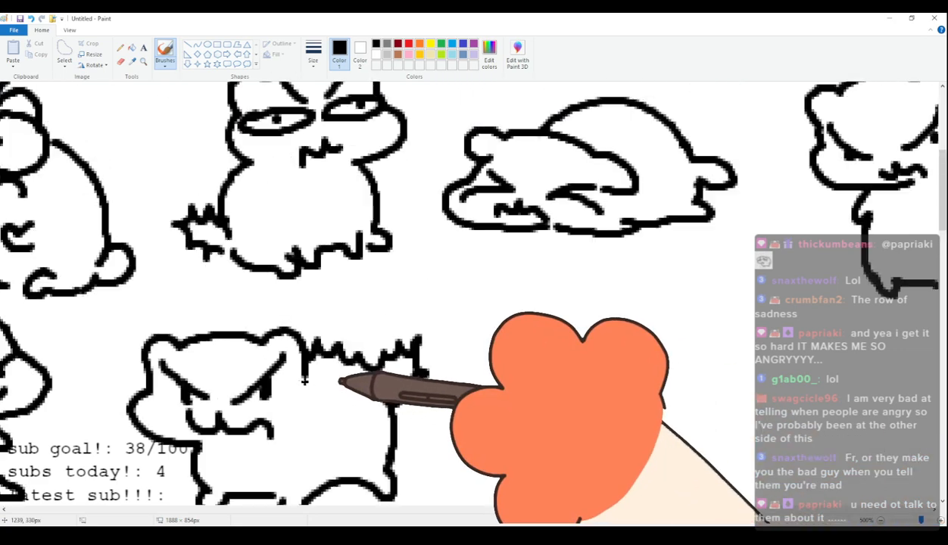
scroll(304, 382, "up", 3)
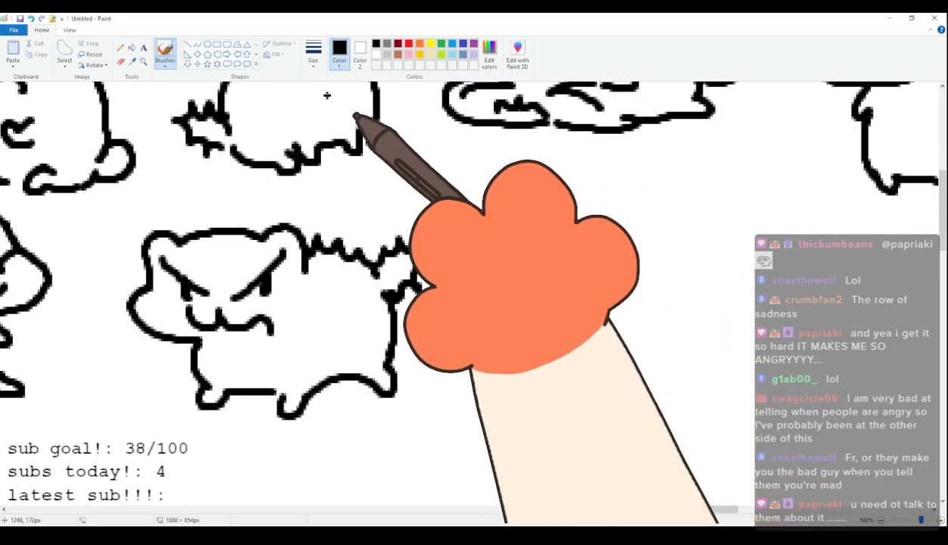
scroll(438, 294, "up", 3)
scroll(438, 294, "down", 3)
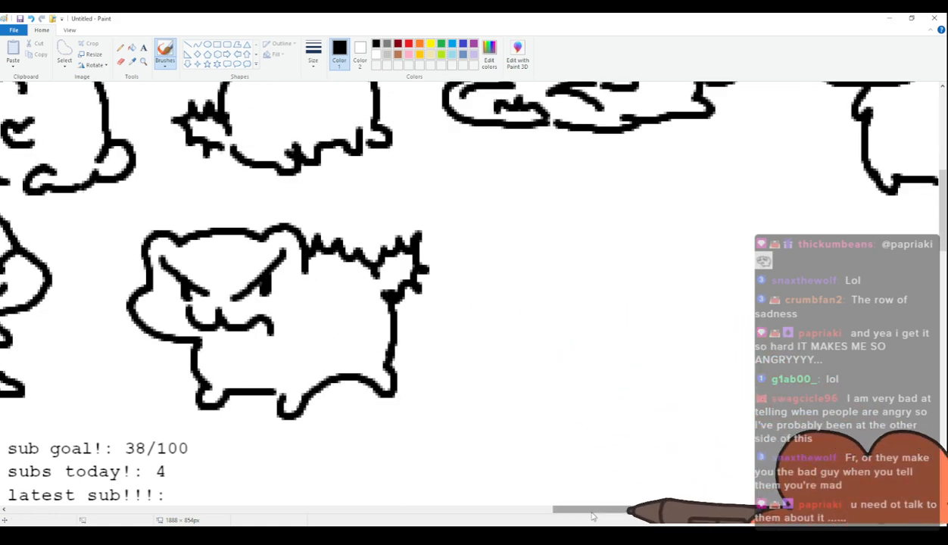
left_click_drag(593, 511, 639, 509)
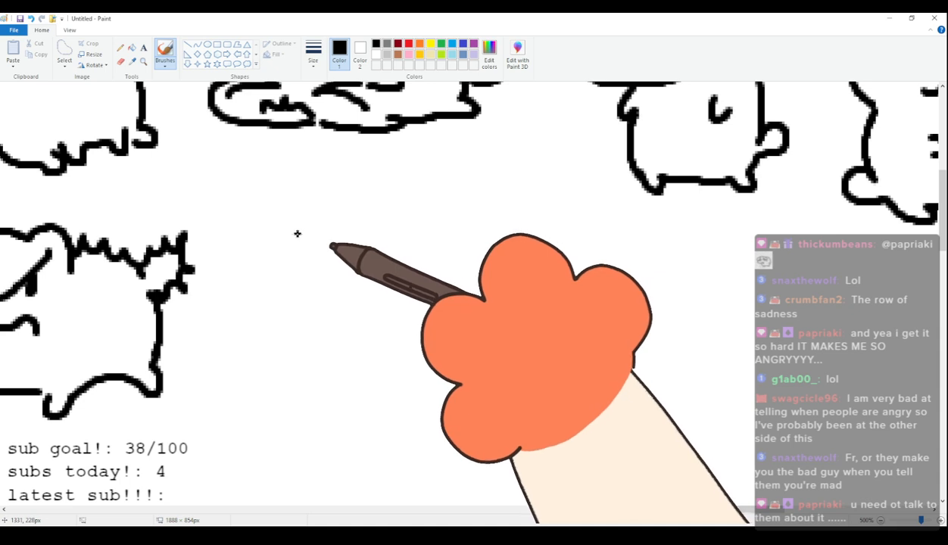
mouse_move(305, 204)
left_mouse_down()
mouse_move(311, 233)
mouse_move(381, 176)
mouse_move(469, 213)
mouse_move(437, 230)
left_mouse_up()
left_click_drag(312, 229, 337, 283)
mouse_move(449, 229)
left_mouse_down()
mouse_move(465, 244)
mouse_move(439, 273)
left_mouse_up()
mouse_move(337, 258)
left_mouse_down()
mouse_move(369, 230)
mouse_move(411, 243)
mouse_move(357, 255)
mouse_move(376, 307)
left_mouse_up()
mouse_move(313, 222)
left_mouse_down()
mouse_move(341, 215)
mouse_move(312, 261)
left_mouse_up()
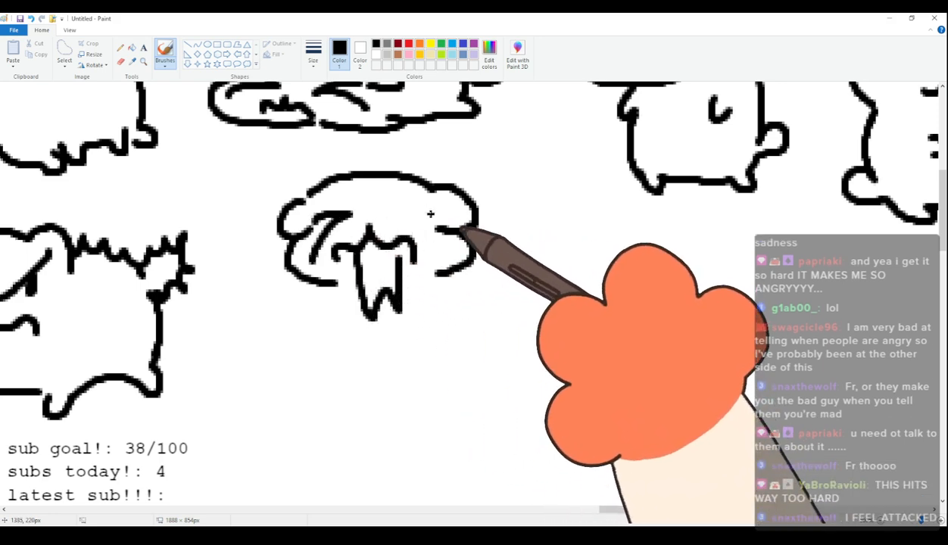
left_click_drag(437, 211, 447, 252)
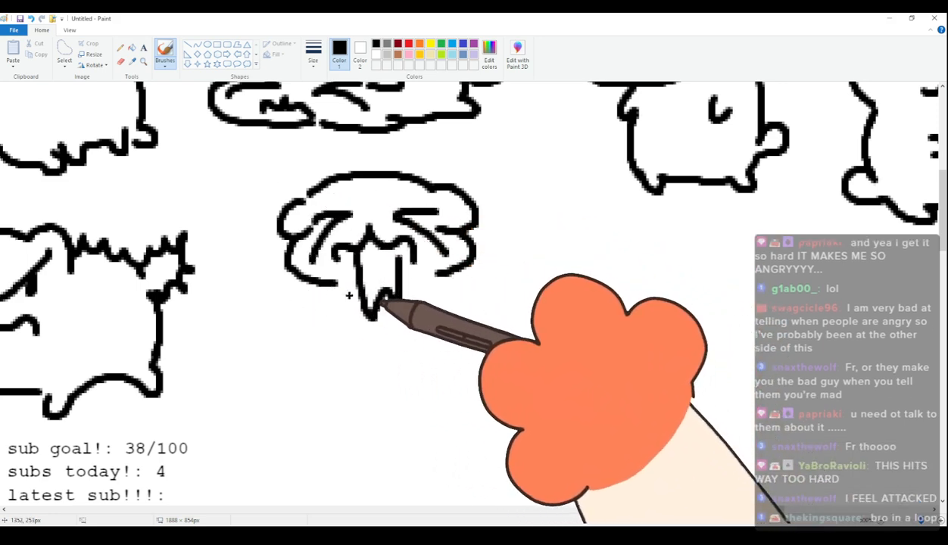
Draw the forty-third cat's raised paws, widening body with small feet and a spiky tail.
mouse_move(338, 290)
left_mouse_down()
mouse_move(319, 325)
mouse_move(327, 329)
left_mouse_up()
mouse_move(438, 279)
left_mouse_down()
mouse_move(453, 316)
mouse_move(438, 306)
left_mouse_up()
left_click_drag(324, 330, 347, 316)
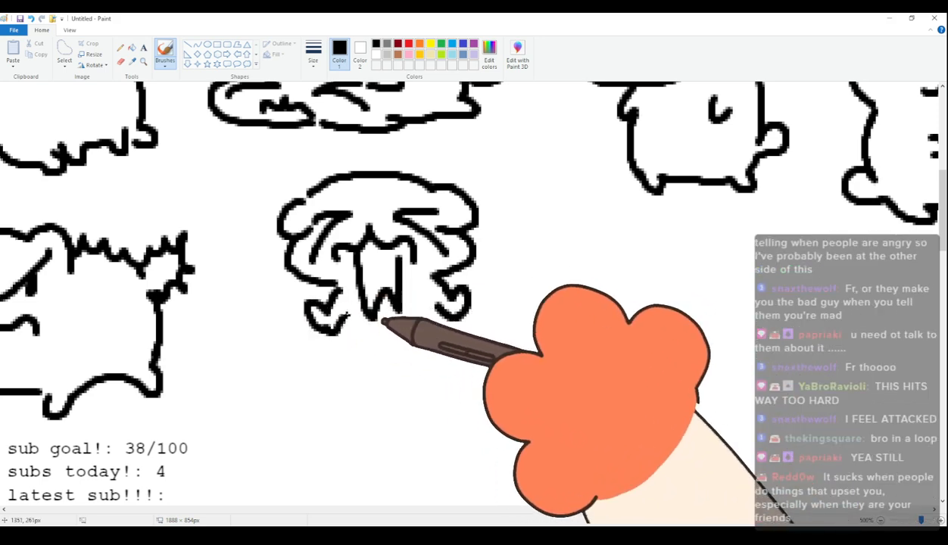
key("ctrl+z")
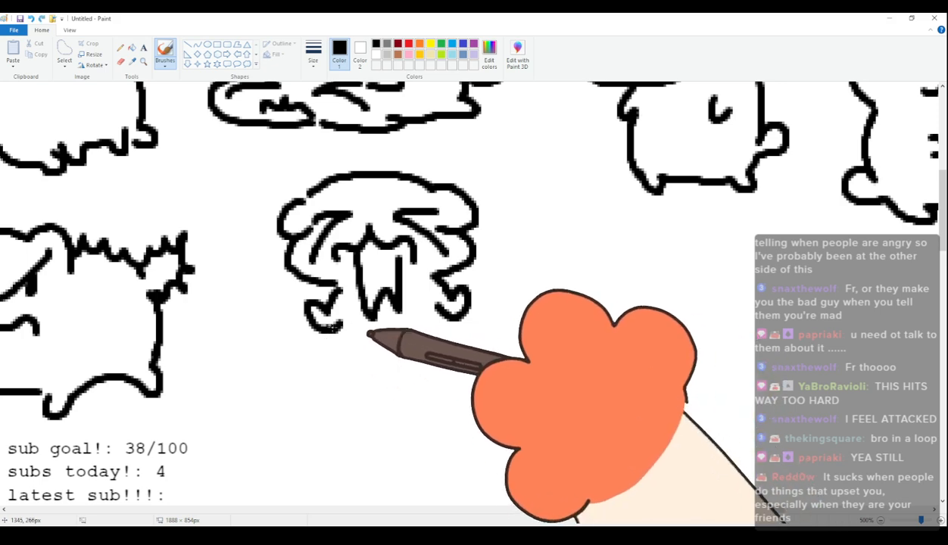
left_click_drag(326, 400, 351, 388)
mouse_move(441, 385)
left_mouse_down()
mouse_move(471, 404)
mouse_move(454, 325)
left_mouse_up()
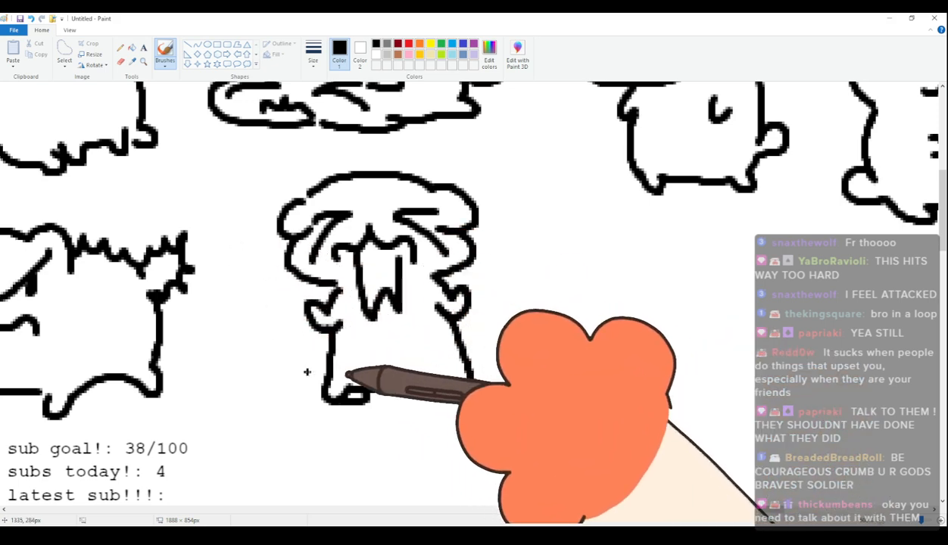
mouse_move(329, 351)
left_mouse_down()
mouse_move(300, 342)
mouse_move(278, 356)
mouse_move(277, 380)
mouse_move(324, 389)
left_mouse_up()
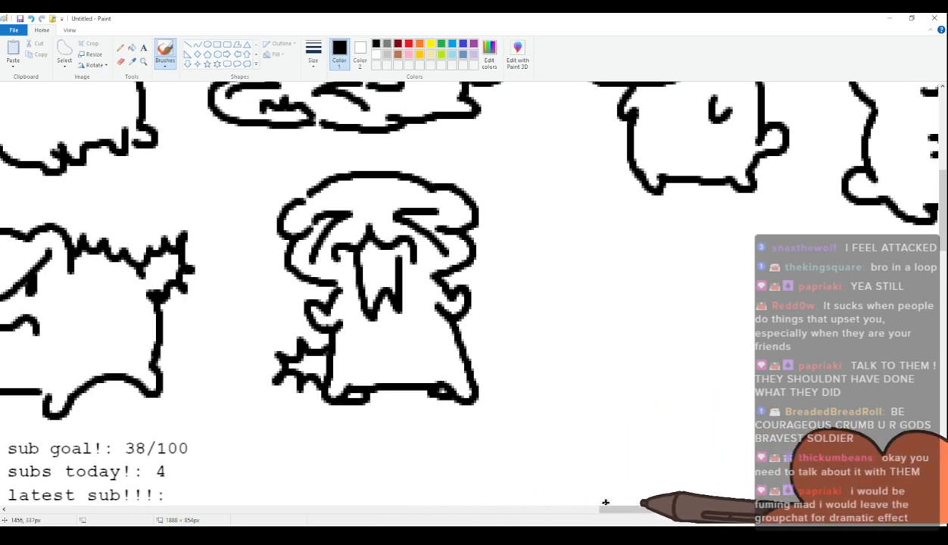
Draw the forty-fourth cat's hunched body with an arched back, short feet and a rounded tail in black, leaving off the head.
left_click_drag(632, 514, 678, 514)
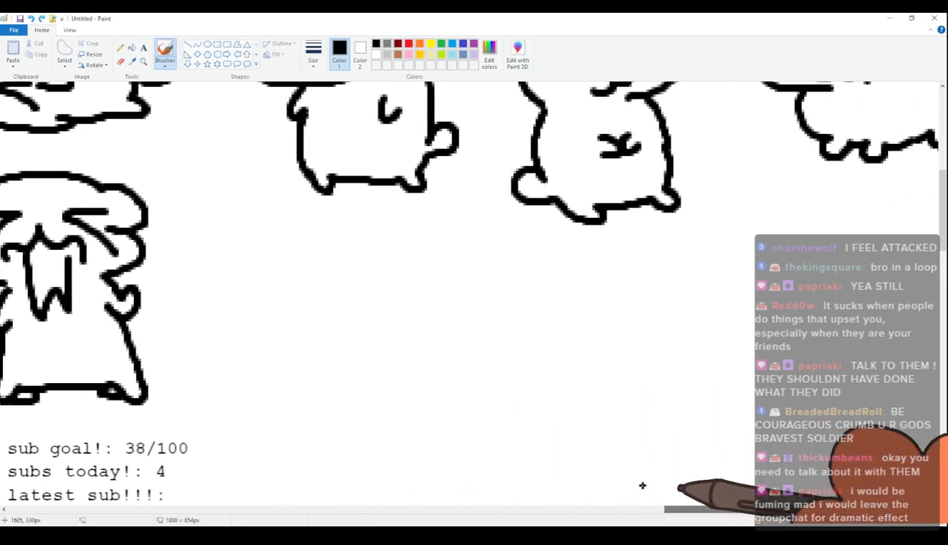
mouse_move(240, 356)
left_mouse_down()
mouse_move(265, 389)
mouse_move(311, 390)
mouse_move(323, 402)
mouse_move(362, 392)
mouse_move(392, 365)
left_mouse_up()
key("ctrl+z")
mouse_move(247, 353)
left_mouse_down()
mouse_move(273, 330)
mouse_move(276, 311)
mouse_move(432, 252)
mouse_move(497, 259)
mouse_move(479, 301)
left_mouse_up()
key("ctrl+z")
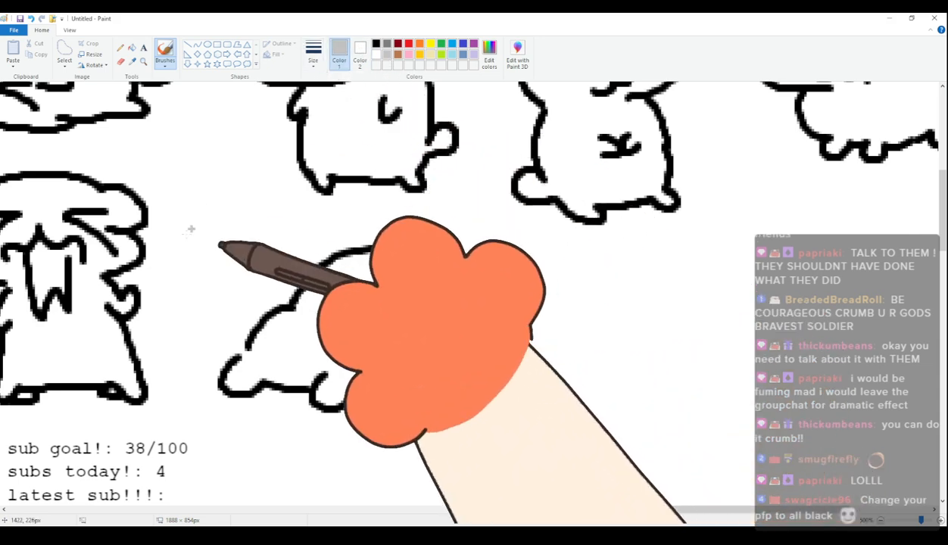
Draw a light-grey cat head with rounded ears, squeezed-shut eyes and a wavy mouth behind the hunched body.
mouse_move(220, 237)
left_mouse_down()
mouse_move(250, 210)
mouse_move(338, 213)
mouse_move(350, 239)
mouse_move(195, 263)
mouse_move(241, 312)
mouse_move(261, 241)
mouse_move(221, 282)
left_mouse_up()
left_click_drag(326, 242, 309, 263)
mouse_move(251, 291)
left_mouse_down()
mouse_move(288, 277)
mouse_move(289, 294)
left_mouse_up()
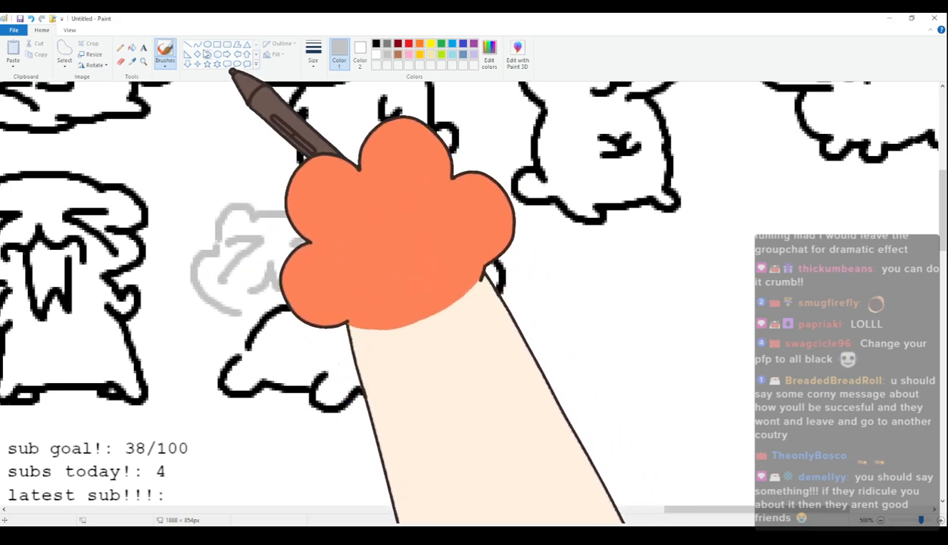
Select the hunched body and its grey head with a free-form outline and move them away from the screaming cat.
left_click(65, 53)
mouse_move(225, 188)
left_mouse_down()
mouse_move(188, 407)
mouse_move(551, 369)
mouse_move(523, 254)
mouse_move(394, 227)
mouse_move(349, 196)
left_mouse_up()
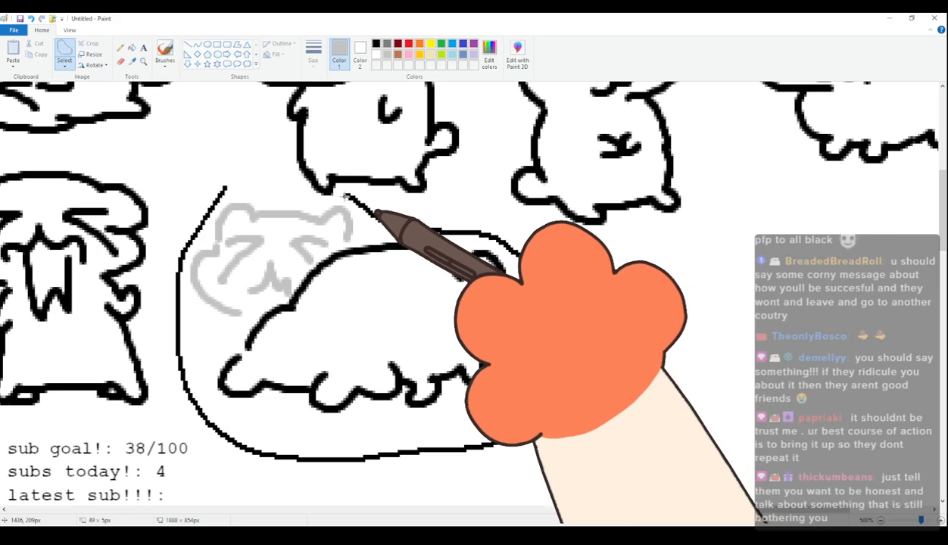
left_click_drag(338, 293, 398, 316)
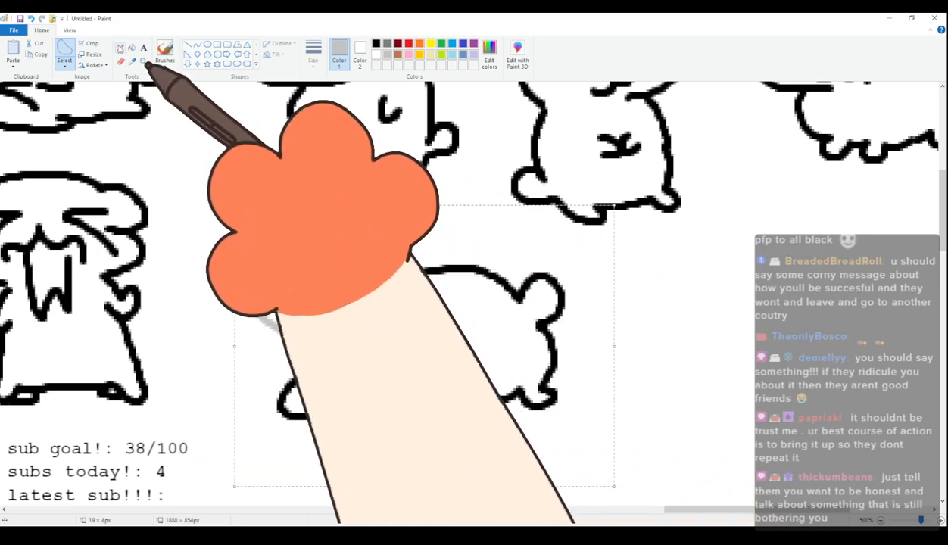
Draw a light-grey spiky shape and a set of crossed curved lines below the grey head.
left_click(165, 53)
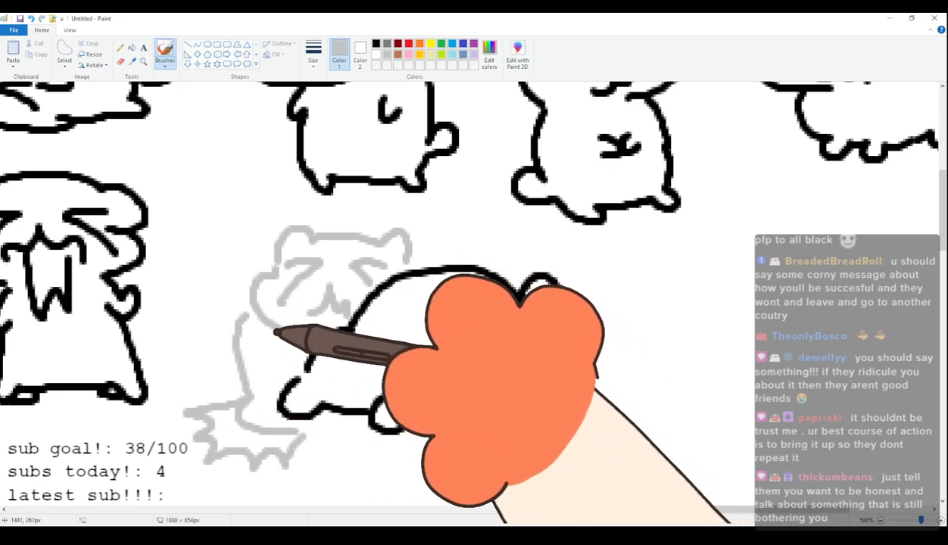
mouse_move(239, 319)
left_mouse_down()
mouse_move(243, 386)
mouse_move(222, 387)
left_mouse_up()
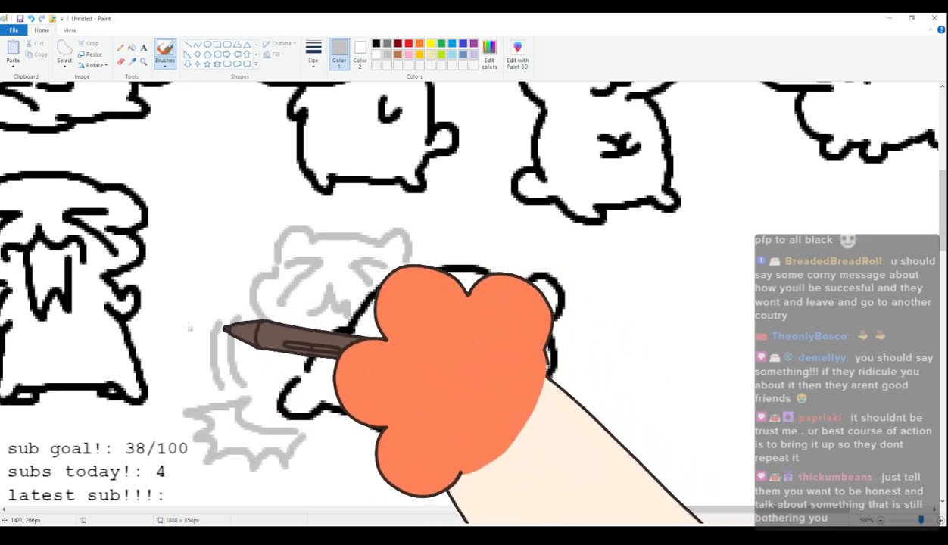
left_click_drag(189, 327, 257, 352)
left_click_drag(193, 373, 252, 366)
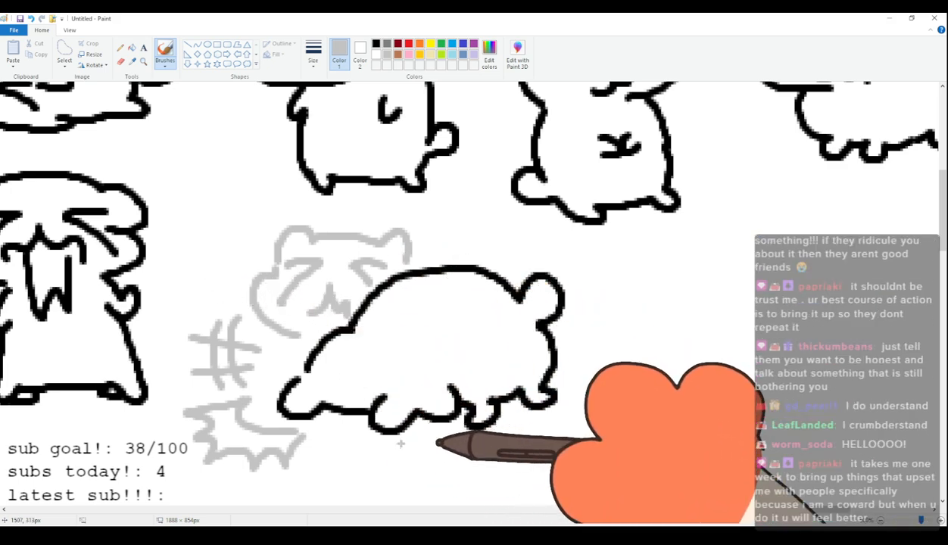
Draw the forty-fifth cat in black with wide round dot-pupil eyes, flat brows, a curled paw, a four-legged body and a rounded tail.
left_click_drag(674, 511, 770, 486)
left_click(377, 45)
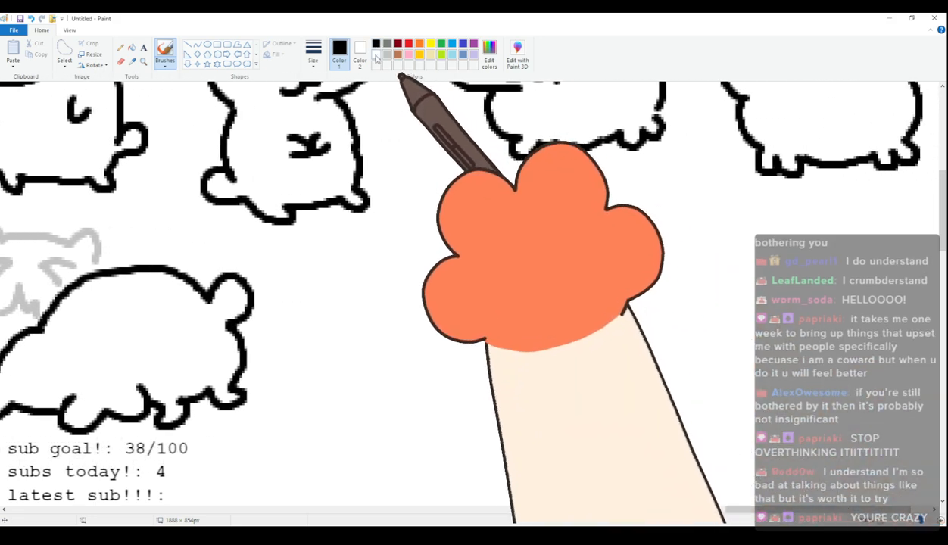
mouse_move(326, 280)
left_mouse_down()
mouse_move(339, 242)
mouse_move(360, 251)
mouse_move(479, 235)
mouse_move(485, 269)
left_mouse_up()
mouse_move(331, 285)
left_mouse_down()
mouse_move(383, 349)
mouse_move(338, 312)
mouse_move(345, 273)
left_mouse_up()
left_click(349, 296)
mouse_move(437, 267)
left_mouse_down()
mouse_move(416, 308)
mouse_move(498, 293)
mouse_move(434, 268)
left_mouse_up()
left_click(457, 295)
left_click_drag(424, 350, 448, 350)
left_click_drag(337, 258, 449, 255)
mouse_move(390, 357)
left_mouse_down()
mouse_move(430, 422)
mouse_move(589, 413)
mouse_move(600, 397)
left_mouse_up()
mouse_move(502, 288)
left_mouse_down()
mouse_move(591, 265)
mouse_move(590, 371)
left_mouse_up()
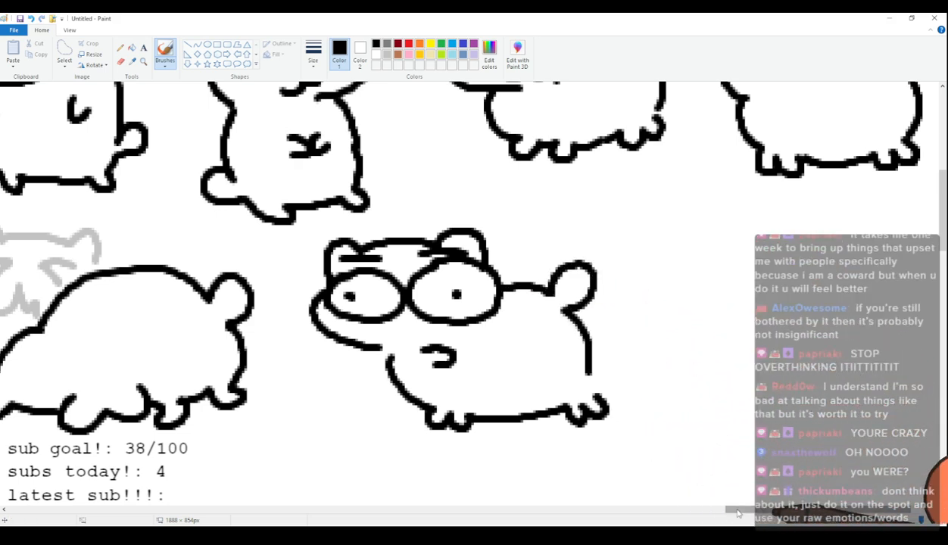
Draw the forty-sixth cat's domed head with folded ears, narrow oval eyes with raised pupils and a downturned mouth beside the wide-eyed cat.
left_click_drag(736, 513, 765, 514)
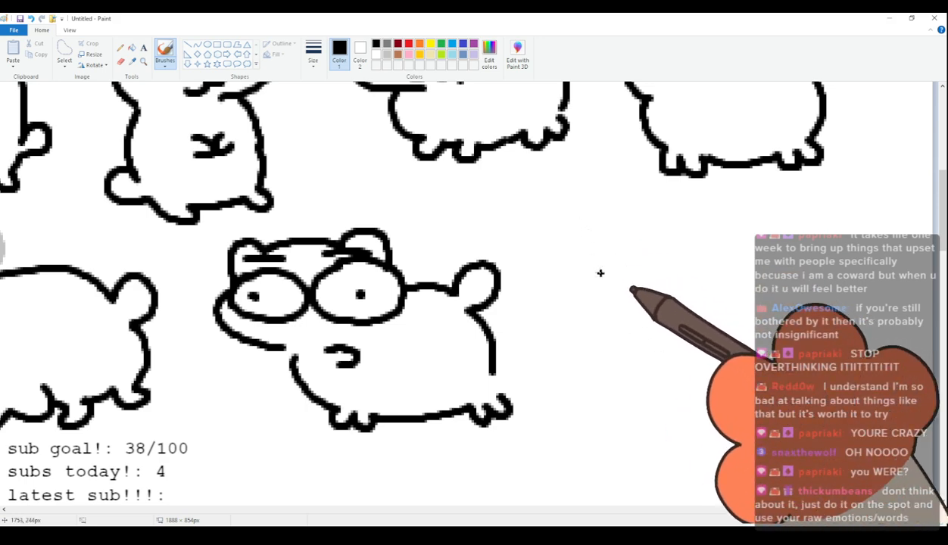
left_click_drag(614, 243, 620, 285)
key("ctrl+z")
mouse_move(606, 246)
left_mouse_down()
mouse_move(731, 237)
mouse_move(753, 246)
left_mouse_up()
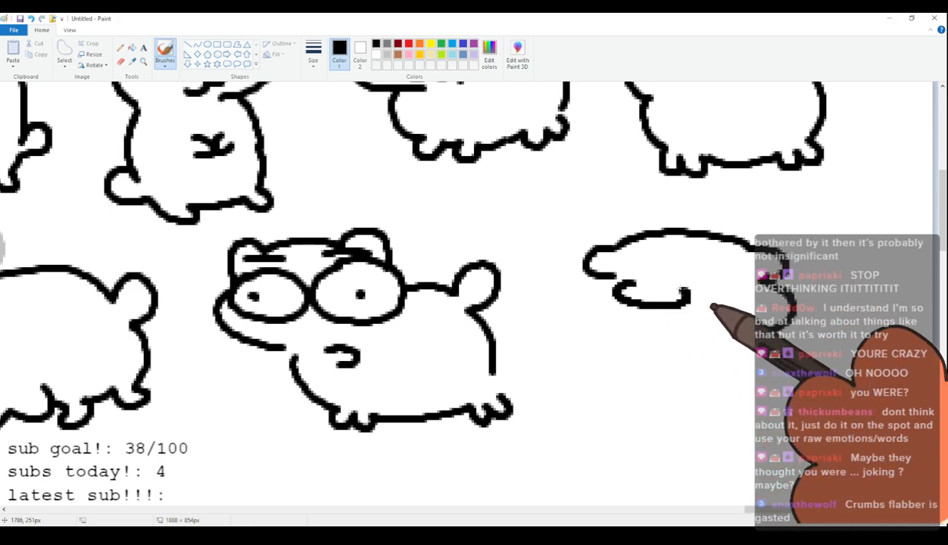
left_click_drag(690, 296, 658, 299)
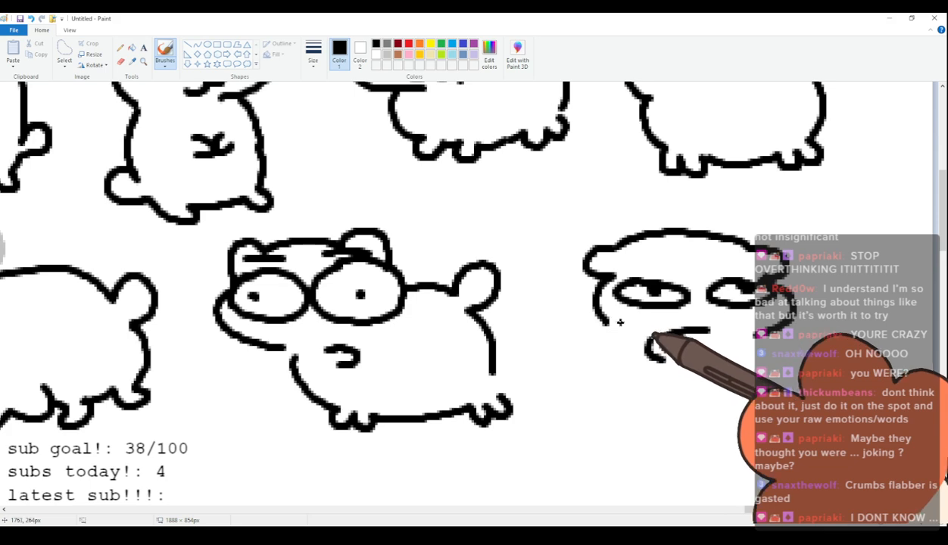
Draw the forty-sixth cat's upright body with two curled paws, pointed feet and a round tail.
mouse_move(611, 281)
left_mouse_down()
mouse_move(614, 336)
mouse_move(598, 396)
left_mouse_up()
mouse_move(657, 339)
left_mouse_down()
mouse_move(653, 407)
mouse_move(684, 333)
left_mouse_up()
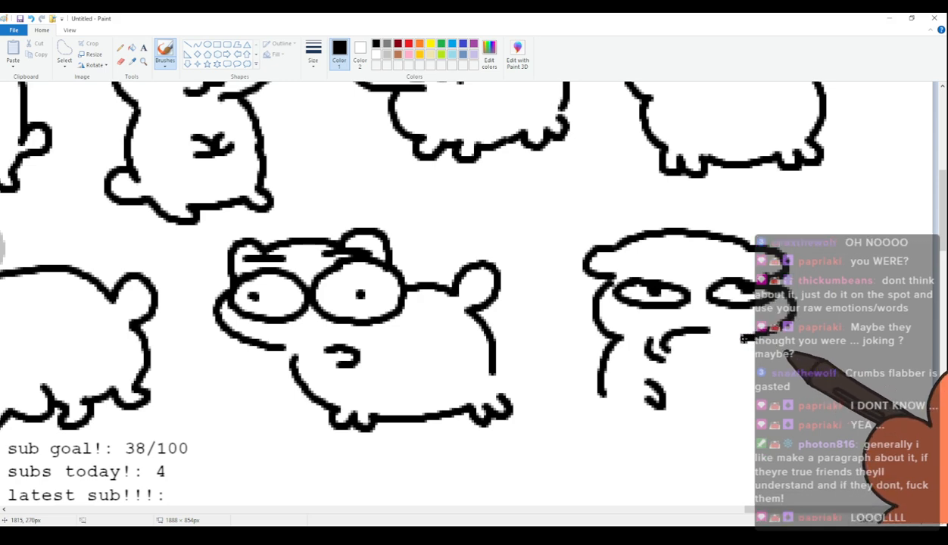
mouse_move(756, 337)
left_mouse_down()
mouse_move(735, 364)
mouse_move(747, 392)
left_mouse_up()
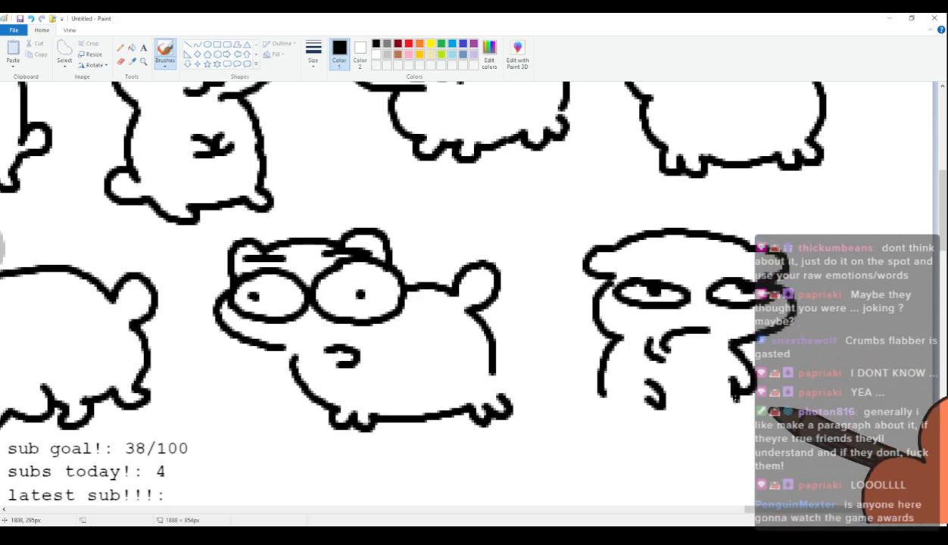
mouse_move(606, 415)
left_mouse_down()
mouse_move(568, 438)
mouse_move(625, 443)
mouse_move(618, 446)
mouse_move(635, 458)
mouse_move(671, 456)
left_mouse_up()
key("ctrl+z")
mouse_move(612, 442)
left_mouse_down()
mouse_move(671, 457)
mouse_move(751, 440)
mouse_move(736, 397)
left_mouse_up()
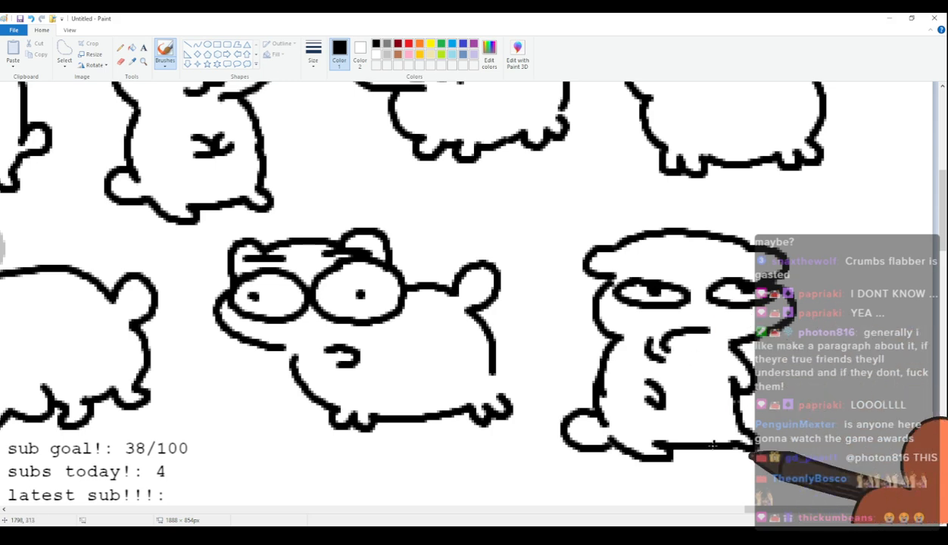
scroll(765, 364, "down", 3)
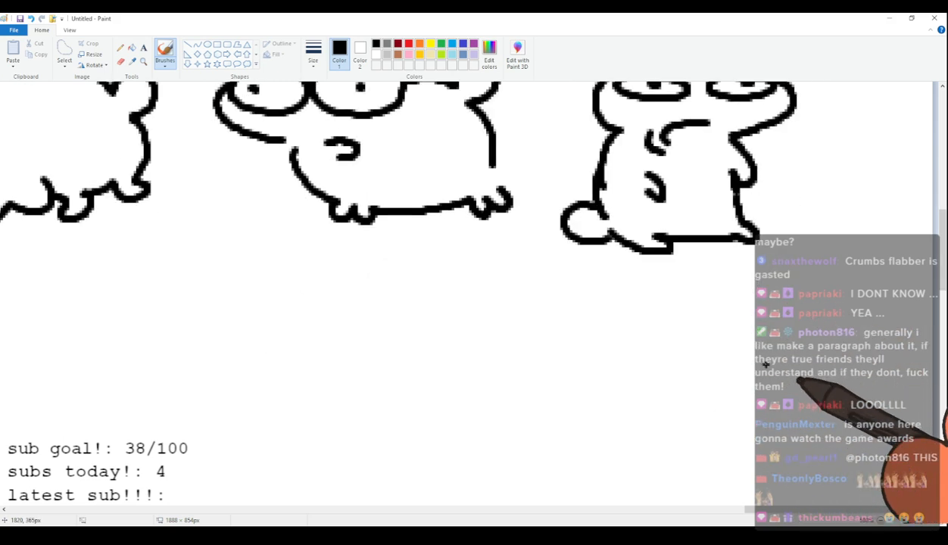
Start a new row at the canvas's left edge with the forty-seventh cat's two-eared head and wide round dot-pupil eyes.
scroll(741, 426, "up", 1)
scroll(741, 425, "down", 1)
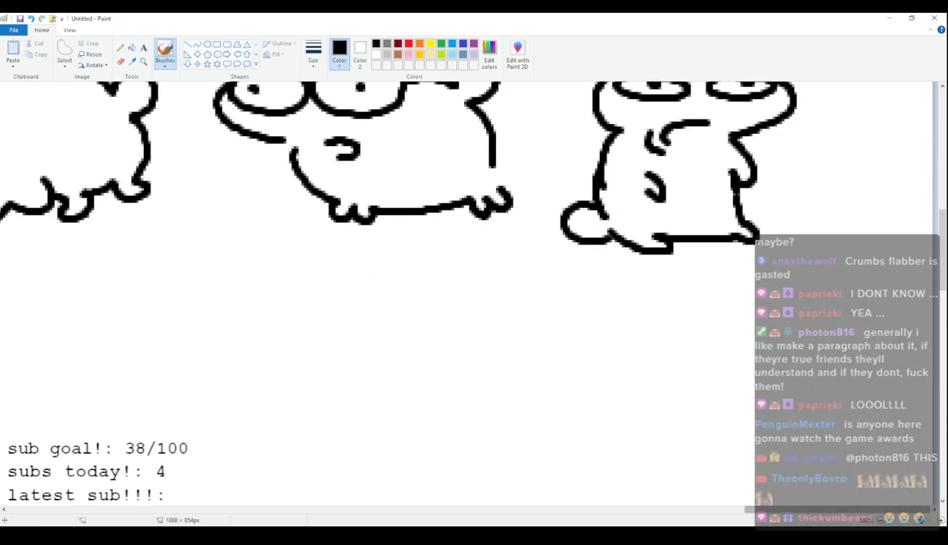
mouse_move(831, 513)
left_mouse_down()
mouse_move(324, 515)
mouse_move(55, 500)
left_mouse_up()
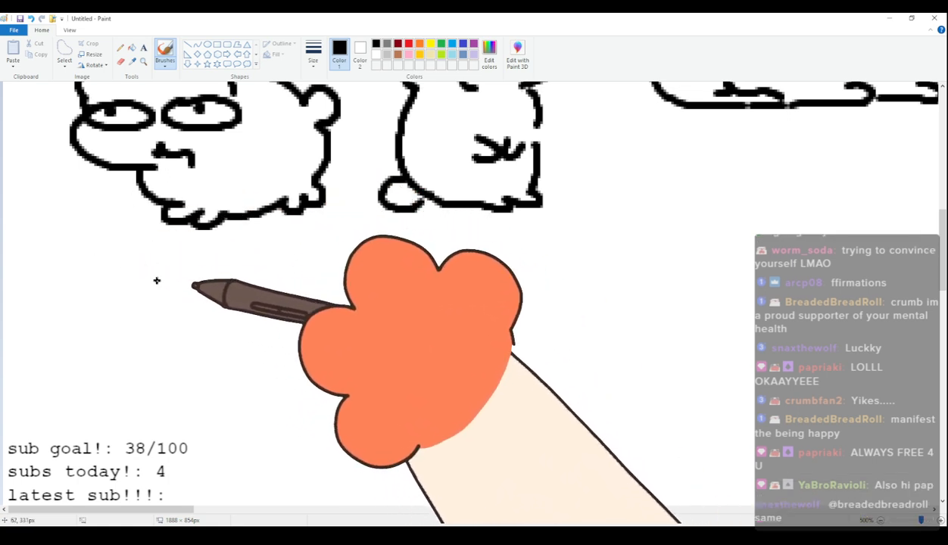
key("ctrl+z")
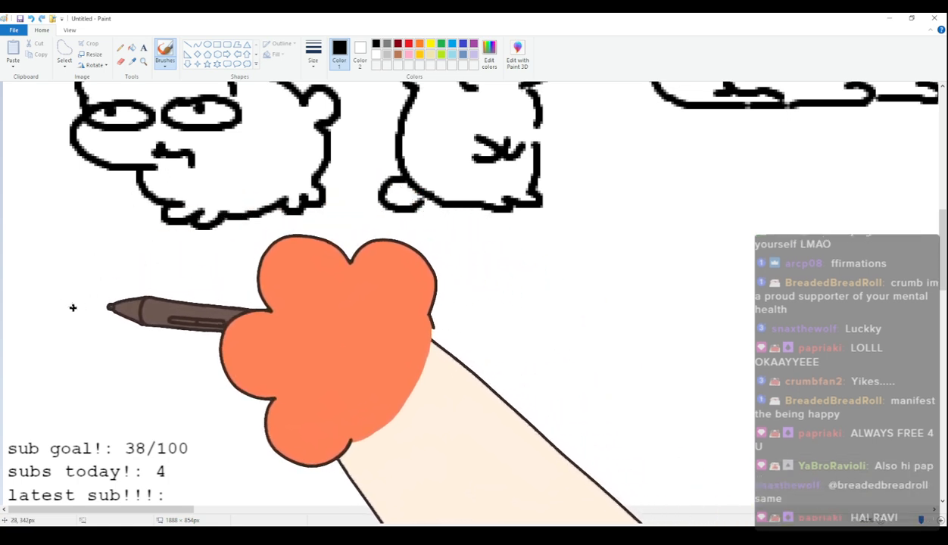
mouse_move(89, 276)
left_mouse_down()
mouse_move(201, 272)
mouse_move(220, 307)
left_mouse_up()
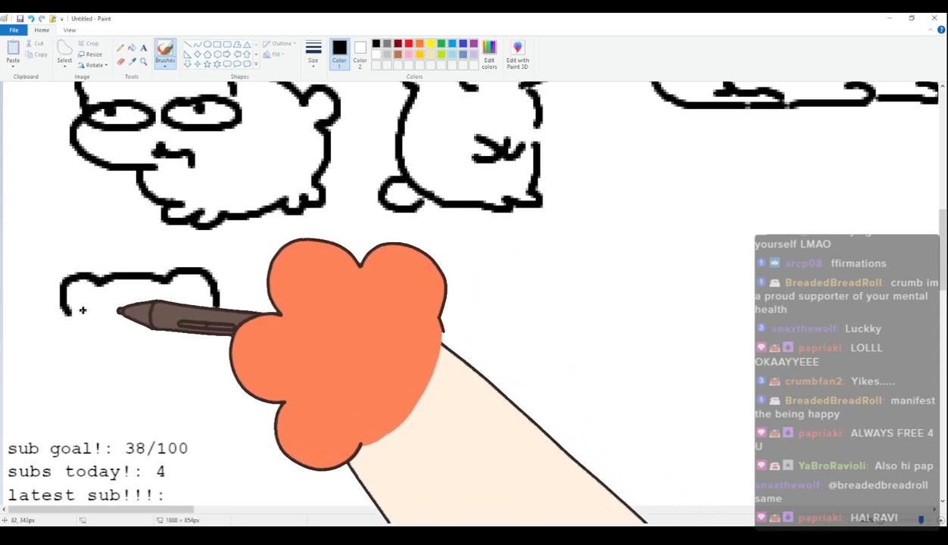
left_click_drag(87, 371, 144, 371)
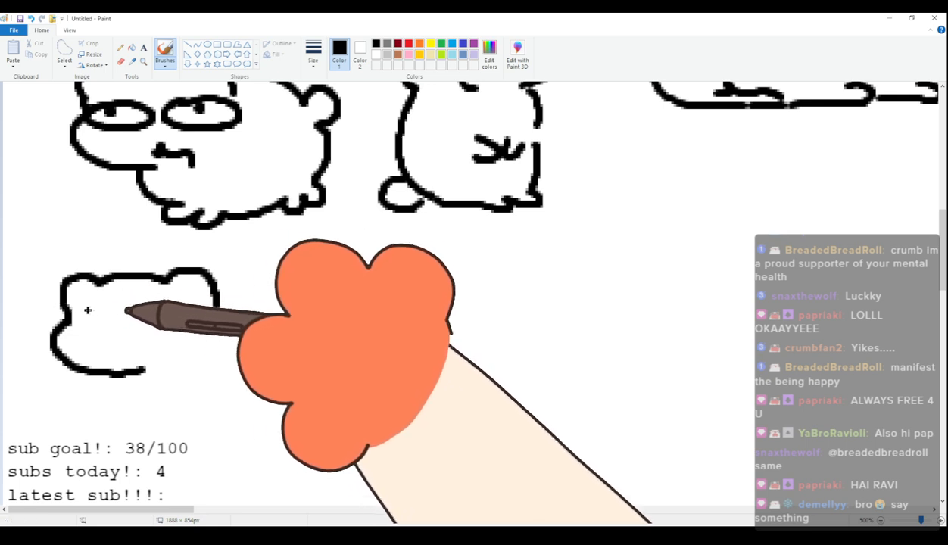
key("ctrl+z")
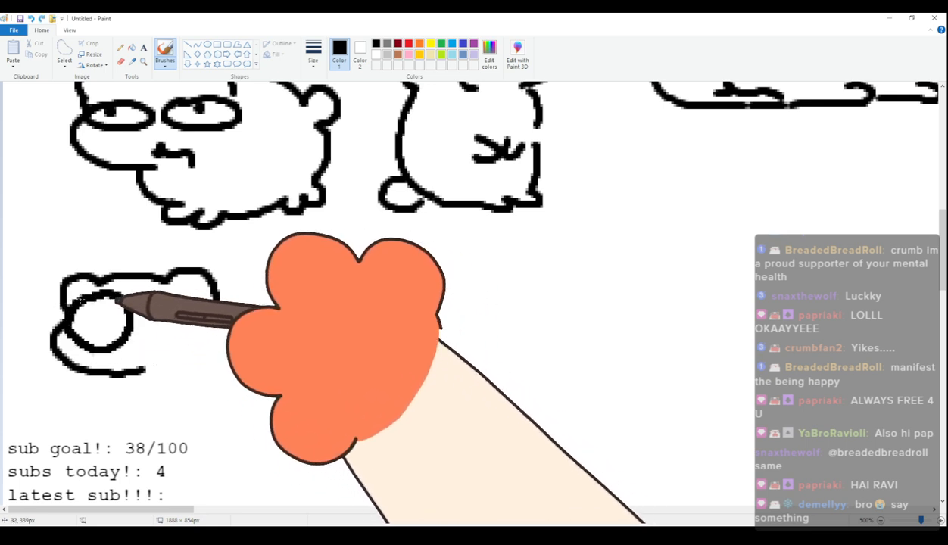
left_click_drag(169, 296, 175, 293)
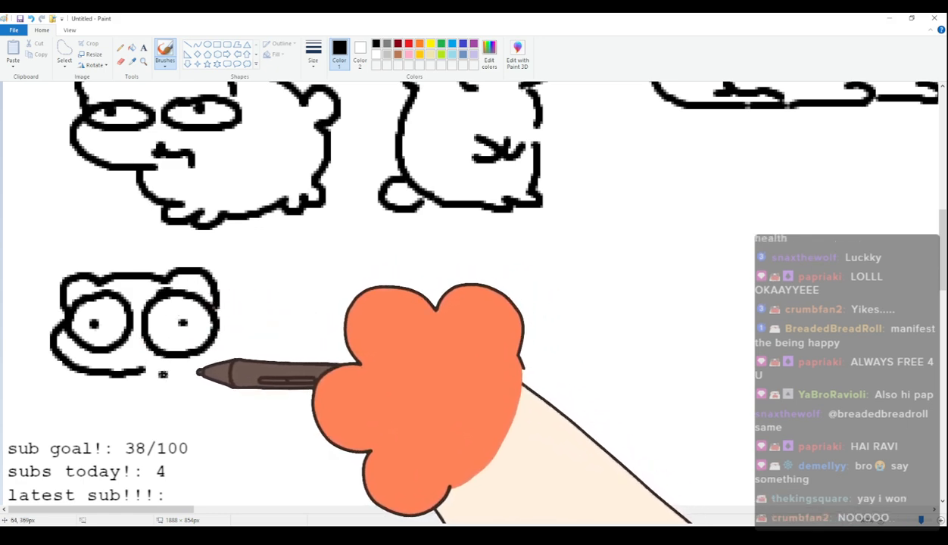
Draw the forty-seventh cat's small curled paw, rounded four-legged body and round raised tail.
left_click_drag(168, 372, 181, 391)
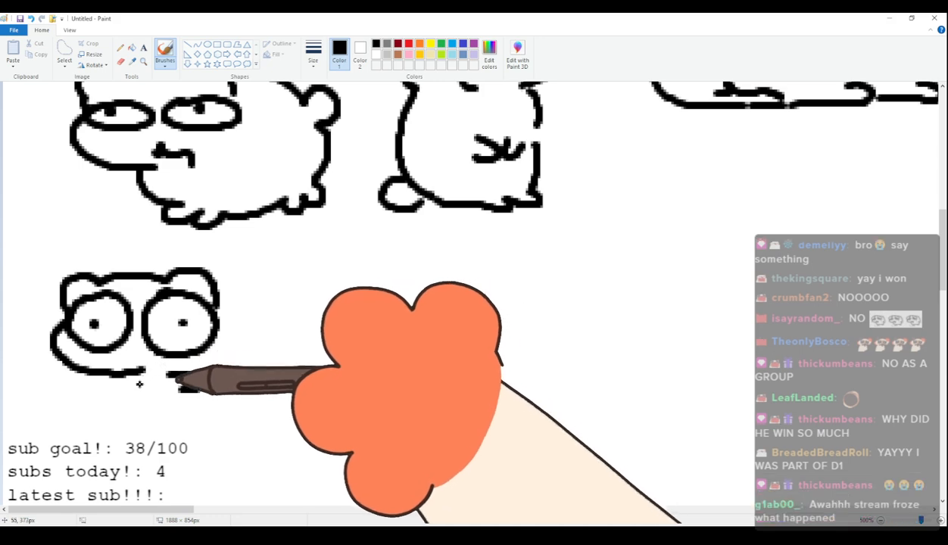
mouse_move(130, 373)
left_mouse_down()
mouse_move(151, 421)
mouse_move(177, 427)
mouse_move(162, 430)
mouse_move(256, 435)
left_mouse_up()
mouse_move(228, 302)
left_mouse_down()
mouse_move(333, 322)
mouse_move(325, 411)
left_mouse_up()
mouse_move(262, 434)
left_mouse_down()
mouse_move(294, 440)
mouse_move(325, 415)
left_mouse_up()
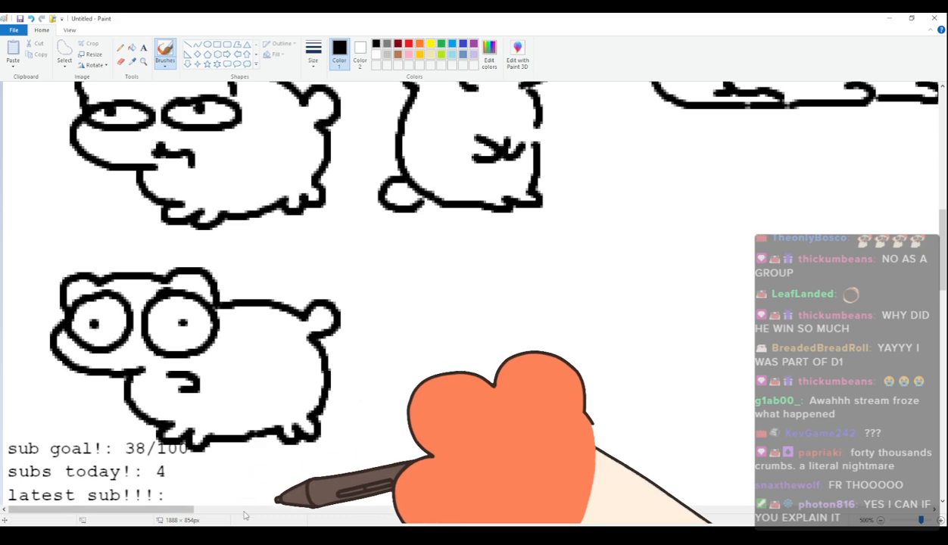
Draw the forty-eighth cat as a faceless upright outline with two ears, one outstretched paw, a round tail and two stubby feet.
scroll(226, 263, "right", 5)
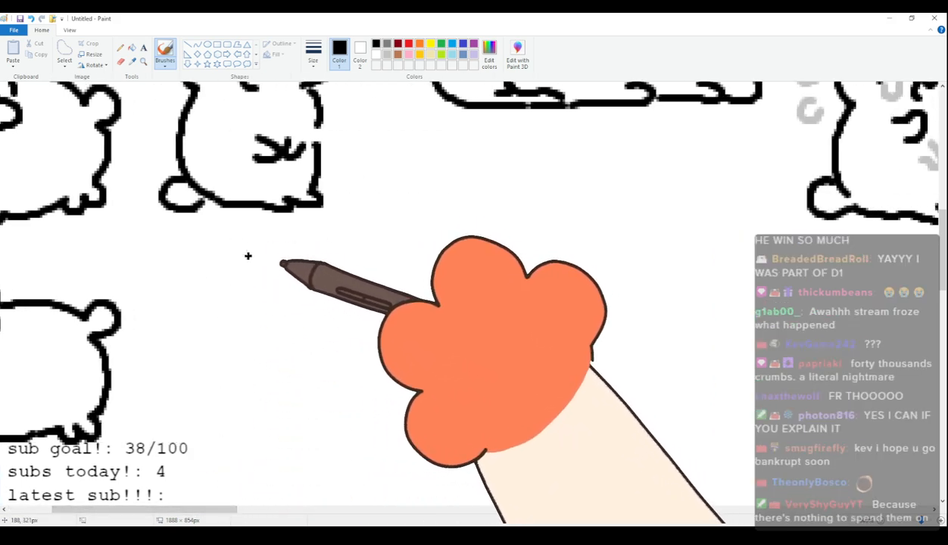
mouse_move(246, 265)
left_mouse_down()
mouse_move(241, 295)
mouse_move(245, 268)
mouse_move(354, 265)
mouse_move(384, 285)
mouse_move(372, 311)
mouse_move(394, 335)
mouse_move(344, 358)
left_mouse_up()
left_click_drag(242, 286, 241, 349)
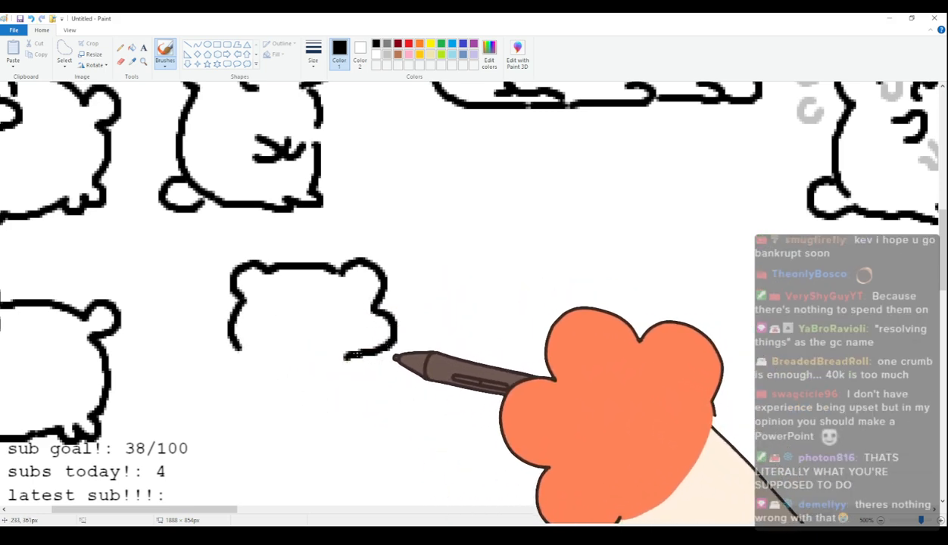
mouse_move(392, 362)
left_mouse_down()
mouse_move(381, 382)
mouse_move(362, 383)
left_mouse_up()
mouse_move(239, 351)
left_mouse_down()
mouse_move(222, 408)
mouse_move(244, 456)
left_mouse_up()
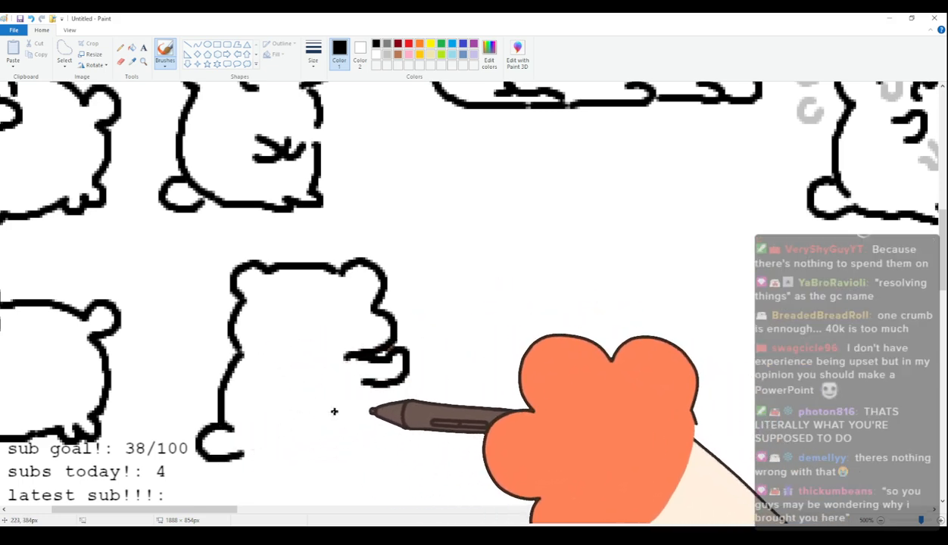
left_click_drag(360, 382, 356, 443)
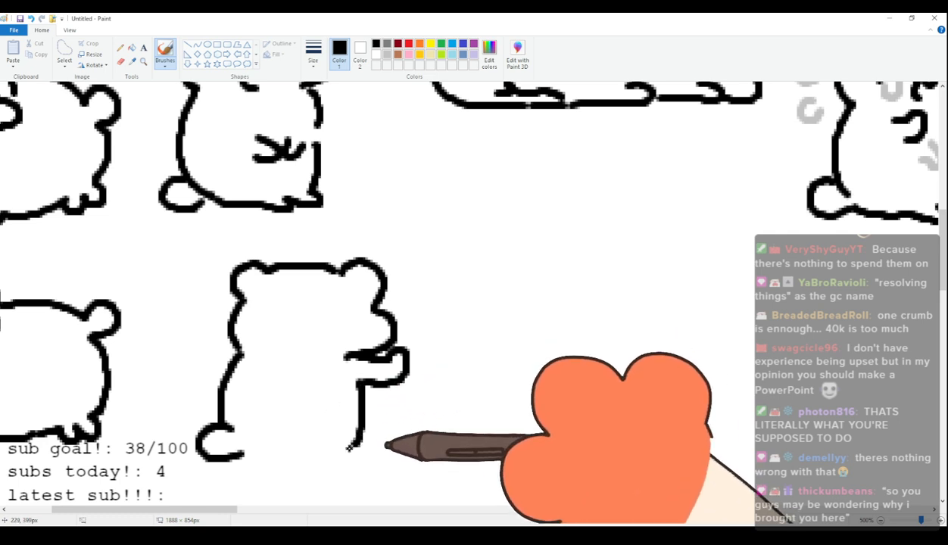
mouse_move(236, 455)
left_mouse_down()
mouse_move(263, 483)
mouse_move(333, 480)
mouse_move(350, 474)
mouse_move(354, 449)
left_mouse_up()
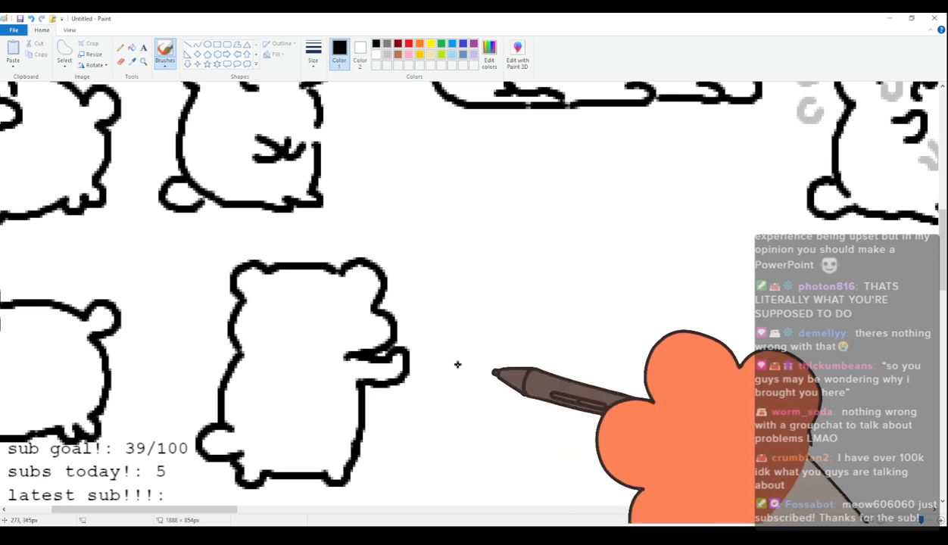
Draw the top of the forty-ninth cat's slightly tilted head with two rounded ears beside the faceless upright cat.
left_click_drag(219, 509, 268, 508)
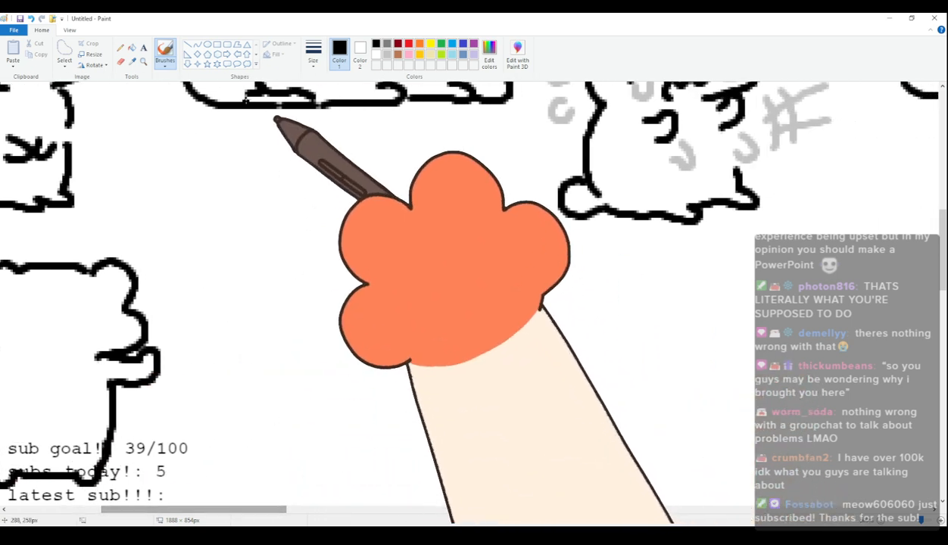
mouse_move(237, 239)
left_mouse_down()
mouse_move(232, 211)
mouse_move(324, 195)
left_mouse_up()
key("ctrl+z")
left_click_drag(220, 201, 265, 191)
key("ctrl+z")
mouse_move(224, 243)
left_mouse_down()
mouse_move(254, 203)
mouse_move(324, 194)
mouse_move(359, 199)
mouse_move(367, 228)
left_mouse_up()
Complete the faceless forty-ninth cat with a bulging cheek, a body on stubby legs and a round raised tail.
left_click_drag(224, 252, 264, 306)
key("ctrl+z")
left_click_drag(223, 253, 242, 306)
key("ctrl+z")
left_click_drag(221, 244, 244, 307)
key("ctrl+z")
mouse_move(222, 244)
left_mouse_down()
mouse_move(207, 276)
mouse_move(273, 305)
mouse_move(312, 382)
mouse_move(326, 372)
mouse_move(370, 376)
mouse_move(303, 363)
mouse_move(306, 380)
mouse_move(328, 368)
mouse_move(380, 371)
mouse_move(402, 386)
mouse_move(405, 375)
mouse_move(453, 365)
mouse_move(475, 347)
left_mouse_up()
key("ctrl+z")
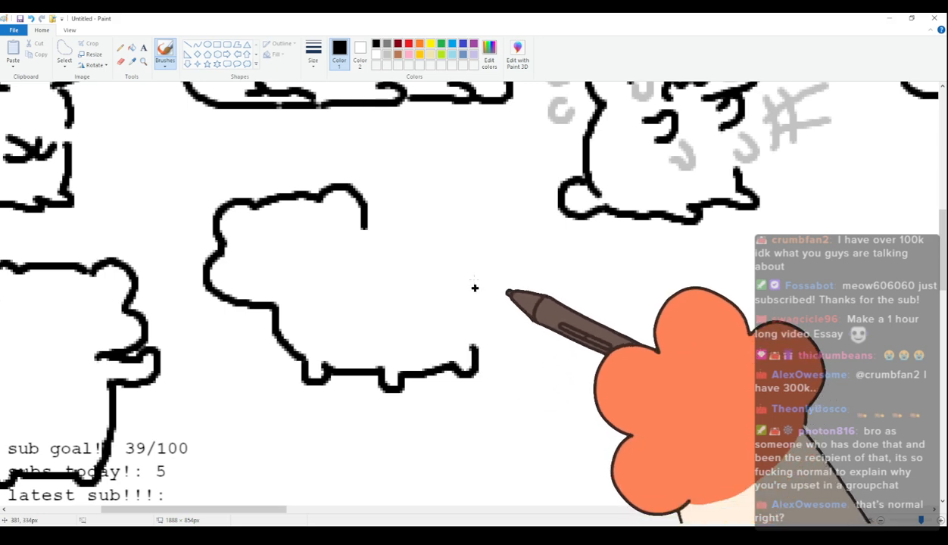
mouse_move(365, 227)
left_mouse_down()
mouse_move(374, 253)
mouse_move(363, 256)
mouse_move(398, 248)
mouse_move(438, 263)
mouse_move(445, 244)
mouse_move(477, 263)
mouse_move(451, 280)
mouse_move(475, 319)
mouse_move(472, 338)
mouse_move(455, 282)
mouse_move(475, 348)
left_mouse_up()
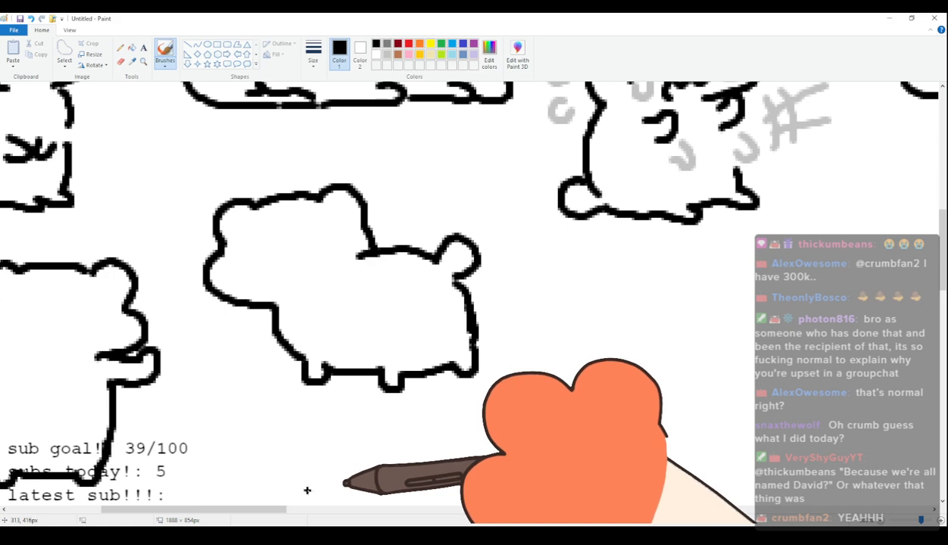
Draw the fiftieth cat's domed head with folded ears, sad slanted closed eyes, a wavy mouth and light-grey tears.
left_click_drag(264, 509, 328, 506)
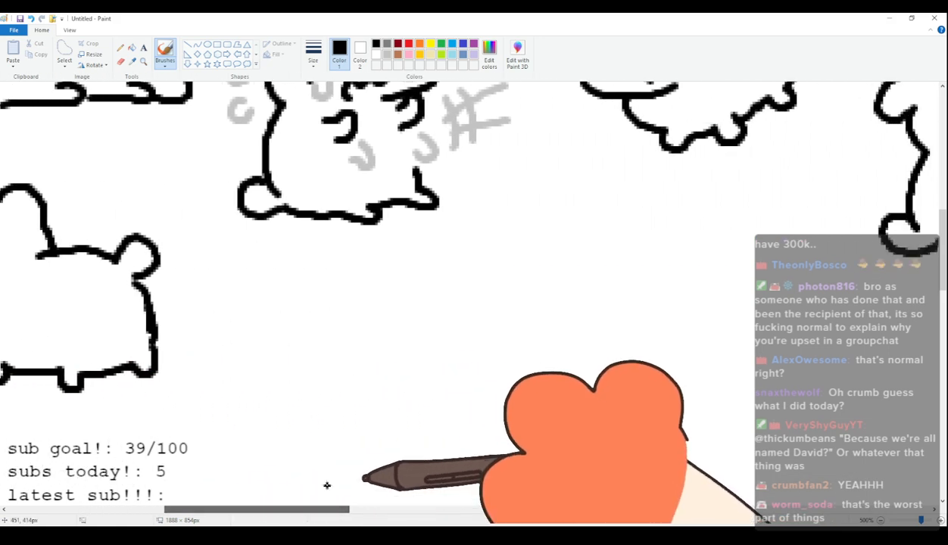
mouse_move(319, 277)
left_mouse_down()
mouse_move(291, 282)
mouse_move(315, 312)
mouse_move(309, 319)
mouse_move(422, 279)
left_mouse_up()
key("ctrl+z")
key("ctrl+z")
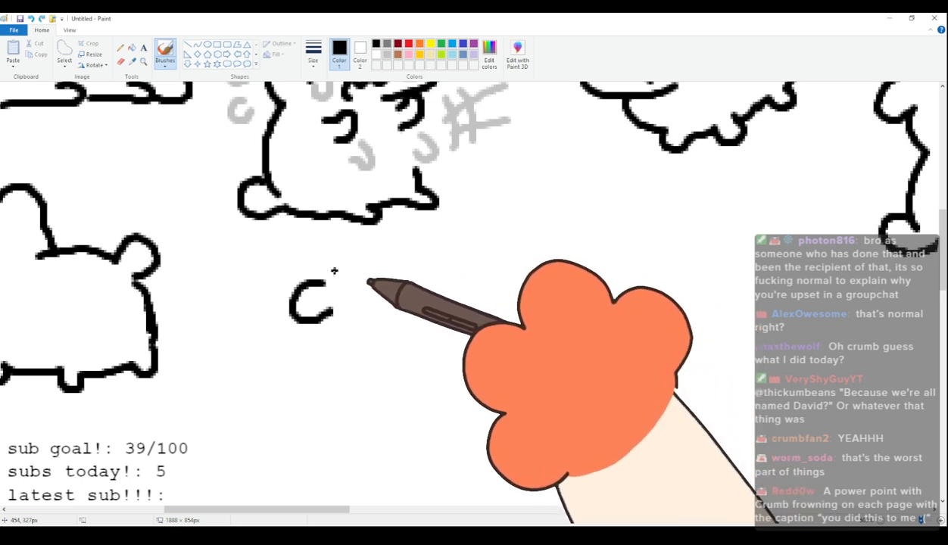
mouse_move(327, 281)
left_mouse_down()
mouse_move(390, 261)
mouse_move(441, 273)
mouse_move(465, 311)
left_mouse_up()
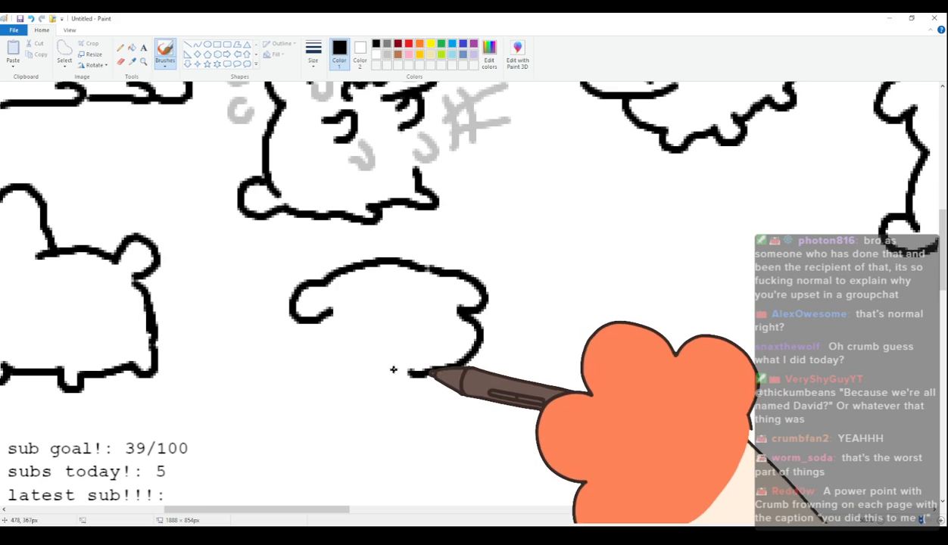
mouse_move(322, 331)
left_mouse_down()
mouse_move(368, 319)
mouse_move(464, 329)
left_mouse_up()
left_click_drag(424, 353, 375, 372)
left_click(388, 54)
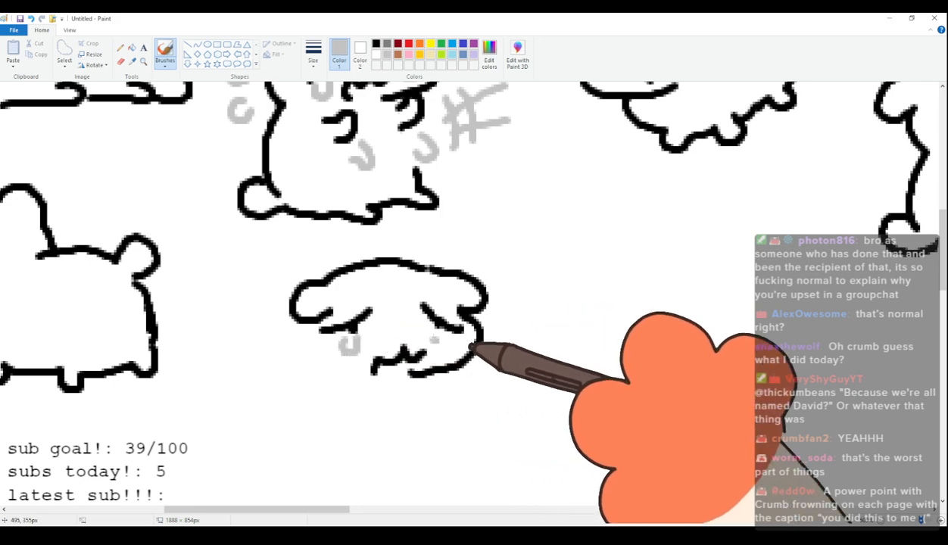
Draw the crying cat's body in black with stubby legs and a drooping tail.
left_click(375, 44)
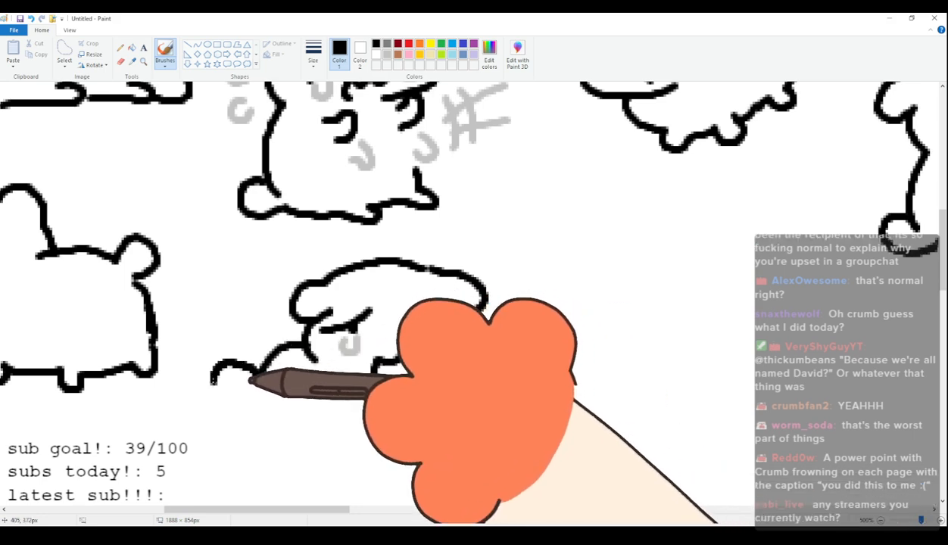
mouse_move(270, 370)
left_mouse_down()
mouse_move(241, 355)
mouse_move(247, 396)
mouse_move(272, 427)
mouse_move(253, 375)
mouse_move(251, 397)
mouse_move(234, 404)
left_mouse_up()
key("ctrl+z")
key("ctrl+z")
key("ctrl+z")
key("ctrl+z")
mouse_move(253, 371)
left_mouse_down()
mouse_move(224, 412)
mouse_move(253, 397)
mouse_move(275, 423)
left_mouse_up()
key("ctrl+z")
key("ctrl+z")
mouse_move(253, 393)
left_mouse_down()
mouse_move(286, 434)
mouse_move(402, 444)
mouse_move(453, 432)
mouse_move(442, 382)
left_mouse_up()
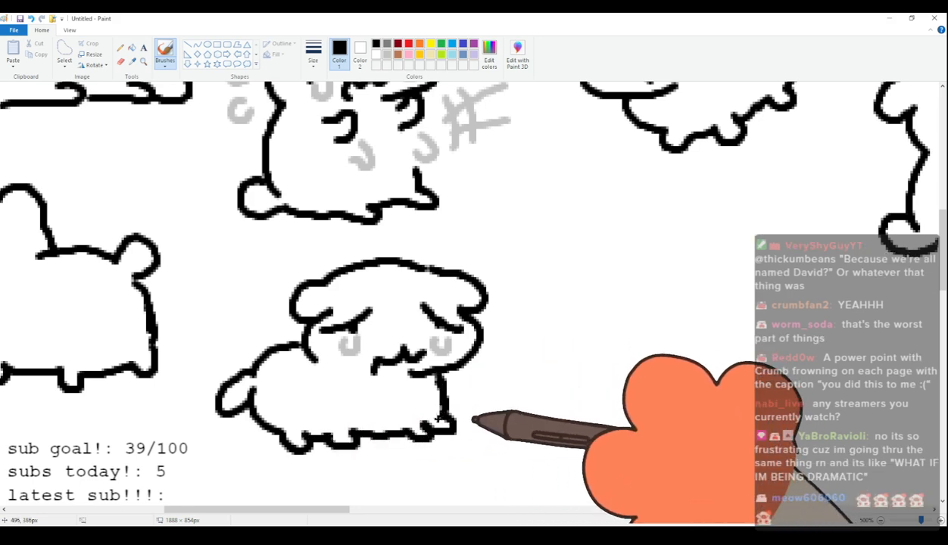
Draw the fifty-first cat's tilted head with rounded ears, two dot eyes and a wavy downturned mouth beside the crying cat.
left_click_drag(331, 511, 400, 523)
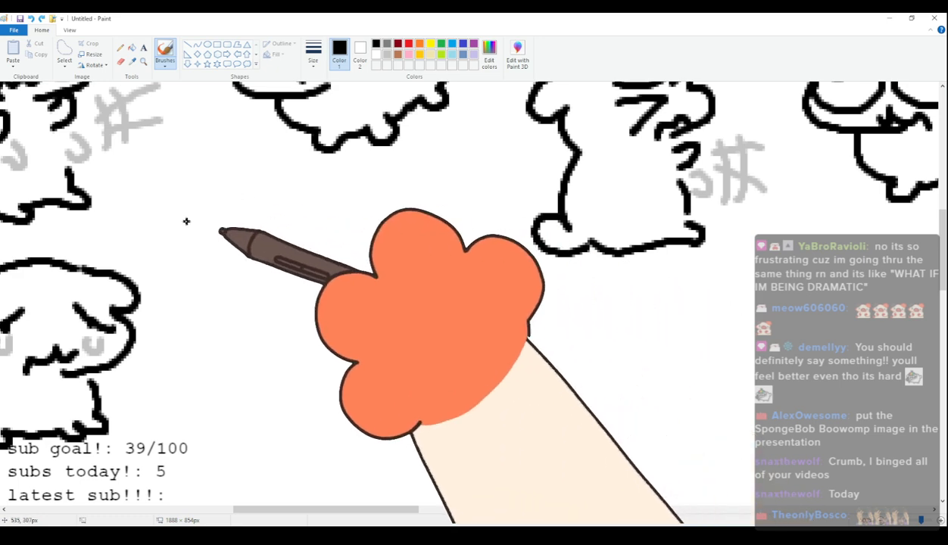
mouse_move(206, 225)
left_mouse_down()
mouse_move(272, 207)
mouse_move(330, 209)
mouse_move(341, 195)
mouse_move(379, 226)
left_mouse_up()
mouse_move(219, 249)
left_mouse_down()
mouse_move(205, 276)
mouse_move(274, 308)
left_mouse_up()
key("ctrl+z")
mouse_move(220, 249)
left_mouse_down()
mouse_move(211, 280)
mouse_move(251, 318)
mouse_move(304, 311)
mouse_move(254, 259)
mouse_move(283, 288)
mouse_move(298, 268)
mouse_move(335, 288)
left_mouse_up()
left_click(253, 260)
left_click(343, 243)
Draw the fifty-first cat's plump body with stubby legs and a rounded raised tail.
left_click_drag(278, 320, 309, 371)
key("ctrl+z")
mouse_move(278, 320)
left_mouse_down()
mouse_move(280, 344)
mouse_move(325, 374)
mouse_move(331, 394)
mouse_move(342, 379)
mouse_move(395, 378)
mouse_move(459, 350)
left_mouse_up()
mouse_move(371, 215)
left_mouse_down()
mouse_move(397, 264)
mouse_move(444, 248)
mouse_move(428, 260)
mouse_move(428, 247)
mouse_move(466, 250)
mouse_move(440, 282)
left_mouse_up()
key("ctrl+z")
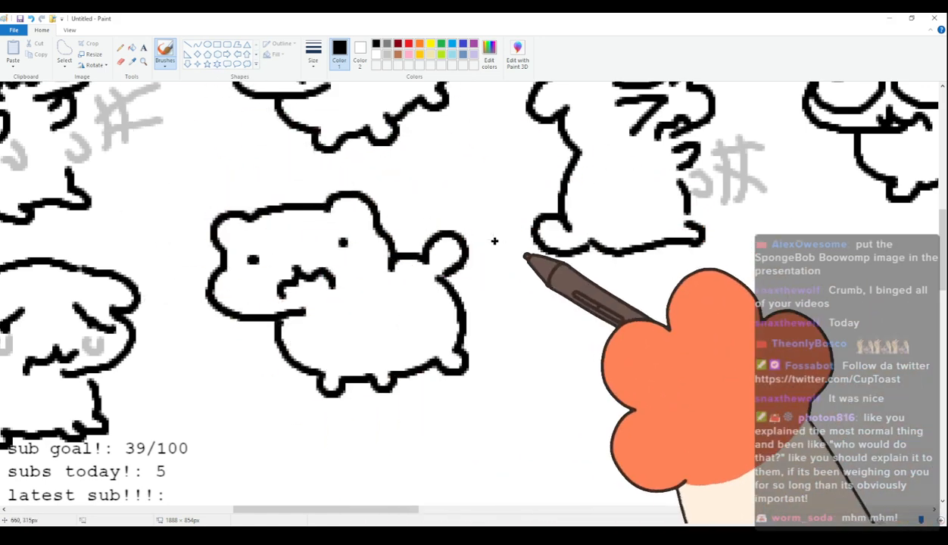
Draw the fifty-second cat with dot eyes, a wavy downturned mouth, a four-legged body and a round tail behind its head.
scroll(580, 261, "up", 3)
scroll(560, 303, "down", 3)
scroll(454, 378, "down", 3)
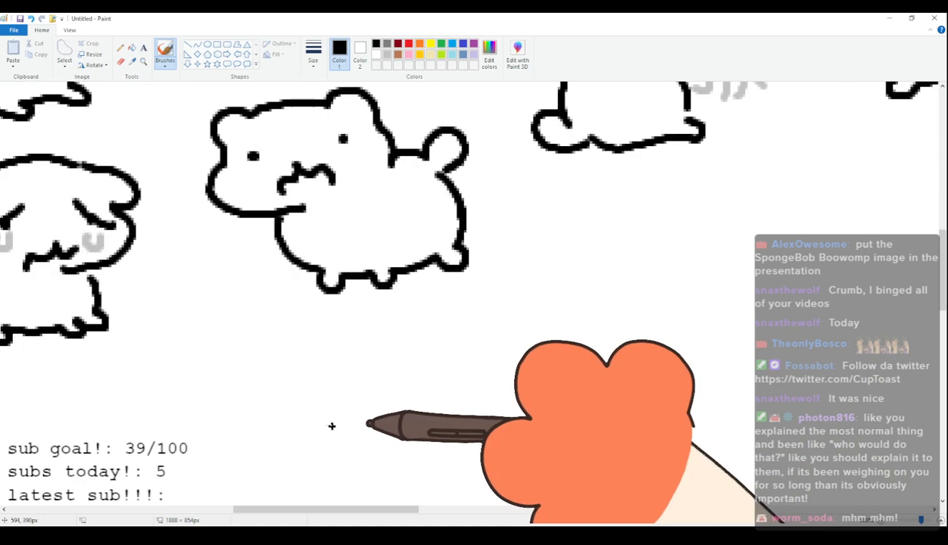
scroll(341, 462, "up", 3)
left_click_drag(354, 514, 409, 503)
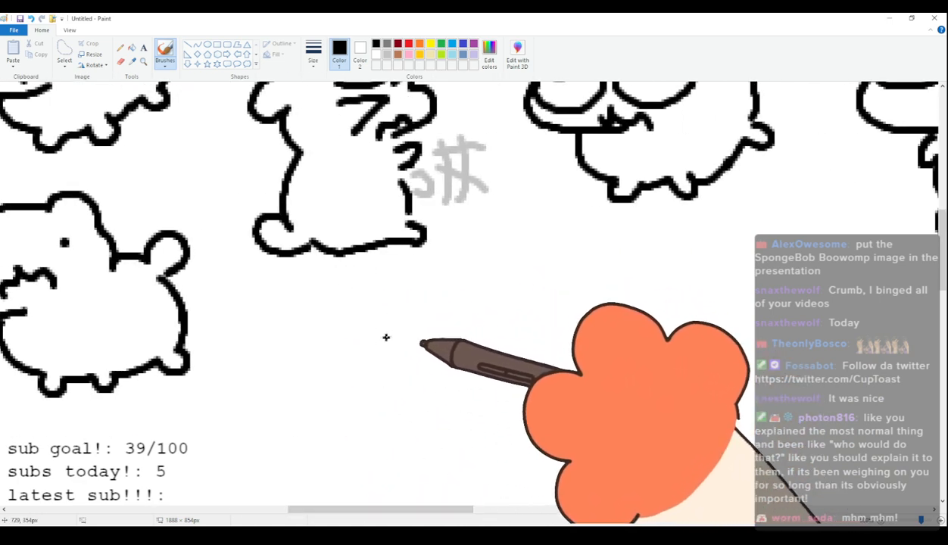
left_click_drag(382, 345, 415, 313)
key("ctrl+z")
mouse_move(375, 341)
left_mouse_down()
mouse_move(413, 309)
mouse_move(506, 296)
mouse_move(518, 389)
mouse_move(482, 399)
left_mouse_up()
left_click(408, 349)
left_click(498, 338)
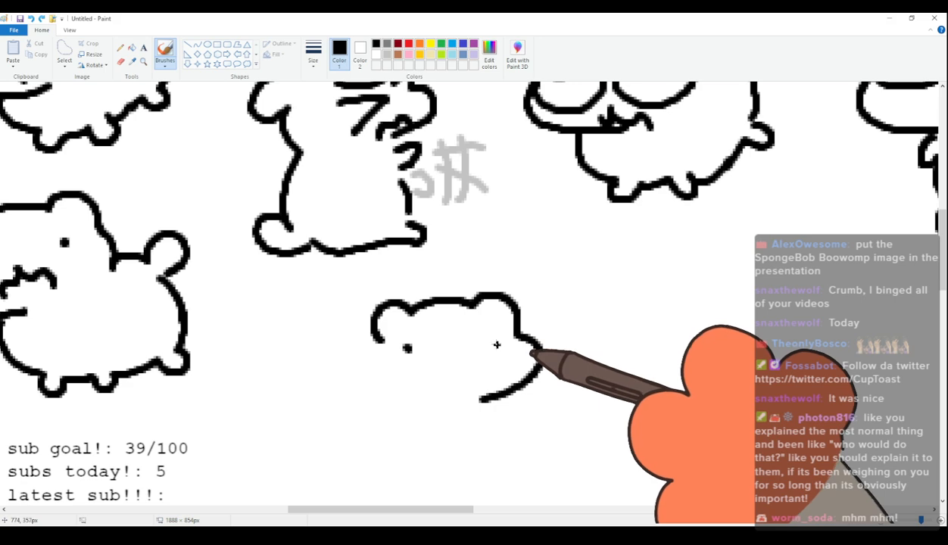
left_click_drag(482, 379, 437, 391)
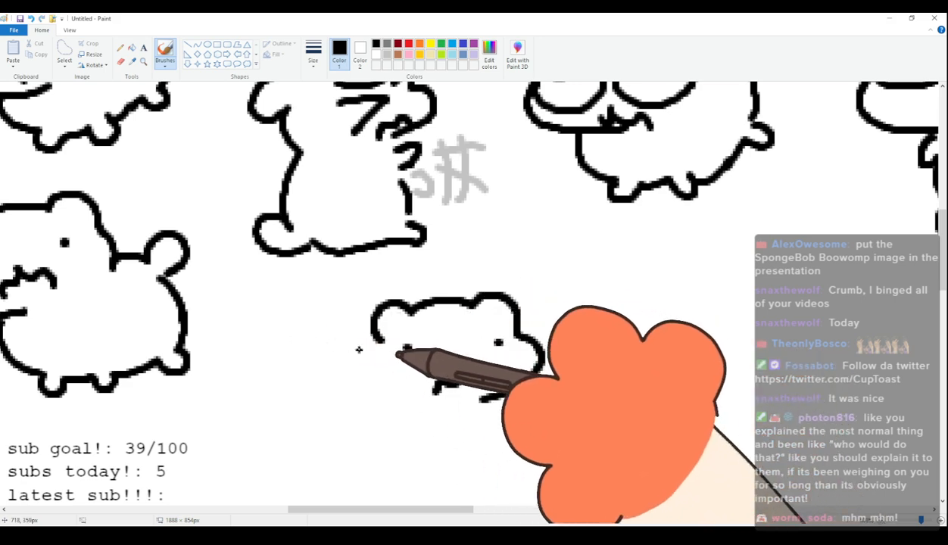
mouse_move(402, 343)
left_mouse_down()
mouse_move(319, 354)
mouse_move(275, 344)
mouse_move(298, 370)
mouse_move(281, 400)
mouse_move(300, 443)
mouse_move(324, 466)
mouse_move(340, 455)
mouse_move(468, 463)
mouse_move(485, 446)
mouse_move(485, 400)
mouse_move(474, 466)
left_mouse_up()
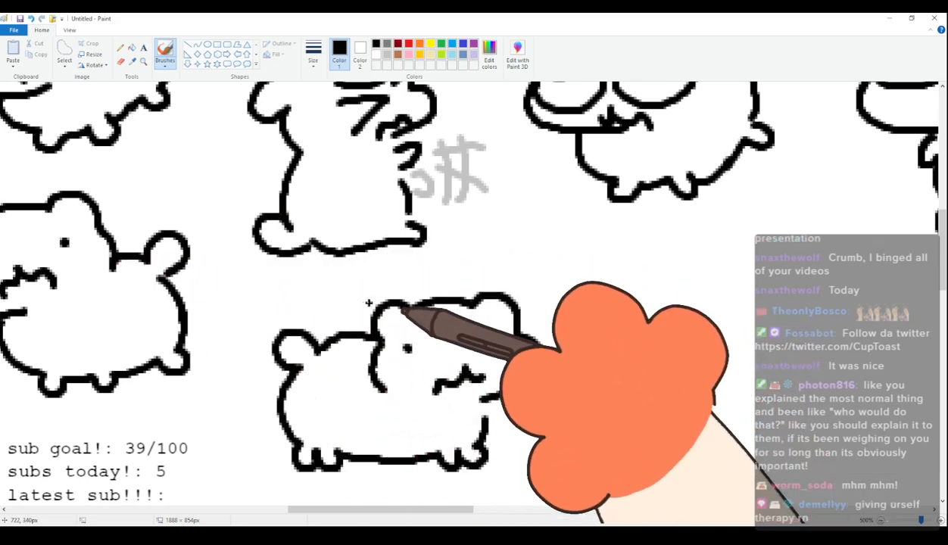
Draw the fifty-third cat's wide flattened head with narrow oval eyes, raised pupils and a wavy downturned mouth.
scroll(384, 344, "up", 1)
scroll(388, 347, "down", 2)
scroll(404, 337, "up", 1)
left_click_drag(405, 509, 487, 500)
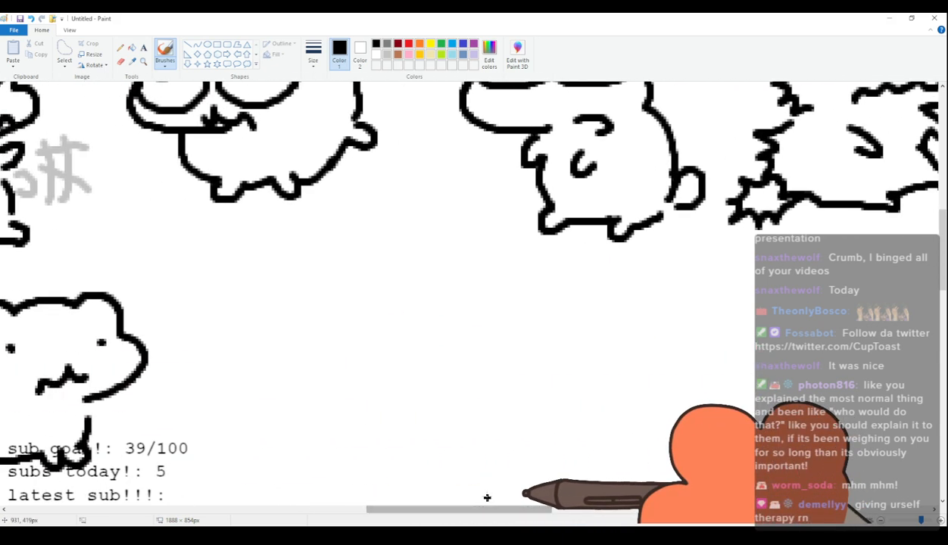
mouse_move(220, 282)
left_mouse_down()
mouse_move(255, 251)
mouse_move(262, 275)
mouse_move(349, 288)
mouse_move(335, 271)
mouse_move(385, 292)
left_mouse_up()
key("ctrl+z")
left_click_drag(227, 277, 201, 339)
key("ctrl+z")
mouse_move(227, 273)
left_mouse_down()
mouse_move(195, 340)
mouse_move(282, 364)
left_mouse_up()
mouse_move(218, 312)
left_mouse_down()
mouse_move(291, 314)
mouse_move(224, 313)
mouse_move(248, 316)
left_mouse_up()
mouse_move(336, 311)
left_mouse_down()
mouse_move(346, 328)
mouse_move(341, 311)
mouse_move(359, 316)
left_mouse_up()
mouse_move(283, 350)
left_mouse_down()
mouse_move(301, 346)
mouse_move(341, 364)
left_mouse_up()
Draw the fifty-third cat's low crouching body with small feet and a round tail.
mouse_move(406, 274)
left_mouse_down()
mouse_move(485, 309)
mouse_move(484, 319)
left_mouse_up()
mouse_move(285, 364)
left_mouse_down()
mouse_move(322, 382)
mouse_move(322, 398)
mouse_move(352, 386)
mouse_move(475, 389)
mouse_move(486, 359)
left_mouse_up()
mouse_move(486, 317)
left_mouse_down()
mouse_move(521, 334)
mouse_move(487, 359)
left_mouse_up()
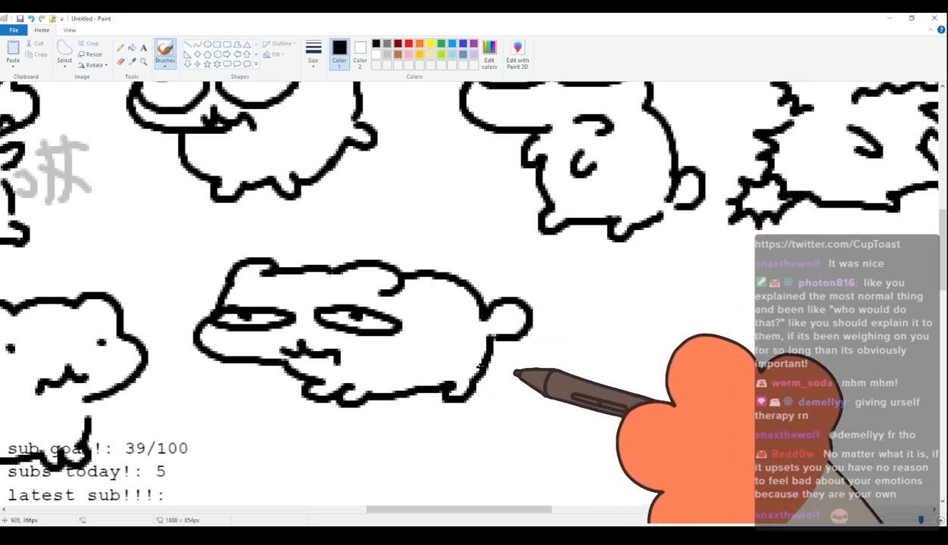
Draw the fifty-fourth cat's tilted head with rounded ears, narrow oval eyes, raised pupils and a wavy downturned mouth.
scroll(500, 385, "up", 3)
scroll(501, 383, "down", 3)
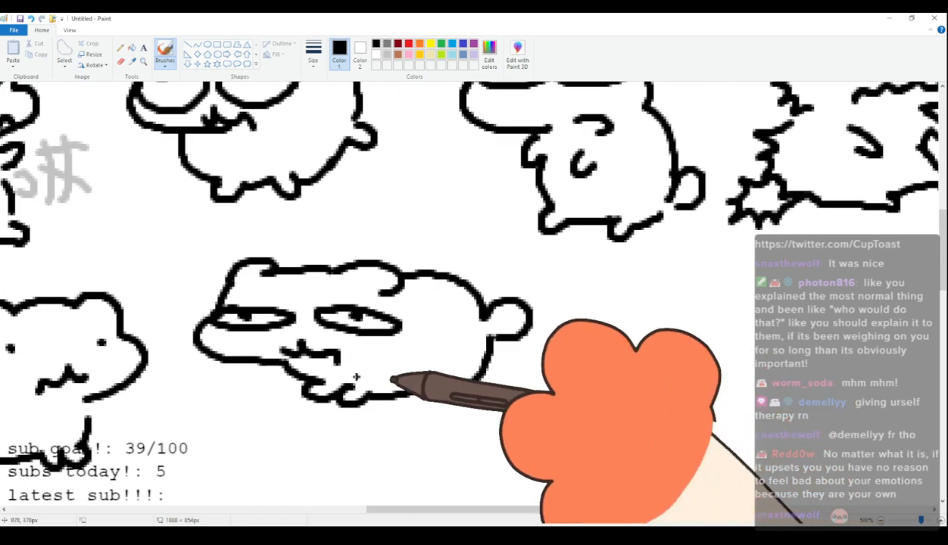
mouse_move(436, 515)
left_mouse_down()
mouse_move(398, 515)
mouse_move(497, 509)
left_mouse_up()
scroll(443, 473, "down", 3)
scroll(443, 473, "up", 3)
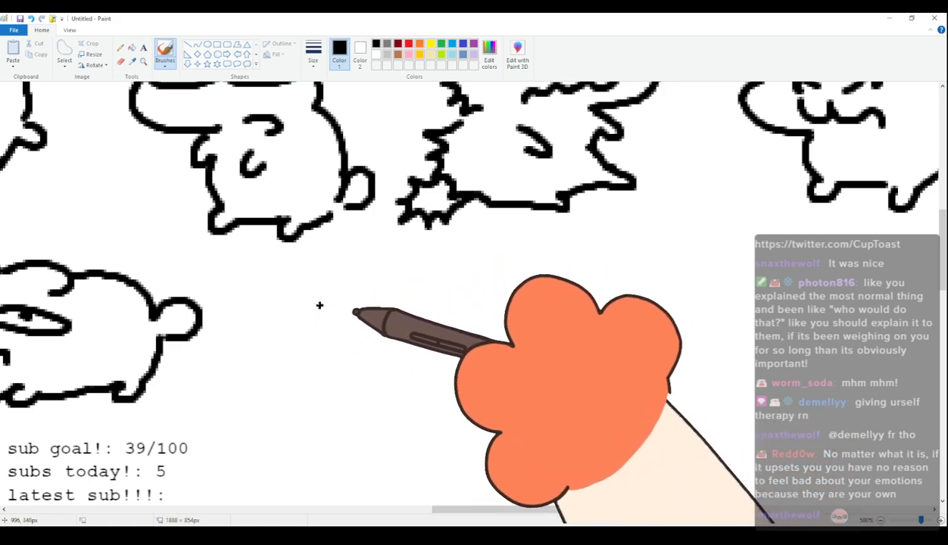
mouse_move(306, 324)
left_mouse_down()
mouse_move(337, 300)
mouse_move(454, 286)
mouse_move(434, 376)
left_mouse_up()
key("ctrl+z")
left_click_drag(477, 323, 432, 390)
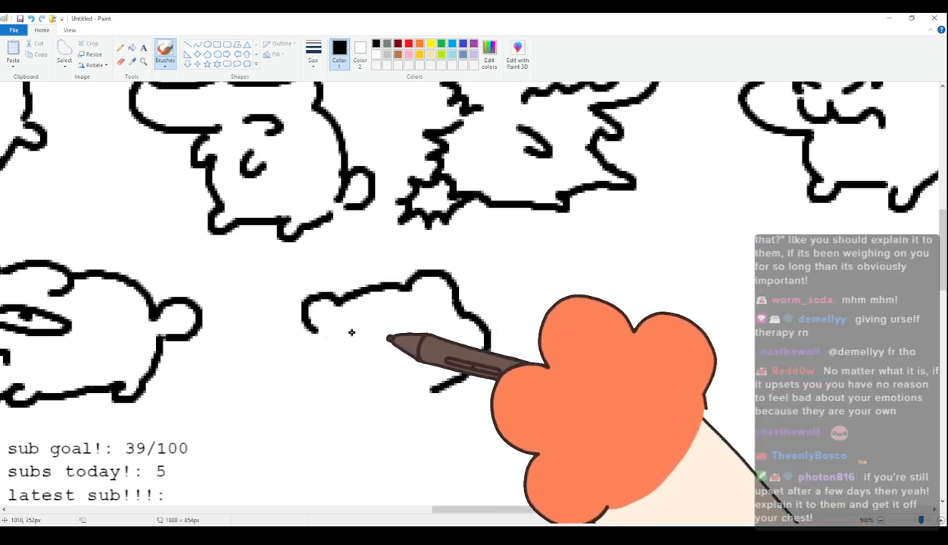
left_click_drag(390, 338, 314, 361)
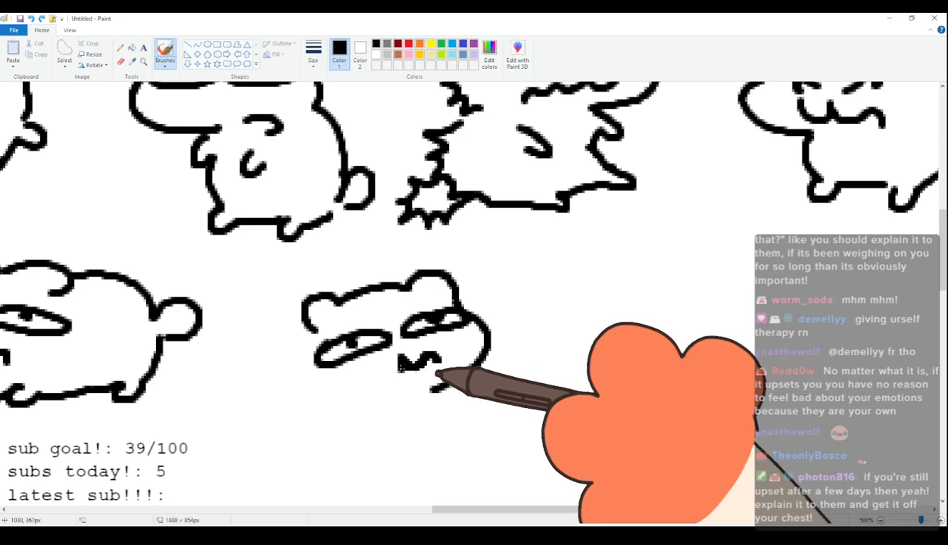
left_click_drag(401, 364, 376, 390)
Draw the fifty-fourth cat's cheek and upright body with two small arms, stubby feet and a round tail low on its side.
left_click_drag(314, 330, 327, 443)
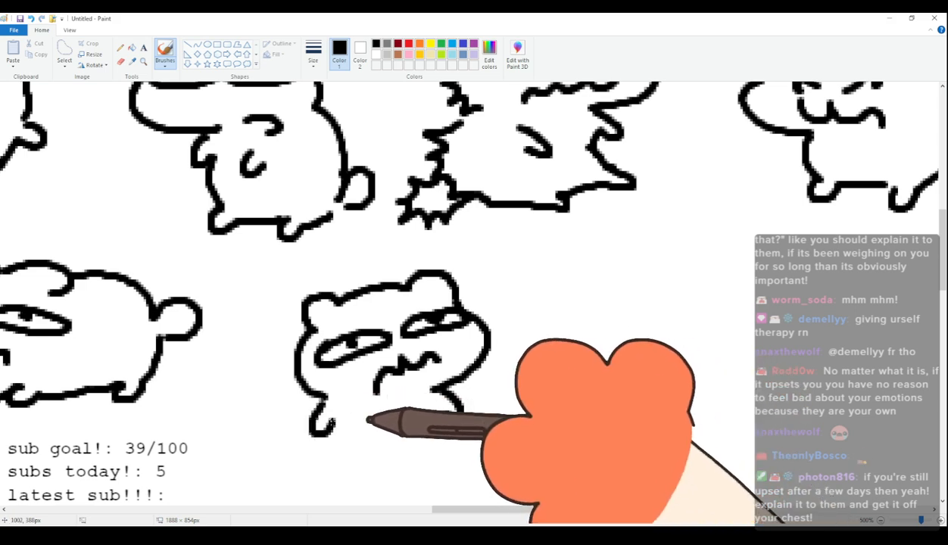
scroll(334, 421, "down", 3)
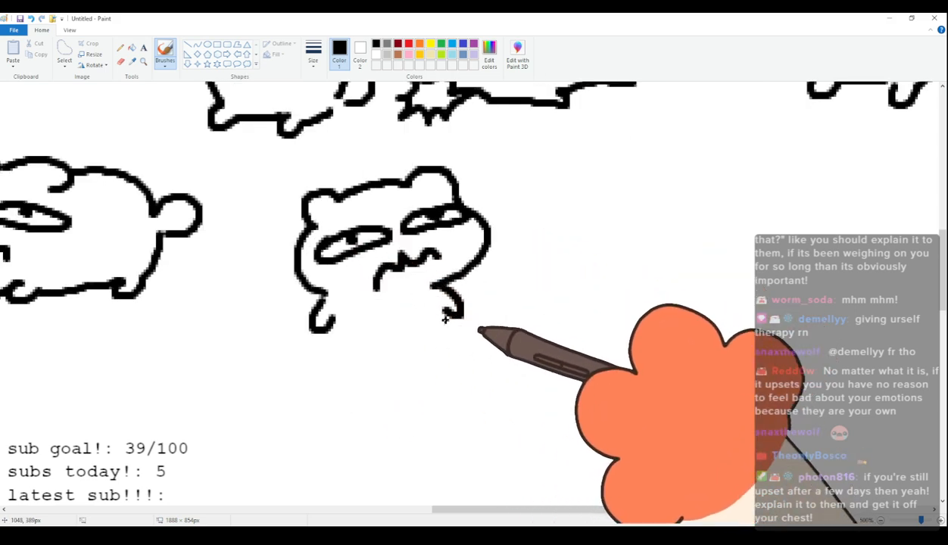
mouse_move(316, 345)
left_mouse_down()
mouse_move(326, 394)
mouse_move(435, 391)
left_mouse_up()
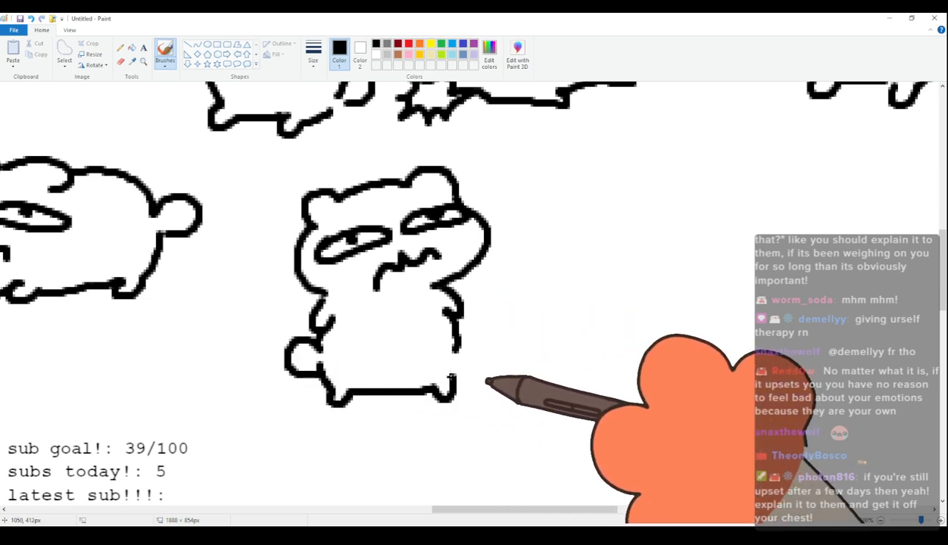
scroll(431, 377, "up", 2)
scroll(418, 341, "down", 1)
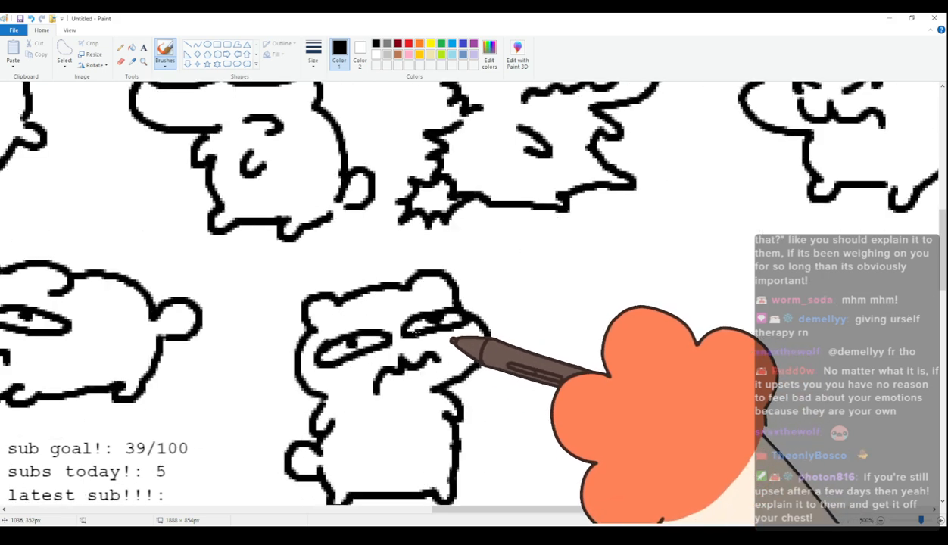
Draw the fifty-fifth cat's flat-topped head with a protruding cheek, narrow oval eyes, raised pupils and a downturned mouth.
scroll(404, 398, "down", 1)
scroll(482, 491, "right", 3)
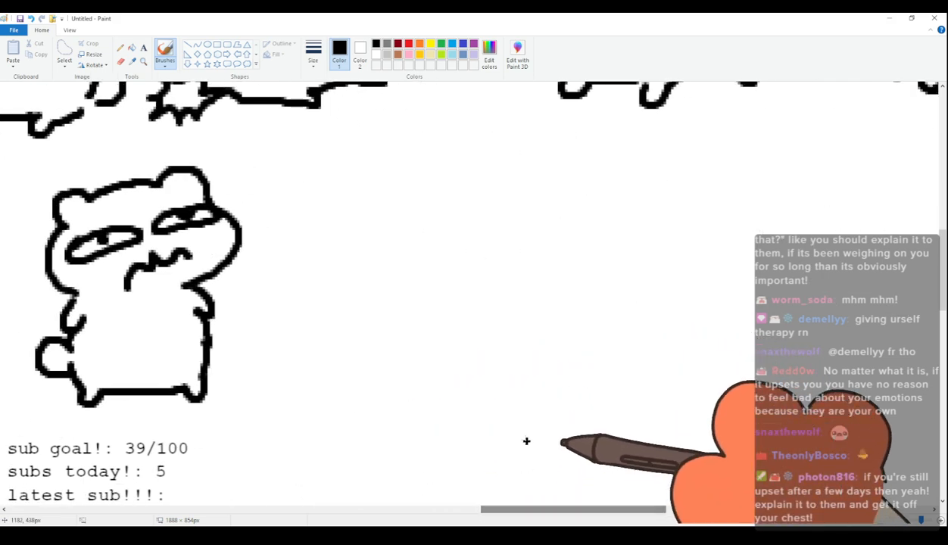
scroll(522, 445, "up", 2)
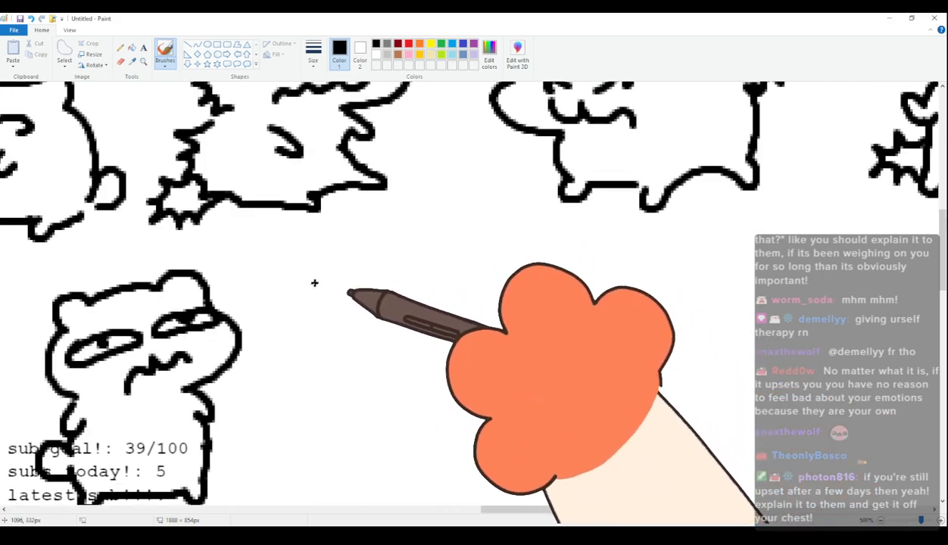
mouse_move(334, 301)
left_mouse_down()
mouse_move(364, 274)
mouse_move(428, 273)
mouse_move(478, 297)
left_mouse_up()
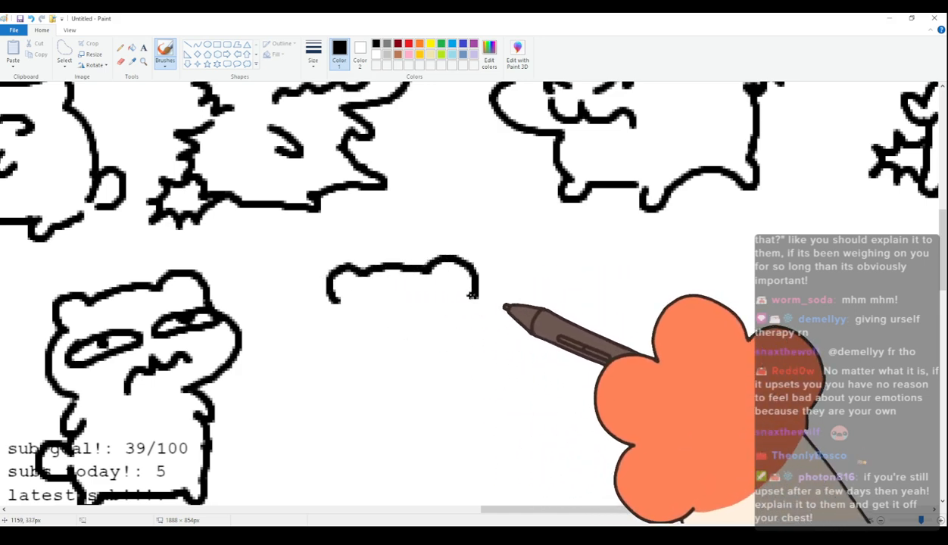
key("ctrl+z")
left_click_drag(328, 300, 345, 265)
mouse_move(404, 264)
left_mouse_down()
mouse_move(442, 269)
mouse_move(462, 256)
mouse_move(494, 274)
mouse_move(498, 298)
left_mouse_up()
mouse_move(323, 296)
left_mouse_down()
mouse_move(360, 275)
mouse_move(436, 267)
mouse_move(464, 302)
left_mouse_up()
mouse_move(324, 317)
left_mouse_down()
mouse_move(333, 364)
mouse_move(394, 370)
left_mouse_up()
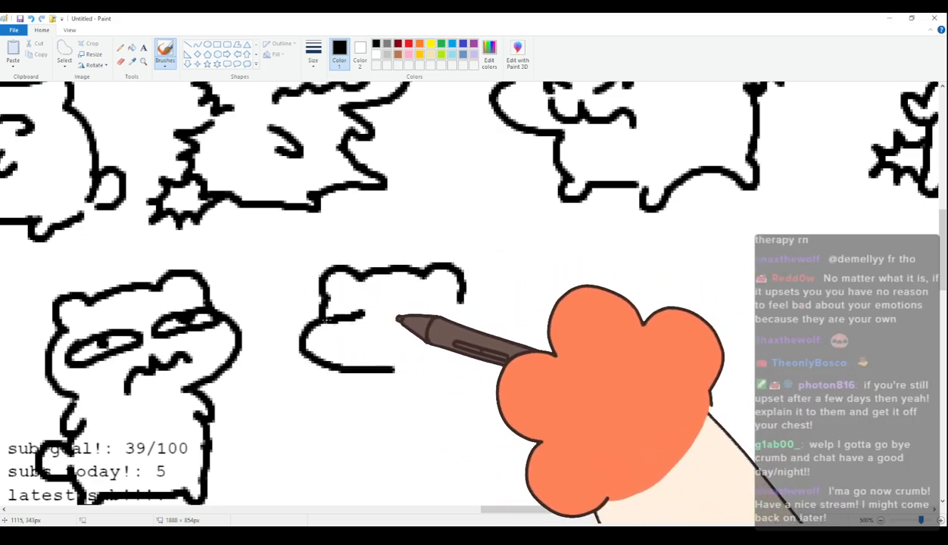
mouse_move(349, 319)
left_mouse_down()
mouse_move(320, 323)
mouse_move(393, 320)
mouse_move(344, 324)
left_mouse_up()
left_click_drag(432, 315, 435, 321)
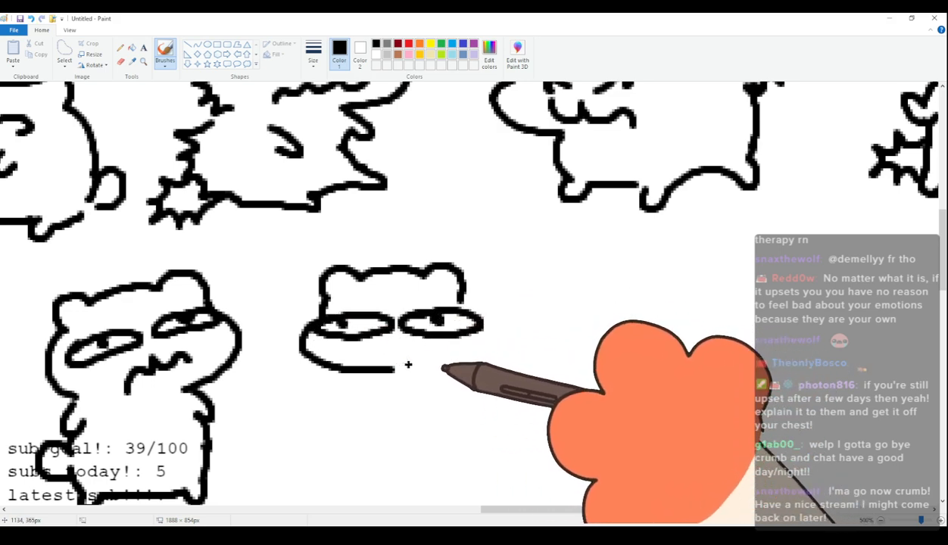
left_click_drag(412, 356, 457, 365)
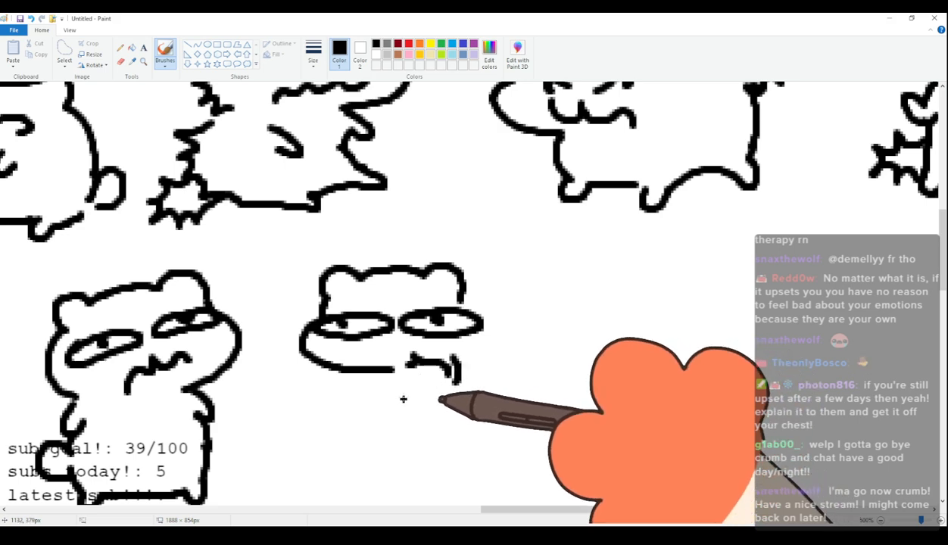
Draw the fifty-fifth cat's plump body on short stubby legs with a raised round tail.
mouse_move(373, 376)
left_mouse_down()
mouse_move(420, 433)
mouse_move(463, 422)
mouse_move(521, 422)
left_mouse_up()
mouse_move(463, 297)
left_mouse_down()
mouse_move(526, 305)
mouse_move(540, 283)
mouse_move(567, 312)
mouse_move(545, 317)
mouse_move(561, 338)
mouse_move(534, 425)
mouse_move(561, 423)
mouse_move(560, 390)
left_mouse_up()
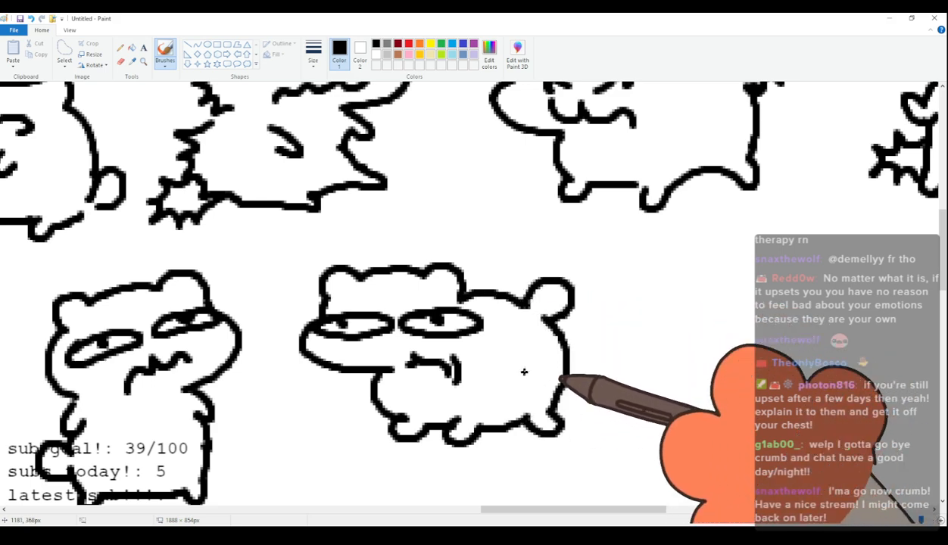
scroll(524, 372, "up", 3)
scroll(524, 372, "down", 3)
Draw the fifty-sixth cat's steeply tilted head with slanted oval eyes, raised pupils and a single dot for the mouth.
left_click_drag(541, 506, 645, 500)
mouse_move(166, 355)
left_mouse_down()
mouse_move(167, 364)
mouse_move(171, 325)
mouse_move(243, 296)
left_mouse_up()
key("ctrl+z")
mouse_move(179, 354)
left_mouse_down()
mouse_move(167, 324)
mouse_move(267, 264)
mouse_move(350, 295)
mouse_move(334, 358)
left_mouse_up()
mouse_move(212, 332)
left_mouse_down()
mouse_move(203, 360)
mouse_move(240, 319)
mouse_move(212, 342)
left_mouse_up()
mouse_move(281, 297)
left_mouse_down()
mouse_move(307, 302)
mouse_move(313, 285)
mouse_move(284, 291)
left_mouse_up()
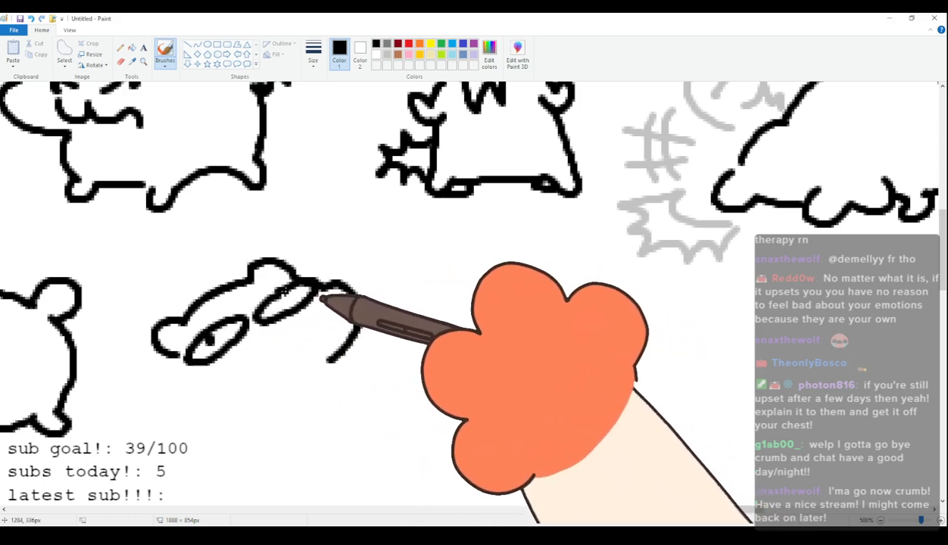
left_click(301, 355)
Draw the fifty-sixth cat's lower cheek and reclining body with two curled arms, outstretched feet and a round tail underneath.
mouse_move(180, 358)
left_mouse_down()
mouse_move(270, 429)
mouse_move(296, 409)
left_mouse_up()
left_click_drag(343, 364, 372, 347)
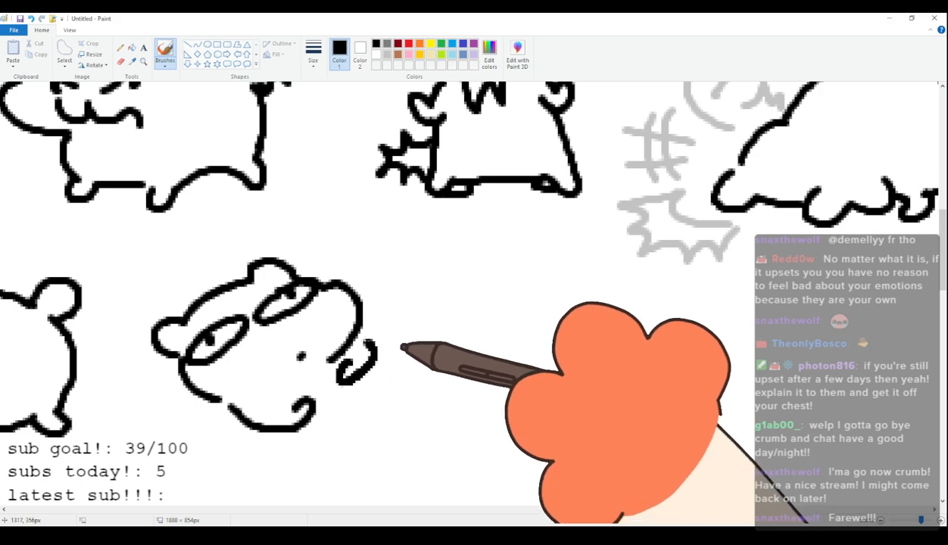
left_click_drag(257, 430, 350, 457)
mouse_move(374, 353)
left_mouse_down()
mouse_move(442, 392)
mouse_move(399, 432)
mouse_move(410, 437)
mouse_move(405, 455)
mouse_move(296, 473)
mouse_move(303, 457)
mouse_move(340, 464)
left_mouse_up()
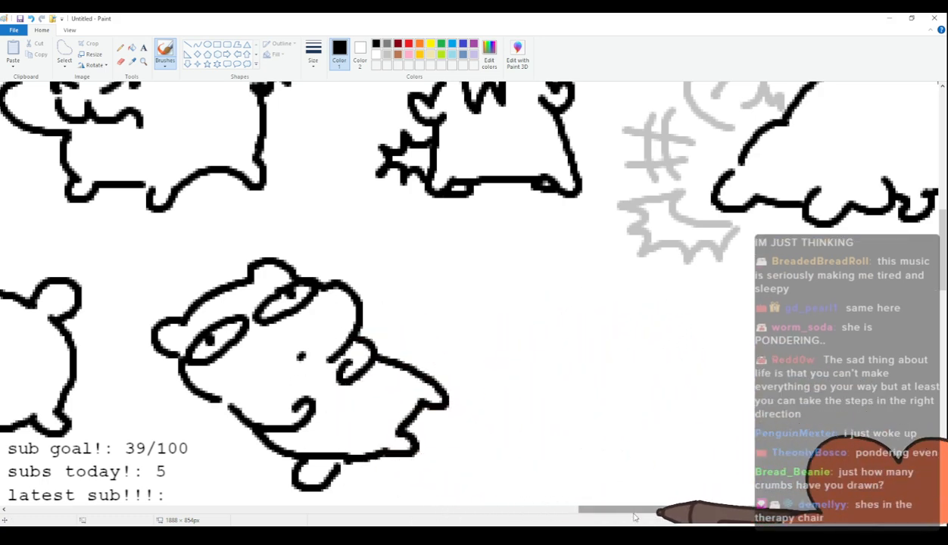
Draw the fifty-seventh cat's head with rounded ears, a protruding cheek and large round eyes with dot pupils, without eyebrows.
left_click_drag(630, 513, 677, 510)
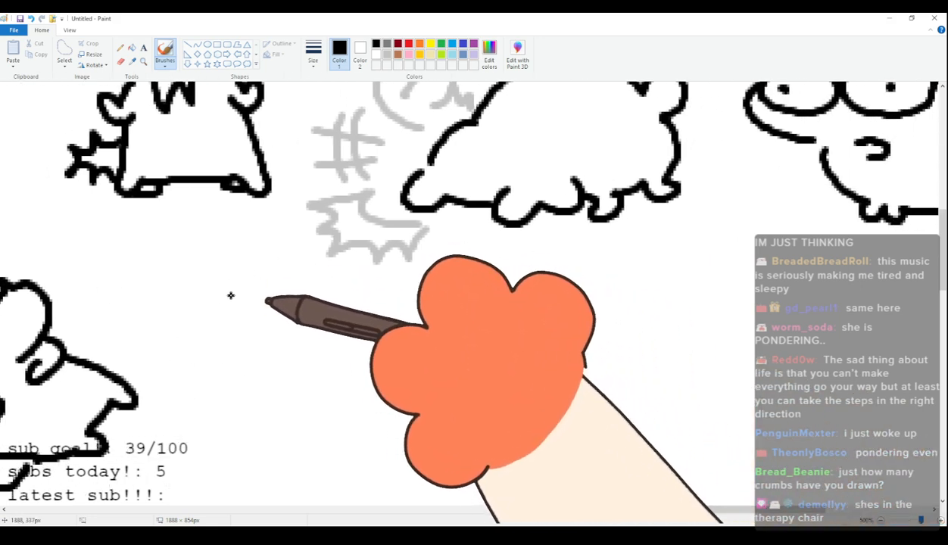
mouse_move(229, 313)
left_mouse_down()
mouse_move(319, 309)
mouse_move(265, 308)
mouse_move(271, 319)
mouse_move(358, 301)
mouse_move(394, 316)
mouse_move(392, 338)
left_mouse_up()
key("ctrl+z")
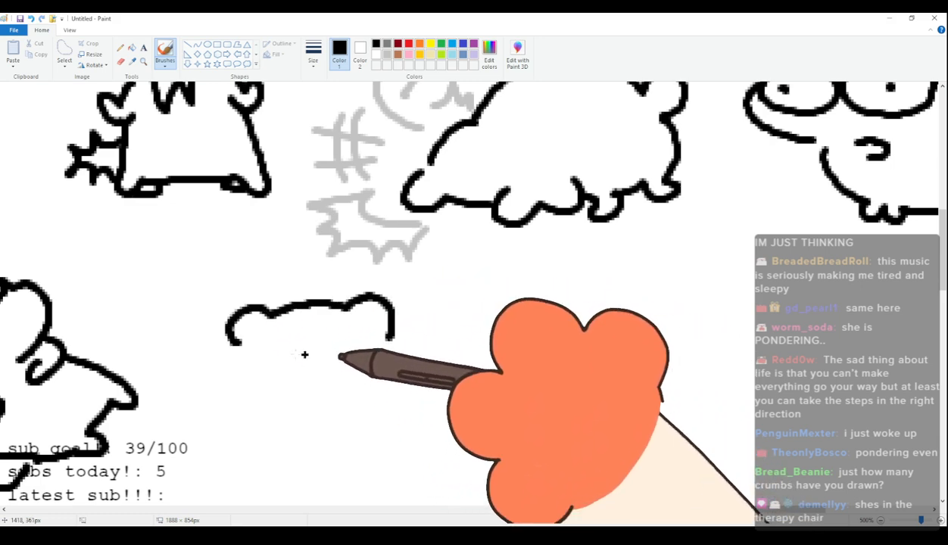
left_click_drag(220, 378, 313, 408)
left_click_drag(231, 356, 269, 350)
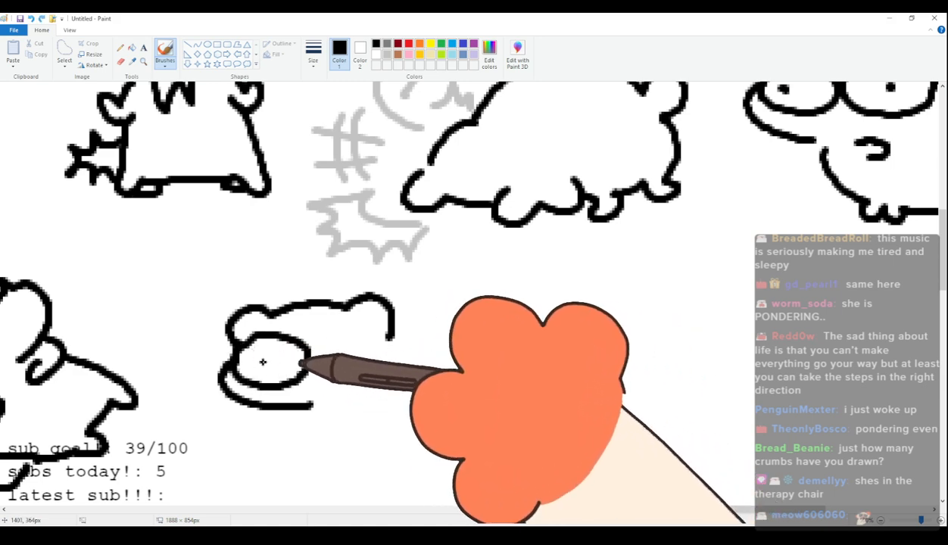
mouse_move(341, 331)
left_mouse_down()
mouse_move(319, 362)
mouse_move(392, 377)
left_mouse_up()
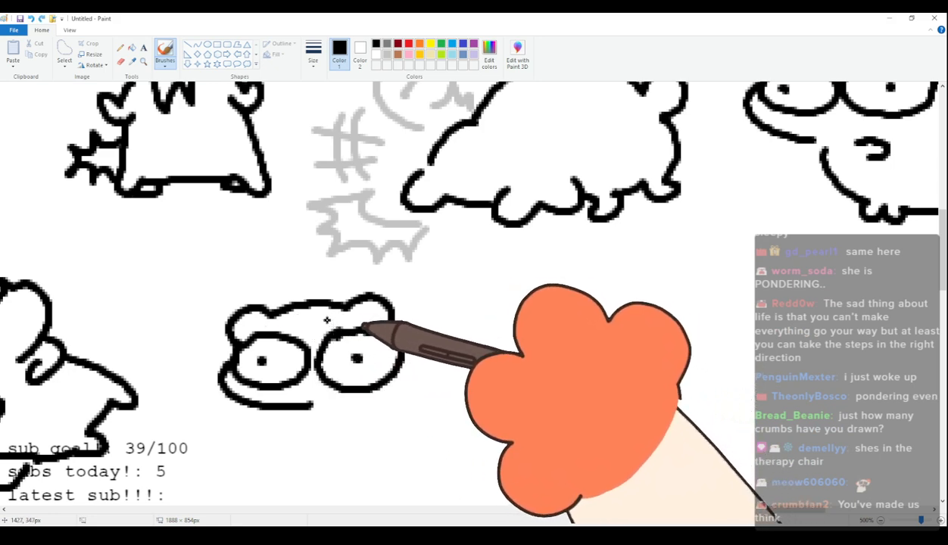
left_click_drag(260, 326, 293, 330)
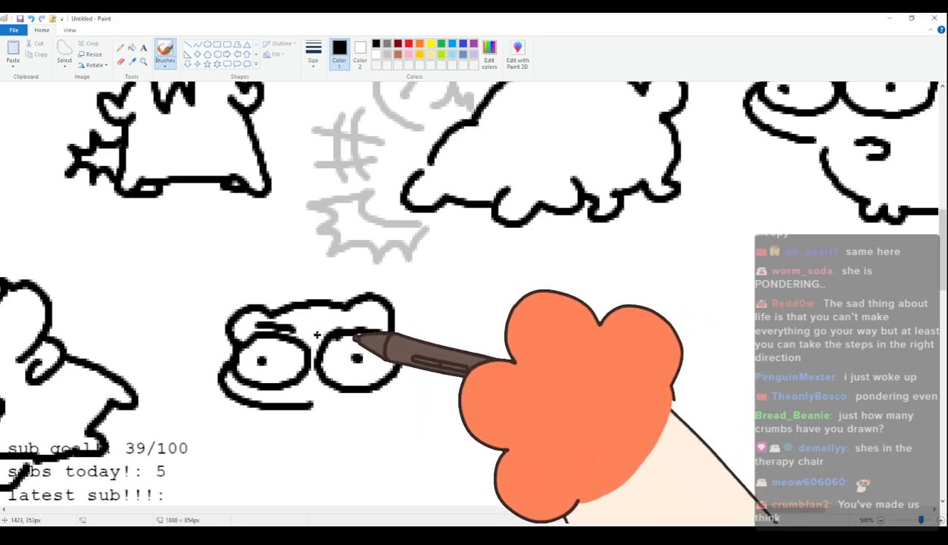
mouse_move(326, 387)
left_mouse_down()
mouse_move(360, 411)
mouse_move(306, 424)
mouse_move(347, 450)
left_mouse_up()
key("ctrl+z")
Draw the fifty-seventh cat's small wavy mouth and plump body with stubby legs and a raised rounded tail.
mouse_move(305, 409)
left_mouse_down()
mouse_move(304, 434)
mouse_move(331, 456)
mouse_move(319, 470)
mouse_move(376, 460)
mouse_move(393, 477)
mouse_move(450, 471)
left_mouse_up()
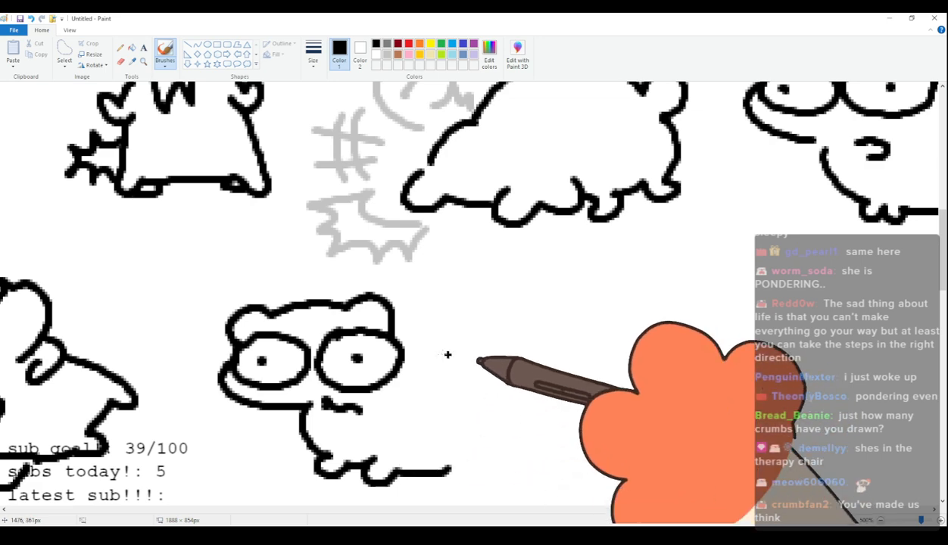
left_click_drag(404, 337, 458, 337)
key("ctrl+z")
key("ctrl+z")
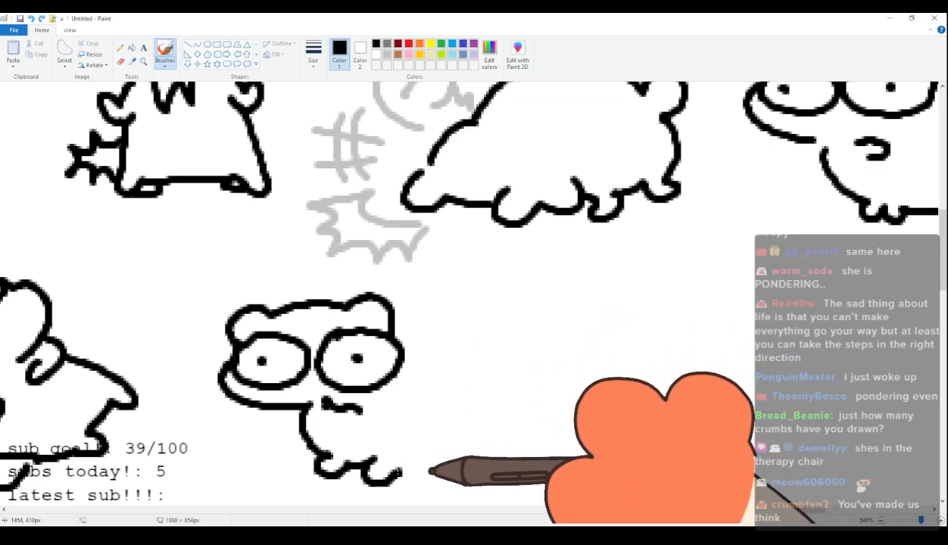
left_click_drag(398, 471, 464, 460)
mouse_move(407, 345)
left_mouse_down()
mouse_move(455, 347)
mouse_move(484, 333)
mouse_move(496, 363)
mouse_move(481, 455)
left_mouse_up()
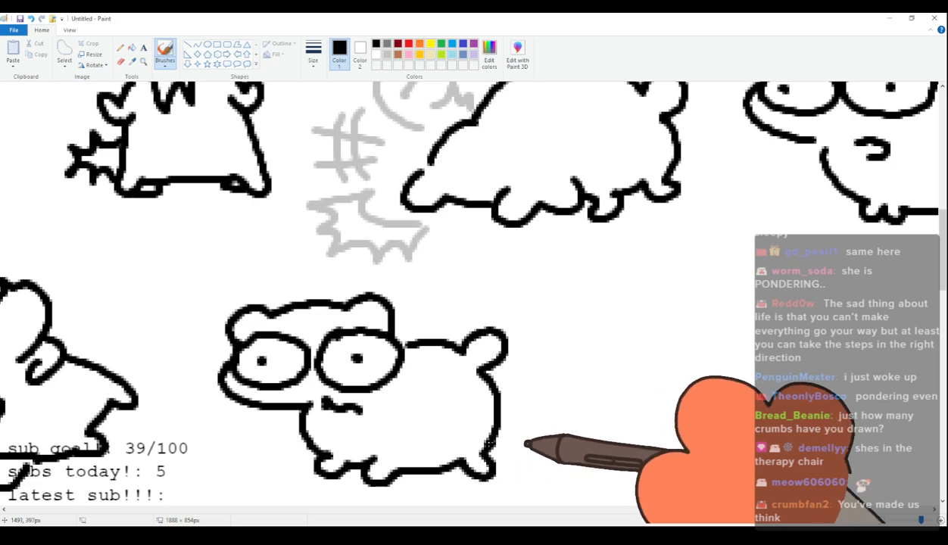
Examine the fifty-seventh cat, the row above it and the whole canvas of cats.
scroll(489, 444, "up", 1)
scroll(500, 409, "down", 2)
scroll(502, 398, "up", 1)
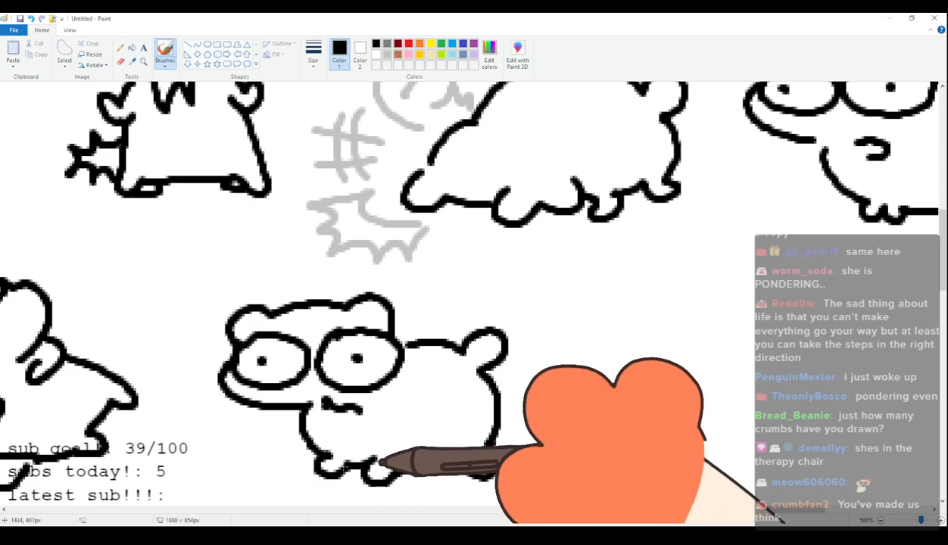
scroll(534, 355, "down", 2)
scroll(537, 387, "up", 2)
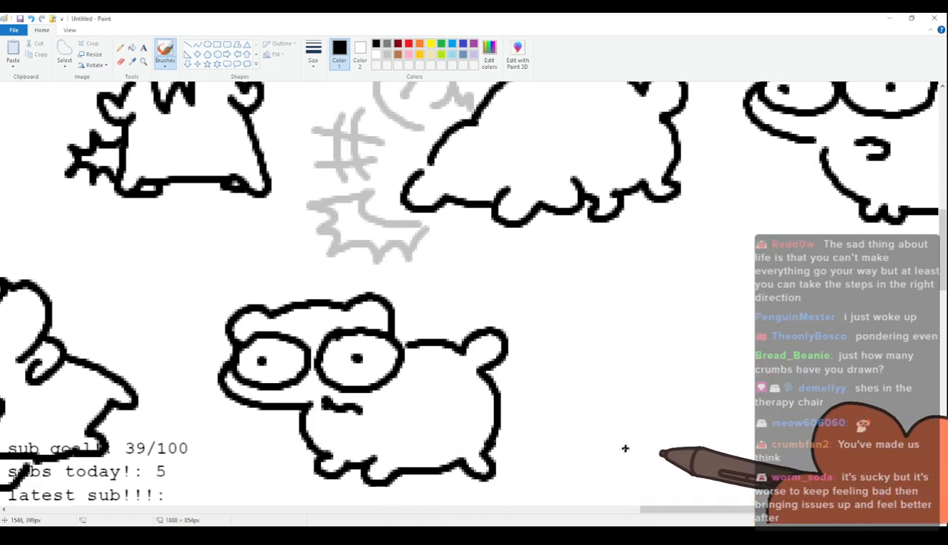
scroll(481, 426, "up", 2)
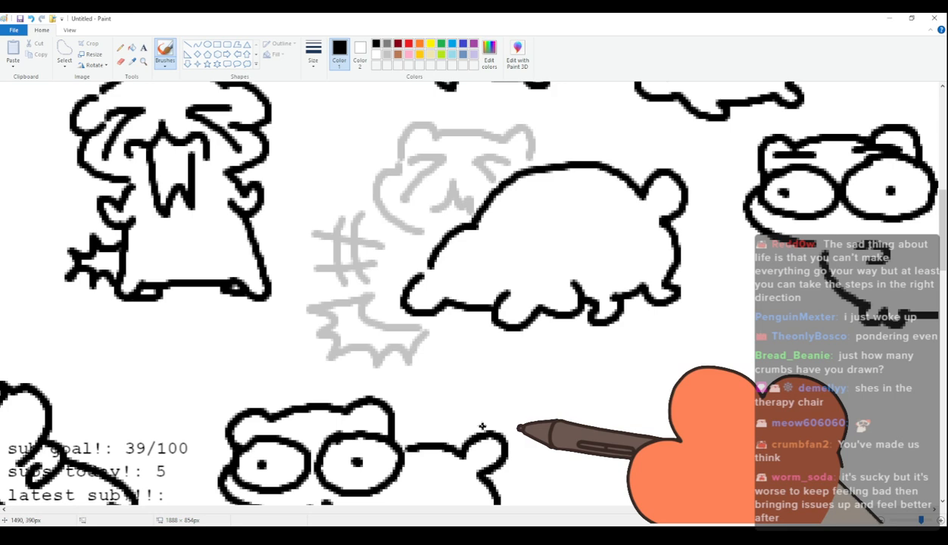
scroll(481, 427, "down", 4)
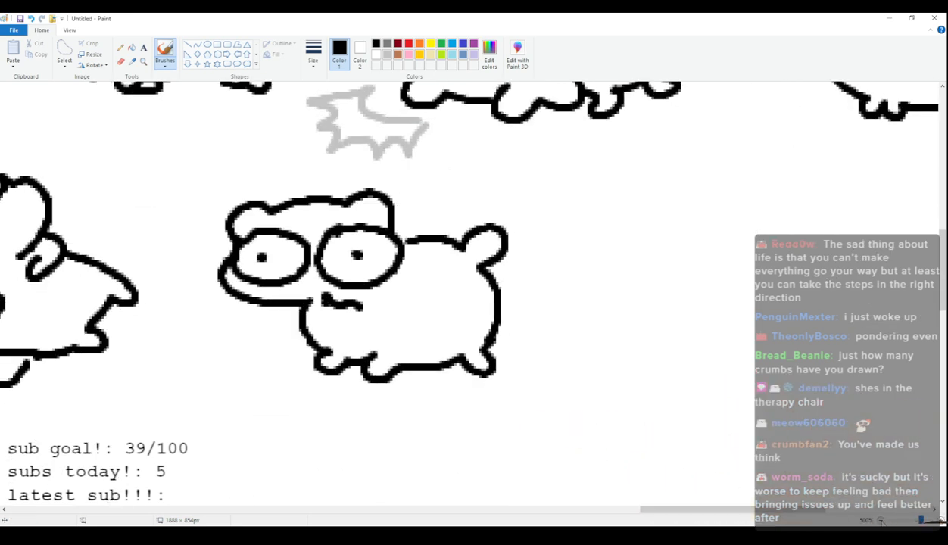
left_click(881, 522)
left_click(881, 521)
left_click(881, 521)
left_click(881, 521)
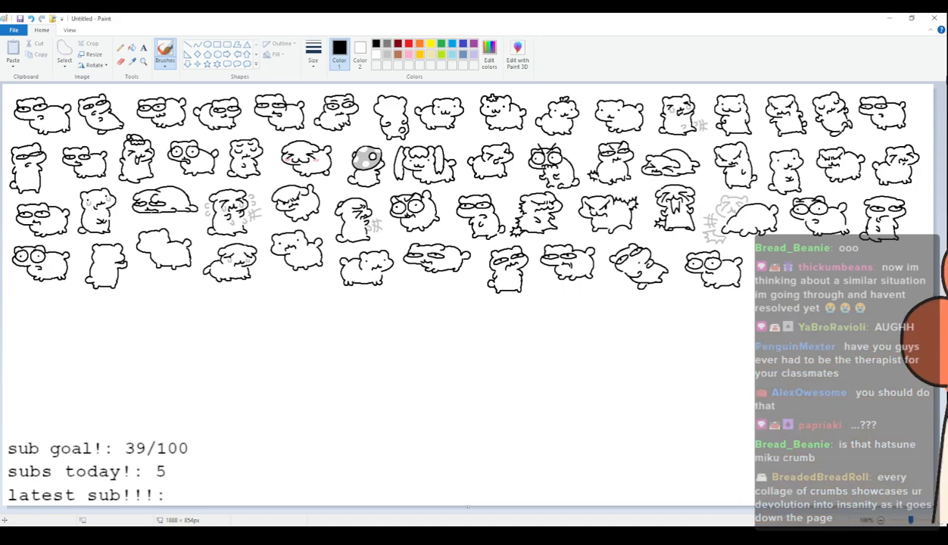
Return to a close-up of the empty space beside the fifty-seventh cat in the fourth row.
scroll(432, 375, "up", 6)
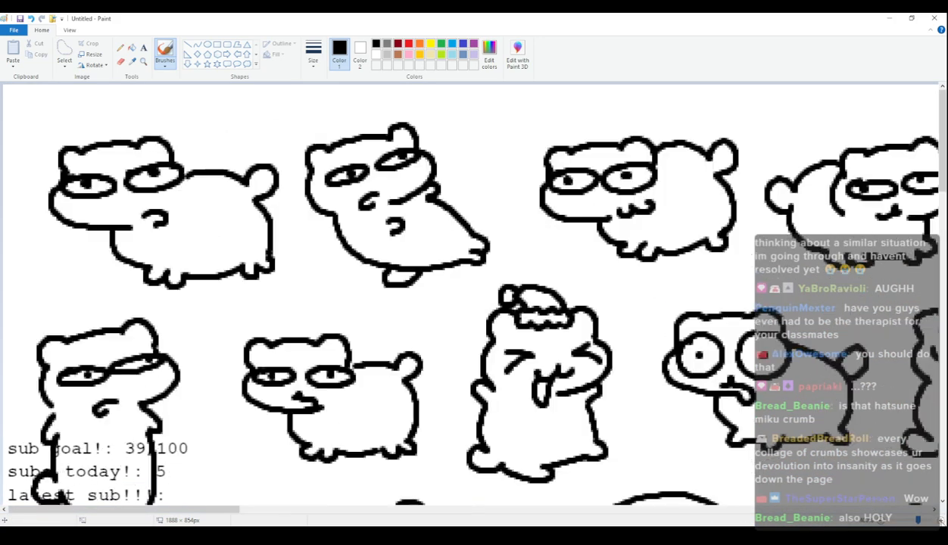
scroll(432, 375, "down", 5)
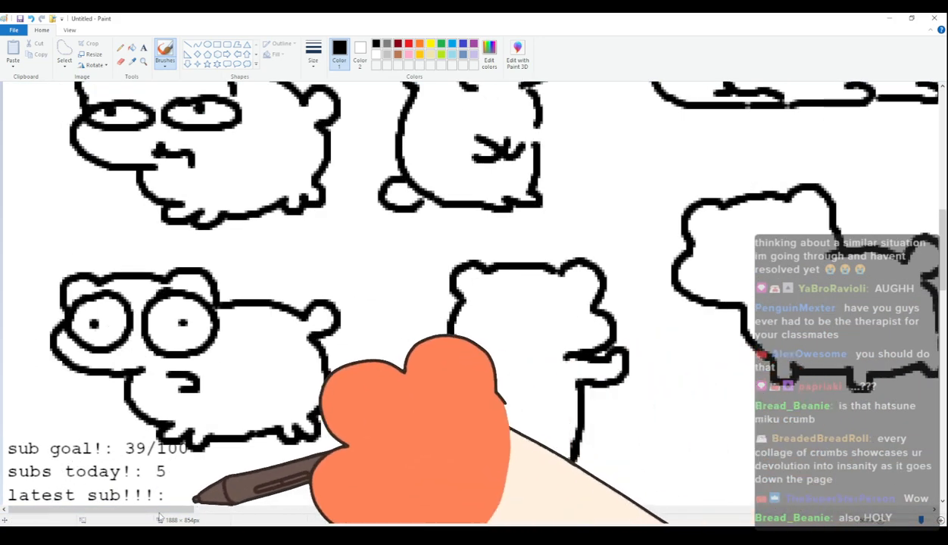
mouse_move(163, 510)
left_mouse_down()
mouse_move(539, 525)
mouse_move(652, 521)
mouse_move(709, 506)
mouse_move(796, 523)
mouse_move(875, 504)
left_mouse_up()
scroll(492, 409, "down", 3)
scroll(492, 409, "up", 3)
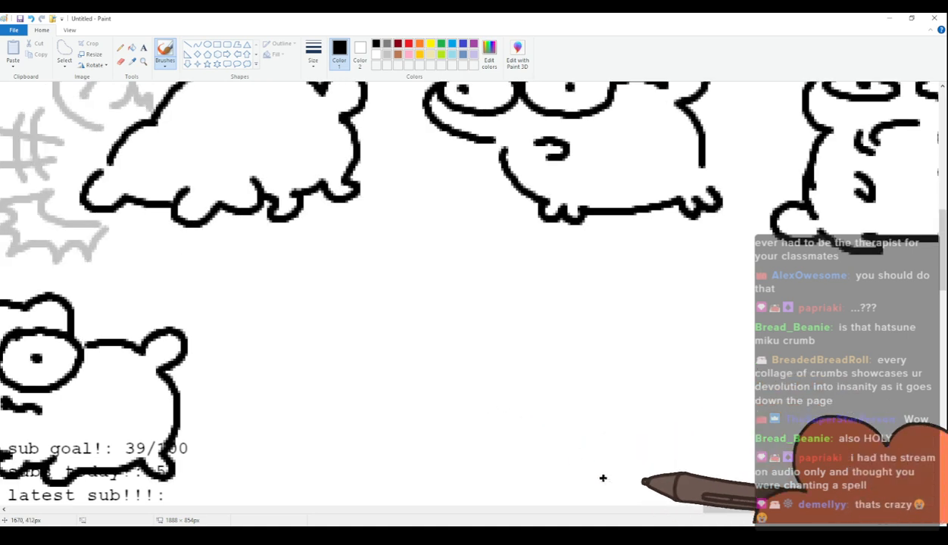
left_click_drag(816, 513, 823, 513)
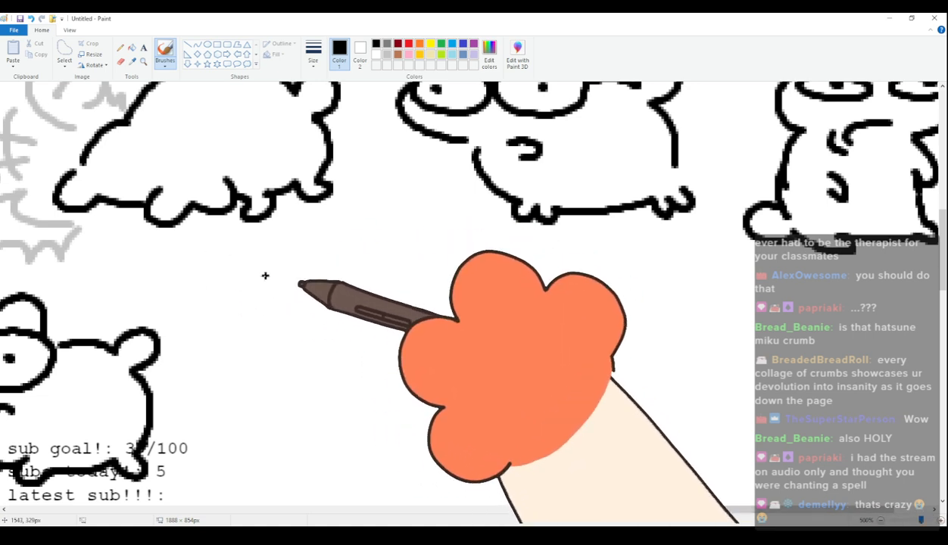
Draw the fifty-eighth cat's head with rounded ears, a protruding cheek, two dot eyes and a small wavy smile.
mouse_move(242, 323)
left_mouse_down()
mouse_move(256, 283)
mouse_move(346, 282)
mouse_move(365, 269)
mouse_move(392, 286)
left_mouse_up()
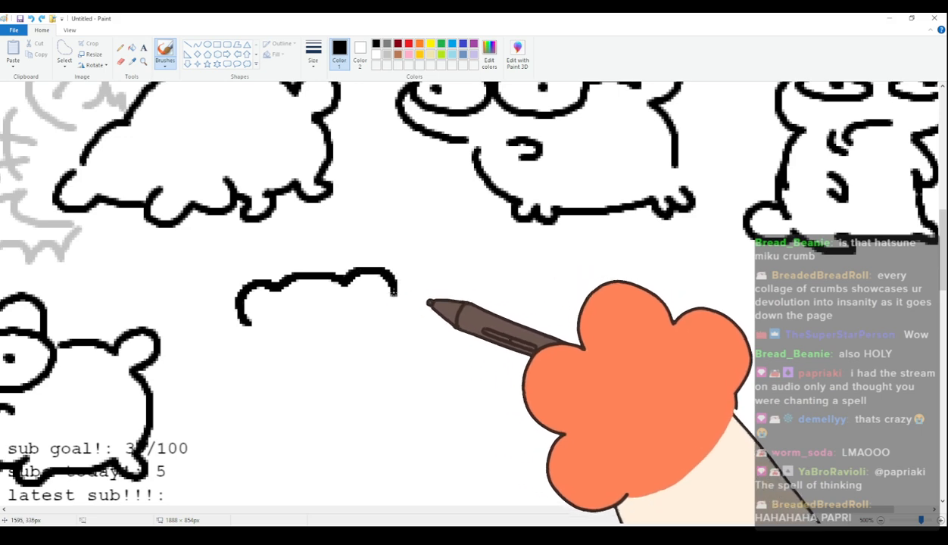
key("ctrl+z")
mouse_move(252, 321)
left_mouse_down()
mouse_move(267, 290)
mouse_move(330, 282)
mouse_move(409, 295)
mouse_move(426, 338)
mouse_move(340, 377)
left_mouse_up()
left_click(289, 329)
left_click(386, 327)
mouse_move(341, 347)
left_mouse_down()
mouse_move(365, 357)
mouse_move(316, 362)
left_mouse_up()
Draw the fifty-eighth cat's upright body with two small arms, short feet and a rounded tail at the lower back.
mouse_move(258, 322)
left_mouse_down()
mouse_move(248, 350)
mouse_move(264, 384)
mouse_move(248, 402)
mouse_move(268, 472)
mouse_move(239, 471)
mouse_move(312, 496)
left_mouse_up()
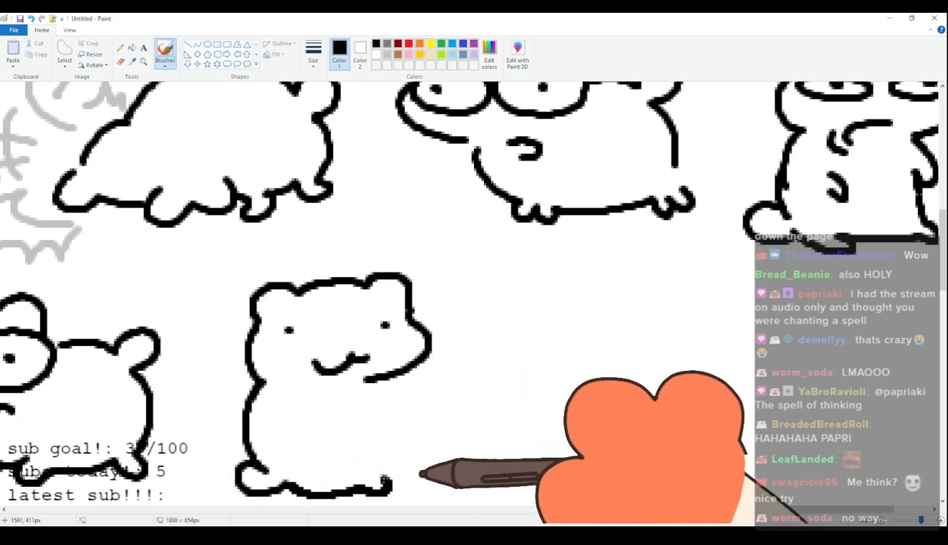
left_click_drag(333, 411, 356, 435)
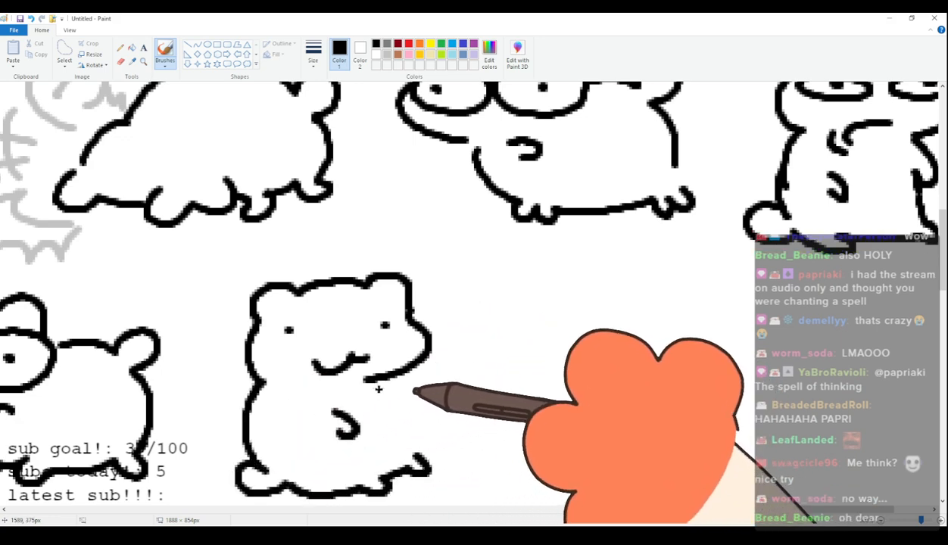
left_click_drag(374, 381, 402, 406)
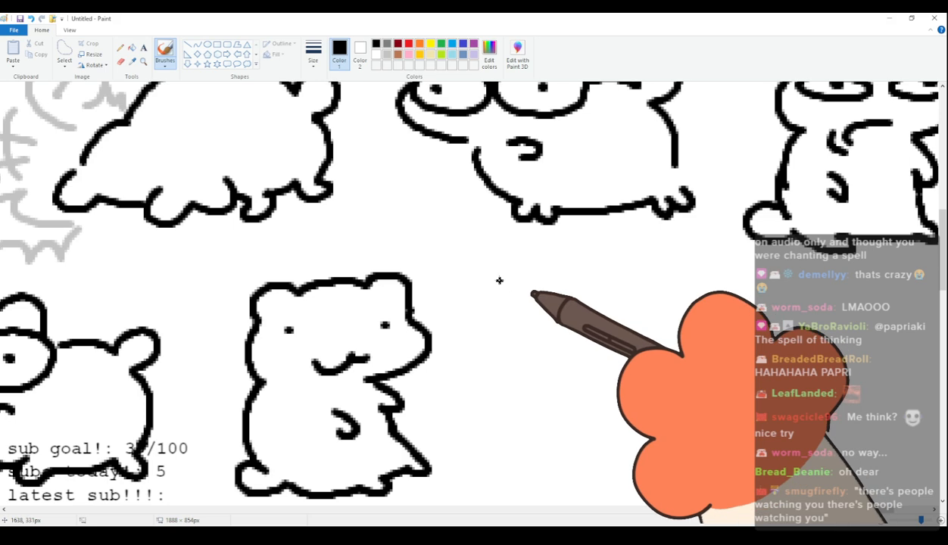
Draw the fifty-ninth cat's tilted head beside it, with rounded ears, slanted oval eyes with dot pupils and a small hooked mouth.
left_click_drag(746, 510, 782, 511)
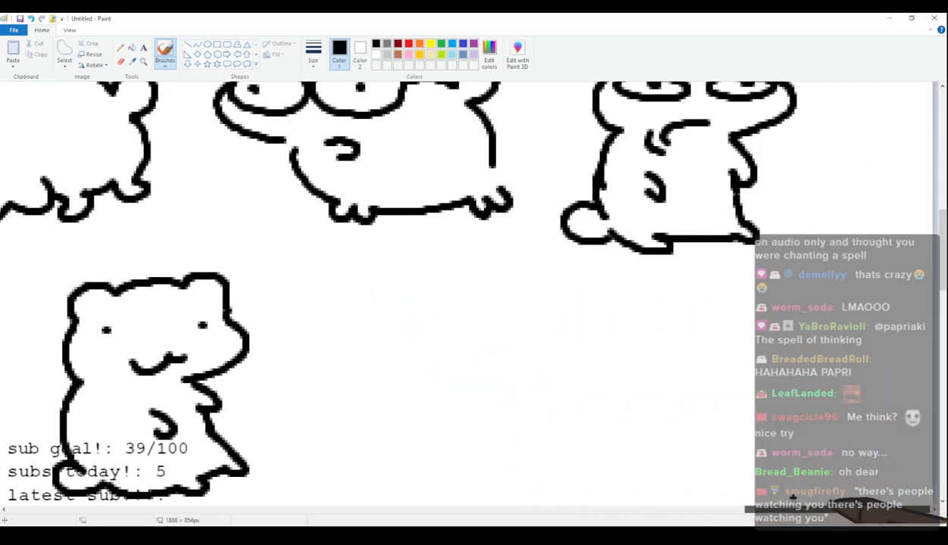
scroll(705, 407, "down", 2)
scroll(706, 407, "up", 2)
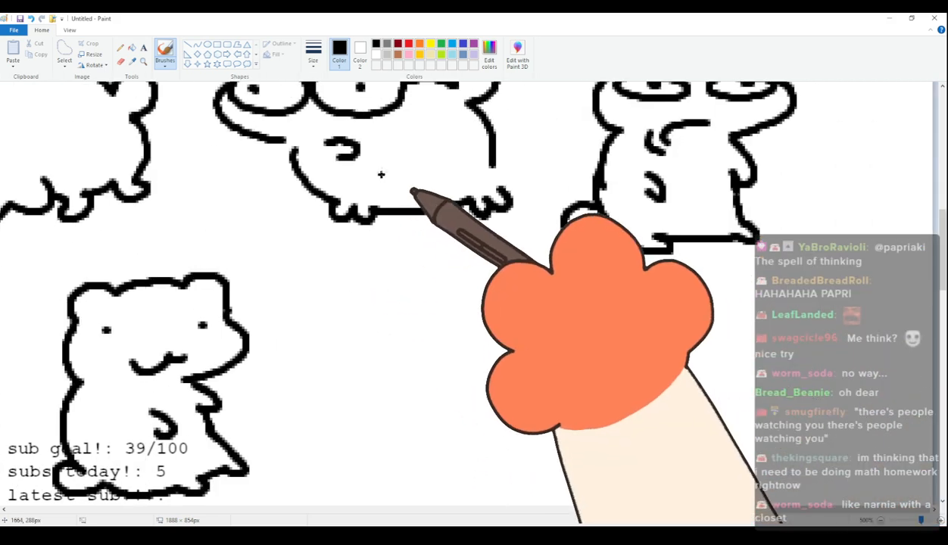
mouse_move(347, 325)
left_mouse_down()
mouse_move(356, 295)
mouse_move(447, 296)
mouse_move(459, 284)
mouse_move(468, 298)
mouse_move(344, 336)
mouse_move(359, 302)
mouse_move(383, 306)
mouse_move(480, 281)
mouse_move(500, 320)
left_mouse_up()
key("ctrl+z")
left_click_drag(344, 353, 423, 394)
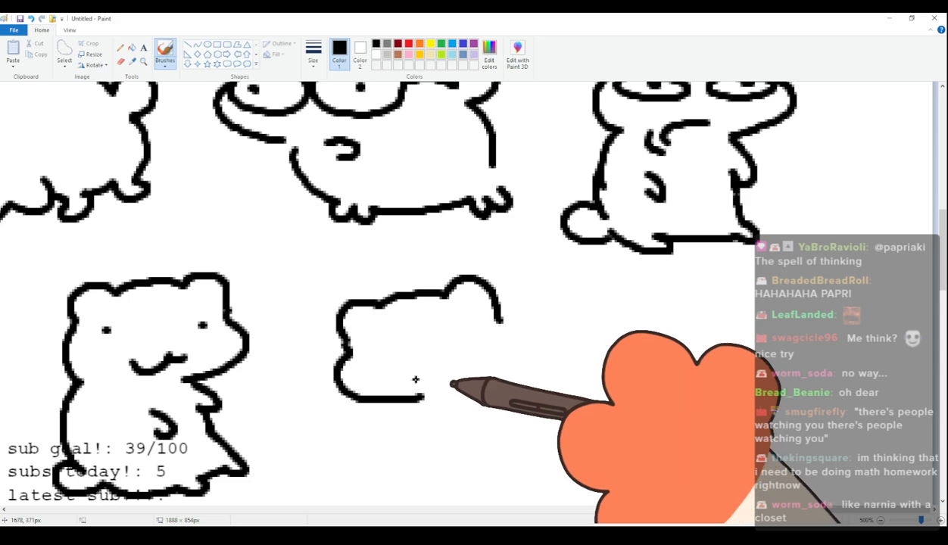
left_click_drag(358, 350, 371, 343)
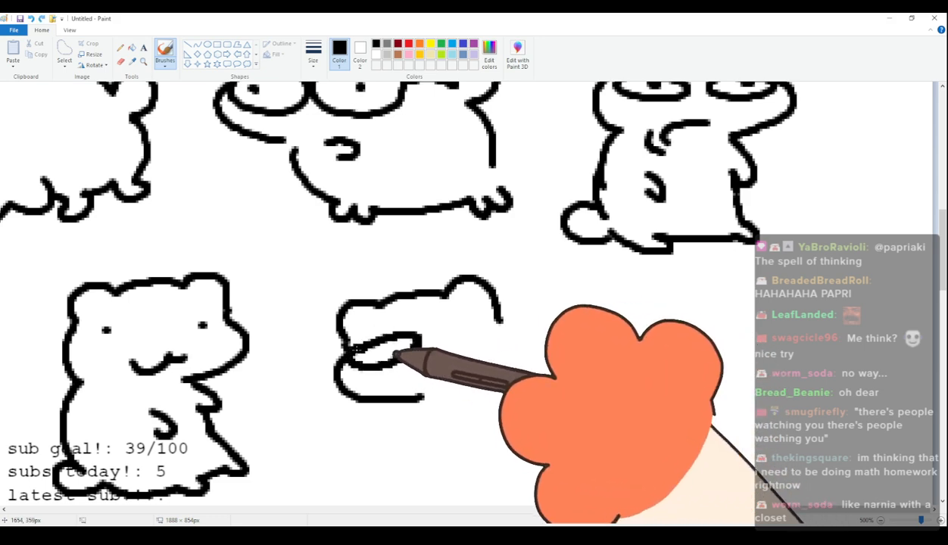
left_click(381, 351)
mouse_move(448, 324)
left_mouse_down()
mouse_move(454, 345)
mouse_move(504, 316)
mouse_move(451, 331)
left_mouse_up()
left_click(467, 327)
mouse_move(443, 384)
left_mouse_down()
mouse_move(471, 391)
mouse_move(456, 392)
left_mouse_up()
Draw the fifty-ninth cat's leaning upright body with two short arms, stubby legs and a rounded tail.
mouse_move(397, 404)
left_mouse_down()
mouse_move(371, 425)
mouse_move(397, 430)
left_mouse_up()
left_click_drag(488, 404, 508, 414)
left_click_drag(503, 321, 557, 394)
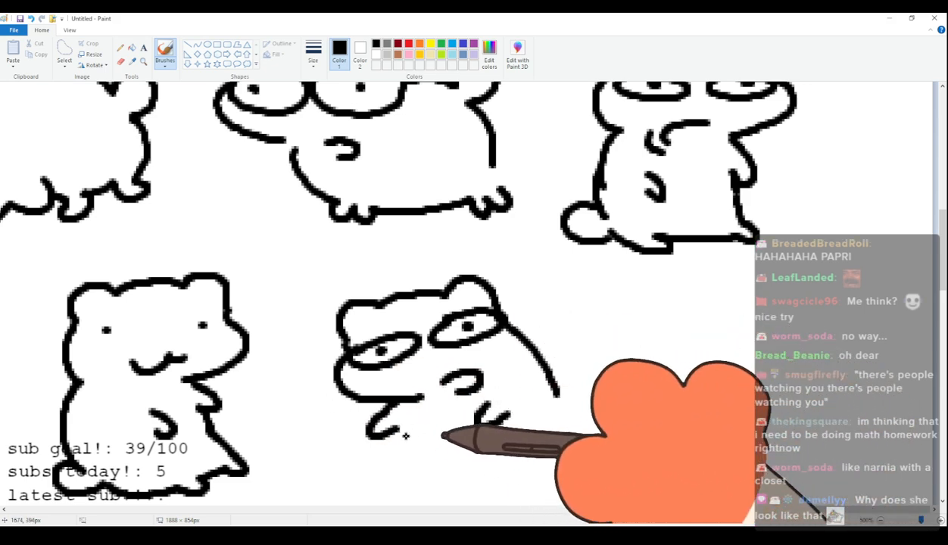
mouse_move(409, 424)
left_mouse_down()
mouse_move(435, 479)
mouse_move(458, 493)
mouse_move(572, 474)
left_mouse_up()
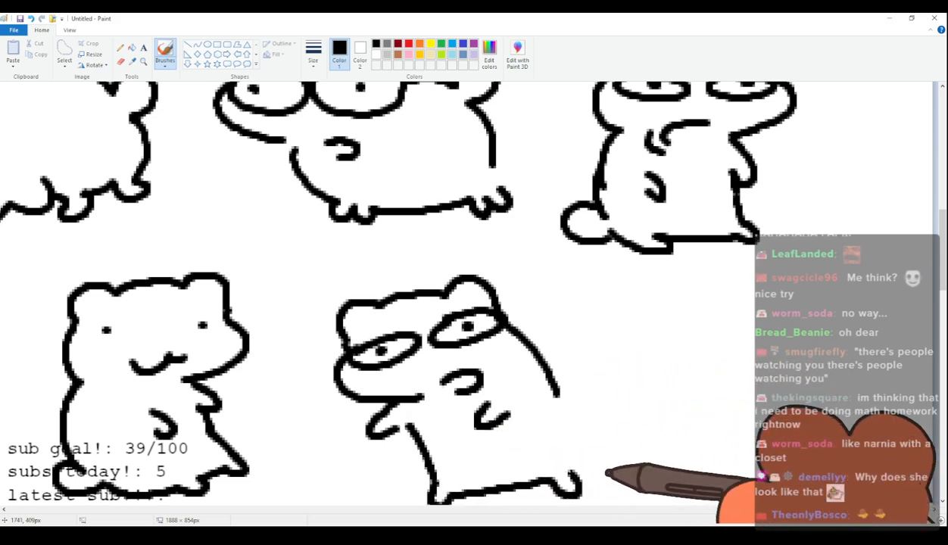
left_click_drag(557, 395, 574, 464)
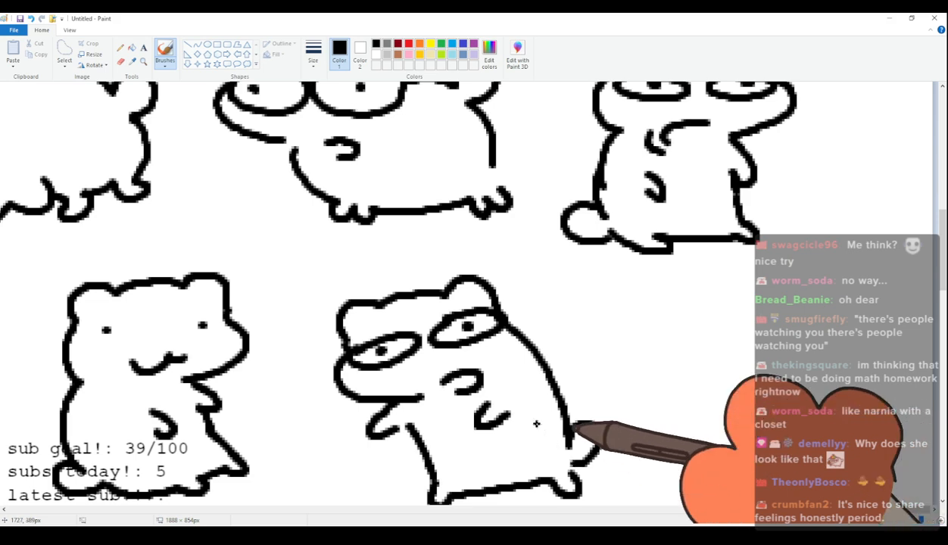
Draw the sixtieth cat's head at the end of the fourth row, with rounded ears, squeezed-shut eyes and a wavy mouth.
scroll(506, 322, "down", 3)
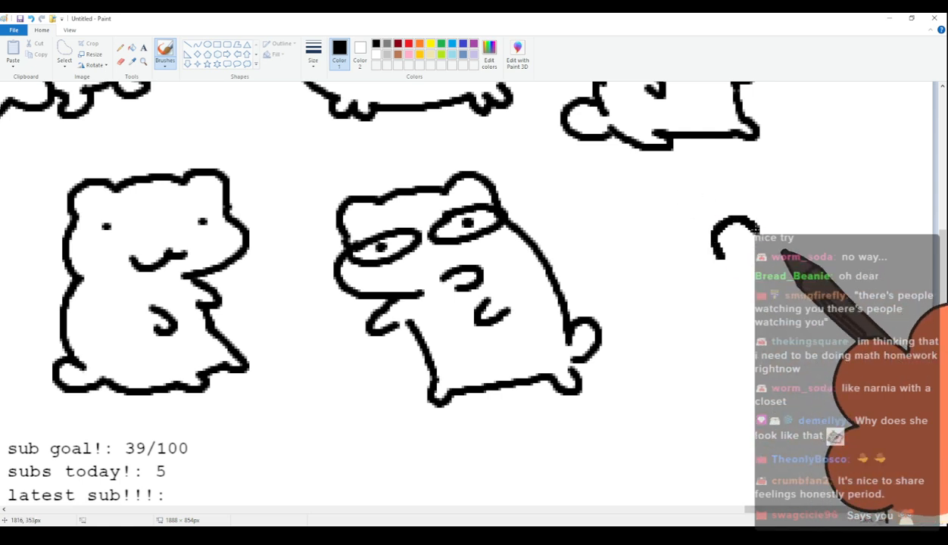
key("ctrl+z")
left_click_drag(733, 234, 799, 222)
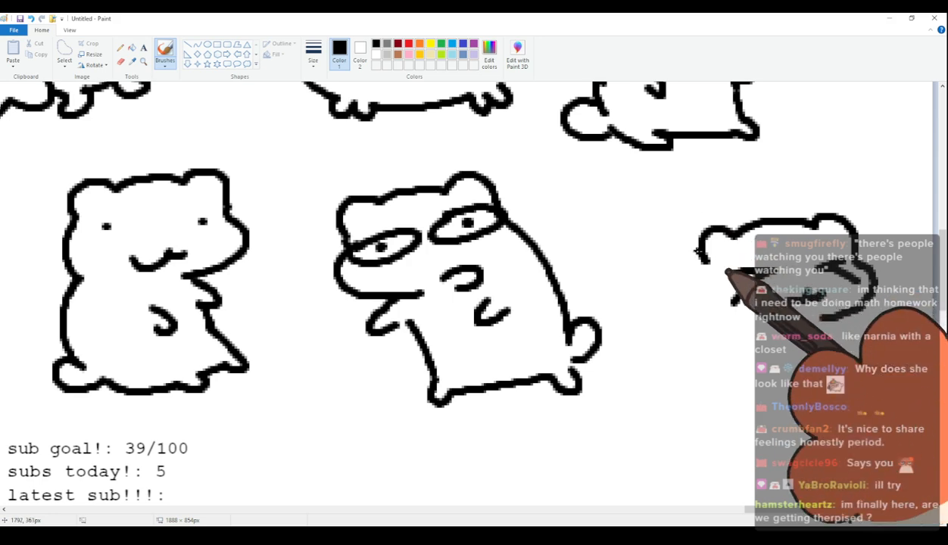
Draw the sixtieth cat's plump body with a curved back, stubby legs and a rounded tail behind it.
mouse_move(700, 269)
left_mouse_down()
mouse_move(668, 285)
mouse_move(667, 321)
left_mouse_up()
key("ctrl+z")
mouse_move(700, 269)
left_mouse_down()
mouse_move(665, 319)
mouse_move(645, 296)
mouse_move(646, 332)
mouse_move(663, 341)
mouse_move(665, 310)
mouse_move(641, 310)
mouse_move(666, 348)
mouse_move(709, 381)
left_mouse_up()
key("ctrl+z")
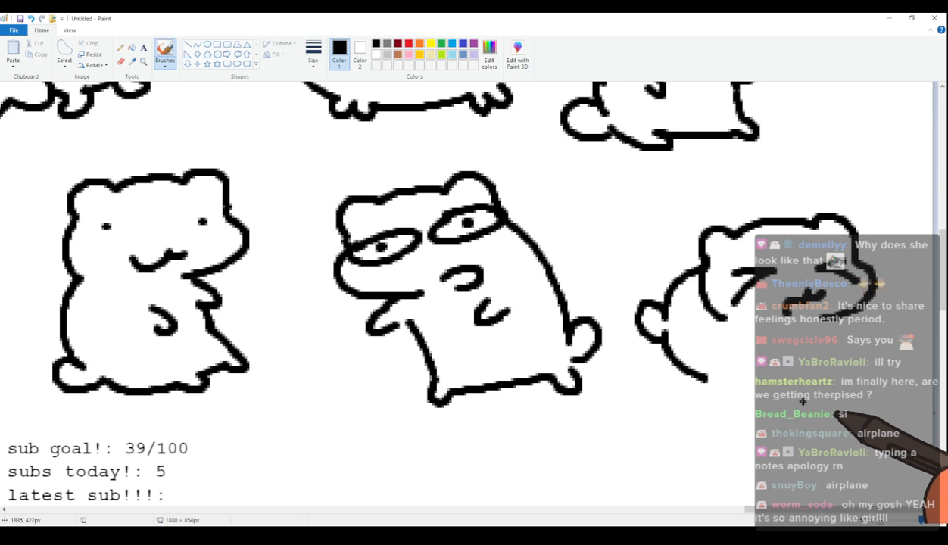
mouse_move(688, 369)
left_mouse_down()
mouse_move(737, 391)
mouse_move(764, 390)
mouse_move(717, 389)
mouse_move(767, 389)
left_mouse_up()
key("ctrl+z")
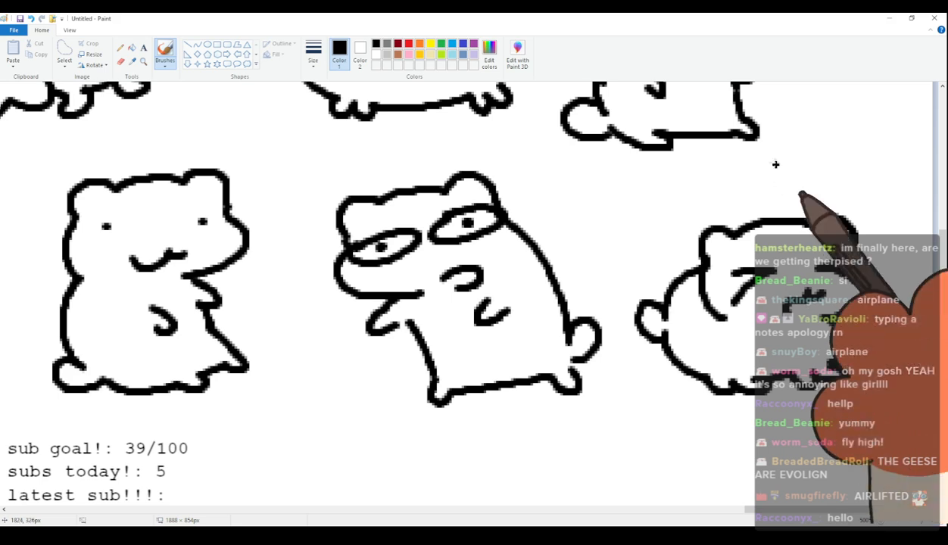
scroll(783, 184, "up", 2)
scroll(719, 319, "down", 2)
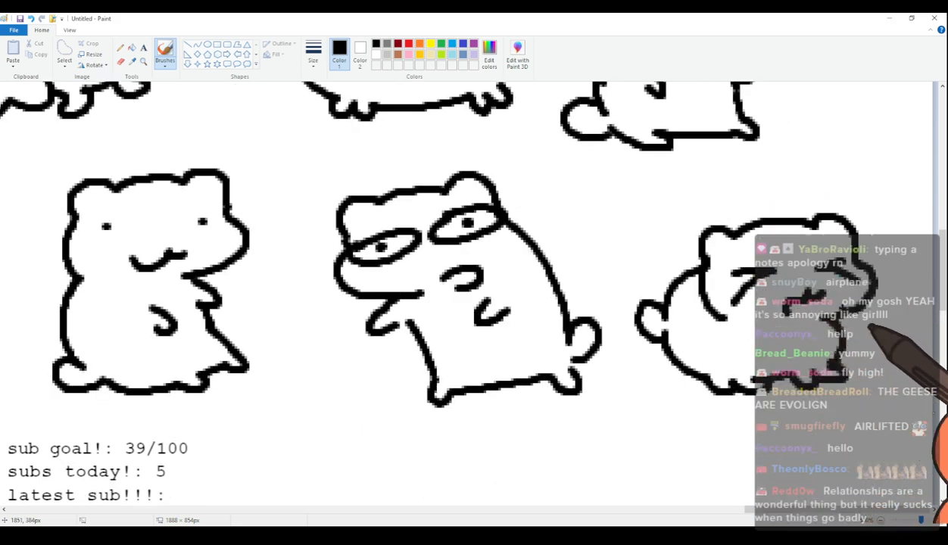
Start a fifth row with the sixty-first cat's head, giving it drooping ears, sad half-closed eyes and a small wavy mouth.
scroll(813, 325, "up", 4)
scroll(815, 326, "down", 4)
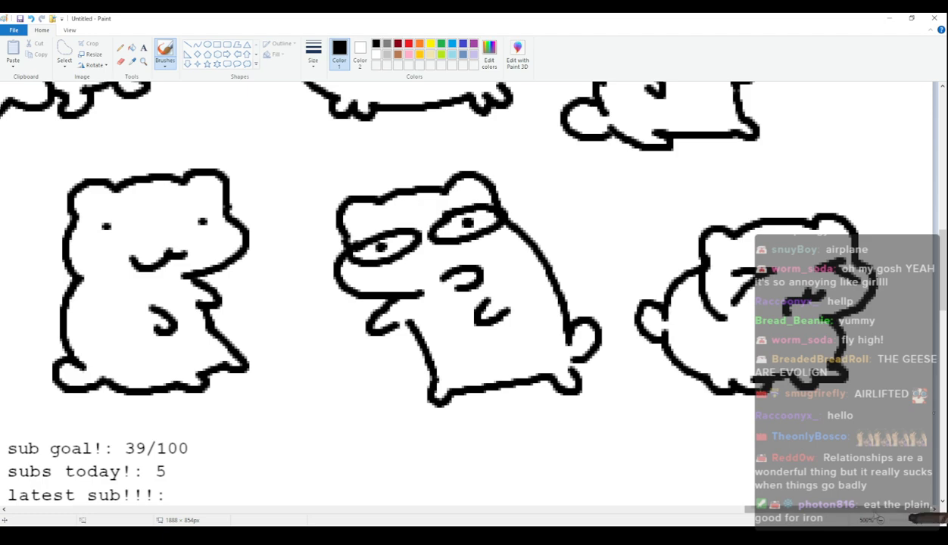
left_click_drag(883, 512, 95, 509)
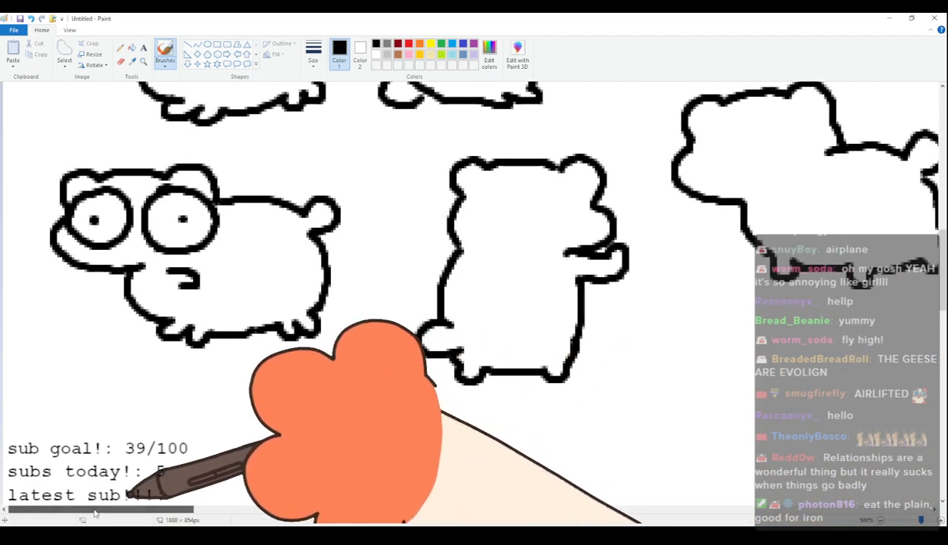
scroll(129, 414, "down", 2)
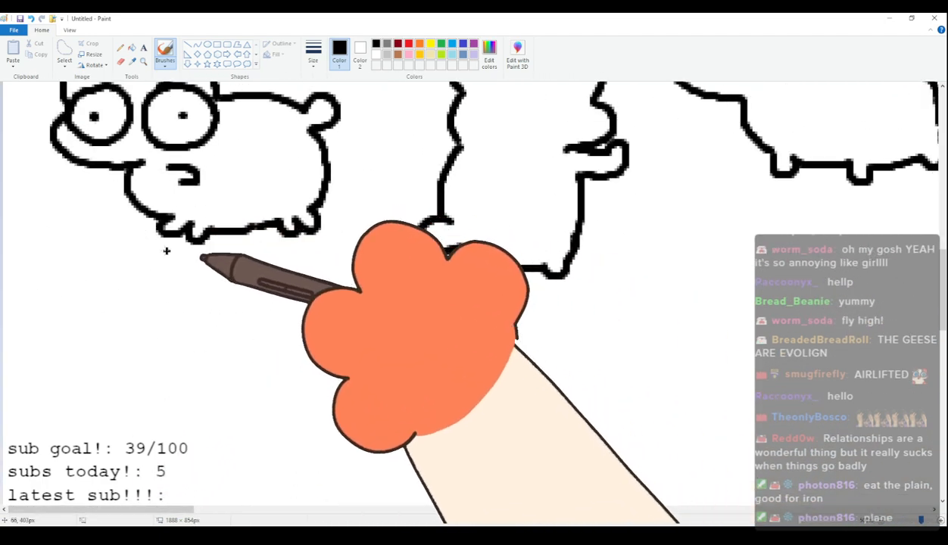
mouse_move(110, 316)
left_mouse_down()
mouse_move(59, 340)
mouse_move(91, 317)
mouse_move(111, 353)
mouse_move(150, 306)
mouse_move(199, 309)
mouse_move(253, 350)
mouse_move(230, 357)
mouse_move(177, 410)
left_mouse_up()
key("ctrl+z")
key("ctrl+z")
key("ctrl+z")
key("ctrl+z")
mouse_move(111, 368)
left_mouse_down()
mouse_move(157, 358)
mouse_move(135, 373)
left_mouse_up()
mouse_move(197, 353)
left_mouse_down()
mouse_move(218, 364)
mouse_move(191, 394)
mouse_move(140, 405)
left_mouse_up()
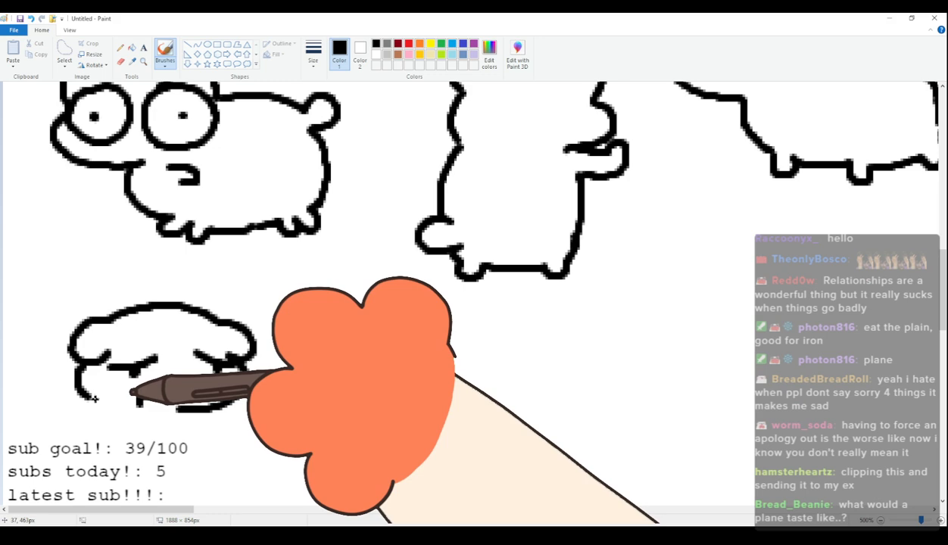
Draw the sixty-first cat's upright sitting body with two small arms, short feet and a rounded tail.
scroll(140, 337, "down", 2)
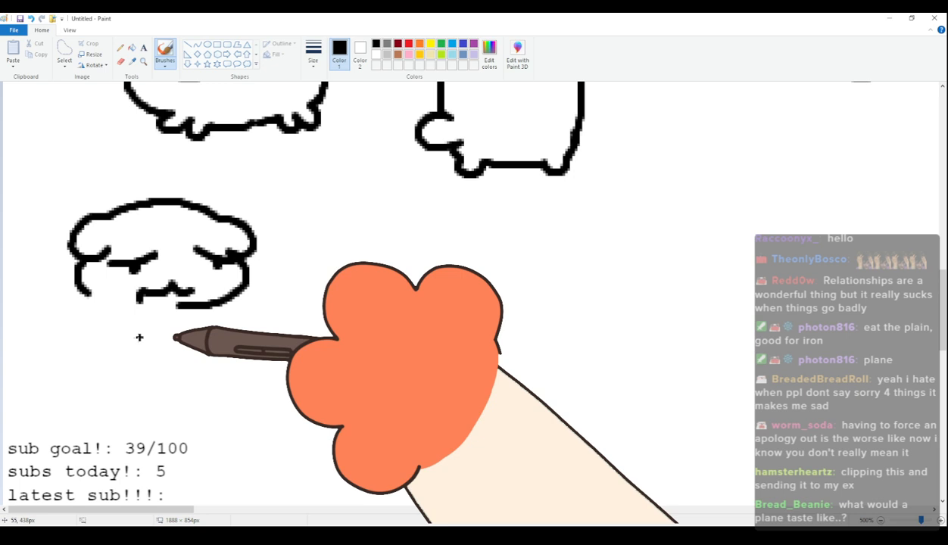
left_click_drag(95, 296, 78, 369)
left_click_drag(140, 327, 132, 352)
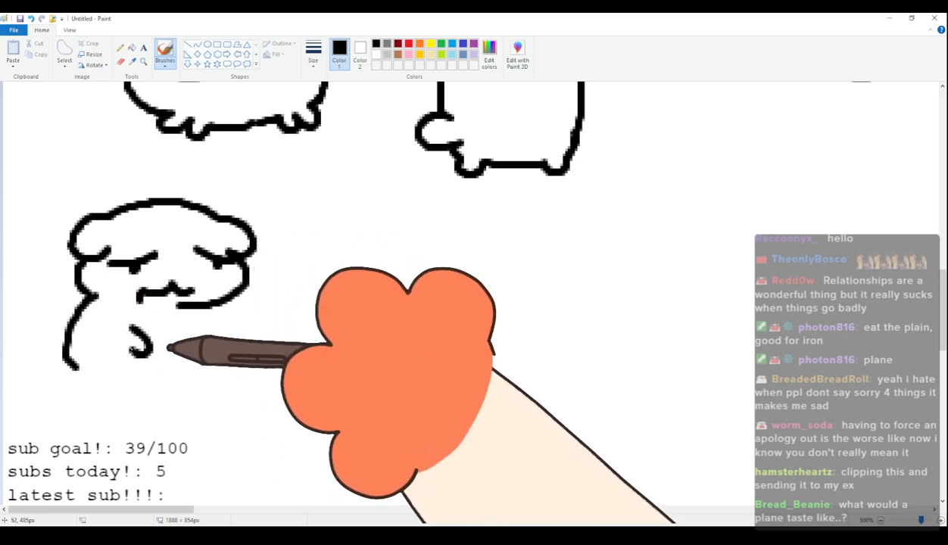
mouse_move(198, 311)
left_mouse_down()
mouse_move(215, 332)
mouse_move(201, 354)
left_mouse_up()
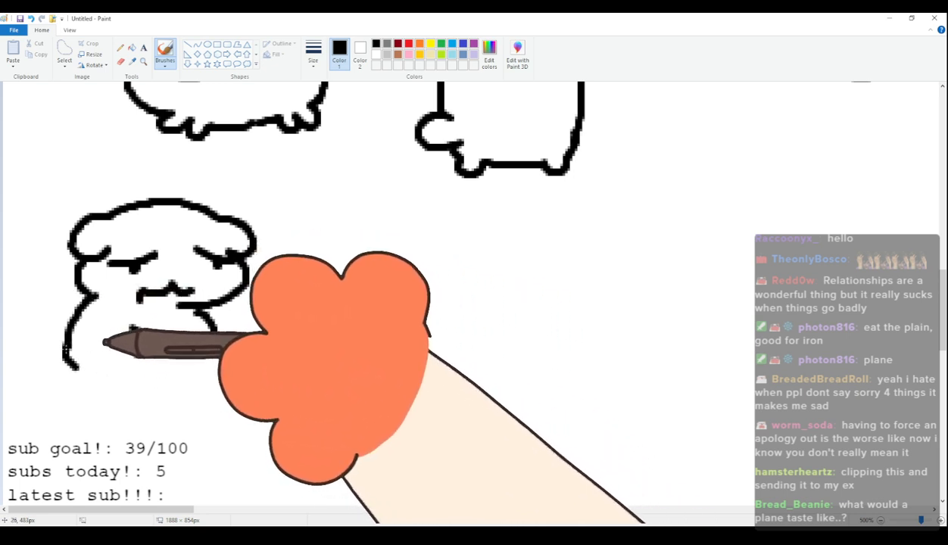
mouse_move(77, 381)
left_mouse_down()
mouse_move(101, 397)
mouse_move(167, 411)
mouse_move(165, 399)
mouse_move(215, 395)
mouse_move(203, 362)
left_mouse_up()
mouse_move(439, 334)
left_mouse_down()
mouse_move(466, 244)
mouse_move(438, 334)
left_mouse_up()
mouse_move(393, 307)
left_mouse_down()
mouse_move(437, 295)
mouse_move(475, 300)
mouse_move(402, 286)
left_mouse_up()
mouse_move(560, 244)
left_mouse_down()
mouse_move(593, 236)
mouse_move(569, 273)
mouse_move(586, 283)
mouse_move(564, 282)
mouse_move(582, 315)
left_mouse_up()
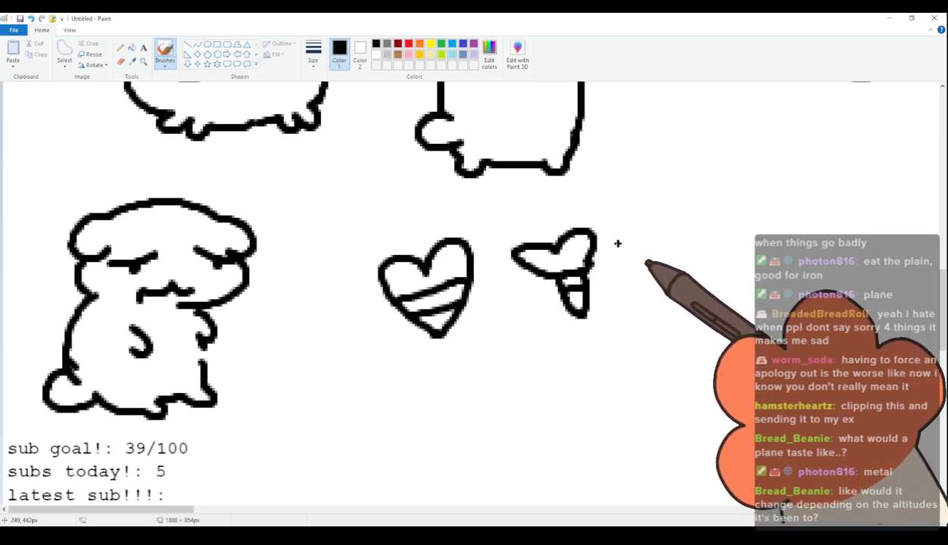
key("ctrl+z")
key("ctrl+z")
key("ctrl+z")
key("ctrl+z")
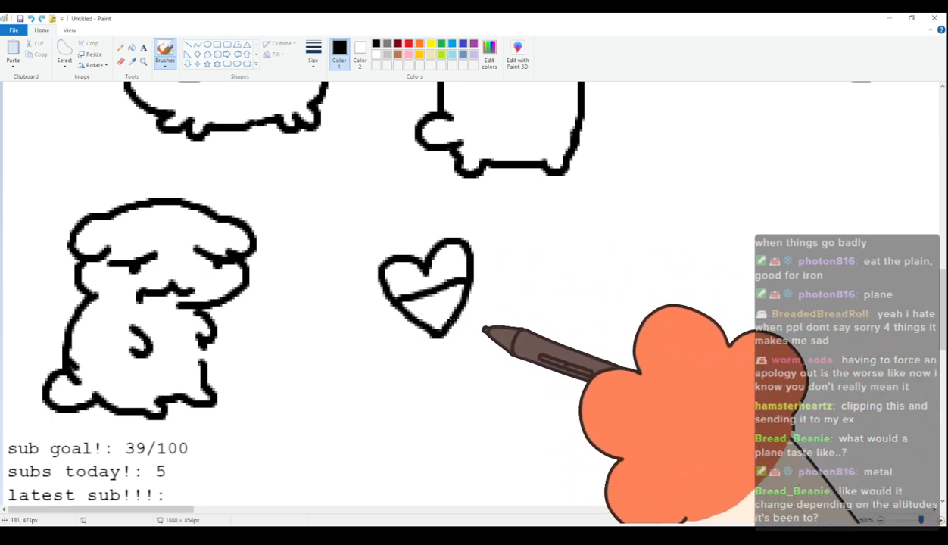
key("ctrl+z")
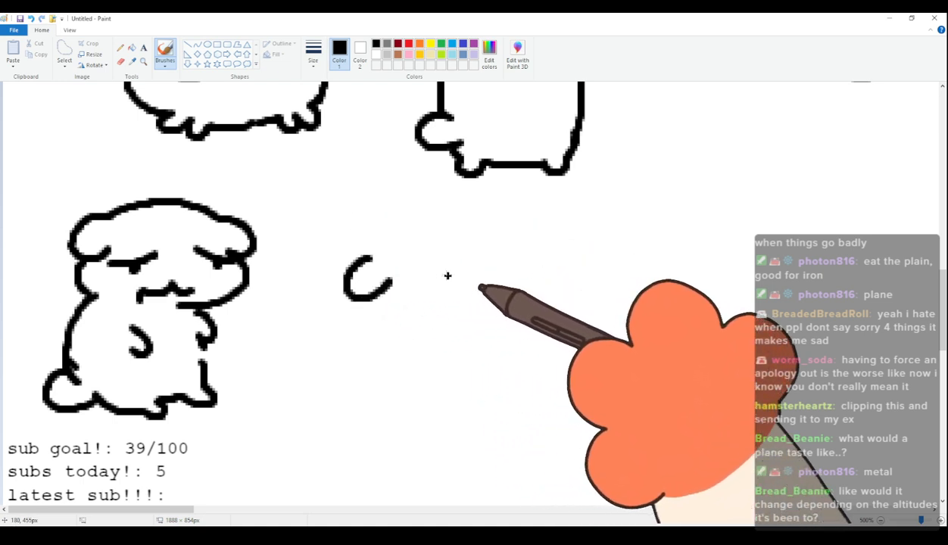
Draw the sixty-second cat's lowered head with drooping ears, closed eyes and a small wavy mouth.
left_click_drag(445, 275, 461, 309)
left_click_drag(347, 297, 494, 250)
key("ctrl+z")
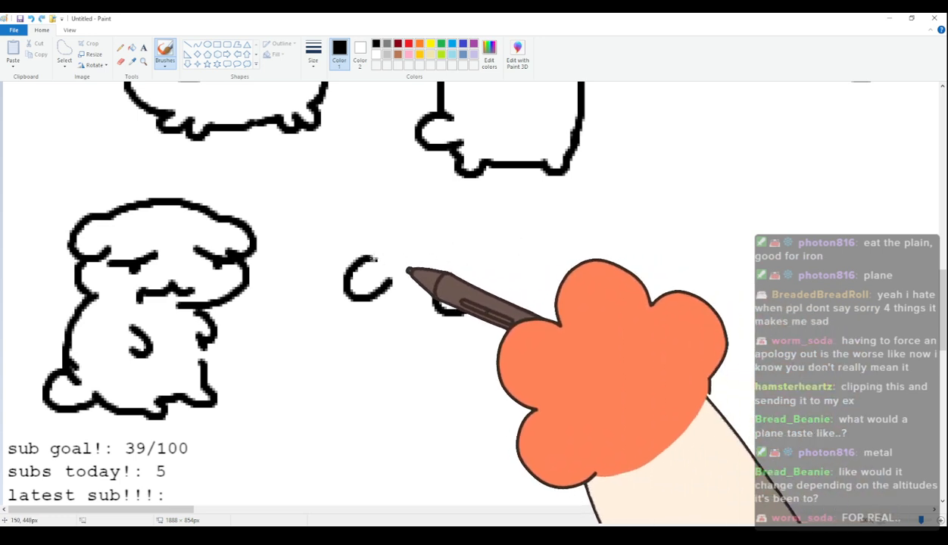
mouse_move(375, 255)
left_mouse_down()
mouse_move(435, 237)
mouse_move(518, 269)
left_mouse_up()
left_click_drag(383, 291, 446, 356)
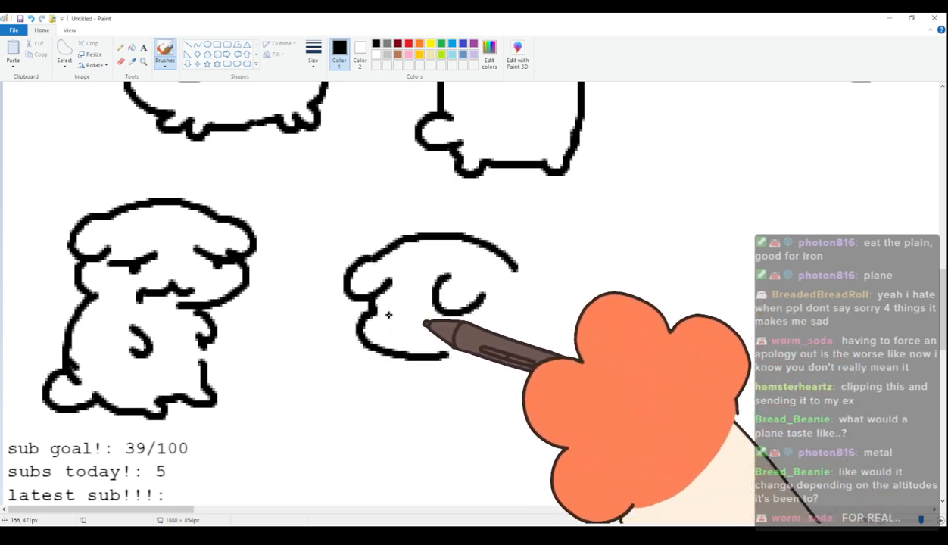
left_click_drag(373, 306, 483, 318)
left_click(395, 322)
left_click(453, 327)
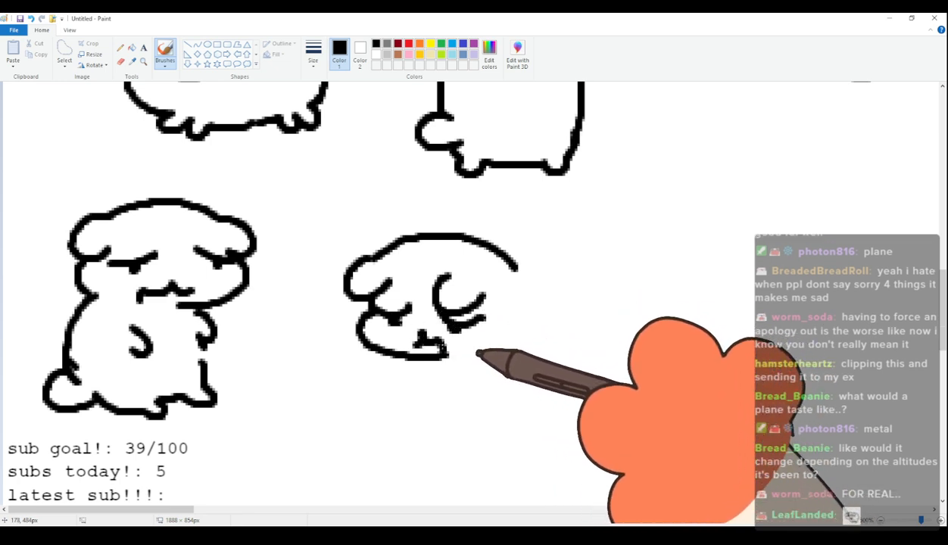
Draw the sixty-second cat's plump body with an arched back, stubby legs and a rounded tail.
mouse_move(417, 364)
left_mouse_down()
mouse_move(455, 377)
mouse_move(487, 403)
mouse_move(537, 388)
left_mouse_up()
left_click_drag(486, 237, 573, 253)
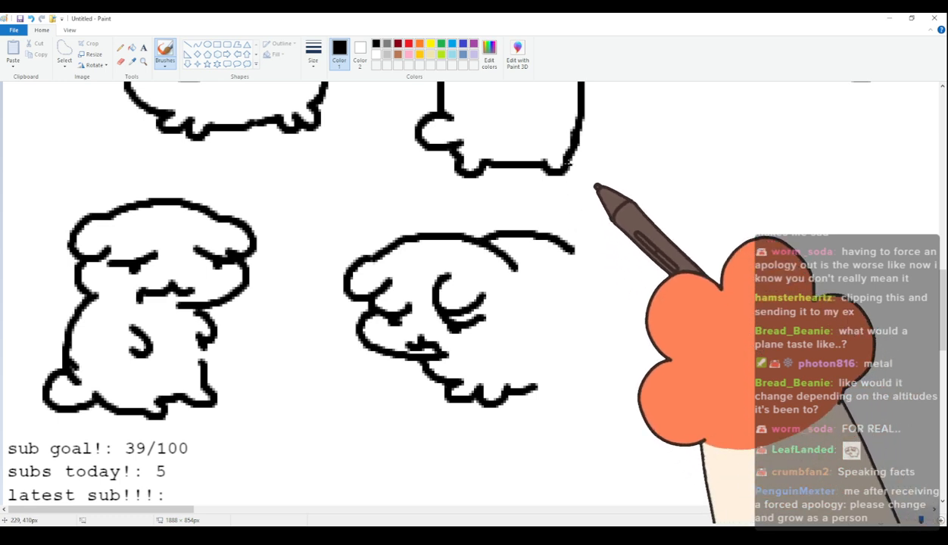
mouse_move(574, 253)
left_mouse_down()
mouse_move(621, 293)
mouse_move(591, 292)
mouse_move(604, 359)
left_mouse_up()
left_click_drag(535, 388, 602, 364)
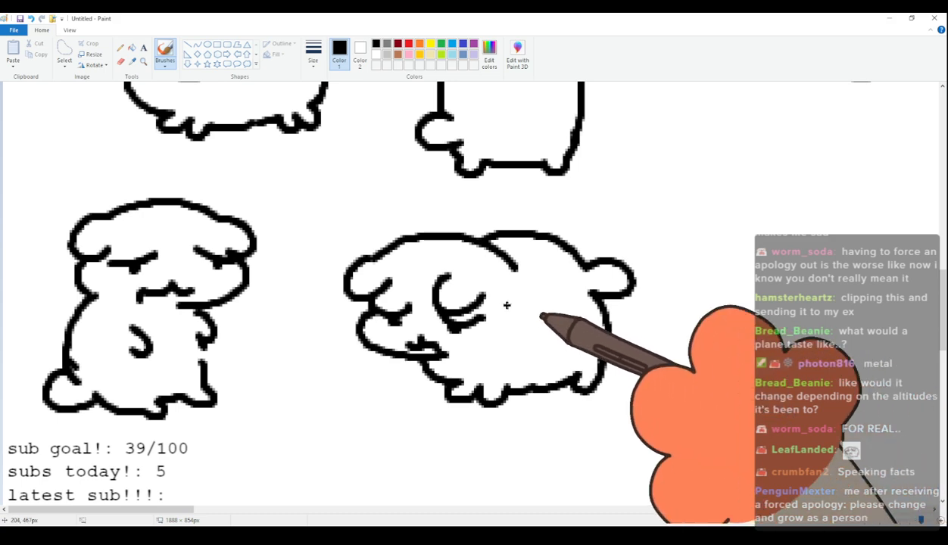
Draw the sixty-third cat's head in the fifth row with rounded ears, squeezed-shut eyes and a wavy mouth.
left_click_drag(174, 513, 278, 513)
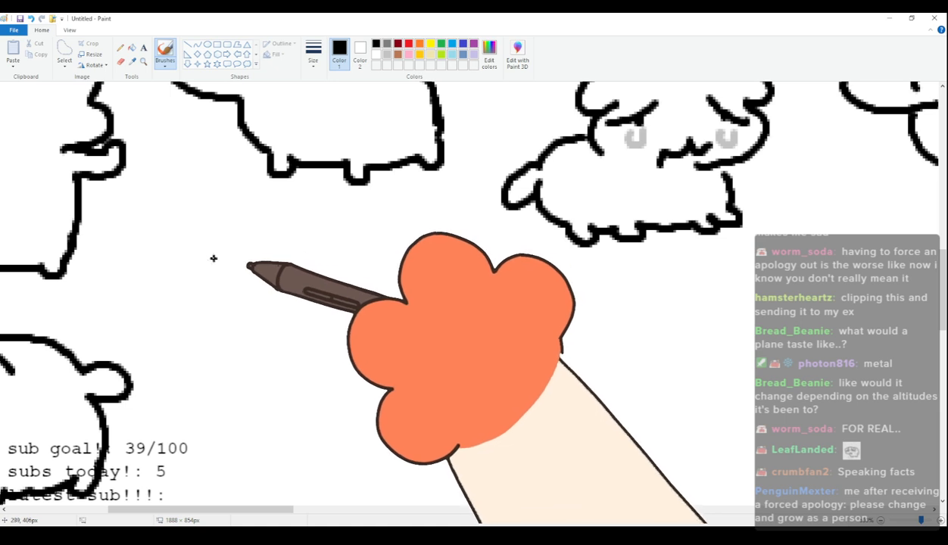
mouse_move(193, 271)
left_mouse_down()
mouse_move(220, 241)
mouse_move(254, 236)
mouse_move(315, 230)
mouse_move(332, 257)
left_mouse_up()
key("ctrl+z")
mouse_move(200, 279)
left_mouse_down()
mouse_move(200, 253)
mouse_move(330, 225)
mouse_move(365, 280)
mouse_move(329, 320)
mouse_move(260, 286)
mouse_move(223, 326)
left_mouse_up()
mouse_move(330, 260)
left_mouse_down()
mouse_move(318, 303)
mouse_move(269, 325)
left_mouse_up()
Draw the sixty-third cat's two short arms hanging down from beneath its head.
mouse_move(196, 291)
left_mouse_down()
mouse_move(221, 345)
mouse_move(211, 340)
mouse_move(203, 356)
mouse_move(216, 381)
left_mouse_up()
left_click_drag(340, 318, 352, 334)
key("ctrl+z")
key("ctrl+z")
left_click_drag(213, 341, 224, 370)
left_click_drag(335, 322, 332, 350)
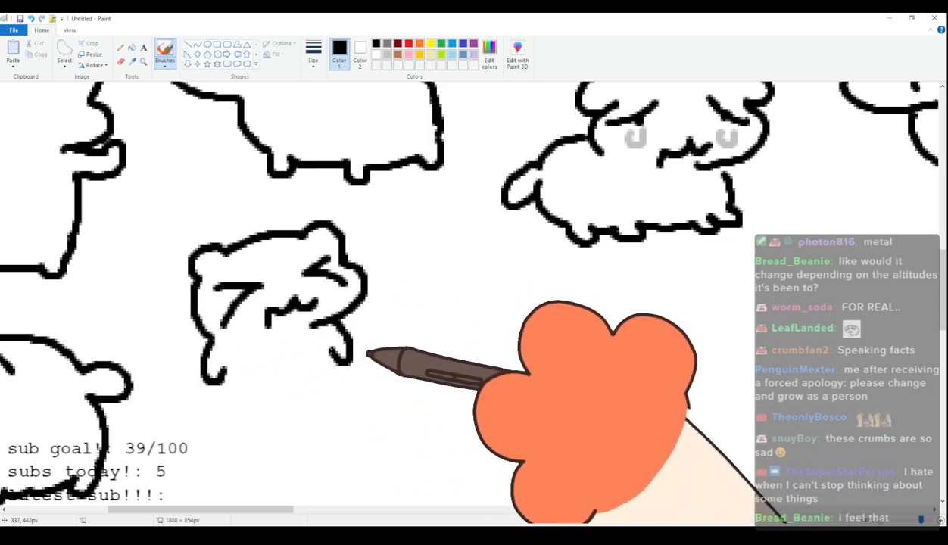
Complete the sixty-third cat with an upright body, stubby legs and a rounded tail, and add light gray tears under its eyes.
mouse_move(214, 390)
left_mouse_down()
mouse_move(194, 434)
mouse_move(211, 400)
left_mouse_up()
key("ctrl+z")
mouse_move(224, 435)
left_mouse_down()
mouse_move(239, 458)
mouse_move(300, 437)
mouse_move(346, 365)
left_mouse_up()
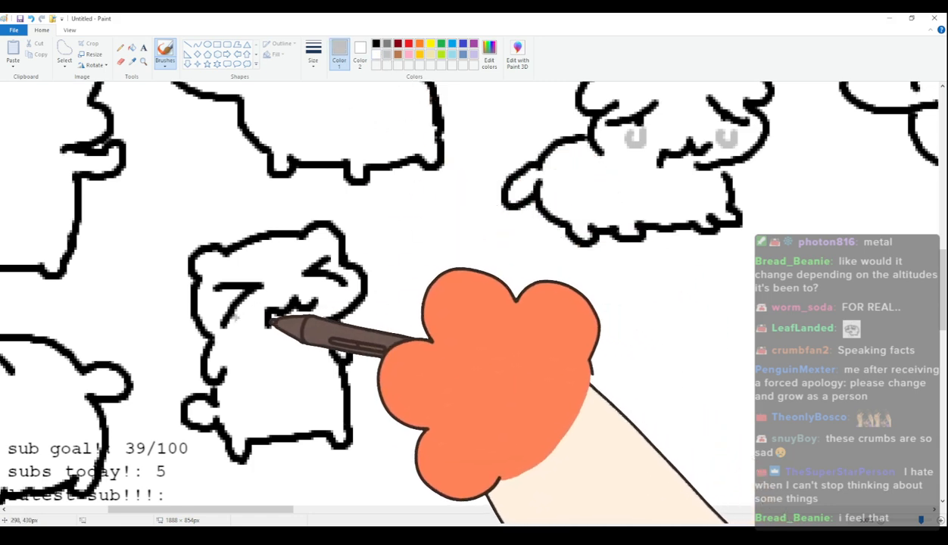
left_click_drag(234, 317, 251, 316)
left_click(376, 44)
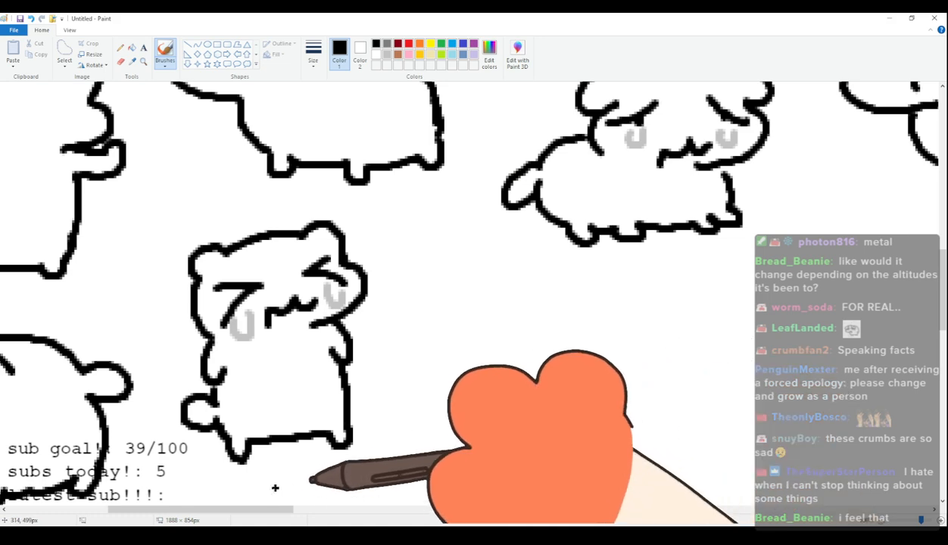
Draw the sixty-fourth cat's head in the fifth row with floppy ears, slanted half-lidded eyes and a small wavy mouth.
left_click_drag(274, 510, 327, 510)
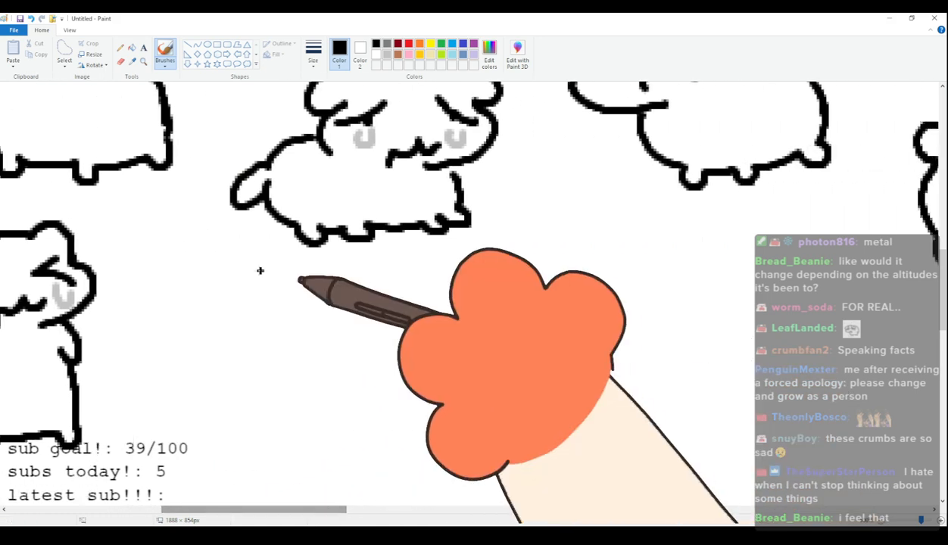
left_click_drag(192, 322, 205, 355)
mouse_move(202, 307)
left_mouse_down()
mouse_move(216, 336)
mouse_move(231, 303)
left_mouse_up()
mouse_move(306, 301)
left_mouse_down()
mouse_move(283, 309)
mouse_move(316, 335)
left_mouse_up()
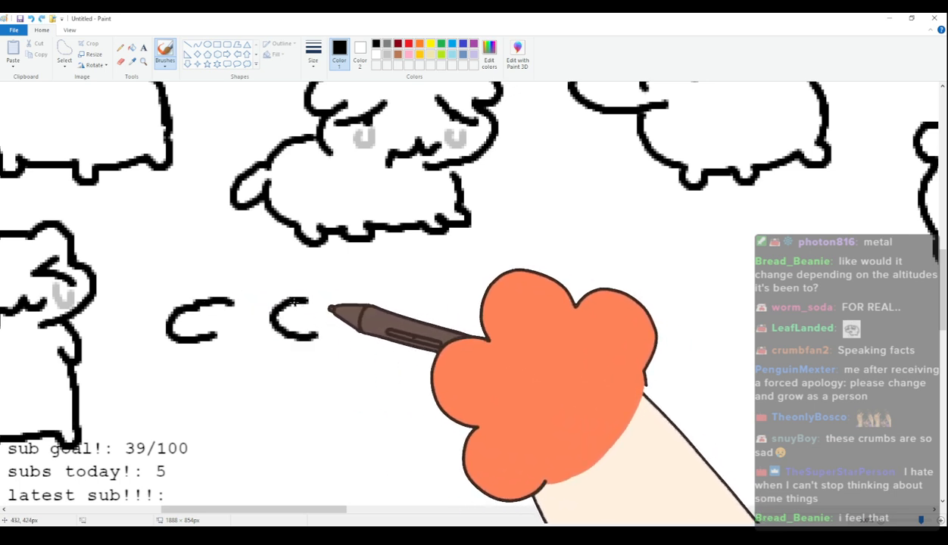
left_click_drag(228, 302, 334, 304)
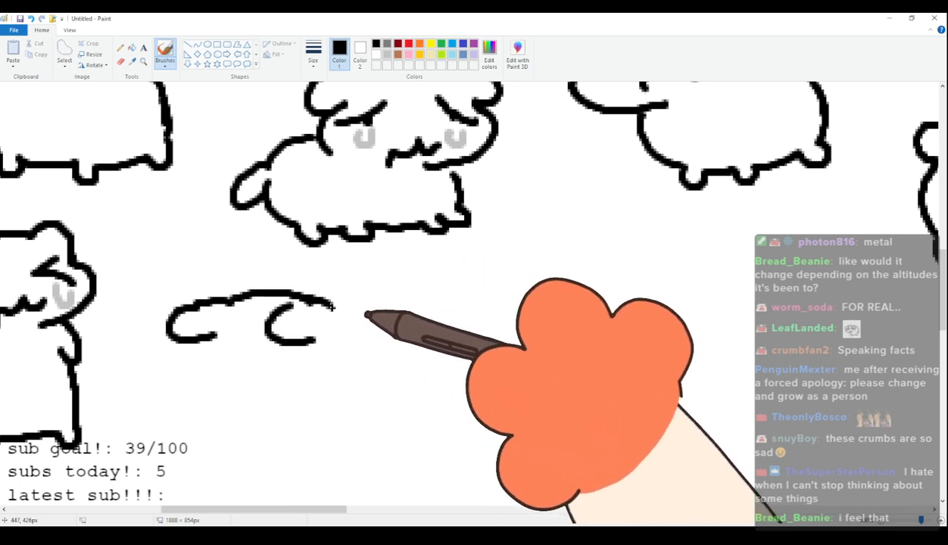
mouse_move(227, 301)
left_mouse_down()
mouse_move(301, 297)
mouse_move(336, 310)
left_mouse_up()
mouse_move(213, 336)
left_mouse_down()
mouse_move(204, 396)
mouse_move(269, 405)
left_mouse_up()
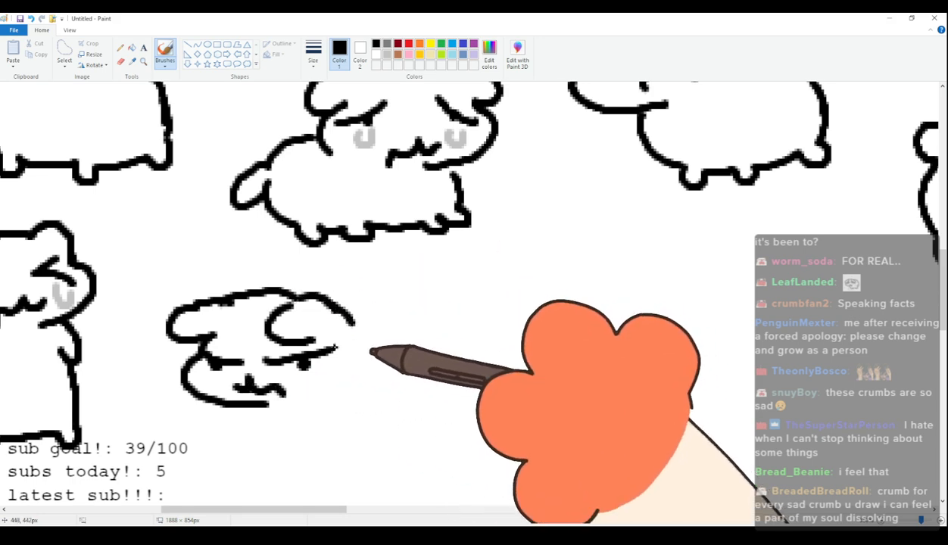
Draw the sixty-fourth cat's plump body with an arched back, stubby legs and a rounded tail.
mouse_move(249, 408)
left_mouse_down()
mouse_move(281, 423)
mouse_move(282, 438)
mouse_move(353, 439)
left_mouse_up()
mouse_move(303, 298)
left_mouse_down()
mouse_move(345, 291)
mouse_move(436, 317)
mouse_move(461, 338)
mouse_move(449, 415)
left_mouse_up()
mouse_move(350, 440)
left_mouse_down()
mouse_move(424, 432)
mouse_move(438, 444)
left_mouse_up()
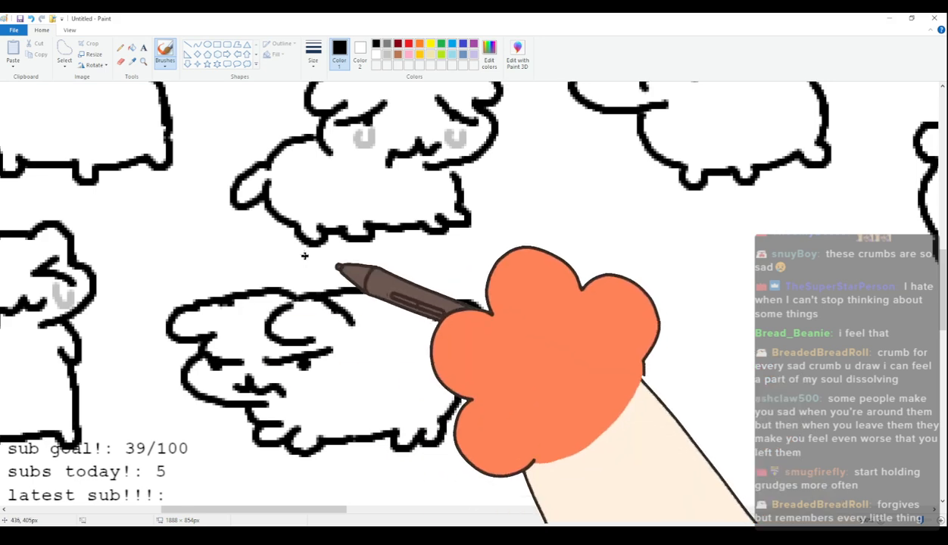
Draw the sixty-fifth cat in the fifth row with rounded ears, dot eyes, a wavy mouth, plump body, stubby legs and rounded tail.
left_click_drag(294, 514, 368, 498)
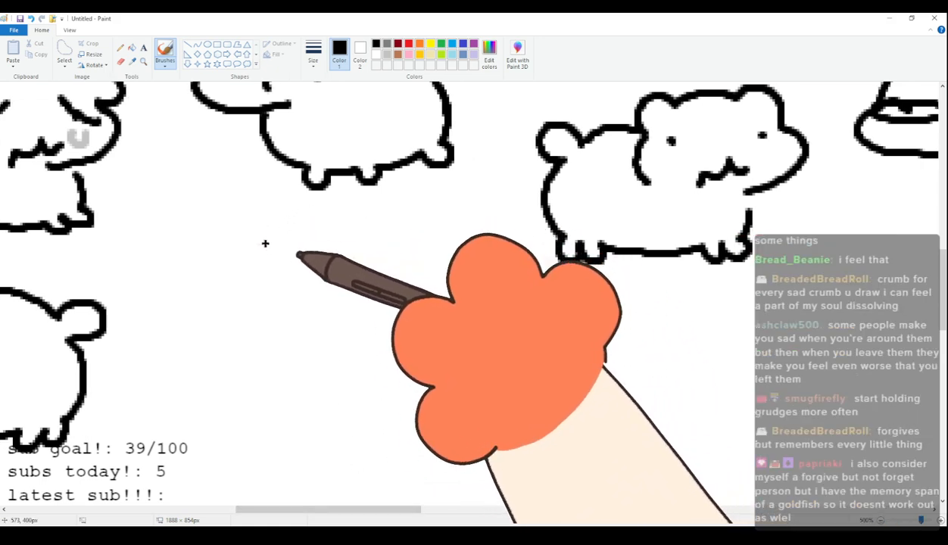
mouse_move(202, 286)
left_mouse_down()
mouse_move(237, 255)
mouse_move(343, 248)
mouse_move(350, 281)
left_mouse_up()
mouse_move(198, 286)
left_mouse_down()
mouse_move(186, 330)
mouse_move(263, 356)
mouse_move(230, 298)
mouse_move(312, 295)
mouse_move(246, 334)
mouse_move(266, 320)
mouse_move(296, 336)
left_mouse_up()
left_click(228, 298)
left_click(311, 294)
mouse_move(242, 358)
left_mouse_down()
mouse_move(247, 391)
mouse_move(293, 420)
mouse_move(328, 411)
mouse_move(407, 413)
mouse_move(426, 423)
mouse_move(413, 409)
mouse_move(453, 395)
left_mouse_up()
mouse_move(350, 282)
left_mouse_down()
mouse_move(421, 297)
mouse_move(446, 320)
mouse_move(444, 385)
left_mouse_up()
Add four light gray teardrops beneath the sixty-fifth cat's eyes, two on each side of its face.
left_click(387, 54)
left_click_drag(220, 307, 237, 312)
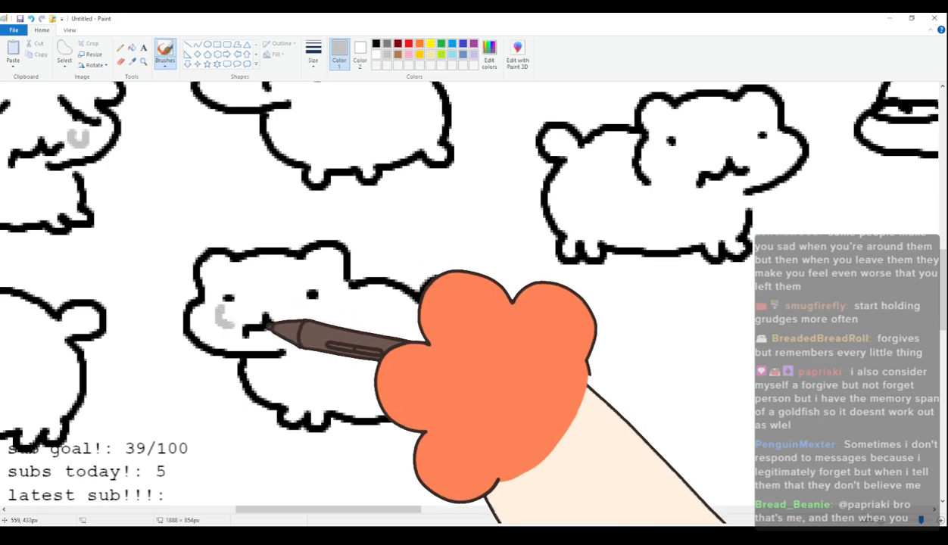
left_click_drag(312, 324, 325, 309)
mouse_move(318, 341)
left_mouse_down()
mouse_move(327, 306)
mouse_move(329, 341)
left_mouse_up()
left_click_drag(216, 340, 237, 342)
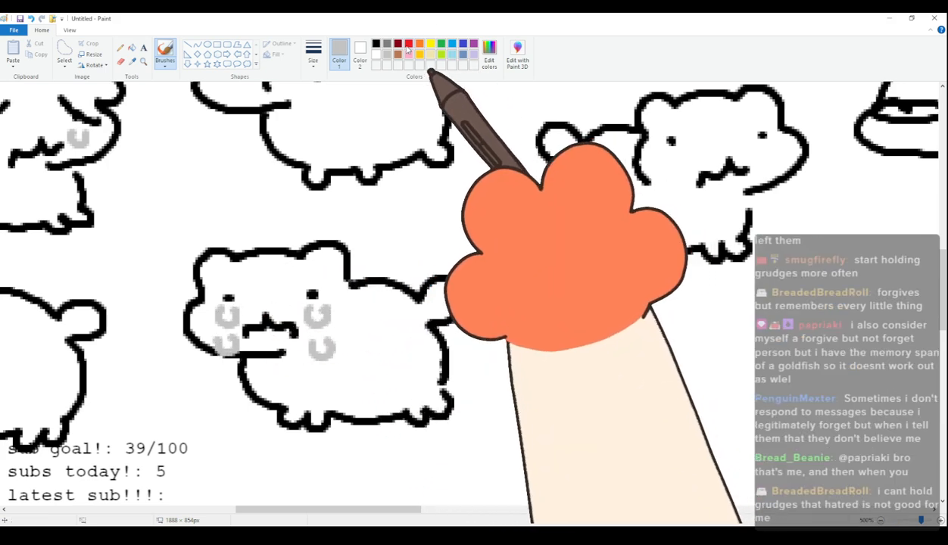
Draw the sixty-sixth cat in black with rounded ears, dot eyes, a wavy mouth, long body, stubby legs and rounded tail.
left_click(376, 44)
mouse_move(307, 510)
left_mouse_down()
mouse_move(293, 511)
mouse_move(409, 512)
left_mouse_up()
mouse_move(206, 349)
left_mouse_down()
mouse_move(212, 316)
mouse_move(310, 316)
mouse_move(329, 306)
mouse_move(349, 324)
mouse_move(367, 374)
mouse_move(317, 406)
mouse_move(238, 361)
mouse_move(298, 386)
mouse_move(286, 391)
mouse_move(263, 402)
left_mouse_up()
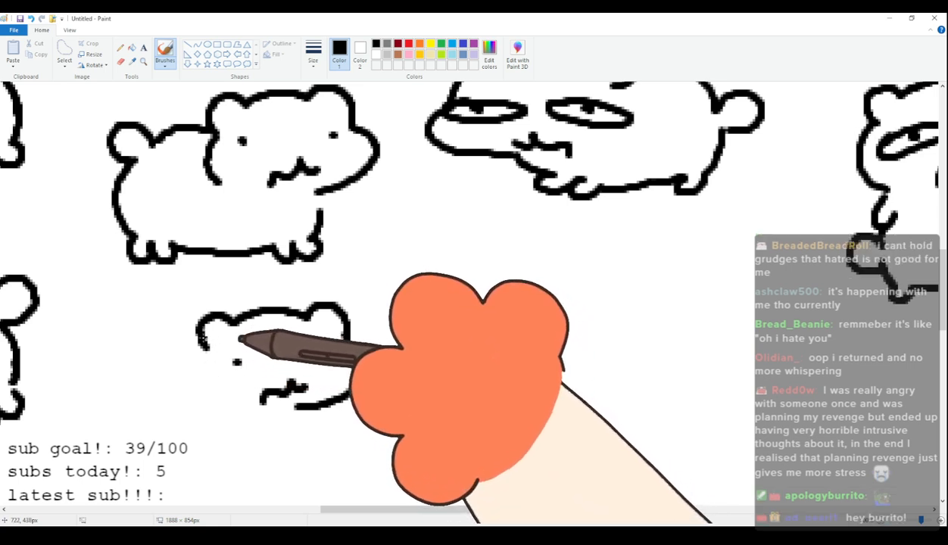
mouse_move(203, 326)
left_mouse_down()
mouse_move(125, 363)
mouse_move(103, 355)
mouse_move(121, 369)
mouse_move(93, 357)
mouse_move(154, 431)
mouse_move(249, 440)
left_mouse_up()
key("ctrl+z")
mouse_move(152, 430)
left_mouse_down()
mouse_move(180, 447)
mouse_move(254, 434)
mouse_move(307, 444)
left_mouse_up()
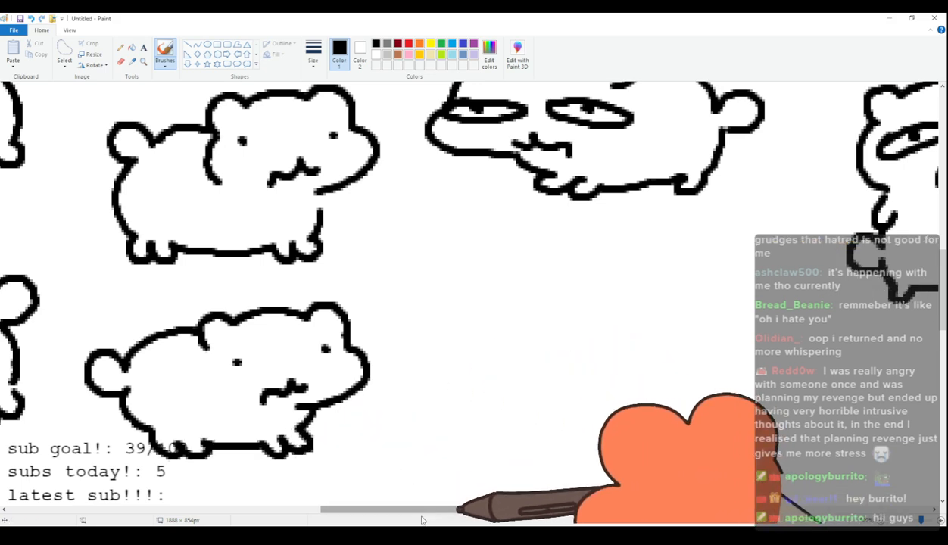
left_click_drag(379, 516, 423, 516)
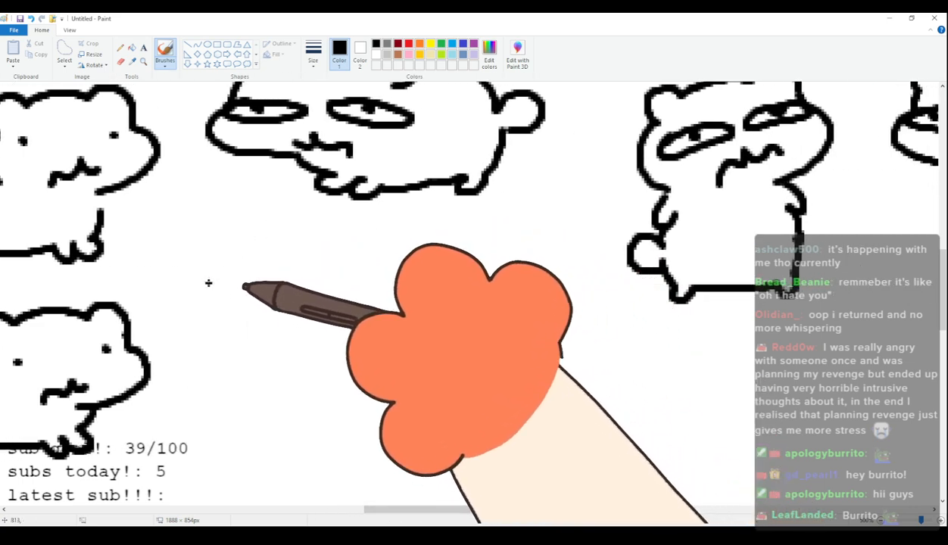
mouse_move(206, 289)
left_mouse_down()
mouse_move(198, 266)
mouse_move(231, 245)
mouse_move(305, 231)
mouse_move(323, 217)
mouse_move(347, 232)
mouse_move(356, 259)
left_mouse_up()
key("ctrl+z")
mouse_move(226, 297)
left_mouse_down()
mouse_move(269, 269)
mouse_move(230, 274)
mouse_move(246, 262)
mouse_move(223, 297)
mouse_move(212, 263)
mouse_move(329, 236)
mouse_move(338, 222)
mouse_move(377, 256)
left_mouse_up()
key("ctrl+z")
key("ctrl+z")
Draw the sixty-seventh cat's tilted head with rounded ears, closed curved eyes and a small wavy mouth.
mouse_move(224, 301)
left_mouse_down()
mouse_move(215, 265)
mouse_move(313, 246)
mouse_move(328, 231)
mouse_move(354, 257)
left_mouse_up()
left_click_drag(225, 302, 218, 320)
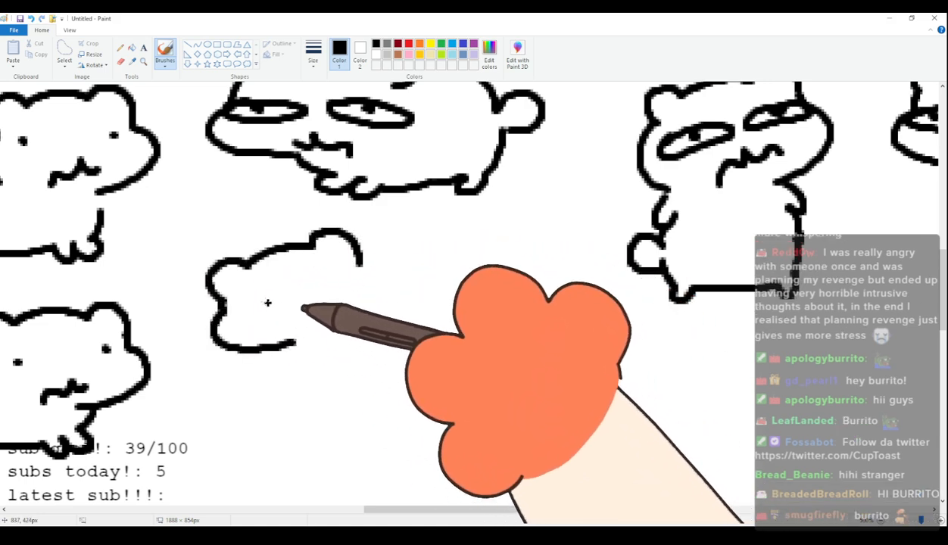
left_click_drag(250, 277, 257, 307)
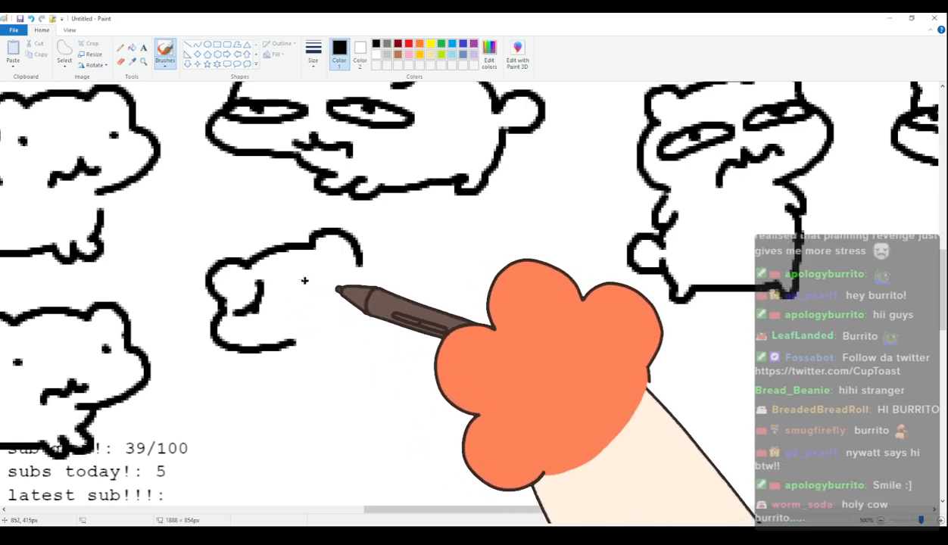
key("ctrl+z")
left_click_drag(303, 269, 354, 285)
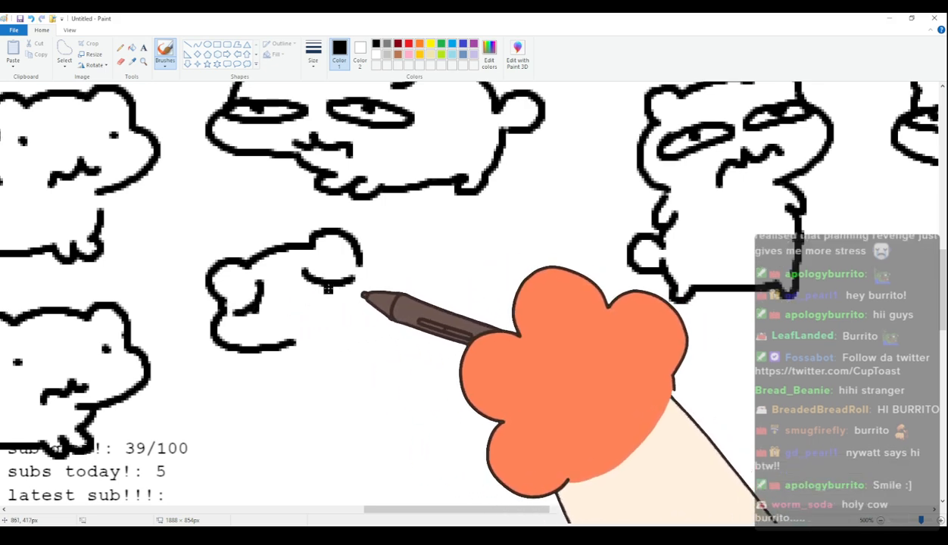
mouse_move(288, 328)
left_mouse_down()
mouse_move(299, 311)
mouse_move(331, 320)
left_mouse_up()
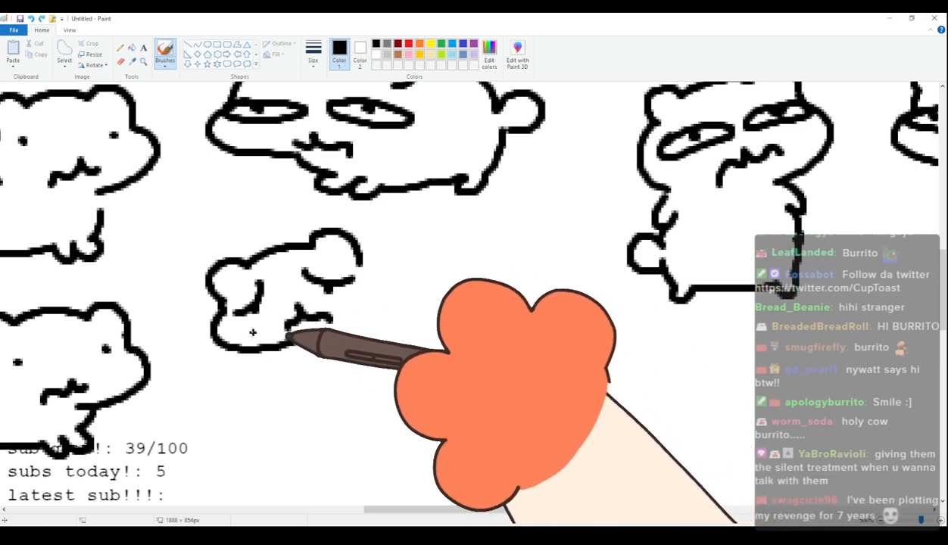
Complete the sixty-seventh cat with two short arms, an upright body, stubby legs and a rounded tail.
left_click_drag(349, 359, 372, 360)
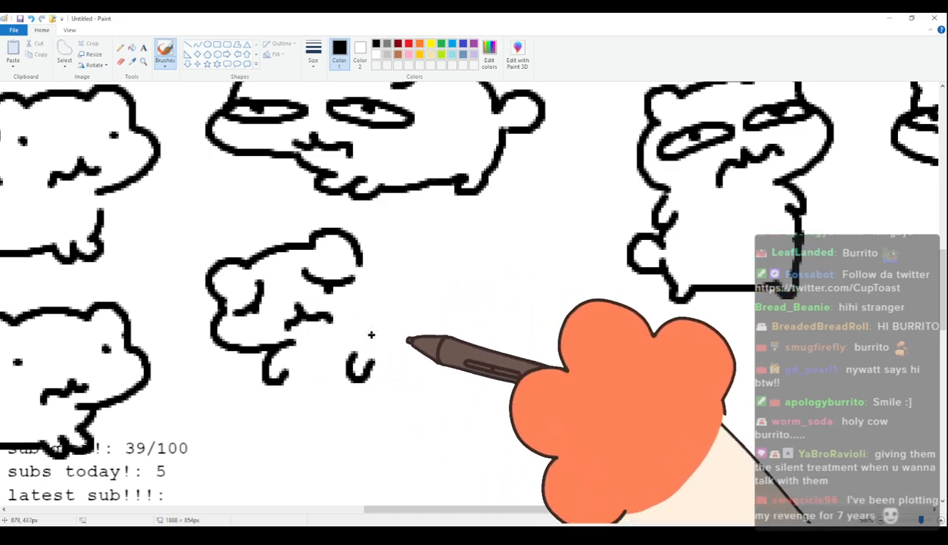
left_click_drag(361, 265, 402, 381)
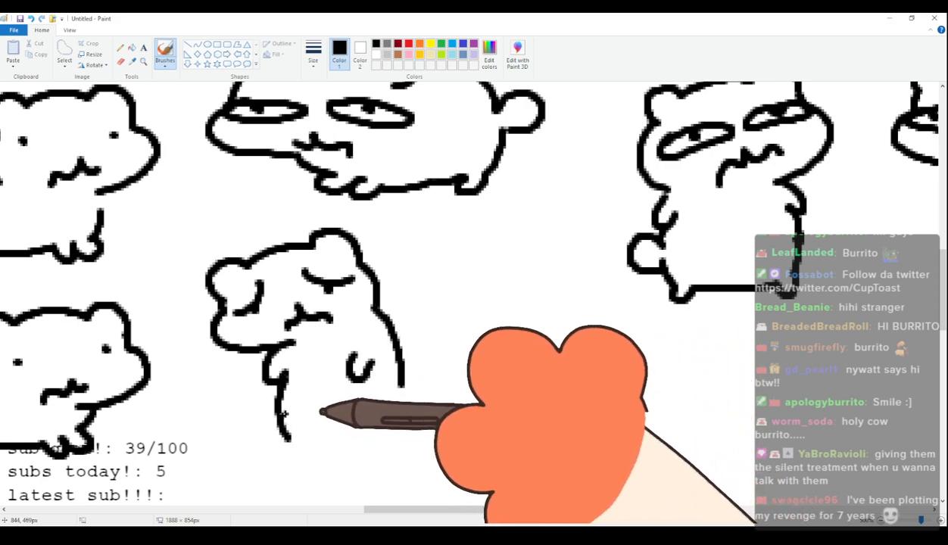
mouse_move(282, 390)
left_mouse_down()
mouse_move(328, 438)
mouse_move(404, 424)
left_mouse_up()
mouse_move(403, 379)
left_mouse_down()
mouse_move(405, 415)
mouse_move(443, 402)
left_mouse_up()
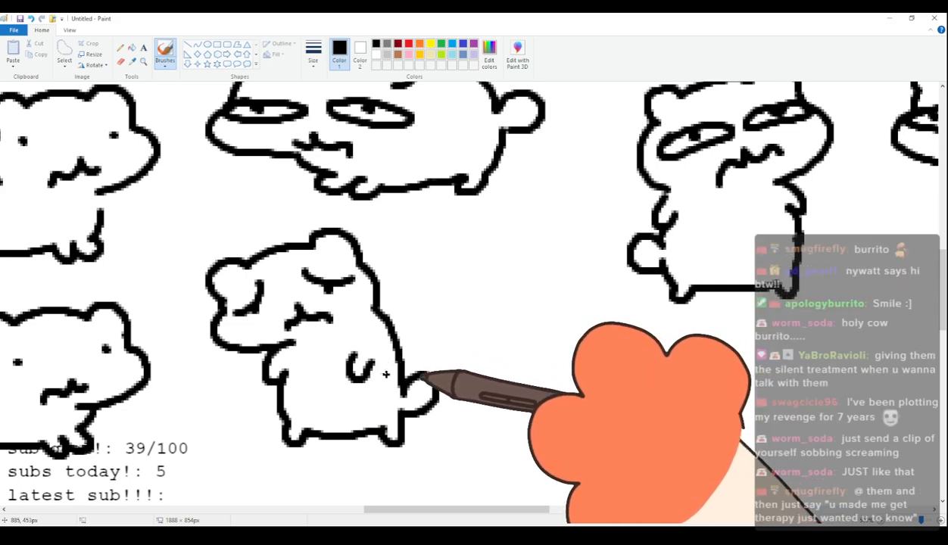
left_click_drag(402, 502, 455, 497)
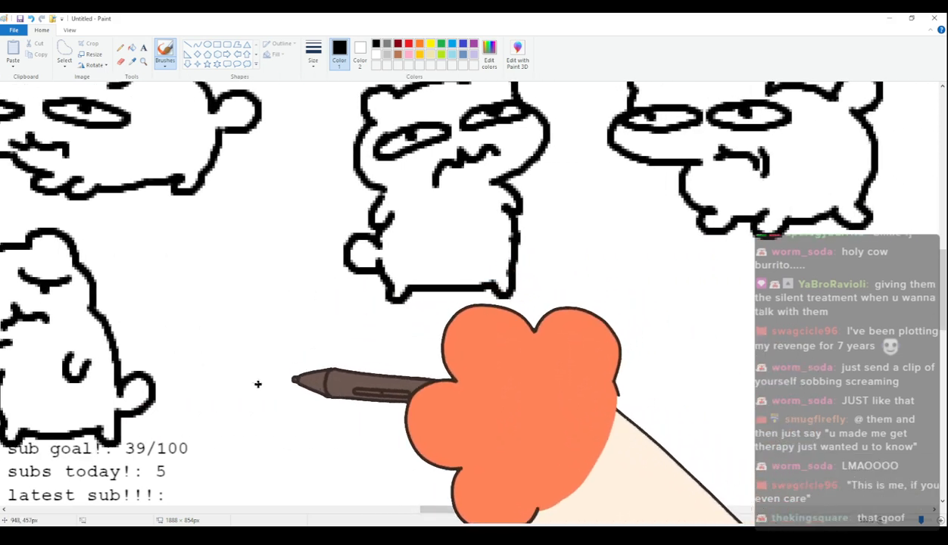
left_click_drag(231, 346, 263, 311)
key("ctrl+z")
mouse_move(260, 348)
left_mouse_down()
mouse_move(278, 321)
mouse_move(358, 319)
left_mouse_up()
key("ctrl+z")
Draw the sixty-eighth cat's head in the fifth row with rounded ears, sad closed eyes with slanted lids and a wavy mouth.
mouse_move(266, 362)
left_mouse_down()
mouse_move(298, 334)
mouse_move(371, 324)
mouse_move(406, 352)
mouse_move(426, 400)
mouse_move(367, 424)
left_mouse_up()
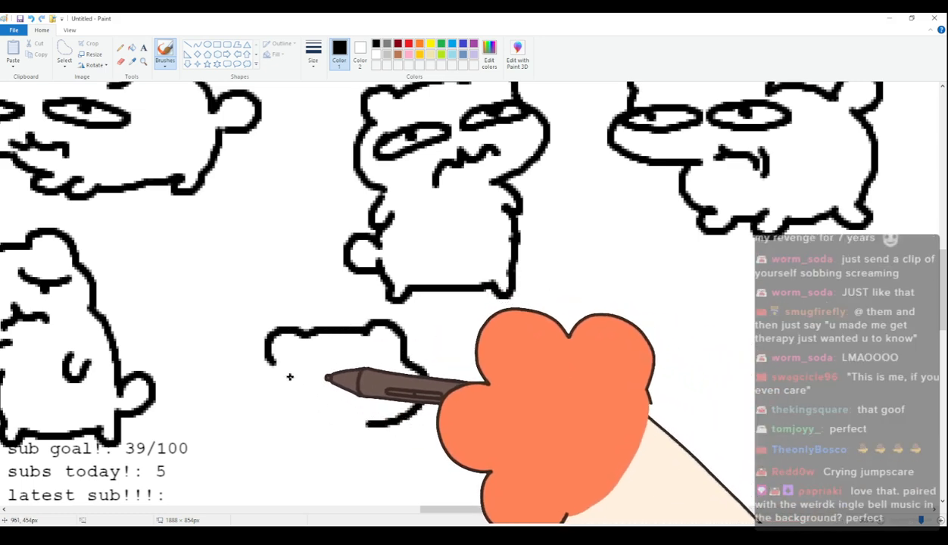
left_click_drag(287, 385, 322, 370)
left_click_drag(306, 385, 304, 392)
mouse_move(369, 365)
left_mouse_down()
mouse_move(409, 382)
mouse_move(389, 379)
left_mouse_up()
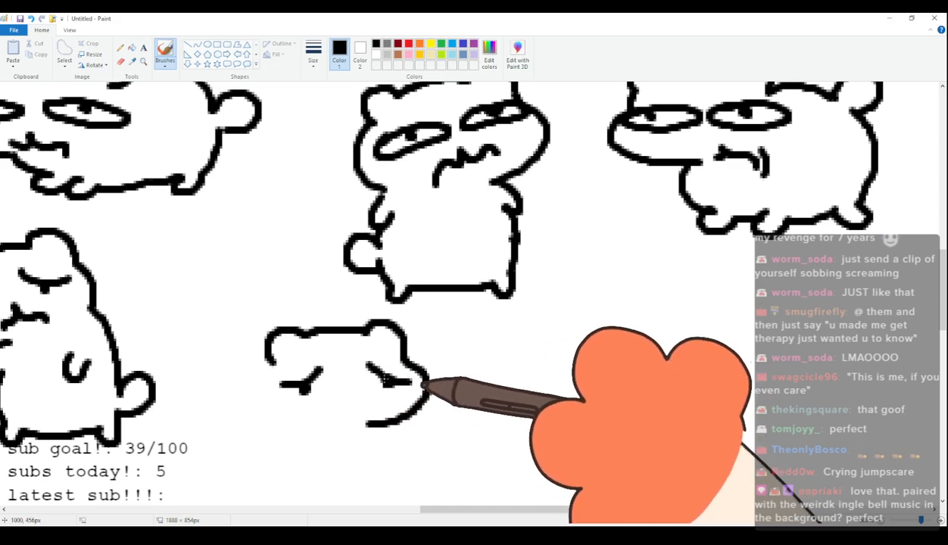
left_click_drag(371, 413, 328, 418)
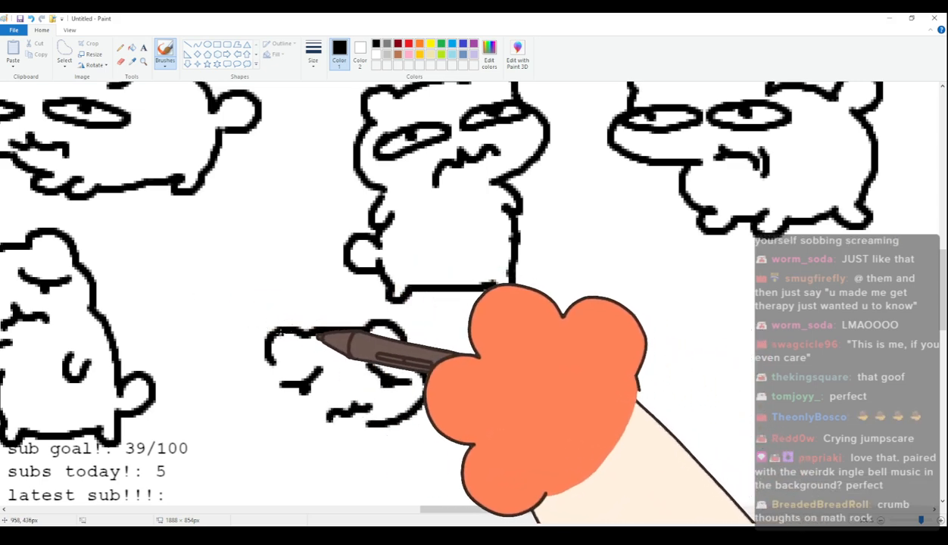
Draw the sixty-eighth cat's rounded body, stubby legs and curled tail, and close its face with a cheek line.
mouse_move(264, 357)
left_mouse_down()
mouse_move(209, 403)
mouse_move(219, 441)
mouse_move(261, 487)
mouse_move(272, 466)
mouse_move(290, 482)
mouse_move(368, 465)
mouse_move(383, 455)
mouse_move(390, 423)
left_mouse_up()
left_click_drag(250, 459, 238, 453)
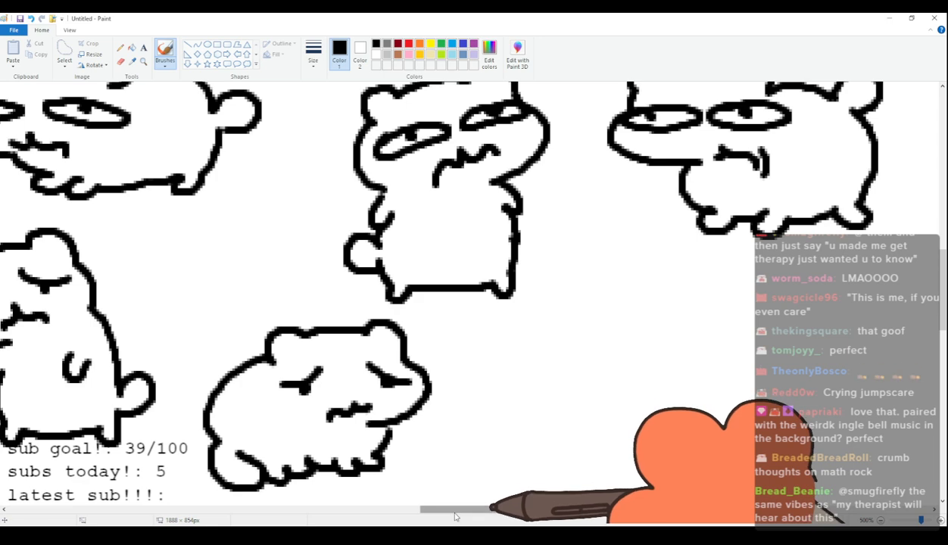
left_click_drag(456, 517, 445, 518)
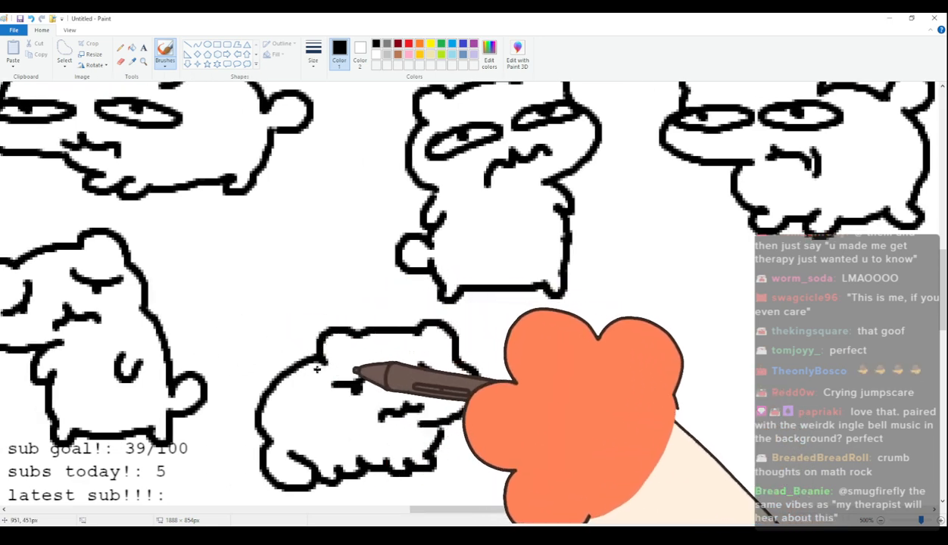
Outline the top of the sixty-ninth cat's head with two rounded ears.
left_click_drag(519, 508, 578, 522)
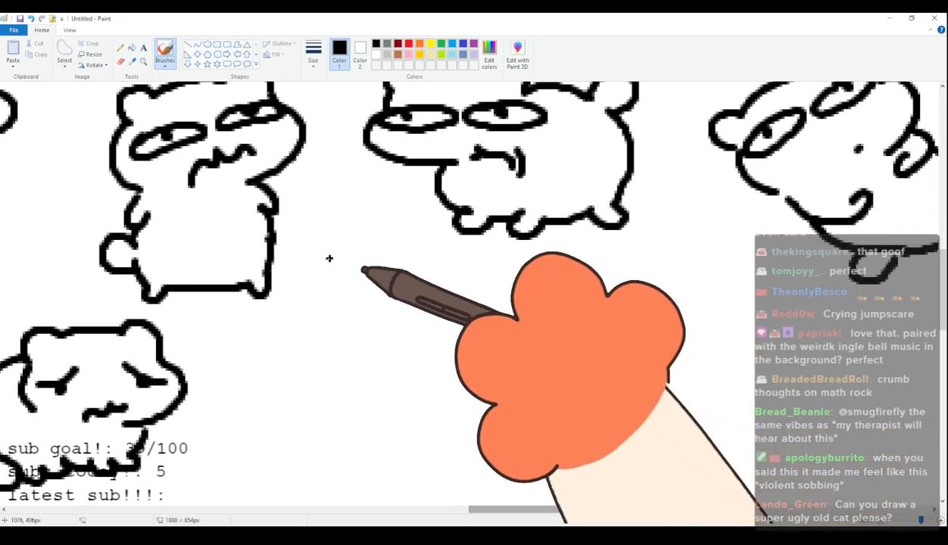
left_click_drag(318, 294, 350, 273)
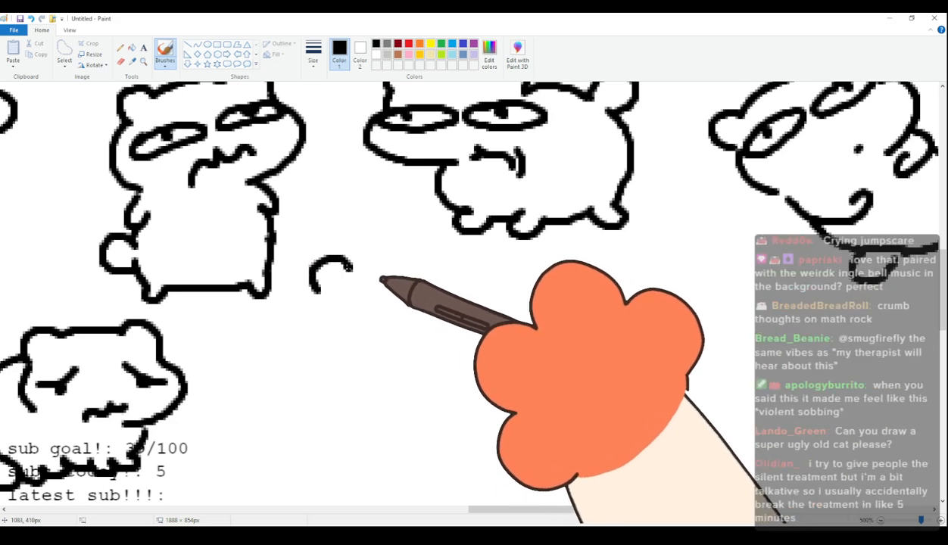
key("ctrl+z")
mouse_move(323, 306)
left_mouse_down()
mouse_move(350, 277)
mouse_move(451, 269)
mouse_move(463, 307)
left_mouse_up()
mouse_move(320, 298)
left_mouse_down()
mouse_move(305, 350)
mouse_move(386, 372)
left_mouse_up()
key("ctrl+z")
mouse_move(318, 307)
left_mouse_down()
mouse_move(304, 340)
mouse_move(384, 382)
left_mouse_up()
key("ctrl+z")
Finish the sixty-ninth cat's face with a bulging cheek, two dot eyes and a wide curved smile.
mouse_move(318, 300)
left_mouse_down()
mouse_move(307, 347)
mouse_move(383, 373)
mouse_move(344, 333)
mouse_move(439, 330)
left_mouse_up()
left_click(344, 313)
left_click(434, 310)
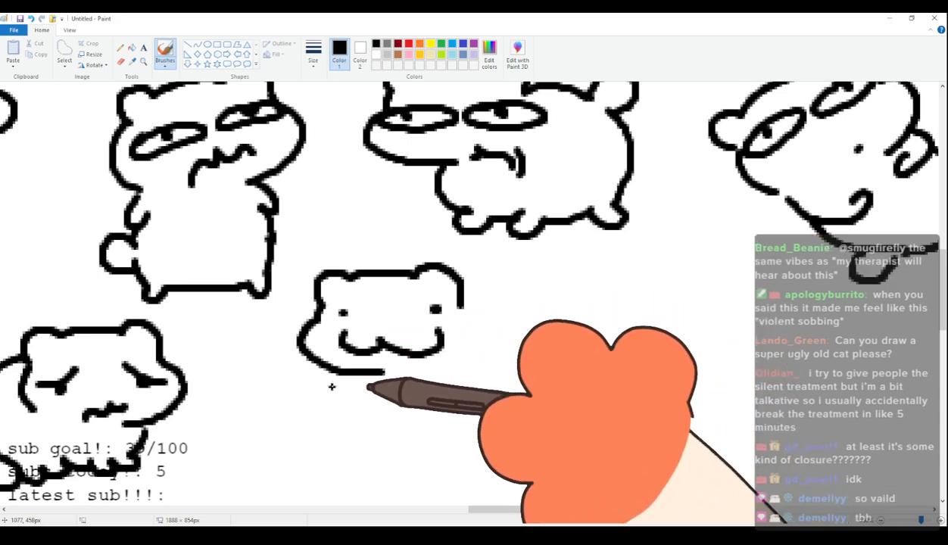
Complete the sixty-ninth cat with two short arms, an upright body, stubby legs and a rounded tail.
left_click_drag(352, 405, 361, 394)
left_click_drag(432, 396, 449, 401)
mouse_move(462, 306)
left_mouse_down()
mouse_move(469, 356)
mouse_move(490, 403)
left_mouse_up()
left_click_drag(362, 395, 371, 466)
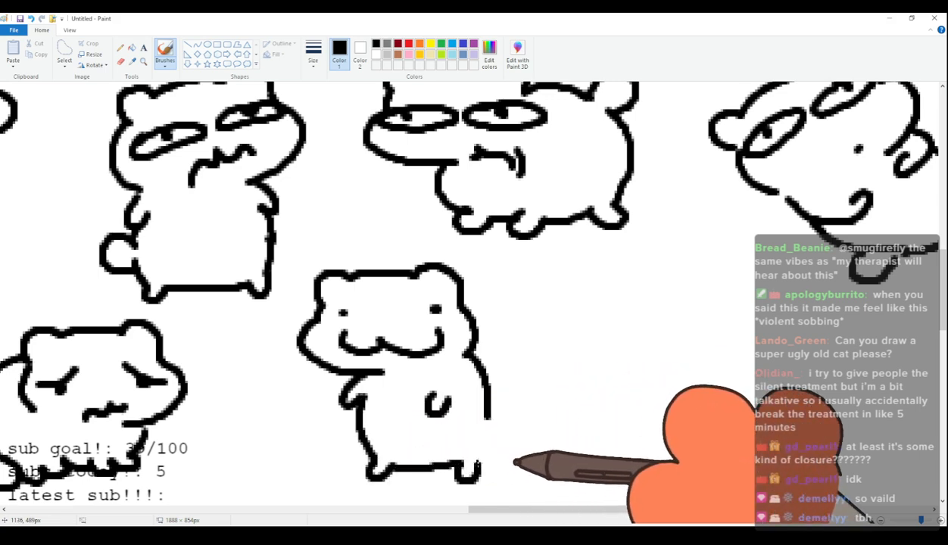
left_click_drag(483, 448, 490, 418)
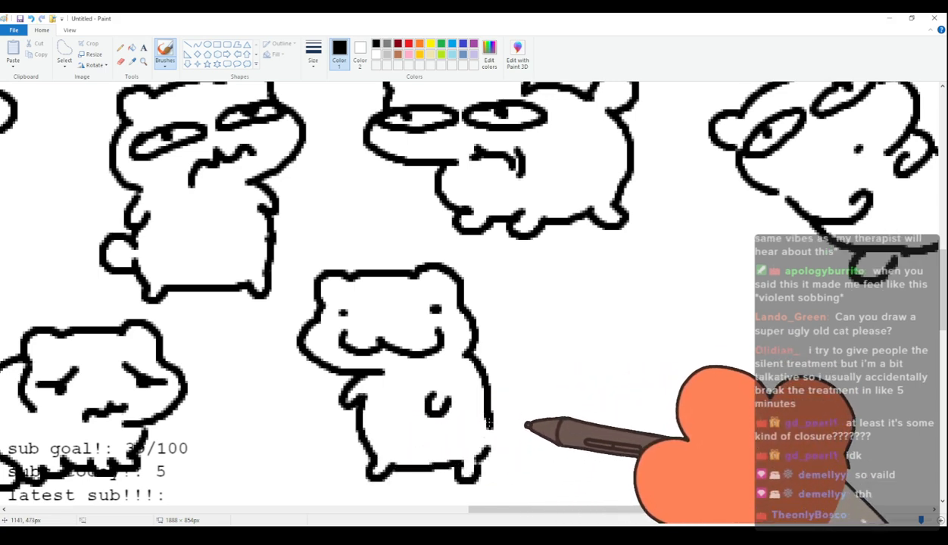
Draw the seventieth cat's head in the fifth row with rounded ears, squeezed-shut eyes and a wavy mouth.
mouse_move(500, 513)
left_mouse_down()
mouse_move(542, 509)
mouse_move(569, 491)
mouse_move(584, 508)
left_mouse_up()
mouse_move(214, 335)
left_mouse_down()
mouse_move(240, 306)
mouse_move(199, 291)
mouse_move(231, 294)
mouse_move(323, 271)
mouse_move(366, 315)
mouse_move(338, 357)
mouse_move(376, 342)
mouse_move(282, 375)
mouse_move(218, 324)
mouse_move(226, 371)
left_mouse_up()
key("ctrl+z")
mouse_move(338, 303)
left_mouse_down()
mouse_move(302, 316)
mouse_move(343, 341)
mouse_move(316, 350)
mouse_move(301, 339)
mouse_move(276, 363)
left_mouse_up()
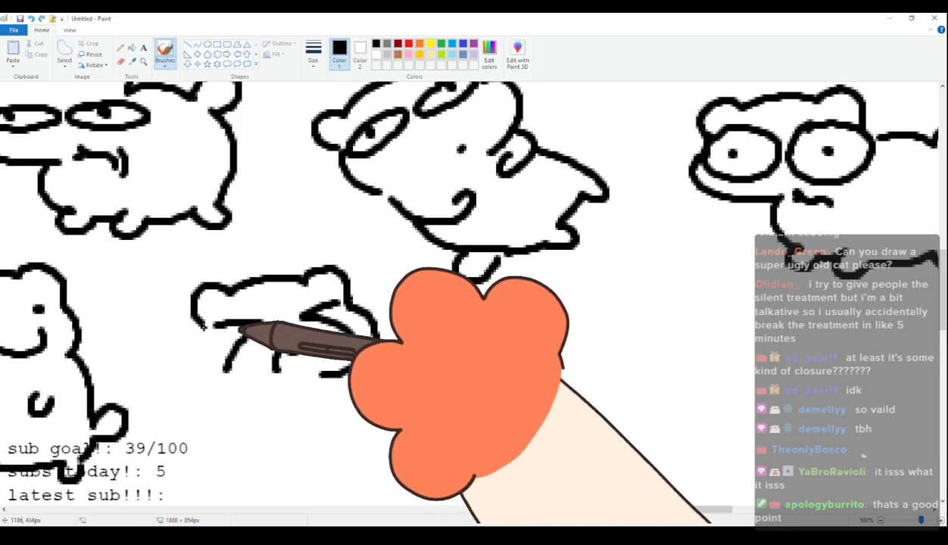
Draw the seventieth cat's raised little arms, upright body, splayed feet and rounded tail.
left_click_drag(256, 400, 285, 418)
left_click_drag(344, 371, 349, 397)
mouse_move(220, 397)
left_mouse_down()
mouse_move(260, 472)
mouse_move(211, 478)
mouse_move(251, 474)
mouse_move(290, 488)
mouse_move(327, 469)
mouse_move(388, 468)
mouse_move(349, 406)
left_mouse_up()
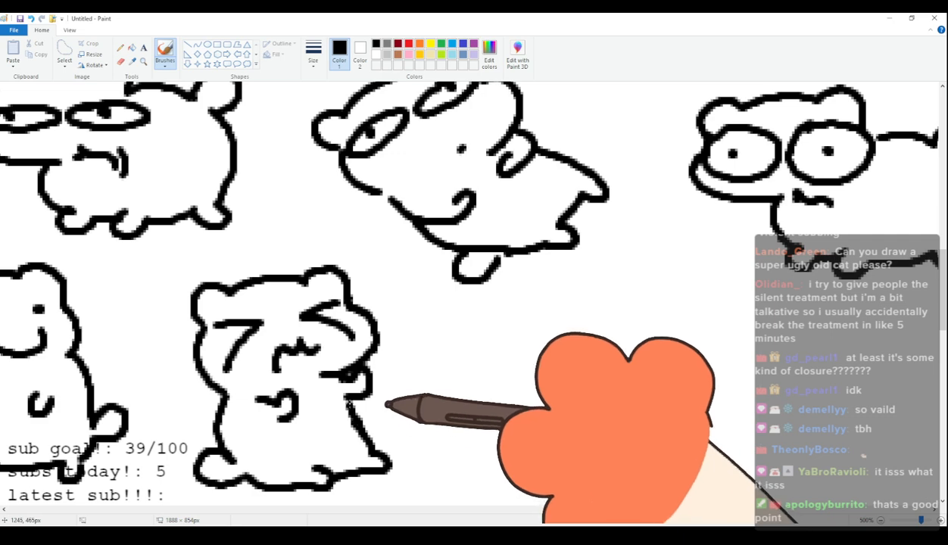
scroll(411, 343, "up", 3)
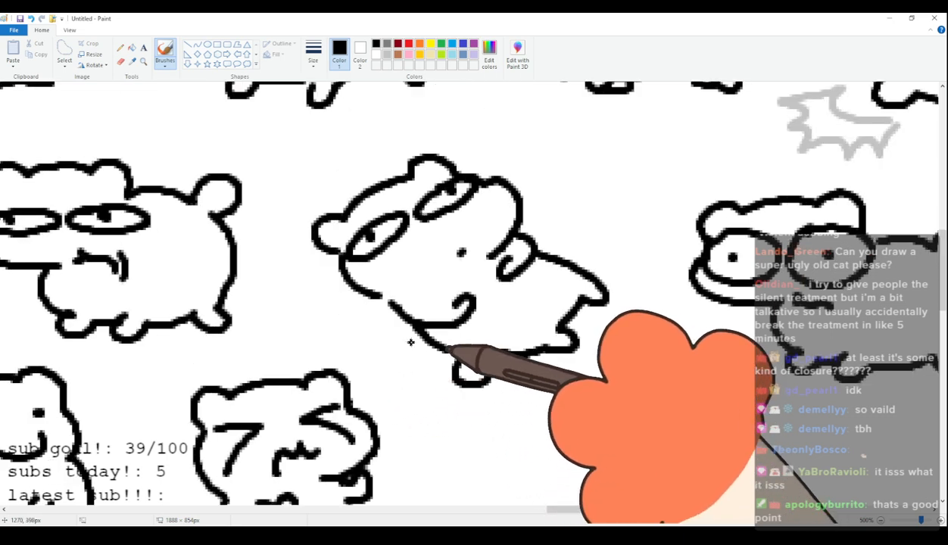
scroll(412, 342, "down", 3)
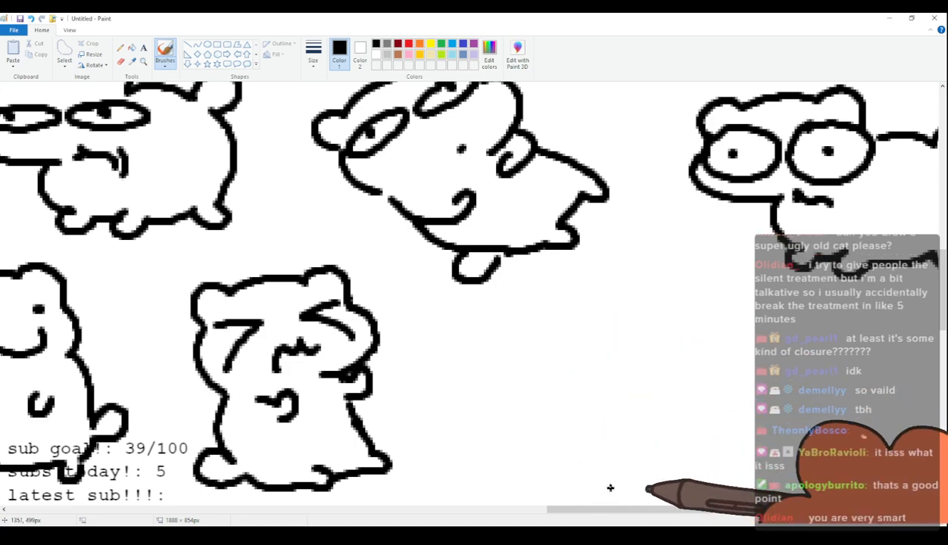
left_click_drag(611, 510, 634, 512)
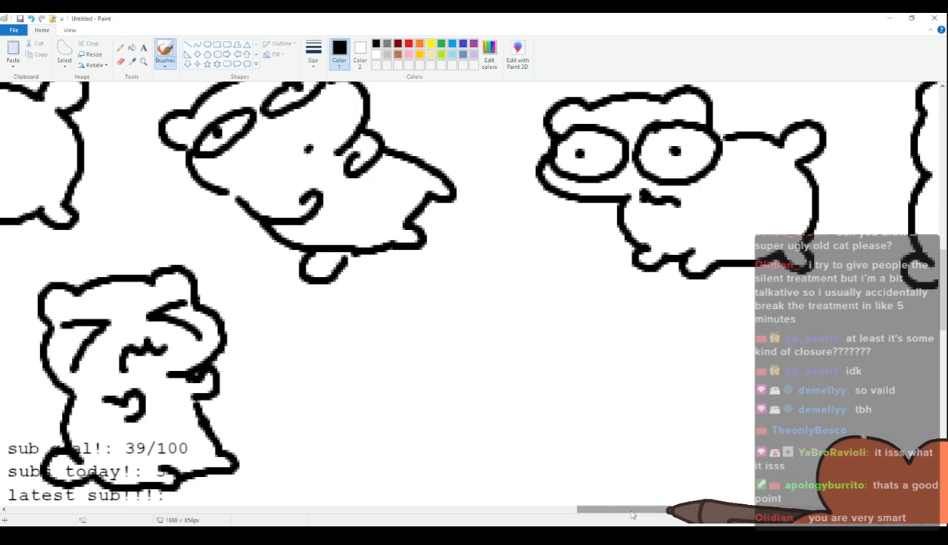
left_click_drag(633, 515, 637, 516)
scroll(381, 444, "down", 2)
scroll(395, 429, "up", 2)
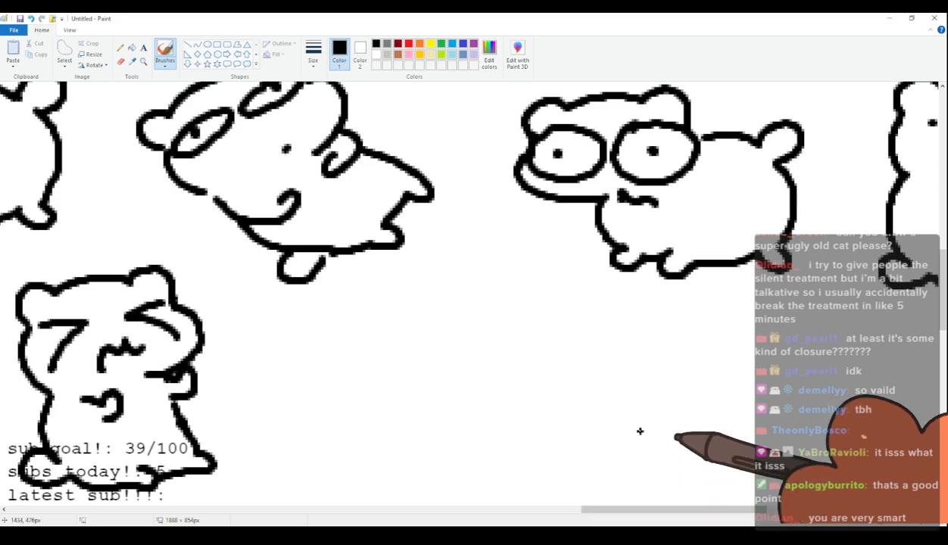
Draw the seventy-first cat's head in the fifth row with floppy ears, half-lidded oval eyes and a small frowning mouth.
mouse_move(322, 322)
left_mouse_down()
mouse_move(325, 354)
mouse_move(299, 319)
mouse_move(324, 350)
left_mouse_up()
key("ctrl+z")
left_click_drag(401, 321, 426, 352)
left_click_drag(322, 311, 422, 312)
mouse_move(315, 345)
left_mouse_down()
mouse_move(299, 381)
mouse_move(365, 420)
left_mouse_up()
key("ctrl+z")
mouse_move(313, 347)
left_mouse_down()
mouse_move(295, 381)
mouse_move(373, 419)
mouse_move(405, 418)
left_mouse_up()
left_click_drag(373, 369, 418, 372)
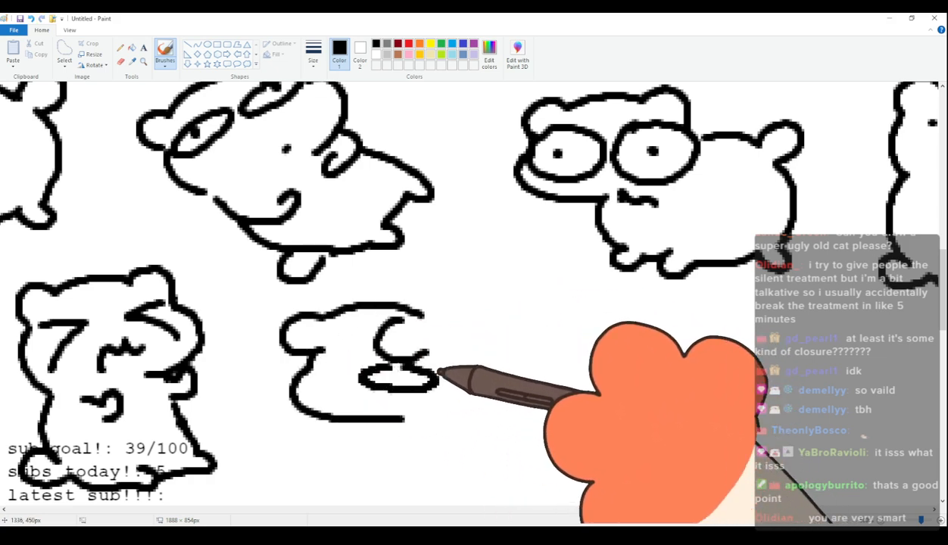
left_click_drag(303, 369, 311, 367)
left_click(318, 371)
left_click(399, 370)
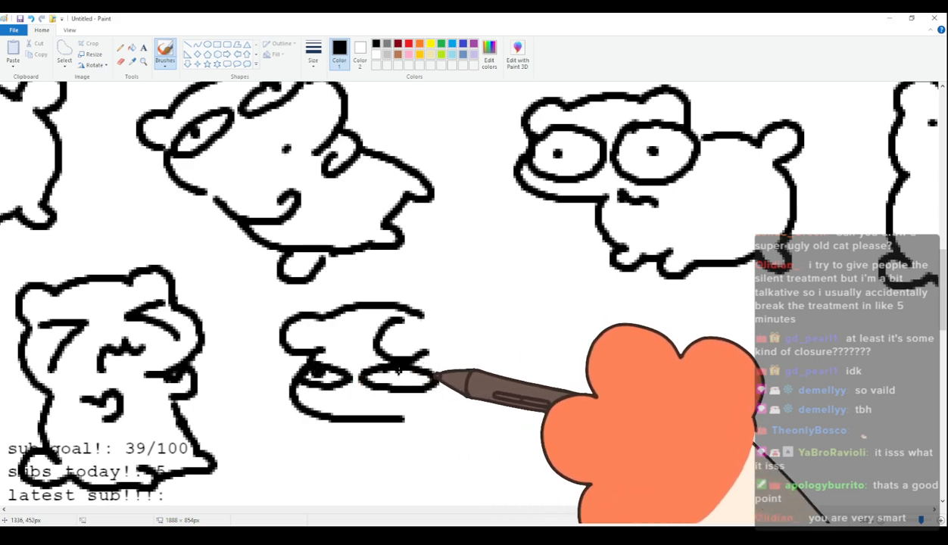
mouse_move(339, 410)
left_mouse_down()
mouse_move(371, 404)
mouse_move(383, 413)
left_mouse_up()
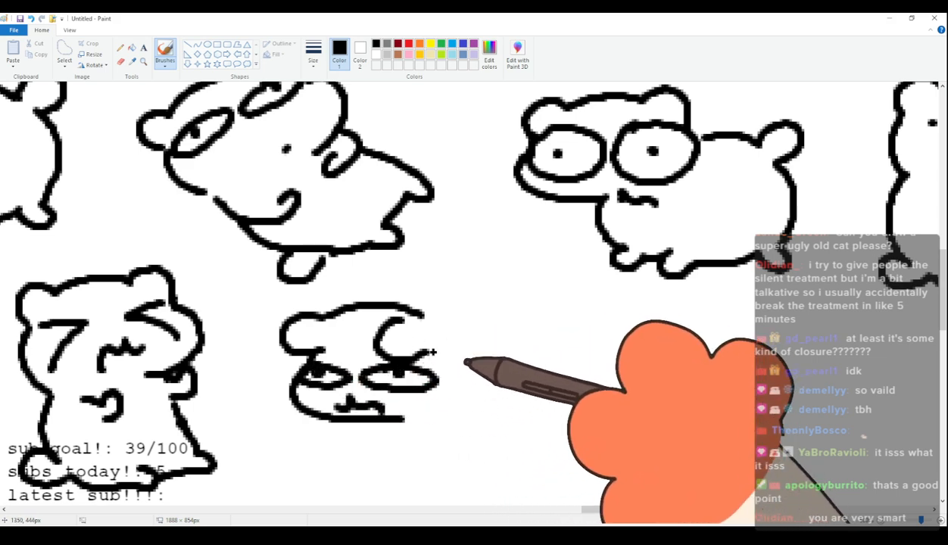
Draw the seventy-first cat's long rounded back, stubby legs and drooping tail.
left_click_drag(423, 310, 531, 364)
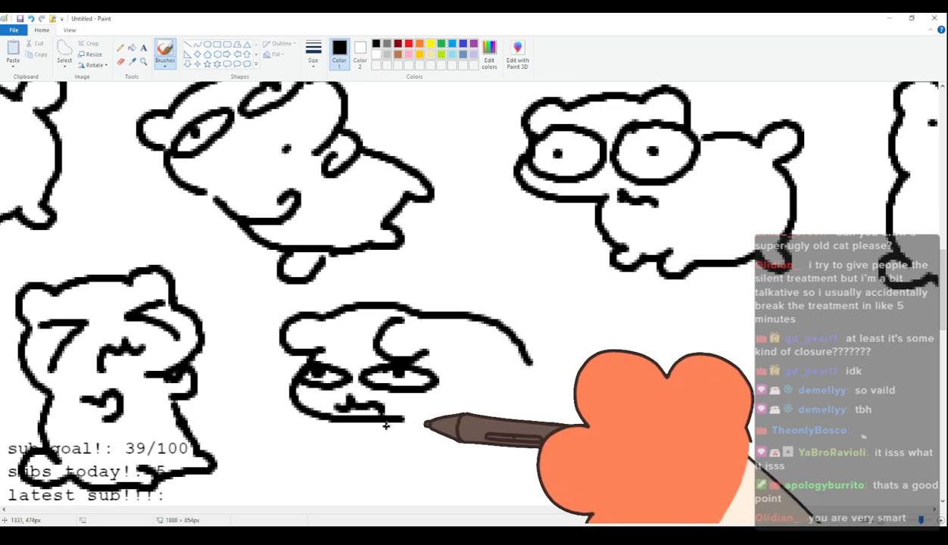
left_click_drag(393, 440, 410, 449)
key("ctrl+z")
key("ctrl+z")
mouse_move(424, 312)
left_mouse_down()
mouse_move(545, 333)
mouse_move(562, 356)
left_mouse_up()
mouse_move(392, 437)
left_mouse_down()
mouse_move(447, 458)
mouse_move(553, 430)
left_mouse_up()
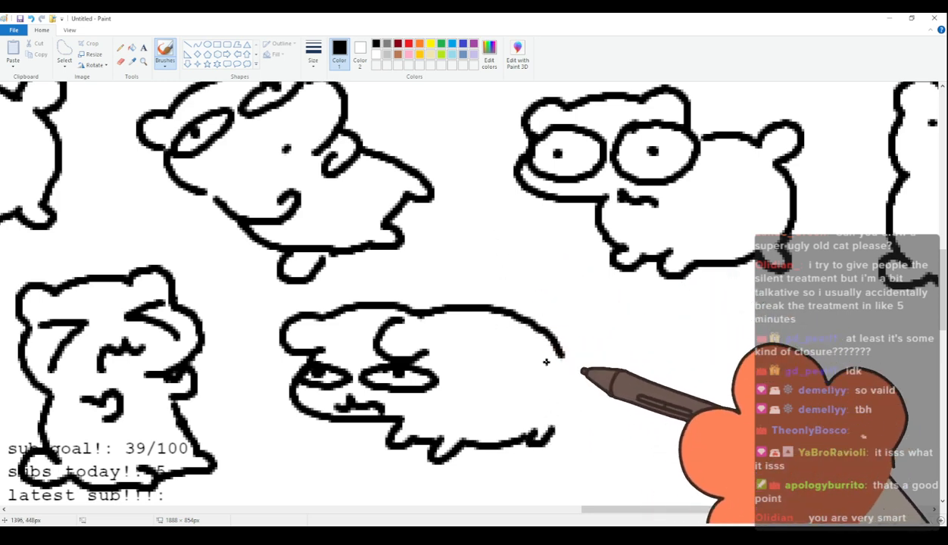
mouse_move(562, 352)
left_mouse_down()
mouse_move(577, 397)
mouse_move(549, 394)
left_mouse_up()
key("ctrl+z")
key("ctrl+z")
mouse_move(559, 351)
left_mouse_down()
mouse_move(583, 382)
mouse_move(560, 393)
left_mouse_up()
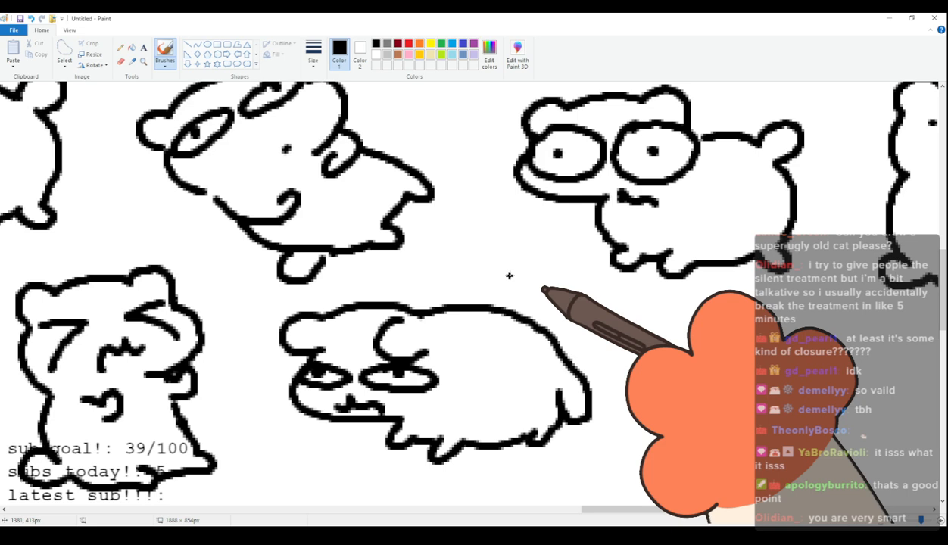
Draw the seventy-second cat in the fifth row with squeezed-shut eyes, a wavy mouth, a round body, stubby feet and a raised tail.
scroll(452, 331, "down", 2)
scroll(451, 331, "up", 2)
scroll(452, 332, "down", 1)
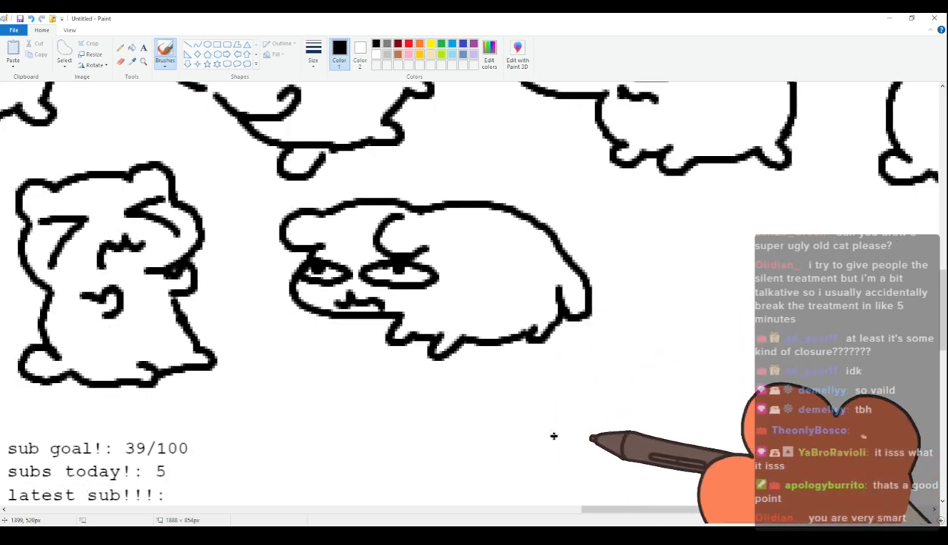
left_click_drag(612, 517, 677, 513)
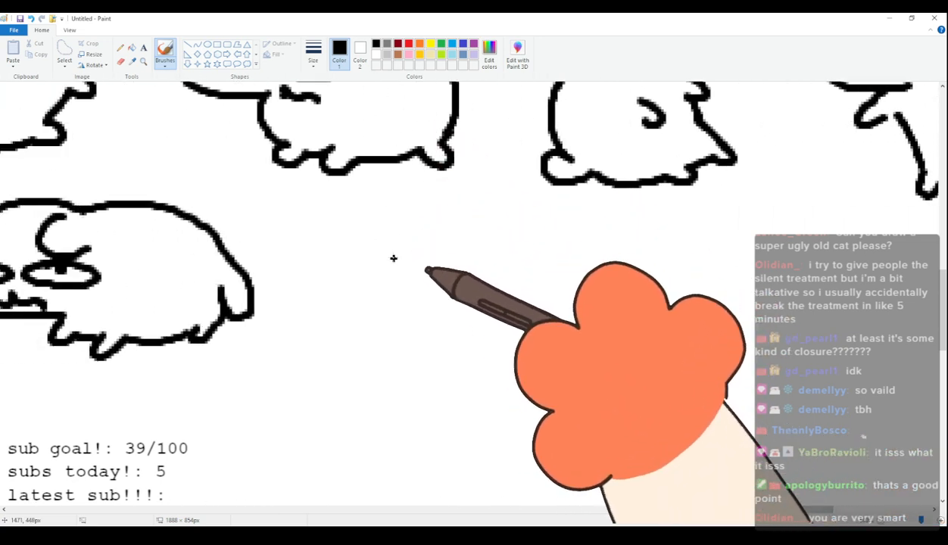
mouse_move(432, 272)
left_mouse_down()
mouse_move(464, 242)
mouse_move(565, 228)
mouse_move(589, 241)
mouse_move(592, 269)
mouse_move(613, 288)
mouse_move(553, 342)
left_mouse_up()
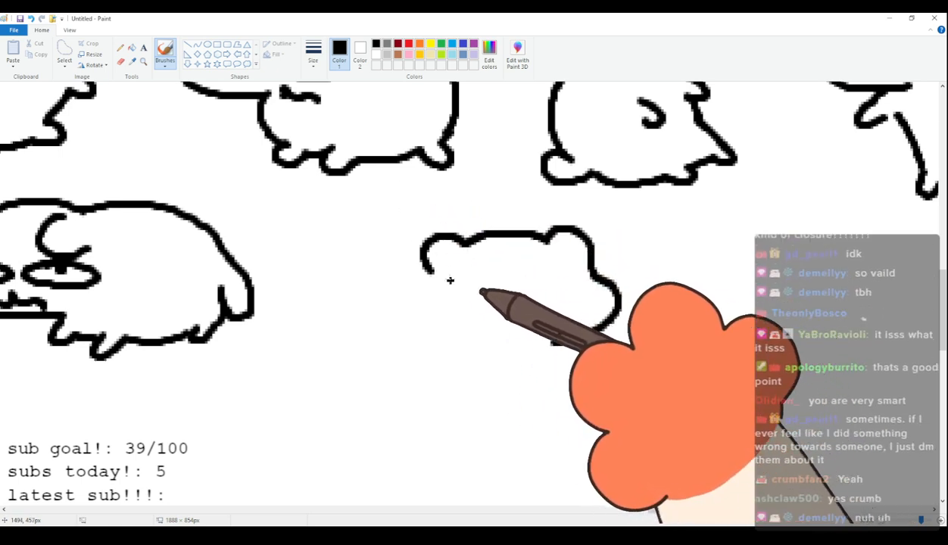
left_click_drag(433, 277, 438, 324)
key("ctrl+z")
mouse_move(433, 272)
left_mouse_down()
mouse_move(438, 313)
mouse_move(486, 288)
mouse_move(458, 319)
left_mouse_up()
left_click_drag(576, 271, 589, 304)
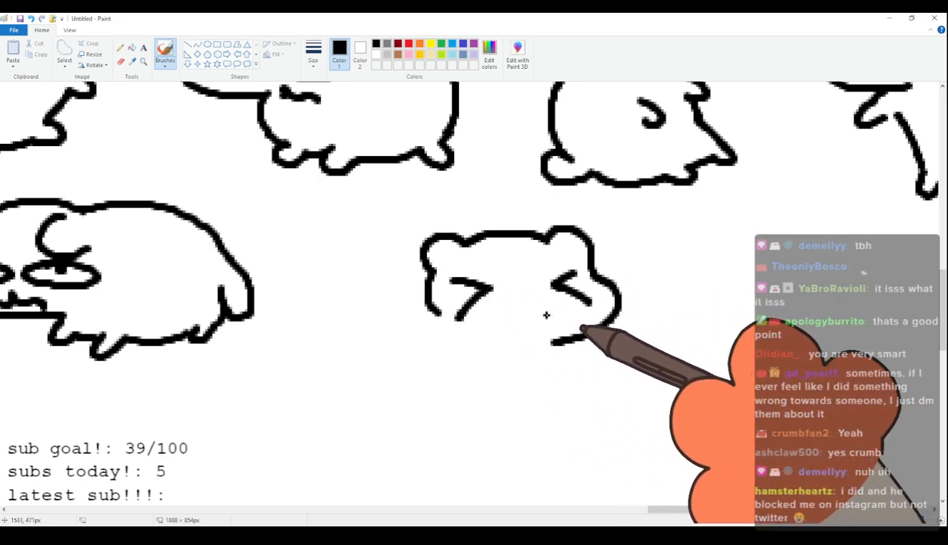
mouse_move(425, 275)
left_mouse_down()
mouse_move(356, 302)
mouse_move(341, 288)
mouse_move(375, 286)
mouse_move(345, 342)
mouse_move(360, 325)
mouse_move(396, 324)
mouse_move(384, 350)
mouse_move(404, 384)
mouse_move(396, 402)
mouse_move(424, 399)
mouse_move(436, 416)
mouse_move(443, 404)
mouse_move(557, 407)
mouse_move(566, 417)
mouse_move(525, 412)
mouse_move(546, 403)
mouse_move(553, 347)
left_mouse_up()
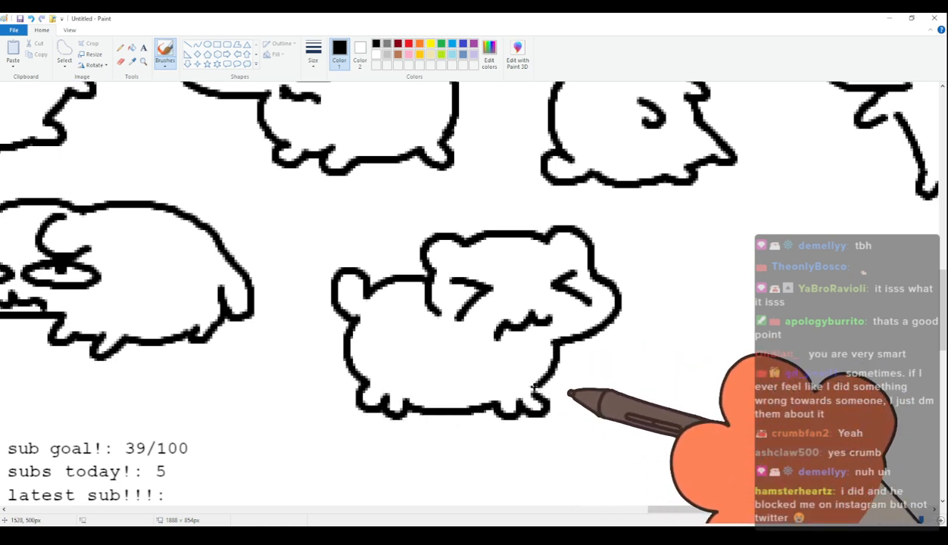
Draw the seventy-third cat's head in the fifth row with rounded ears, angry slanted brows, furrow lines and a scowling mouth.
left_click_drag(719, 513, 773, 513)
left_click_drag(326, 223, 337, 258)
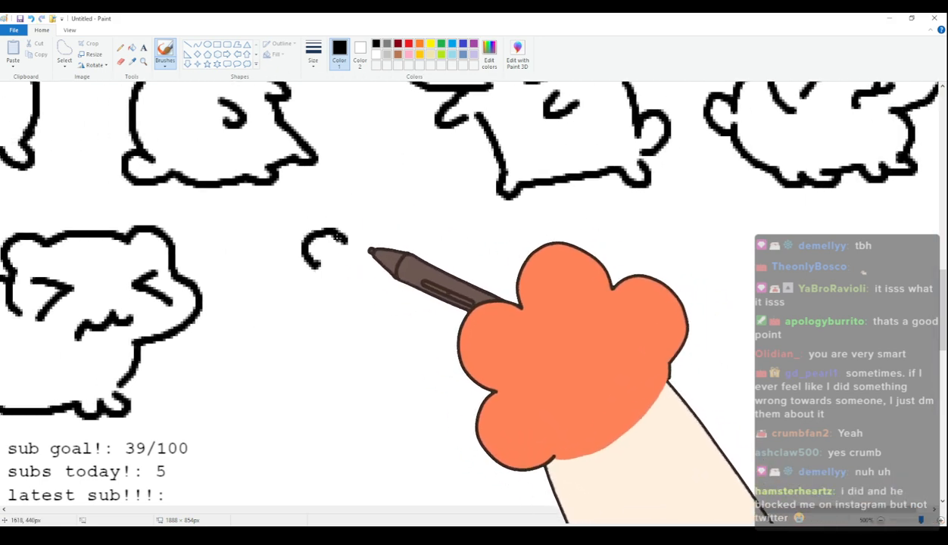
mouse_move(342, 231)
left_mouse_down()
mouse_move(425, 226)
mouse_move(460, 257)
left_mouse_up()
key("ctrl+z")
mouse_move(316, 269)
left_mouse_down()
mouse_move(312, 238)
mouse_move(340, 239)
left_mouse_up()
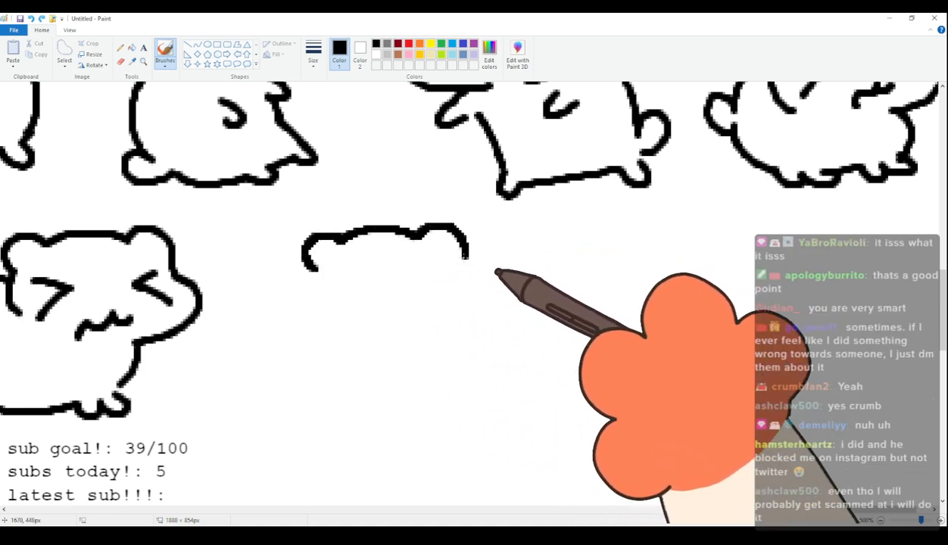
left_click_drag(419, 236, 467, 266)
mouse_move(309, 271)
left_mouse_down()
mouse_move(295, 298)
mouse_move(368, 339)
left_mouse_up()
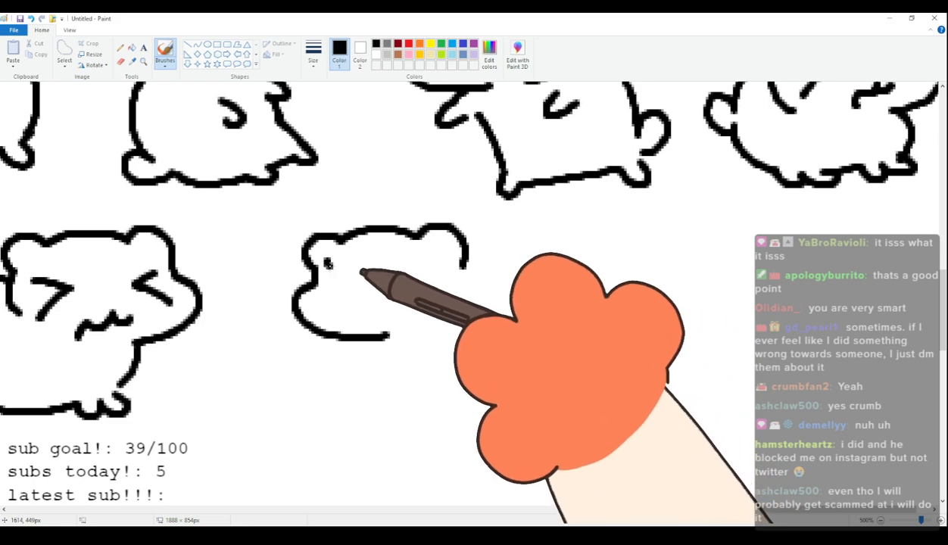
key("ctrl+z")
mouse_move(314, 271)
left_mouse_down()
mouse_move(352, 345)
mouse_move(407, 343)
mouse_move(326, 265)
mouse_move(396, 290)
mouse_move(450, 271)
mouse_move(420, 300)
mouse_move(384, 296)
left_mouse_up()
Complete the seventy-third cat with a round standing body, small feet and a rounded tail.
mouse_move(370, 333)
left_mouse_down()
mouse_move(399, 333)
mouse_move(394, 395)
mouse_move(402, 418)
mouse_move(421, 424)
mouse_move(491, 399)
left_mouse_up()
mouse_move(461, 265)
left_mouse_down()
mouse_move(580, 322)
mouse_move(545, 390)
left_mouse_up()
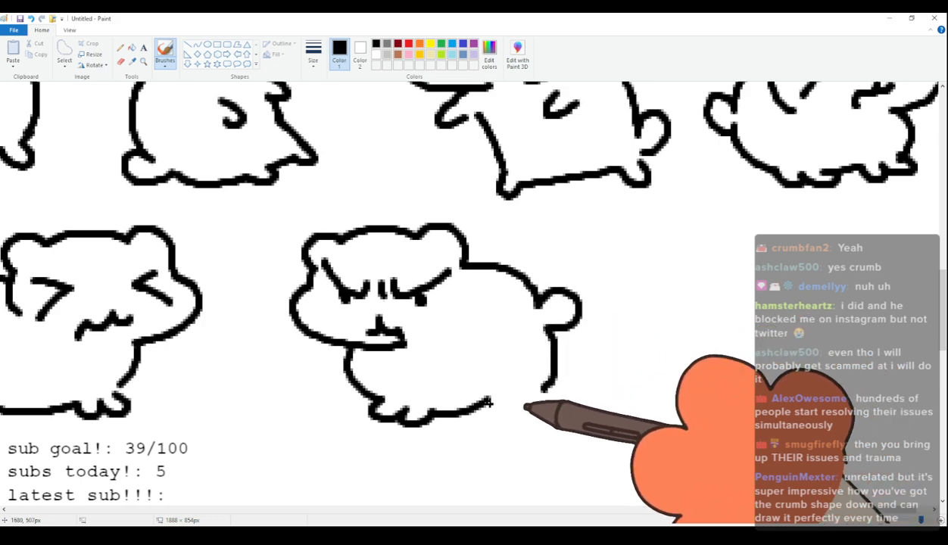
left_click_drag(487, 402, 543, 394)
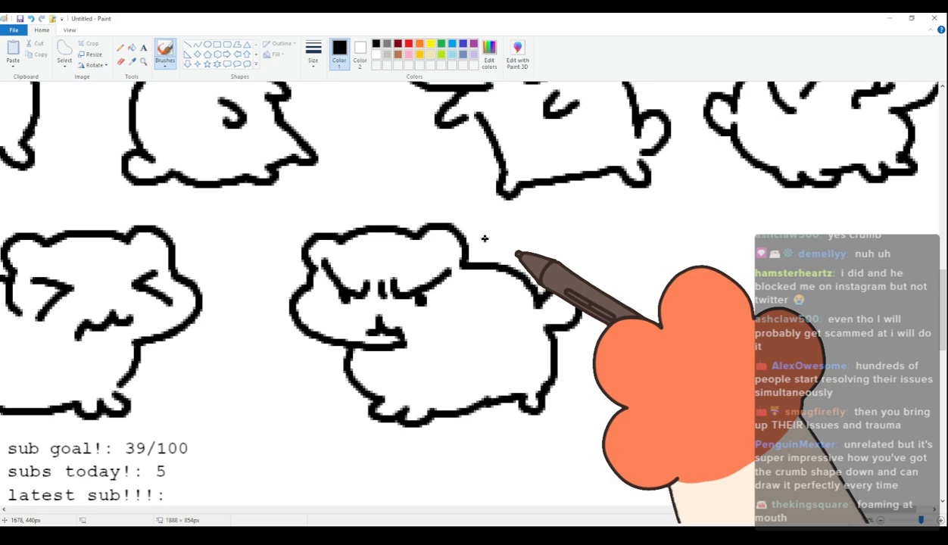
Trace red ovals over the round bodies of three finished cats.
left_click_drag(821, 509, 765, 510)
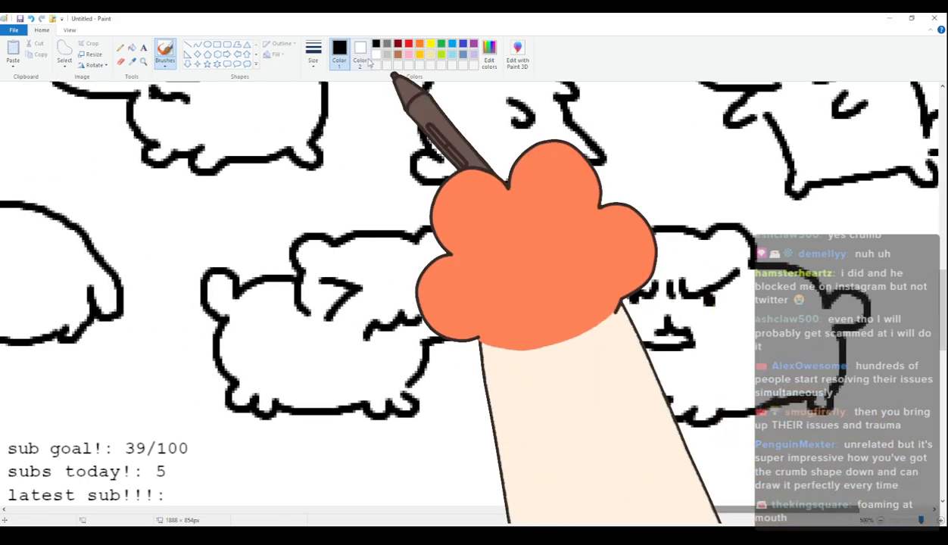
left_click(409, 44)
mouse_move(246, 295)
left_mouse_down()
mouse_move(238, 299)
mouse_move(262, 395)
mouse_move(381, 402)
mouse_move(447, 338)
mouse_move(392, 296)
mouse_move(246, 296)
left_mouse_up()
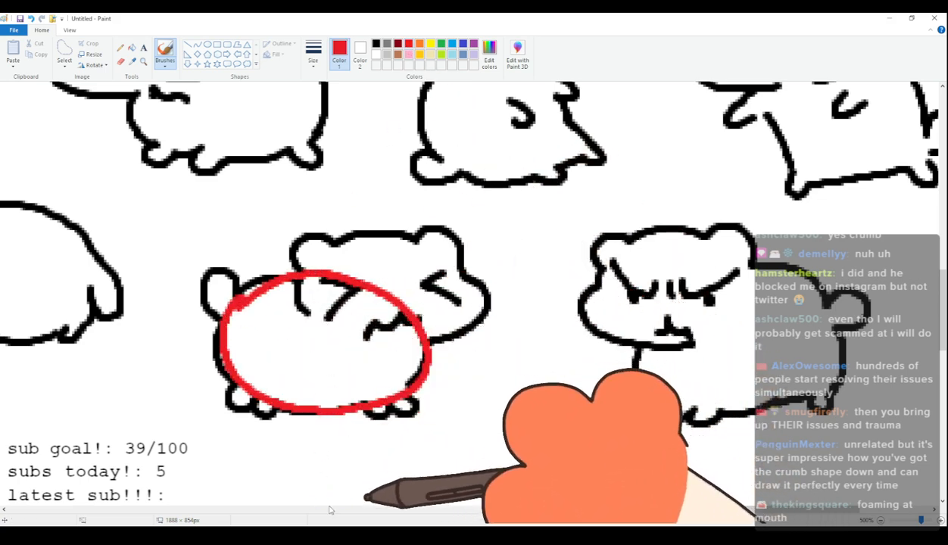
left_click_drag(728, 510, 664, 512)
mouse_move(327, 214)
left_mouse_down()
mouse_move(273, 257)
mouse_move(365, 336)
mouse_move(442, 313)
mouse_move(448, 250)
mouse_move(387, 212)
mouse_move(328, 215)
left_mouse_up()
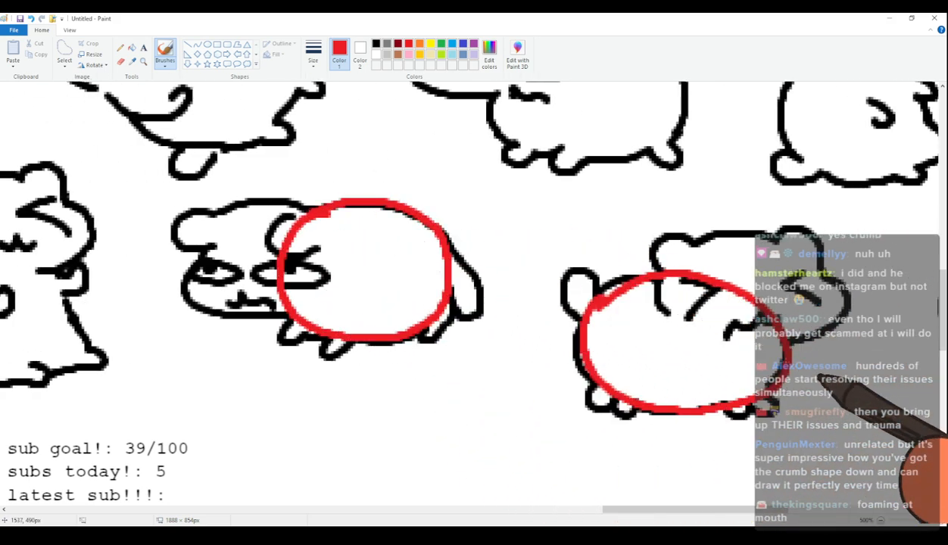
scroll(714, 340, "up", 3)
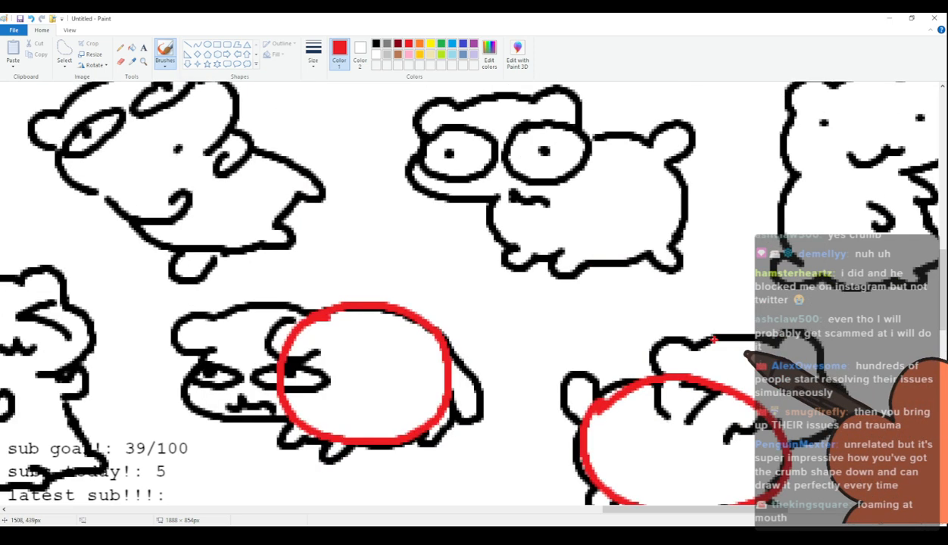
mouse_move(587, 137)
left_mouse_down()
mouse_move(560, 140)
mouse_move(506, 229)
mouse_move(617, 265)
mouse_move(594, 133)
left_mouse_up()
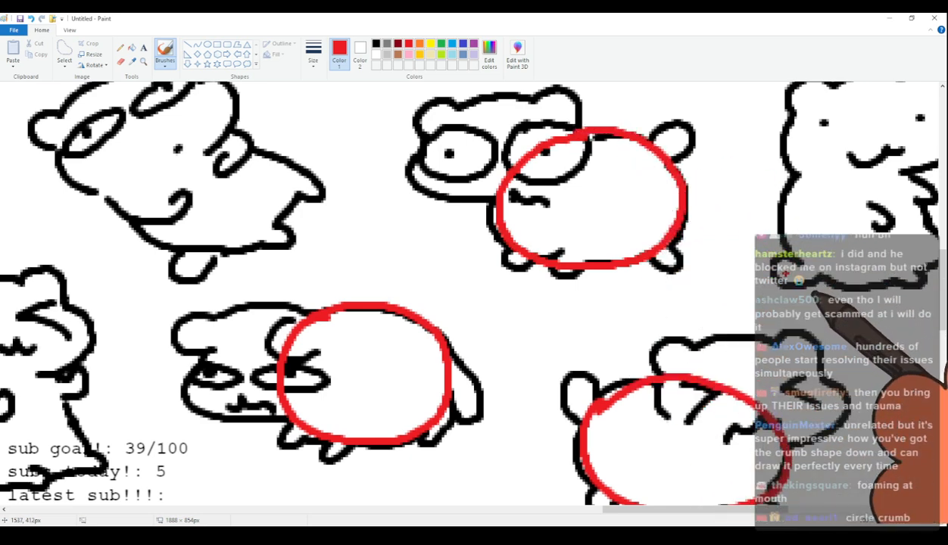
Undo the three red ovals and set the brush colour back to black.
key("ctrl+z")
key("ctrl+z")
key("ctrl+z")
left_click(376, 43)
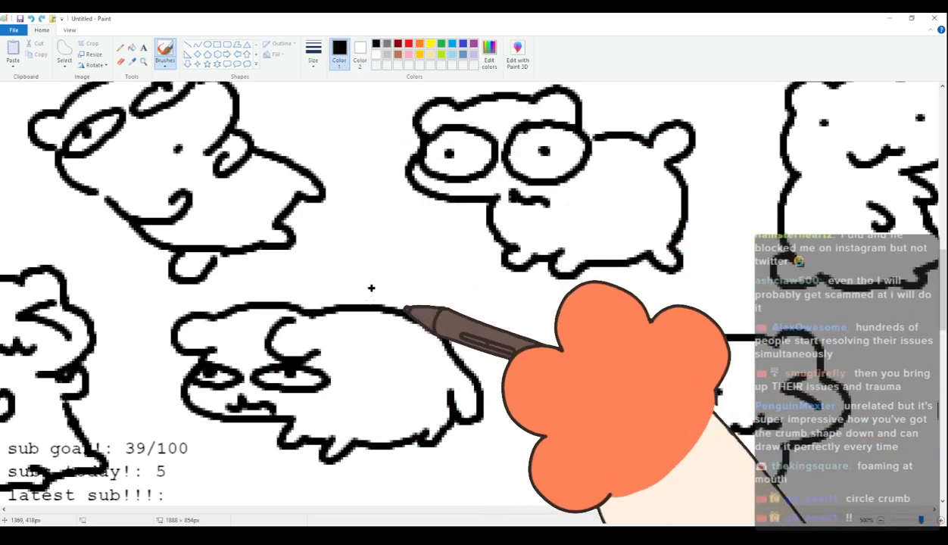
Draw the seventy-fourth cat's head at the end of the fifth row with rounded ears, dot eyes and a small smiling mouth.
scroll(371, 327, "down", 2)
scroll(393, 360, "up", 1)
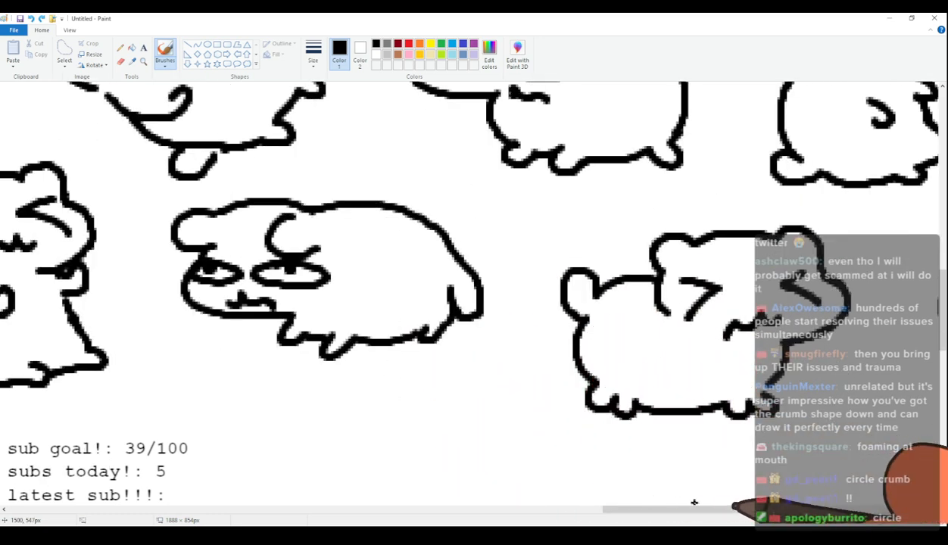
left_click_drag(738, 509, 880, 500)
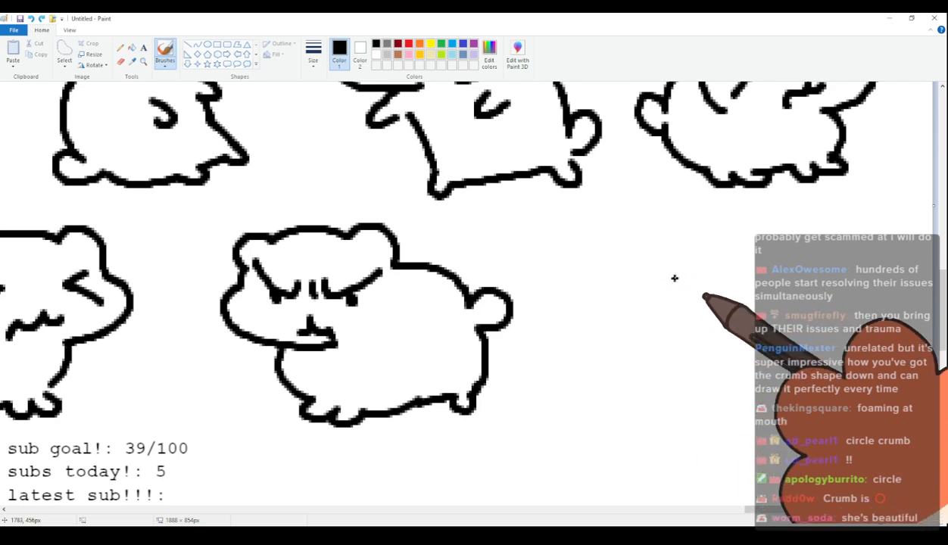
mouse_move(678, 288)
left_mouse_down()
mouse_move(681, 265)
mouse_move(723, 265)
left_mouse_up()
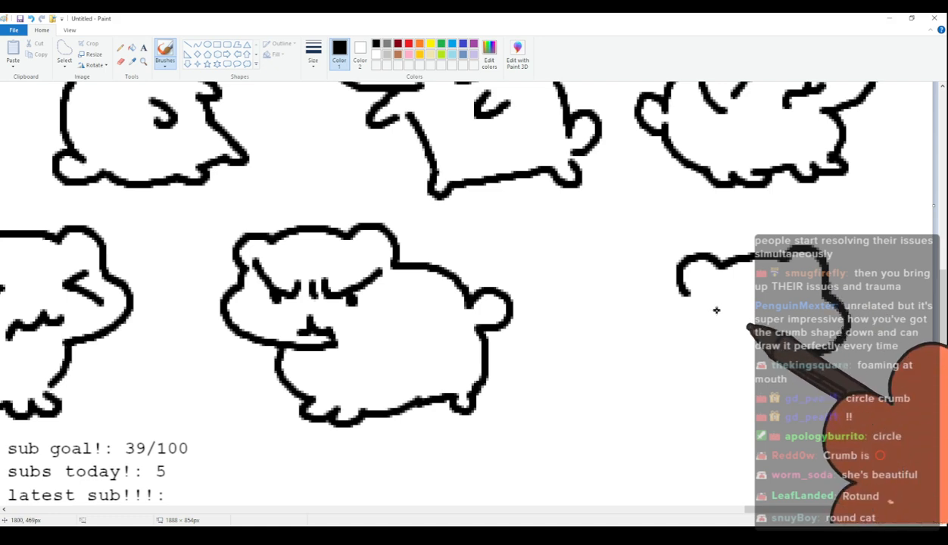
left_click_drag(804, 298, 790, 336)
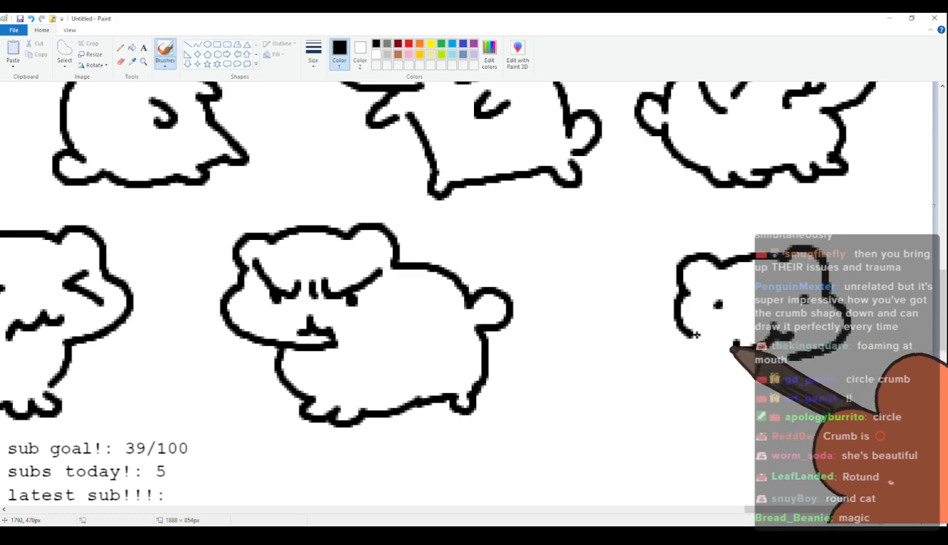
left_click_drag(681, 297, 696, 349)
Complete the seventy-fourth cat with a round body, stubby feet and a rounded tail.
mouse_move(680, 288)
left_mouse_down()
mouse_move(600, 321)
mouse_move(593, 350)
mouse_move(618, 398)
left_mouse_up()
left_click_drag(680, 417, 750, 410)
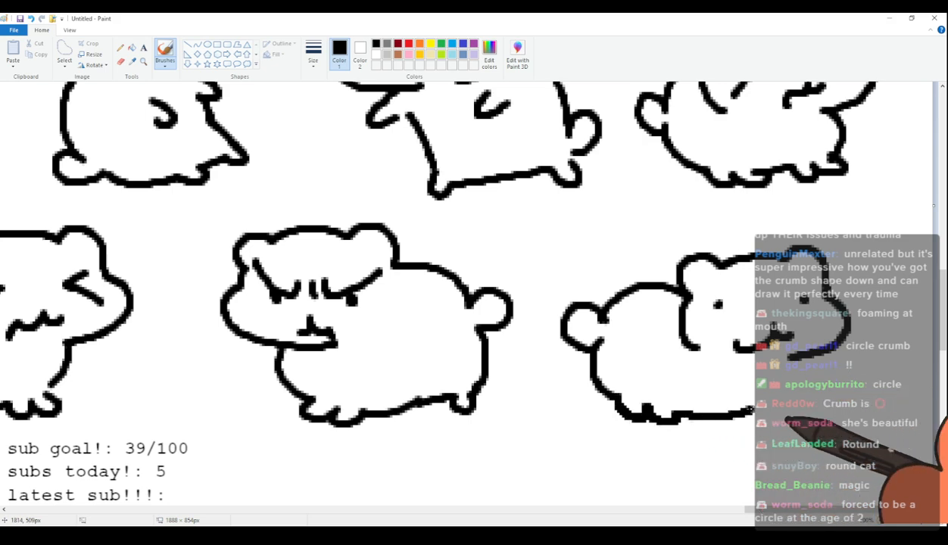
left_click_drag(775, 377, 770, 390)
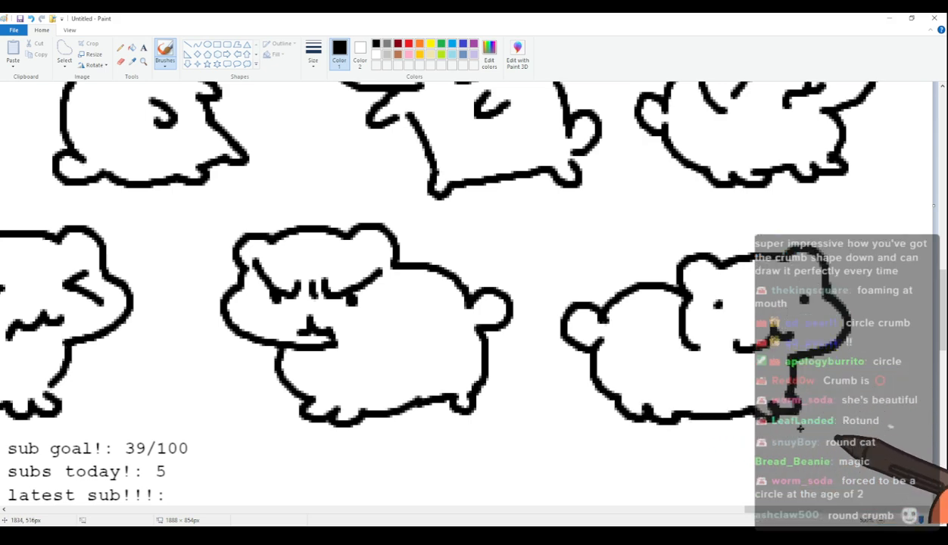
Look over the drawn rows and the whole canvas, and return to the empty area below the fifth row's first cats.
scroll(889, 340, "down", 4)
scroll(589, 280, "up", 4)
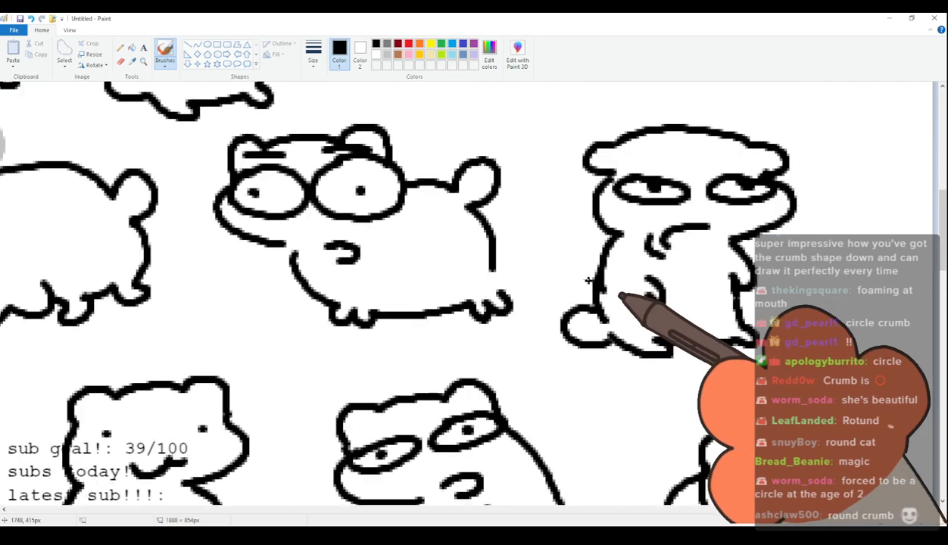
scroll(588, 279, "down", 4)
scroll(477, 144, "up", 4)
scroll(476, 144, "down", 4)
scroll(515, 208, "up", 4)
scroll(514, 207, "down", 4)
scroll(692, 333, "up", 4)
scroll(692, 332, "up", 3)
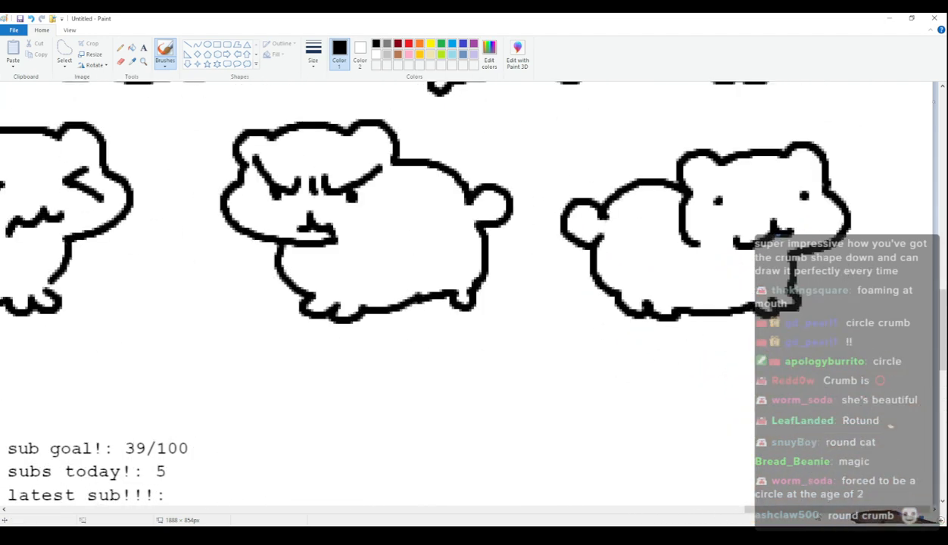
left_click_drag(820, 514, 82, 524)
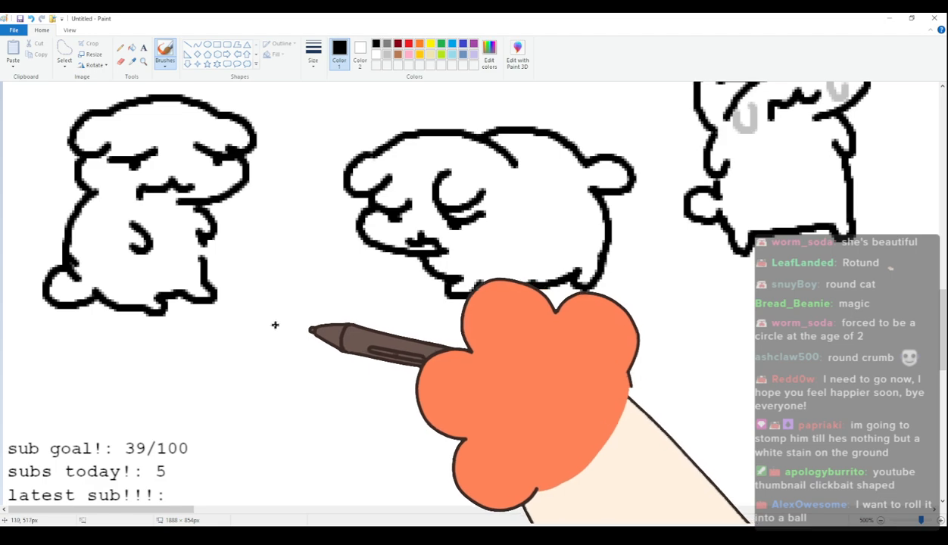
scroll(701, 317, "up", 3)
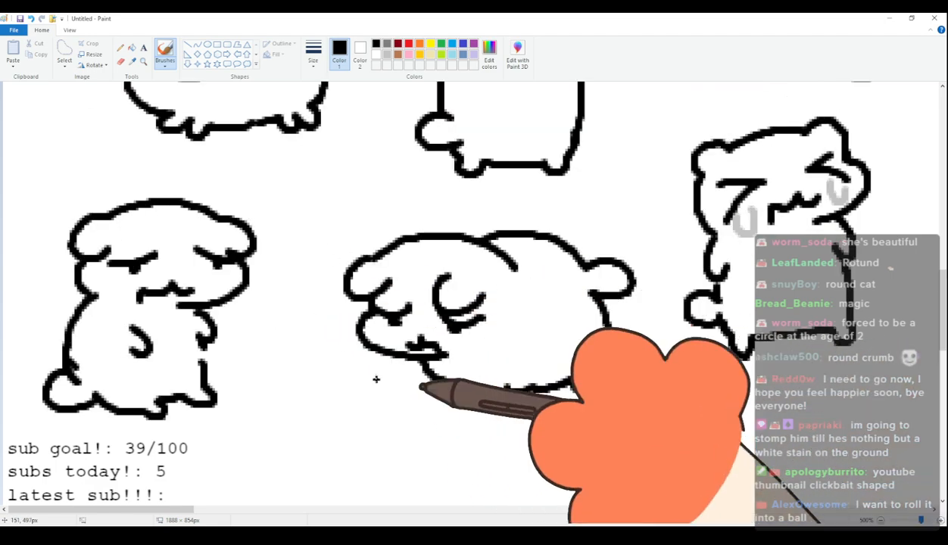
scroll(530, 373, "up", 3)
scroll(526, 369, "up", 10)
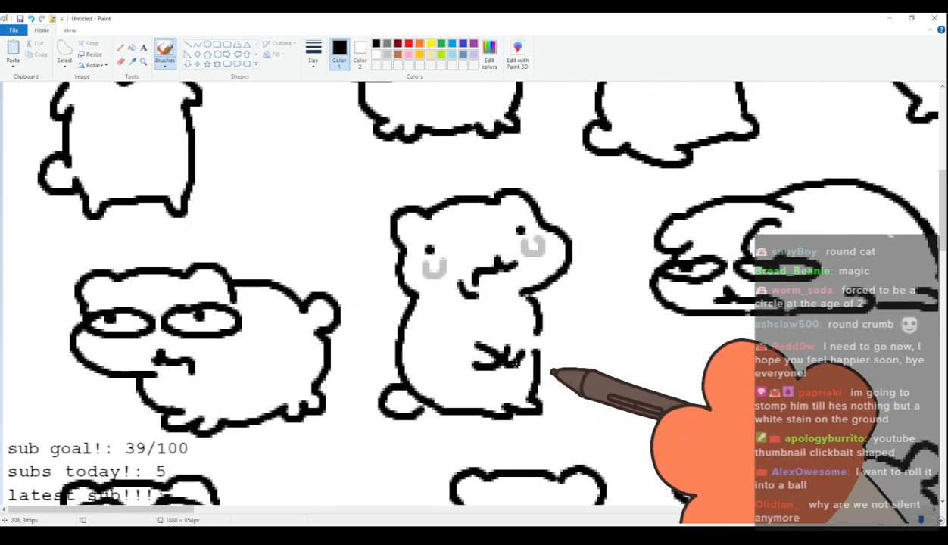
left_click(881, 521)
left_click(881, 521)
left_click(881, 521)
left_click(881, 521)
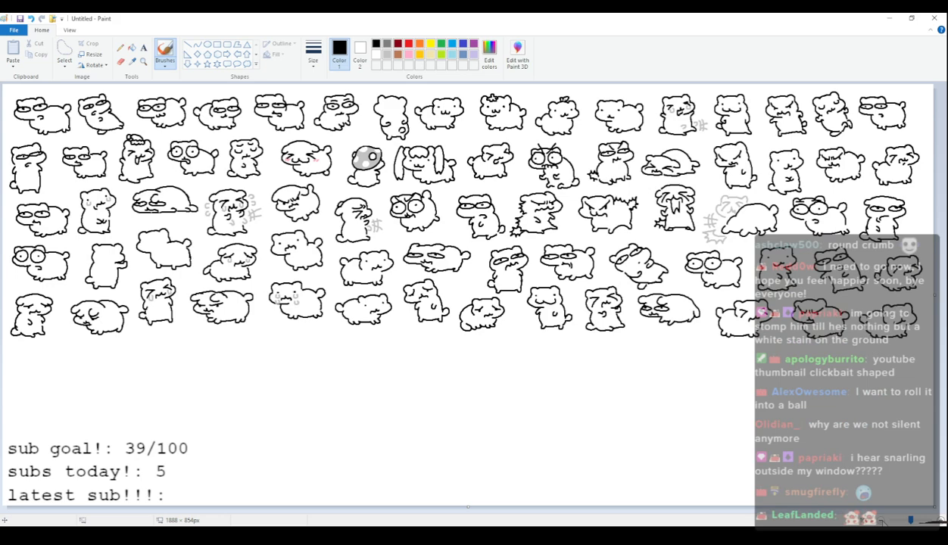
left_click(941, 521)
left_click(941, 521)
left_click(941, 521)
left_click(941, 521)
scroll(248, 305, "down", 10)
scroll(255, 283, "up", 3)
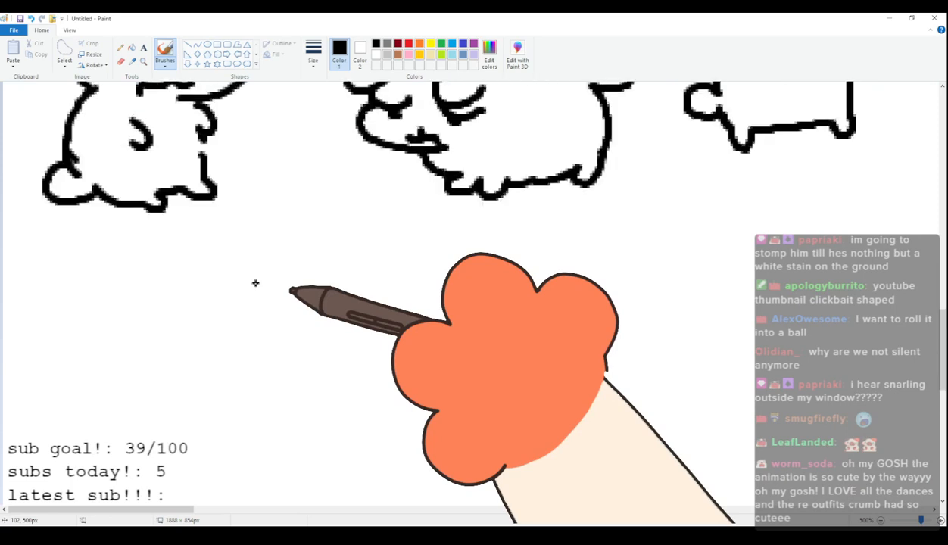
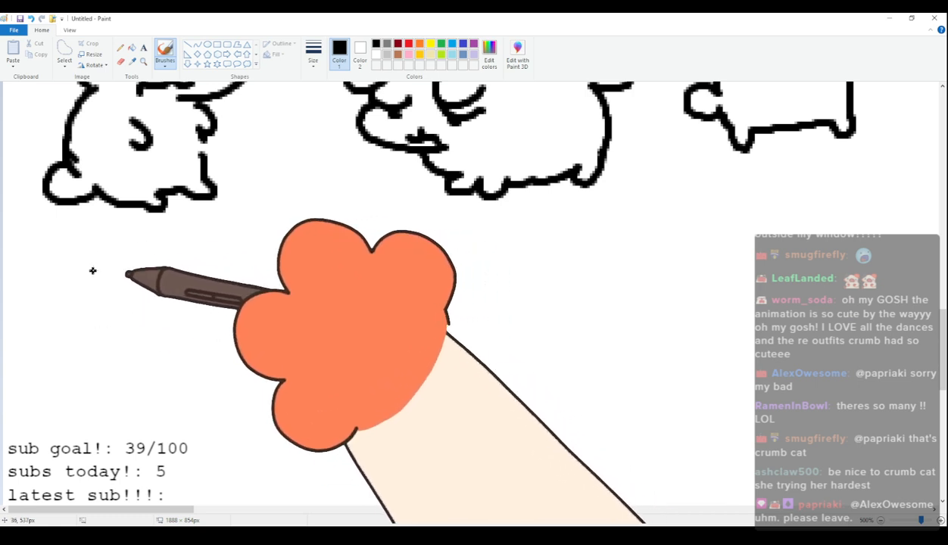
Draw the seventy-fifth cat's head at the start of the sixth row with rounded ears, tightly squinted eyes and a smiling mouth.
mouse_move(79, 286)
left_mouse_down()
mouse_move(104, 256)
mouse_move(175, 262)
mouse_move(194, 251)
mouse_move(217, 253)
mouse_move(226, 294)
left_mouse_up()
mouse_move(79, 292)
left_mouse_down()
mouse_move(68, 343)
mouse_move(142, 352)
mouse_move(113, 303)
mouse_move(78, 325)
left_mouse_up()
mouse_move(178, 297)
left_mouse_down()
mouse_move(209, 292)
mouse_move(209, 312)
left_mouse_up()
left_click_drag(119, 324, 172, 335)
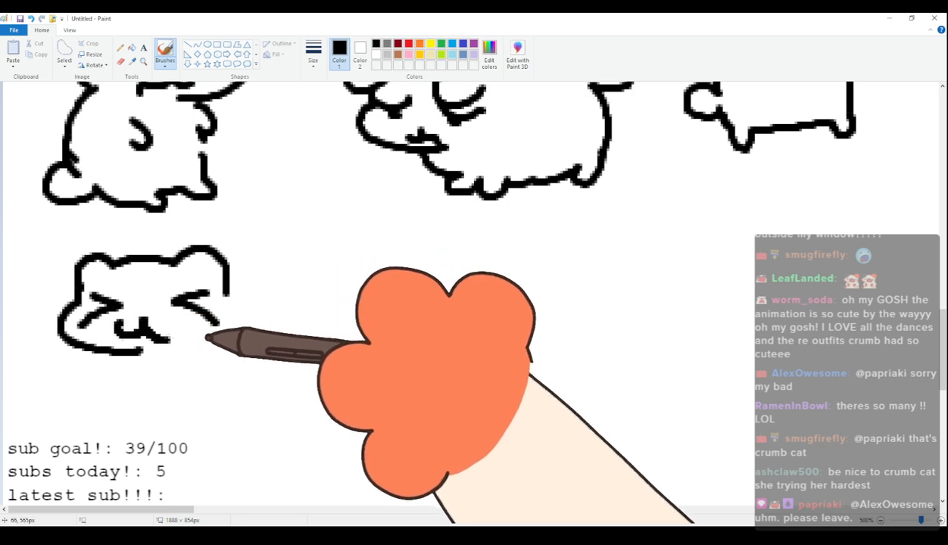
Complete the seventy-fifth cat with a round body, stubby feet and a raised rounded tail.
mouse_move(122, 355)
left_mouse_down()
mouse_move(149, 394)
mouse_move(180, 411)
mouse_move(288, 371)
left_mouse_up()
left_click_drag(227, 281, 293, 269)
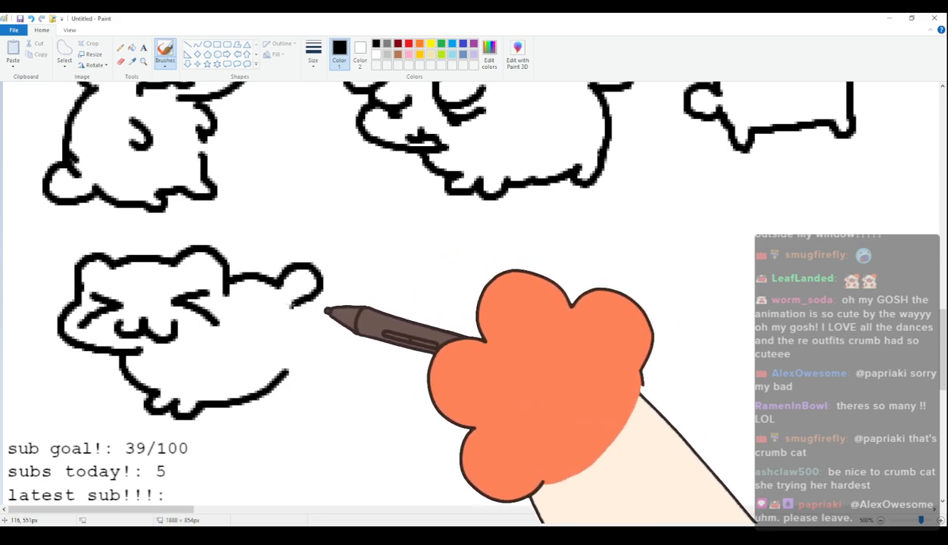
left_click_drag(326, 311, 317, 394)
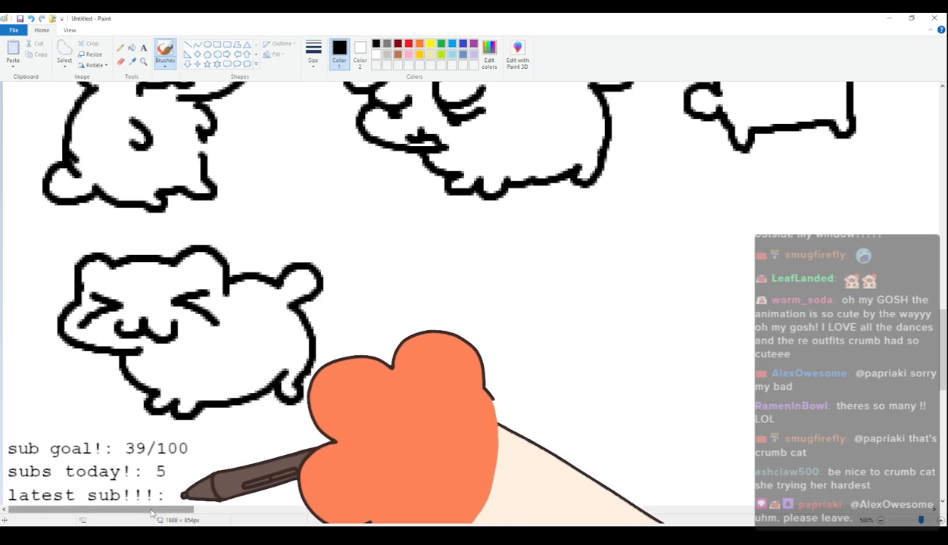
Draw the seventy-sixth cat's head beside the first cat of the sixth row with rounded ears, slanted brows, narrow eyes and a smirk.
left_click_drag(150, 510, 181, 510)
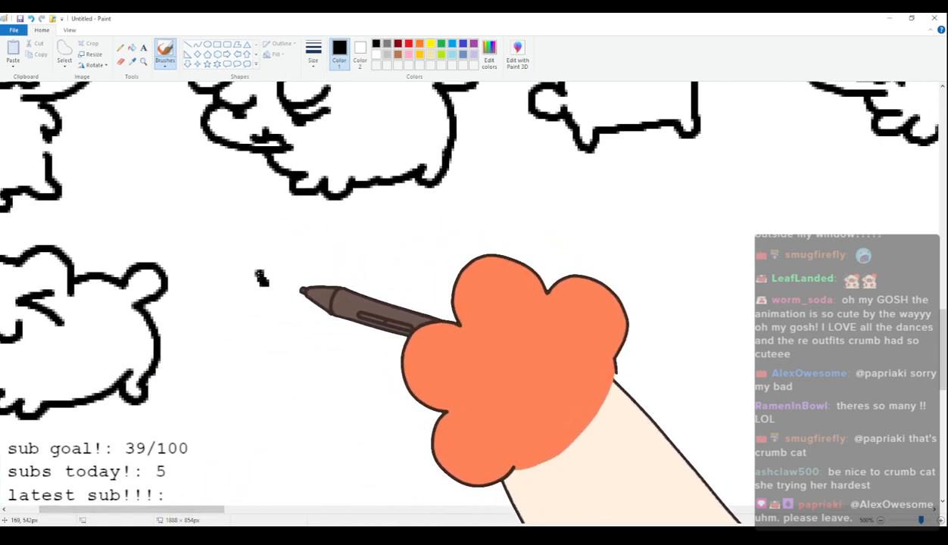
mouse_move(263, 281)
left_mouse_down()
mouse_move(268, 254)
mouse_move(295, 259)
left_mouse_up()
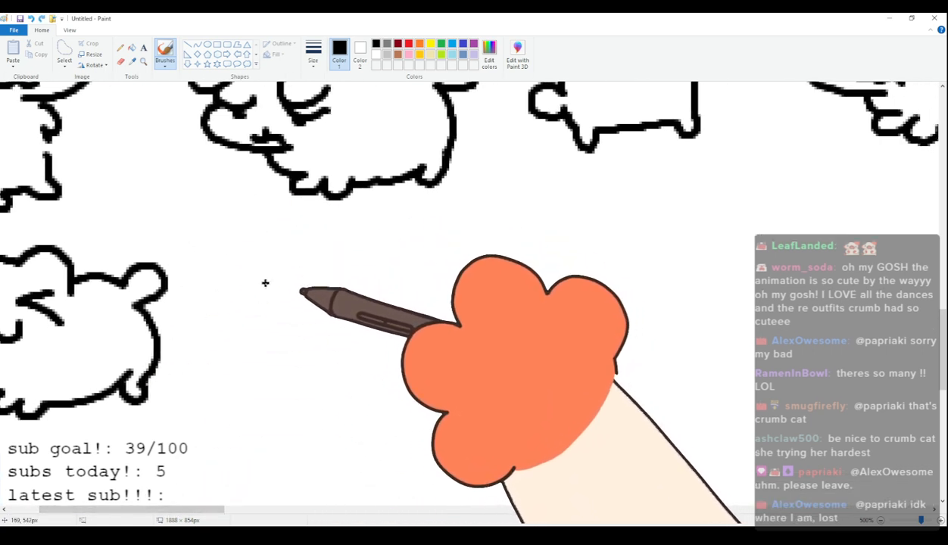
mouse_move(294, 252)
left_mouse_down()
mouse_move(383, 240)
mouse_move(405, 248)
mouse_move(427, 295)
mouse_move(353, 342)
left_mouse_up()
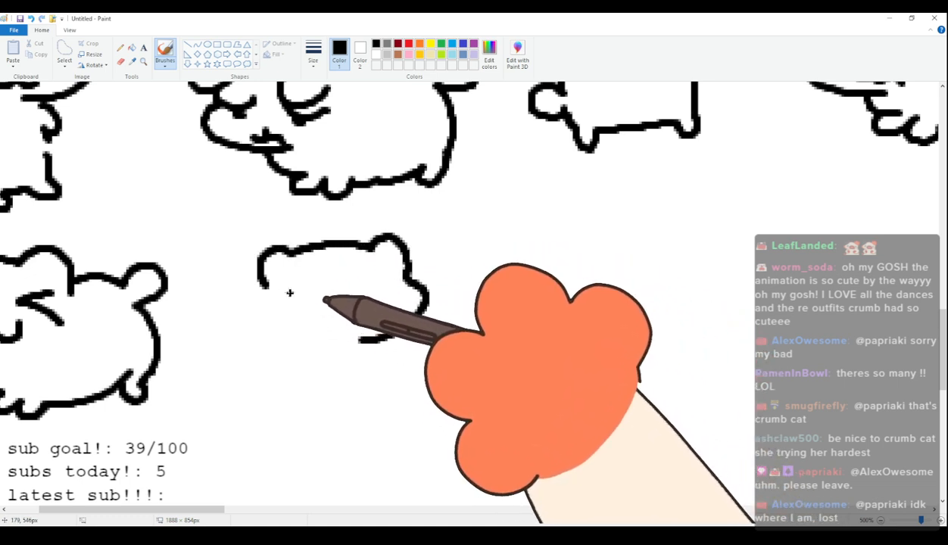
left_click_drag(372, 278, 389, 277)
left_click_drag(294, 266, 321, 271)
left_click_drag(353, 269, 372, 257)
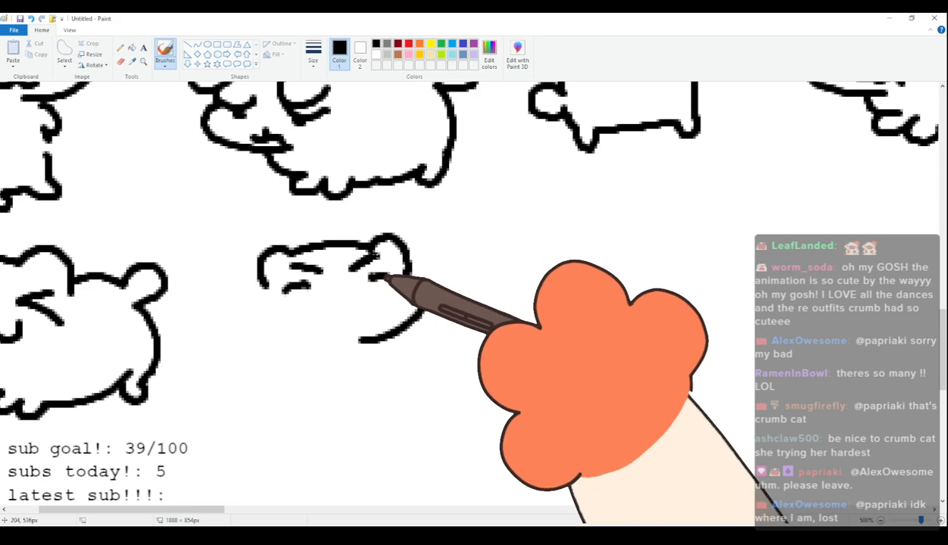
left_click_drag(350, 322, 335, 332)
Add the seventy-sixth cat's two arms raised behind its head and the upper sides of its body.
left_click_drag(247, 310, 264, 285)
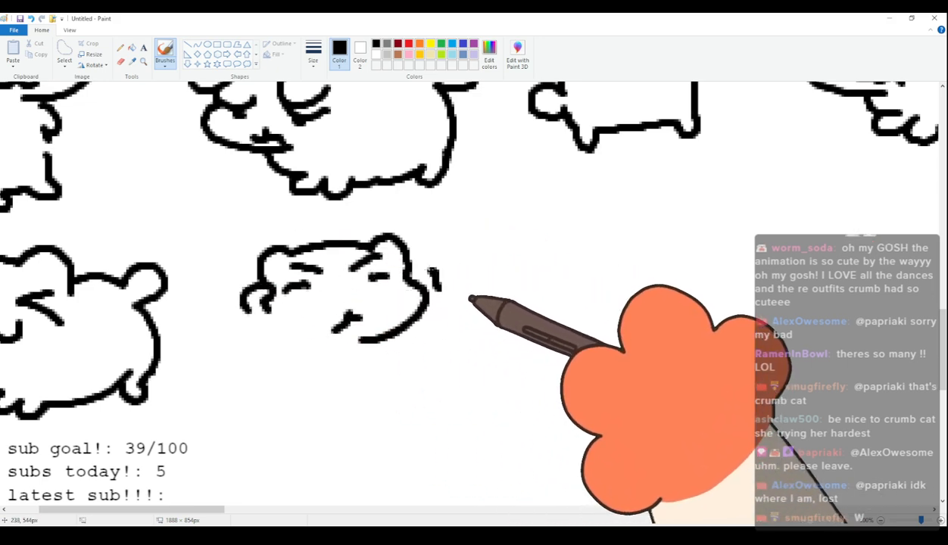
left_click_drag(434, 272, 409, 271)
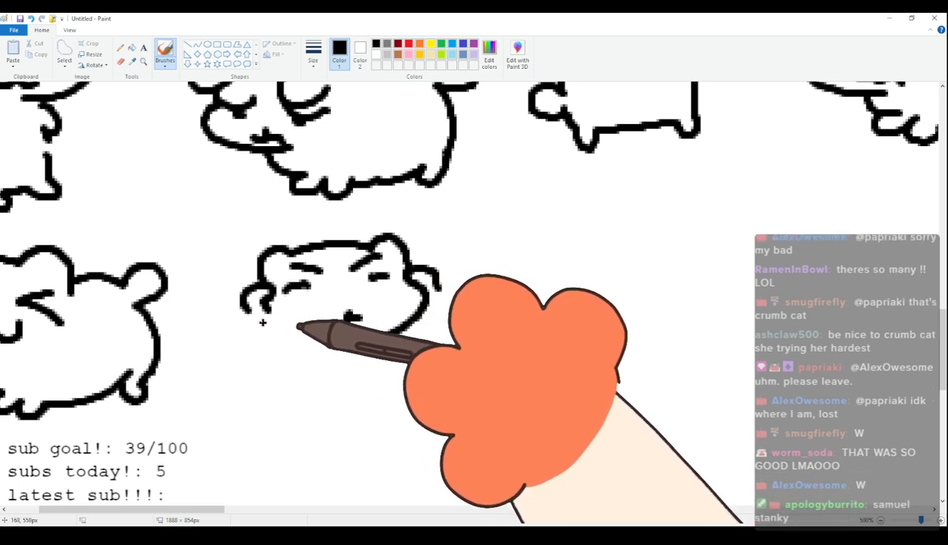
left_click_drag(247, 309, 259, 373)
key("ctrl+z")
left_click_drag(247, 309, 276, 392)
left_click_drag(433, 274, 431, 330)
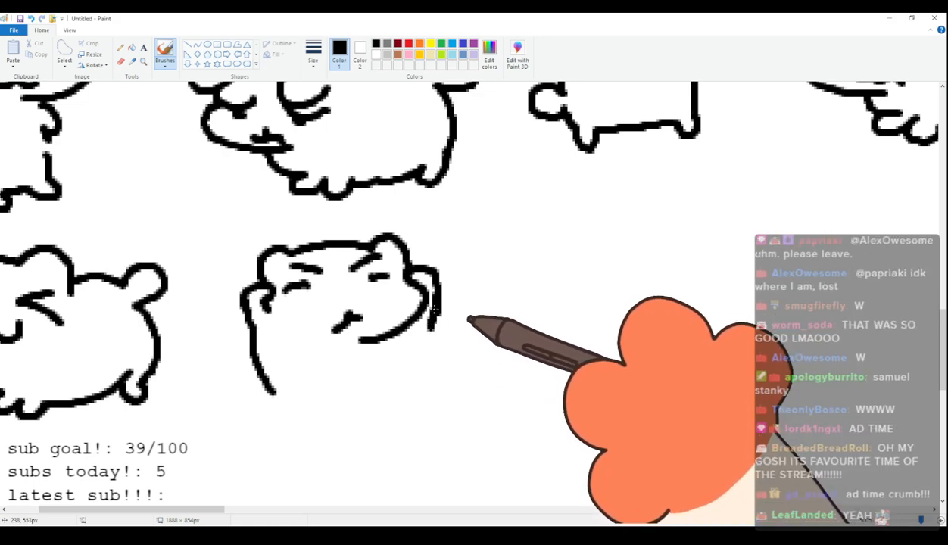
Complete the seventy-sixth cat with the lower body, two stubby feet and a small rounded tail.
left_click_drag(432, 331, 437, 354)
left_click_drag(276, 392, 339, 451)
mouse_move(377, 426)
left_mouse_down()
mouse_move(406, 431)
mouse_move(349, 458)
left_mouse_up()
mouse_move(437, 355)
left_mouse_down()
mouse_move(466, 391)
mouse_move(436, 413)
left_mouse_up()
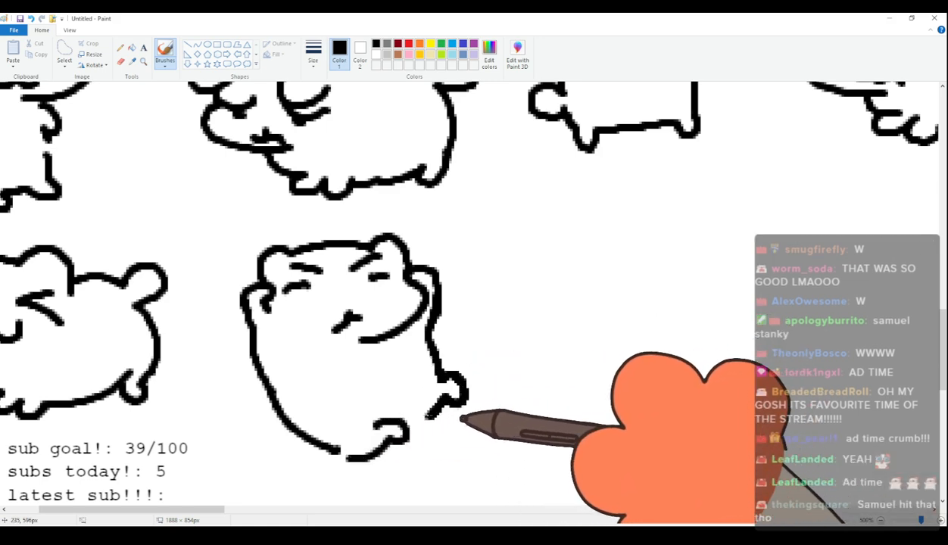
mouse_move(288, 430)
left_mouse_down()
mouse_move(315, 465)
mouse_move(339, 453)
left_mouse_up()
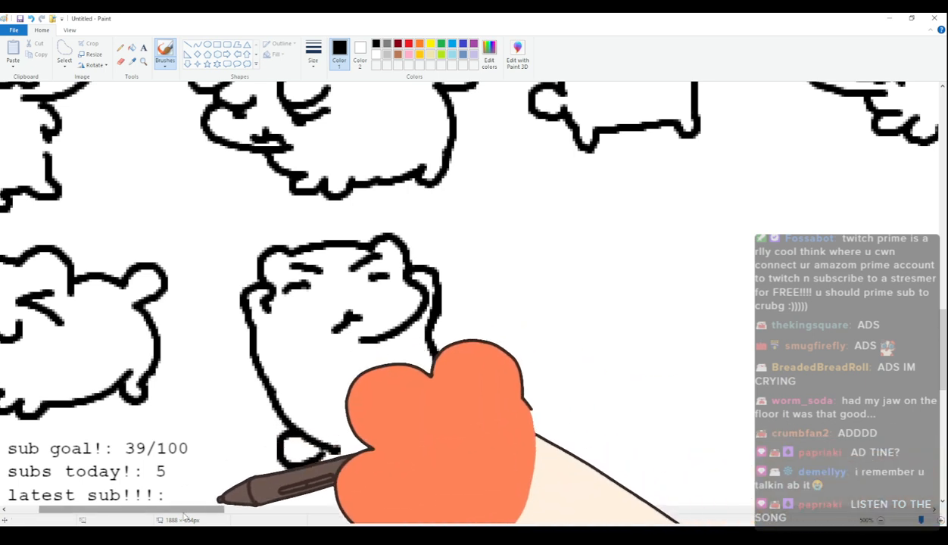
Draw the seventy-seventh cat's head with rounded ears, two wide oval eyes with dot pupils and a small crooked mouth.
left_click_drag(210, 510, 278, 509)
mouse_move(216, 244)
left_mouse_down()
mouse_move(208, 220)
mouse_move(250, 201)
mouse_move(365, 188)
mouse_move(373, 226)
left_mouse_up()
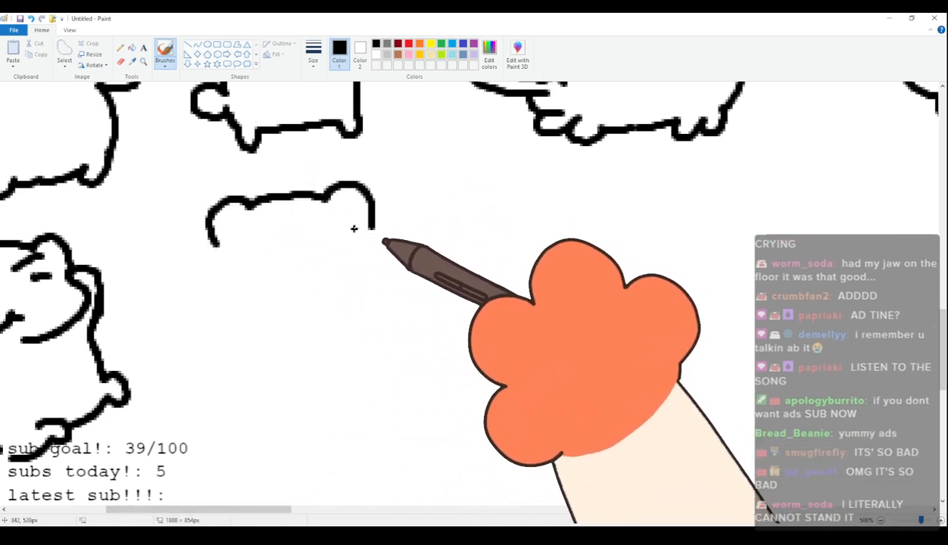
mouse_move(216, 244)
left_mouse_down()
mouse_move(203, 295)
mouse_move(301, 306)
left_mouse_up()
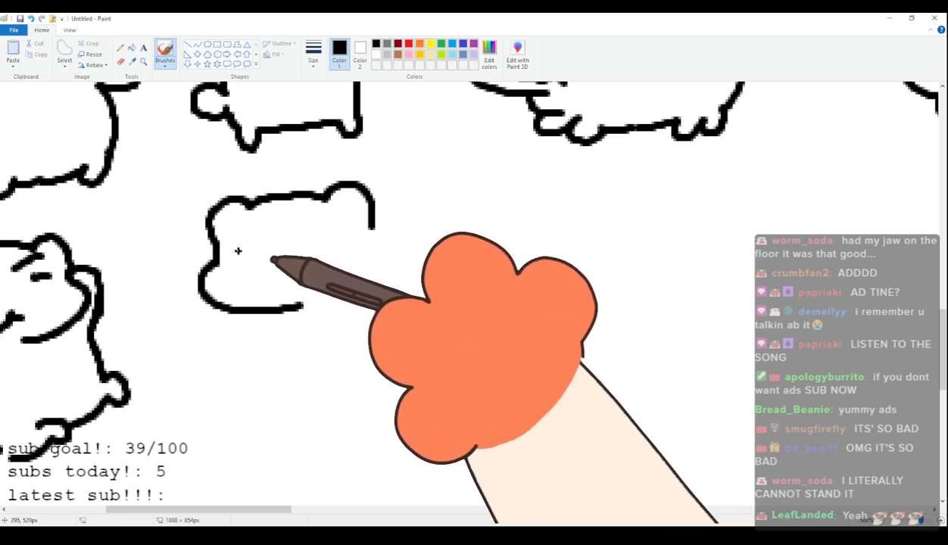
mouse_move(231, 242)
left_mouse_down()
mouse_move(254, 242)
mouse_move(220, 247)
left_mouse_up()
left_click(245, 256)
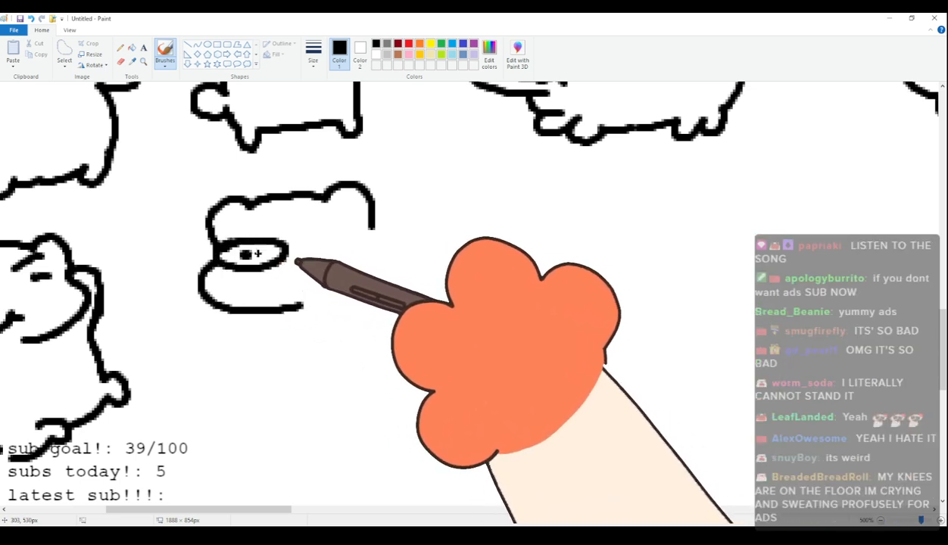
mouse_move(315, 232)
left_mouse_down()
mouse_move(330, 255)
mouse_move(379, 235)
left_mouse_up()
left_click(338, 241)
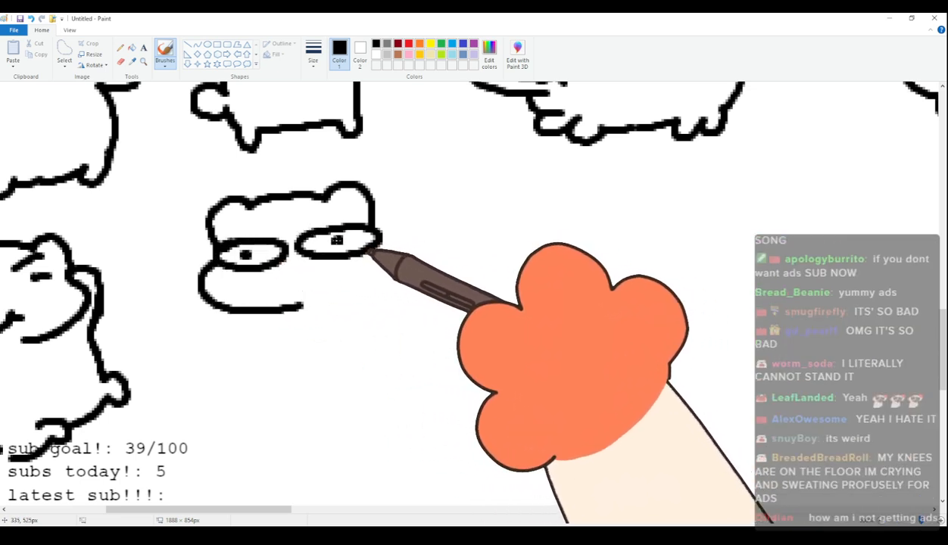
left_click_drag(311, 289, 328, 301)
Complete the seventy-seventh cat with a round body, stubby feet and a raised rounded tail.
left_click_drag(272, 312, 287, 359)
key("ctrl+z")
mouse_move(272, 314)
left_mouse_down()
mouse_move(311, 388)
mouse_move(325, 375)
mouse_move(429, 349)
mouse_move(479, 347)
left_mouse_up()
mouse_move(394, 241)
left_mouse_down()
mouse_move(433, 222)
mouse_move(466, 307)
left_mouse_up()
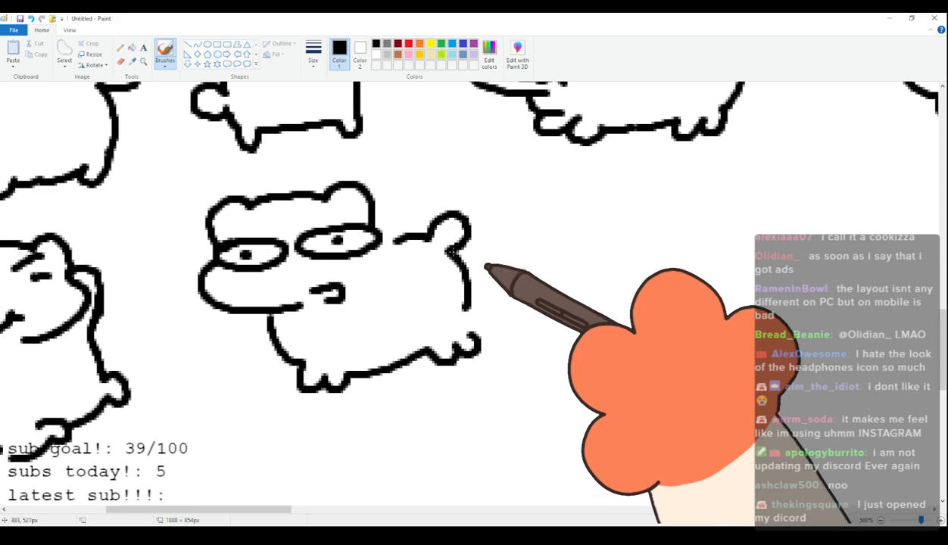
Draw the seventy-eighth cat's head facing the other way with rounded ears, flat oval eyes with dot pupils and a small curved mouth.
left_click_drag(286, 515, 347, 514)
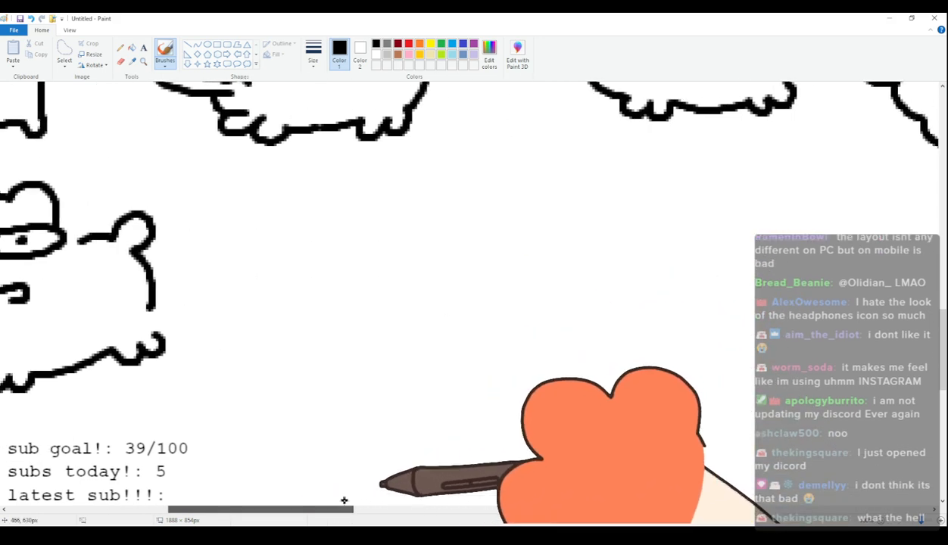
mouse_move(293, 256)
left_mouse_down()
mouse_move(301, 224)
mouse_move(433, 216)
mouse_move(454, 292)
mouse_move(394, 316)
left_mouse_up()
mouse_move(318, 262)
left_mouse_down()
mouse_move(305, 275)
mouse_move(315, 260)
left_mouse_up()
left_click(332, 266)
mouse_move(404, 257)
left_mouse_down()
mouse_move(431, 275)
mouse_move(401, 257)
left_mouse_up()
left_click(420, 261)
mouse_move(338, 310)
left_mouse_down()
mouse_move(367, 305)
mouse_move(337, 318)
left_mouse_up()
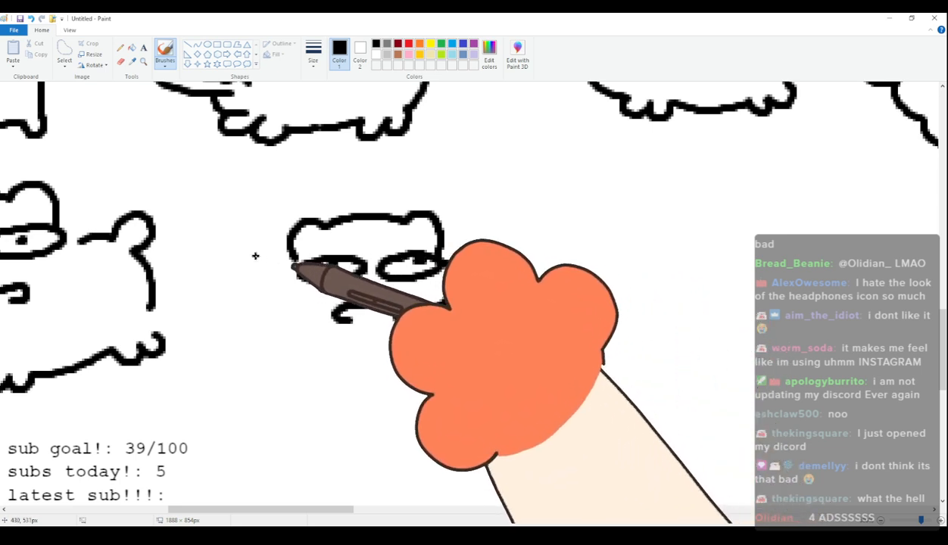
Complete the seventy-eighth cat with a rounded tail behind its head, a round body and stubby feet.
mouse_move(295, 260)
left_mouse_down()
mouse_move(289, 311)
mouse_move(228, 313)
left_mouse_up()
key("ctrl+z")
left_click_drag(279, 289, 220, 305)
key("ctrl+z")
mouse_move(278, 285)
left_mouse_down()
mouse_move(234, 296)
mouse_move(191, 280)
mouse_move(219, 310)
mouse_move(214, 365)
mouse_move(236, 372)
mouse_move(229, 308)
mouse_move(239, 292)
mouse_move(201, 287)
mouse_move(237, 291)
mouse_move(221, 380)
mouse_move(233, 394)
mouse_move(252, 393)
mouse_move(261, 405)
mouse_move(275, 394)
mouse_move(360, 391)
mouse_move(367, 404)
mouse_move(382, 394)
mouse_move(406, 403)
left_mouse_up()
key("ctrl+z")
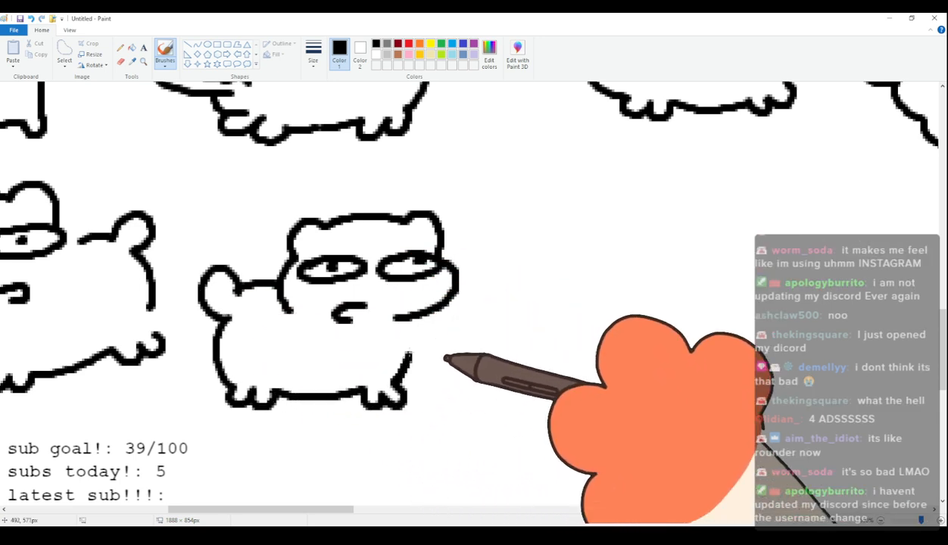
Draw the seventy-ninth cat's head with rounded ears, tightly squinted eyes, a wavy mouth and a paw held beside it.
mouse_move(315, 510)
left_mouse_down()
mouse_move(327, 515)
mouse_move(322, 503)
left_mouse_up()
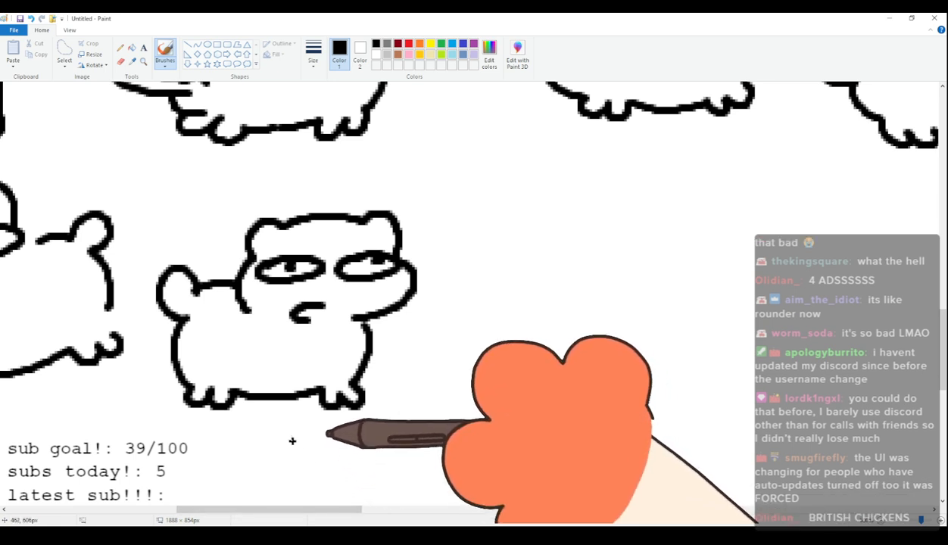
left_click_drag(292, 513, 355, 512)
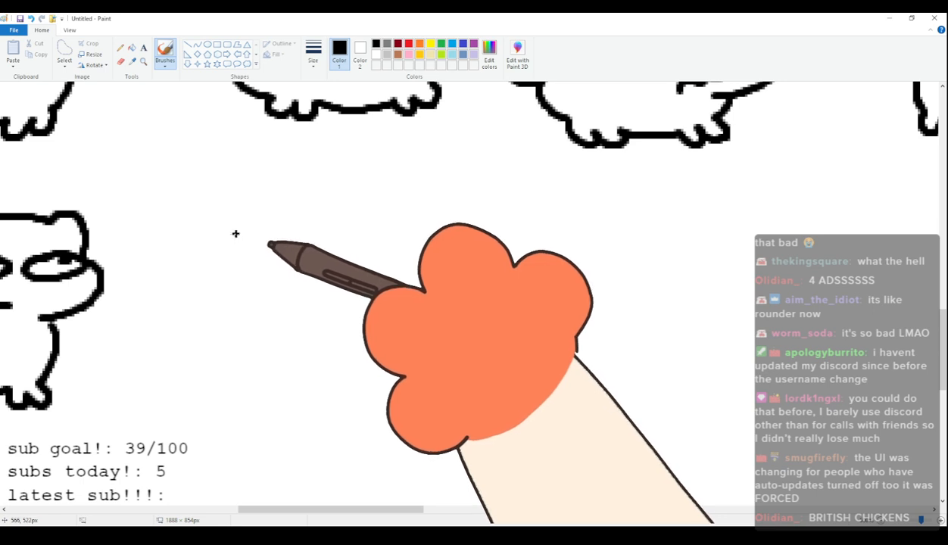
mouse_move(214, 229)
left_mouse_down()
mouse_move(205, 207)
mouse_move(238, 188)
mouse_move(250, 194)
mouse_move(338, 173)
mouse_move(369, 214)
left_mouse_up()
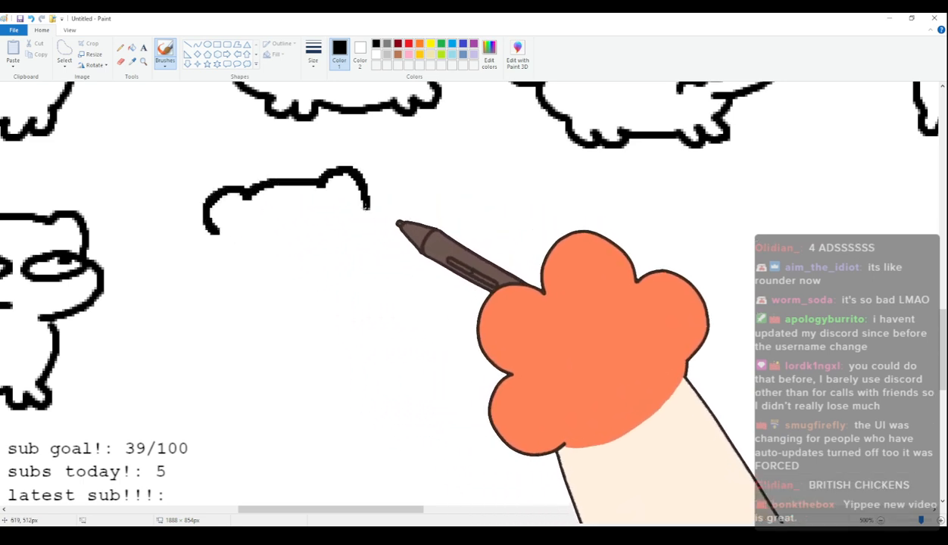
left_click_drag(216, 252, 307, 292)
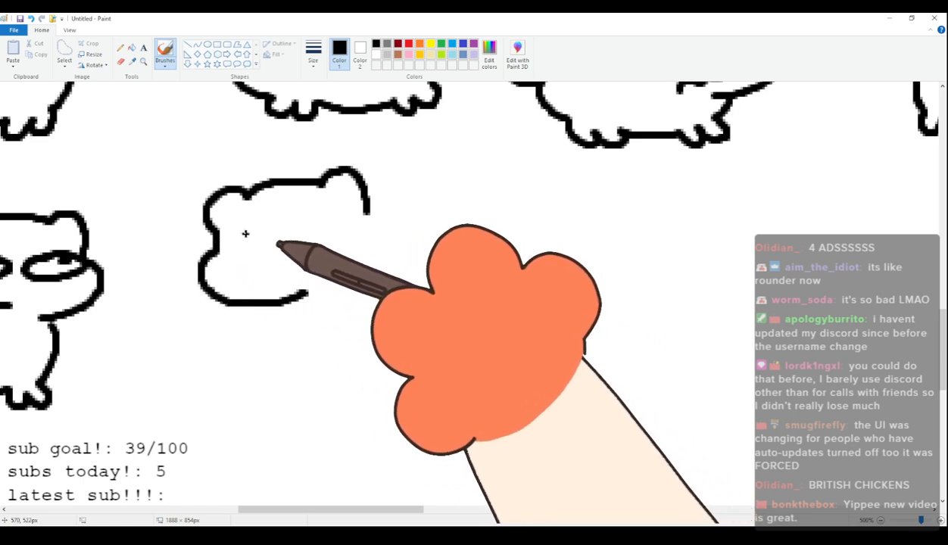
left_click_drag(243, 246, 227, 278)
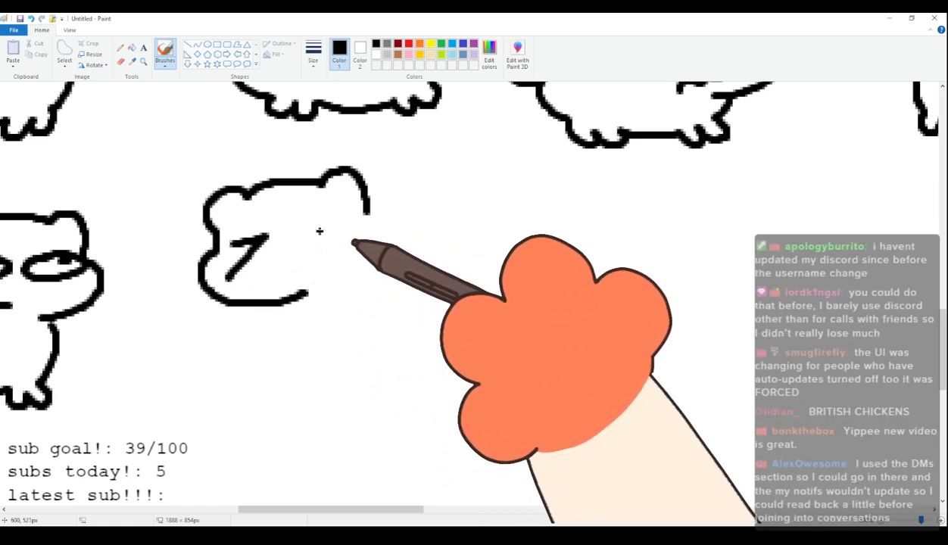
left_click_drag(350, 216, 373, 240)
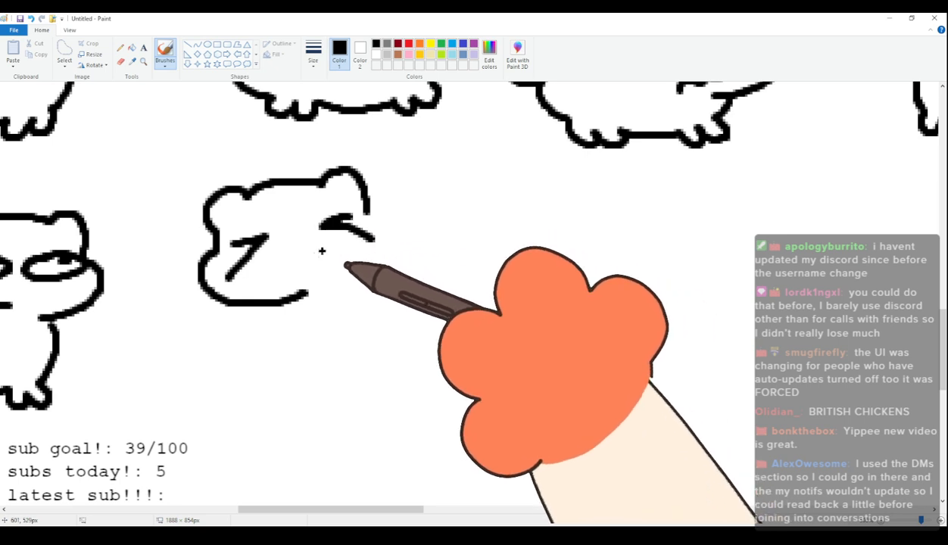
mouse_move(278, 272)
left_mouse_down()
mouse_move(325, 264)
mouse_move(333, 290)
mouse_move(314, 288)
mouse_move(302, 354)
left_mouse_up()
key("ctrl+z")
Draw a light grey teardrop under each of the seventy-ninth cat's eyes.
left_click(387, 55)
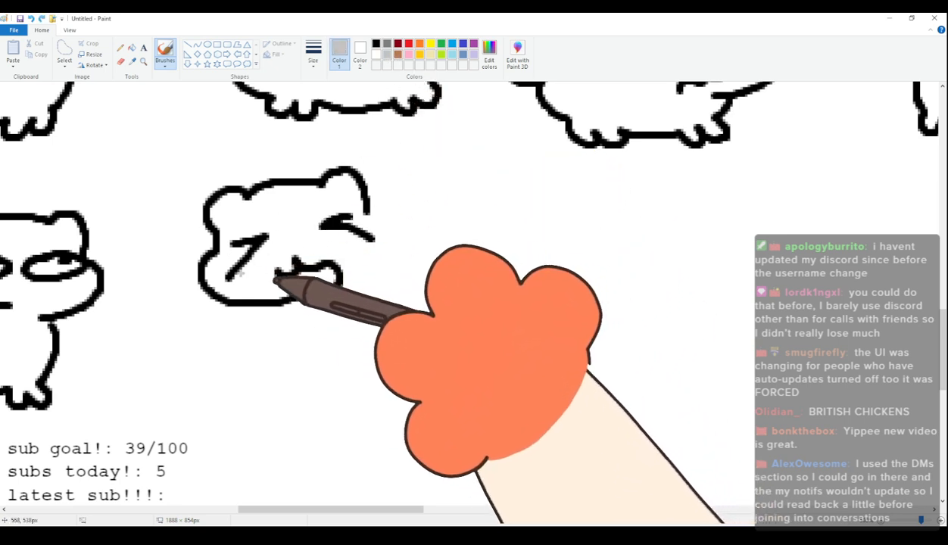
left_click_drag(245, 268, 262, 271)
left_click_drag(340, 240, 354, 247)
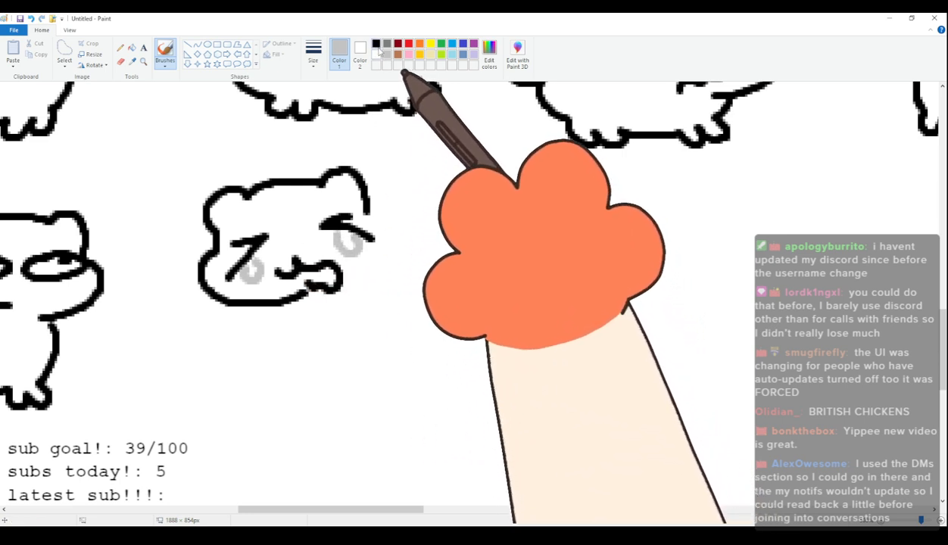
Set the brush colour back to black and complete the seventy-ninth cat with a round body, stubby feet and a rounded tail.
left_click(376, 43)
mouse_move(274, 303)
left_mouse_down()
mouse_move(279, 341)
mouse_move(311, 360)
mouse_move(435, 350)
left_mouse_up()
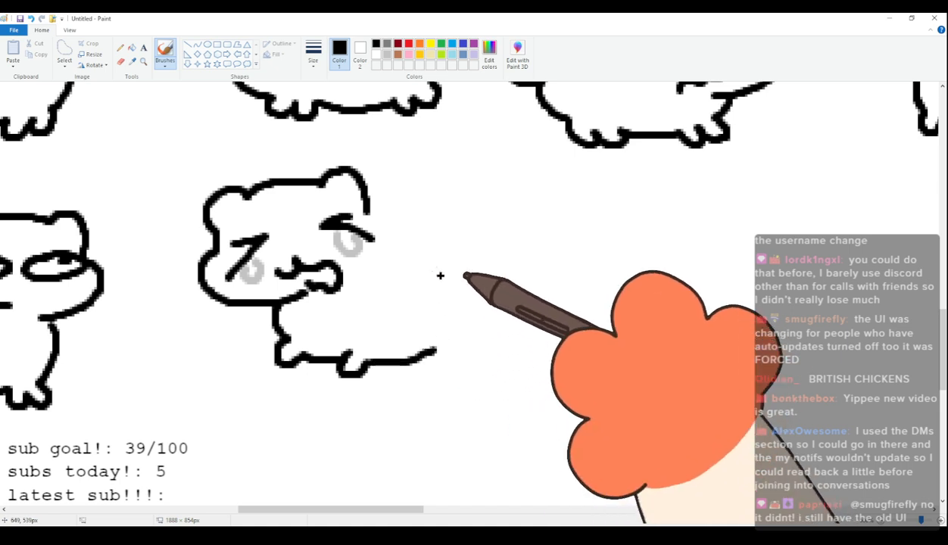
mouse_move(372, 214)
left_mouse_down()
mouse_move(445, 223)
mouse_move(453, 209)
mouse_move(482, 222)
mouse_move(458, 247)
mouse_move(472, 318)
mouse_move(439, 347)
mouse_move(463, 331)
left_mouse_up()
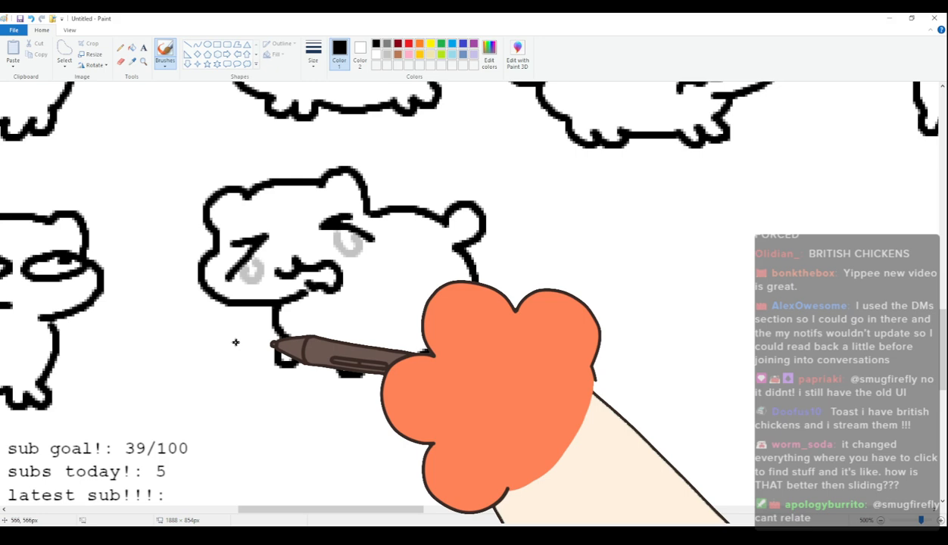
Draw the eightieth cat's head with rounded ears, flat-lidded oval eyes with dot pupils looking sideways and a small crooked mouth.
left_click_drag(403, 510, 480, 511)
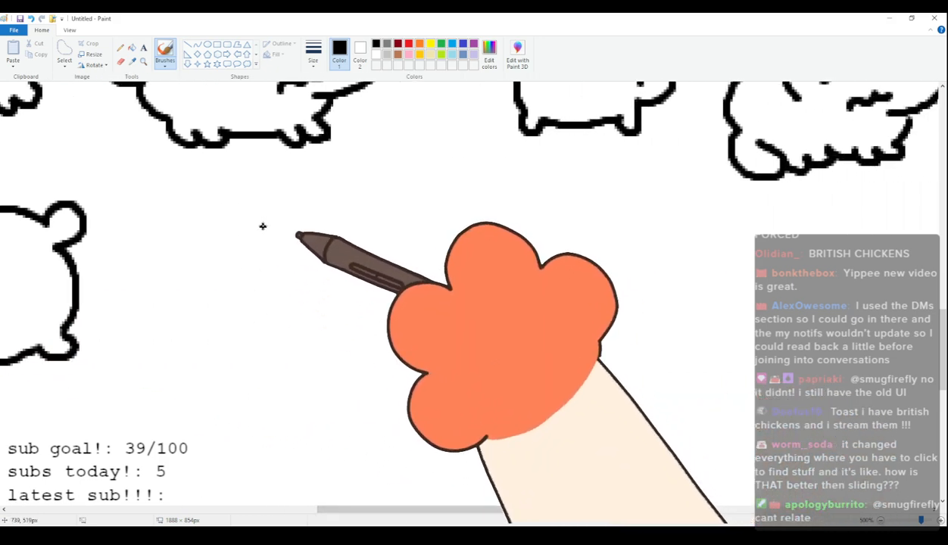
mouse_move(203, 250)
left_mouse_down()
mouse_move(198, 224)
mouse_move(331, 209)
left_mouse_up()
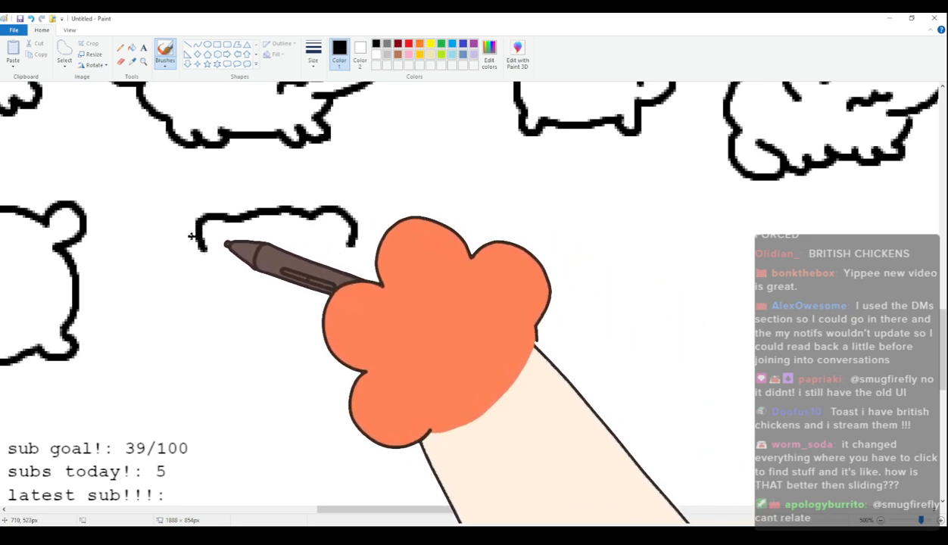
key("ctrl+z")
mouse_move(195, 244)
left_mouse_down()
mouse_move(217, 206)
mouse_move(239, 217)
mouse_move(321, 201)
mouse_move(344, 212)
mouse_move(342, 245)
mouse_move(362, 266)
mouse_move(341, 308)
mouse_move(292, 311)
left_mouse_up()
mouse_move(208, 265)
left_mouse_down()
mouse_move(281, 262)
mouse_move(221, 251)
mouse_move(203, 265)
mouse_move(269, 266)
mouse_move(265, 257)
mouse_move(227, 271)
mouse_move(273, 258)
mouse_move(214, 256)
left_mouse_up()
key("ctrl+z")
key("ctrl+z")
mouse_move(317, 250)
left_mouse_down()
mouse_move(350, 264)
mouse_move(309, 252)
mouse_move(287, 266)
mouse_move(328, 261)
left_mouse_up()
left_click_drag(256, 314, 264, 304)
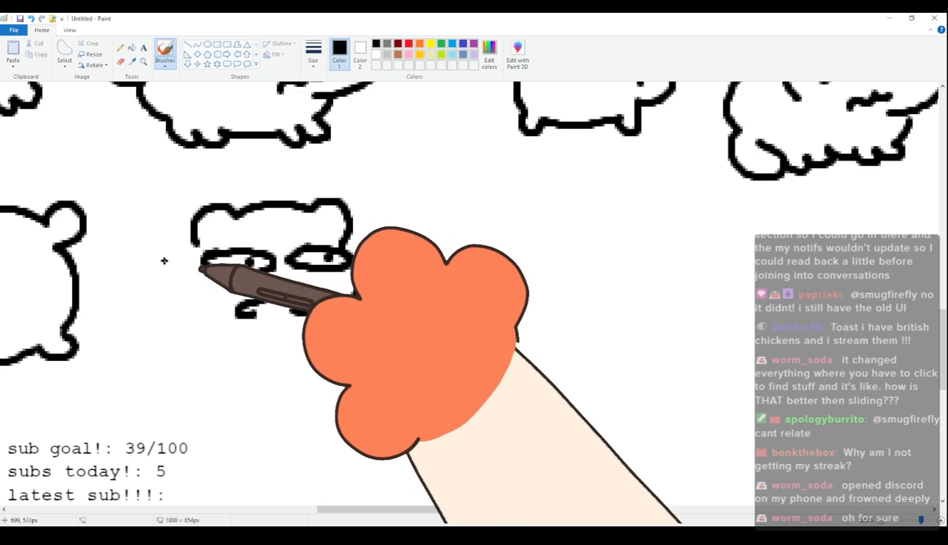
Complete the eightieth cat with rounded cheeks, hanging arms, an upright straight-sided body, stubby feet and a rounded tail.
mouse_move(196, 243)
left_mouse_down()
mouse_move(178, 275)
mouse_move(189, 332)
left_mouse_up()
left_click_drag(306, 313, 304, 349)
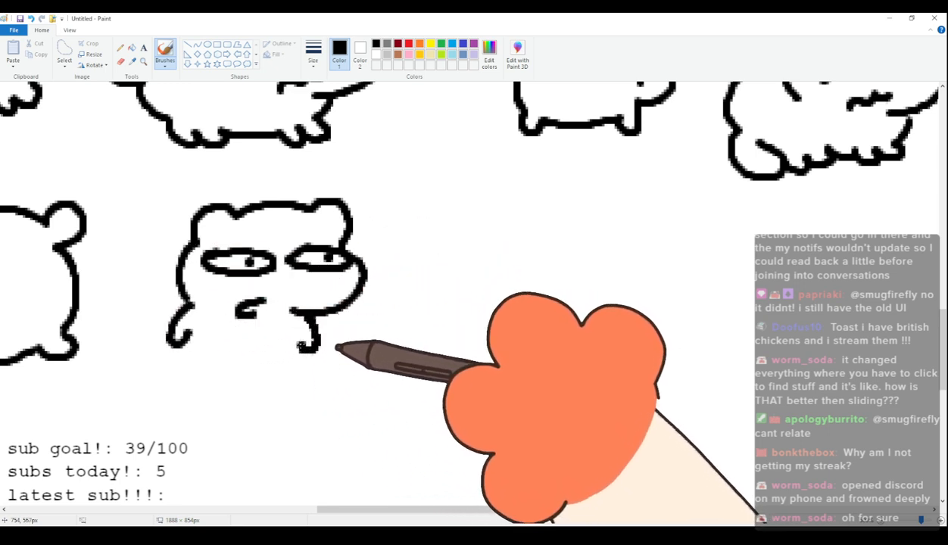
mouse_move(181, 364)
left_mouse_down()
mouse_move(162, 400)
mouse_move(187, 397)
mouse_move(204, 417)
mouse_move(212, 406)
mouse_move(287, 400)
left_mouse_up()
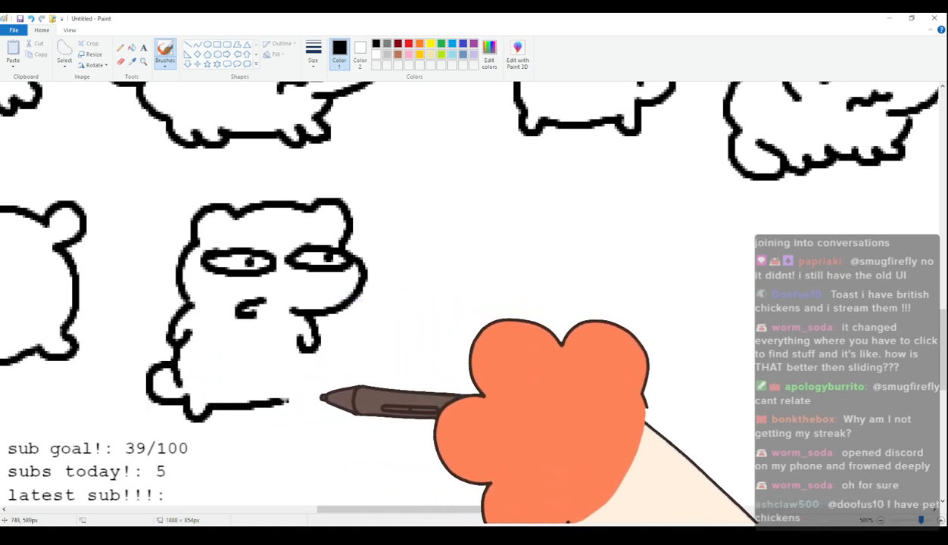
left_click_drag(304, 339, 301, 412)
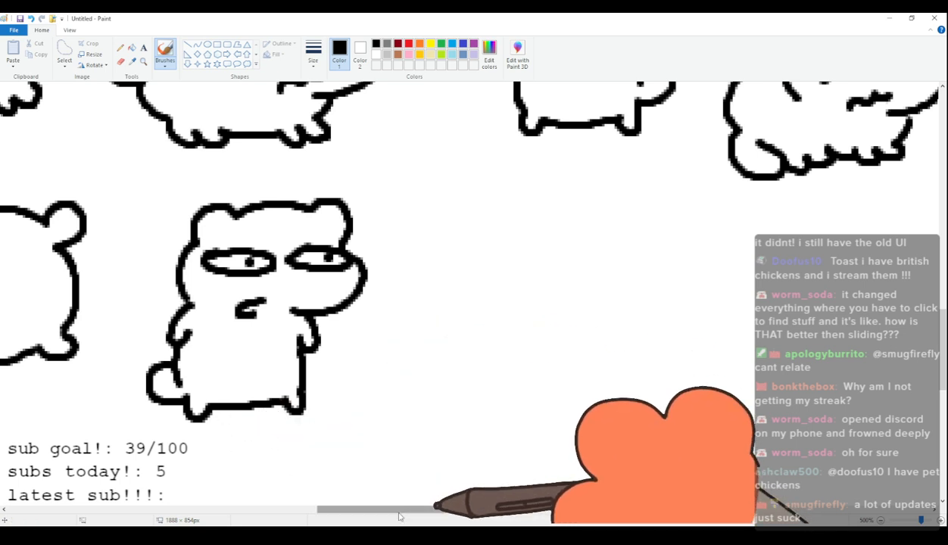
Draw the eighty-first cat's head beside the eightieth cat, with rounded ears, a rounded muzzle and flat-lidded oval eyes with dot pupils.
left_click_drag(400, 515, 436, 518)
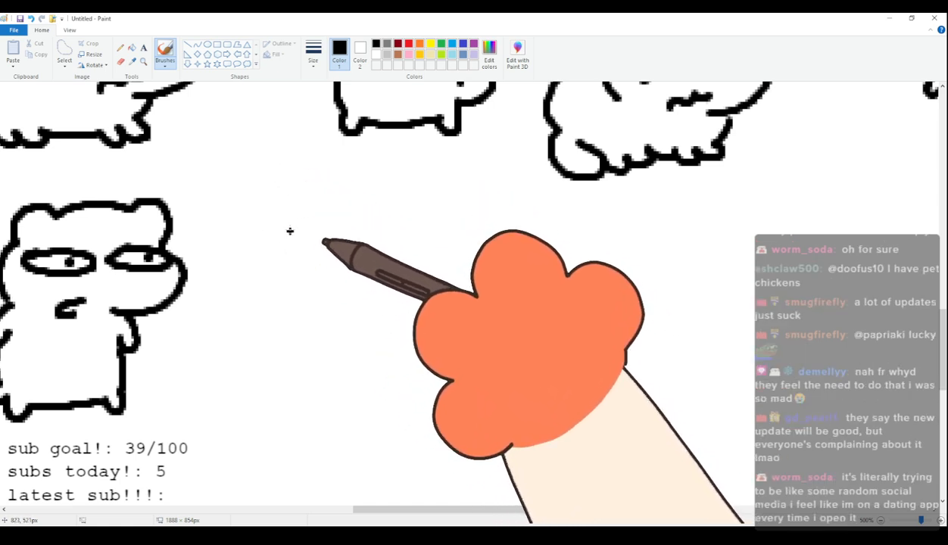
mouse_move(276, 243)
left_mouse_down()
mouse_move(289, 210)
mouse_move(314, 219)
mouse_move(408, 205)
mouse_move(425, 224)
mouse_move(424, 254)
left_mouse_up()
mouse_move(278, 250)
left_mouse_down()
mouse_move(258, 271)
mouse_move(267, 307)
mouse_move(339, 317)
left_mouse_up()
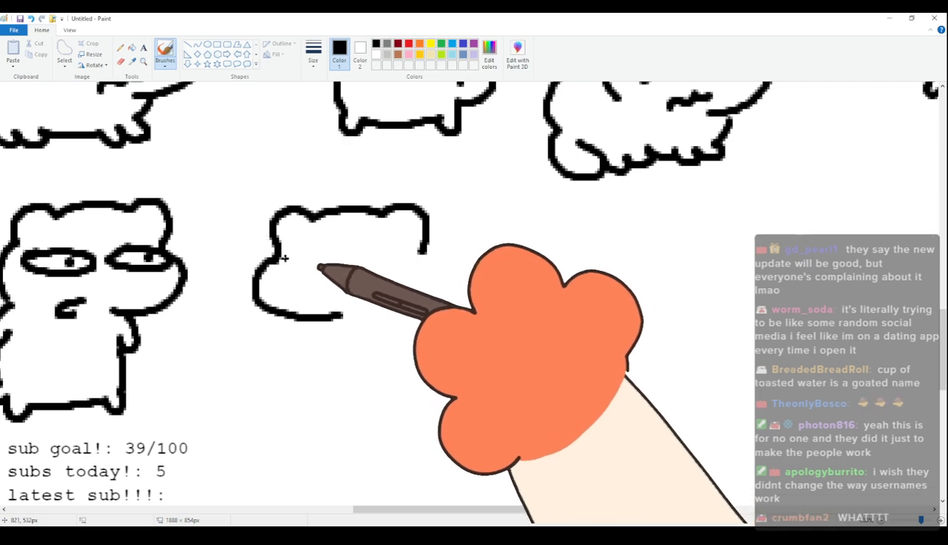
left_click(310, 260)
mouse_move(361, 263)
left_mouse_down()
mouse_move(377, 255)
mouse_move(403, 271)
mouse_move(362, 267)
left_mouse_up()
left_click(402, 258)
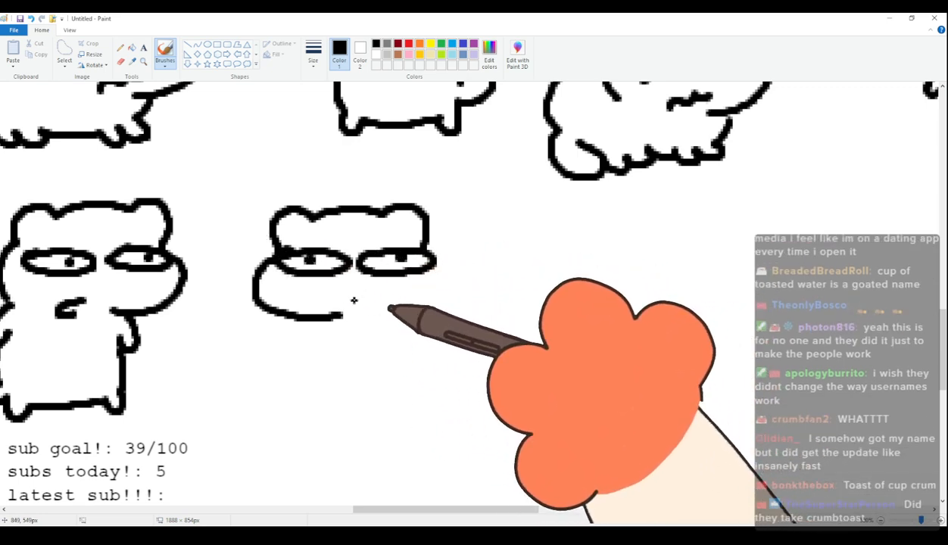
Complete the eighty-first cat with a small curled mouth, a round four-legged body, stubby feet and a raised rounded tail.
mouse_move(359, 301)
left_mouse_down()
mouse_move(372, 317)
mouse_move(359, 370)
left_mouse_up()
key("ctrl+z")
mouse_move(327, 323)
left_mouse_down()
mouse_move(378, 382)
mouse_move(424, 387)
mouse_move(477, 367)
left_mouse_up()
mouse_move(431, 242)
left_mouse_down()
mouse_move(453, 233)
mouse_move(495, 248)
mouse_move(508, 236)
mouse_move(536, 254)
mouse_move(508, 270)
mouse_move(525, 335)
mouse_move(497, 359)
mouse_move(518, 350)
left_mouse_up()
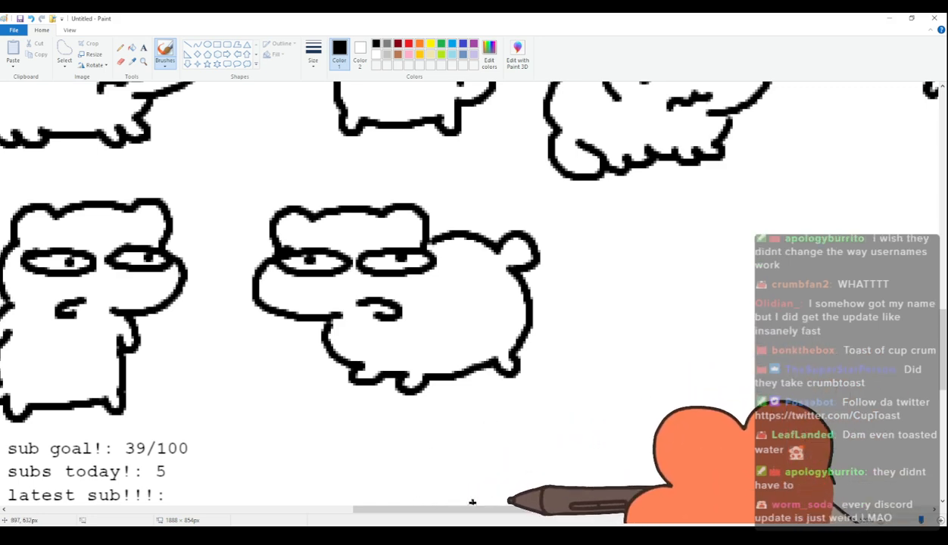
Draw the eighty-second cat's slightly tilted head with rounded ears, a bulging cheek and narrow half-lidded eyes with pupils under the lids.
left_click_drag(464, 510, 533, 519)
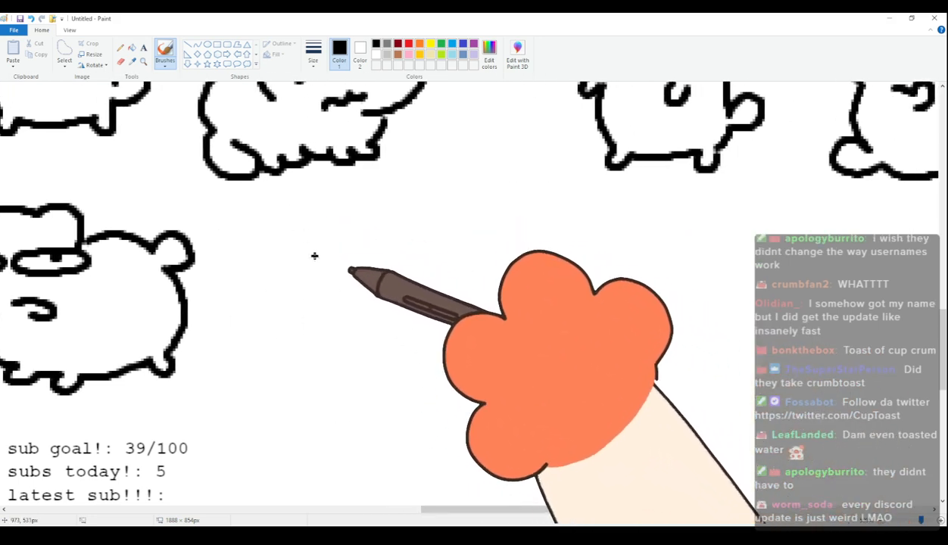
mouse_move(306, 267)
left_mouse_down()
mouse_move(299, 235)
mouse_move(339, 227)
left_mouse_up()
key("ctrl+z")
mouse_move(313, 264)
left_mouse_down()
mouse_move(322, 226)
mouse_move(352, 240)
left_mouse_up()
key("ctrl+z")
mouse_move(307, 267)
left_mouse_down()
mouse_move(321, 226)
mouse_move(343, 236)
mouse_move(437, 214)
mouse_move(455, 233)
mouse_move(456, 258)
mouse_move(478, 279)
mouse_move(436, 323)
mouse_move(328, 275)
mouse_move(386, 279)
left_mouse_up()
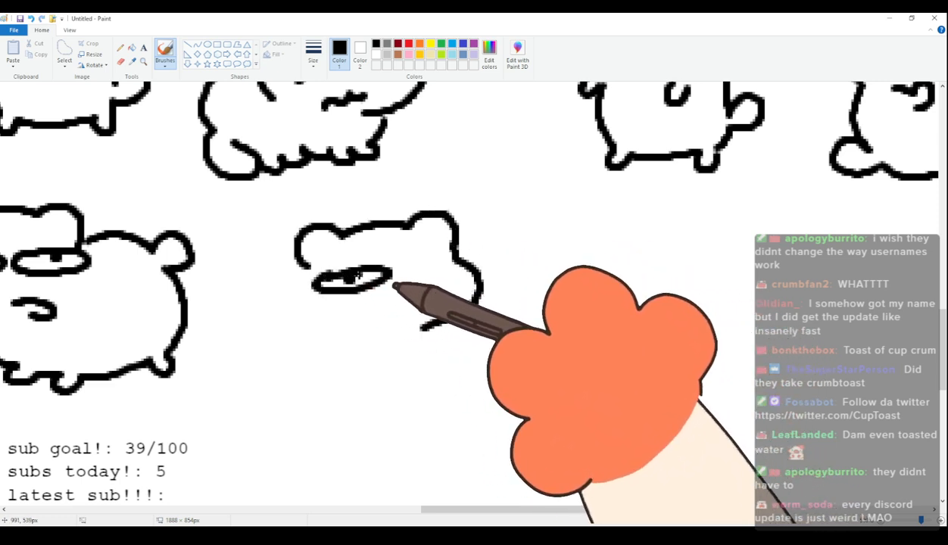
left_click_drag(432, 258, 440, 270)
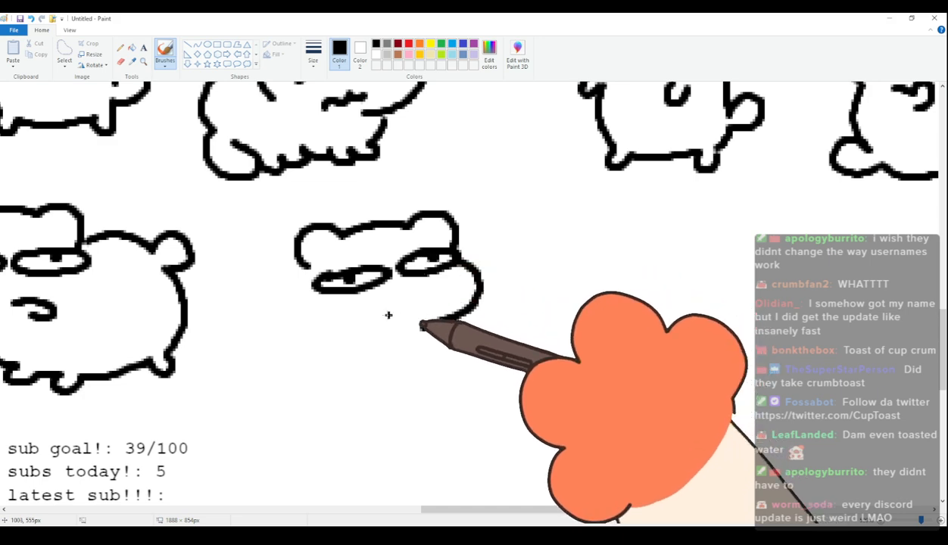
Complete the eighty-second cat with a small curled mouth, a second cheek, a plump body, stubby feet and a rounded tail.
left_click_drag(387, 321, 369, 342)
mouse_move(297, 265)
left_mouse_down()
mouse_move(311, 324)
mouse_move(292, 302)
mouse_move(260, 336)
mouse_move(249, 316)
mouse_move(230, 346)
mouse_move(263, 369)
mouse_move(256, 360)
mouse_move(251, 378)
mouse_move(293, 422)
mouse_move(344, 420)
mouse_move(359, 407)
mouse_move(459, 385)
left_mouse_up()
left_click_drag(455, 324, 458, 385)
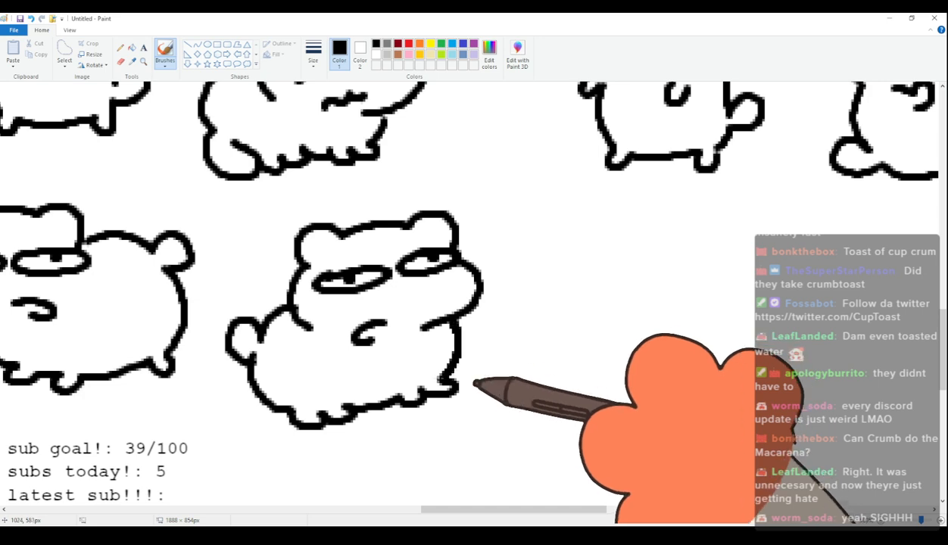
Draw the eighty-third cat's head with rounded ears, a protruding muzzle, oval eyes with dot pupils and short brows above them.
left_click_drag(479, 515, 522, 515)
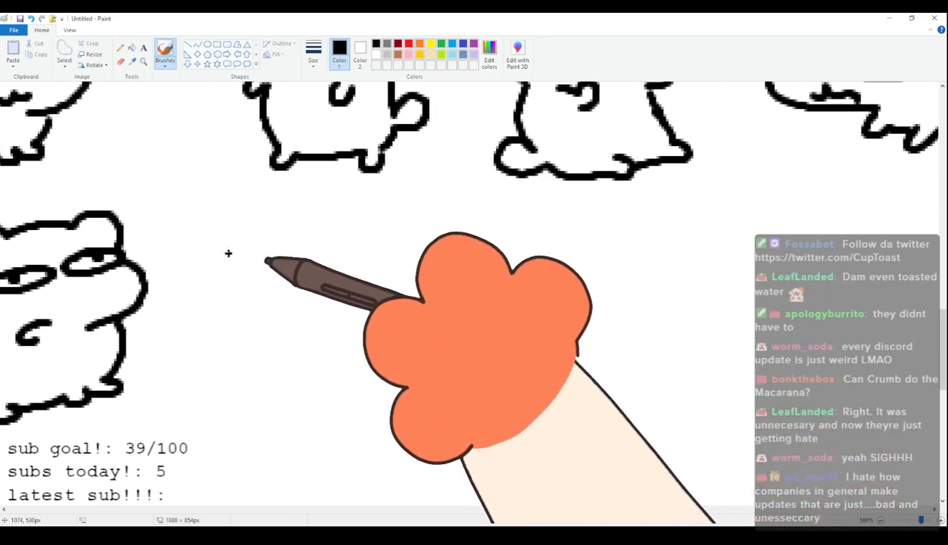
mouse_move(232, 260)
left_mouse_down()
mouse_move(254, 227)
mouse_move(297, 222)
left_mouse_up()
key("ctrl+z")
mouse_move(234, 270)
left_mouse_down()
mouse_move(260, 236)
mouse_move(294, 229)
mouse_move(354, 224)
mouse_move(371, 265)
left_mouse_up()
mouse_move(240, 280)
left_mouse_down()
mouse_move(250, 335)
mouse_move(318, 337)
mouse_move(284, 301)
mouse_move(299, 284)
mouse_move(262, 286)
mouse_move(318, 268)
mouse_move(342, 275)
left_mouse_up()
left_click_drag(254, 266, 348, 249)
Complete the eighty-third cat with a small curled mouth, a round four-legged body, stubby feet and a raised rounded tail.
mouse_move(329, 319)
left_mouse_down()
mouse_move(345, 331)
mouse_move(342, 377)
mouse_move(368, 394)
mouse_move(464, 375)
left_mouse_up()
mouse_move(373, 258)
left_mouse_down()
mouse_move(458, 239)
mouse_move(477, 261)
mouse_move(500, 345)
left_mouse_up()
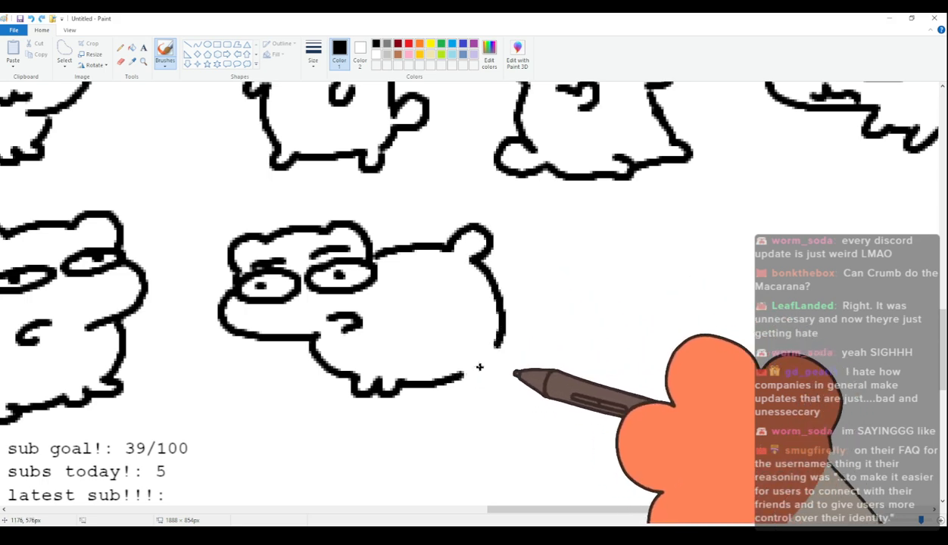
mouse_move(462, 375)
left_mouse_down()
mouse_move(491, 366)
mouse_move(499, 346)
left_mouse_up()
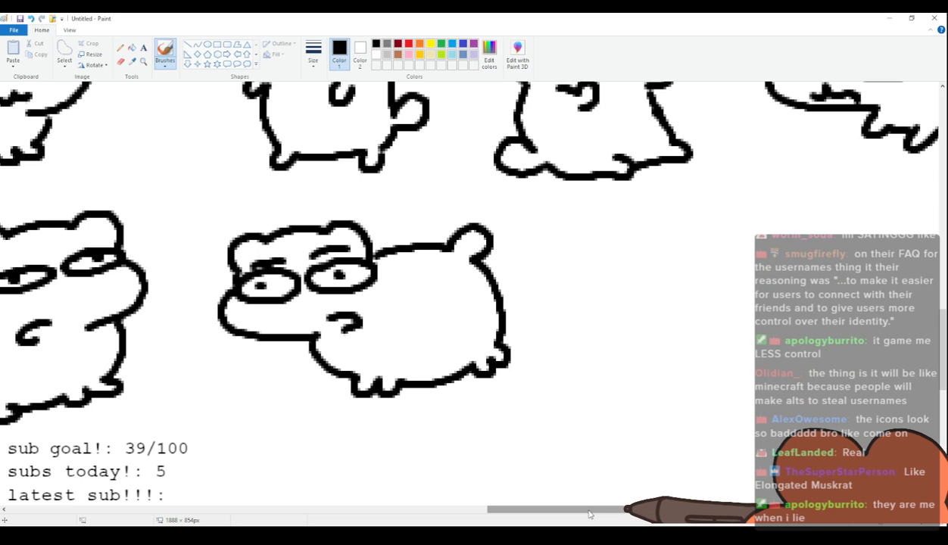
Draw the eighty-fourth cat's faceless head with rounded ears and a bulging cheek, and two curled paws beneath it.
left_click_drag(590, 515, 612, 515)
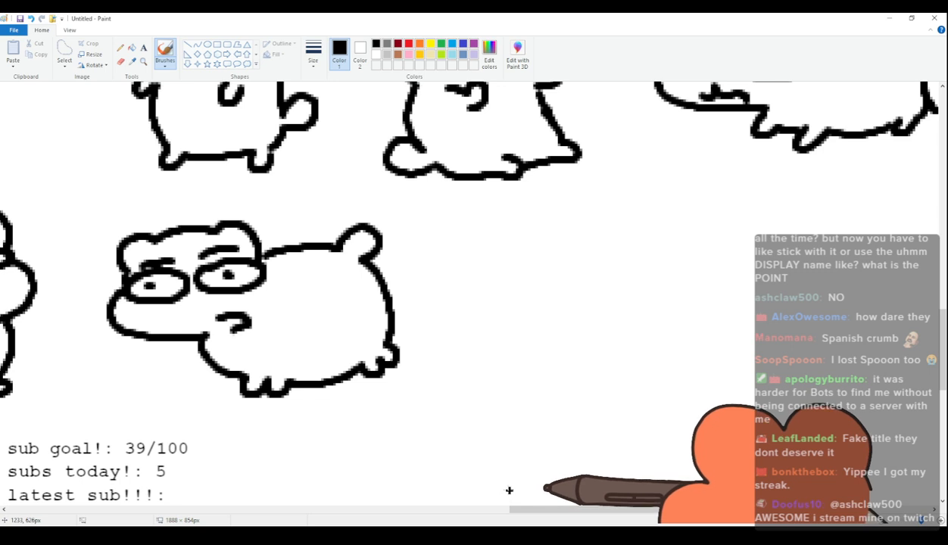
mouse_move(523, 509)
left_mouse_down()
mouse_move(575, 511)
mouse_move(549, 511)
mouse_move(572, 500)
left_mouse_up()
mouse_move(265, 259)
left_mouse_down()
mouse_move(285, 226)
mouse_move(300, 227)
mouse_move(267, 239)
mouse_move(375, 226)
mouse_move(392, 265)
left_mouse_up()
key("ctrl+z")
mouse_move(270, 274)
left_mouse_down()
mouse_move(304, 238)
mouse_move(316, 247)
mouse_move(395, 239)
mouse_move(418, 250)
mouse_move(423, 295)
mouse_move(369, 341)
left_mouse_up()
mouse_move(270, 276)
left_mouse_down()
mouse_move(257, 335)
mouse_move(277, 359)
left_mouse_up()
mouse_move(354, 366)
left_mouse_down()
mouse_move(366, 385)
mouse_move(384, 351)
left_mouse_up()
Complete the eighty-fourth cat's upright body with straight sides, two stubby feet and a rounded tail.
mouse_move(249, 371)
left_mouse_down()
mouse_move(247, 412)
mouse_move(262, 416)
mouse_move(262, 440)
mouse_move(272, 437)
mouse_move(268, 467)
mouse_move(273, 455)
mouse_move(356, 449)
left_mouse_up()
key("ctrl+z")
mouse_move(250, 442)
left_mouse_down()
mouse_move(397, 461)
mouse_move(374, 457)
mouse_move(376, 472)
mouse_move(396, 456)
mouse_move(396, 379)
left_mouse_up()
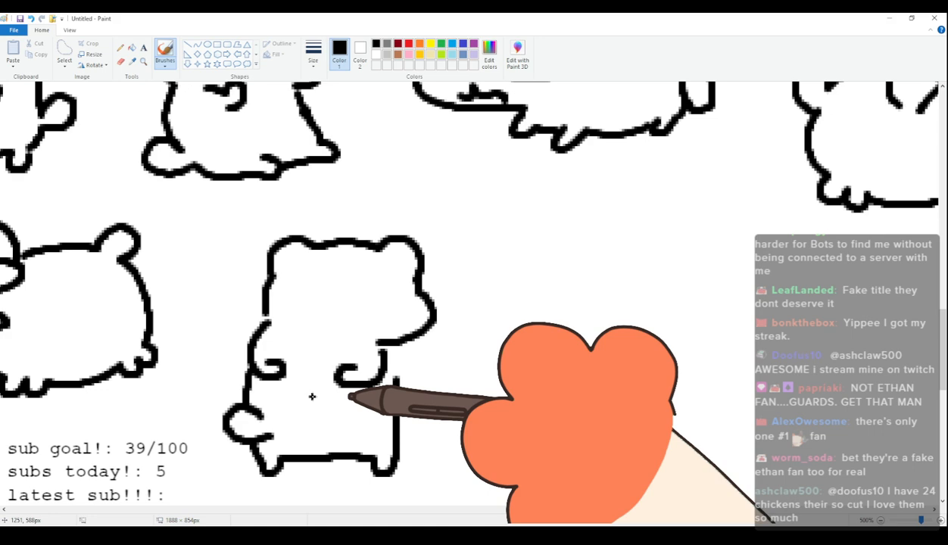
Draw the eighty-fifth cat's tilted head with narrow half-lidded eyes and a small curled mouth, plus its chest, belly and feet.
left_click_drag(598, 509, 642, 509)
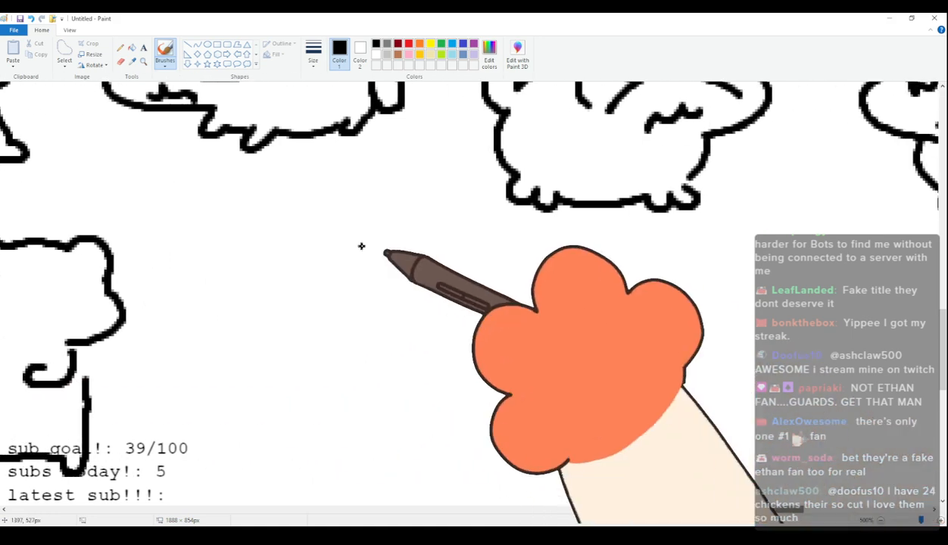
mouse_move(221, 261)
left_mouse_down()
mouse_move(231, 224)
mouse_move(282, 213)
mouse_move(322, 206)
mouse_move(362, 215)
mouse_move(368, 235)
left_mouse_up()
mouse_move(219, 263)
left_mouse_down()
mouse_move(209, 297)
mouse_move(252, 330)
mouse_move(301, 321)
left_mouse_up()
left_click_drag(221, 281, 367, 241)
left_click_drag(304, 247, 366, 235)
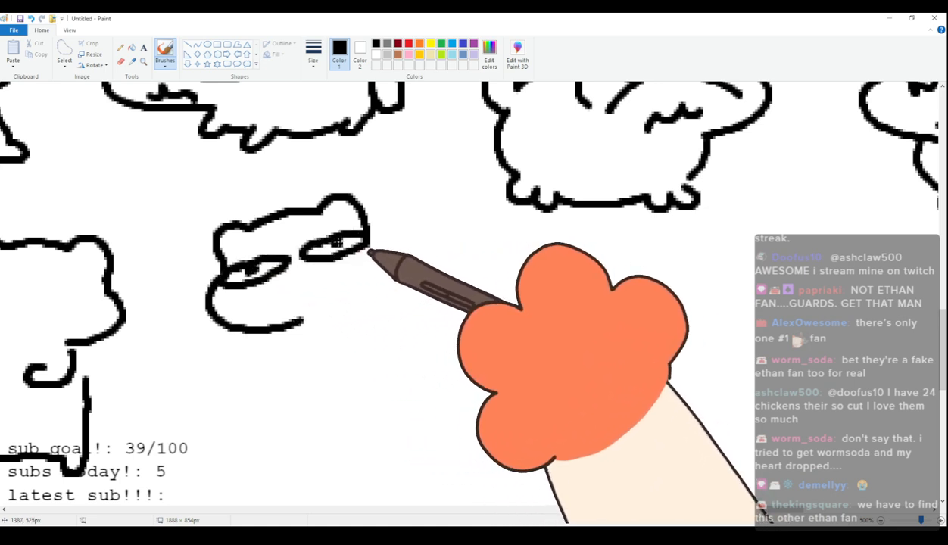
mouse_move(334, 304)
left_mouse_down()
mouse_move(338, 316)
mouse_move(294, 367)
mouse_move(375, 418)
mouse_move(425, 409)
mouse_move(443, 380)
left_mouse_up()
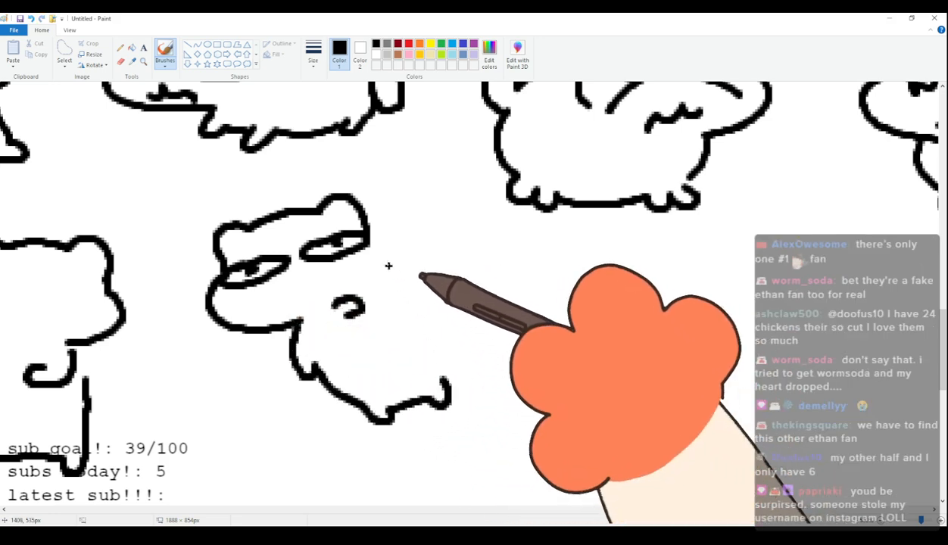
mouse_move(369, 244)
left_mouse_down()
mouse_move(417, 271)
mouse_move(431, 292)
mouse_move(423, 297)
mouse_move(446, 321)
left_mouse_up()
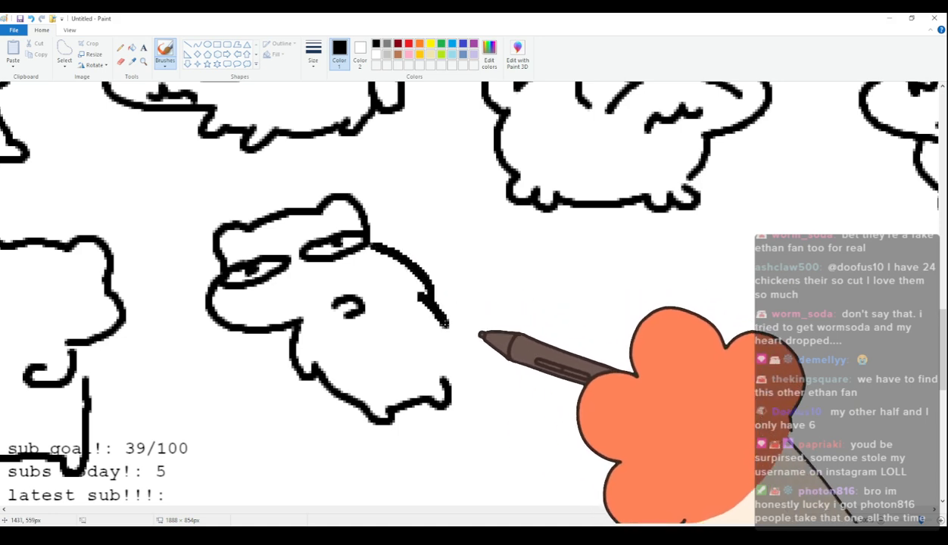
key("ctrl+z")
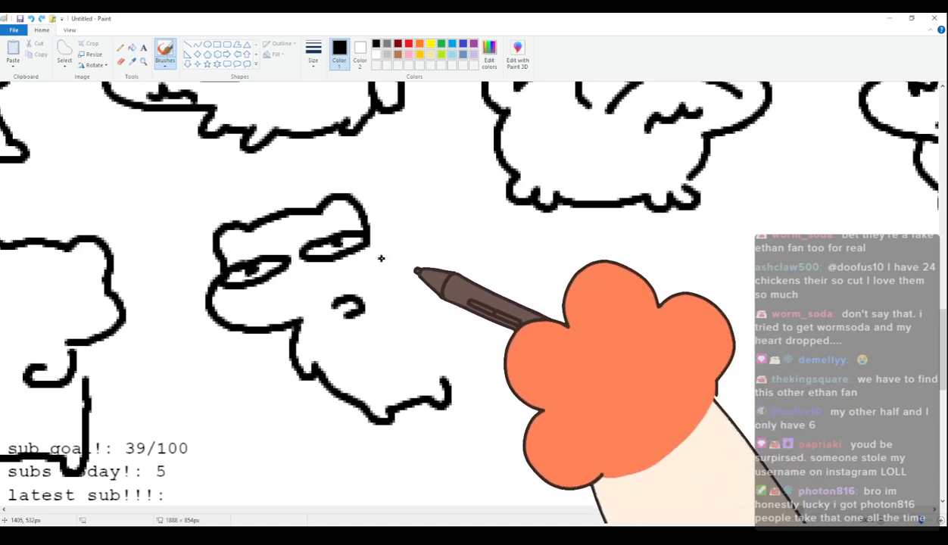
mouse_move(405, 257)
left_mouse_down()
mouse_move(427, 278)
mouse_move(441, 329)
left_mouse_up()
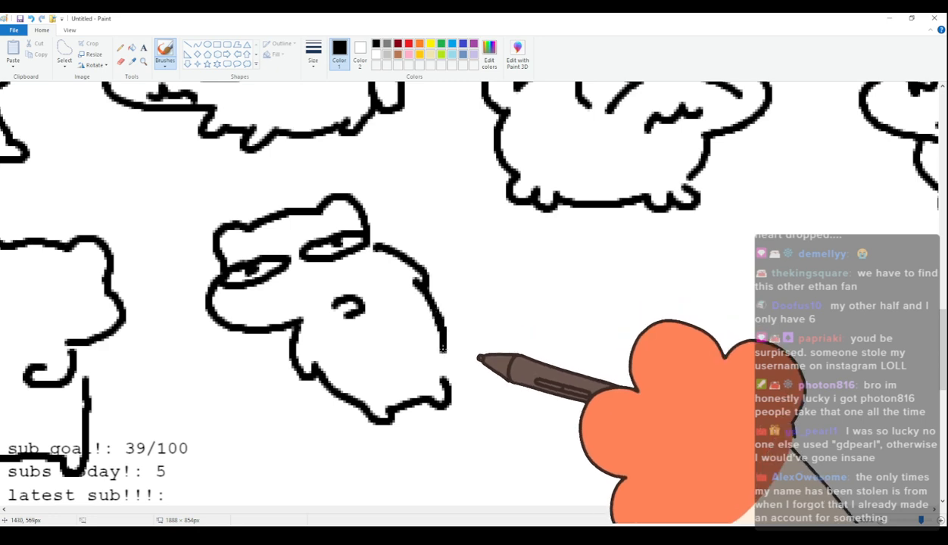
key("ctrl+z")
key("ctrl+z")
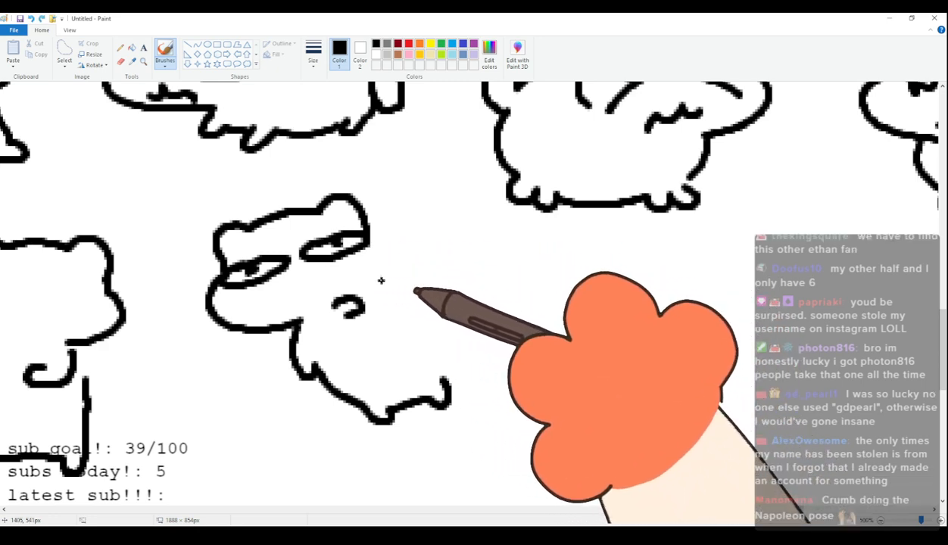
Complete the eighty-fifth cat with a sloping back, a short arm and a curled tail behind its feet.
mouse_move(375, 252)
left_mouse_down()
mouse_move(430, 284)
mouse_move(416, 290)
mouse_move(446, 373)
mouse_move(478, 380)
mouse_move(454, 388)
left_mouse_up()
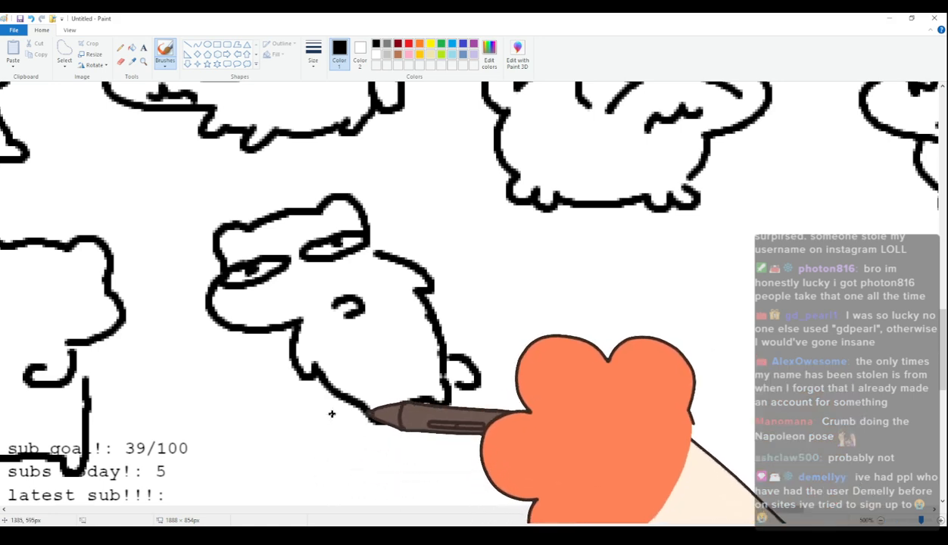
Draw the eighty-sixth cat's head with rounded ears, a bulging cheek and huge round eyes with dot pupils.
left_click_drag(723, 510, 785, 511)
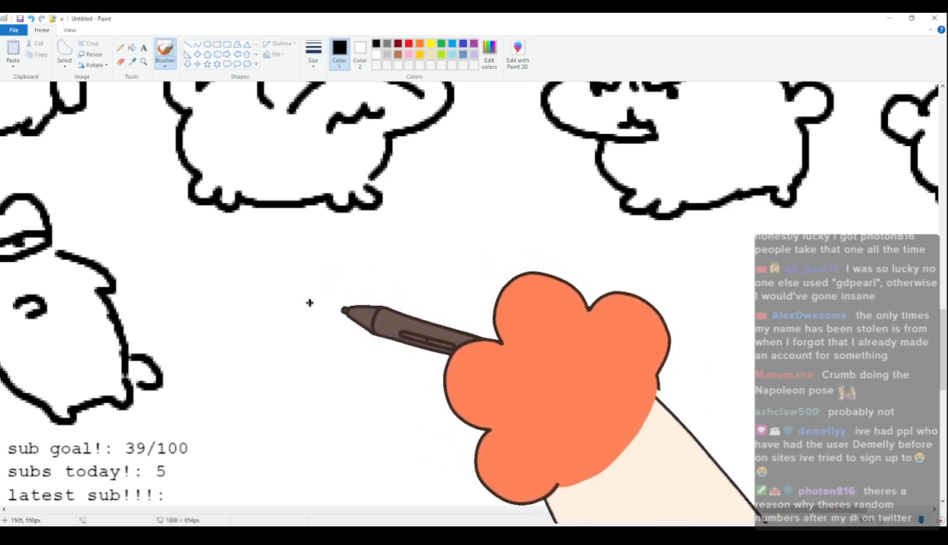
left_click_drag(270, 306, 305, 294)
key("ctrl+z")
mouse_move(281, 326)
left_mouse_down()
mouse_move(277, 302)
mouse_move(424, 282)
mouse_move(432, 328)
mouse_move(384, 392)
left_mouse_up()
mouse_move(322, 306)
left_mouse_down()
mouse_move(358, 340)
mouse_move(322, 309)
left_mouse_up()
left_click(319, 341)
mouse_move(413, 356)
left_mouse_down()
mouse_move(398, 309)
mouse_move(422, 312)
mouse_move(403, 300)
left_mouse_up()
left_click(412, 327)
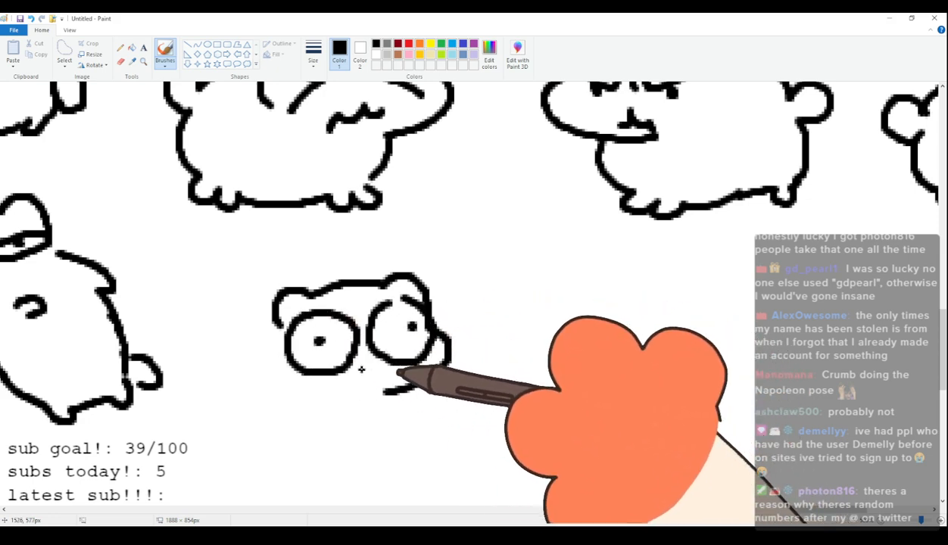
Give the eighty-sixth cat steep V-shaped brows and a jagged mouth, and complete its body with stubby legs and a rounded tail.
left_click_drag(362, 369, 339, 391)
mouse_move(311, 280)
left_mouse_down()
mouse_move(390, 265)
mouse_move(396, 248)
left_mouse_up()
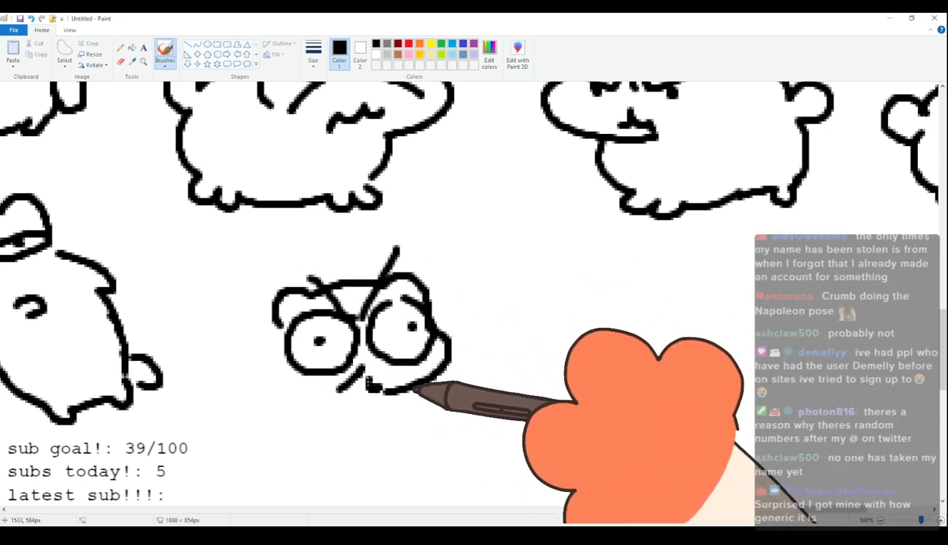
left_click_drag(379, 386, 344, 412)
mouse_move(279, 327)
left_mouse_down()
mouse_move(238, 397)
mouse_move(208, 384)
mouse_move(257, 460)
mouse_move(283, 472)
mouse_move(295, 458)
mouse_move(404, 452)
mouse_move(423, 464)
mouse_move(413, 431)
left_mouse_up()
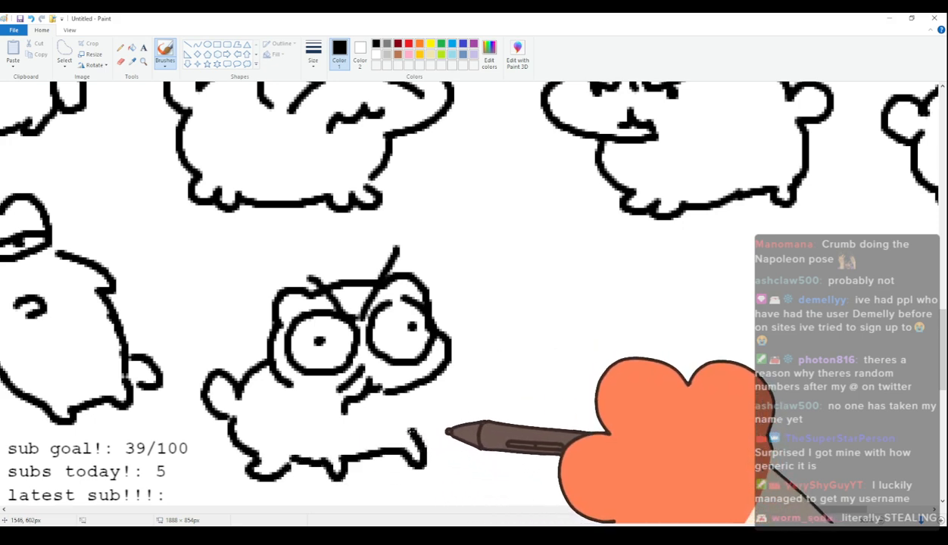
left_click_drag(402, 394, 410, 452)
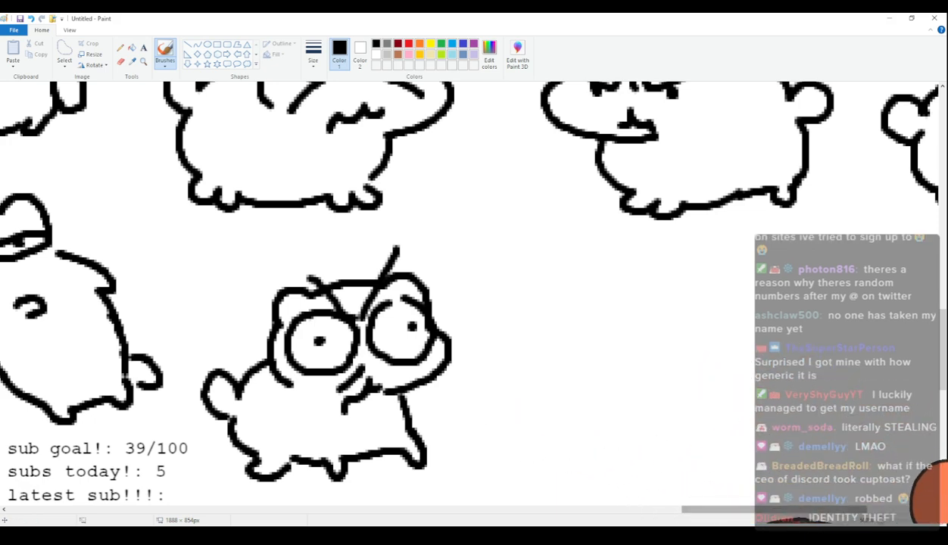
Draw the eighty-seventh cat's head with rounded ears, slanted scowling brow lines over small dark eyes and a wavy mouth with a nose.
scroll(739, 513, "right", 5)
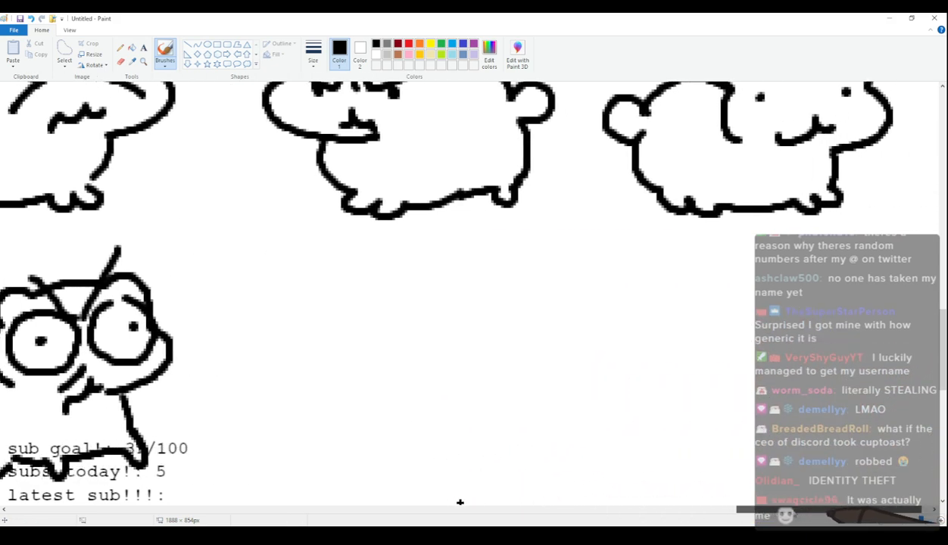
scroll(517, 503, "left", 1)
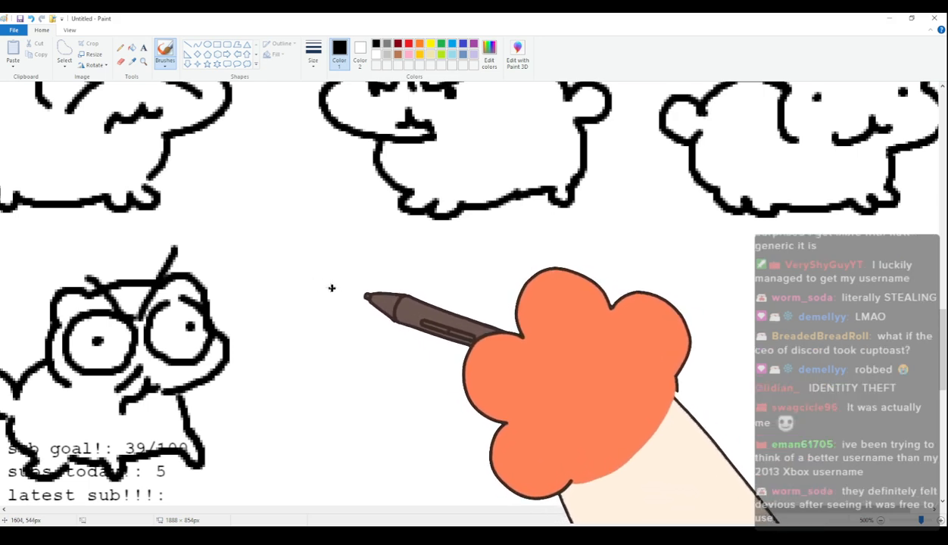
mouse_move(328, 314)
left_mouse_down()
mouse_move(339, 277)
mouse_move(425, 278)
mouse_move(449, 264)
mouse_move(472, 283)
mouse_move(478, 307)
left_mouse_up()
left_click_drag(335, 375, 423, 394)
left_click_drag(343, 319, 369, 344)
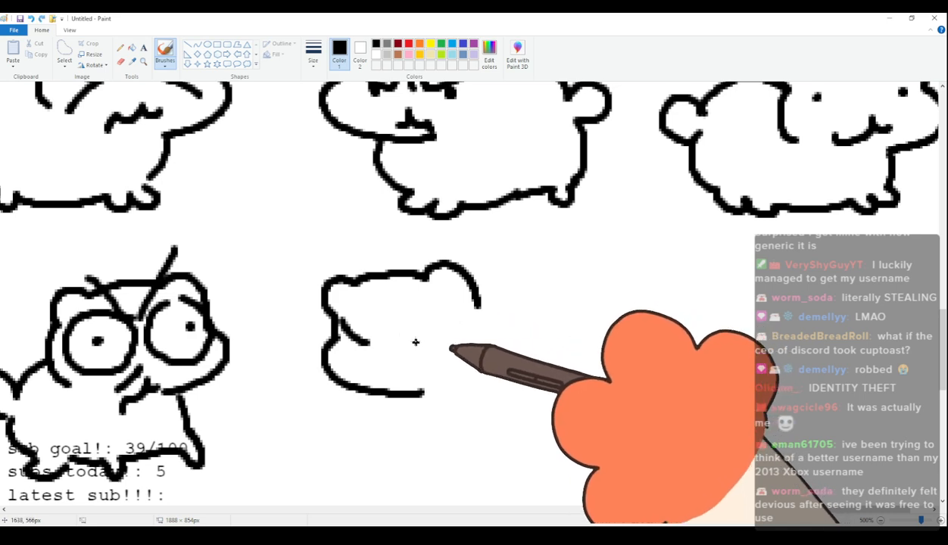
left_click_drag(453, 312, 413, 345)
left_click(430, 348)
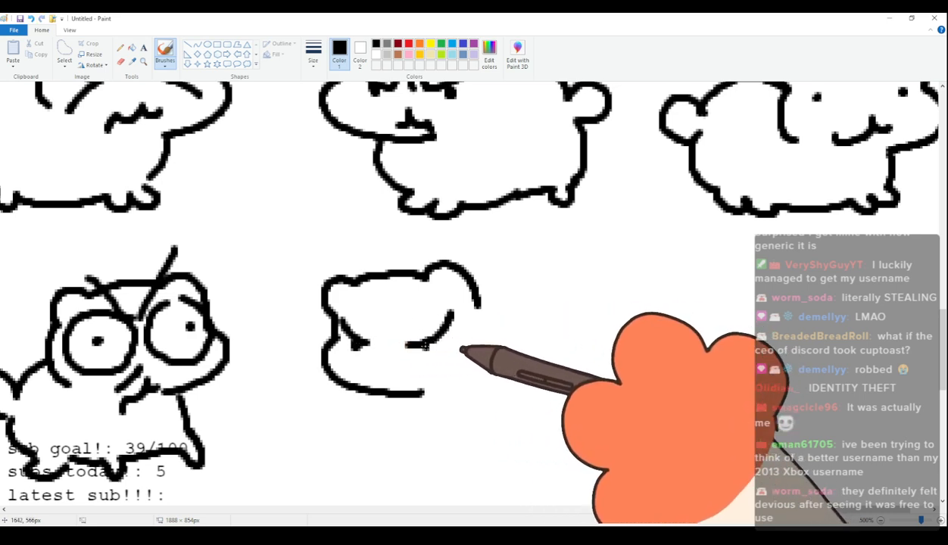
left_click_drag(374, 371, 436, 376)
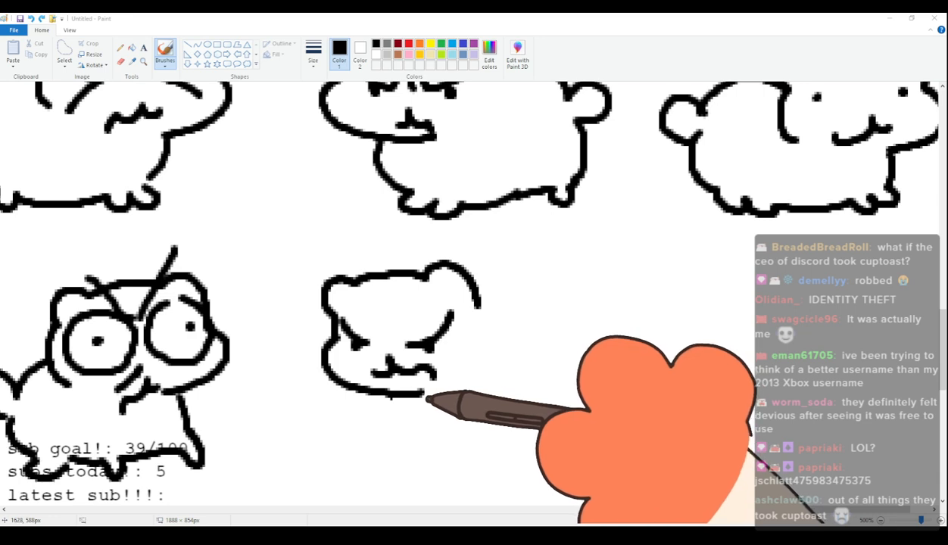
Complete the eighty-seventh cat with a plump four-legged body, stubby feet and a raised rounded tail.
mouse_move(388, 397)
left_mouse_down()
mouse_move(409, 435)
mouse_move(443, 447)
mouse_move(477, 444)
mouse_move(520, 417)
left_mouse_up()
mouse_move(470, 292)
left_mouse_down()
mouse_move(527, 282)
mouse_move(540, 261)
mouse_move(565, 305)
mouse_move(581, 383)
left_mouse_up()
left_click_drag(519, 419, 573, 399)
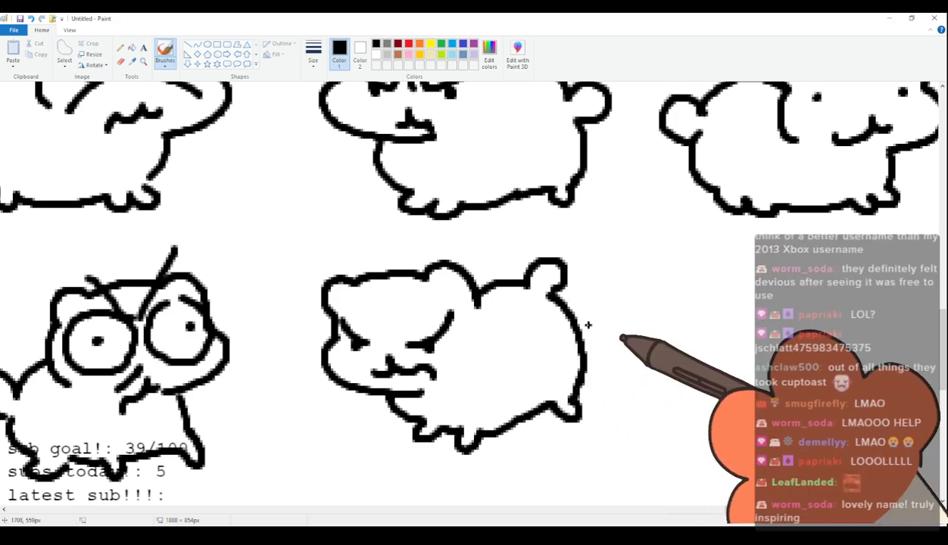
Draw the eighty-eighth cat at the sixth row's end with rounded ears, heavy-lidded eyes, a small mouth, a four-legged body and a round tail.
scroll(624, 386, "down", 2)
scroll(625, 387, "up", 2)
left_click_drag(876, 510, 897, 510)
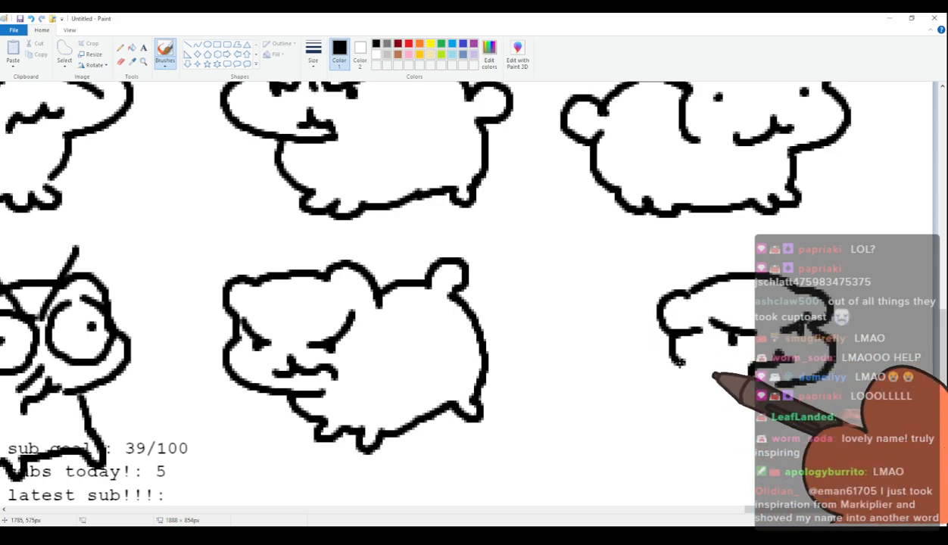
mouse_move(671, 334)
left_mouse_down()
mouse_move(591, 353)
mouse_move(601, 356)
mouse_move(593, 335)
mouse_move(582, 374)
mouse_move(594, 378)
mouse_move(584, 391)
mouse_move(605, 420)
mouse_move(594, 380)
mouse_move(592, 405)
mouse_move(613, 429)
left_mouse_up()
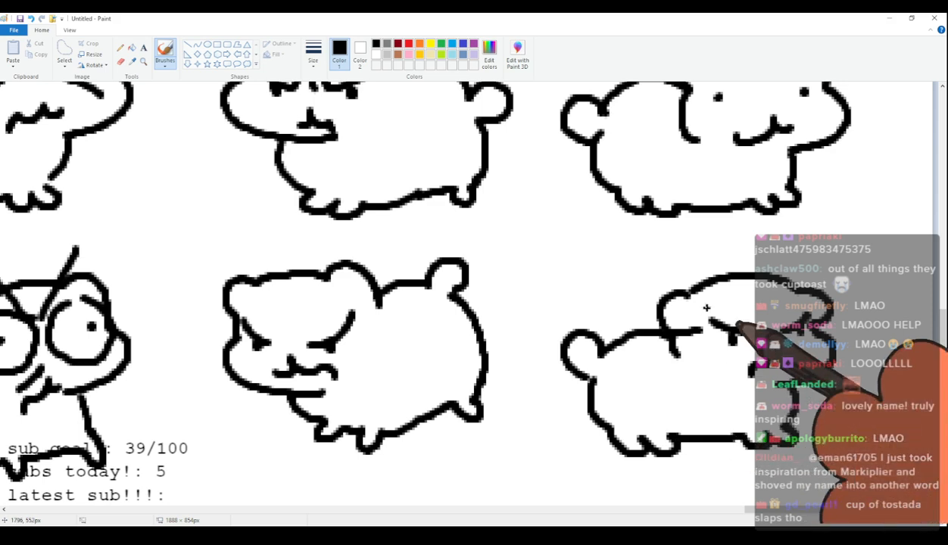
scroll(515, 280, "up", 3)
scroll(504, 307, "down", 3)
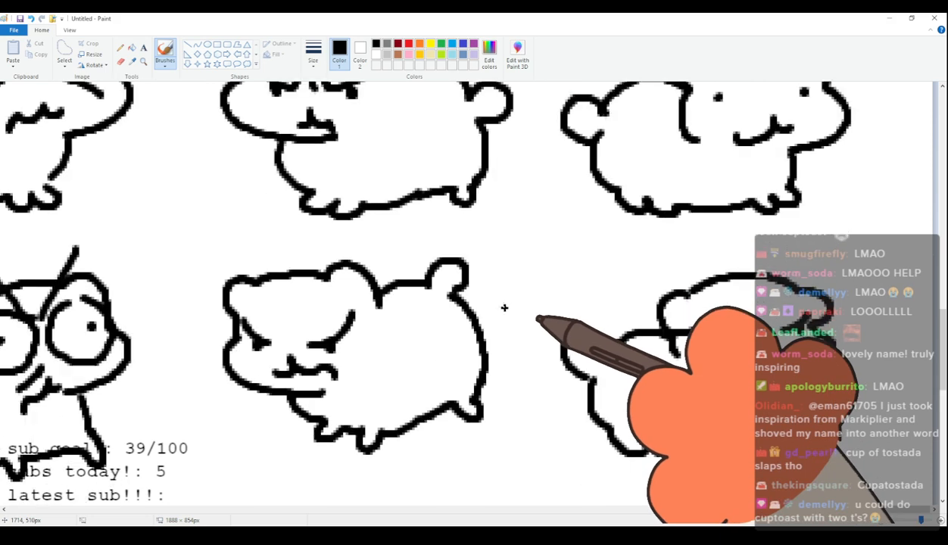
Start the seventh row with the eighty-ninth cat's head, giving it rounded ears, large round eyes with dot pupils and a small crooked mouth.
scroll(502, 293, "down", 3)
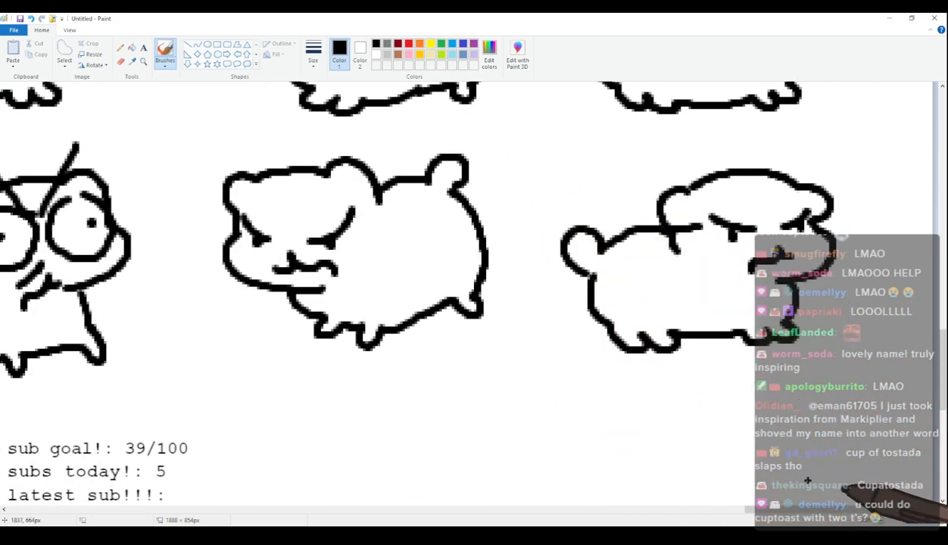
mouse_move(802, 512)
left_mouse_down()
mouse_move(5, 485)
mouse_move(97, 487)
mouse_move(76, 494)
left_mouse_up()
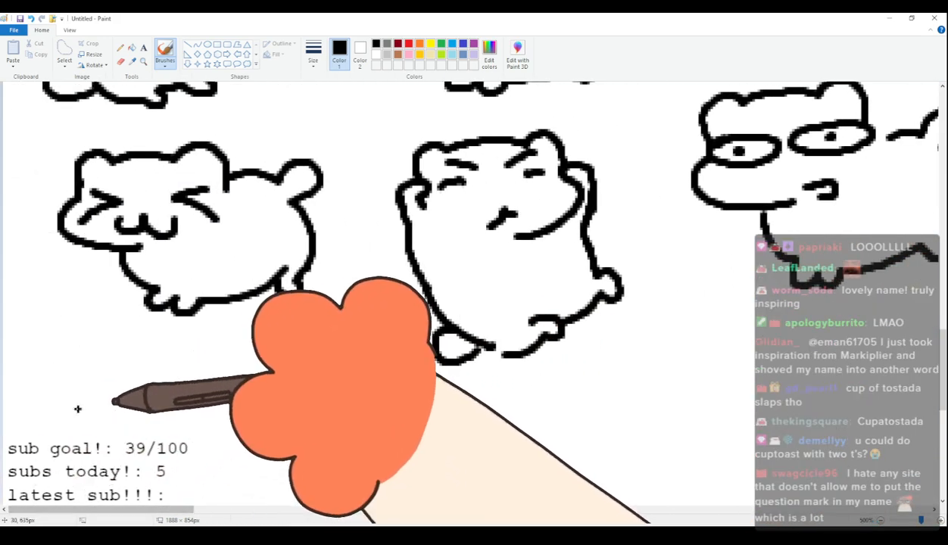
scroll(90, 374, "down", 3)
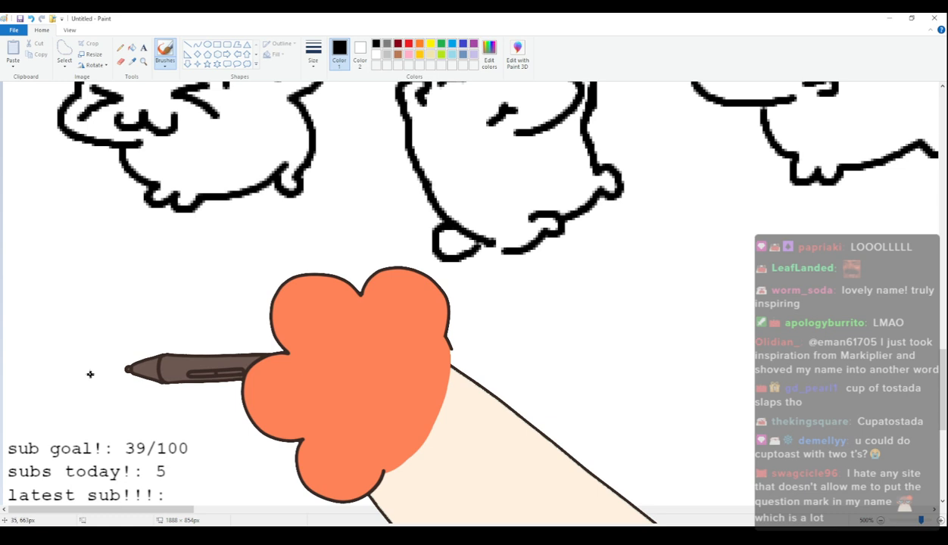
mouse_move(92, 326)
left_mouse_down()
mouse_move(81, 316)
mouse_move(115, 289)
left_mouse_up()
key("ctrl+z")
mouse_move(103, 334)
left_mouse_down()
mouse_move(97, 306)
mouse_move(225, 286)
mouse_move(244, 325)
left_mouse_up()
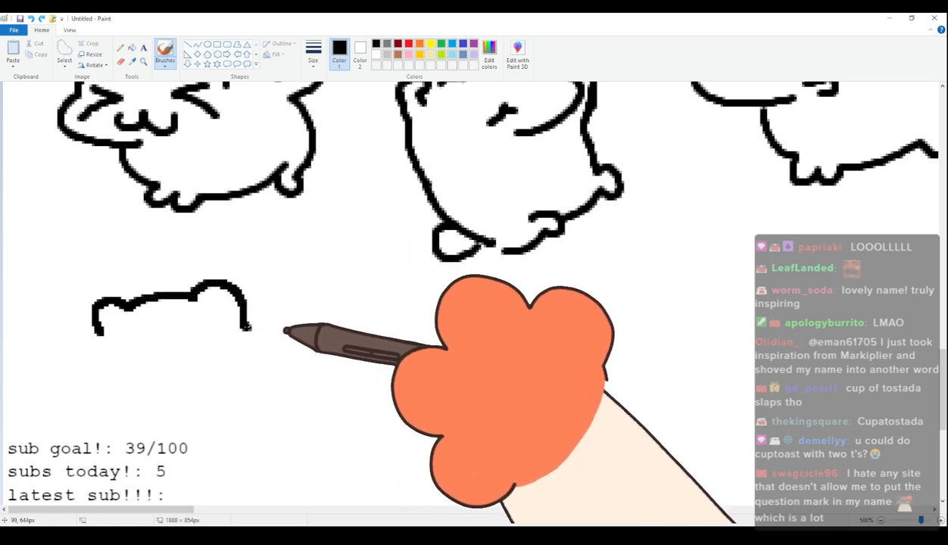
key("ctrl+z")
mouse_move(128, 286)
left_mouse_down()
mouse_move(246, 282)
mouse_move(264, 314)
mouse_move(208, 378)
left_mouse_up()
left_click_drag(160, 354, 134, 322)
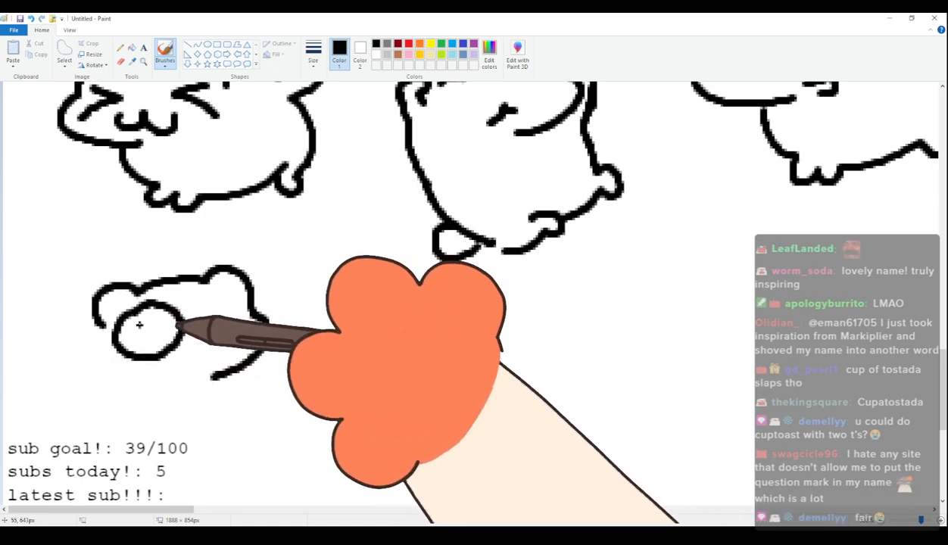
mouse_move(212, 335)
left_mouse_down()
mouse_move(252, 310)
mouse_move(221, 286)
left_mouse_up()
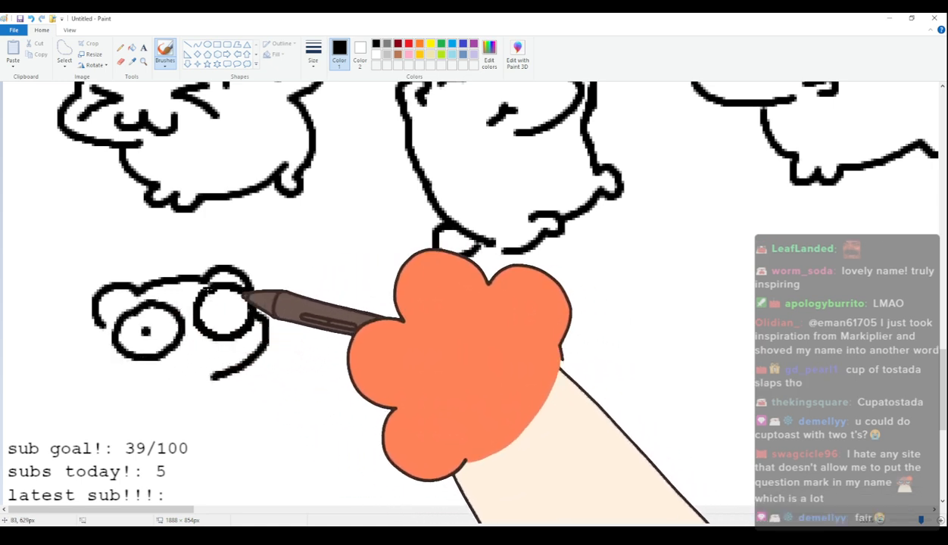
mouse_move(191, 357)
left_mouse_down()
mouse_move(211, 360)
mouse_move(178, 378)
left_mouse_up()
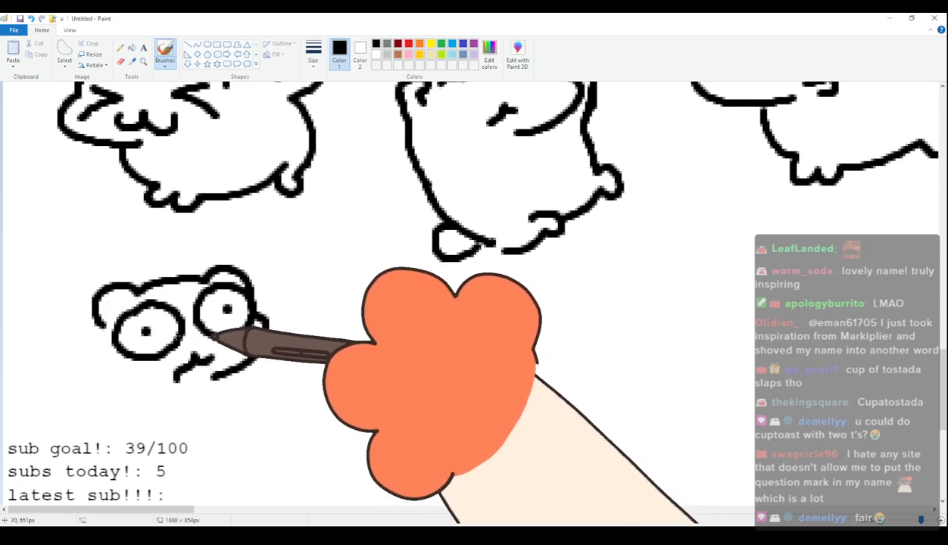
Complete the eighty-ninth cat with an upright body, stubby arms at its sides, short legs and a round tail.
mouse_move(94, 337)
left_mouse_down()
mouse_move(119, 384)
mouse_move(115, 415)
left_mouse_up()
mouse_move(226, 375)
left_mouse_down()
mouse_move(243, 404)
mouse_move(231, 402)
mouse_move(234, 428)
left_mouse_up()
left_click_drag(114, 419, 112, 450)
mouse_move(110, 447)
left_mouse_down()
mouse_move(89, 439)
mouse_move(122, 467)
mouse_move(83, 458)
mouse_move(170, 488)
mouse_move(238, 477)
left_mouse_up()
key("ctrl+z")
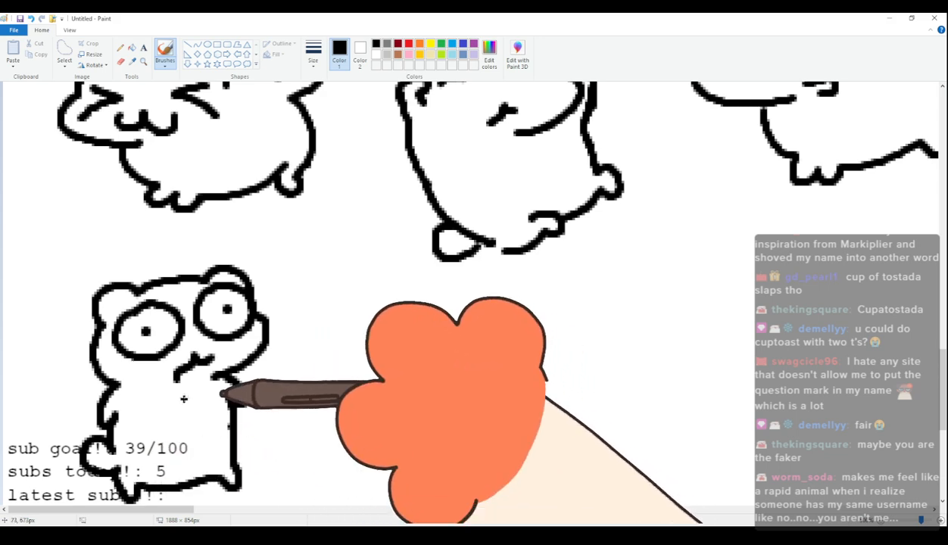
scroll(309, 274, "up", 2)
scroll(307, 280, "down", 3)
scroll(296, 333, "up", 1)
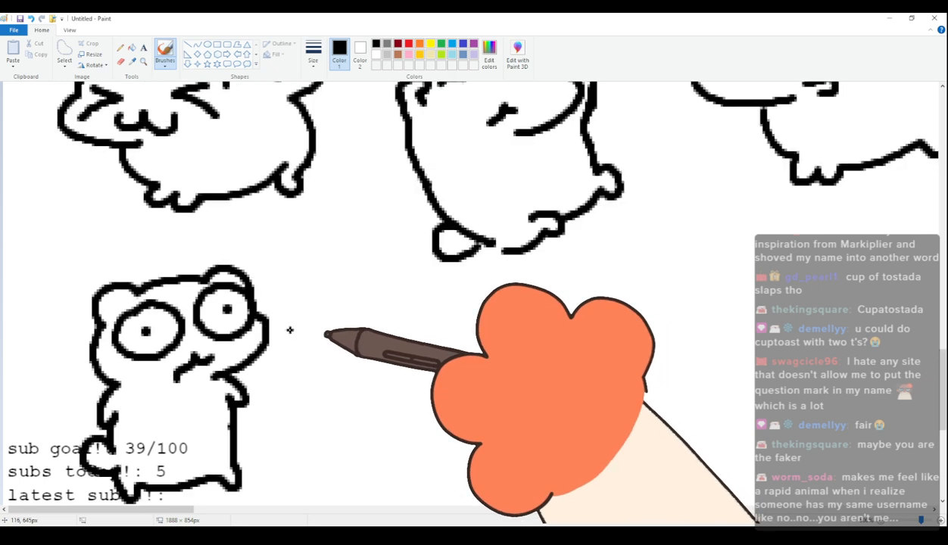
Draw the ninetieth cat's head with rounded ears, a bulging cheek, wide oval eyes with dot pupils and a mouth with its tongue out.
scroll(289, 330, "down", 1)
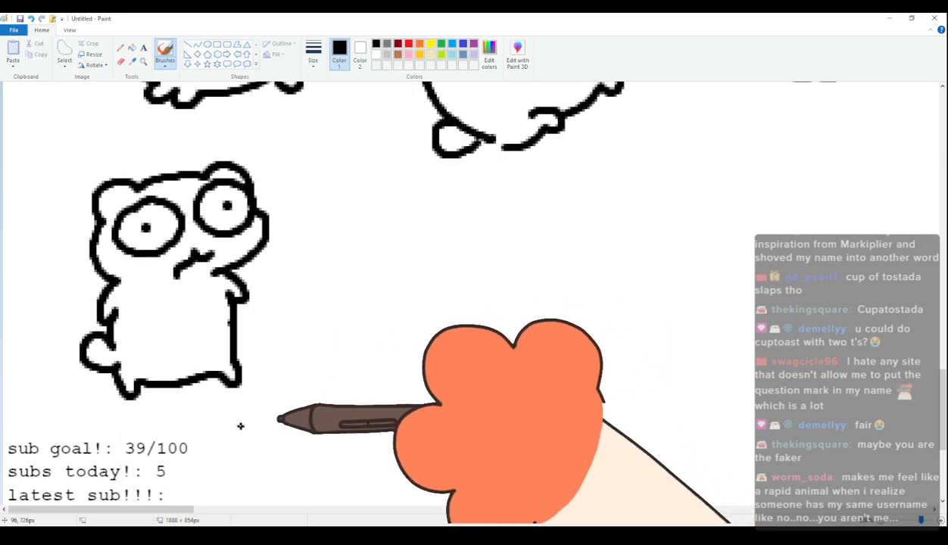
left_click_drag(158, 509, 191, 517)
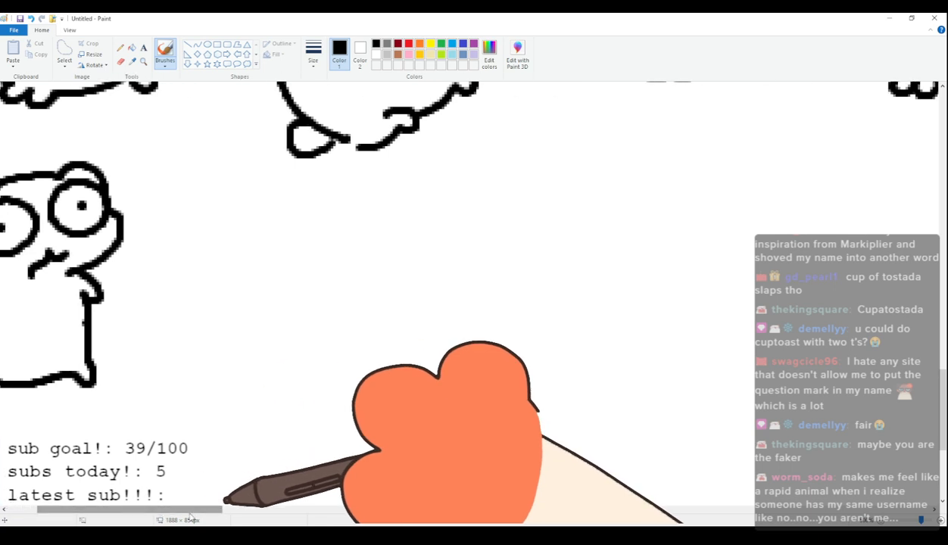
mouse_move(232, 231)
left_mouse_down()
mouse_move(225, 256)
mouse_move(256, 237)
left_mouse_up()
key("ctrl+z")
mouse_move(222, 264)
left_mouse_down()
mouse_move(217, 253)
mouse_move(248, 233)
mouse_move(322, 225)
mouse_move(363, 254)
left_mouse_up()
mouse_move(219, 263)
left_mouse_down()
mouse_move(243, 322)
mouse_move(302, 325)
left_mouse_up()
mouse_move(239, 262)
left_mouse_down()
mouse_move(247, 299)
mouse_move(283, 264)
mouse_move(235, 262)
left_mouse_up()
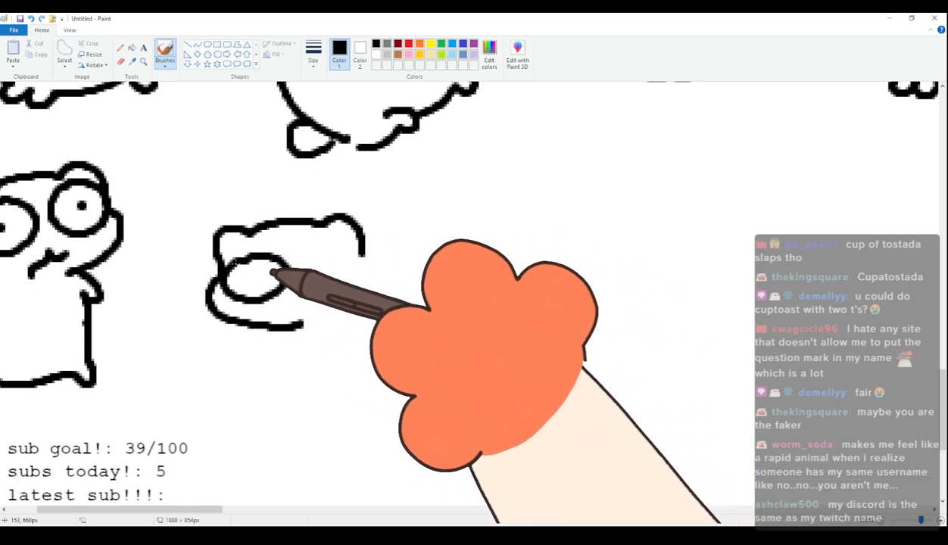
left_click(246, 274)
mouse_move(324, 251)
left_mouse_down()
mouse_move(338, 293)
mouse_move(360, 256)
mouse_move(310, 252)
left_mouse_up()
left_click(331, 270)
mouse_move(292, 301)
left_mouse_down()
mouse_move(276, 308)
mouse_move(325, 303)
mouse_move(328, 329)
mouse_move(329, 308)
left_mouse_up()
Complete the ninetieth cat with a plump four-legged body, stubby feet and a raised rounded tail.
left_click_drag(277, 334, 309, 364)
key("ctrl+z")
mouse_move(278, 334)
left_mouse_down()
mouse_move(291, 382)
mouse_move(364, 388)
mouse_move(392, 367)
left_mouse_up()
mouse_move(366, 248)
left_mouse_down()
mouse_move(453, 245)
mouse_move(455, 347)
left_mouse_up()
left_click_drag(394, 368, 434, 362)
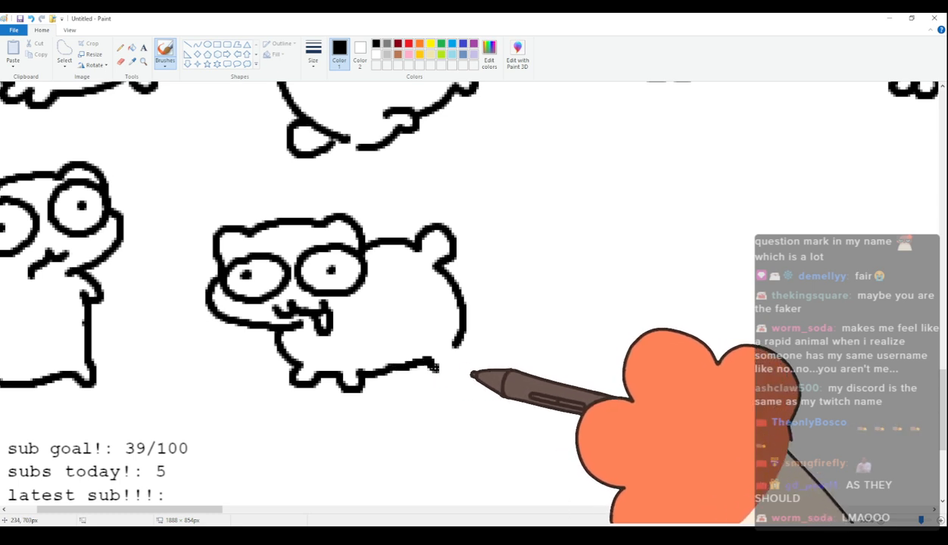
Select the whole ninetieth cat and move it slightly up and closer to the eighty-ninth cat, then return to the brush.
left_click(64, 50)
mouse_move(222, 216)
left_mouse_down()
mouse_move(196, 236)
mouse_move(201, 334)
mouse_move(274, 403)
mouse_move(491, 364)
mouse_move(447, 204)
mouse_move(224, 203)
left_mouse_up()
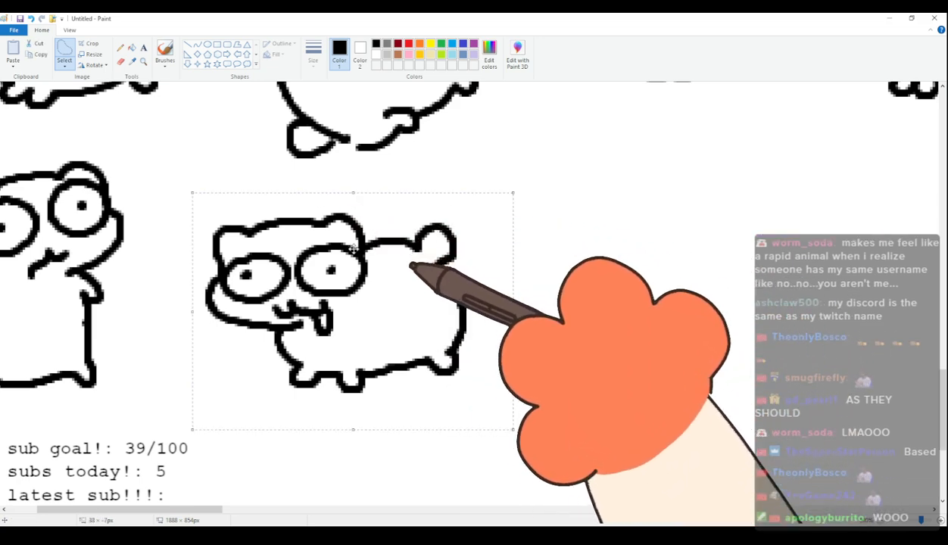
left_click_drag(362, 251, 313, 229)
left_click(165, 53)
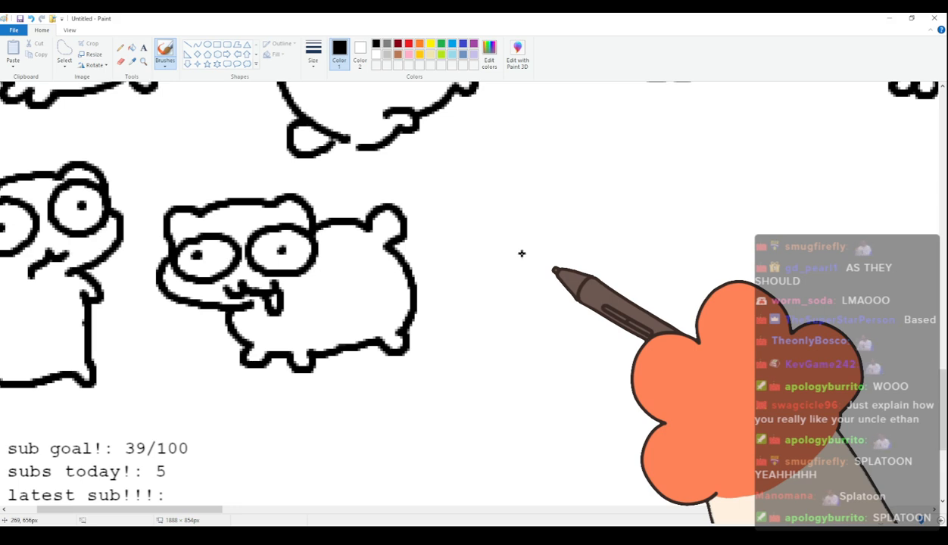
Draw the ninety-first cat's head with rounded ears, narrow half-lidded eyes and a round open mouth.
scroll(522, 253, "up", 3)
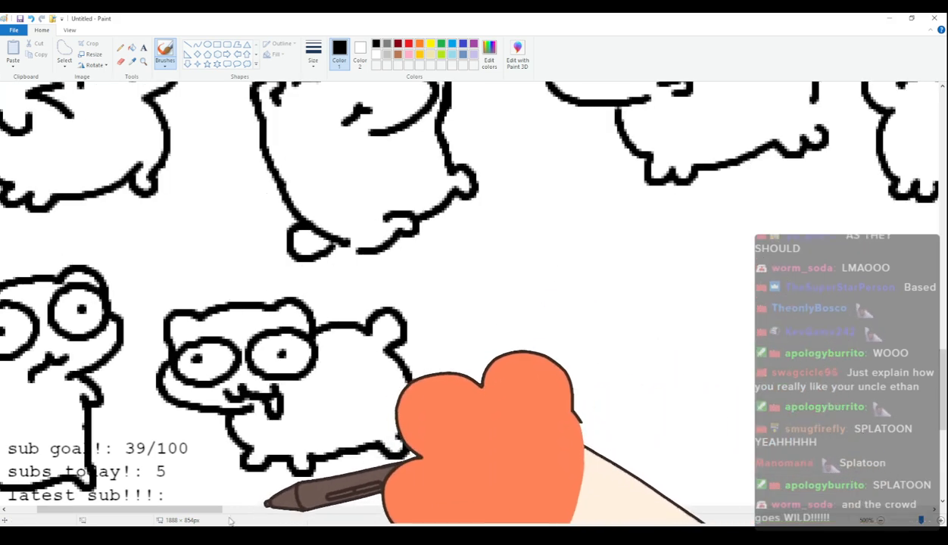
left_click_drag(220, 508, 269, 511)
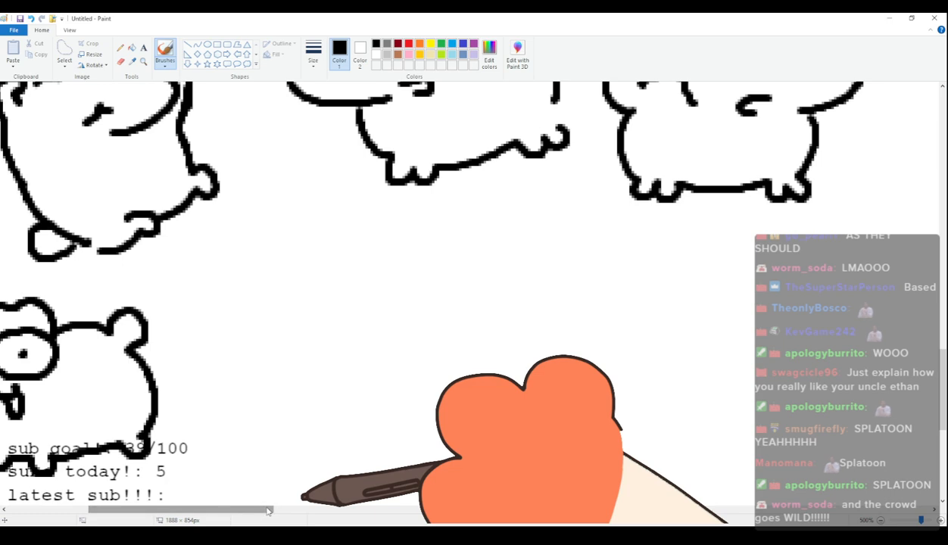
mouse_move(237, 252)
left_mouse_down()
mouse_move(229, 290)
mouse_move(275, 249)
mouse_move(329, 242)
mouse_move(364, 265)
mouse_move(374, 285)
mouse_move(354, 342)
mouse_move(330, 348)
left_mouse_up()
mouse_move(248, 296)
left_mouse_down()
mouse_move(296, 287)
mouse_move(247, 295)
left_mouse_up()
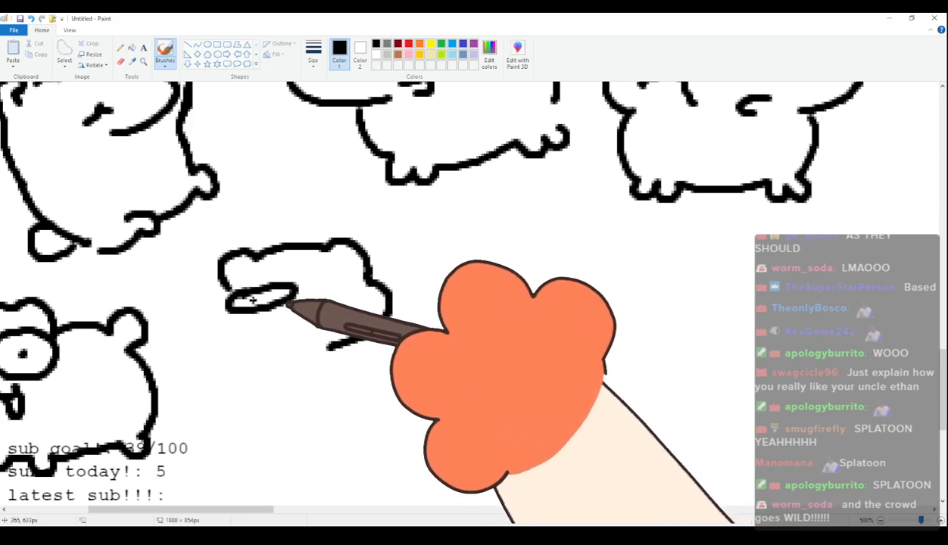
mouse_move(304, 284)
left_mouse_down()
mouse_move(364, 274)
mouse_move(310, 291)
mouse_move(337, 275)
mouse_move(392, 305)
left_mouse_up()
mouse_move(333, 323)
left_mouse_down()
mouse_move(287, 337)
mouse_move(286, 359)
mouse_move(315, 332)
left_mouse_up()
Complete the ninety-first cat with puffed cheeks, an upright body, stubby arms, short legs and a round tail.
left_click_drag(227, 291, 254, 363)
key("ctrl+z")
mouse_move(223, 288)
left_mouse_down()
mouse_move(253, 350)
mouse_move(224, 386)
left_mouse_up()
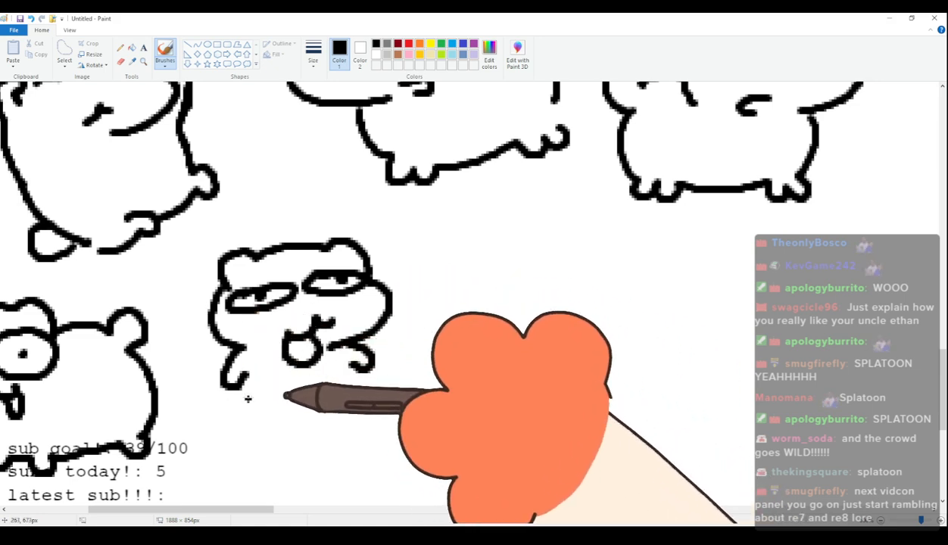
mouse_move(239, 397)
left_mouse_down()
mouse_move(220, 428)
mouse_move(257, 437)
left_mouse_up()
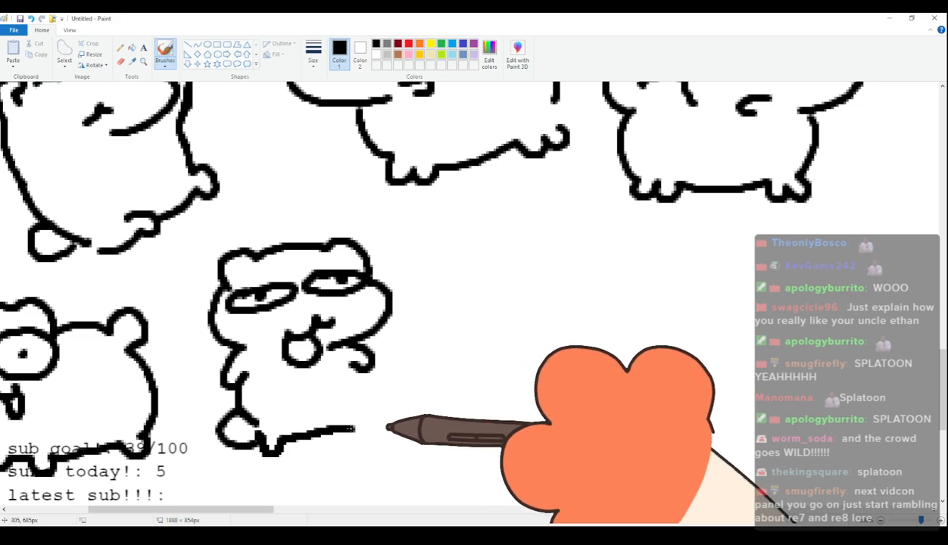
mouse_move(295, 434)
left_mouse_down()
mouse_move(318, 444)
mouse_move(371, 432)
left_mouse_up()
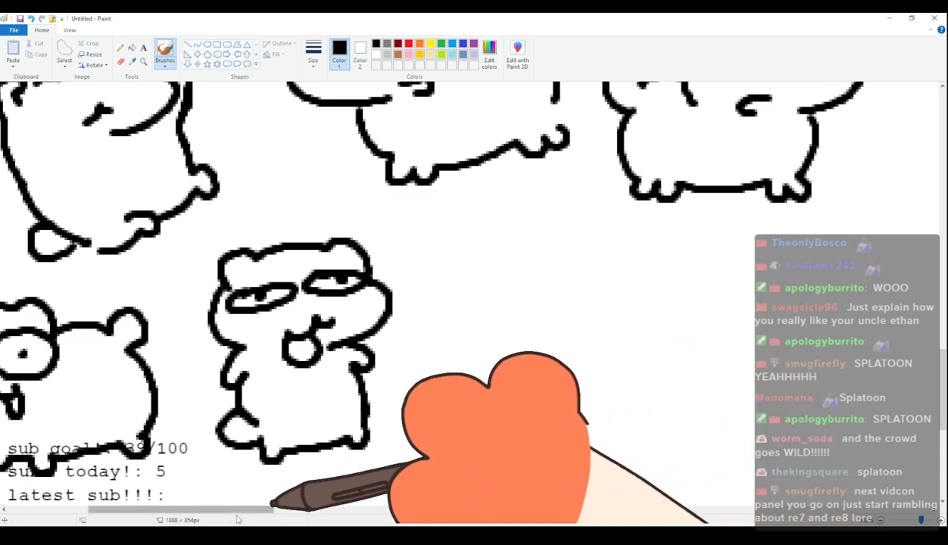
mouse_move(236, 514)
left_mouse_down()
mouse_move(213, 514)
mouse_move(311, 520)
mouse_move(273, 525)
mouse_move(310, 513)
left_mouse_up()
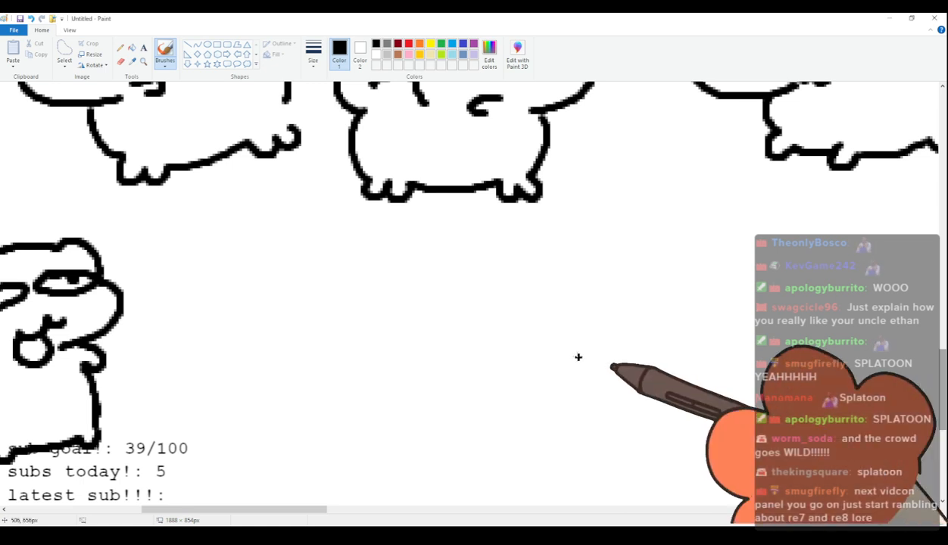
left_click_drag(221, 434, 233, 328)
mouse_move(217, 451)
left_mouse_down()
mouse_move(244, 312)
mouse_move(232, 277)
mouse_move(286, 327)
mouse_move(247, 327)
left_mouse_up()
mouse_move(364, 260)
left_mouse_down()
mouse_move(443, 303)
mouse_move(400, 236)
mouse_move(458, 278)
mouse_move(447, 437)
left_mouse_up()
left_click_drag(432, 296, 457, 421)
left_click_drag(327, 263, 334, 418)
mouse_move(232, 453)
left_mouse_down()
mouse_move(330, 416)
mouse_move(432, 439)
left_mouse_up()
left_click_drag(311, 342, 317, 339)
mouse_move(326, 372)
left_mouse_down()
mouse_move(326, 416)
mouse_move(359, 413)
mouse_move(318, 419)
mouse_move(359, 412)
left_mouse_up()
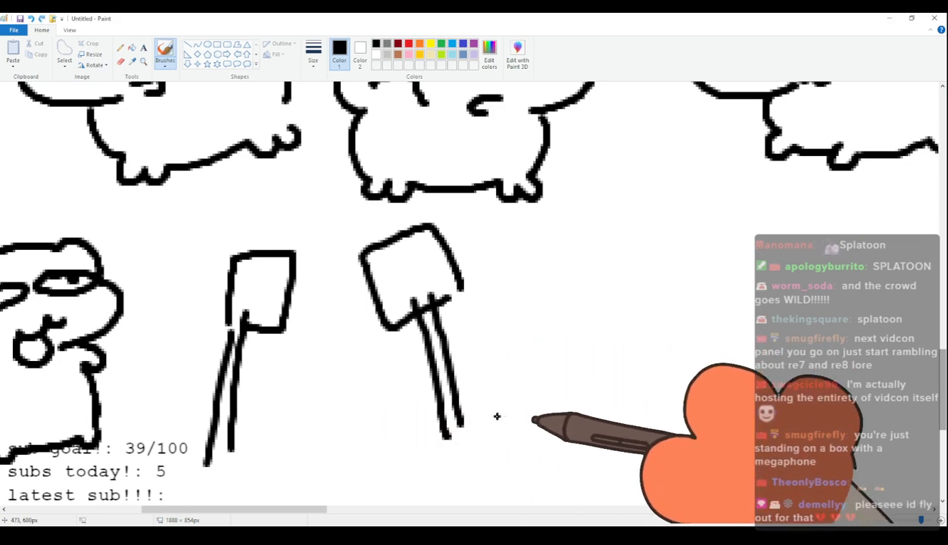
key("ctrl+z")
key("ctrl+z")
key("ctrl+z")
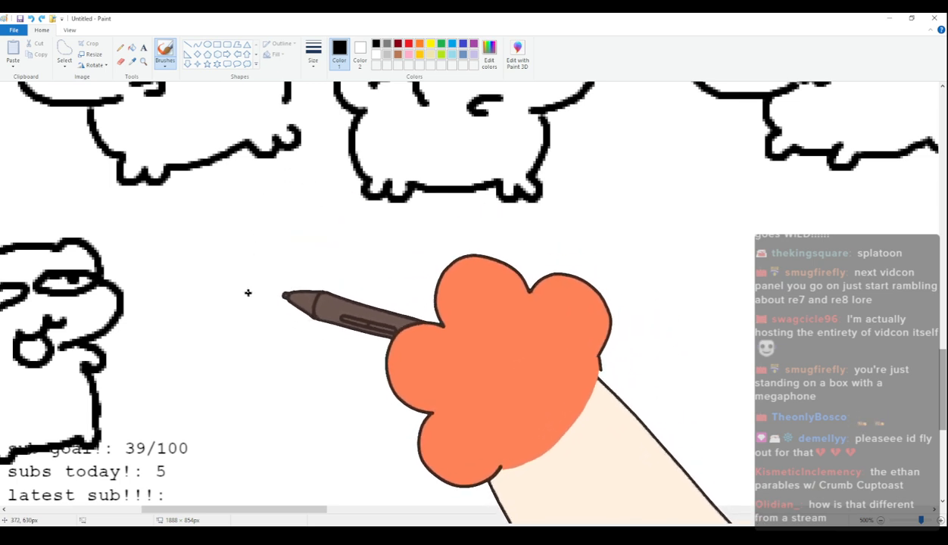
Draw the ninety-second cat's head with rounded ears, dot eyes and a small frowning mouth, adding light gray tears under both eyes.
left_click_drag(355, 284, 386, 277)
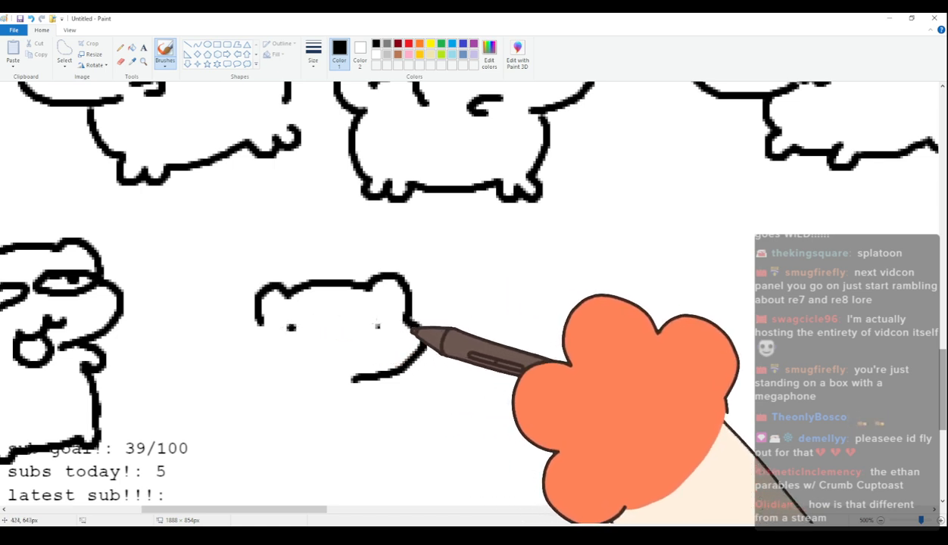
left_click(377, 324)
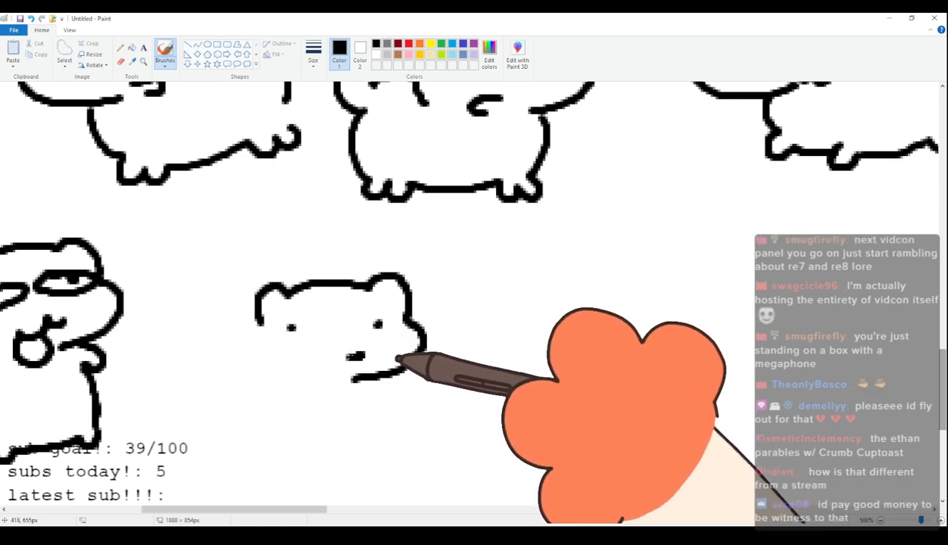
left_click(31, 18)
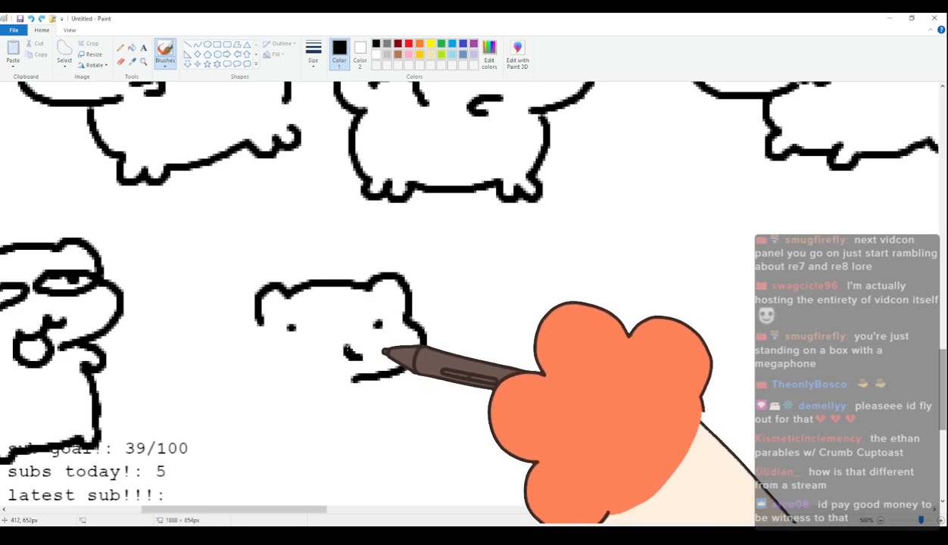
left_click(387, 55)
mouse_move(286, 340)
left_mouse_down()
mouse_move(289, 349)
mouse_move(294, 341)
left_mouse_up()
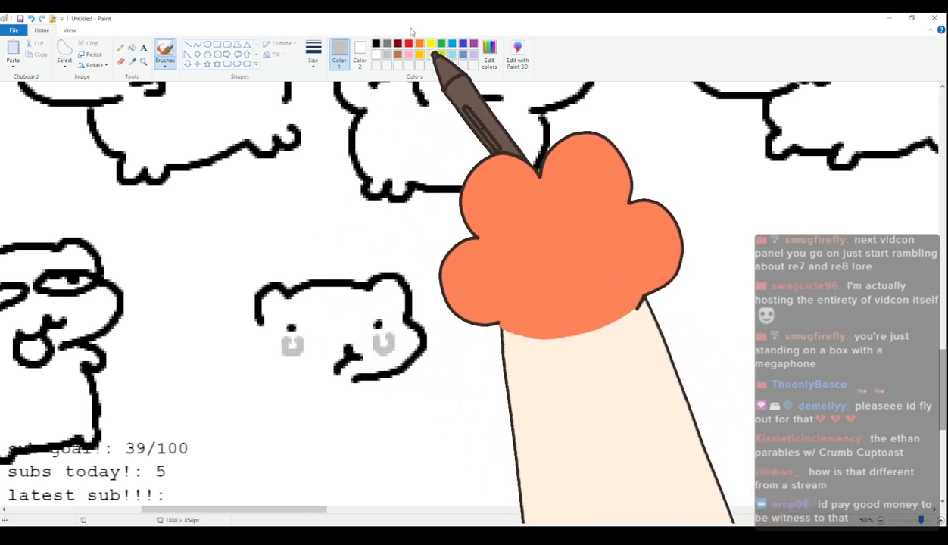
Complete the ninety-second cat in black with the remaining cheek line, a plump four-legged body and a round tail.
left_click(376, 43)
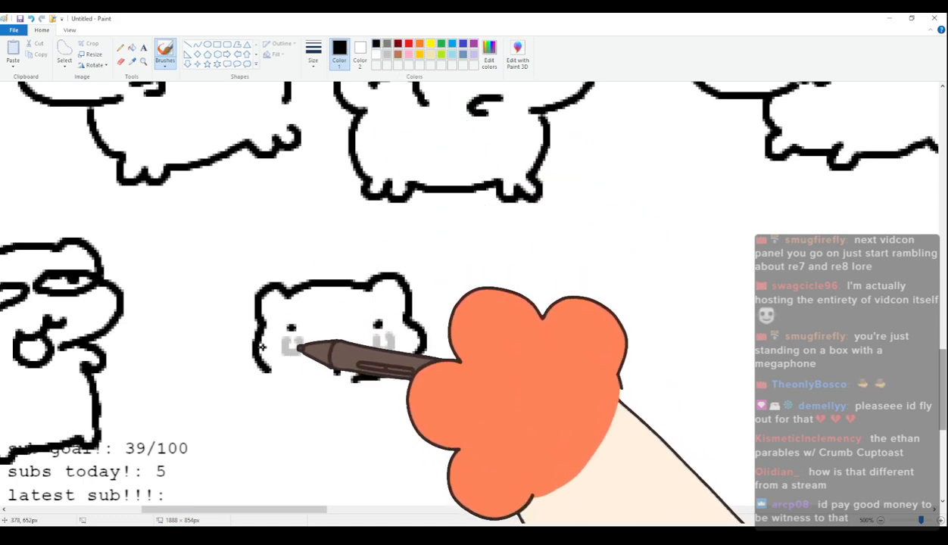
mouse_move(262, 334)
left_mouse_down()
mouse_move(199, 359)
mouse_move(190, 352)
mouse_move(198, 363)
mouse_move(163, 353)
mouse_move(185, 383)
mouse_move(194, 375)
mouse_move(206, 425)
mouse_move(231, 439)
mouse_move(211, 449)
mouse_move(221, 435)
mouse_move(289, 448)
mouse_move(319, 441)
mouse_move(328, 452)
mouse_move(339, 436)
mouse_move(354, 446)
mouse_move(352, 429)
mouse_move(369, 405)
left_mouse_up()
key("ctrl+z")
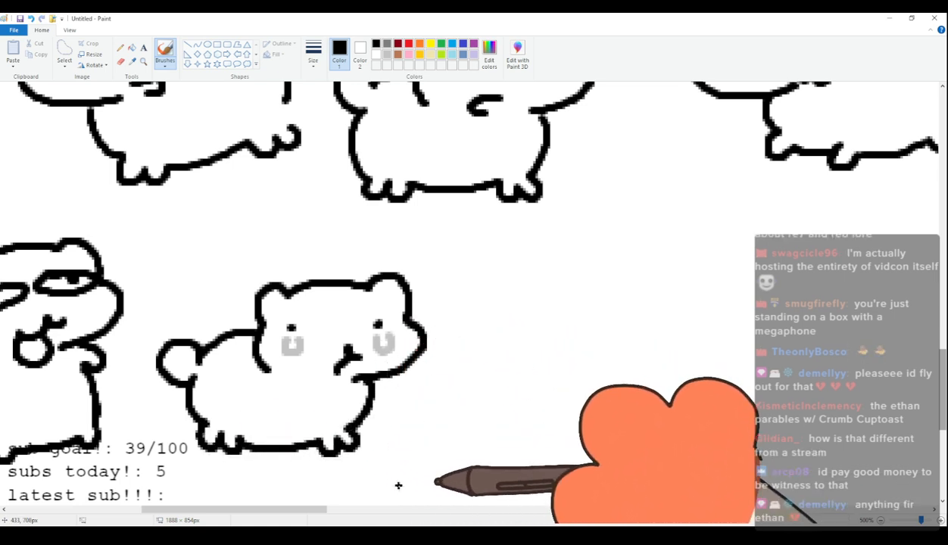
scroll(457, 363, "up", 2)
scroll(445, 330, "down", 3)
scroll(442, 277, "up", 3)
scroll(438, 278, "down", 6)
scroll(437, 278, "up", 5)
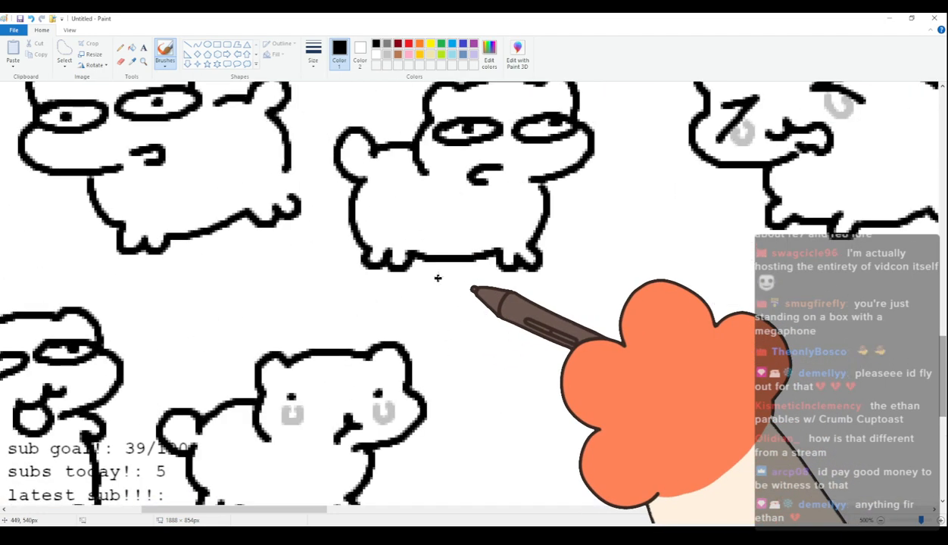
scroll(397, 317, "down", 3)
scroll(396, 316, "up", 3)
scroll(395, 315, "down", 1)
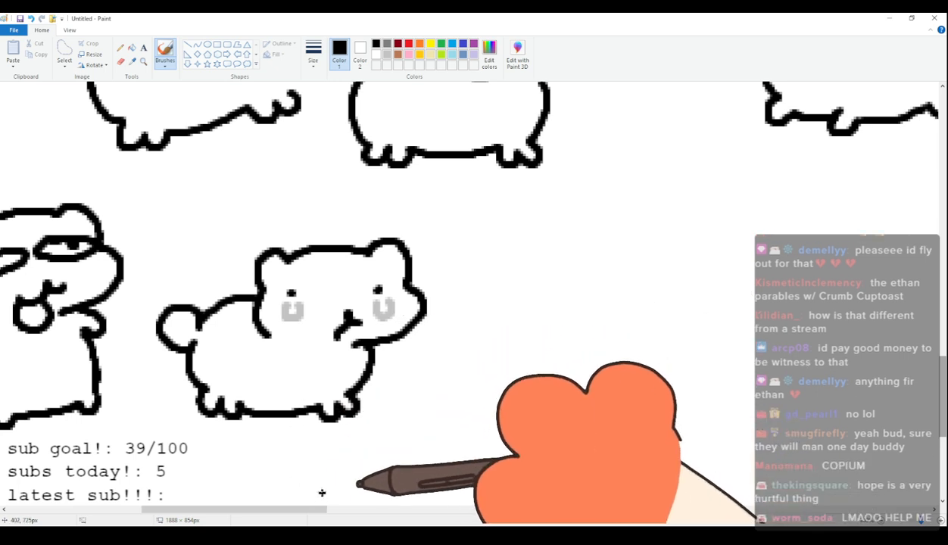
Draw the ninety-third cat's head with rounded ears, large round eyes with dot pupils, and slanted eyebrows above the head.
left_click_drag(312, 510, 370, 510)
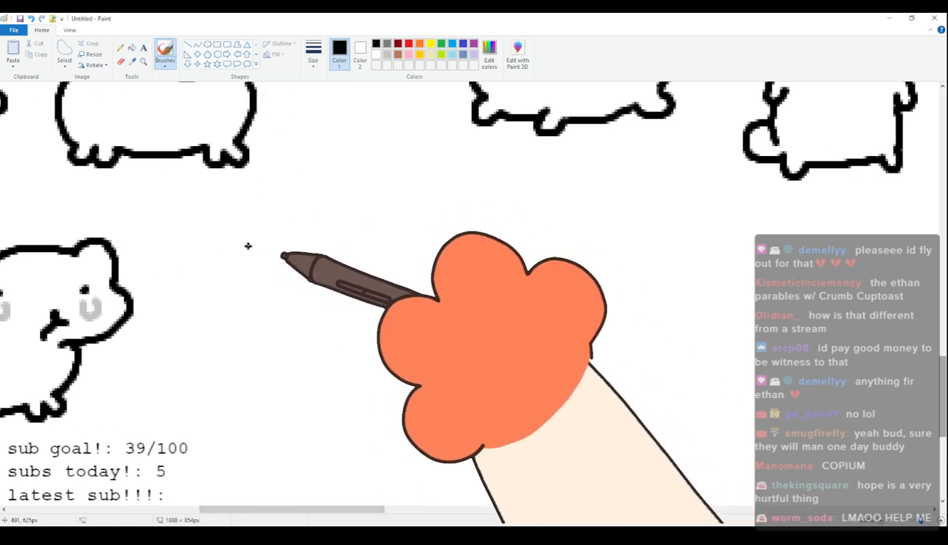
mouse_move(221, 262)
left_mouse_down()
mouse_move(225, 234)
mouse_move(250, 225)
mouse_move(372, 225)
left_mouse_up()
key("ctrl+z")
mouse_move(204, 262)
left_mouse_down()
mouse_move(217, 226)
mouse_move(339, 224)
mouse_move(357, 255)
mouse_move(207, 258)
mouse_move(183, 308)
mouse_move(271, 337)
mouse_move(207, 260)
mouse_move(198, 308)
mouse_move(277, 323)
left_mouse_up()
key("ctrl+z")
mouse_move(234, 241)
left_mouse_down()
mouse_move(277, 263)
mouse_move(237, 237)
left_mouse_up()
mouse_move(322, 235)
left_mouse_down()
mouse_move(291, 260)
mouse_move(322, 298)
mouse_move(354, 263)
left_mouse_up()
left_click(326, 269)
left_click_drag(247, 196, 266, 226)
left_click_drag(331, 203, 307, 231)
Complete the ninety-third cat with a small open mouth, a plump four-legged body and a raised round tail.
mouse_move(285, 308)
left_mouse_down()
mouse_move(315, 328)
mouse_move(294, 336)
mouse_move(312, 341)
mouse_move(259, 336)
mouse_move(285, 377)
left_mouse_up()
key("ctrl+z")
mouse_move(265, 333)
left_mouse_down()
mouse_move(286, 390)
mouse_move(303, 405)
mouse_move(329, 393)
mouse_move(391, 399)
mouse_move(417, 388)
left_mouse_up()
mouse_move(364, 272)
left_mouse_down()
mouse_move(432, 270)
mouse_move(403, 267)
mouse_move(445, 244)
mouse_move(434, 287)
mouse_move(450, 350)
left_mouse_up()
key("ctrl+z")
mouse_move(424, 390)
left_mouse_down()
mouse_move(442, 400)
mouse_move(438, 385)
left_mouse_up()
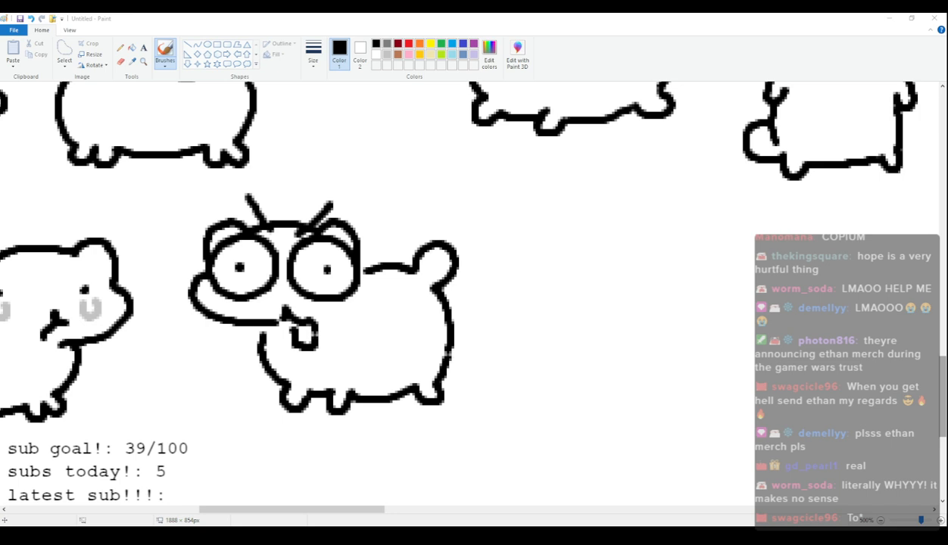
Outline the top of the ninety-fourth cat's head with rounded ears and add two curved paw shapes over its face.
left_click_drag(371, 506, 441, 506)
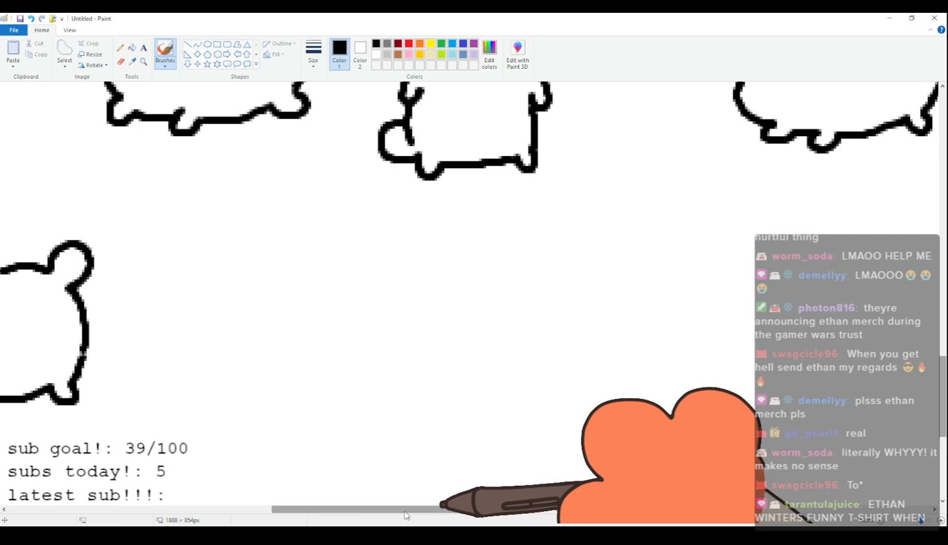
mouse_move(199, 242)
left_mouse_down()
mouse_move(192, 211)
mouse_move(335, 182)
mouse_move(348, 207)
left_mouse_up()
mouse_move(250, 266)
left_mouse_down()
mouse_move(260, 244)
mouse_move(286, 266)
mouse_move(276, 286)
left_mouse_up()
mouse_move(327, 249)
left_mouse_down()
mouse_move(335, 222)
mouse_move(357, 259)
mouse_move(341, 262)
mouse_move(364, 209)
mouse_move(365, 251)
mouse_move(329, 249)
mouse_move(349, 245)
mouse_move(362, 269)
left_mouse_up()
key("ctrl+z")
mouse_move(350, 209)
left_mouse_down()
mouse_move(389, 239)
mouse_move(376, 265)
left_mouse_up()
key("ctrl+z")
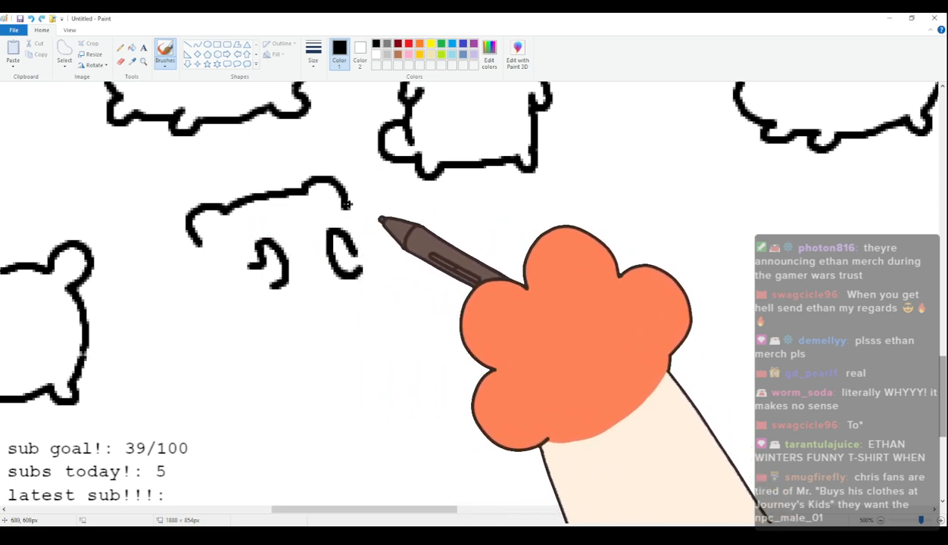
Complete the ninety-fourth cat with puffed cheeks, an upright body, flat feet and a round tail.
left_click_drag(347, 206, 367, 262)
left_click_drag(198, 244, 227, 294)
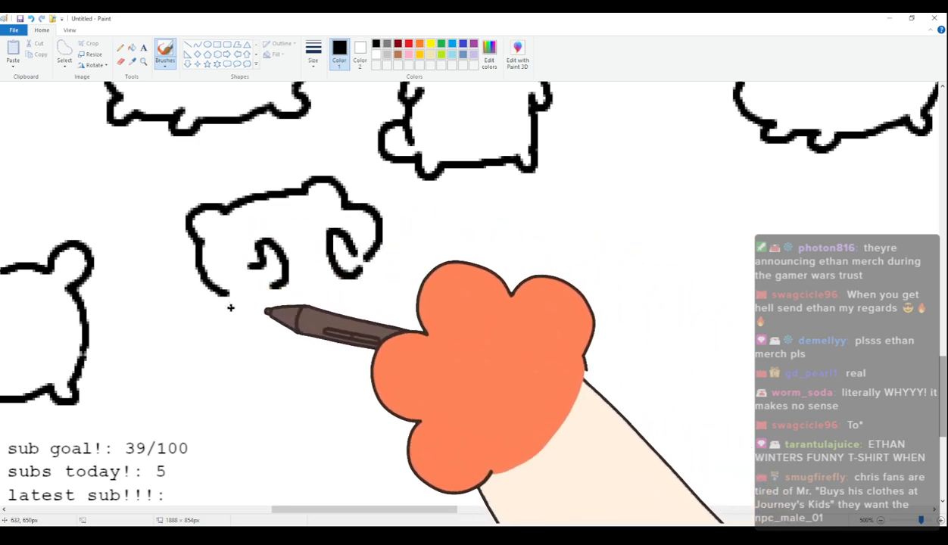
left_click_drag(367, 264, 376, 344)
mouse_move(225, 297)
left_mouse_down()
mouse_move(219, 348)
mouse_move(192, 339)
mouse_move(228, 382)
mouse_move(372, 386)
left_mouse_up()
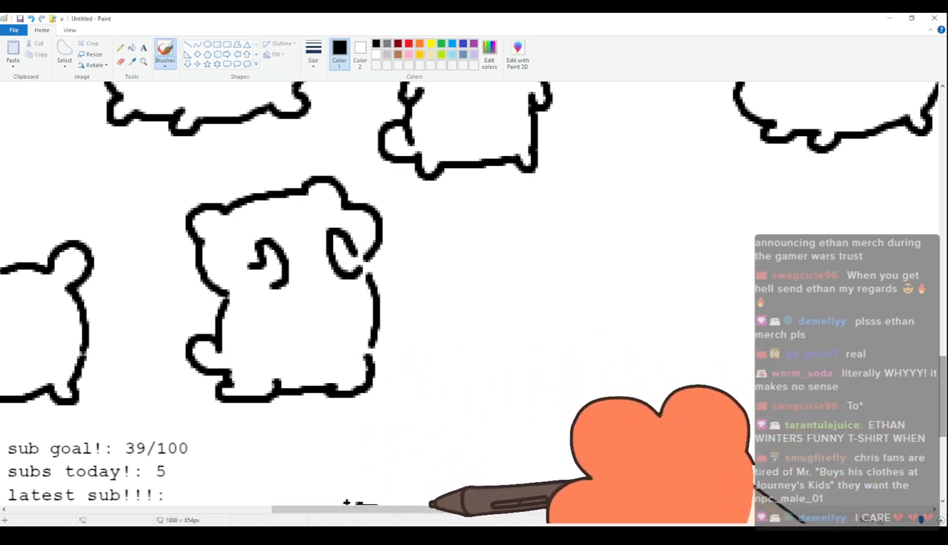
Draw the ninety-fifth cat's head with rounded ears, a puffed cheek and wide oval eyes with dot pupils.
left_click_drag(383, 510, 424, 508)
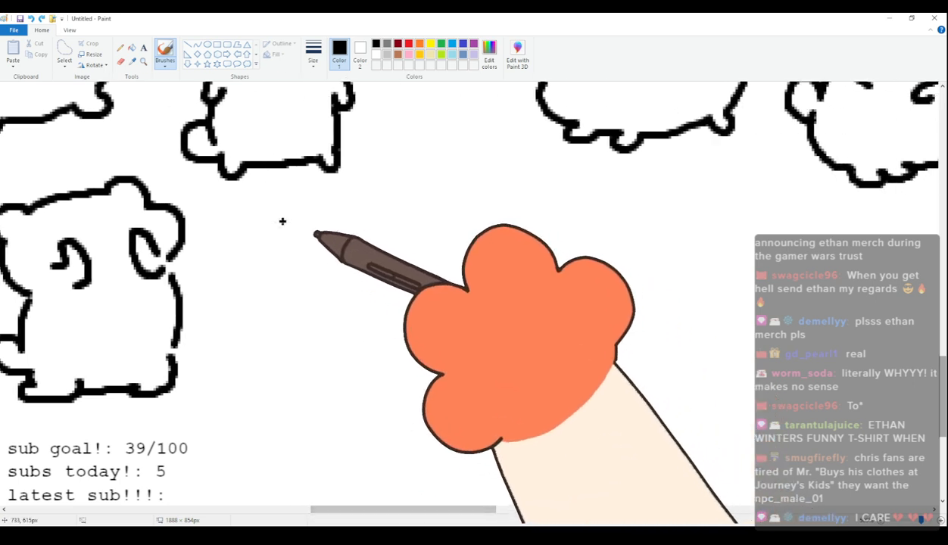
mouse_move(272, 268)
left_mouse_down()
mouse_move(289, 236)
mouse_move(304, 245)
mouse_move(374, 239)
mouse_move(386, 229)
mouse_move(408, 235)
mouse_move(415, 271)
left_mouse_up()
mouse_move(269, 265)
left_mouse_down()
mouse_move(253, 306)
mouse_move(293, 343)
mouse_move(340, 343)
left_mouse_up()
mouse_move(299, 268)
left_mouse_down()
mouse_move(333, 302)
mouse_move(318, 268)
mouse_move(372, 310)
mouse_move(385, 267)
mouse_move(365, 270)
left_mouse_up()
left_click(392, 292)
Complete the ninety-fifth cat with a small hooked mouth, a plump four-legged body and a raised round tail.
mouse_move(355, 308)
left_mouse_down()
mouse_move(353, 331)
mouse_move(375, 337)
mouse_move(350, 393)
left_mouse_up()
key("ctrl+z")
mouse_move(324, 348)
left_mouse_down()
mouse_move(352, 384)
mouse_move(344, 395)
mouse_move(390, 396)
mouse_move(392, 405)
mouse_move(510, 386)
left_mouse_up()
mouse_move(426, 271)
left_mouse_down()
mouse_move(484, 279)
mouse_move(522, 269)
mouse_move(493, 300)
mouse_move(502, 375)
left_mouse_up()
left_click_drag(512, 296, 526, 305)
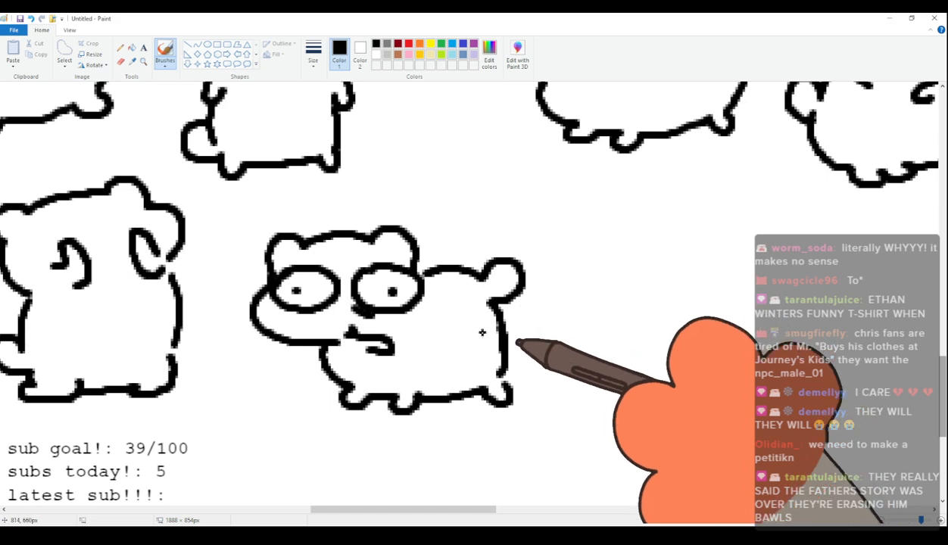
scroll(482, 333, "up", 3)
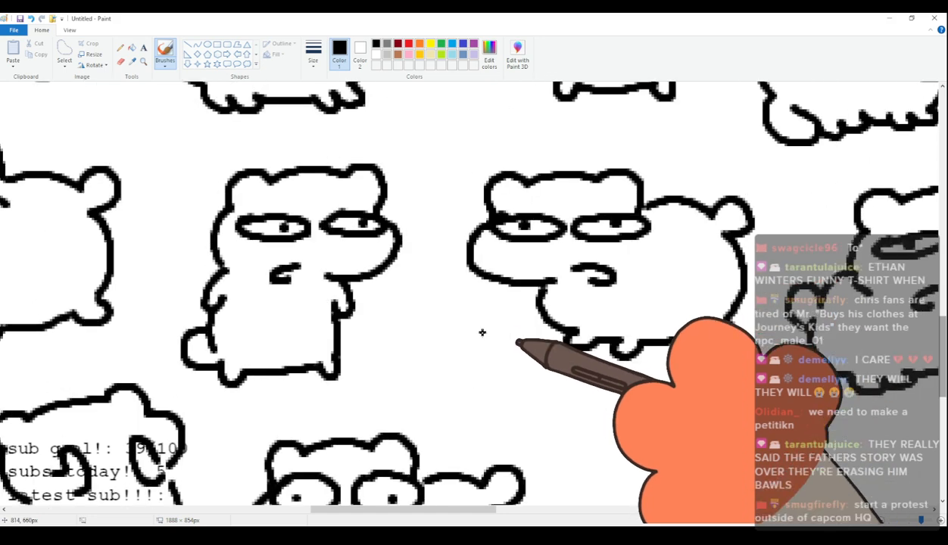
scroll(482, 332, "down", 3)
scroll(362, 309, "up", 2)
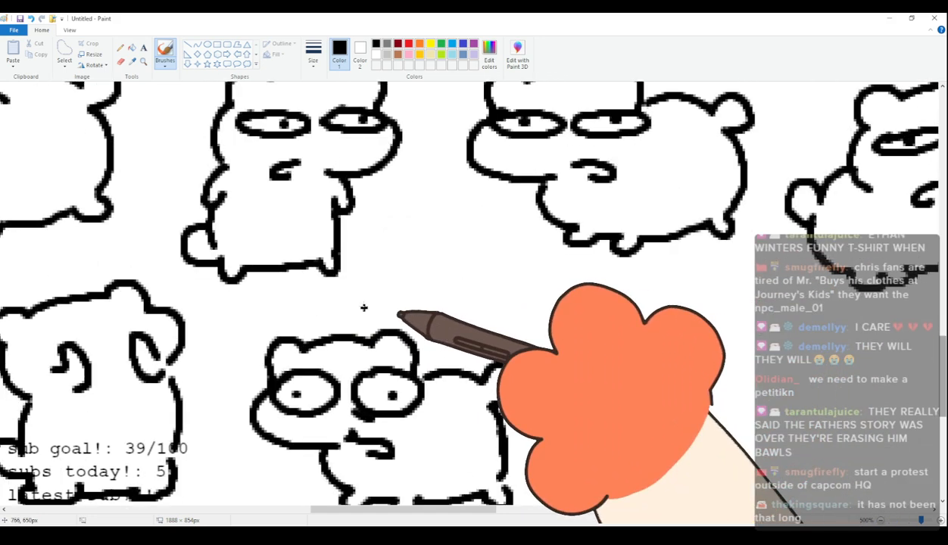
scroll(368, 338, "down", 2)
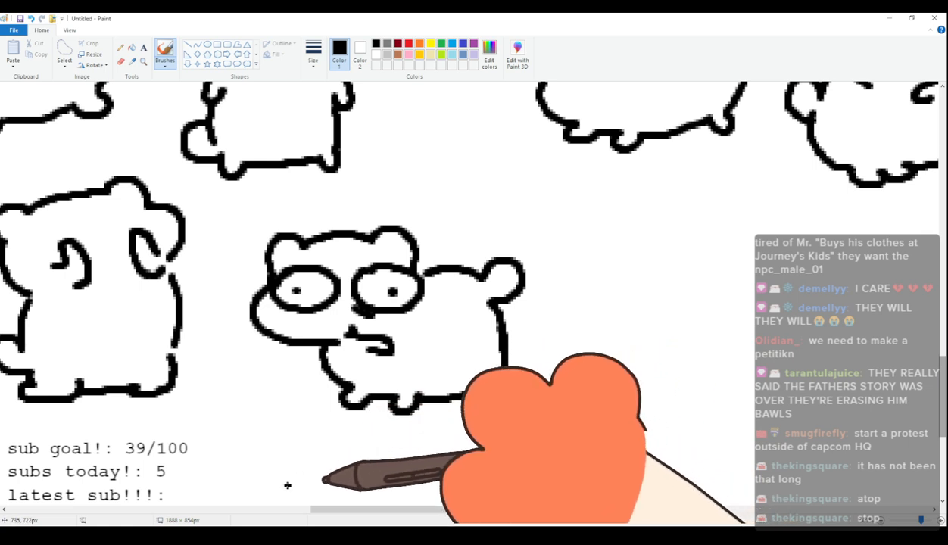
Draw the ninety-sixth cat's head with rounded ears, angry slanted eyes with small pupils and a jagged frowning mouth.
left_click_drag(356, 513, 444, 496)
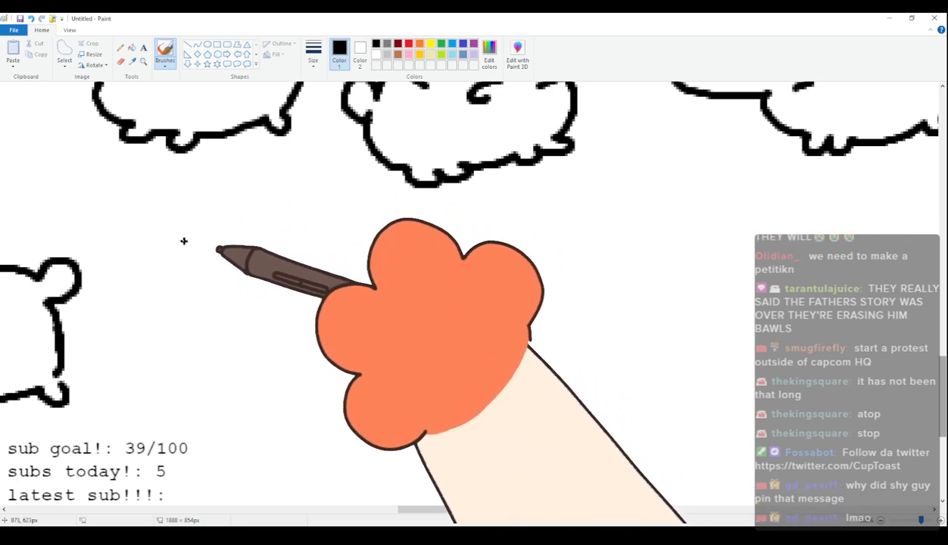
mouse_move(187, 260)
left_mouse_down()
mouse_move(189, 229)
mouse_move(218, 237)
left_mouse_up()
mouse_move(188, 270)
left_mouse_down()
mouse_move(211, 233)
mouse_move(304, 217)
mouse_move(345, 267)
mouse_move(337, 301)
mouse_move(288, 322)
left_mouse_up()
mouse_move(201, 268)
left_mouse_down()
mouse_move(260, 286)
mouse_move(311, 244)
left_mouse_up()
key("ctrl+z")
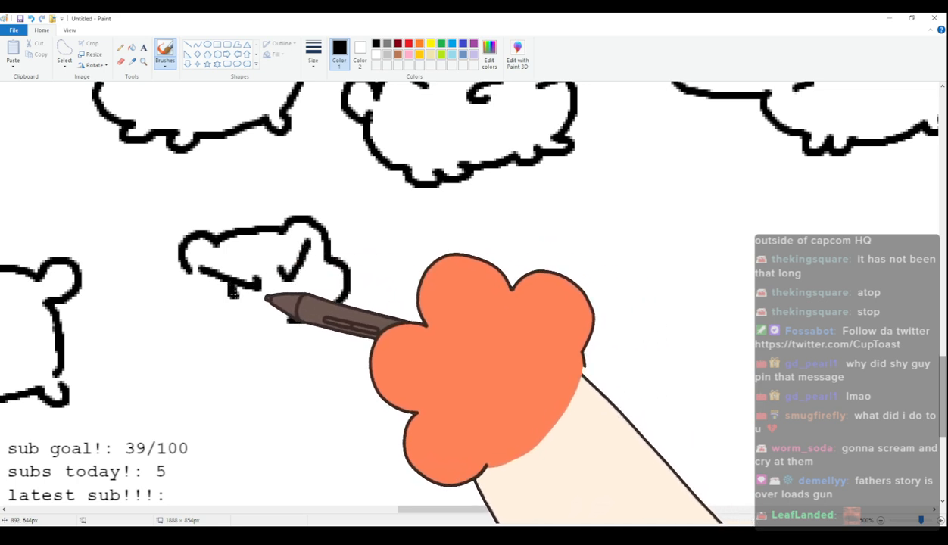
left_click_drag(236, 283, 237, 291)
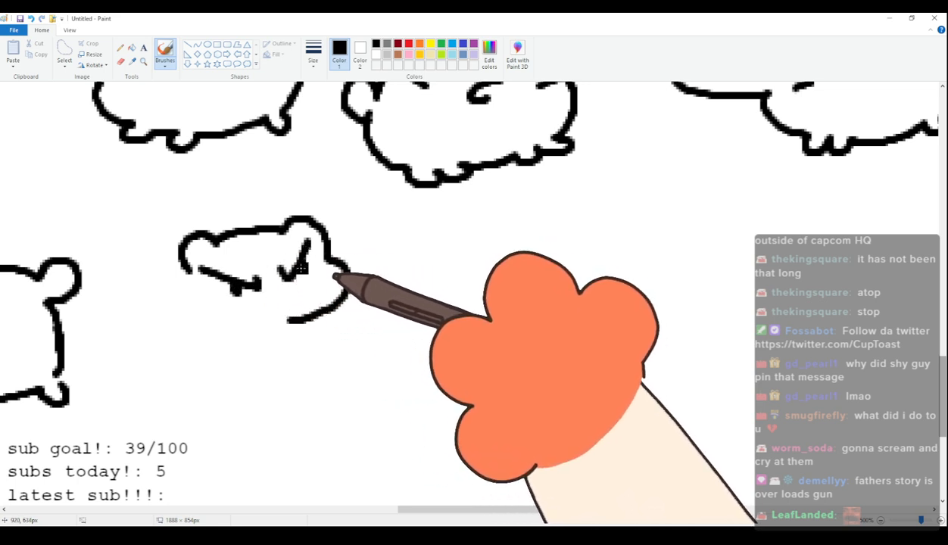
left_click_drag(296, 299, 253, 334)
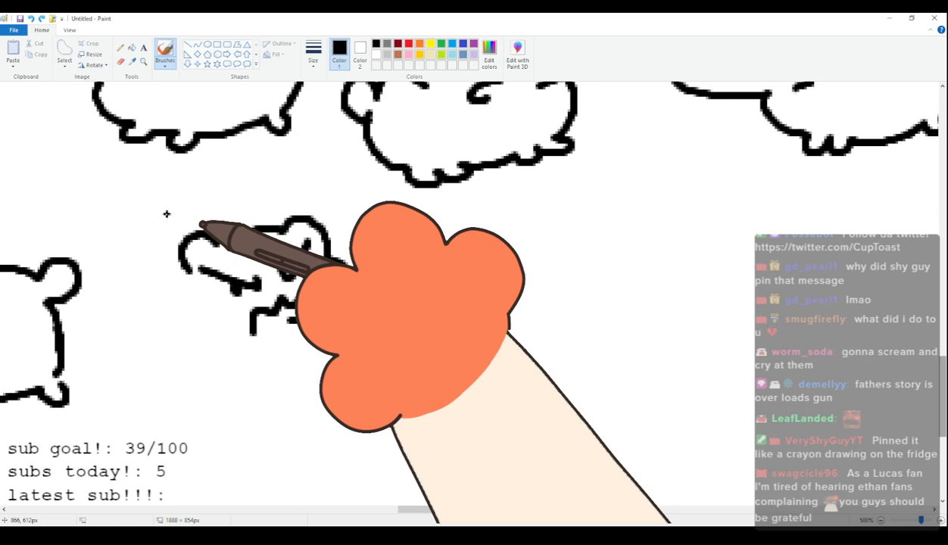
Complete the ninety-sixth cat with a puffed cheek, a slumped body with a shaggy jagged side, and a small round tail.
left_click_drag(187, 276, 218, 371)
key("ctrl+z")
mouse_move(205, 335)
left_mouse_down()
mouse_move(209, 368)
mouse_move(231, 370)
left_mouse_up()
mouse_move(325, 317)
left_mouse_down()
mouse_move(350, 333)
mouse_move(335, 341)
mouse_move(348, 352)
left_mouse_up()
mouse_move(229, 374)
left_mouse_down()
mouse_move(301, 416)
mouse_move(348, 419)
mouse_move(381, 402)
mouse_move(357, 354)
left_mouse_up()
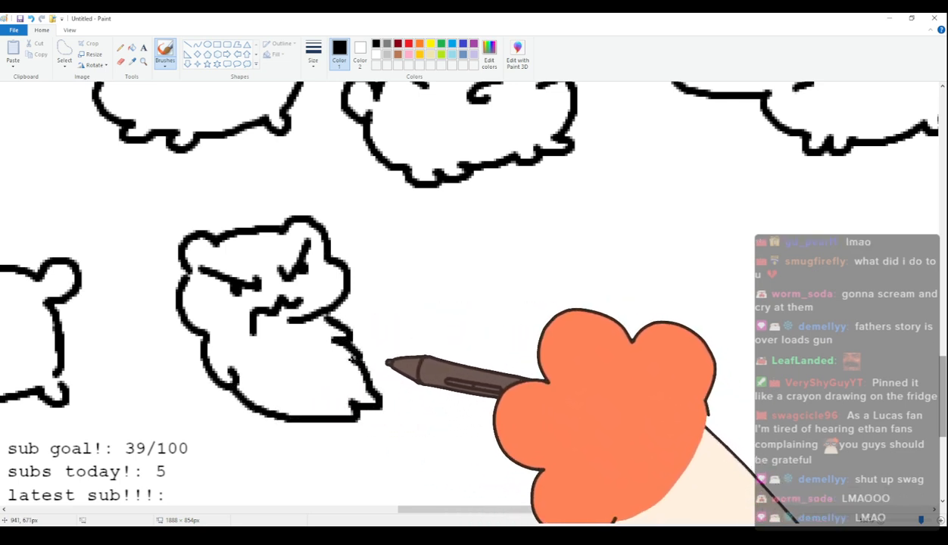
left_click_drag(224, 388, 249, 407)
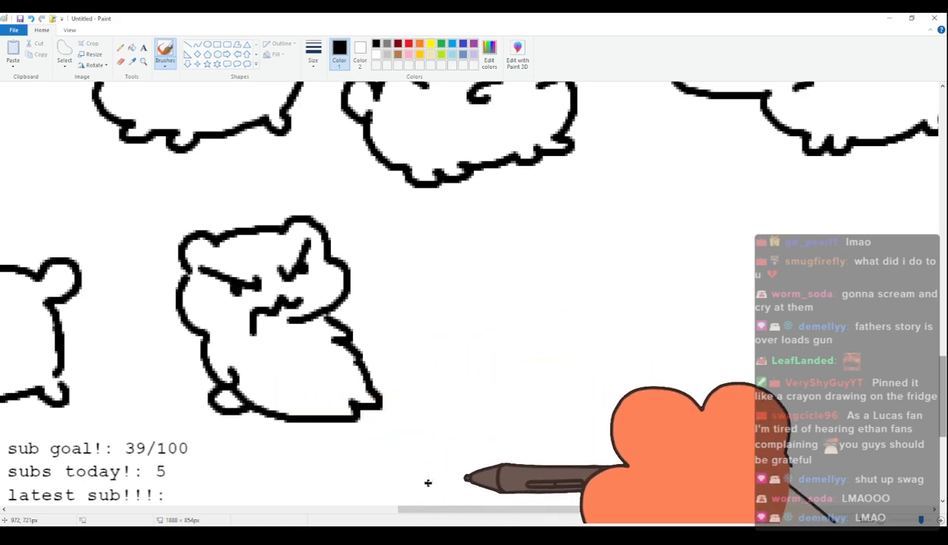
Draw the ninety-seventh cat's head with pointed-round ears, a puffed cheek and large round eyes with off-center dot pupils.
left_click_drag(429, 511, 485, 496)
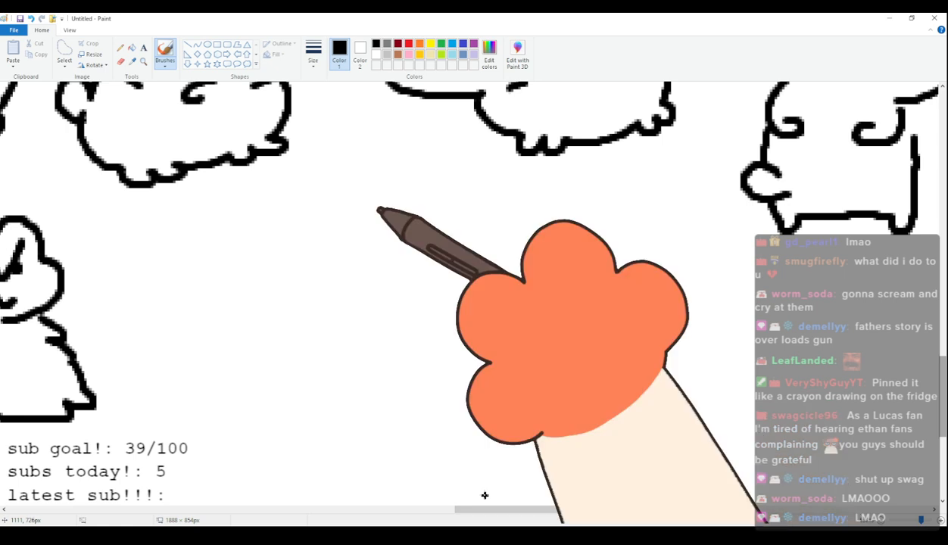
mouse_move(254, 240)
left_mouse_down()
mouse_move(277, 228)
mouse_move(326, 236)
mouse_move(228, 230)
mouse_move(326, 215)
mouse_move(352, 220)
mouse_move(364, 248)
left_mouse_up()
key("ctrl+z")
mouse_move(219, 283)
left_mouse_down()
mouse_move(223, 324)
mouse_move(292, 325)
left_mouse_up()
key("ctrl+z")
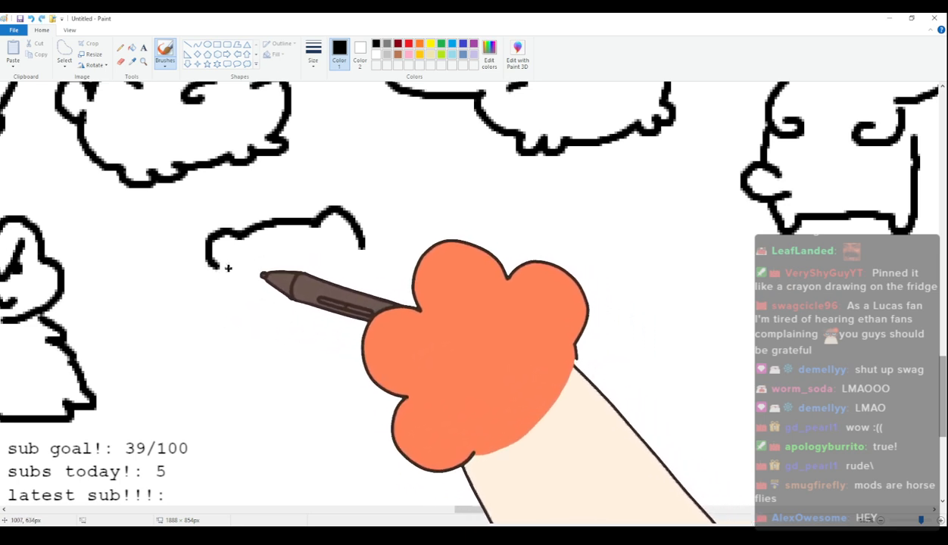
left_click_drag(206, 293, 297, 324)
mouse_move(238, 248)
left_mouse_down()
mouse_move(283, 284)
mouse_move(259, 245)
mouse_move(244, 267)
left_mouse_up()
left_click_drag(332, 285, 359, 241)
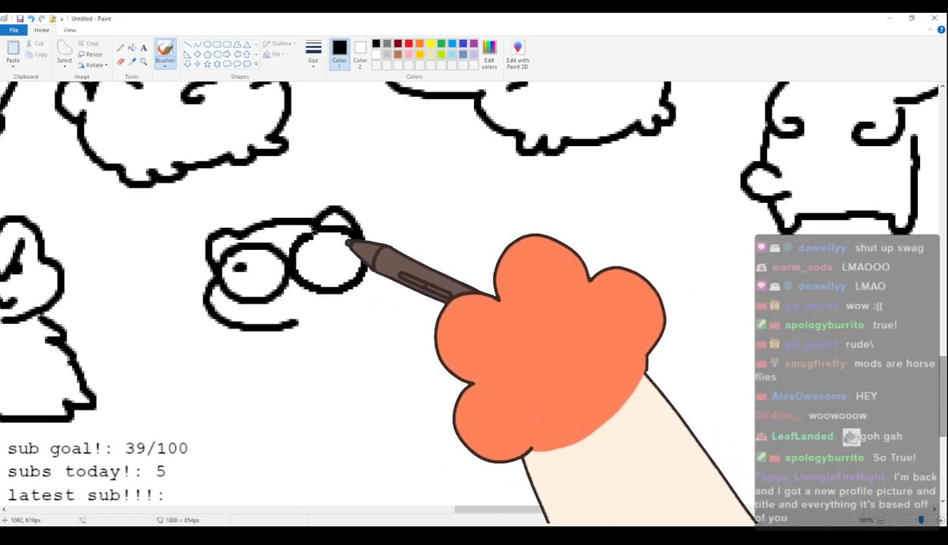
left_click(326, 253)
Add short light gray shading strokes along the lower and outer edges of the ninety-seventh cat's eyes.
left_click(387, 55)
left_click_drag(256, 294, 269, 289)
mouse_move(328, 278)
left_mouse_down()
mouse_move(332, 287)
mouse_move(348, 279)
left_mouse_up()
left_click_drag(353, 246, 357, 249)
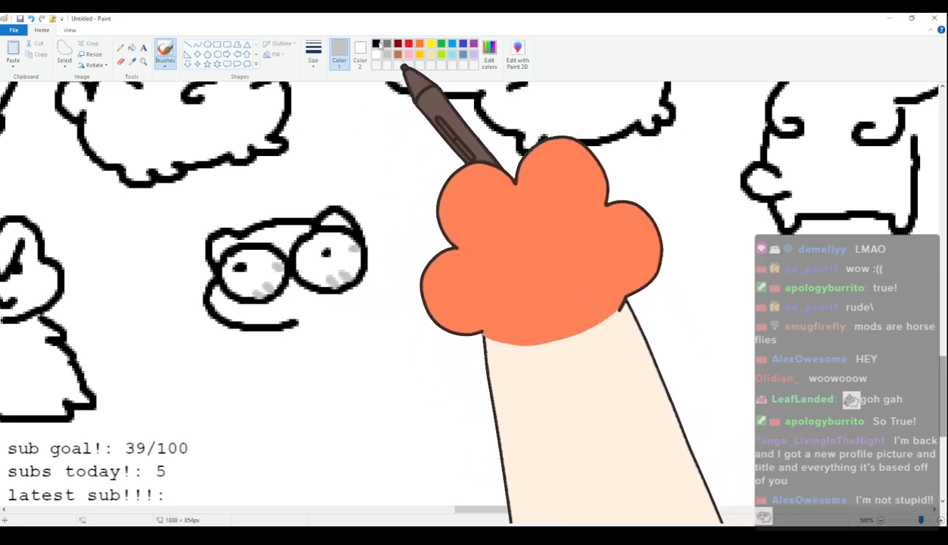
Complete the ninety-seventh cat in black with a hooked mouth, small arms, a hunched seated body, feet and a round tail.
left_click(375, 43)
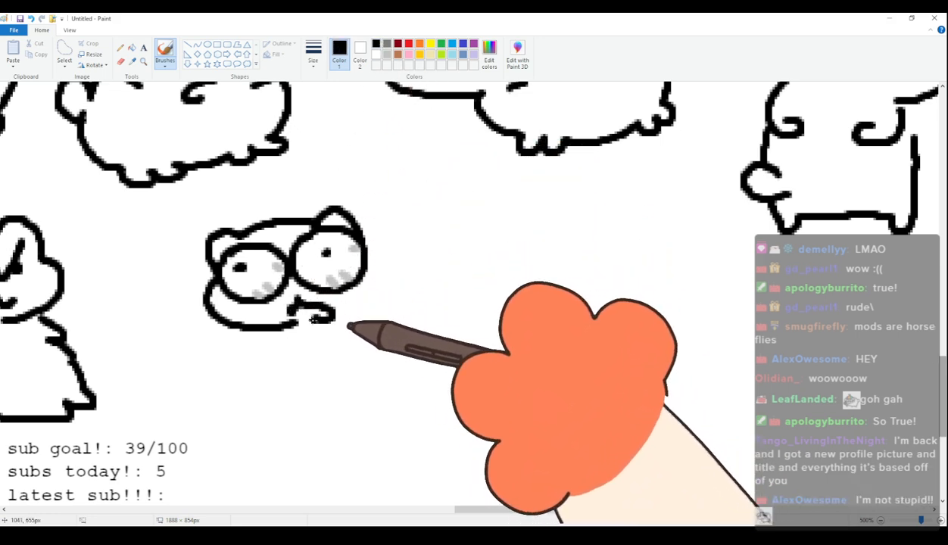
mouse_move(304, 311)
left_mouse_down()
mouse_move(310, 338)
mouse_move(287, 345)
left_mouse_up()
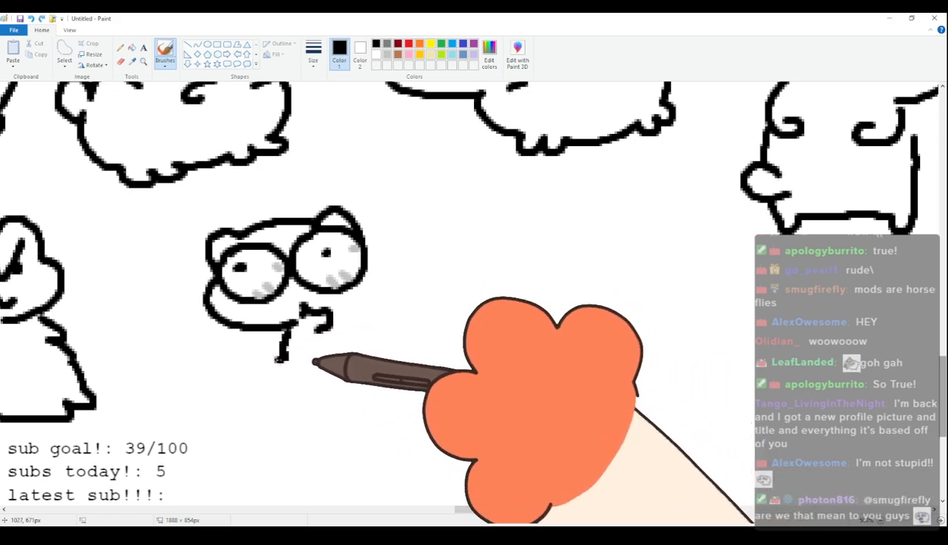
left_click_drag(283, 358, 303, 373)
left_click_drag(351, 350, 366, 378)
mouse_move(364, 241)
left_mouse_down()
mouse_move(398, 265)
mouse_move(433, 341)
left_mouse_up()
mouse_move(295, 388)
left_mouse_down()
mouse_move(314, 419)
mouse_move(382, 409)
mouse_move(452, 415)
mouse_move(438, 385)
left_mouse_up()
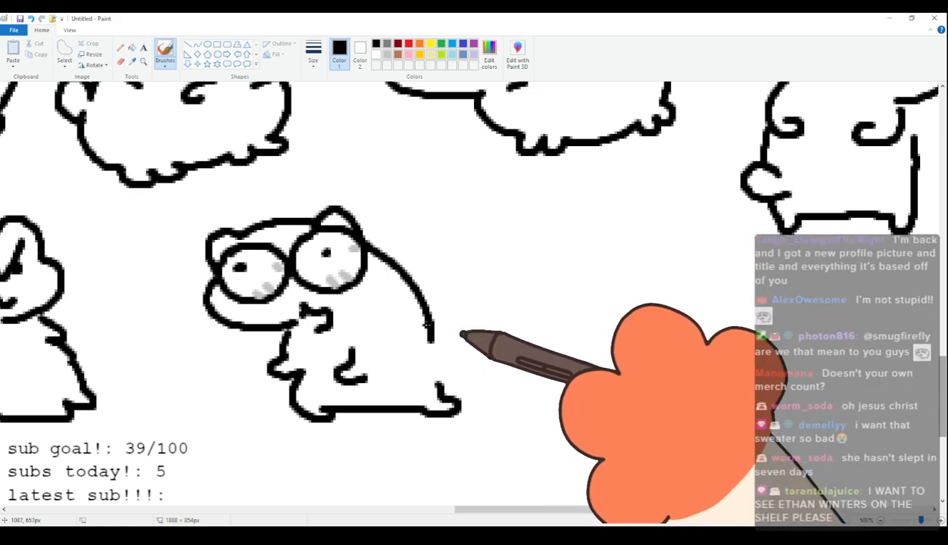
left_click_drag(433, 343, 454, 380)
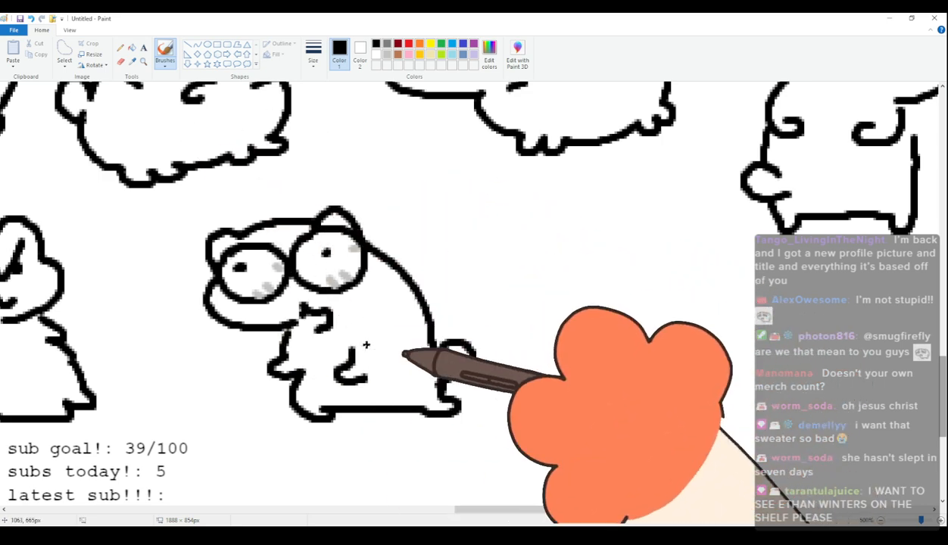
Move the ninety-seventh cat closer to the ninety-sixth cat and return to the brush.
mouse_move(521, 510)
left_mouse_down()
mouse_move(603, 512)
mouse_move(411, 496)
mouse_move(584, 496)
mouse_move(521, 491)
left_mouse_up()
left_click(65, 52)
mouse_move(232, 203)
left_mouse_down()
mouse_move(180, 230)
mouse_move(175, 279)
mouse_move(188, 323)
mouse_move(224, 363)
mouse_move(247, 416)
mouse_move(402, 438)
mouse_move(503, 395)
mouse_move(466, 292)
mouse_move(392, 217)
mouse_move(305, 190)
left_mouse_up()
left_click_drag(321, 225, 256, 221)
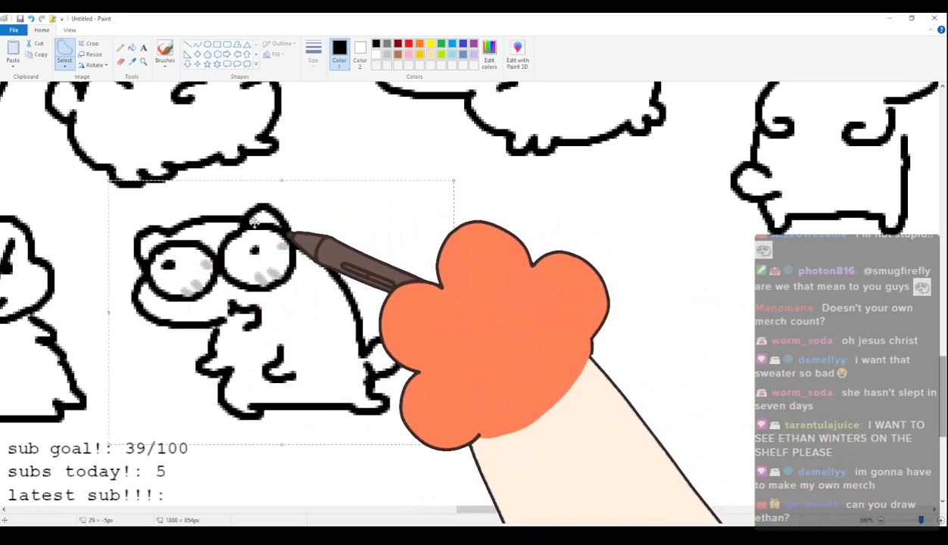
left_click(165, 53)
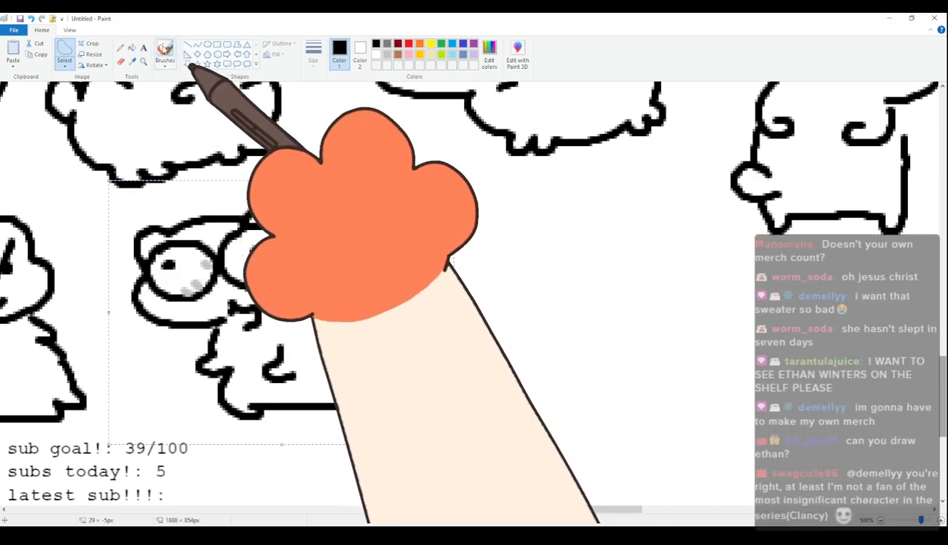
Draw the ninety-eighth cat's curved cheek, boxy eyes partly filled with black, and small oval brows above them.
left_click_drag(565, 516, 628, 518)
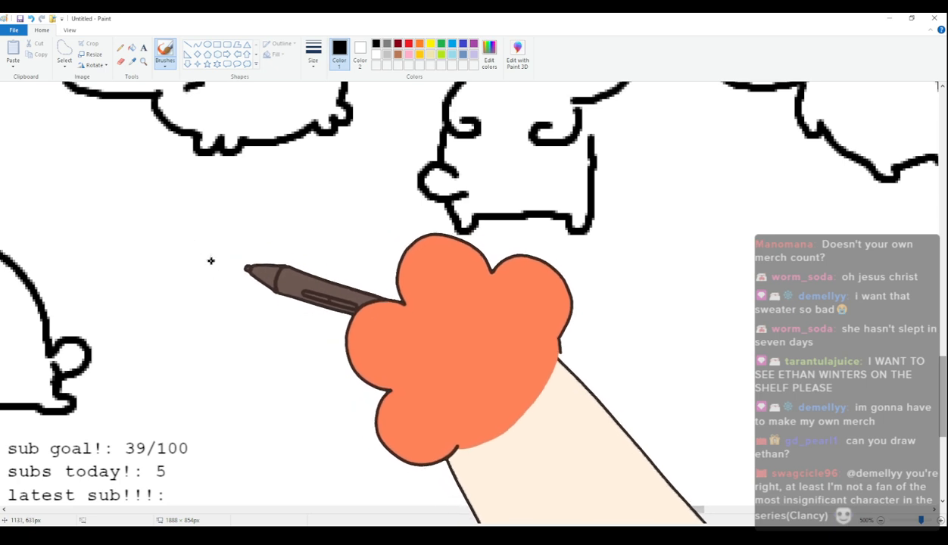
mouse_move(212, 260)
left_mouse_down()
mouse_move(196, 281)
mouse_move(288, 335)
left_mouse_up()
key("ctrl+z")
key("ctrl+z")
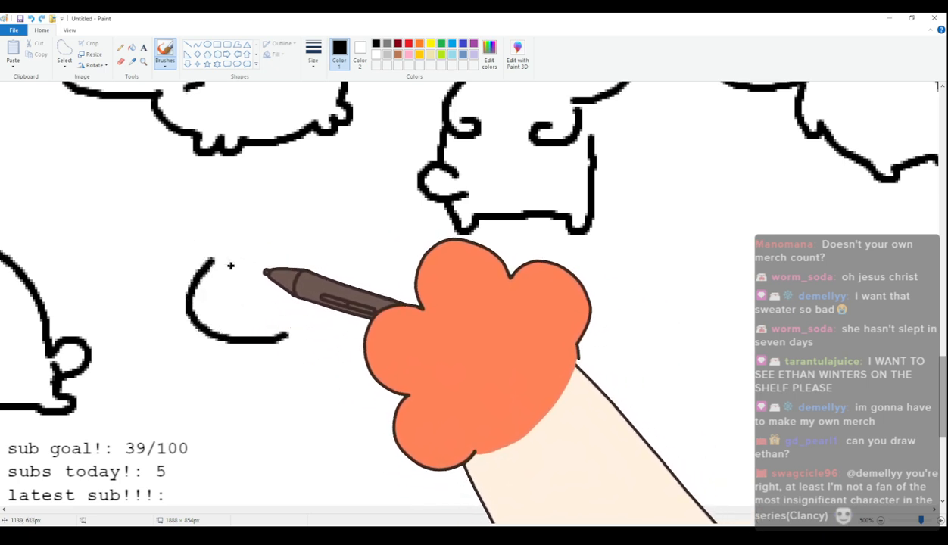
mouse_move(231, 260)
left_mouse_down()
mouse_move(214, 293)
mouse_move(252, 287)
mouse_move(266, 268)
mouse_move(234, 261)
mouse_move(287, 271)
mouse_move(264, 303)
mouse_move(311, 311)
left_mouse_up()
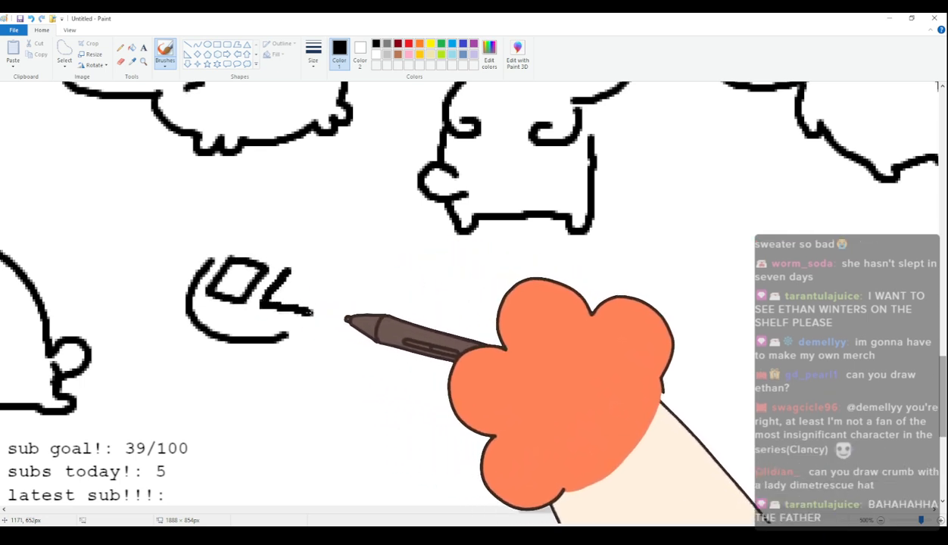
mouse_move(290, 269)
left_mouse_down()
mouse_move(341, 284)
mouse_move(312, 309)
left_mouse_up()
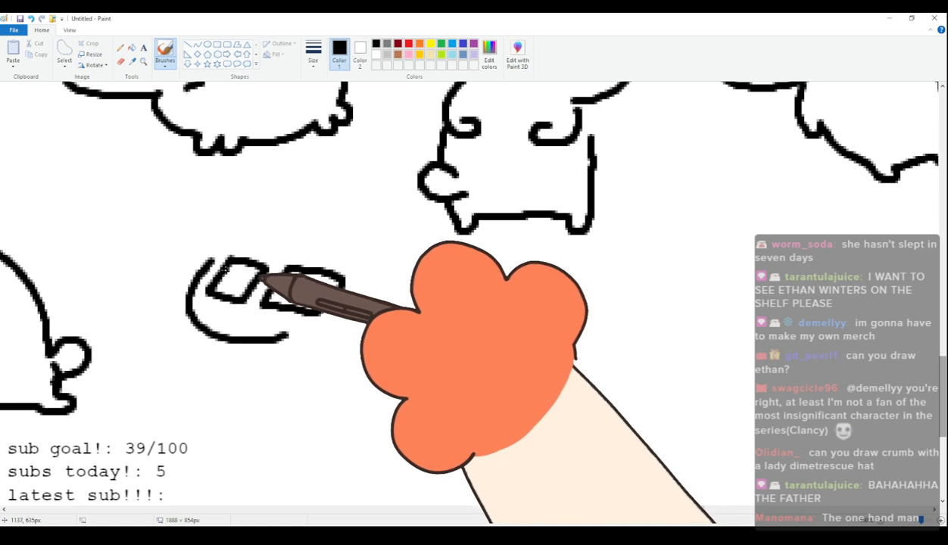
mouse_move(226, 281)
left_mouse_down()
mouse_move(251, 277)
mouse_move(336, 288)
left_mouse_up()
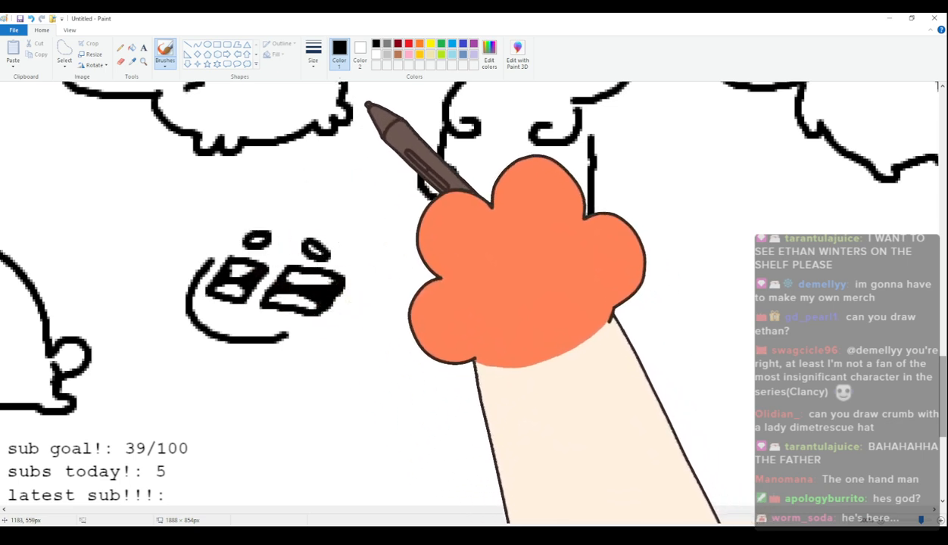
Trim the end of the ninety-eighth figure's cheek line with white and return to black.
left_click(376, 55)
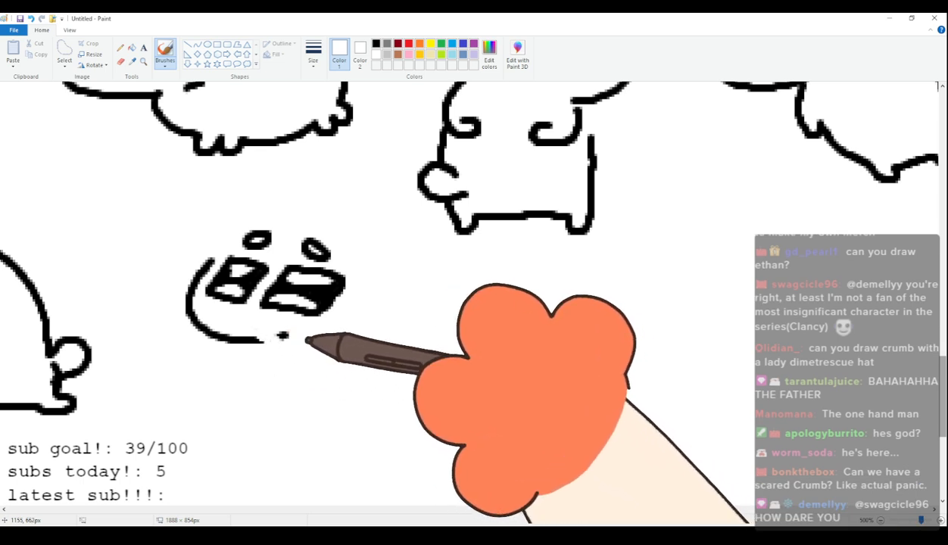
left_click_drag(271, 340, 284, 337)
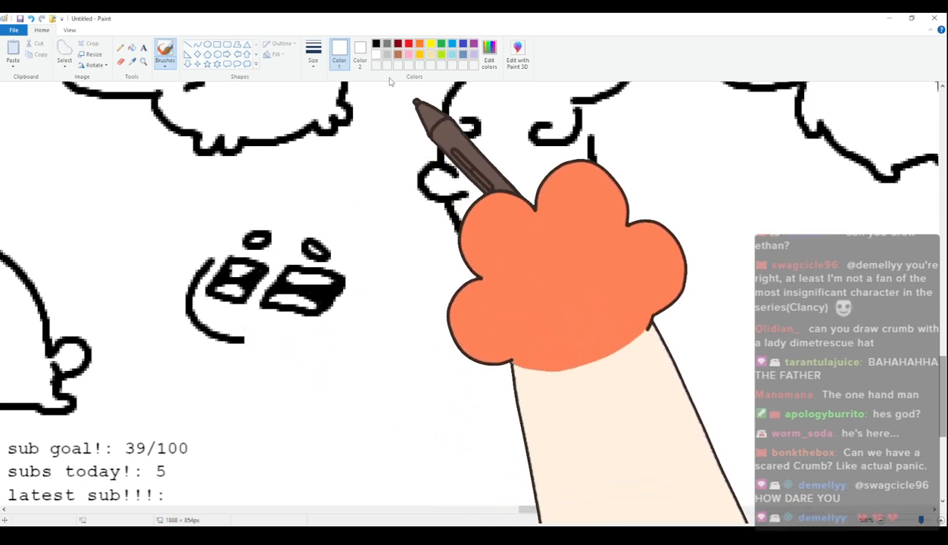
left_click(376, 44)
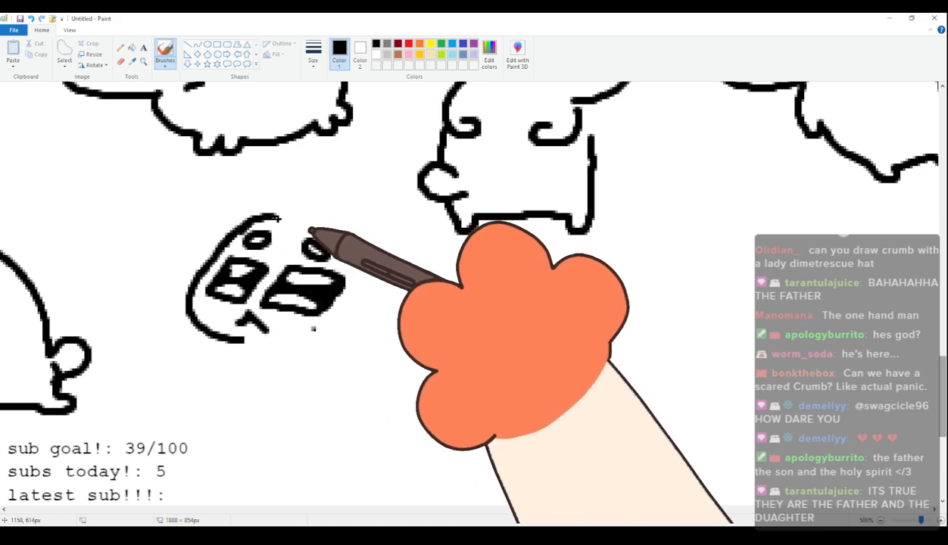
Draw the ninety-eighth figure's small frowning mouth, chin dot, forehead and face outline, ear, and wavy hair around the head.
mouse_move(259, 220)
left_mouse_down()
mouse_move(287, 219)
mouse_move(298, 206)
mouse_move(304, 223)
mouse_move(318, 208)
mouse_move(312, 221)
mouse_move(340, 227)
mouse_move(358, 294)
mouse_move(369, 300)
mouse_move(347, 332)
left_mouse_up()
mouse_move(270, 186)
left_mouse_down()
mouse_move(236, 220)
mouse_move(264, 194)
mouse_move(219, 234)
mouse_move(304, 184)
mouse_move(290, 182)
mouse_move(369, 206)
mouse_move(335, 197)
mouse_move(377, 217)
left_mouse_up()
key("ctrl+z")
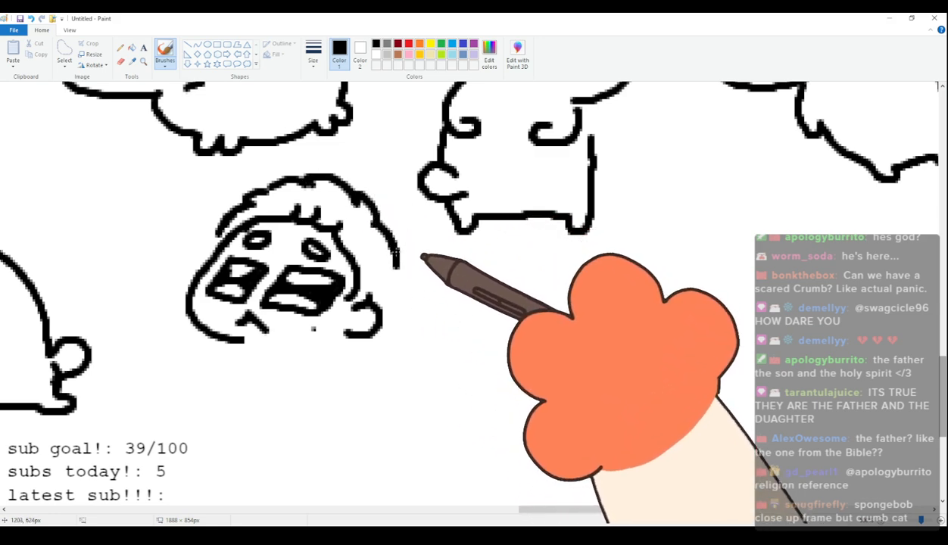
mouse_move(371, 217)
left_mouse_down()
mouse_move(404, 252)
mouse_move(390, 309)
left_mouse_up()
Draw the collar lines beneath the ninety-eighth figure's chin.
mouse_move(317, 345)
left_mouse_down()
mouse_move(243, 350)
mouse_move(348, 359)
left_mouse_up()
key("ctrl+z")
left_click_drag(274, 368, 348, 361)
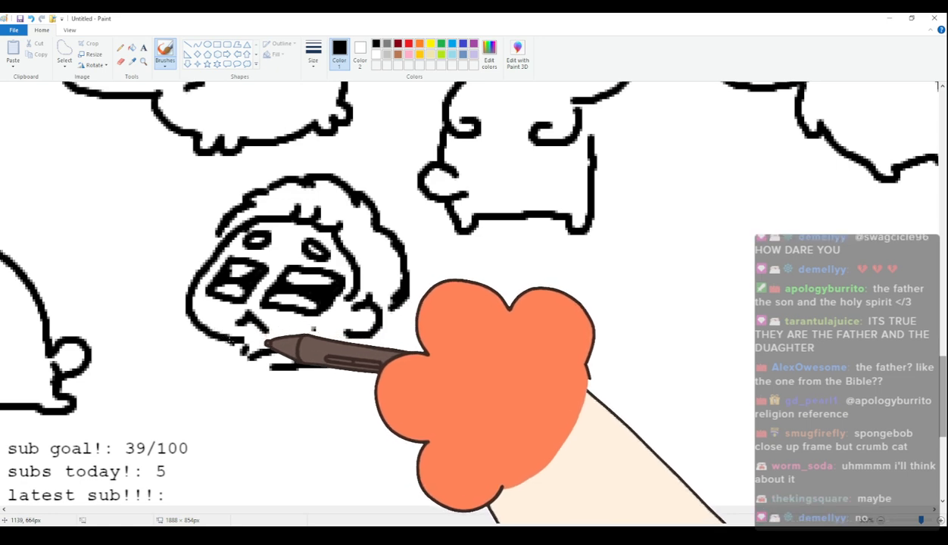
Draw short sloping arms ending in small curled hands on both sides of the ninety-eighth figure's body.
mouse_move(226, 343)
left_mouse_down()
mouse_move(234, 364)
mouse_move(199, 417)
left_mouse_up()
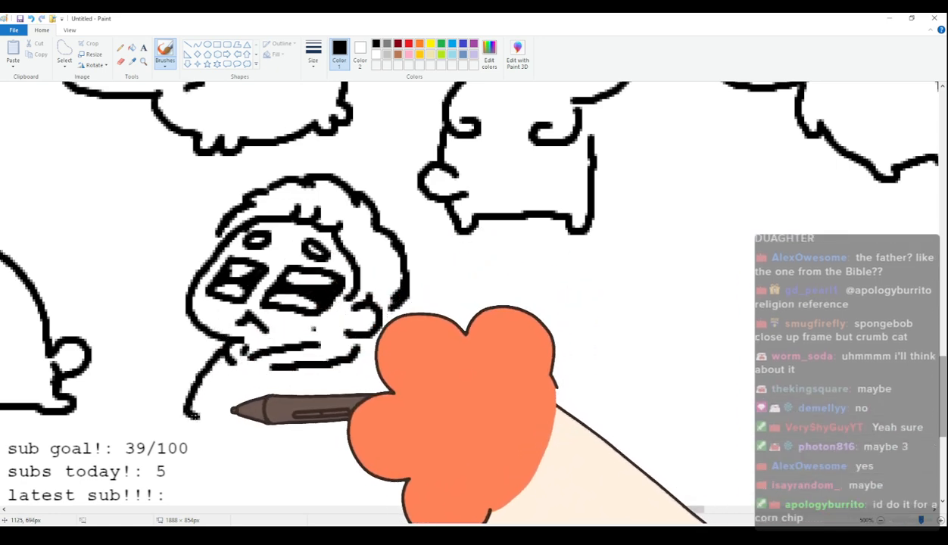
left_click_drag(357, 349, 350, 424)
key("ctrl+z")
key("ctrl+z")
left_click_drag(227, 348, 204, 387)
left_click_drag(310, 397, 326, 411)
left_click_drag(301, 367, 298, 394)
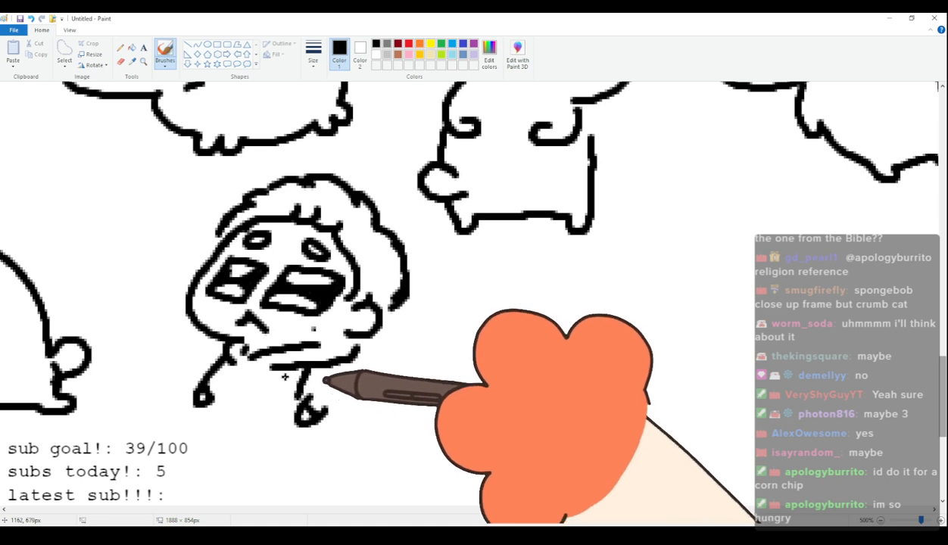
Complete the ninety-eighth figure's seated body with torso sides, a shirt hem, and outstretched legs with rounded feet.
left_click_drag(354, 360, 355, 424)
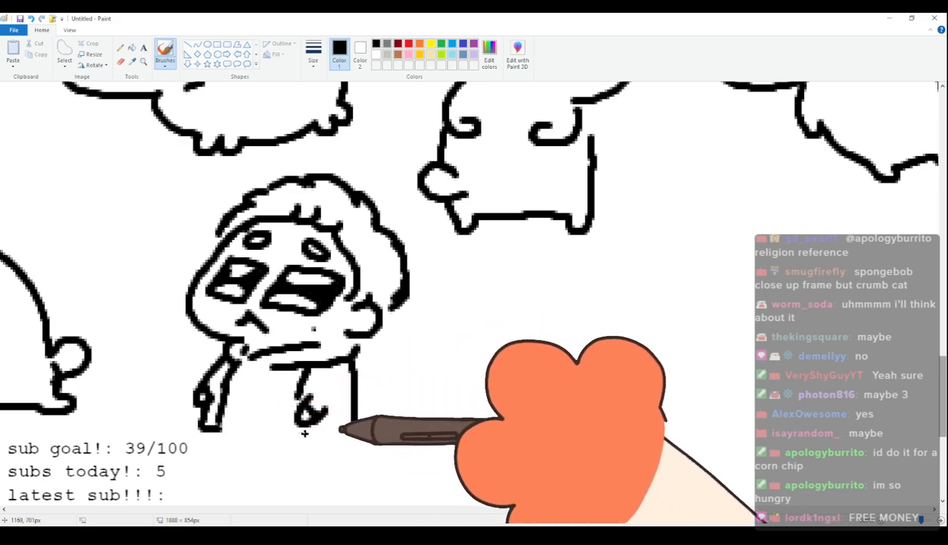
left_click_drag(302, 434, 354, 436)
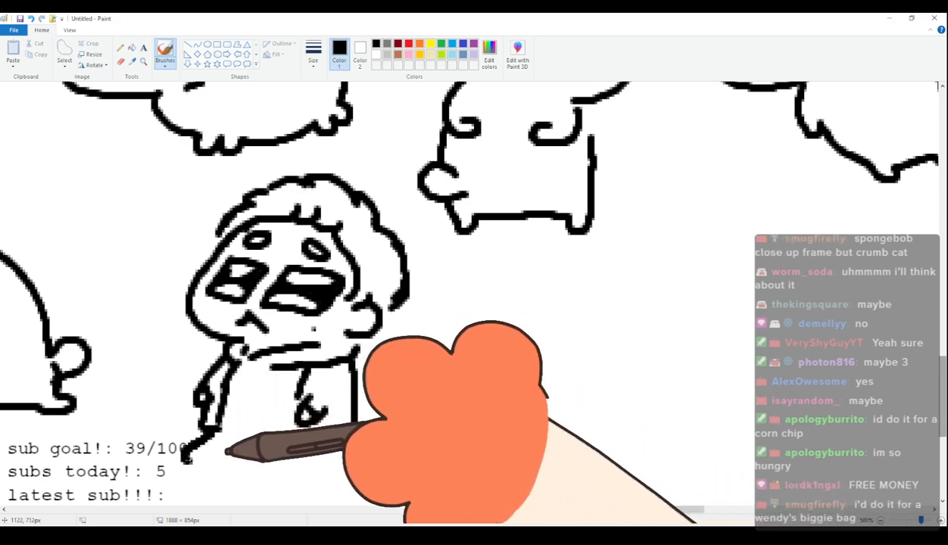
mouse_move(209, 433)
left_mouse_down()
mouse_move(188, 446)
mouse_move(212, 456)
mouse_move(228, 434)
mouse_move(186, 442)
mouse_move(208, 463)
mouse_move(278, 444)
mouse_move(249, 441)
mouse_move(257, 473)
mouse_move(331, 443)
left_mouse_up()
key("ctrl+z")
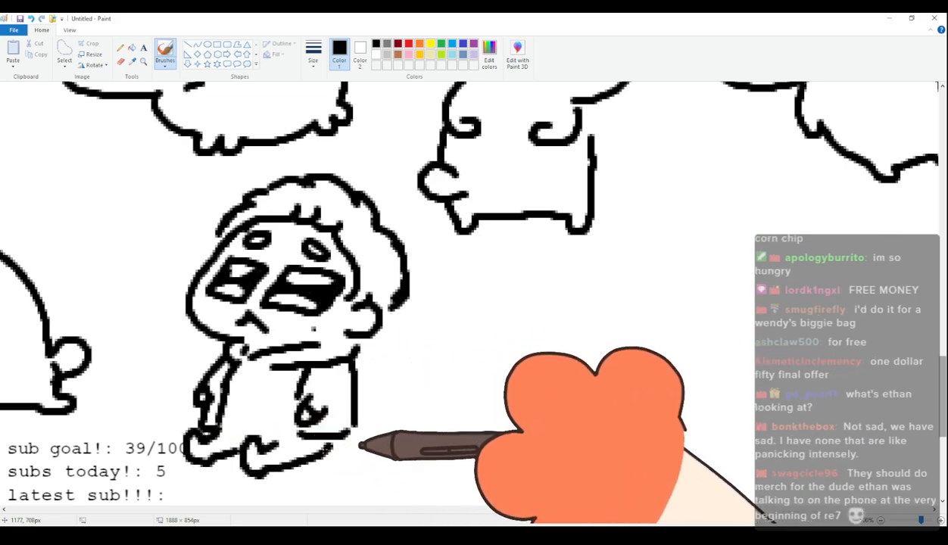
left_click_drag(221, 423, 297, 429)
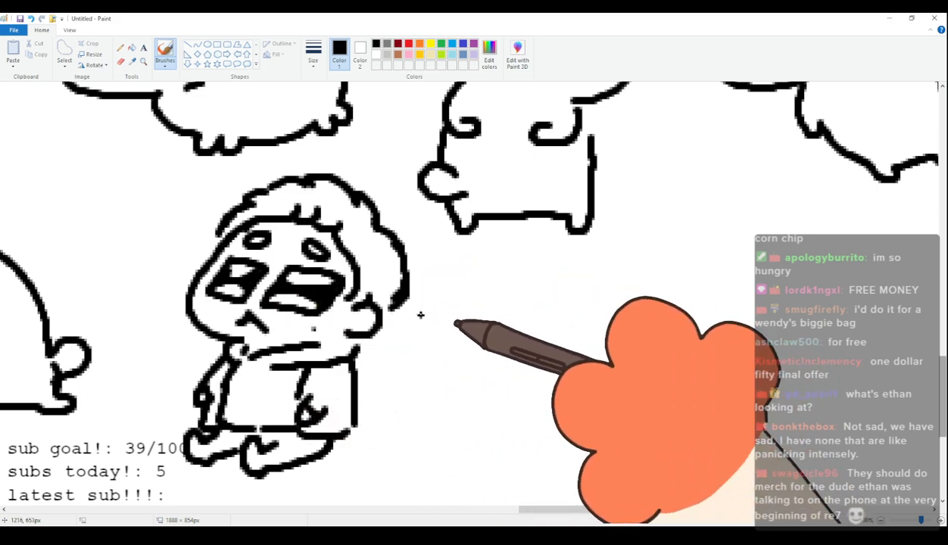
Add short lash strokes at the outer corners of the ninety-eighth figure's eyes.
scroll(394, 317, "down", 3)
scroll(365, 313, "up", 3)
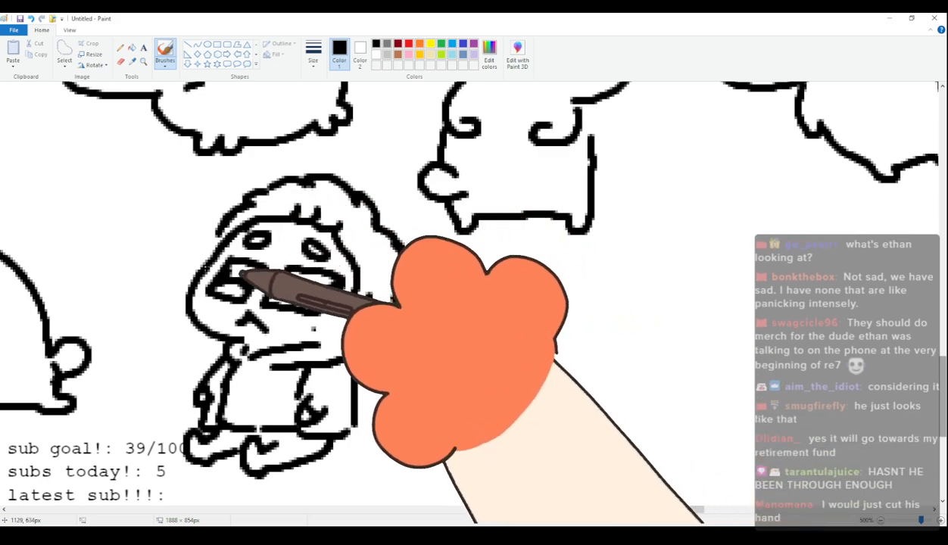
left_click_drag(227, 258, 214, 248)
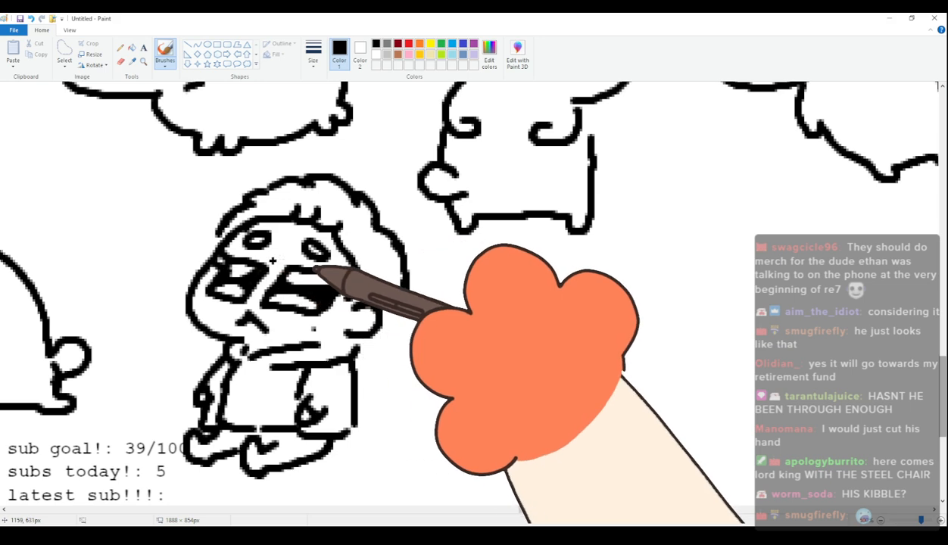
left_click_drag(337, 275, 358, 281)
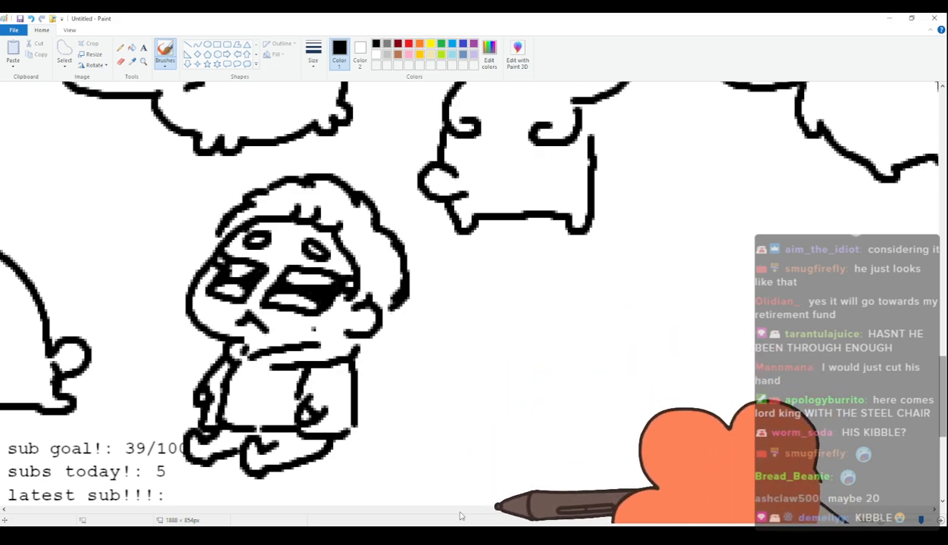
mouse_move(576, 510)
left_mouse_down()
mouse_move(525, 512)
mouse_move(608, 502)
left_mouse_up()
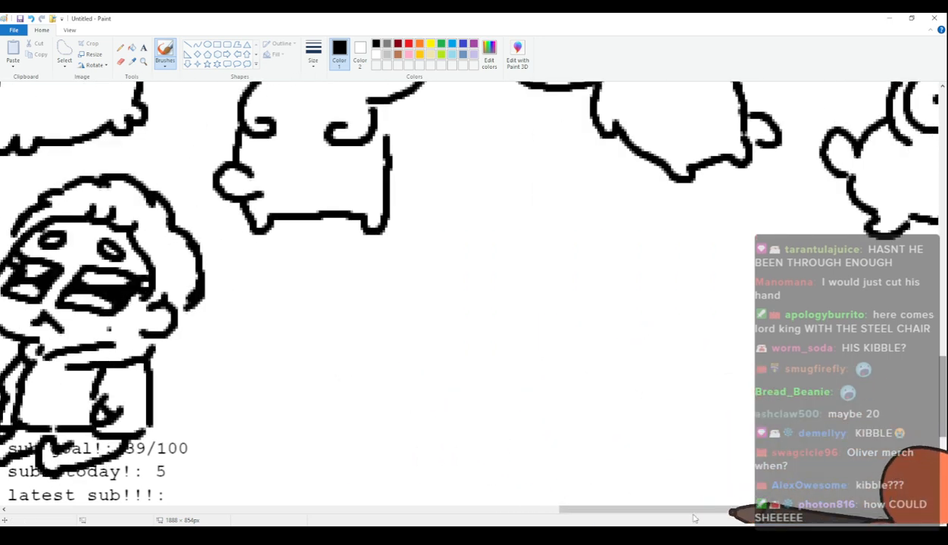
left_click_drag(644, 509, 617, 517)
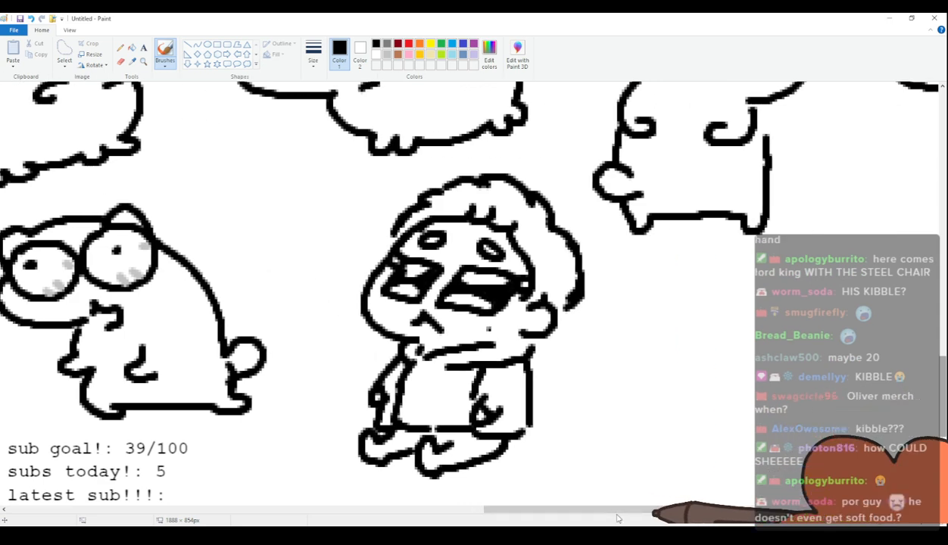
left_click_drag(617, 515, 642, 514)
scroll(571, 429, "down", 2)
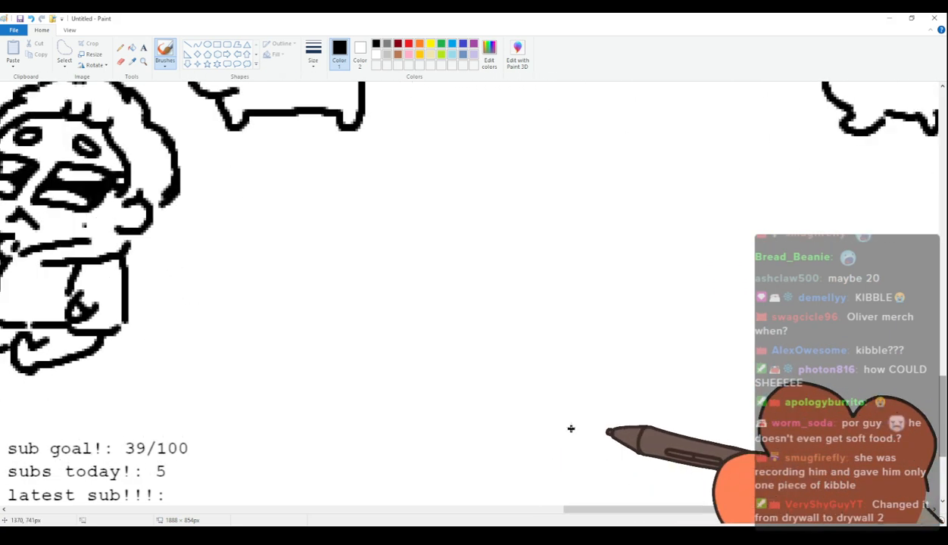
mouse_move(317, 323)
left_mouse_down()
mouse_move(307, 312)
mouse_move(330, 297)
mouse_move(317, 324)
left_mouse_up()
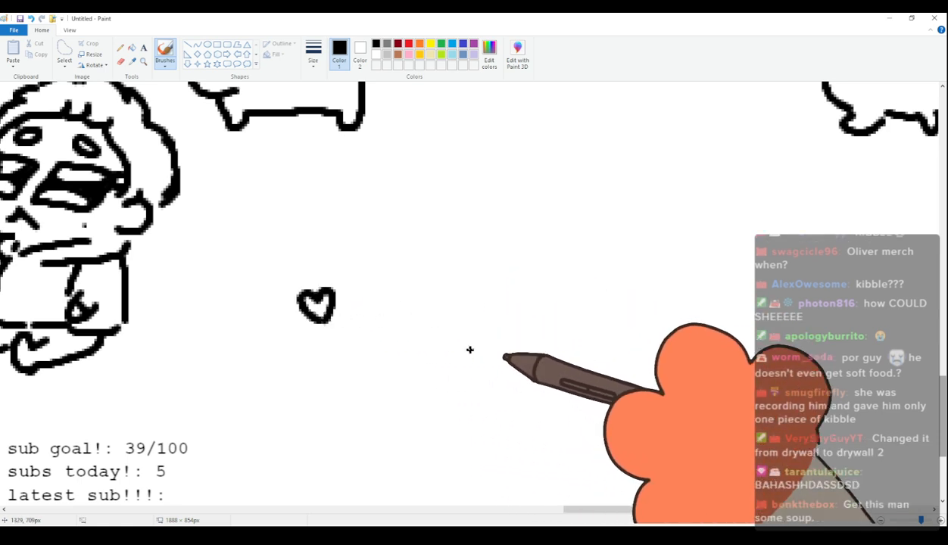
mouse_move(347, 282)
left_mouse_down()
mouse_move(349, 269)
mouse_move(373, 277)
mouse_move(355, 301)
mouse_move(375, 287)
mouse_move(365, 264)
left_mouse_up()
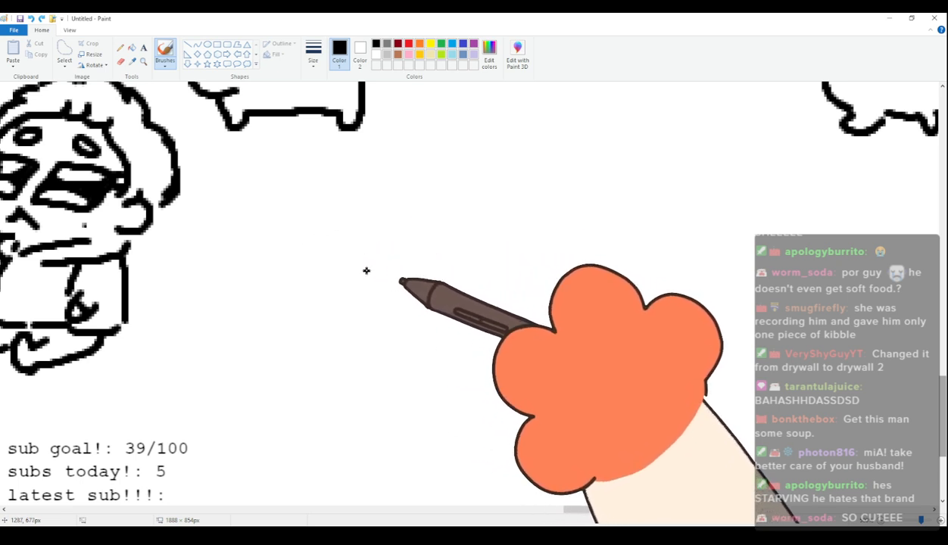
mouse_move(376, 265)
left_mouse_down()
mouse_move(402, 299)
mouse_move(398, 346)
left_mouse_up()
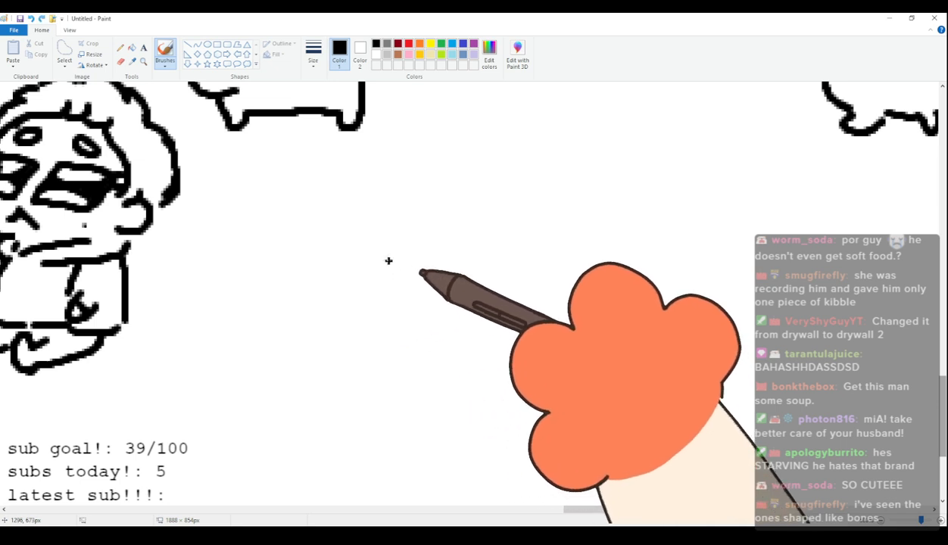
mouse_move(417, 293)
left_mouse_down()
mouse_move(429, 318)
mouse_move(396, 342)
mouse_move(331, 349)
left_mouse_up()
key("ctrl+z")
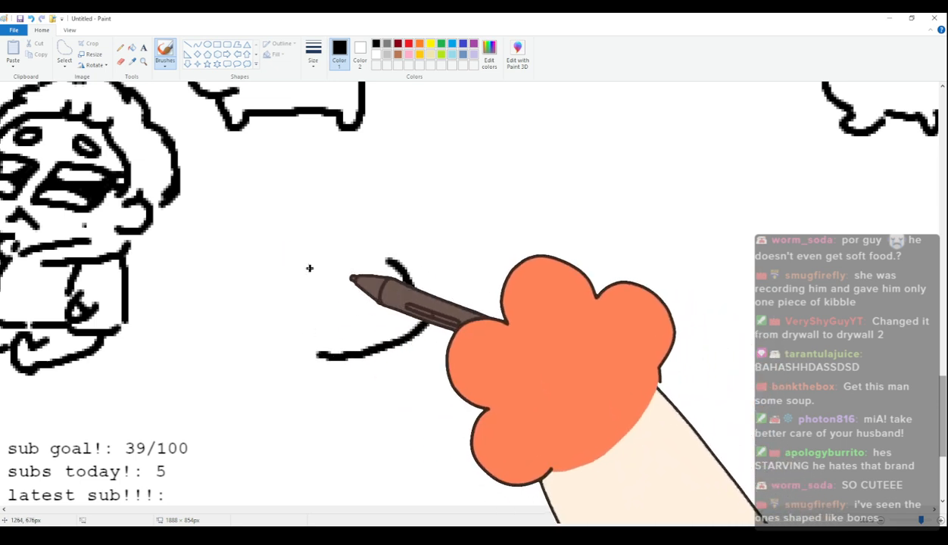
Draw the ninety-ninth figure's curved cheek and chin, two tilted boxy eyes partly filled with black, and a small peaked mouth.
mouse_move(388, 258)
left_mouse_down()
mouse_move(427, 298)
mouse_move(428, 336)
mouse_move(350, 366)
left_mouse_up()
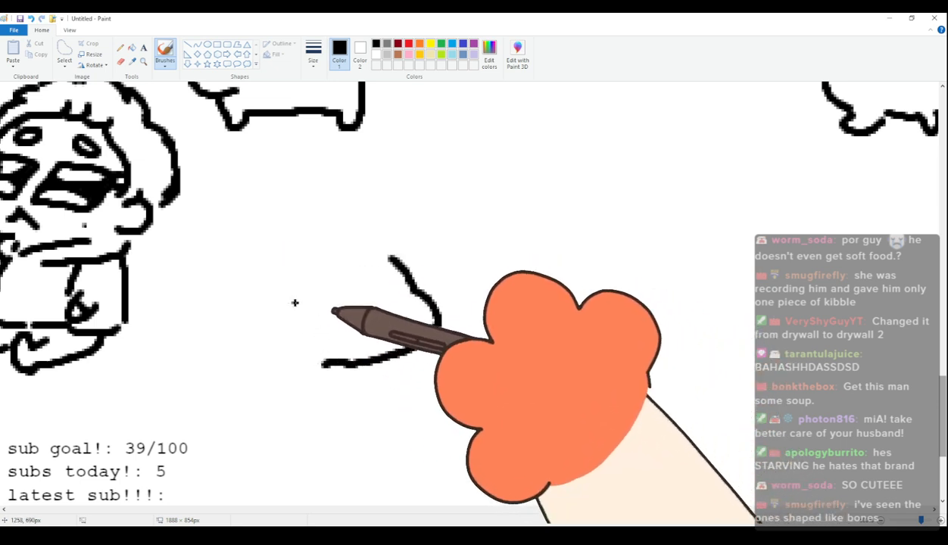
mouse_move(330, 283)
left_mouse_down()
mouse_move(274, 324)
mouse_move(343, 303)
left_mouse_up()
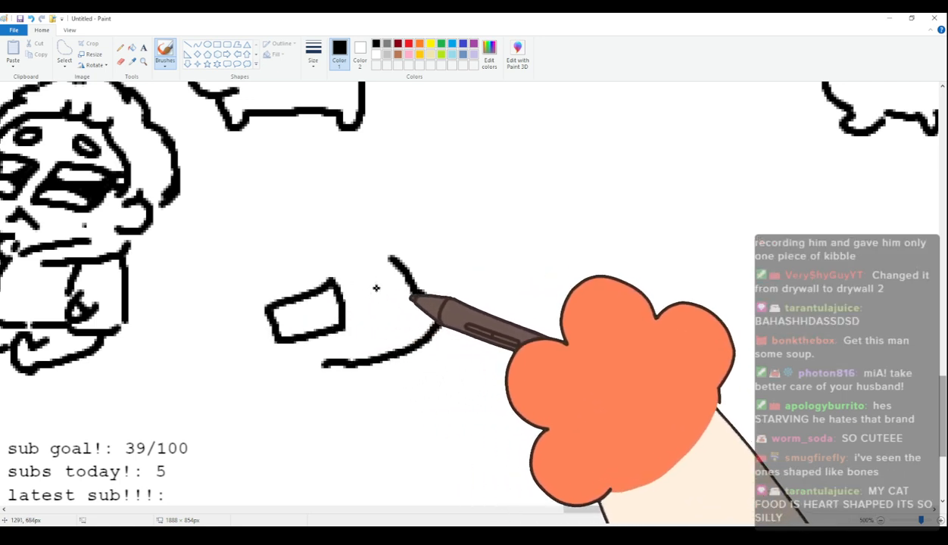
key("ctrl+z")
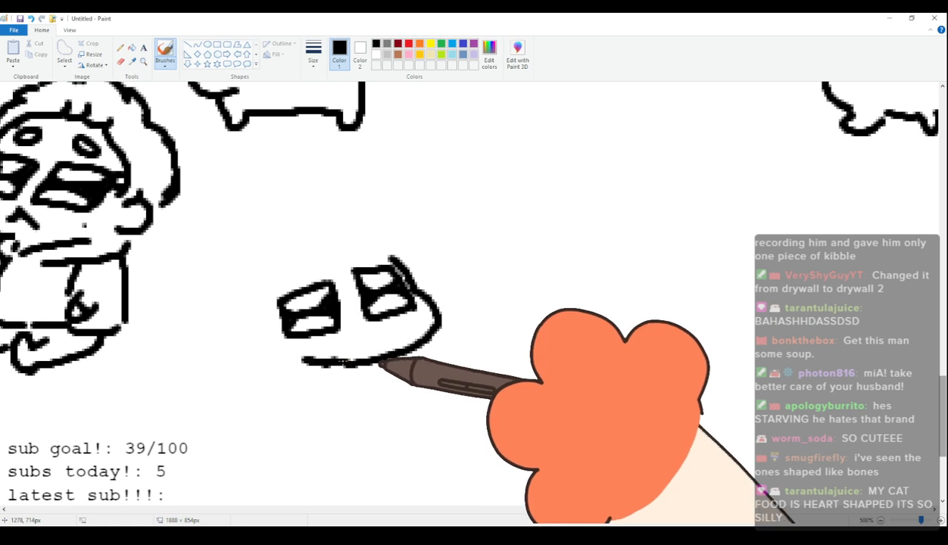
left_click_drag(333, 348, 372, 342)
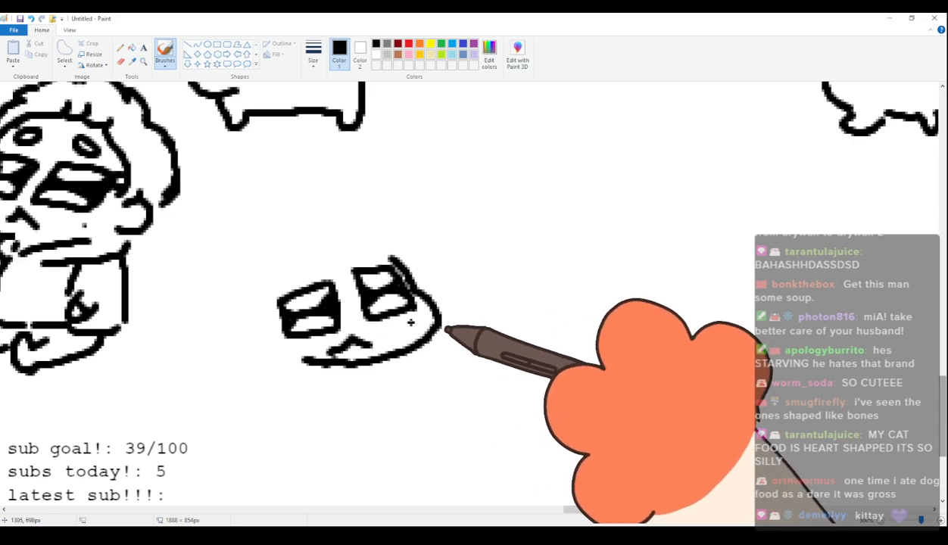
Add a round ear, the side of the face, a hairline with small strands, and a cheek dot to the ninety-ninth figure.
left_click_drag(262, 312, 267, 346)
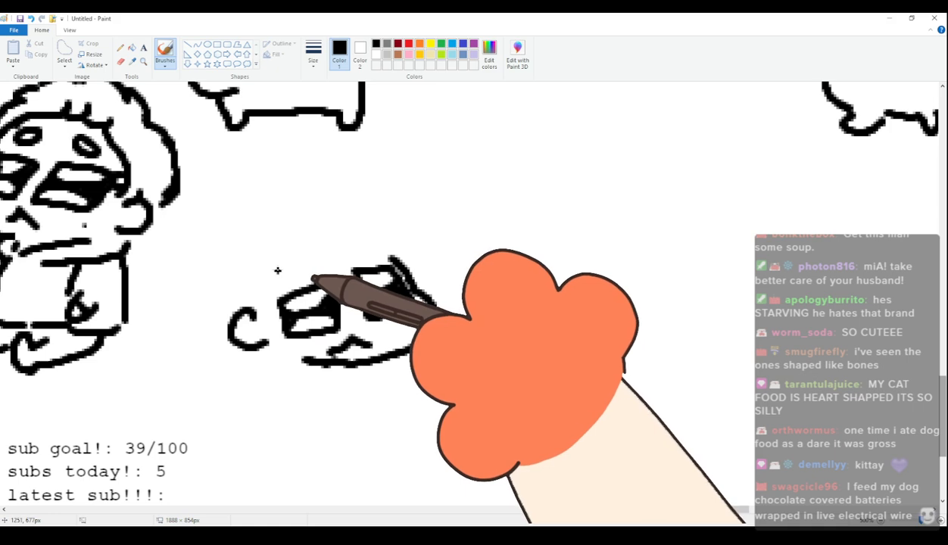
left_click_drag(278, 270, 264, 317)
left_click_drag(266, 262, 325, 245)
left_click_drag(310, 234, 327, 243)
left_click_drag(332, 230, 360, 239)
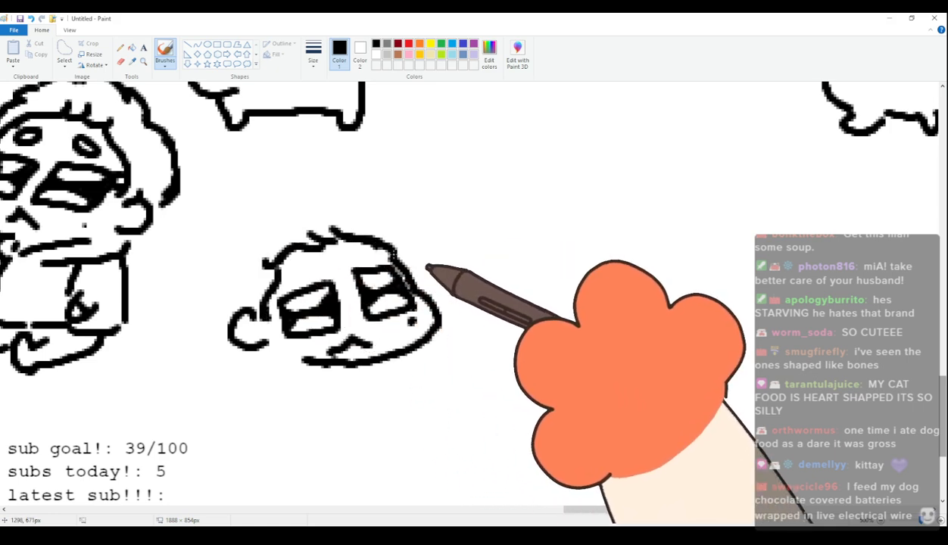
left_click_drag(616, 510, 669, 500)
mouse_move(352, 248)
left_mouse_down()
mouse_move(361, 288)
mouse_move(351, 288)
left_mouse_up()
mouse_move(352, 248)
left_mouse_down()
mouse_move(306, 240)
mouse_move(285, 277)
mouse_move(280, 311)
mouse_move(344, 295)
left_mouse_up()
left_click_drag(343, 225, 351, 241)
mouse_move(472, 237)
left_mouse_down()
mouse_move(408, 274)
mouse_move(429, 247)
mouse_move(420, 289)
mouse_move(438, 313)
mouse_move(481, 309)
left_mouse_up()
key("ctrl+z")
mouse_move(421, 241)
left_mouse_down()
mouse_move(474, 240)
mouse_move(495, 282)
left_mouse_up()
mouse_move(388, 203)
left_mouse_down()
mouse_move(363, 182)
mouse_move(418, 170)
mouse_move(388, 205)
left_mouse_up()
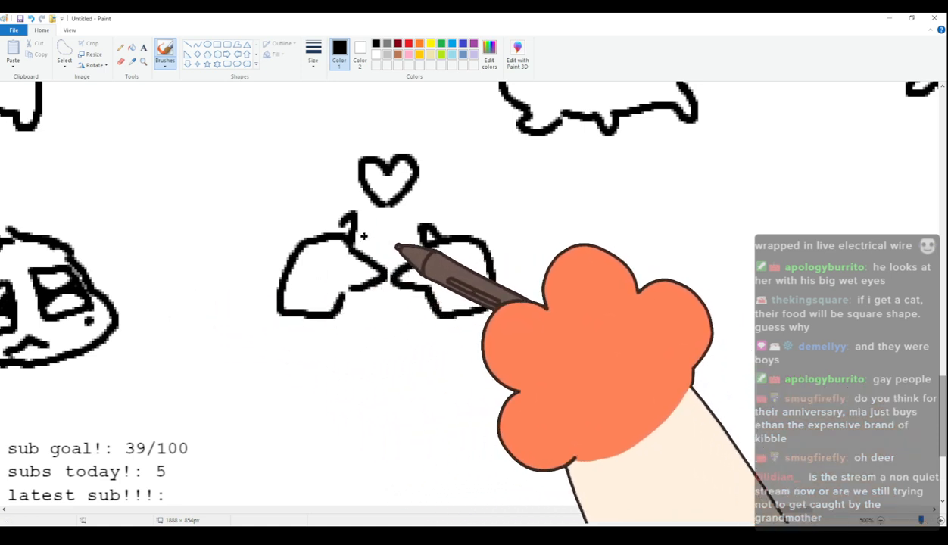
key("ctrl+z")
key("ctrl+z")
key("ctrl+z")
key("ctrl+z")
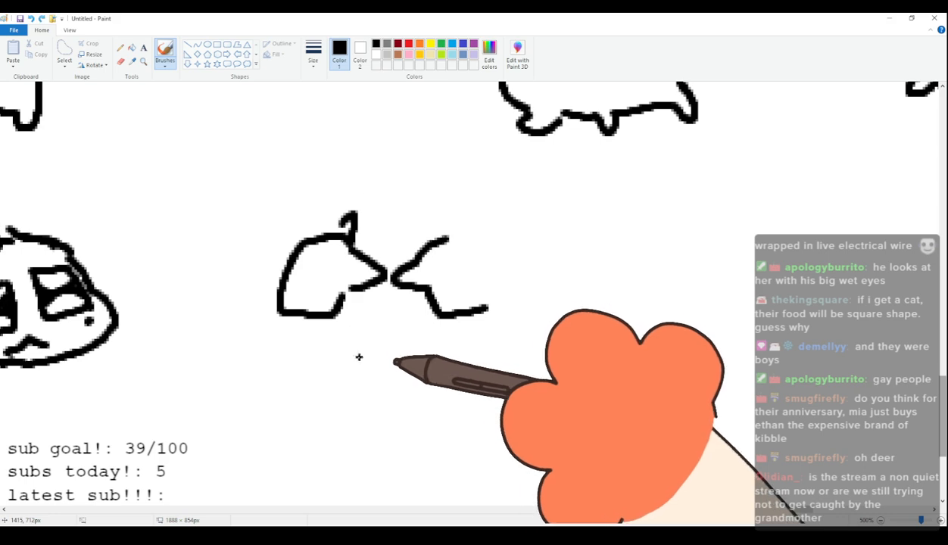
key("ctrl+z")
key("ctrl+z")
key("ctrl+z")
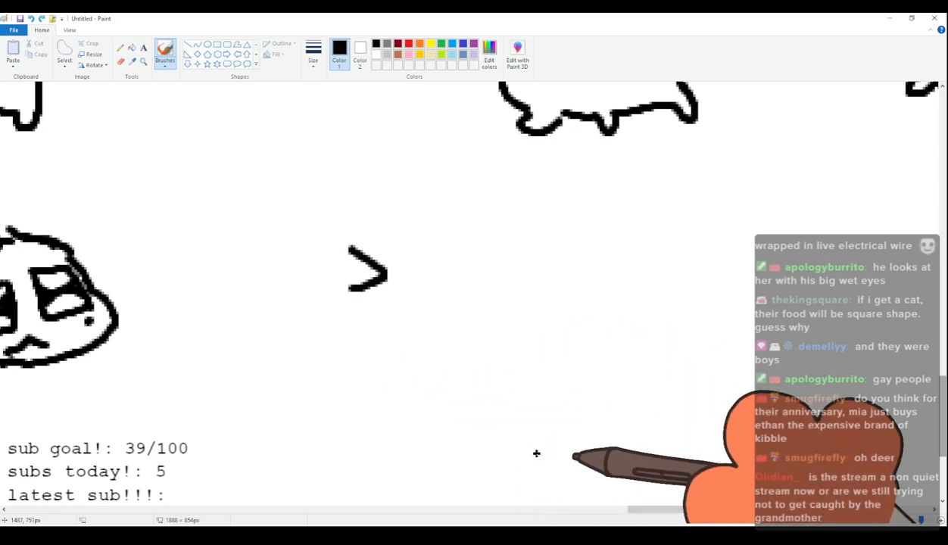
Move the ninety-ninth figure's face farther from the ninety-eighth figure and return to the brush.
left_click_drag(633, 516, 557, 510)
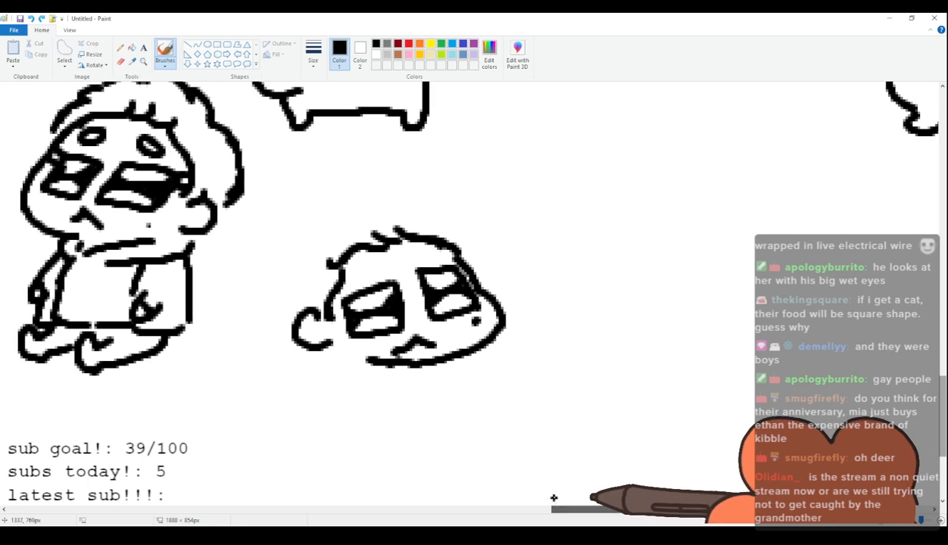
left_click(64, 53)
mouse_move(347, 190)
left_mouse_down()
mouse_move(286, 235)
mouse_move(561, 349)
mouse_move(367, 177)
left_mouse_up()
left_click_drag(429, 266, 528, 277)
left_click(164, 53)
Shift the ninety-ninth figure's face farther from the ninety-eighth figure and outline its rounded hair with small tufts around the head.
left_click_drag(429, 324, 429, 357)
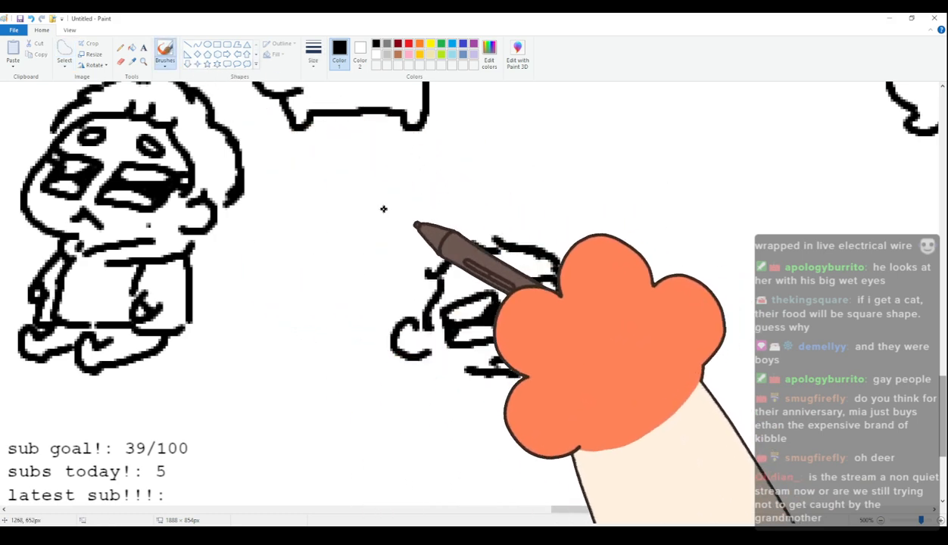
mouse_move(413, 211)
left_mouse_down()
mouse_move(378, 241)
mouse_move(391, 246)
mouse_move(388, 237)
mouse_move(400, 271)
mouse_move(394, 315)
mouse_move(391, 280)
mouse_move(376, 292)
mouse_move(448, 239)
mouse_move(384, 266)
mouse_move(386, 315)
mouse_move(375, 290)
mouse_move(388, 331)
left_mouse_up()
key("ctrl+z")
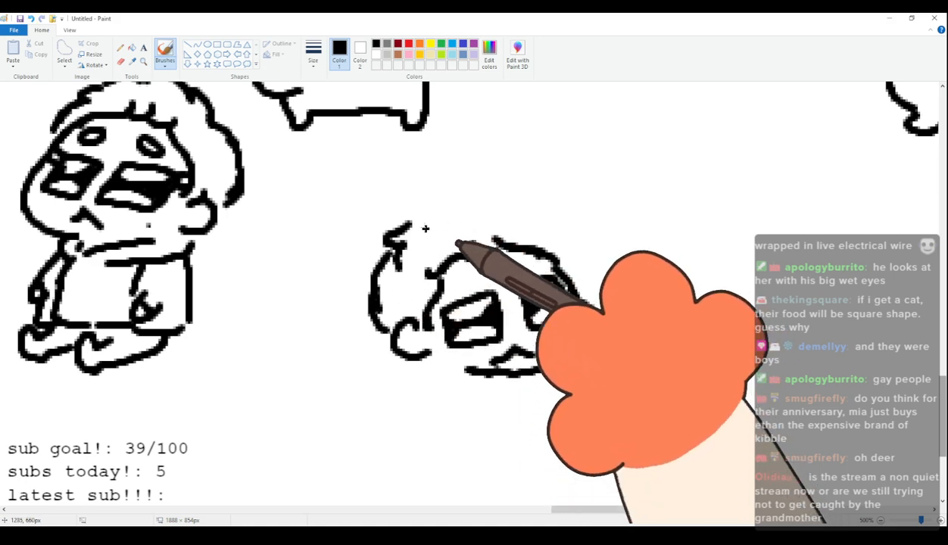
mouse_move(424, 215)
left_mouse_down()
mouse_move(493, 201)
mouse_move(542, 210)
mouse_move(584, 262)
mouse_move(587, 292)
left_mouse_up()
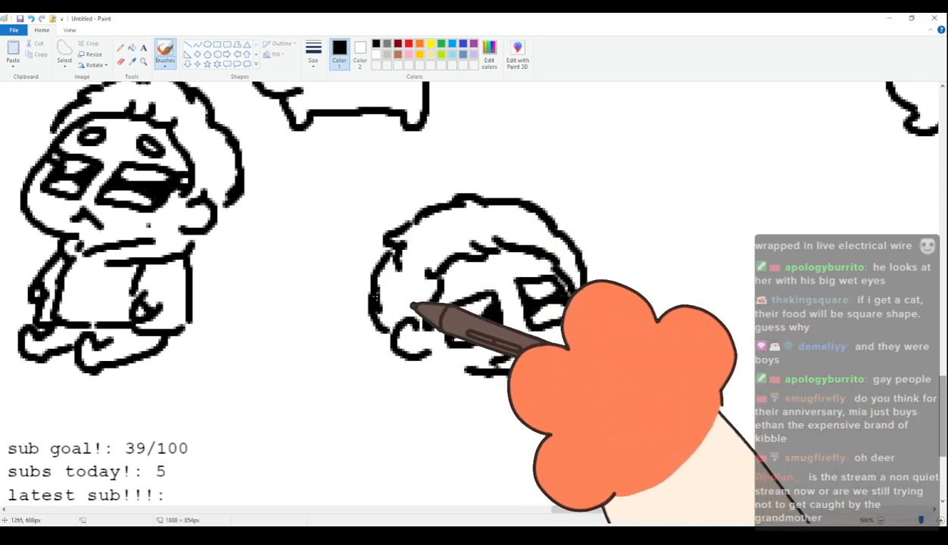
Draw a small hand under the ninety-ninth figure's chin and a lying torso with a sloped back and flat underside.
mouse_move(470, 367)
left_mouse_down()
mouse_move(519, 387)
mouse_move(482, 395)
mouse_move(485, 373)
mouse_move(518, 385)
mouse_move(484, 376)
left_mouse_up()
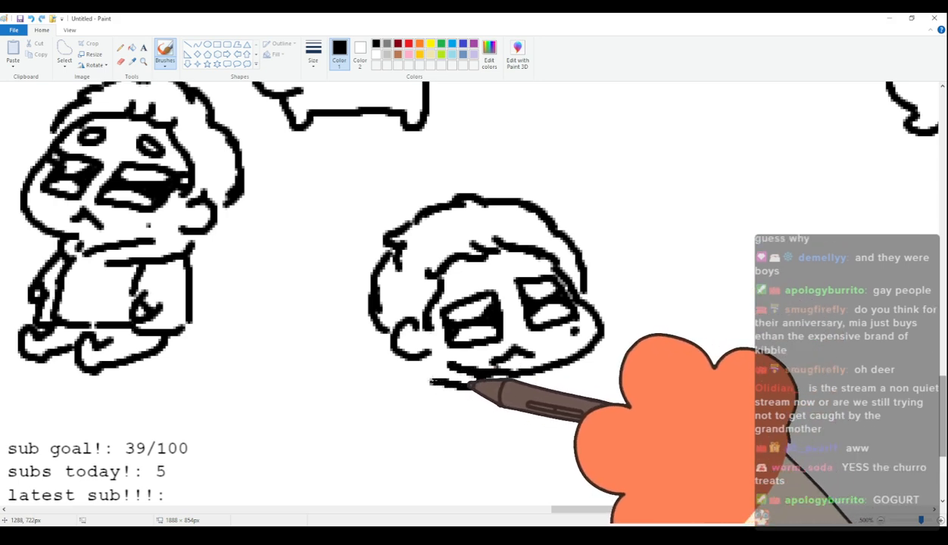
mouse_move(379, 285)
left_mouse_down()
mouse_move(333, 340)
mouse_move(333, 375)
left_mouse_up()
left_click_drag(416, 322, 420, 356)
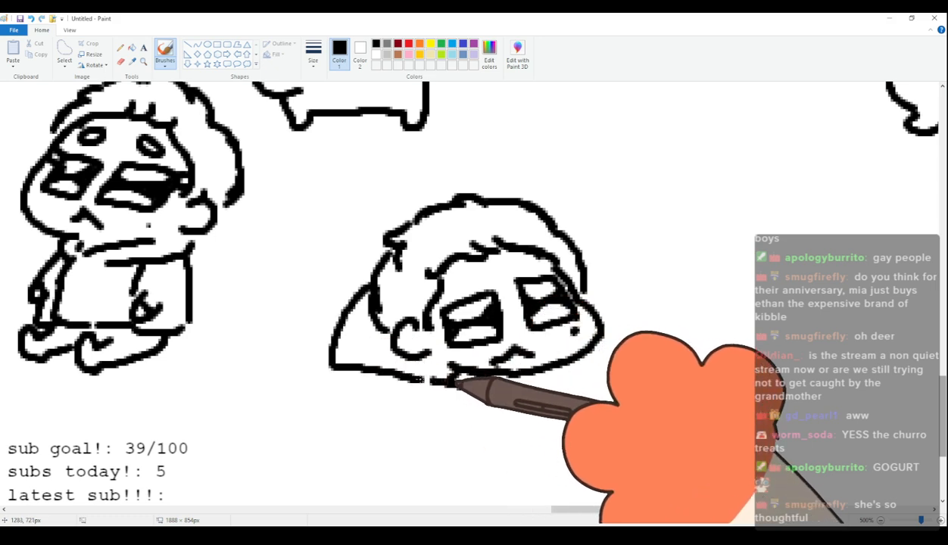
left_click_drag(335, 377, 453, 383)
Draw the ninety-ninth figure's two short legs stretched out behind the torso, redoing the farther leg.
left_click_drag(347, 300, 277, 344)
left_click_drag(277, 345, 332, 352)
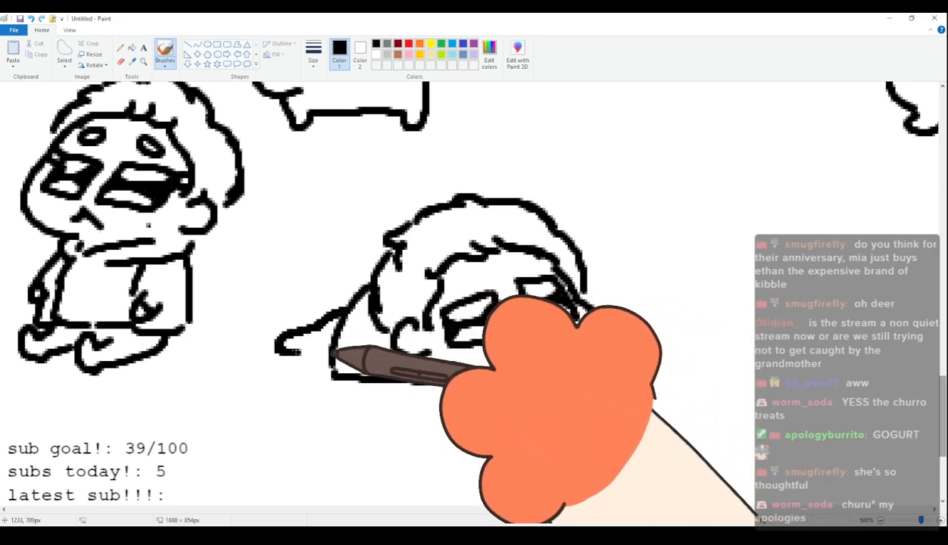
left_click_drag(343, 309, 290, 328)
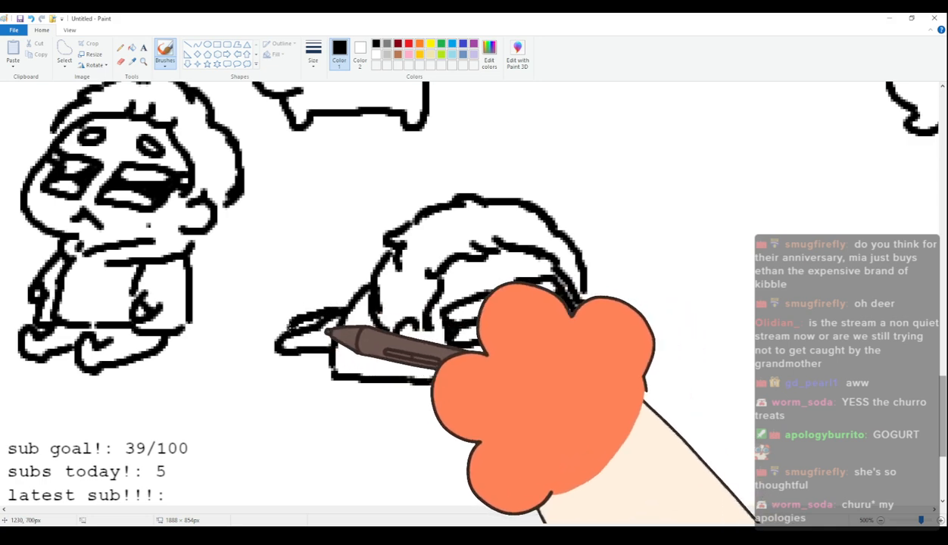
scroll(462, 326, "up", 1)
scroll(471, 325, "down", 1)
key("ctrl+z")
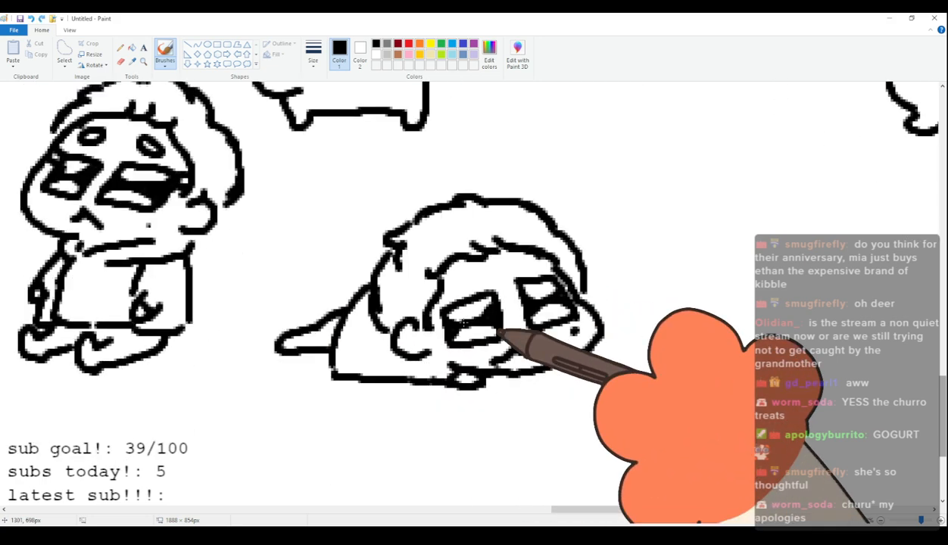
mouse_move(354, 299)
left_mouse_down()
mouse_move(311, 317)
mouse_move(343, 311)
left_mouse_up()
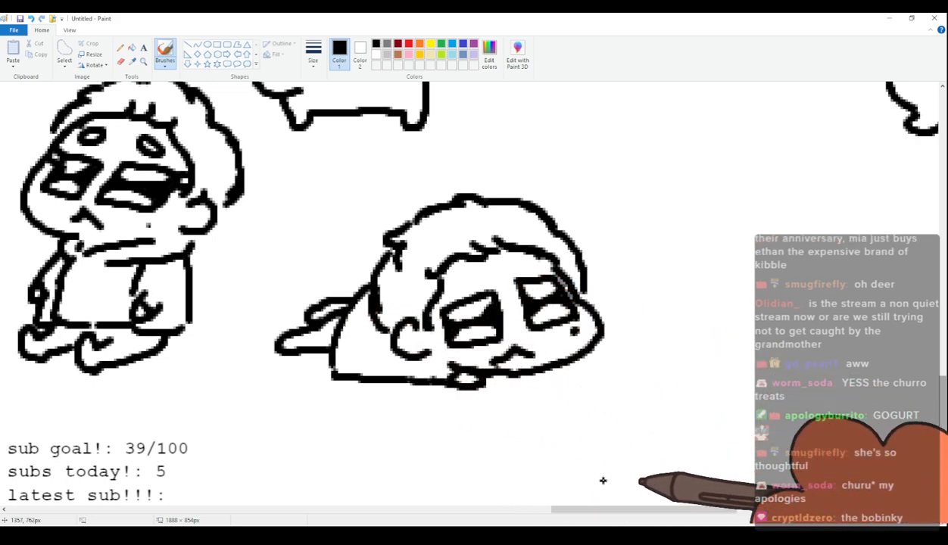
Add two oval eyebrows to the ninety-ninth figure, move the whole figure closer to the ninety-eighth, and return to the brush.
mouse_move(627, 514)
left_mouse_down()
mouse_move(605, 515)
mouse_move(617, 515)
left_mouse_up()
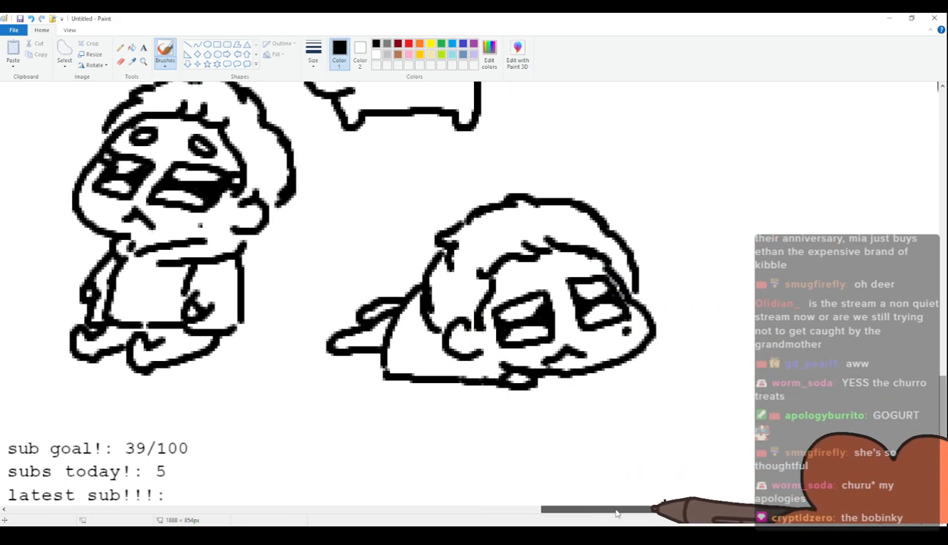
scroll(619, 436, "up", 1)
scroll(619, 438, "down", 1)
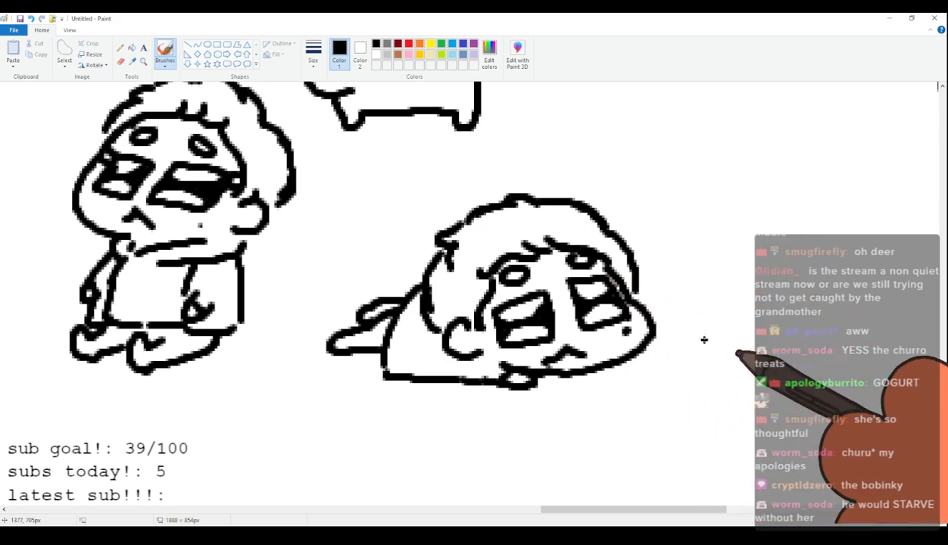
left_click(64, 51)
mouse_move(395, 236)
left_mouse_down()
mouse_move(317, 327)
mouse_move(316, 380)
mouse_move(392, 399)
mouse_move(577, 420)
mouse_move(704, 379)
mouse_move(667, 215)
mouse_move(546, 164)
mouse_move(402, 220)
left_mouse_up()
left_click_drag(482, 243, 426, 235)
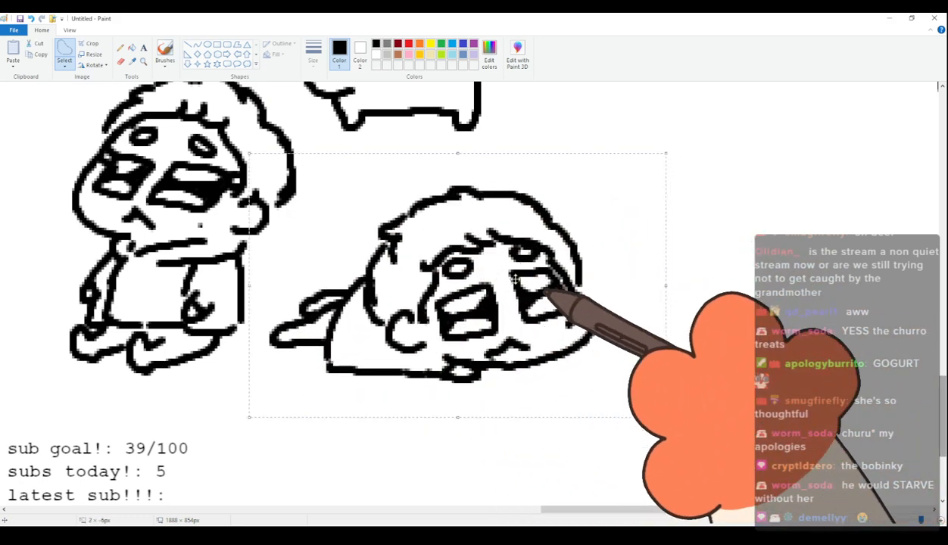
left_click(165, 51)
scroll(403, 243, "up", 3)
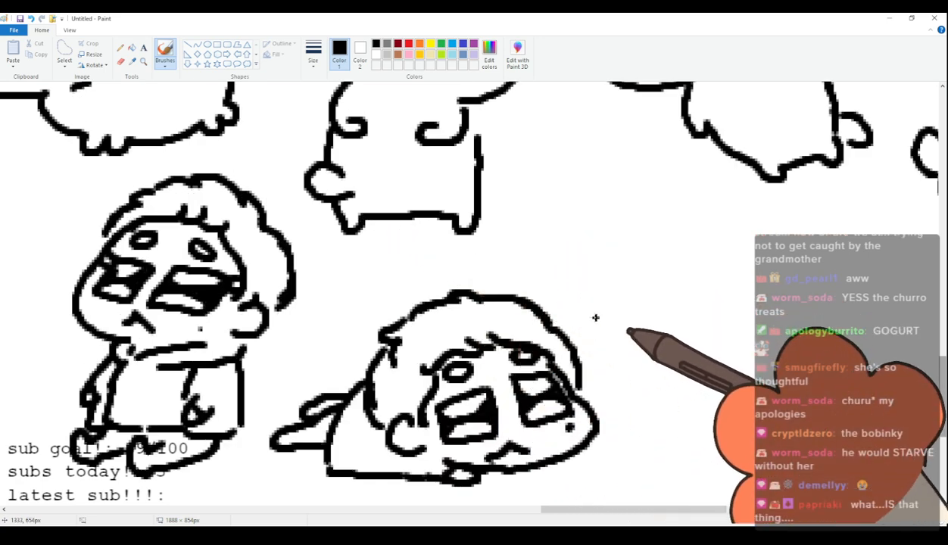
scroll(624, 521, "left", 3)
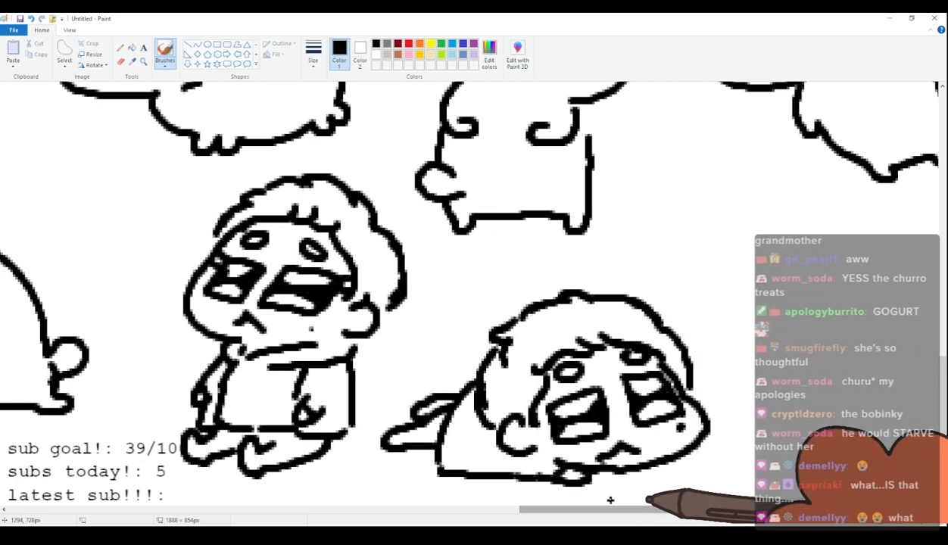
scroll(404, 365, "down", 6)
scroll(404, 365, "up", 6)
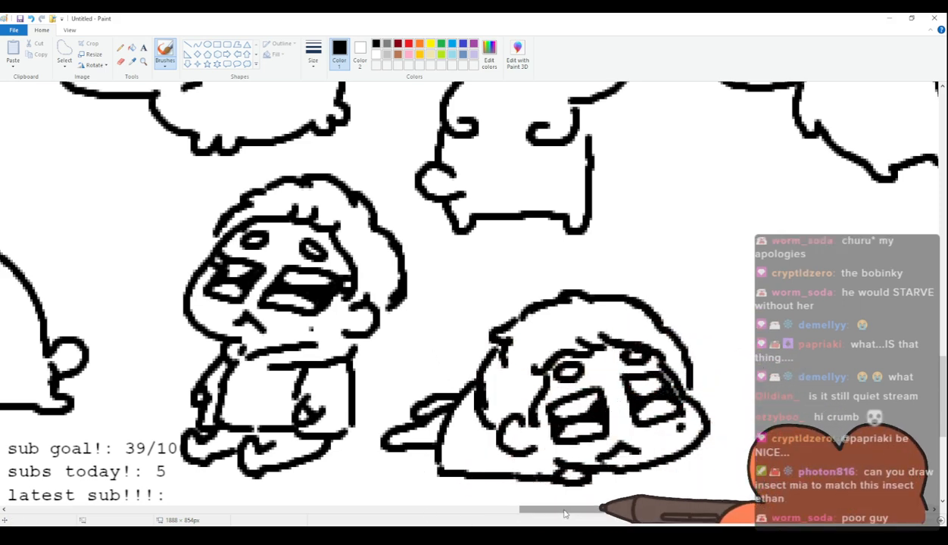
left_click_drag(564, 514, 591, 514)
scroll(743, 391, "down", 3)
scroll(743, 391, "up", 3)
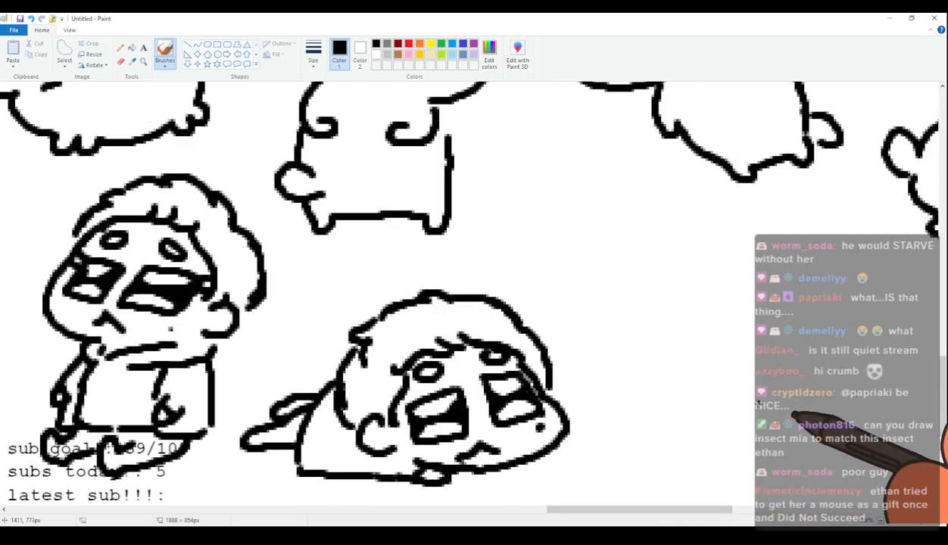
Draw the hundredth figure's curved cheek and chin in the blank area beyond the ninety-ninth figure.
left_click(881, 521)
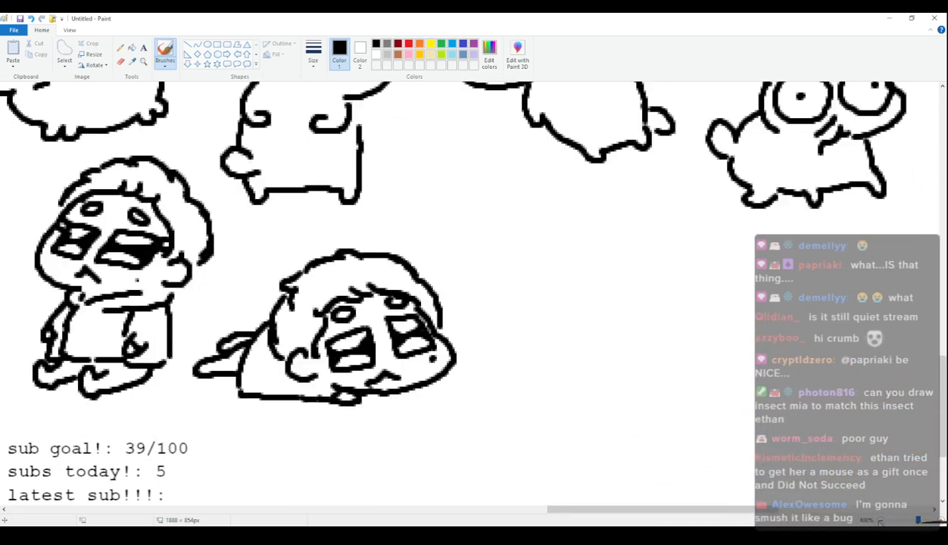
left_click(882, 521)
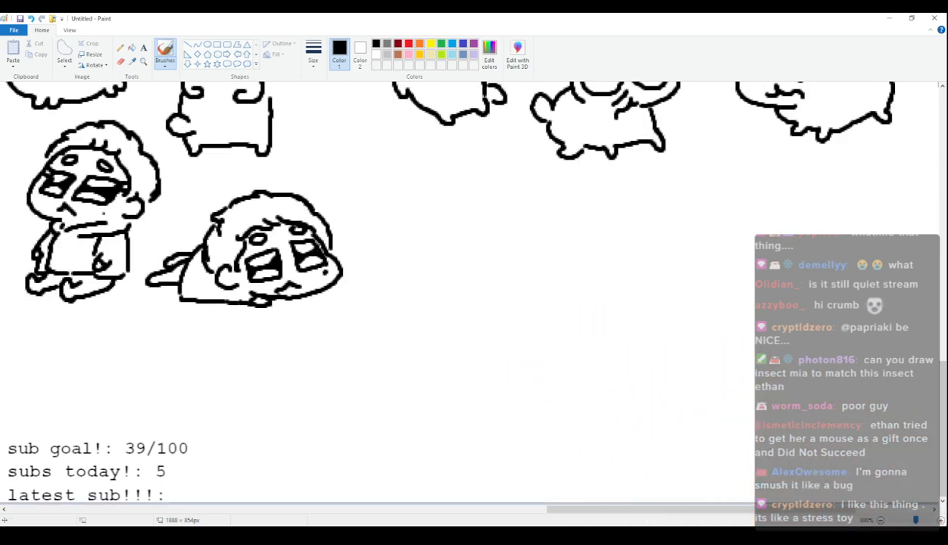
left_click(940, 521)
left_click_drag(716, 510, 836, 509)
scroll(485, 383, "down", 3)
scroll(444, 377, "up", 5)
scroll(402, 364, "left", 2)
scroll(359, 353, "down", 3)
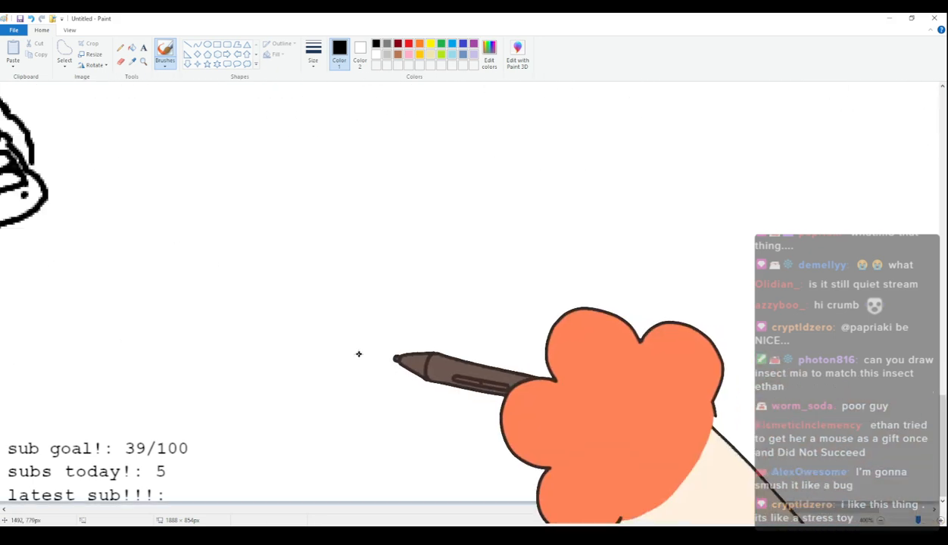
mouse_move(360, 206)
left_mouse_down()
mouse_move(361, 244)
mouse_move(453, 277)
left_mouse_up()
key("ctrl+z")
mouse_move(364, 189)
left_mouse_down()
mouse_move(389, 266)
mouse_move(470, 271)
left_mouse_up()
key("ctrl+z")
mouse_move(364, 193)
left_mouse_down()
mouse_move(391, 277)
mouse_move(467, 282)
left_mouse_up()
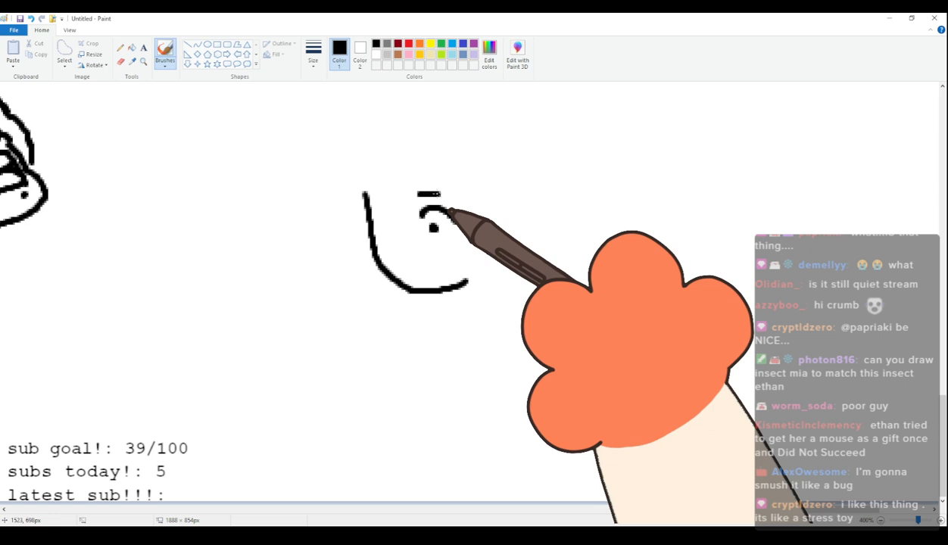
Draw the hundredth figure's flat eyebrow, arched eye with a round black pupil, short vertical nose, and small wavy mouth.
left_click_drag(404, 243, 404, 258)
key("ctrl+z")
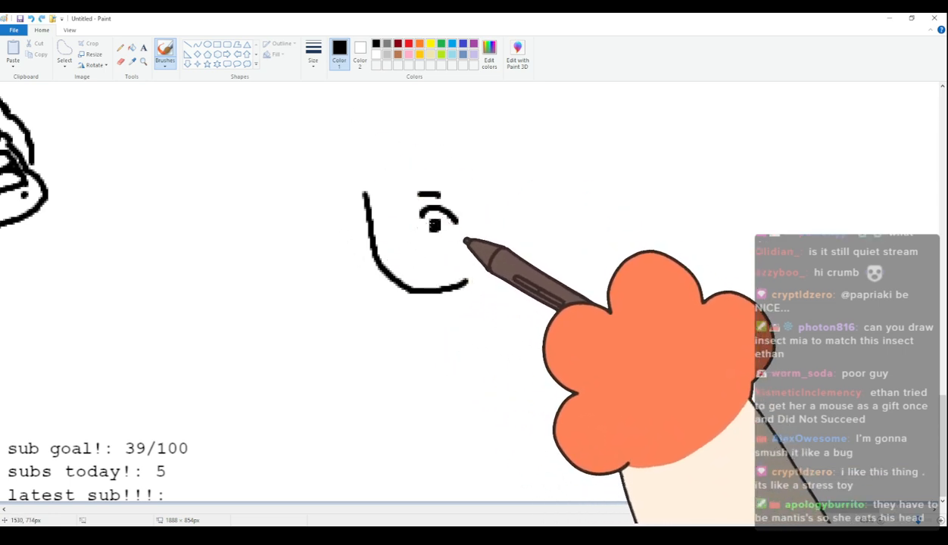
mouse_move(401, 237)
left_mouse_down()
mouse_move(405, 253)
mouse_move(445, 270)
left_mouse_up()
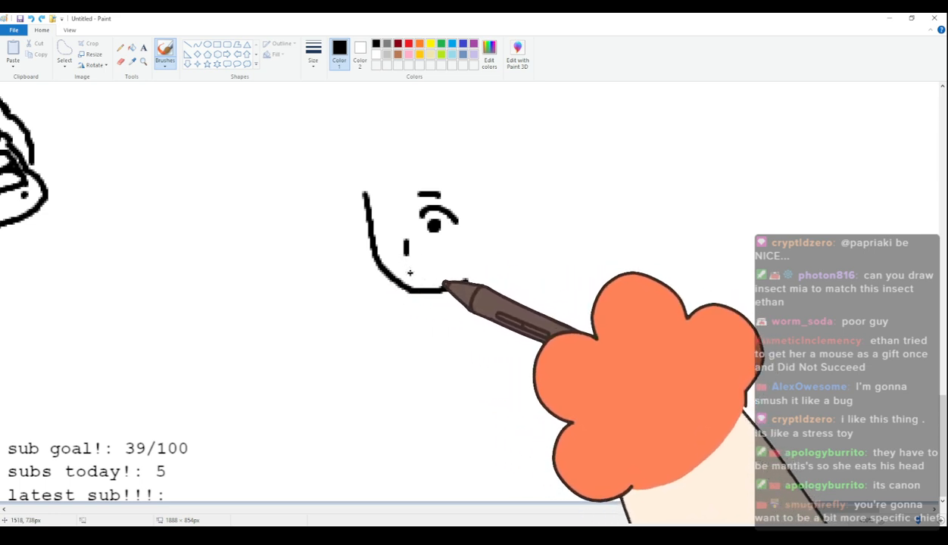
left_click_drag(407, 270, 418, 271)
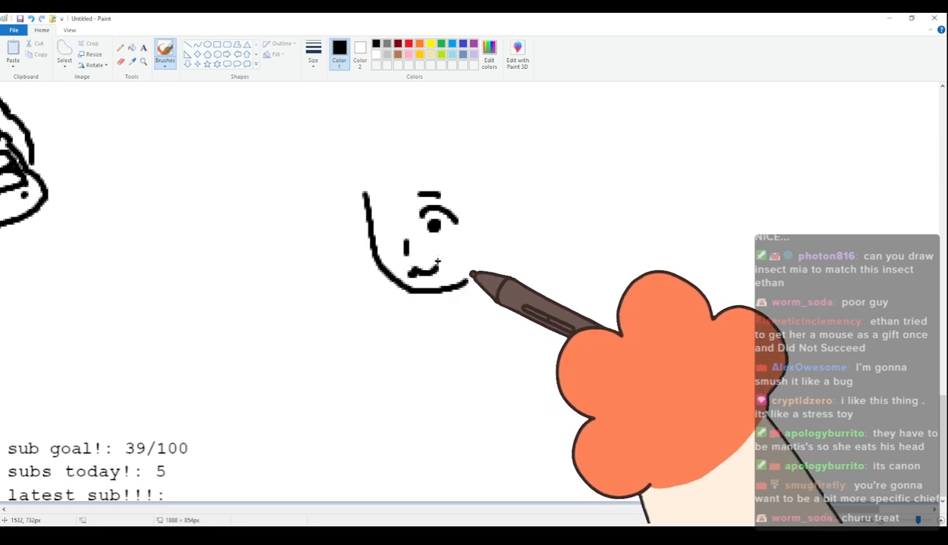
key("ctrl+z")
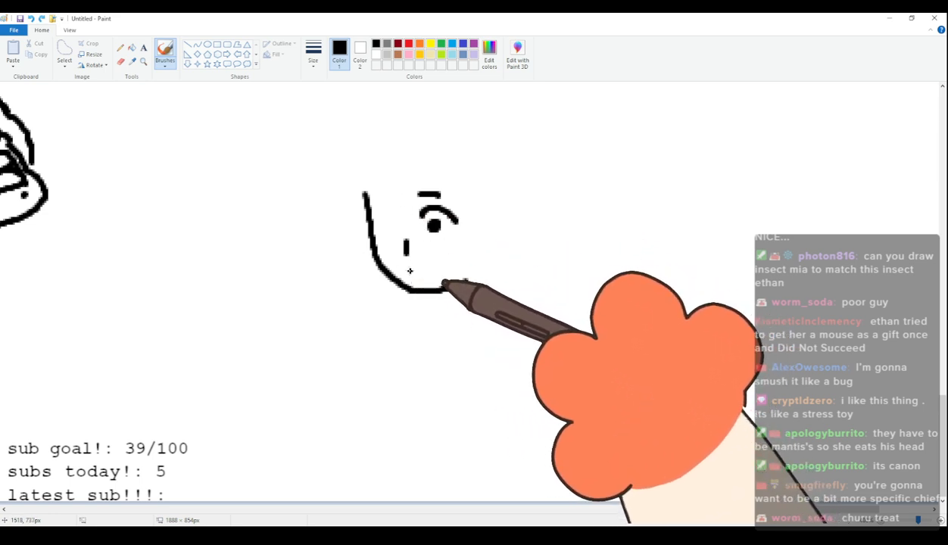
left_click_drag(408, 271, 437, 270)
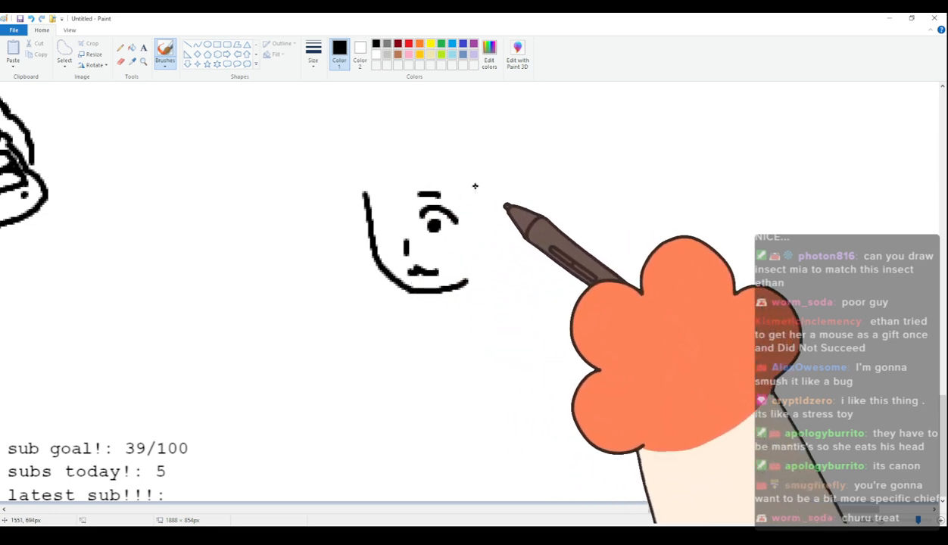
Draw the hundredth figure's curved hairline around the forehead with a hair lock on each side of the face.
mouse_move(415, 174)
left_mouse_down()
mouse_move(470, 203)
mouse_move(449, 185)
mouse_move(468, 213)
mouse_move(468, 258)
mouse_move(487, 277)
mouse_move(485, 239)
left_mouse_up()
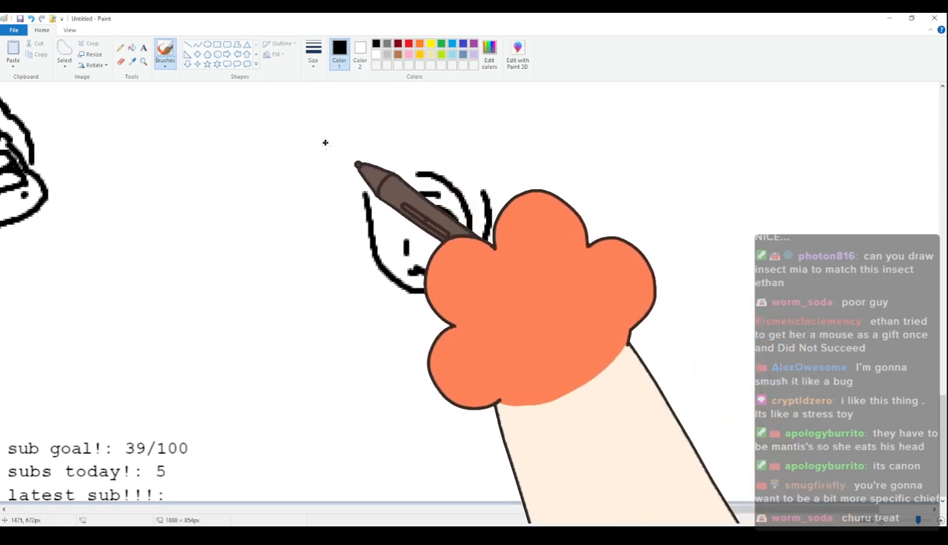
left_click_drag(410, 171, 365, 196)
key("ctrl+z")
mouse_move(411, 176)
left_mouse_down()
mouse_move(364, 233)
mouse_move(370, 206)
mouse_move(360, 254)
left_mouse_up()
key("ctrl+z")
Paint over the end of the cheek line that sticks out past the hairline in white, and switch back to black.
left_click(361, 53)
left_click_drag(369, 157, 353, 184)
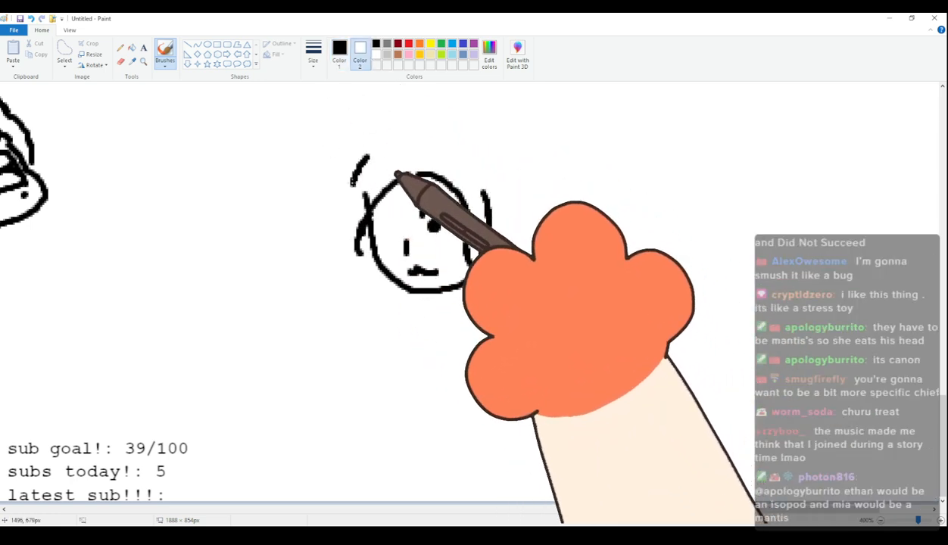
left_click(340, 54)
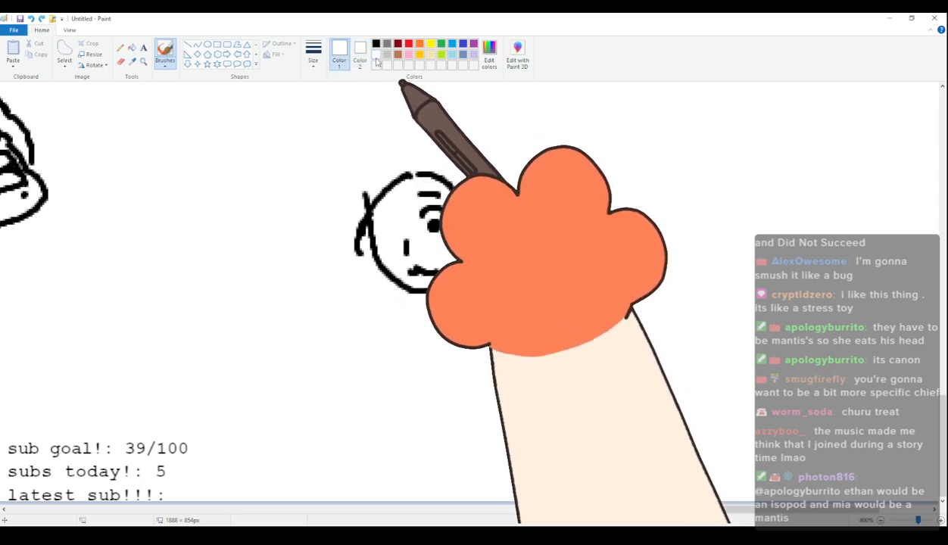
left_click(378, 56)
key("ctrl+z")
left_click_drag(362, 198, 368, 190)
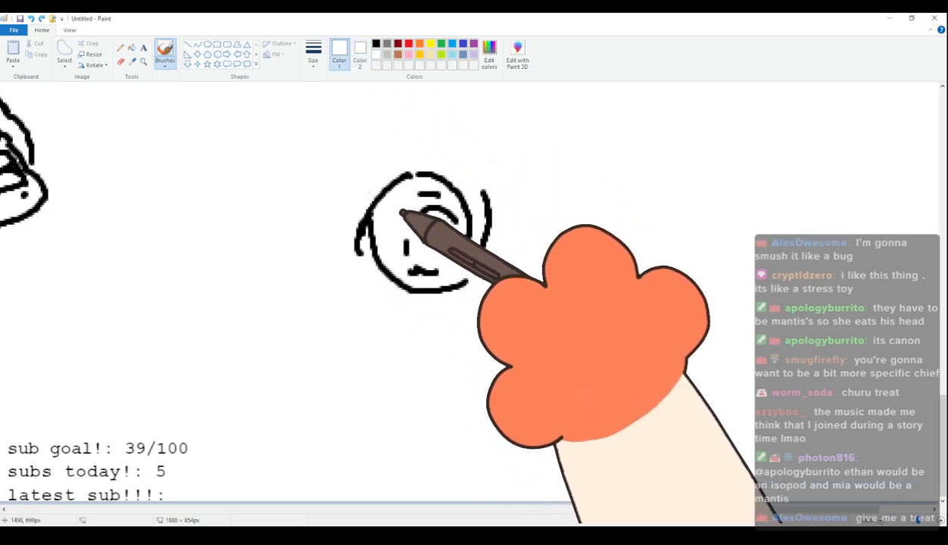
left_click(375, 43)
mouse_move(405, 132)
left_mouse_down()
mouse_move(332, 180)
mouse_move(330, 209)
left_mouse_up()
key("ctrl+z")
mouse_move(412, 136)
left_mouse_down()
mouse_move(365, 148)
mouse_move(366, 233)
mouse_move(364, 202)
left_mouse_up()
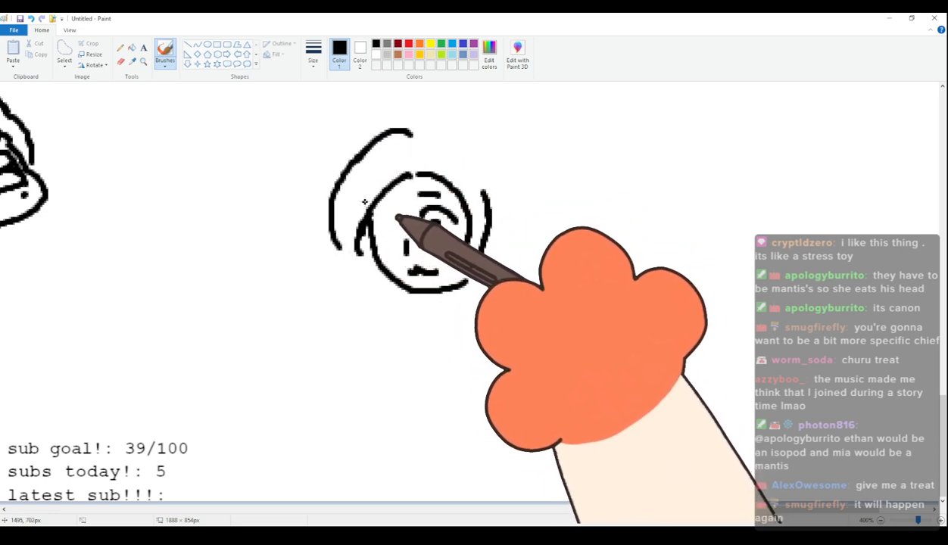
key("ctrl+z")
key("ctrl+z")
mouse_move(410, 130)
left_mouse_down()
mouse_move(382, 127)
mouse_move(338, 172)
mouse_move(332, 191)
mouse_move(333, 244)
left_mouse_up()
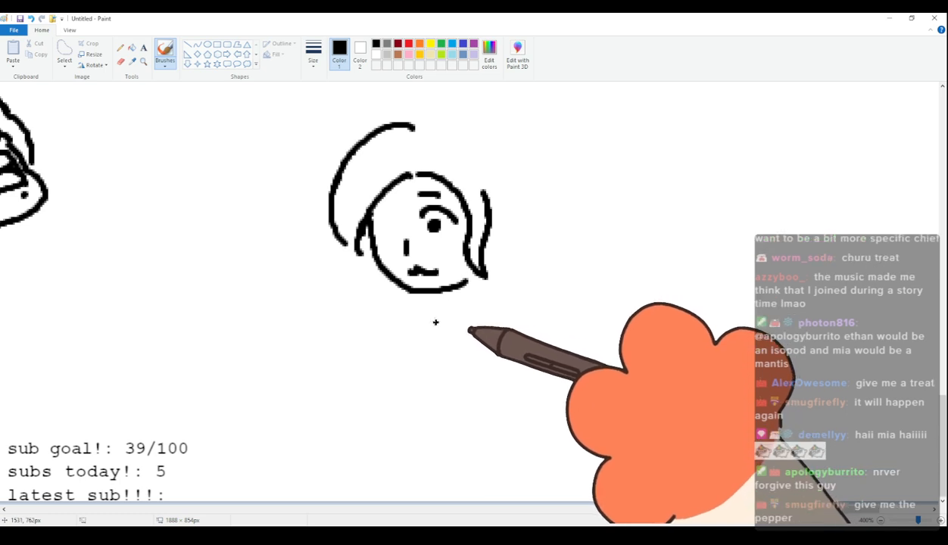
key("ctrl+z")
mouse_move(408, 132)
left_mouse_down()
mouse_move(358, 162)
mouse_move(341, 201)
left_mouse_up()
key("ctrl+z")
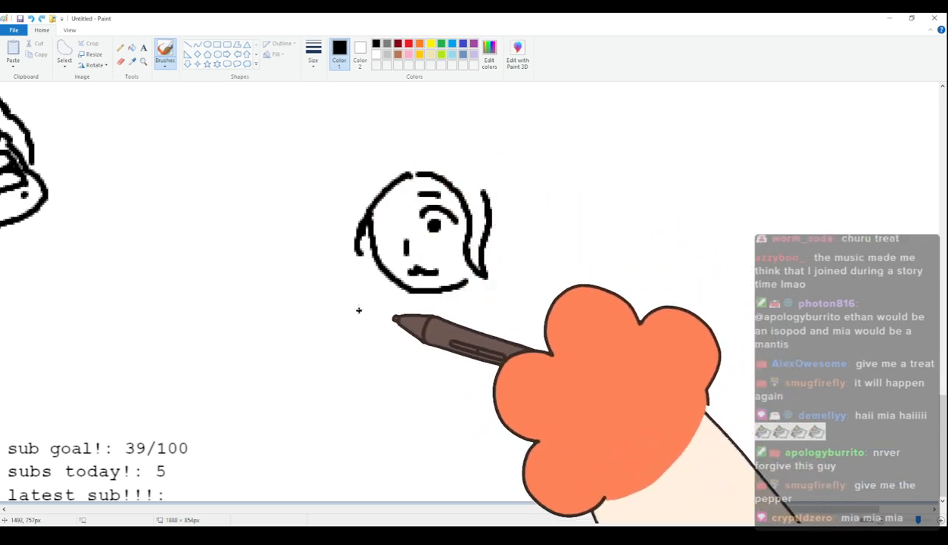
left_click_drag(353, 293, 357, 354)
key("ctrl+z")
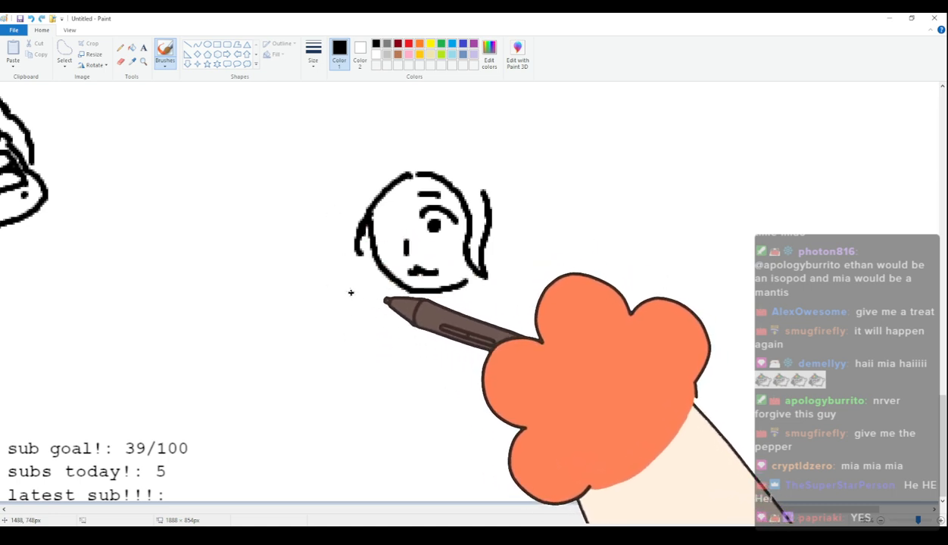
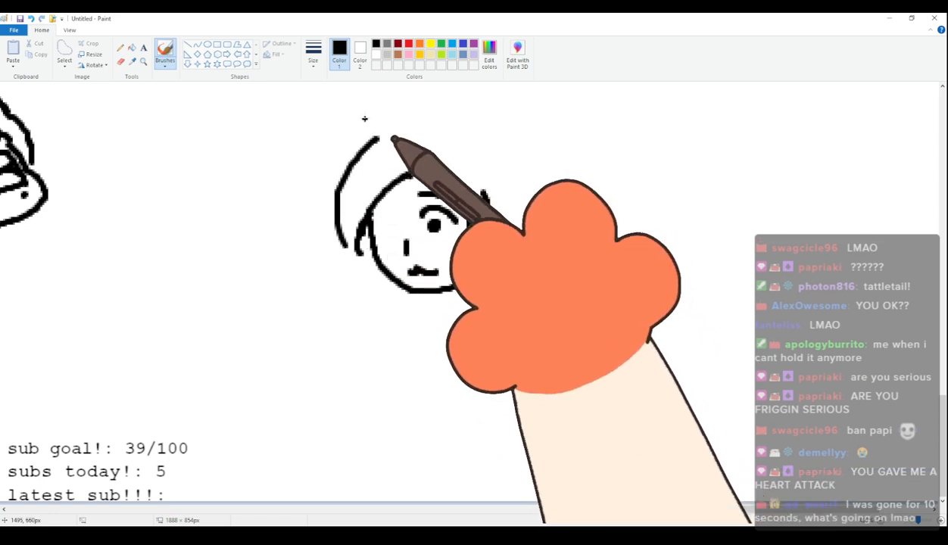
Draw the outer hair outline around the hundredth figure's head, with a small notch in the crown and ends curving in beside the face.
mouse_move(382, 144)
left_mouse_down()
mouse_move(330, 195)
mouse_move(339, 248)
mouse_move(340, 200)
mouse_move(365, 241)
left_mouse_up()
key("ctrl+z")
mouse_move(390, 139)
left_mouse_down()
mouse_move(360, 163)
mouse_move(348, 231)
left_mouse_up()
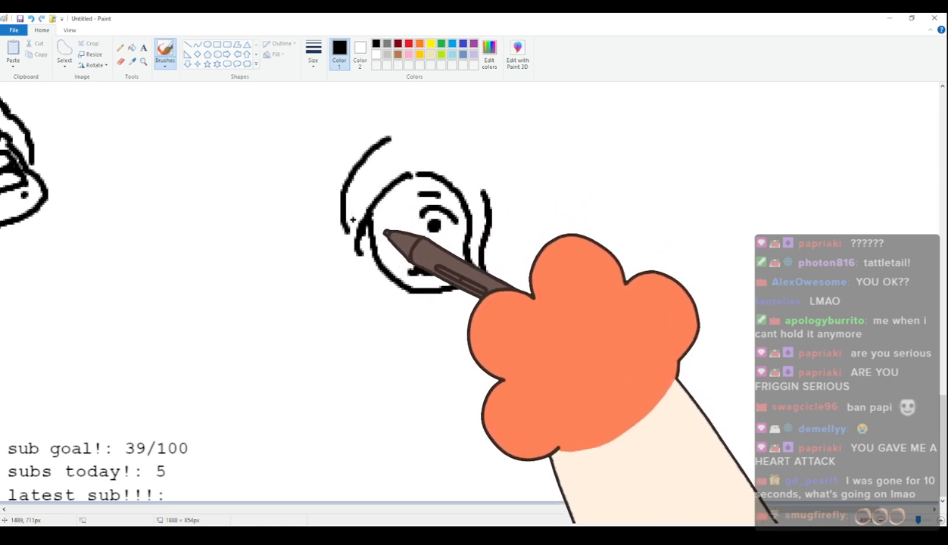
mouse_move(388, 137)
left_mouse_down()
mouse_move(436, 121)
mouse_move(512, 146)
mouse_move(532, 178)
left_mouse_up()
key("ctrl+z")
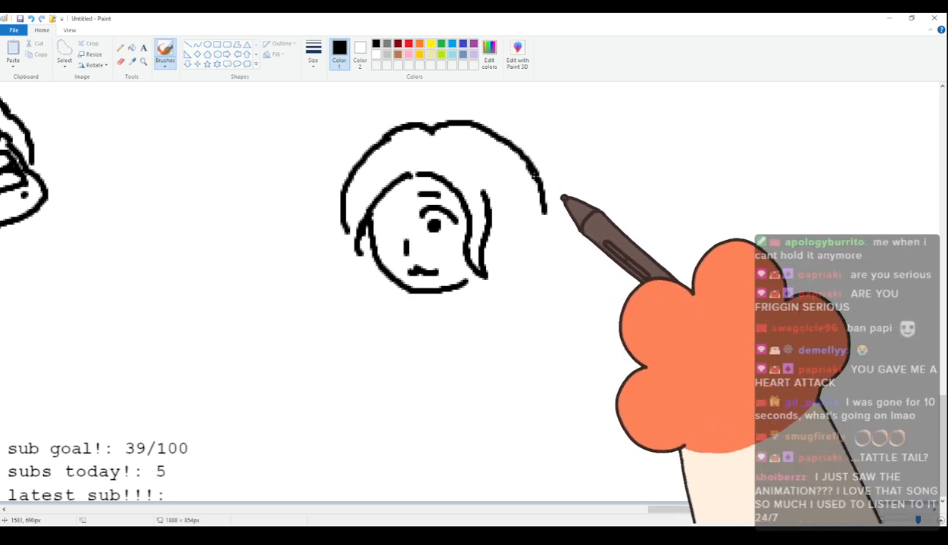
mouse_move(512, 147)
left_mouse_down()
mouse_move(544, 193)
mouse_move(545, 213)
mouse_move(535, 250)
left_mouse_up()
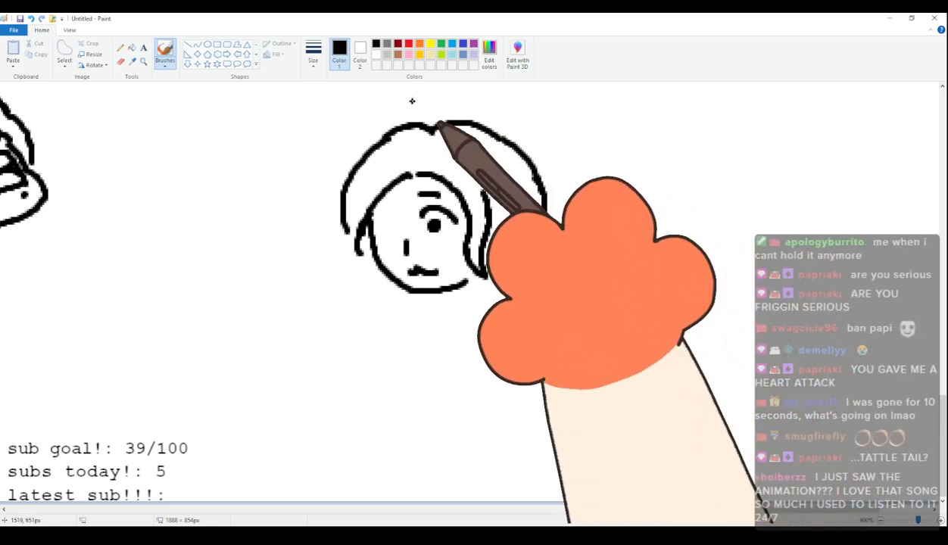
left_click_drag(347, 230, 357, 243)
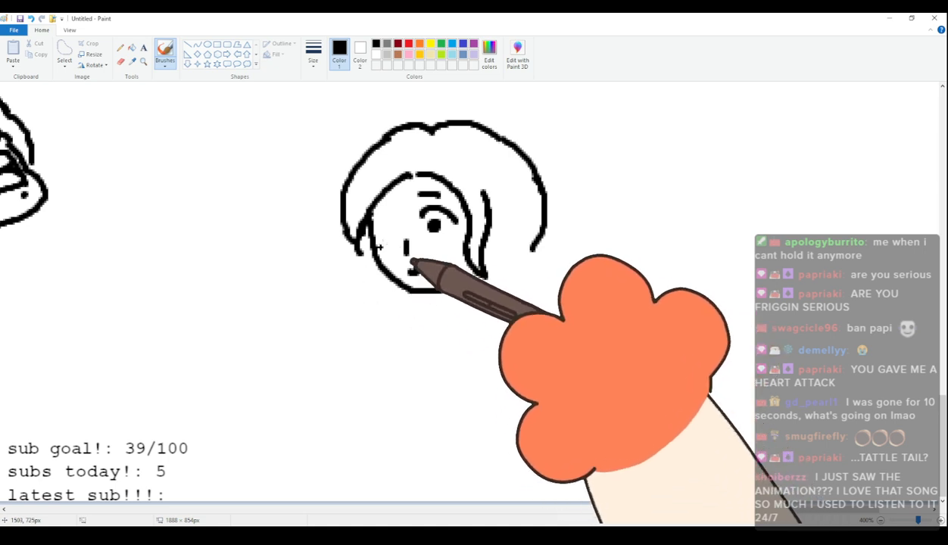
left_click_drag(296, 315, 339, 376)
key("ctrl+z")
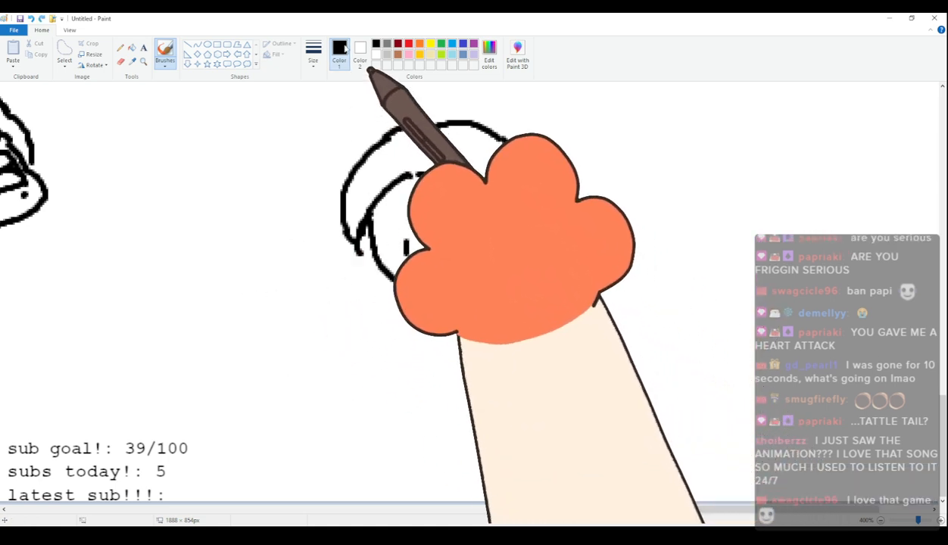
Erase the hundredth figure's facial features and redraw two arched eyes with round black pupils in black.
left_click(120, 62)
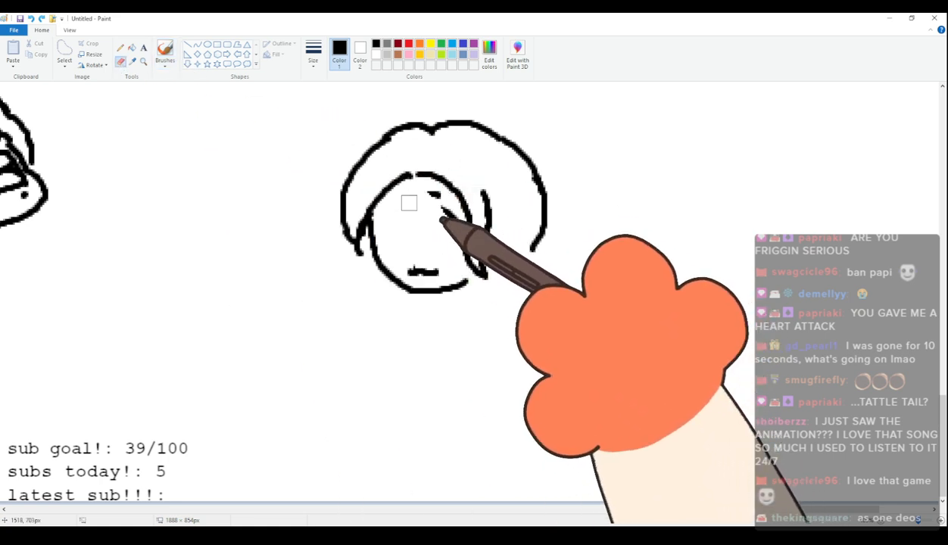
left_click_drag(413, 256, 422, 261)
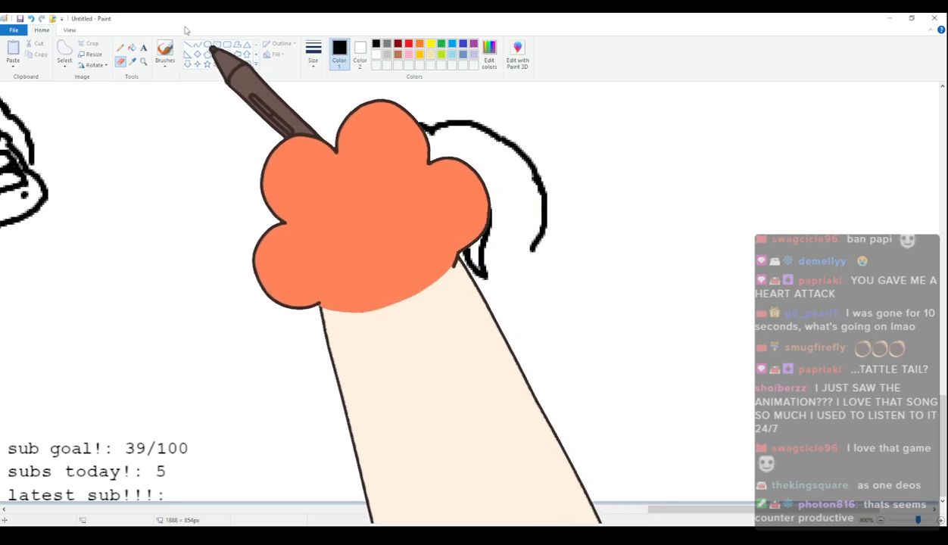
left_click(166, 54)
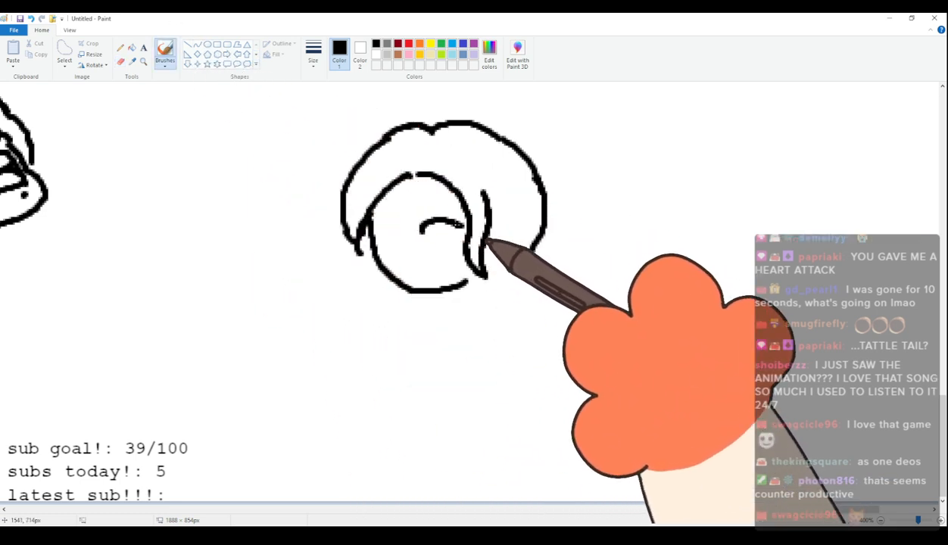
mouse_move(426, 232)
left_mouse_down()
mouse_move(460, 236)
mouse_move(371, 241)
mouse_move(365, 227)
left_mouse_up()
key("ctrl+z")
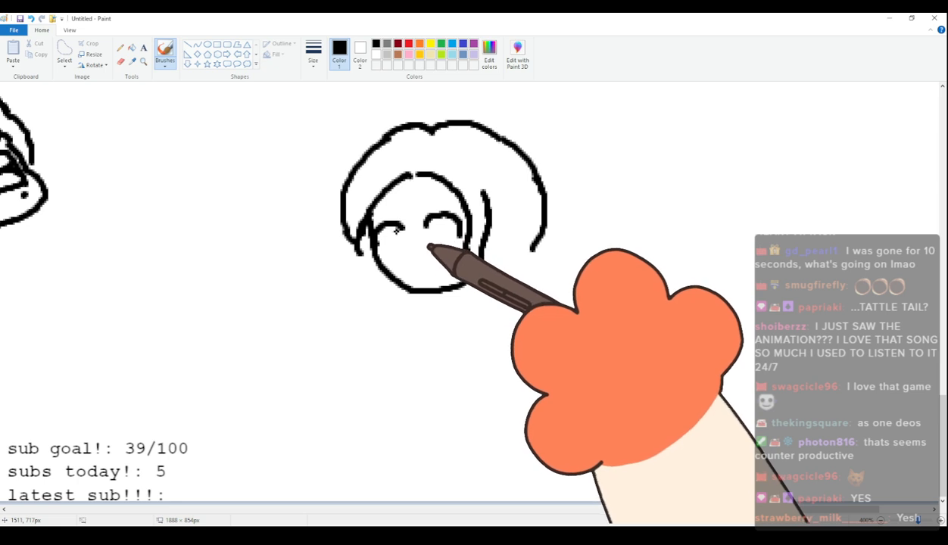
key("ctrl+z")
key("ctrl+z")
left_click_drag(428, 225, 459, 237)
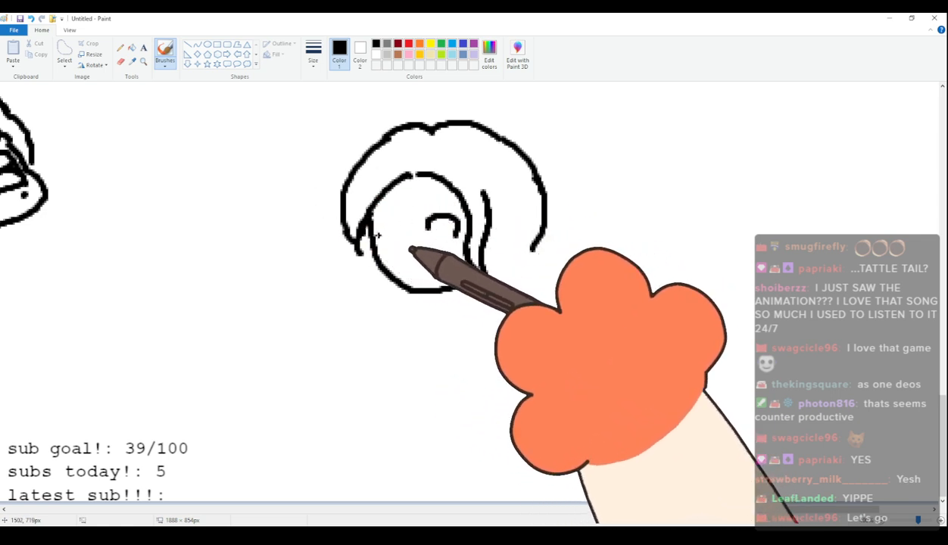
left_click_drag(376, 239, 407, 231)
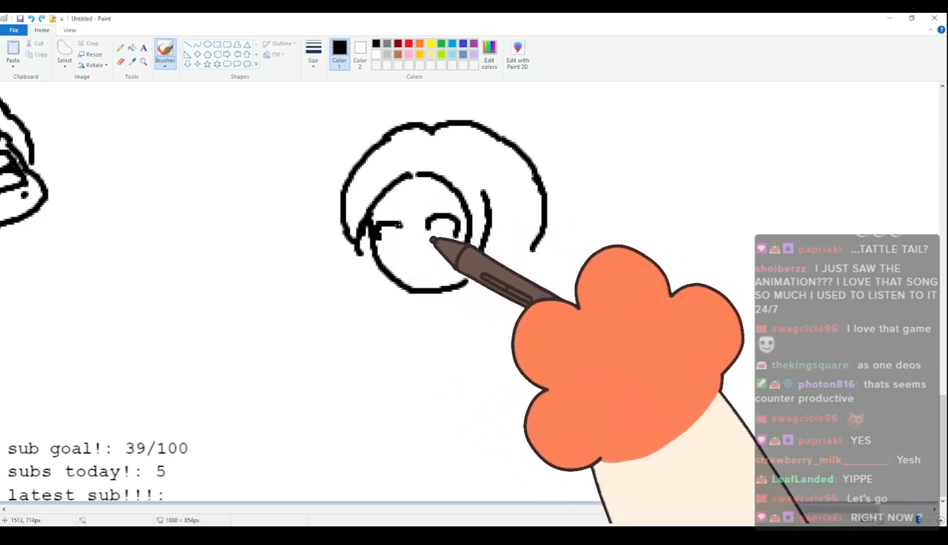
key("ctrl+z")
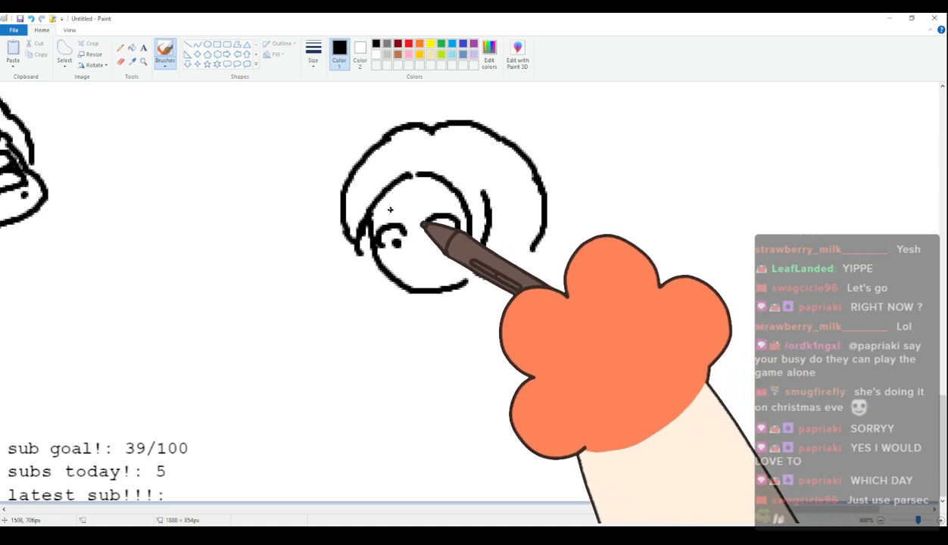
Draw two short slanted eyebrows and a small wavy mouth on the hundredth figure, and enlarge both pupils.
key("ctrl+z")
mouse_move(381, 215)
left_mouse_down()
mouse_move(394, 206)
mouse_move(456, 207)
left_mouse_up()
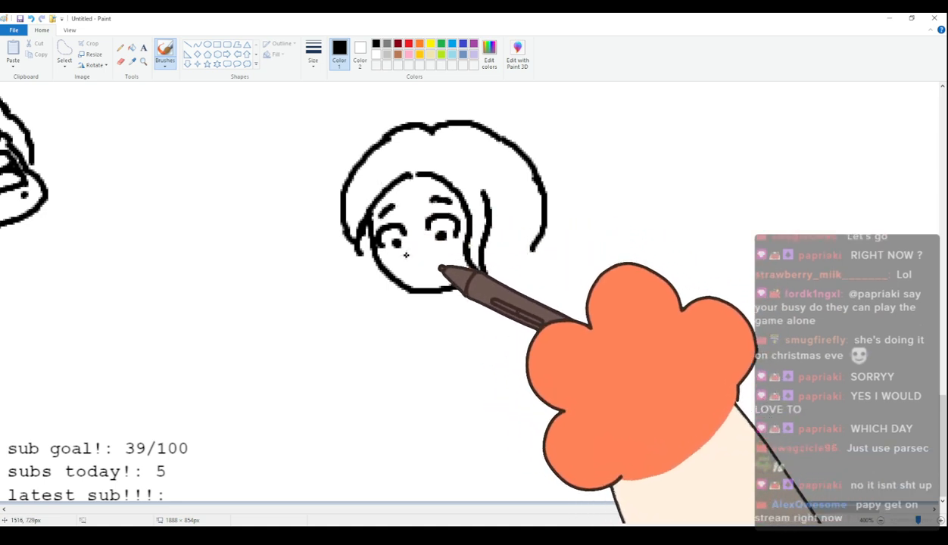
mouse_move(409, 268)
left_mouse_down()
mouse_move(448, 267)
mouse_move(422, 266)
left_mouse_up()
key("ctrl+z")
left_click(393, 241)
left_click(441, 234)
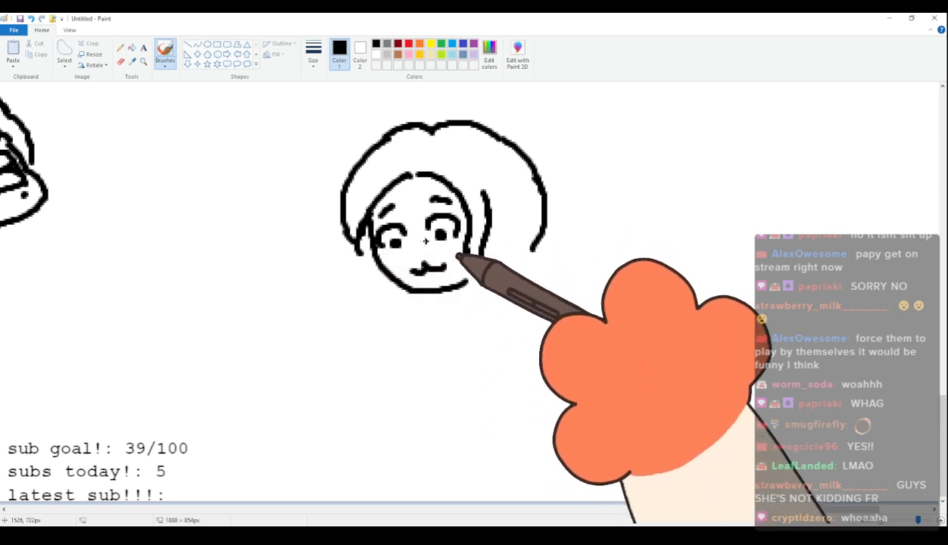
mouse_move(474, 277)
left_mouse_down()
mouse_move(458, 297)
mouse_move(465, 323)
mouse_move(528, 273)
mouse_move(501, 291)
mouse_move(530, 252)
left_mouse_up()
key("ctrl+z")
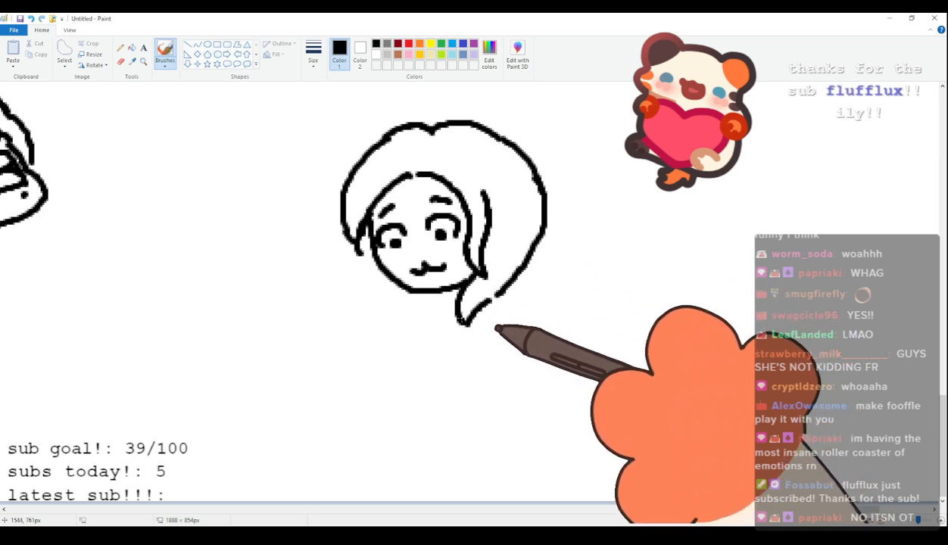
mouse_move(461, 319)
left_mouse_down()
mouse_move(510, 340)
mouse_move(501, 355)
mouse_move(489, 347)
left_mouse_up()
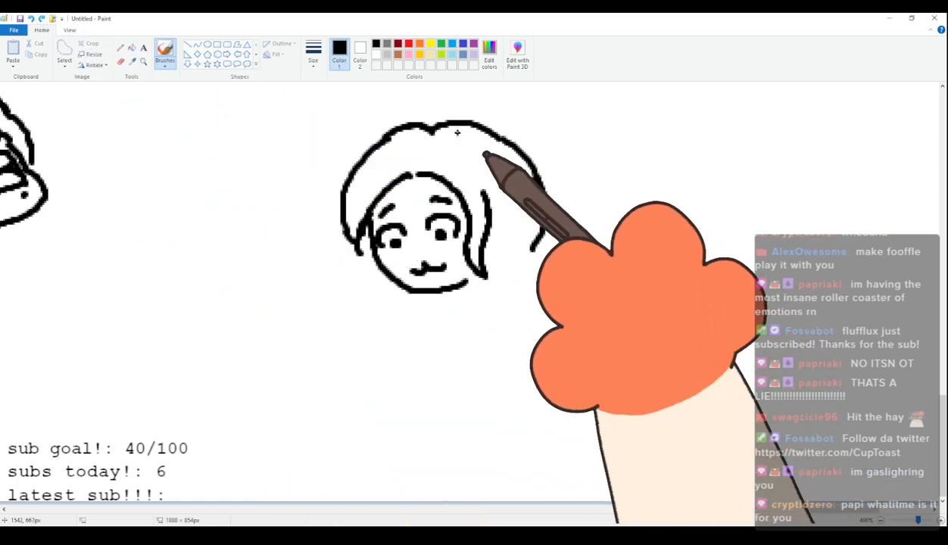
Close the lower end of the hundredth figure's hair with two curved strokes ending near the front lock.
left_click_drag(505, 267, 543, 246)
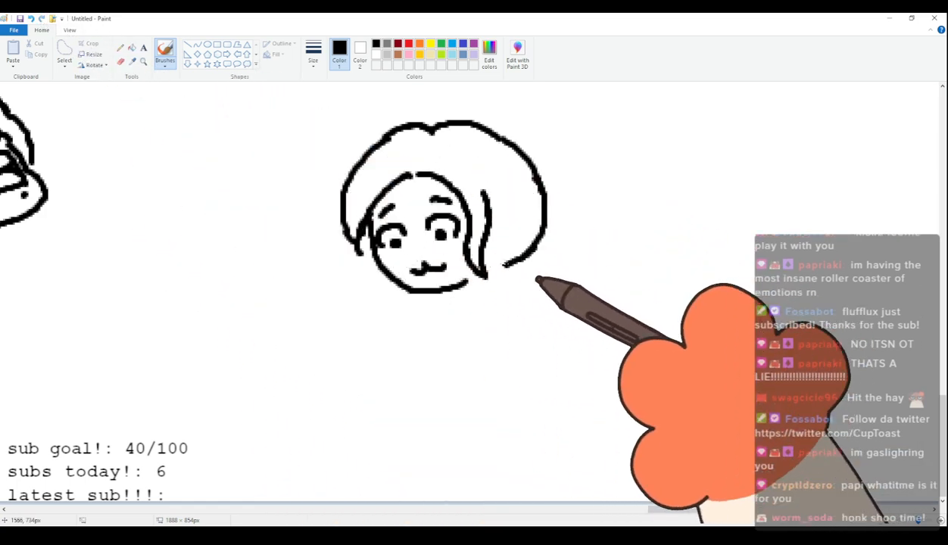
mouse_move(509, 284)
left_mouse_down()
mouse_move(543, 259)
mouse_move(499, 286)
left_mouse_up()
Draw a smaller second head's curved cheek and two tilted rectangular eyes below and beside the hundredth figure's face.
mouse_move(343, 295)
left_mouse_down()
mouse_move(369, 339)
mouse_move(343, 369)
left_mouse_up()
key("ctrl+z")
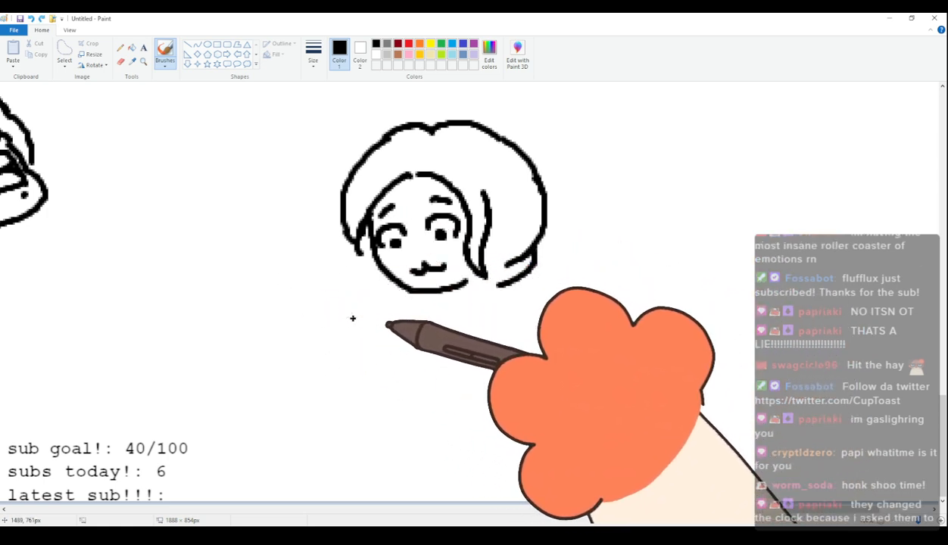
left_click_drag(334, 303, 337, 385)
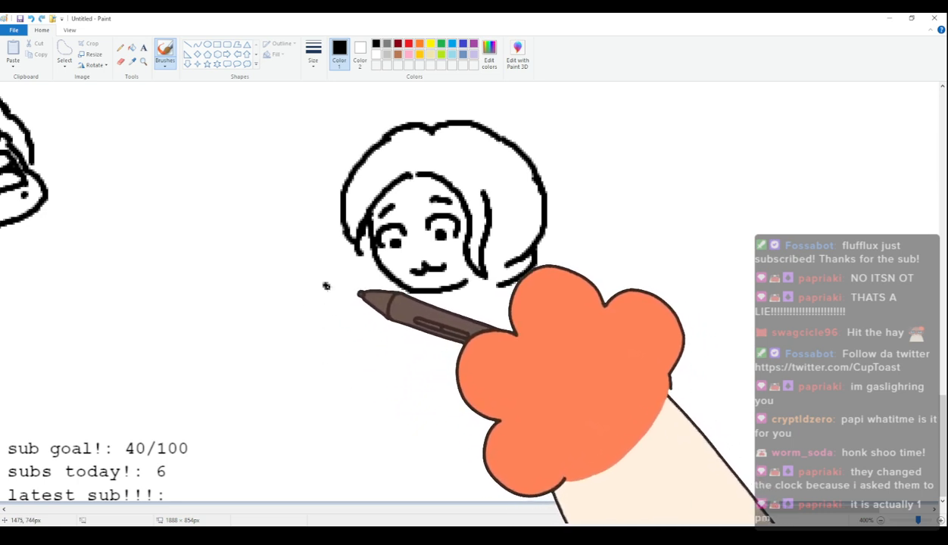
left_click_drag(326, 286, 308, 369)
mouse_move(279, 305)
left_mouse_down()
mouse_move(254, 337)
mouse_move(281, 354)
mouse_move(294, 343)
mouse_move(283, 304)
mouse_move(254, 329)
mouse_move(267, 352)
mouse_move(293, 342)
mouse_move(284, 303)
mouse_move(305, 297)
mouse_move(313, 323)
mouse_move(327, 325)
mouse_move(328, 299)
mouse_move(301, 305)
mouse_move(326, 322)
mouse_move(320, 291)
left_mouse_up()
key("ctrl+z")
left_click(278, 327)
left_click_drag(259, 333, 281, 331)
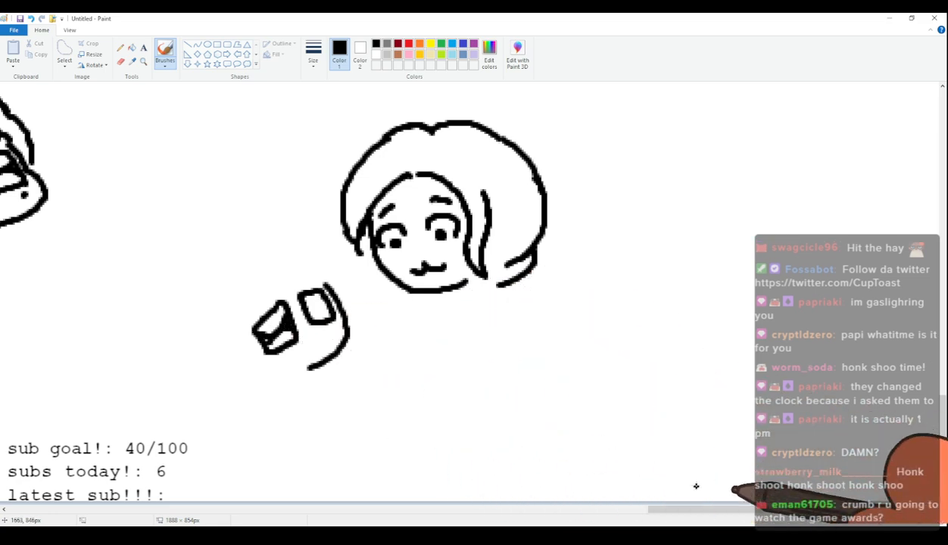
Darken the smaller head's second eye and draw an oval eyebrow above each of its eyes.
mouse_move(708, 506)
left_mouse_down()
mouse_move(592, 506)
mouse_move(692, 506)
left_mouse_up()
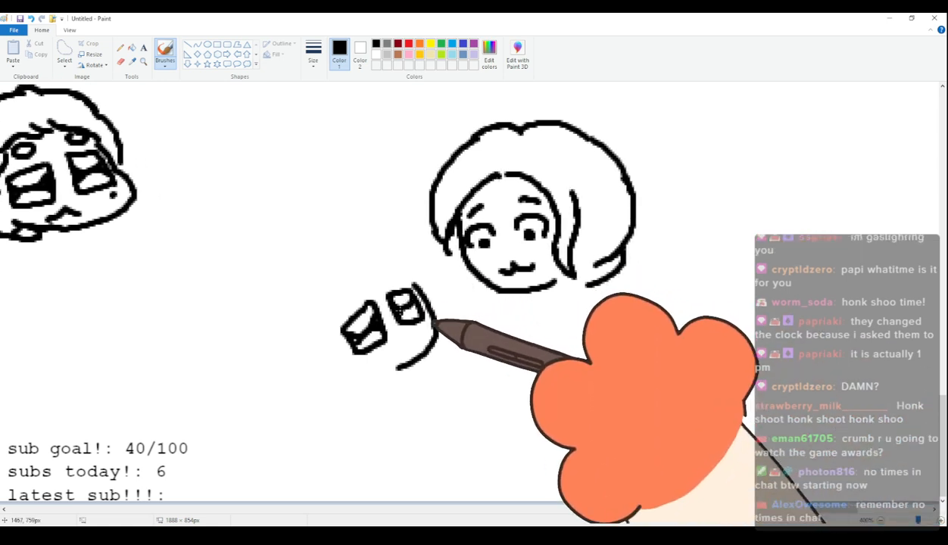
mouse_move(347, 301)
left_mouse_down()
mouse_move(358, 289)
mouse_move(343, 292)
mouse_move(388, 275)
left_mouse_up()
key("ctrl+z")
key("ctrl+z")
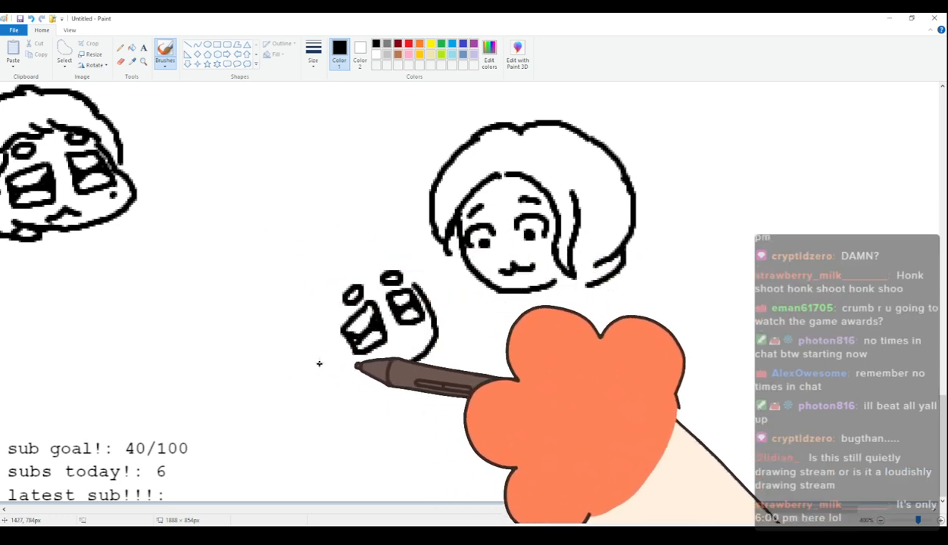
Draw the smaller head's ear, wavy fringe, and rounded bumpy outer hair outline.
left_click_drag(333, 344, 338, 369)
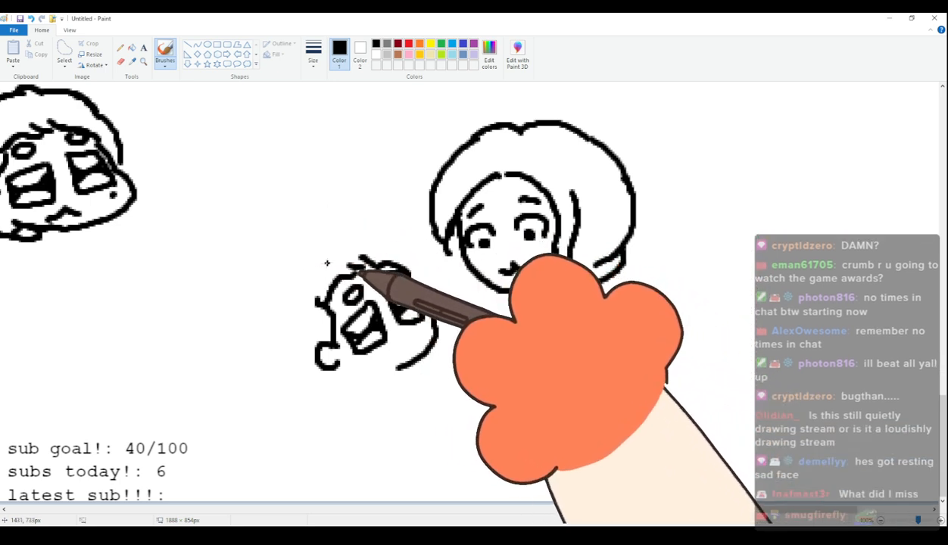
mouse_move(311, 263)
left_mouse_down()
mouse_move(303, 295)
mouse_move(306, 278)
mouse_move(340, 266)
mouse_move(291, 280)
mouse_move(276, 341)
left_mouse_up()
key("ctrl+z")
key("ctrl+z")
mouse_move(288, 305)
left_mouse_down()
mouse_move(291, 347)
mouse_move(305, 352)
left_mouse_up()
mouse_move(311, 253)
left_mouse_down()
mouse_move(343, 228)
mouse_move(358, 231)
mouse_move(337, 235)
mouse_move(370, 234)
mouse_move(457, 273)
mouse_move(425, 253)
mouse_move(427, 284)
left_mouse_up()
key("ctrl+z")
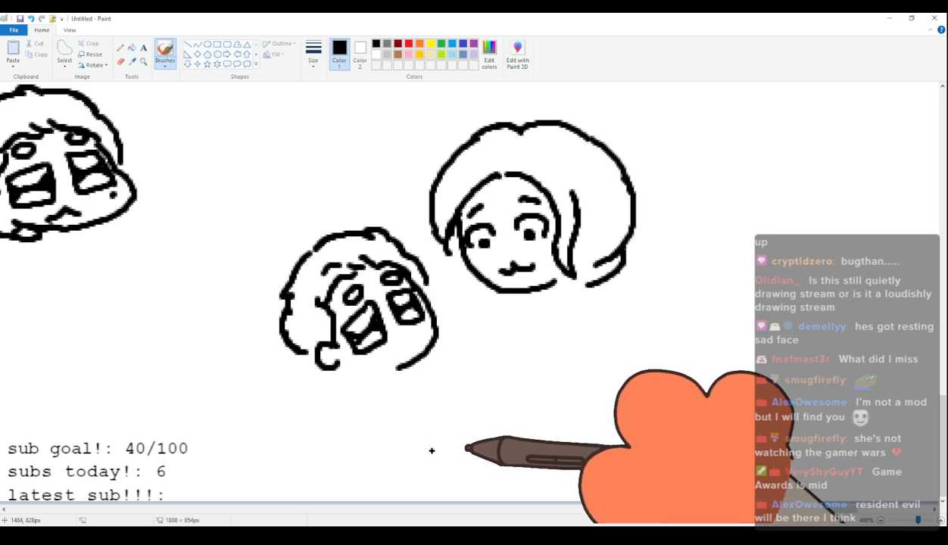
Outline small lips in black near the smaller head's cheek edge and fill them with pink.
left_click(375, 54)
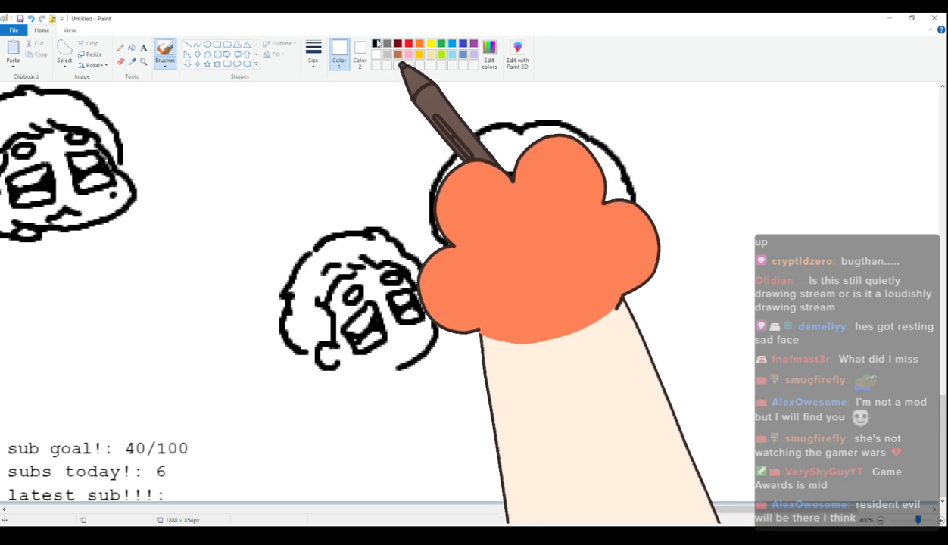
left_click(376, 44)
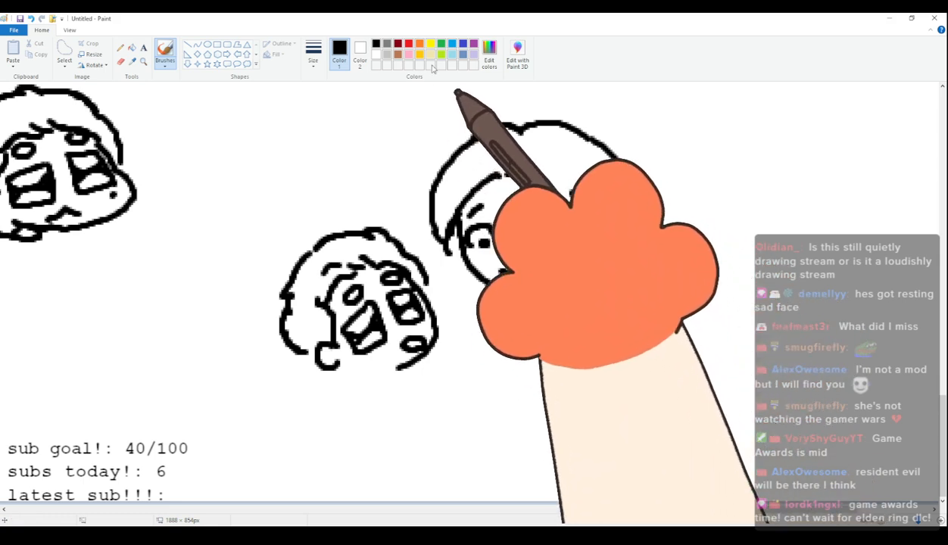
left_click(408, 54)
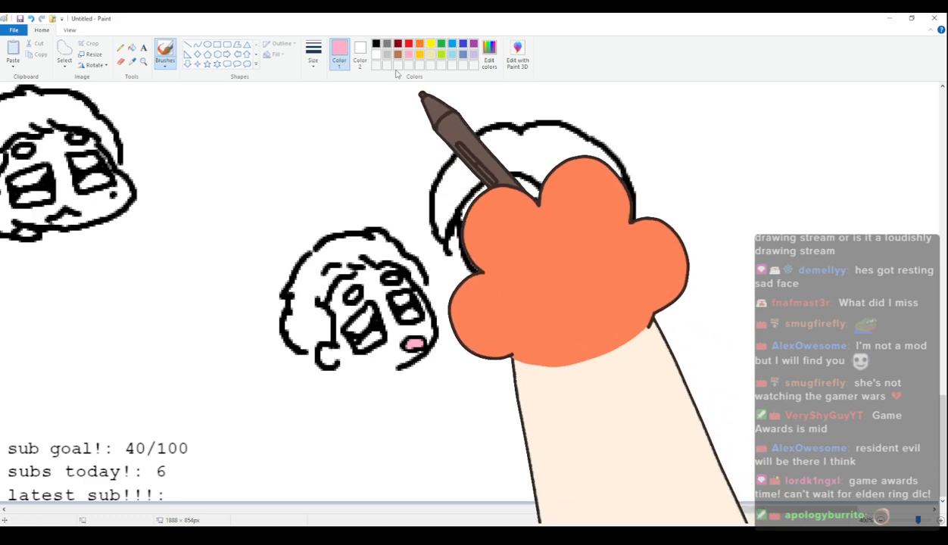
Darken the outline of the smaller head's lips in black, and draw neck and collar lines under the chin.
left_click(375, 43)
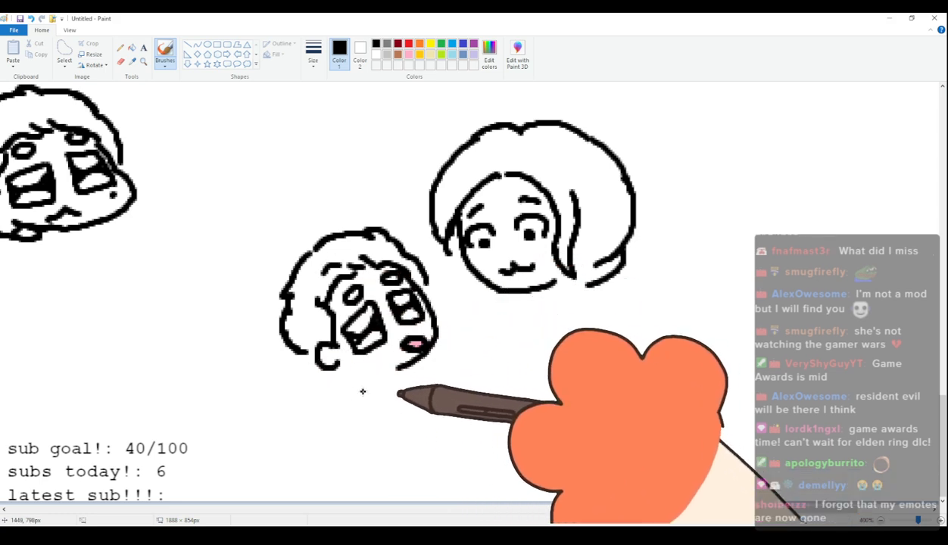
mouse_move(391, 381)
left_mouse_down()
mouse_move(352, 373)
mouse_move(364, 385)
mouse_move(350, 384)
left_mouse_up()
key("ctrl+z")
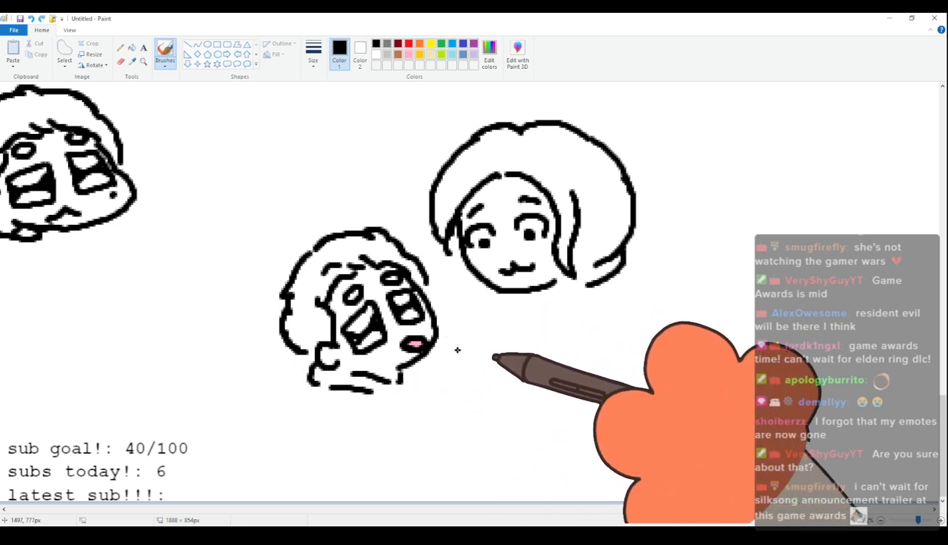
Draw a slanted stick with a rounded end pointing at the smaller figure's mouth, and paint its tip light grey.
left_click_drag(440, 353, 473, 407)
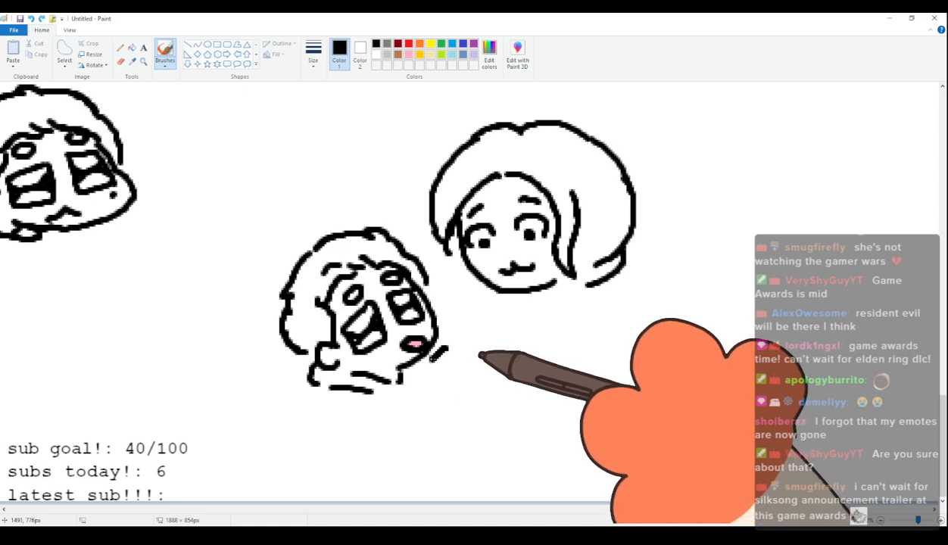
left_click_drag(442, 349, 489, 402)
left_click_drag(446, 350, 491, 402)
left_click_drag(445, 348, 491, 401)
left_click_drag(448, 352, 491, 400)
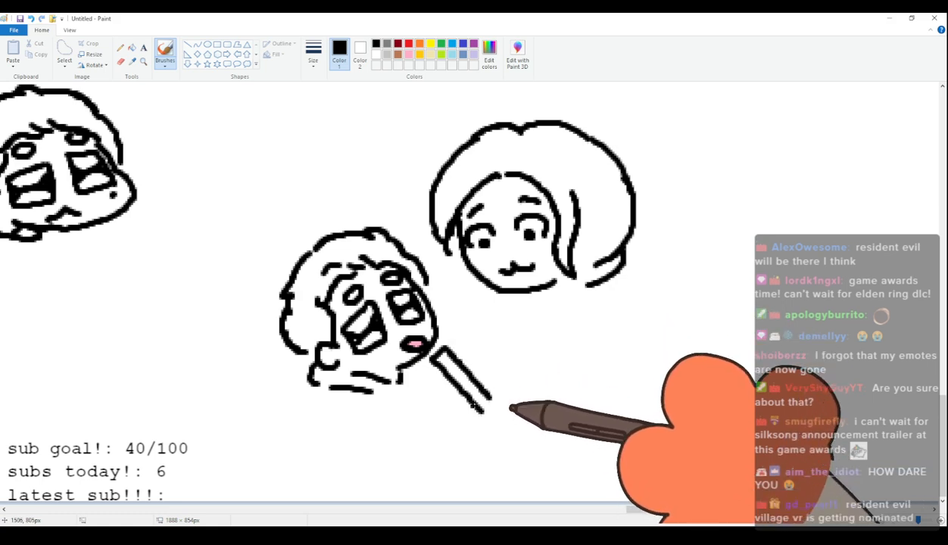
left_click(387, 54)
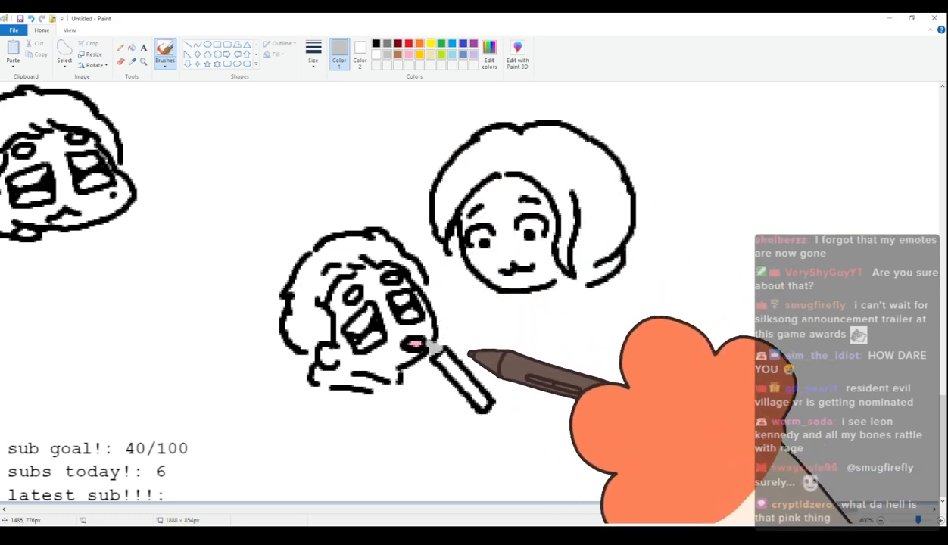
Draw the smaller figure's fingers around the stick in black, and outline a wide sleeve below the collar.
left_click(376, 43)
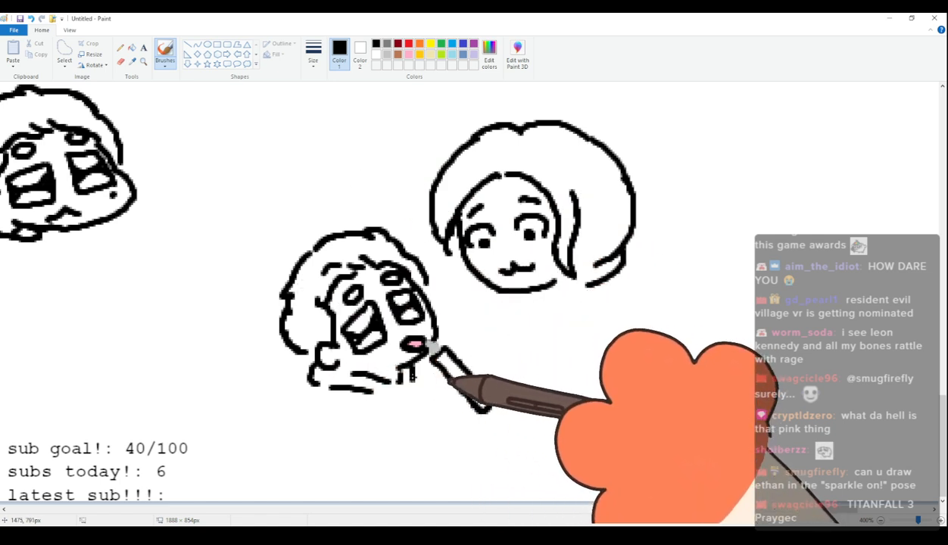
left_click_drag(369, 391, 389, 409)
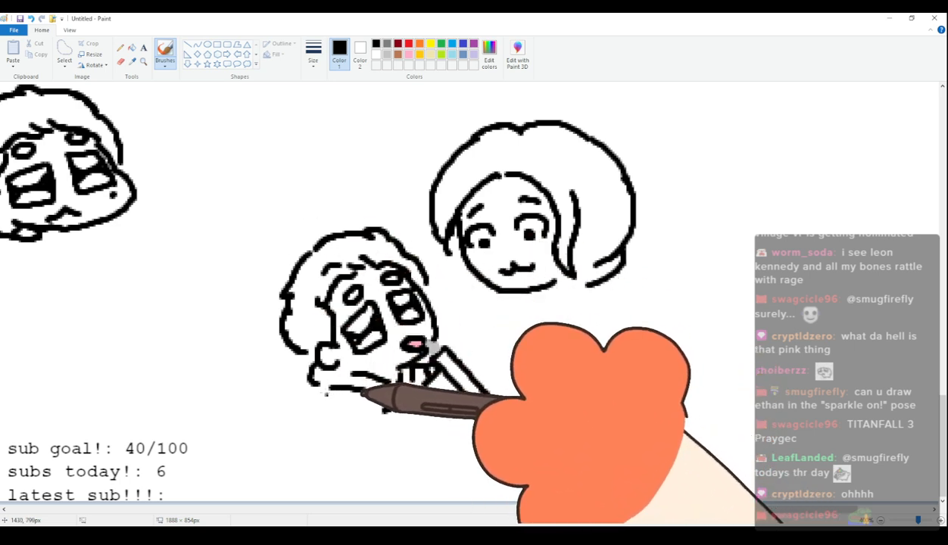
mouse_move(327, 392)
left_mouse_down()
mouse_move(308, 429)
mouse_move(332, 442)
left_mouse_up()
key("ctrl+z")
mouse_move(324, 394)
left_mouse_down()
mouse_move(306, 438)
mouse_move(331, 454)
mouse_move(375, 459)
left_mouse_up()
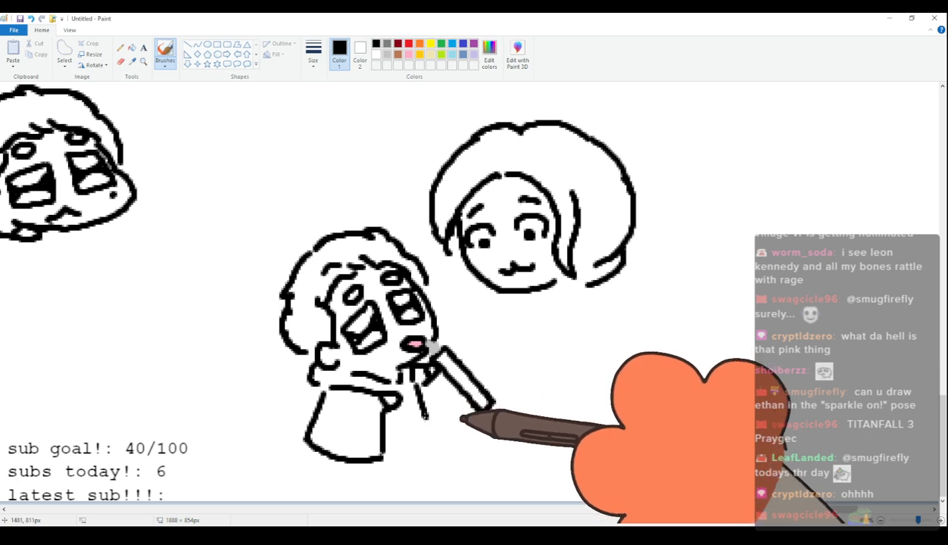
Draw the smaller figure's front body line and the small foot shape at its base in black.
left_click_drag(420, 423, 419, 440)
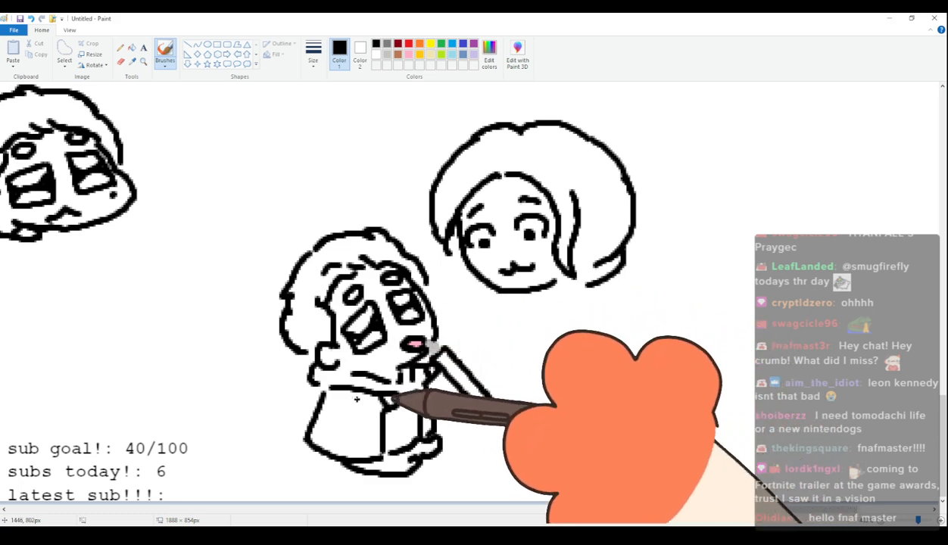
left_click_drag(421, 438, 438, 449)
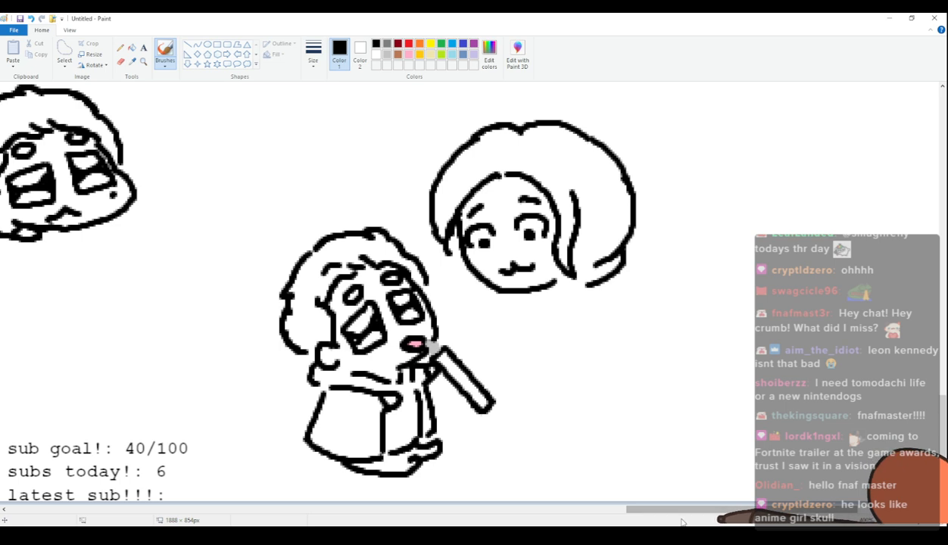
Erase the stick's rounded far end and draw a black-outlined hand with curled fingers gripping it.
left_click_drag(682, 512, 717, 513)
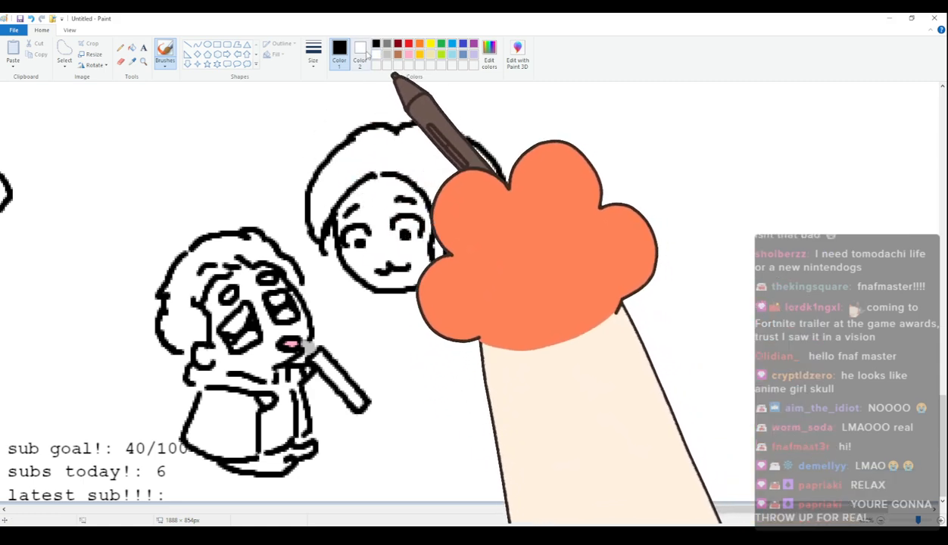
left_click(121, 61)
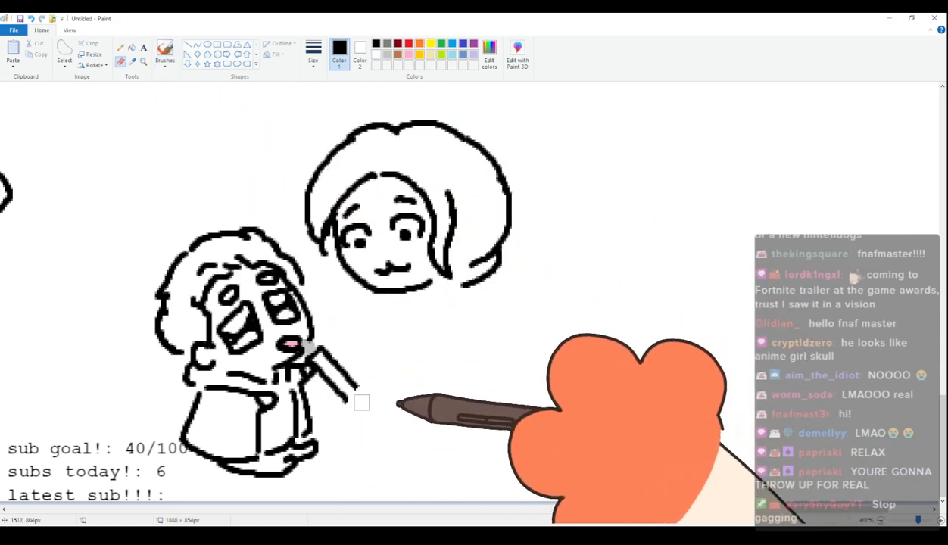
left_click(165, 53)
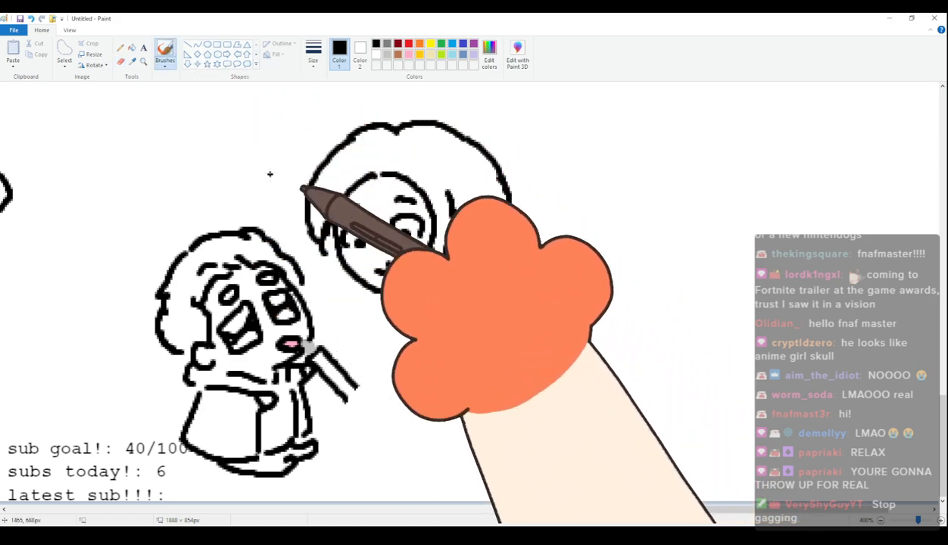
mouse_move(361, 390)
left_mouse_down()
mouse_move(347, 399)
mouse_move(350, 416)
left_mouse_up()
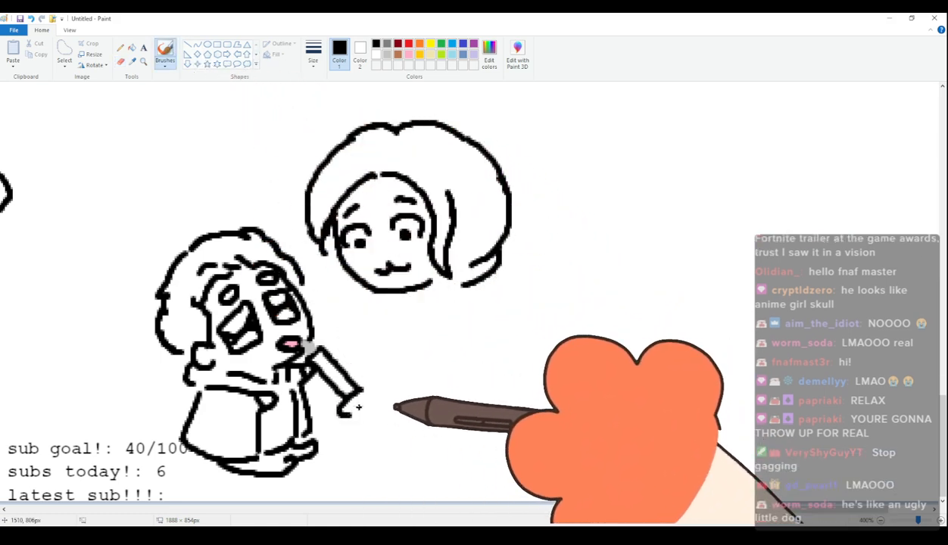
key("ctrl+z")
key("ctrl+z")
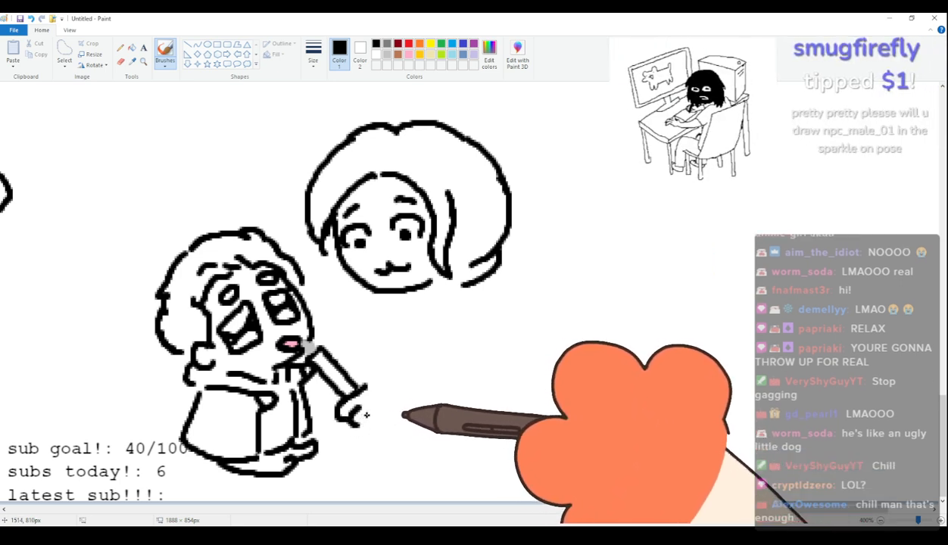
left_click_drag(350, 404, 369, 427)
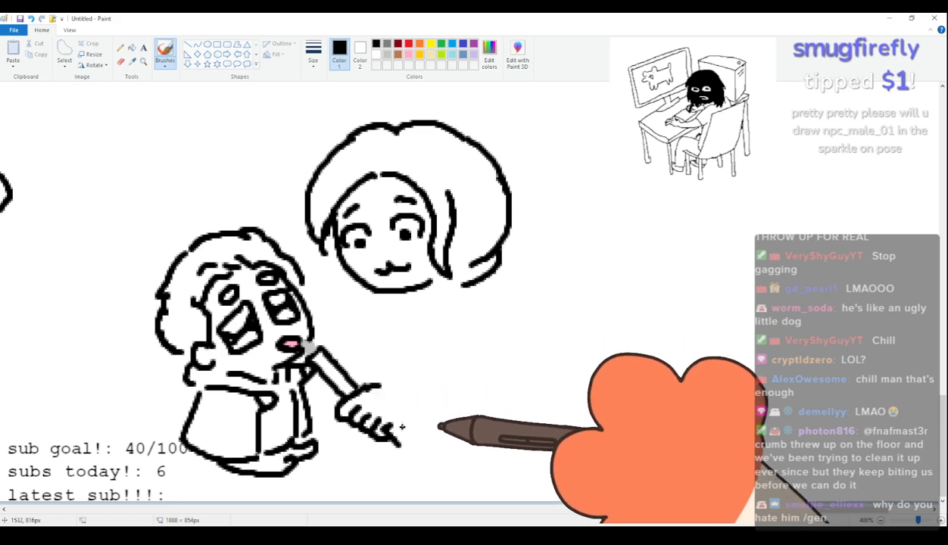
mouse_move(394, 423)
left_mouse_down()
mouse_move(413, 439)
mouse_move(402, 449)
left_mouse_up()
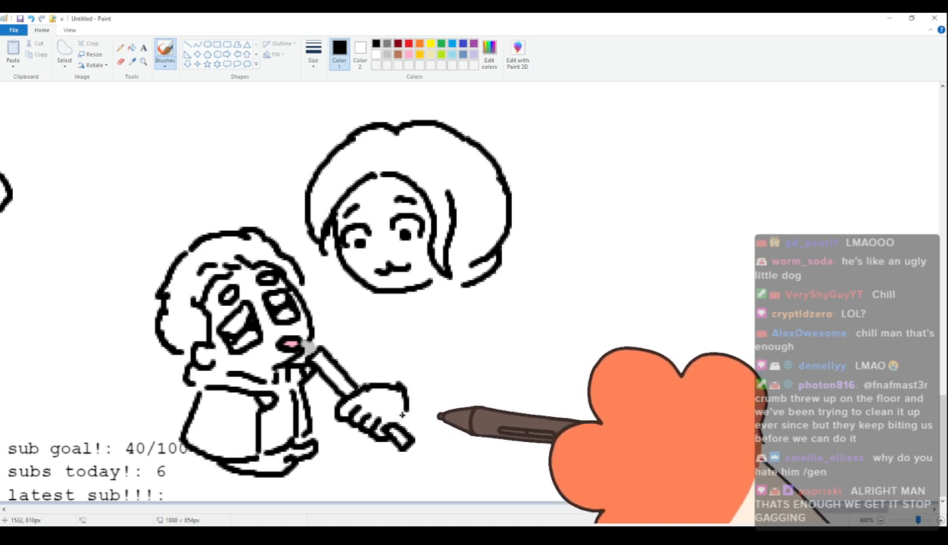
left_click_drag(401, 389, 415, 435)
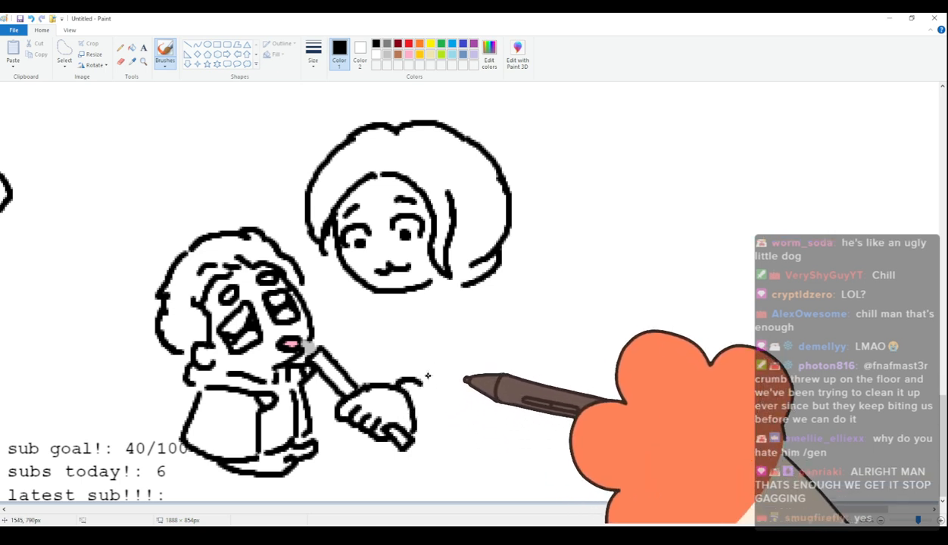
Add short black cuff lines at the wrist behind the hand gripping the stick.
left_click_drag(396, 379, 427, 379)
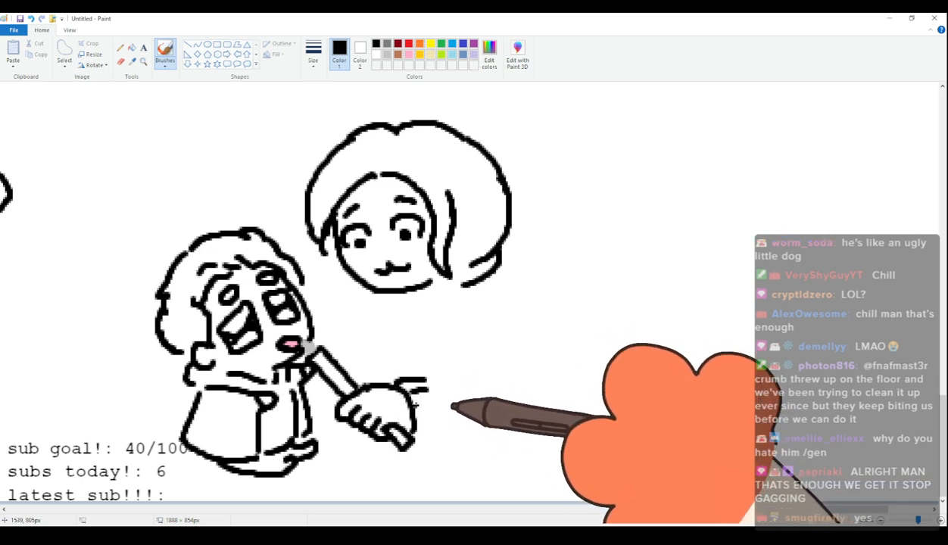
left_click_drag(419, 430, 436, 429)
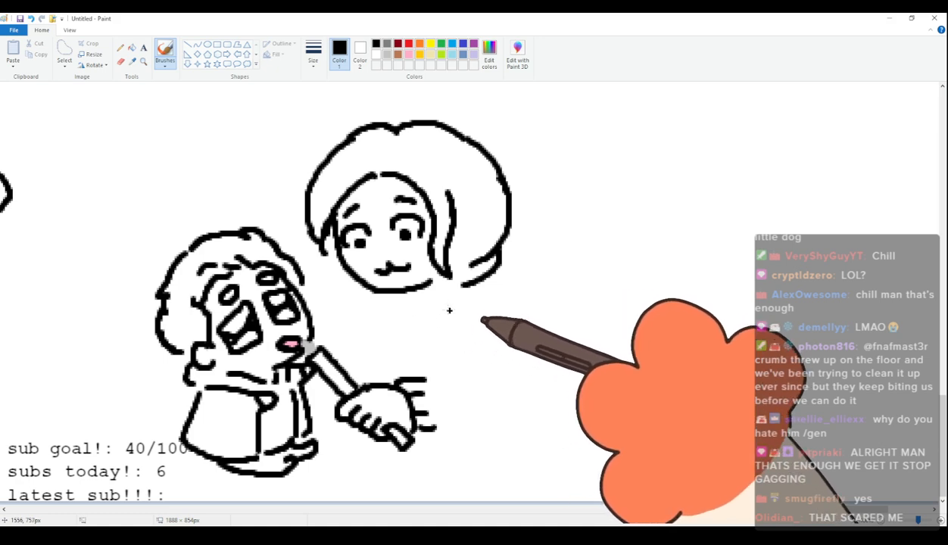
mouse_move(438, 288)
left_mouse_down()
mouse_move(426, 334)
mouse_move(445, 295)
mouse_move(415, 321)
mouse_move(396, 310)
mouse_move(408, 338)
left_mouse_up()
key("ctrl+z")
mouse_move(438, 288)
left_mouse_down()
mouse_move(417, 369)
mouse_move(503, 399)
left_mouse_up()
key("ctrl+z")
mouse_move(422, 428)
left_mouse_down()
mouse_move(476, 453)
mouse_move(515, 444)
left_mouse_up()
key("ctrl+z")
left_click_drag(455, 441, 503, 443)
key("ctrl+z")
key("ctrl+z")
key("ctrl+z")
left_click_drag(421, 379, 489, 393)
Draw a strap with two cross lines down the larger figure's chest, and outline the rounded shoulder and back.
key("ctrl+z")
Draw the upper and lower edges of the larger figure's forearm sleeve, extending back from the cuff.
left_click_drag(419, 380, 481, 390)
left_click_drag(437, 431, 500, 456)
left_click_drag(483, 391, 502, 401)
left_click_drag(455, 291, 441, 365)
left_click_drag(466, 297, 454, 378)
left_click_drag(445, 341, 457, 343)
left_click_drag(447, 316, 460, 317)
left_click_drag(481, 284, 527, 318)
key("ctrl+z")
mouse_move(489, 280)
left_mouse_down()
mouse_move(535, 320)
mouse_move(562, 415)
left_mouse_up()
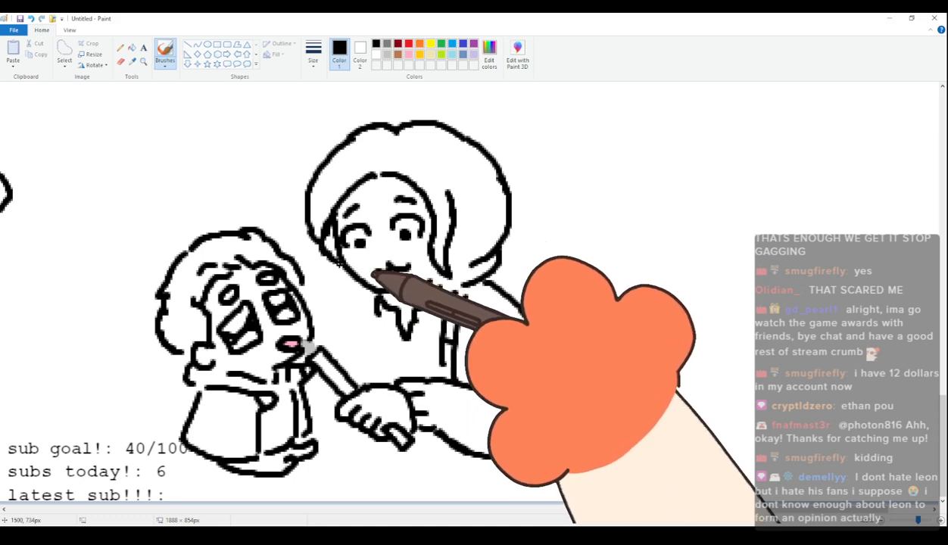
Draw a hair lock beside the larger figure's cheek and its ragged ends over the chest.
mouse_move(338, 267)
left_mouse_down()
mouse_move(365, 284)
mouse_move(363, 327)
left_mouse_up()
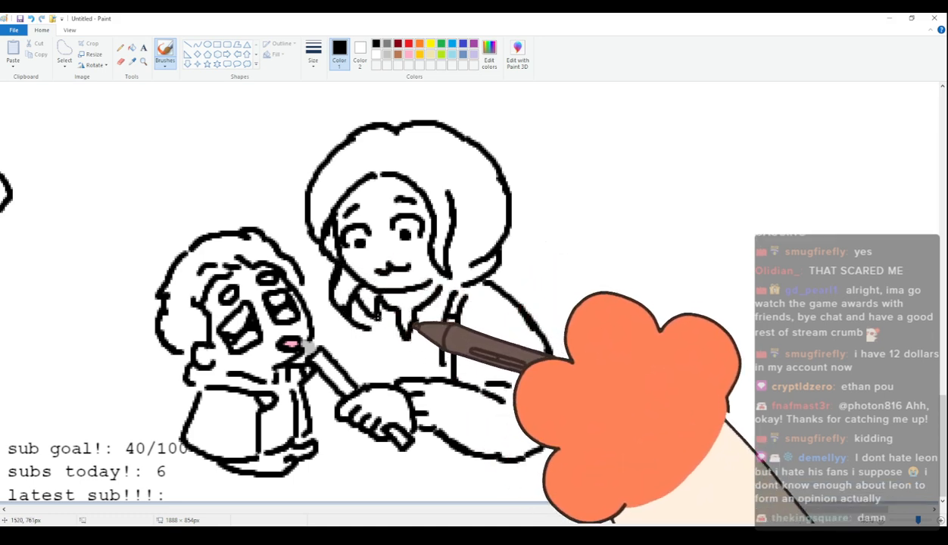
left_click_drag(358, 329, 370, 349)
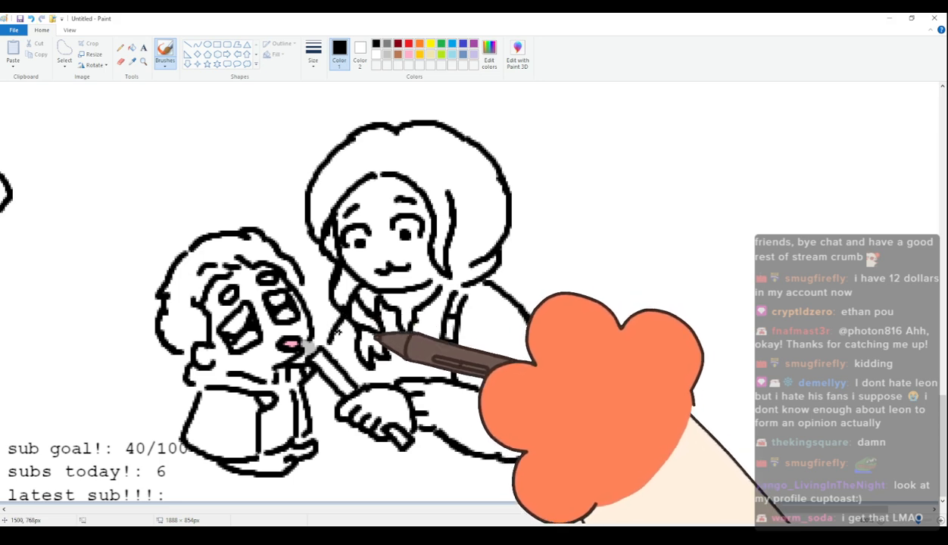
Erase the fingers around the stick and redraw them as a smaller fist, with the stick's edge and end restored.
left_click(121, 61)
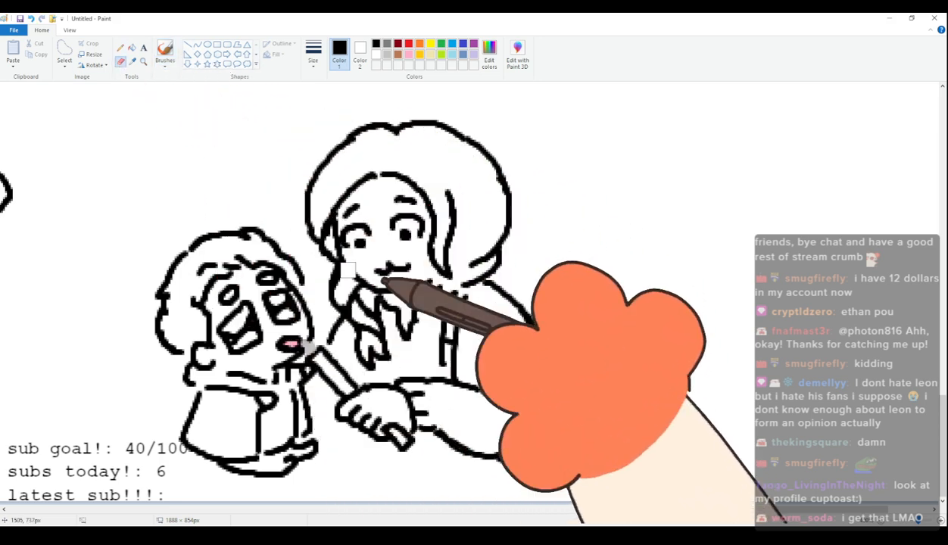
mouse_move(348, 407)
left_mouse_down()
mouse_move(377, 387)
mouse_move(360, 430)
mouse_move(366, 418)
left_mouse_up()
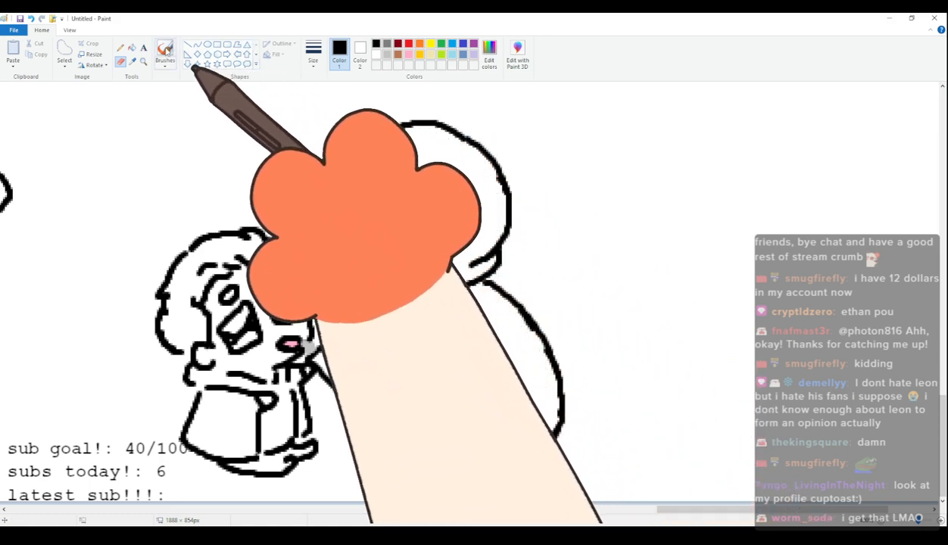
left_click(164, 55)
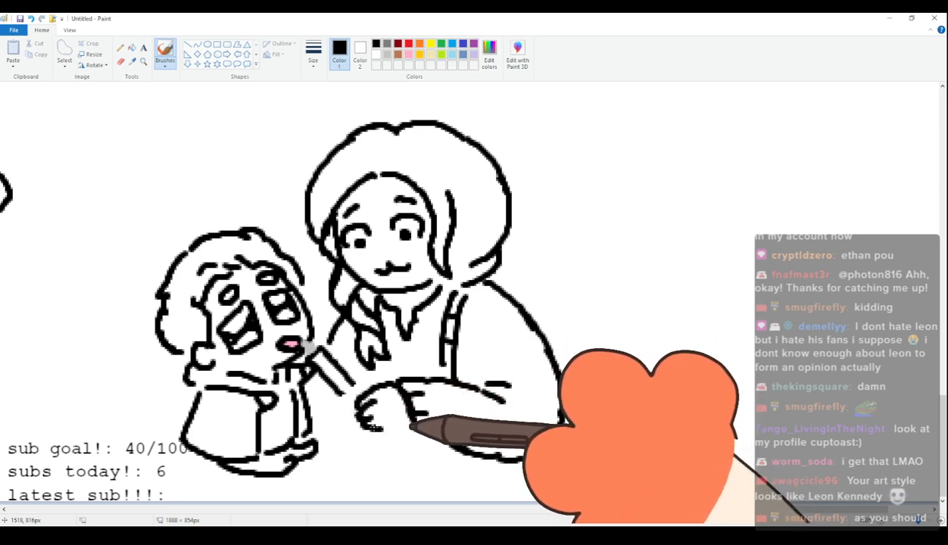
left_click_drag(327, 376, 367, 405)
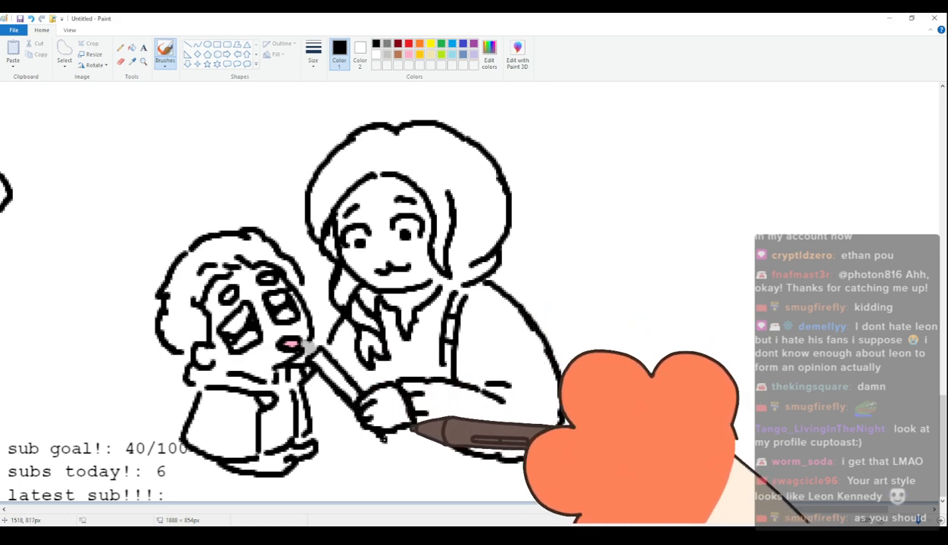
left_click_drag(381, 434, 398, 436)
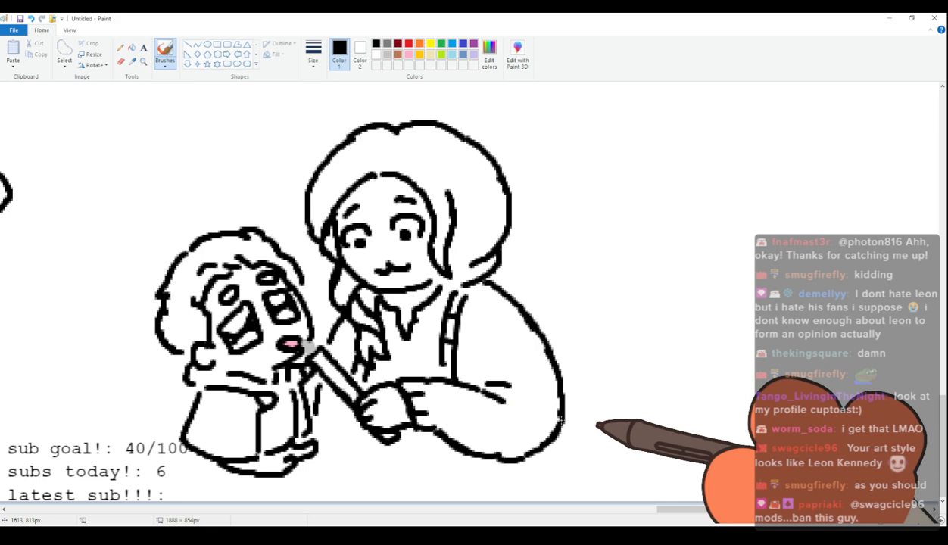
scroll(462, 368, "up", 2)
scroll(439, 348, "down", 2)
scroll(451, 325, "up", 1)
scroll(450, 324, "down", 1)
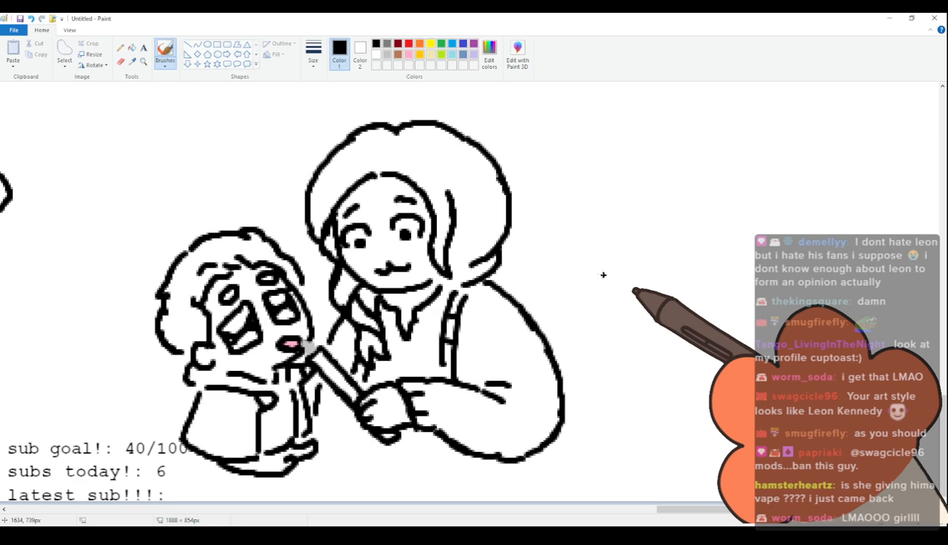
scroll(604, 275, "up", 3)
scroll(531, 295, "down", 3)
scroll(371, 369, "up", 3)
scroll(372, 370, "down", 3)
scroll(500, 385, "up", 3)
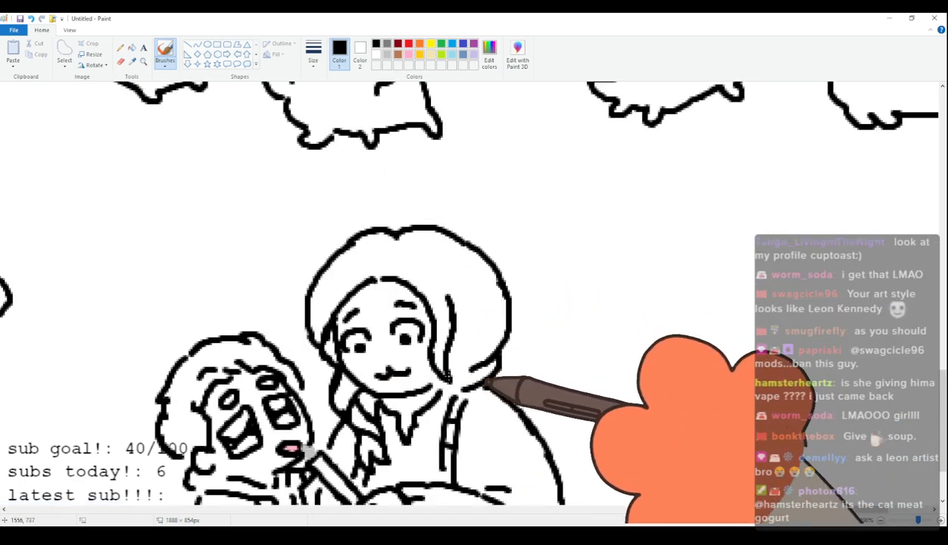
scroll(397, 370, "down", 3)
scroll(398, 370, "up", 3)
scroll(398, 370, "down", 3)
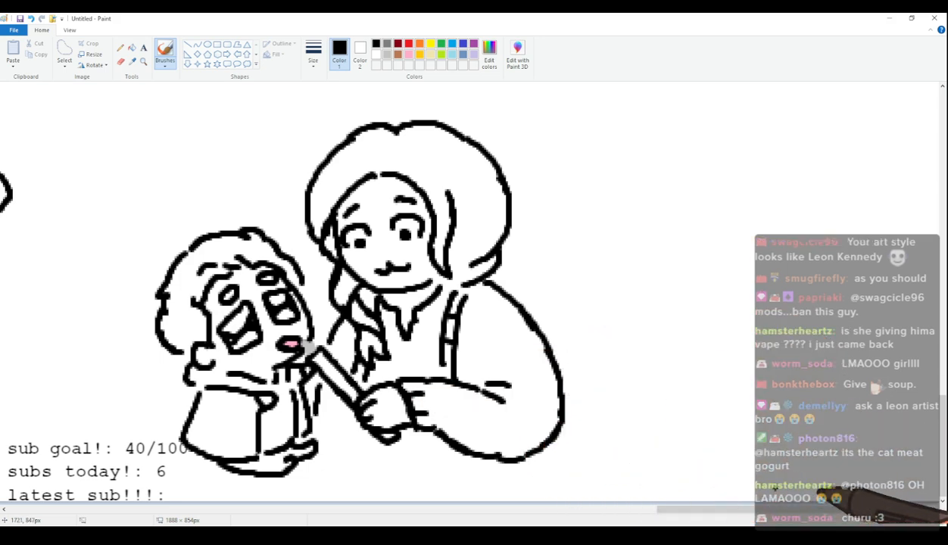
Handwrite "mia giving" in black in the empty space above the smaller figure.
left_click_drag(787, 510, 740, 510)
scroll(740, 492, "up", 3)
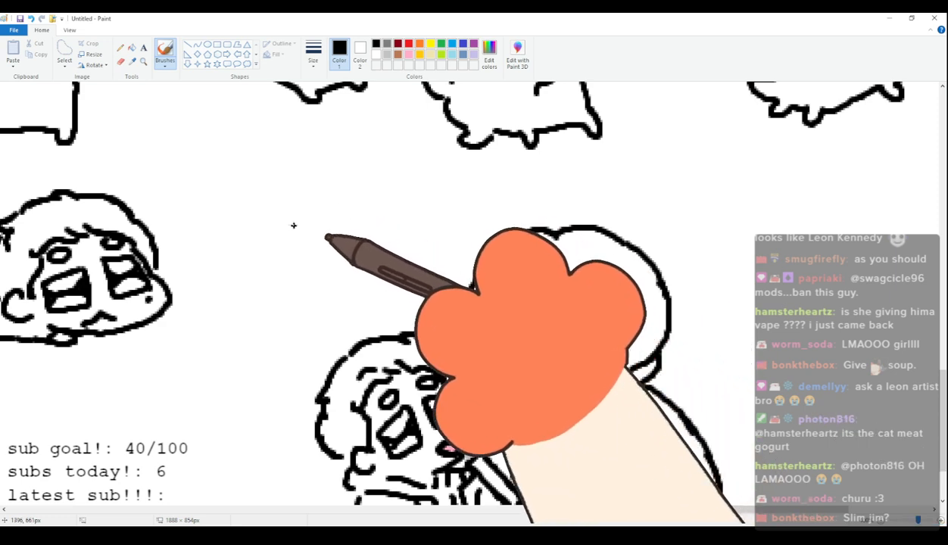
mouse_move(285, 224)
left_mouse_down()
mouse_move(313, 234)
mouse_move(334, 220)
mouse_move(339, 229)
left_mouse_up()
left_click(313, 213)
left_click(310, 211)
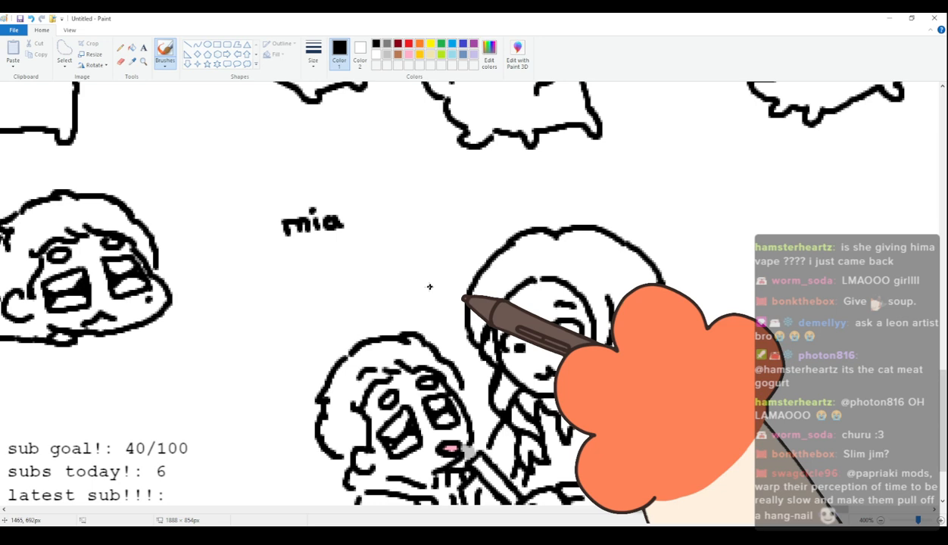
mouse_move(375, 219)
left_mouse_down()
mouse_move(381, 211)
mouse_move(380, 229)
mouse_move(415, 206)
mouse_move(425, 214)
mouse_move(440, 206)
mouse_move(459, 209)
mouse_move(453, 226)
left_mouse_up()
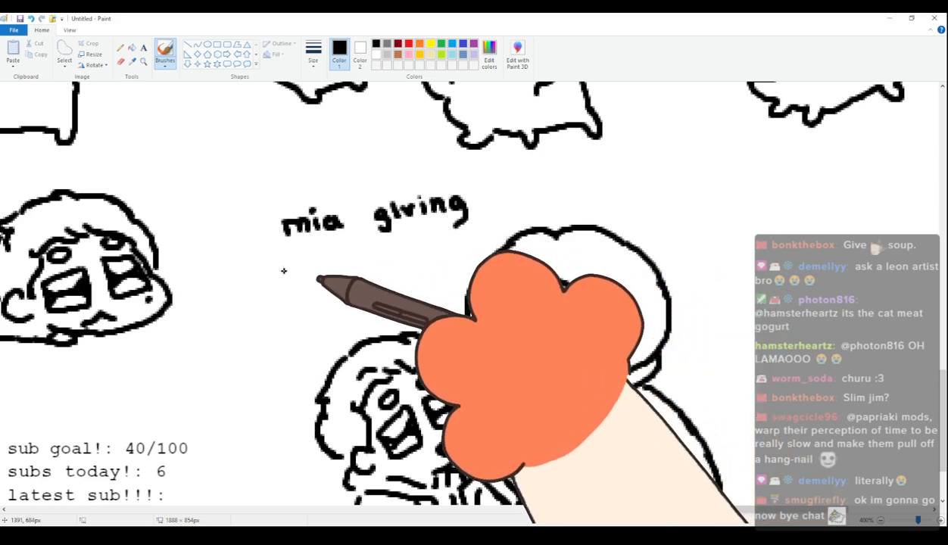
Complete the handwritten caption with "ethan a" and "churu" on two lines below the first.
left_click_drag(266, 278, 279, 282)
mouse_move(286, 265)
left_mouse_down()
mouse_move(288, 281)
mouse_move(300, 271)
left_mouse_up()
mouse_move(303, 262)
left_mouse_down()
mouse_move(305, 278)
mouse_move(358, 281)
left_mouse_up()
left_click_drag(412, 253, 414, 268)
mouse_move(318, 309)
left_mouse_down()
mouse_move(316, 328)
mouse_move(367, 324)
mouse_move(385, 310)
mouse_move(409, 318)
left_mouse_up()
scroll(537, 254, "down", 3)
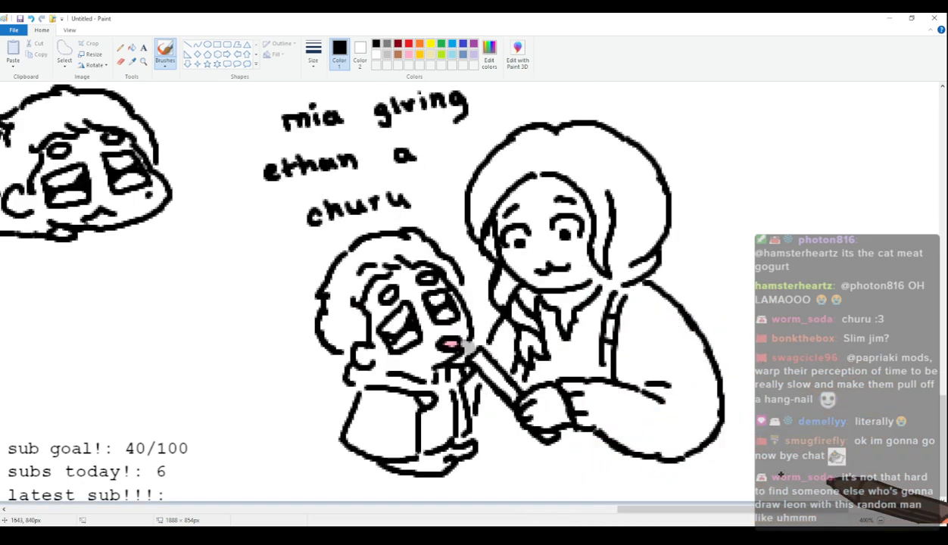
Examine the captioned two-figure drawing up close and alongside the other characters on the canvas.
left_click(881, 521)
left_click(881, 521)
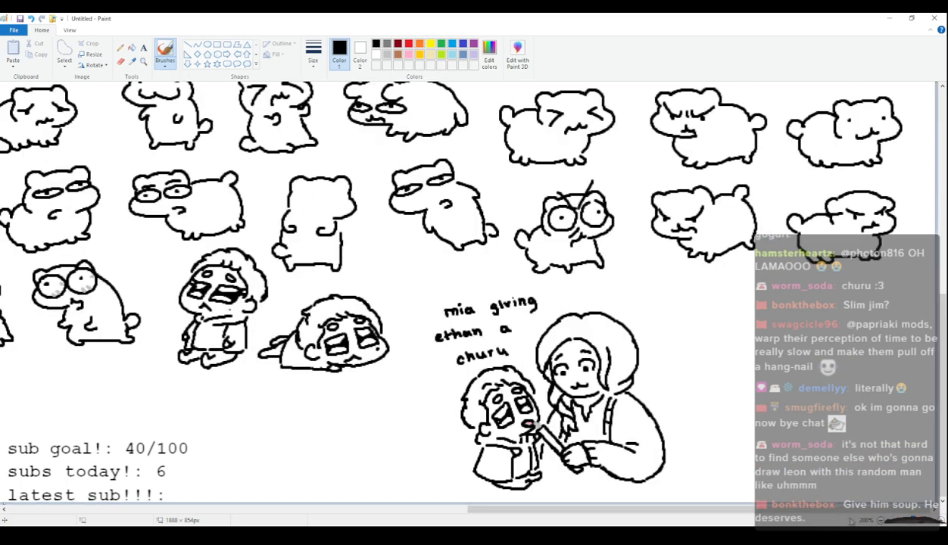
left_click_drag(848, 510, 869, 520)
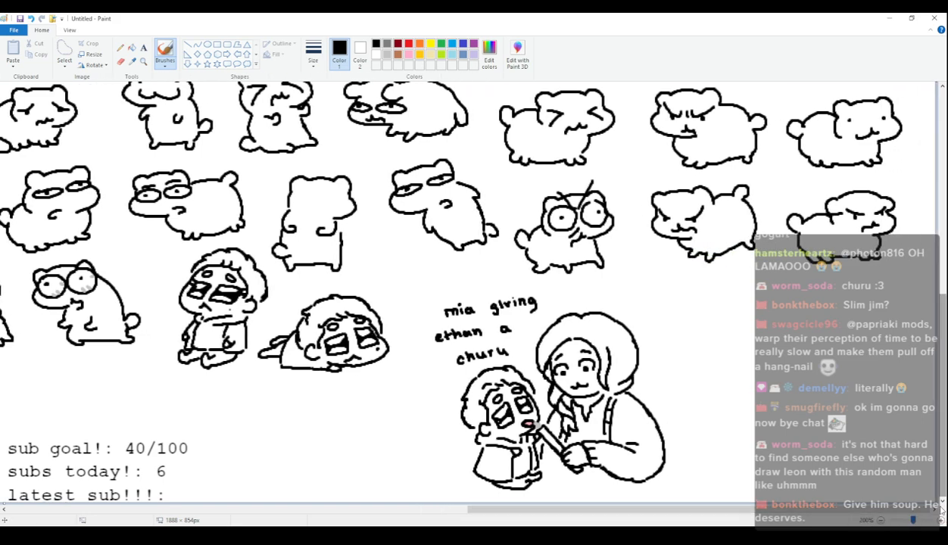
left_click(937, 521)
left_click(937, 521)
scroll(936, 520, "down", 5)
left_click_drag(525, 508, 704, 508)
scroll(303, 347, "up", 1)
scroll(291, 333, "down", 1)
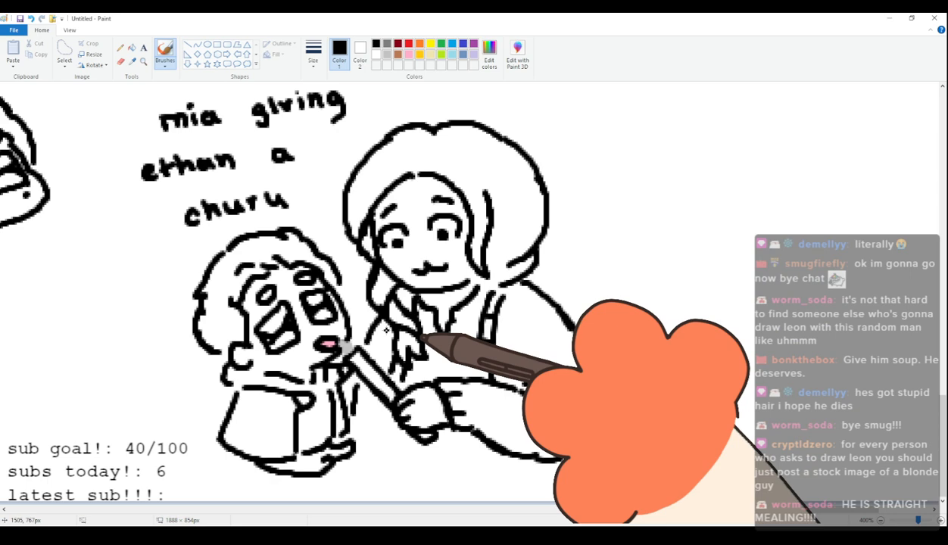
left_click_drag(726, 509, 763, 509)
scroll(755, 444, "up", 3)
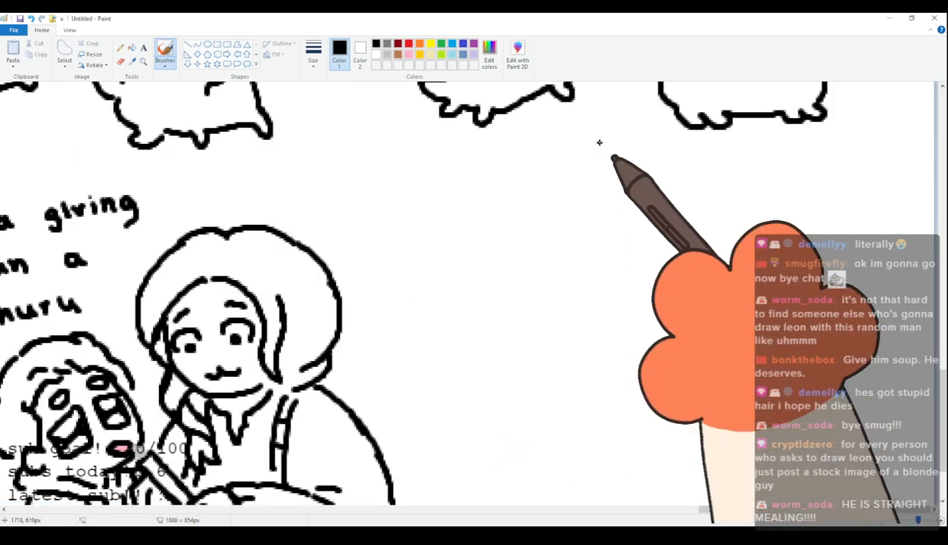
scroll(664, 319, "down", 3)
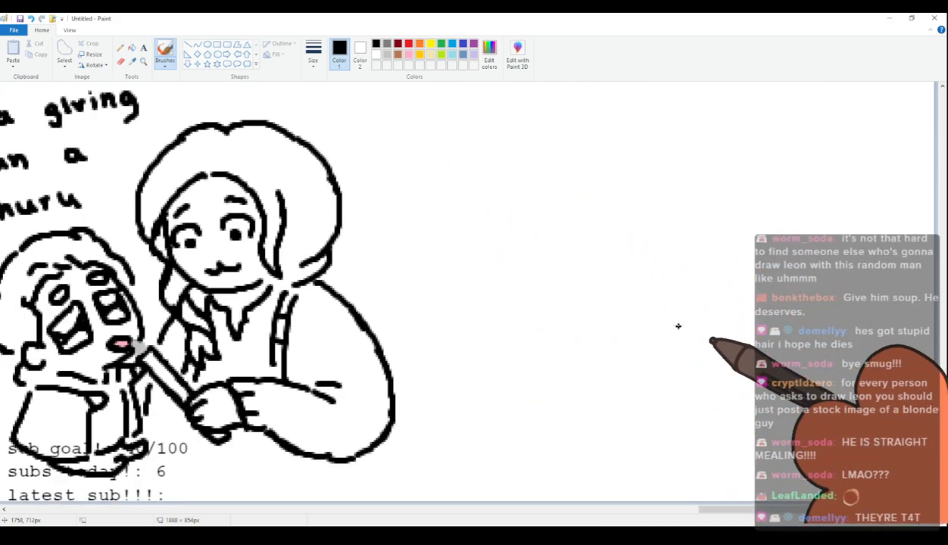
left_click_drag(783, 509, 723, 524)
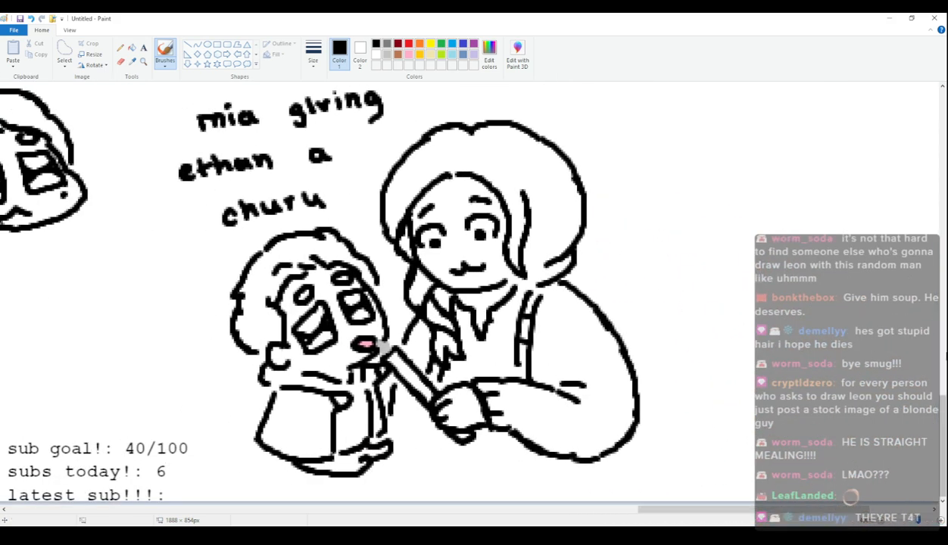
scroll(835, 182, "up", 1)
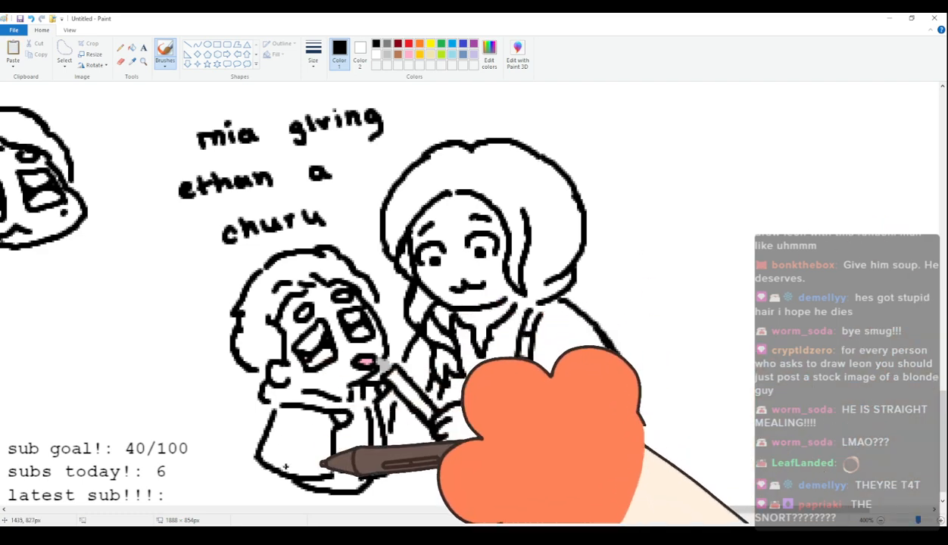
scroll(436, 374, "down", 1)
scroll(437, 374, "up", 4)
scroll(436, 373, "down", 4)
left_click_drag(830, 511, 801, 511)
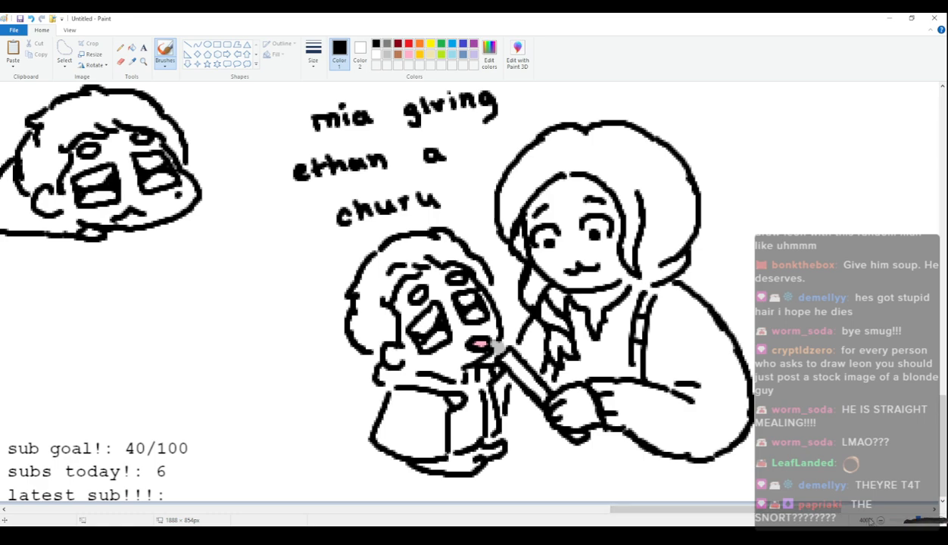
Look over the rows of small characters across the canvas from a wider view.
left_click(881, 521)
left_click(881, 521)
scroll(697, 416, "up", 3)
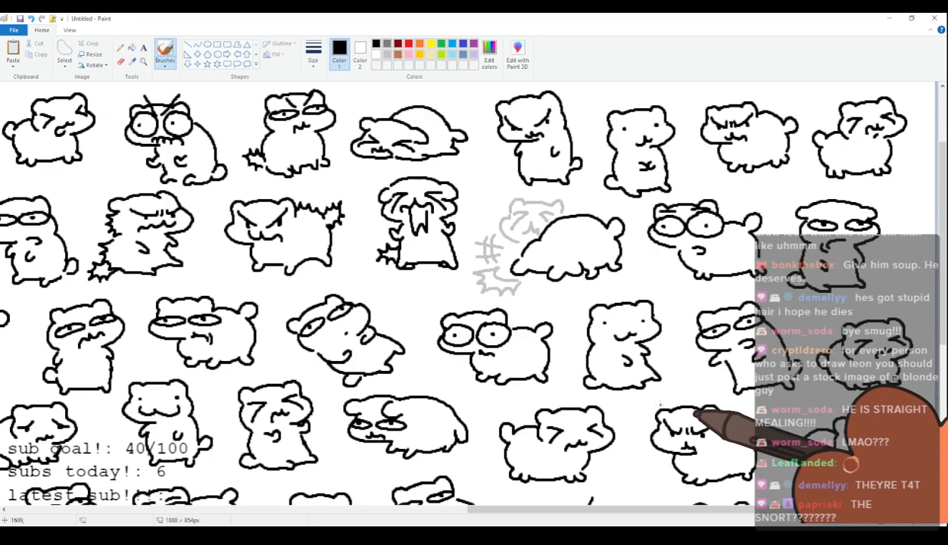
scroll(660, 408, "down", 3)
left_click_drag(686, 511, 536, 520)
scroll(632, 418, "up", 2)
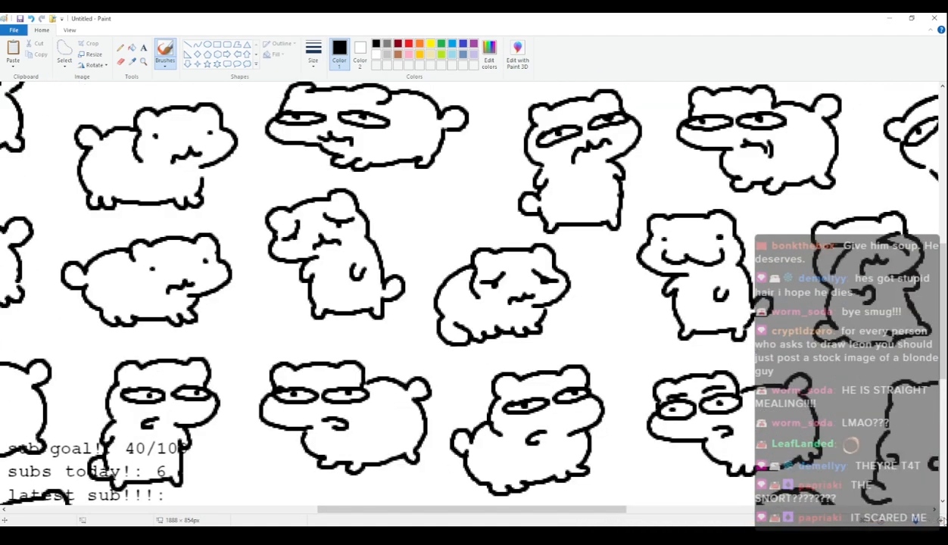
scroll(429, 487, "down", 2)
left_click_drag(439, 512, 521, 512)
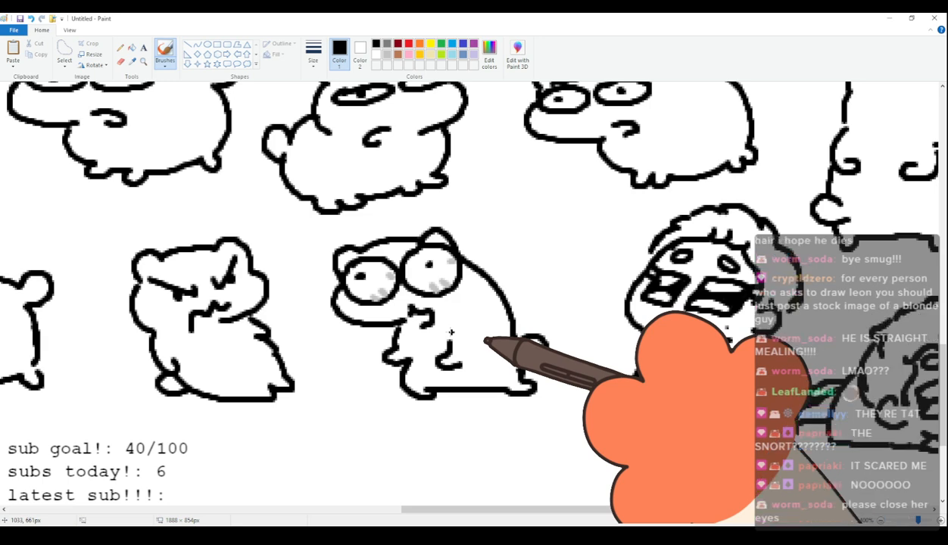
Draw the head outline of a small bear-like character with closed eyes in the empty space below the wide-eyed one.
scroll(452, 333, "down", 3)
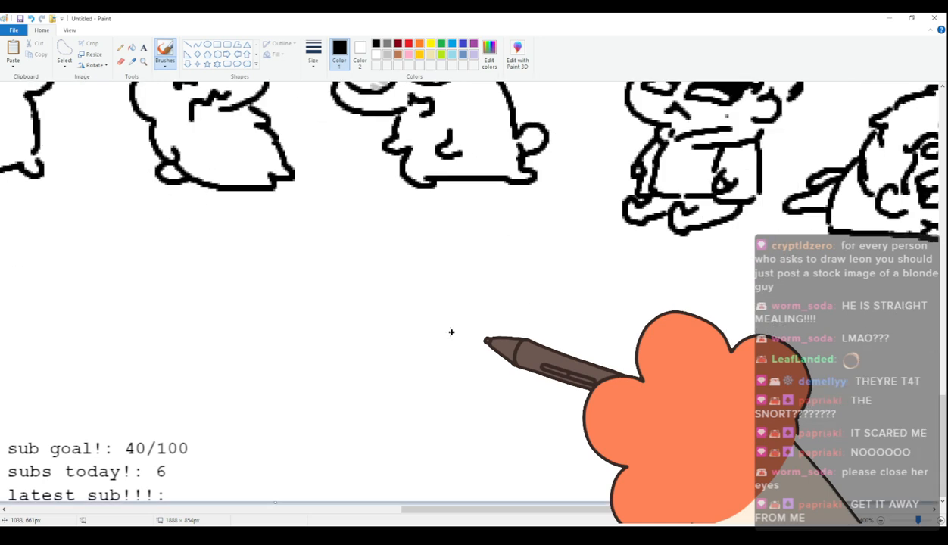
mouse_move(337, 286)
left_mouse_down()
mouse_move(345, 261)
mouse_move(413, 259)
left_mouse_up()
key("ctrl+z")
mouse_move(331, 286)
left_mouse_down()
mouse_move(364, 257)
mouse_move(441, 242)
mouse_move(466, 262)
mouse_move(337, 290)
mouse_move(329, 331)
mouse_move(391, 339)
left_mouse_up()
left_click_drag(350, 294, 454, 277)
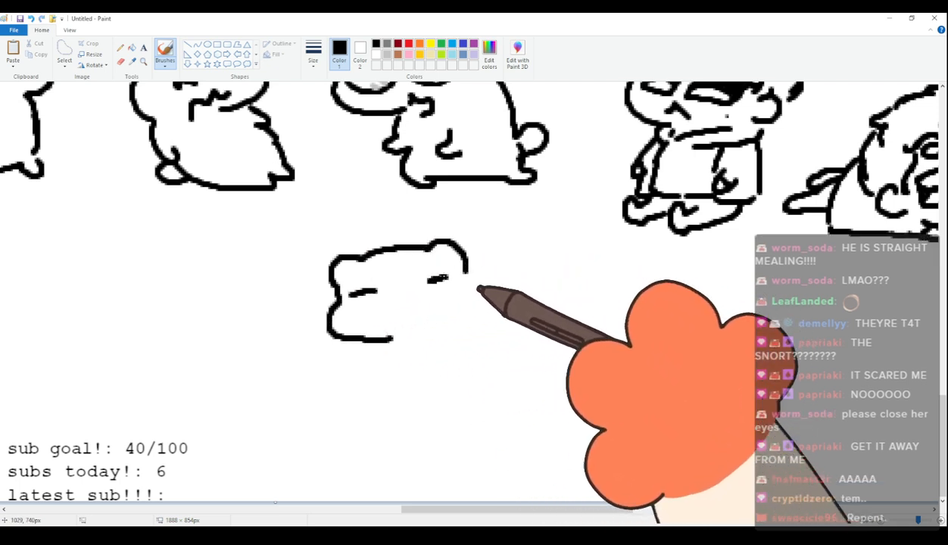
Add a small mouth, two short arms, a slanted body, legs and a round tail to the closed-eyed character.
left_click_drag(401, 319, 419, 314)
mouse_move(384, 341)
left_mouse_down()
mouse_move(380, 366)
mouse_move(451, 367)
left_mouse_up()
key("ctrl+z")
mouse_move(460, 264)
left_mouse_down()
mouse_move(473, 307)
mouse_move(509, 350)
left_mouse_up()
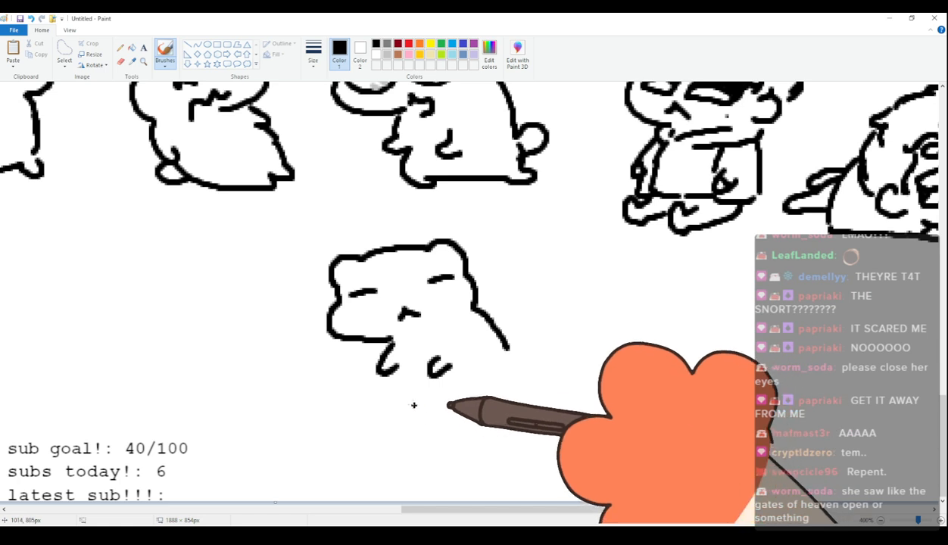
mouse_move(396, 349)
left_mouse_down()
mouse_move(417, 412)
mouse_move(506, 418)
left_mouse_up()
mouse_move(510, 353)
left_mouse_down()
mouse_move(535, 366)
mouse_move(506, 413)
left_mouse_up()
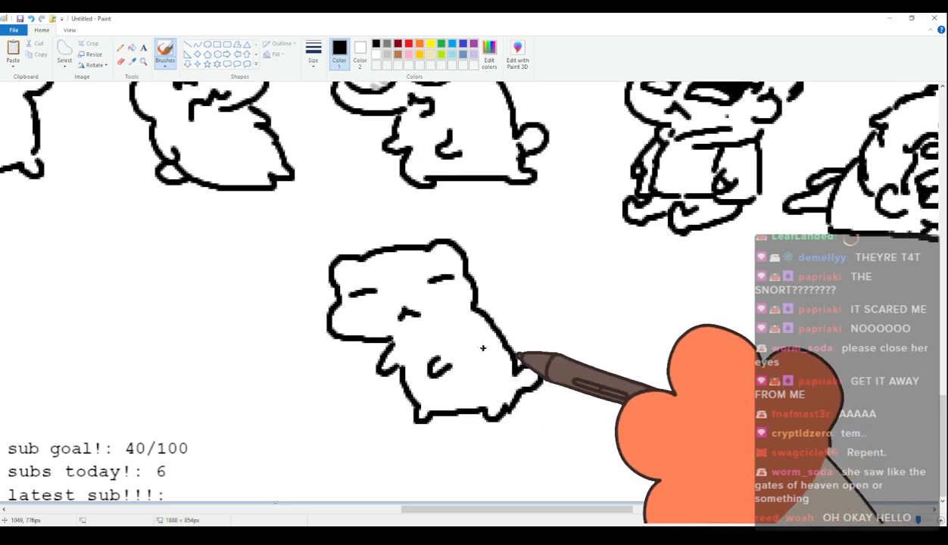
Examine the closed-eyed character beside its neighbours and the captioned drawing of two human figures.
scroll(447, 308, "up", 3)
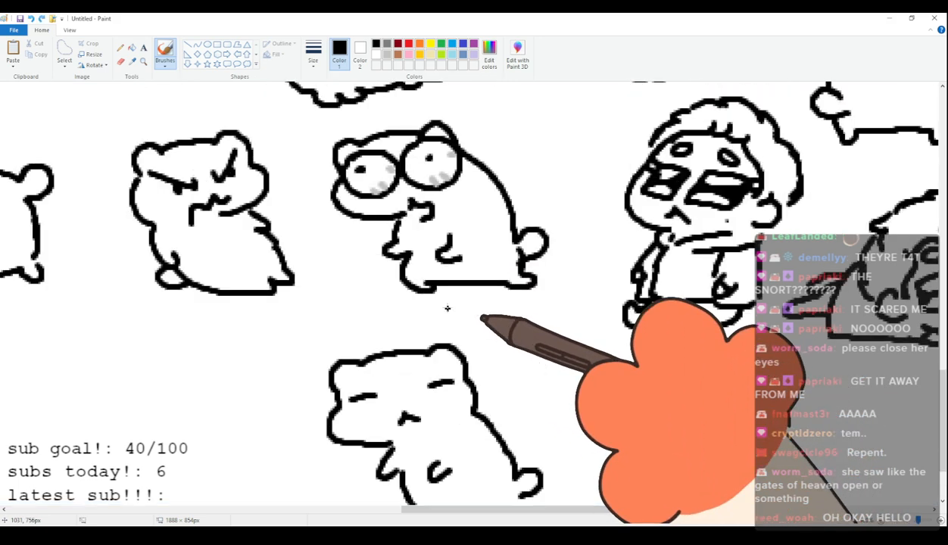
scroll(424, 364, "up", 2)
left_click_drag(453, 512, 666, 513)
scroll(660, 519, "down", 4)
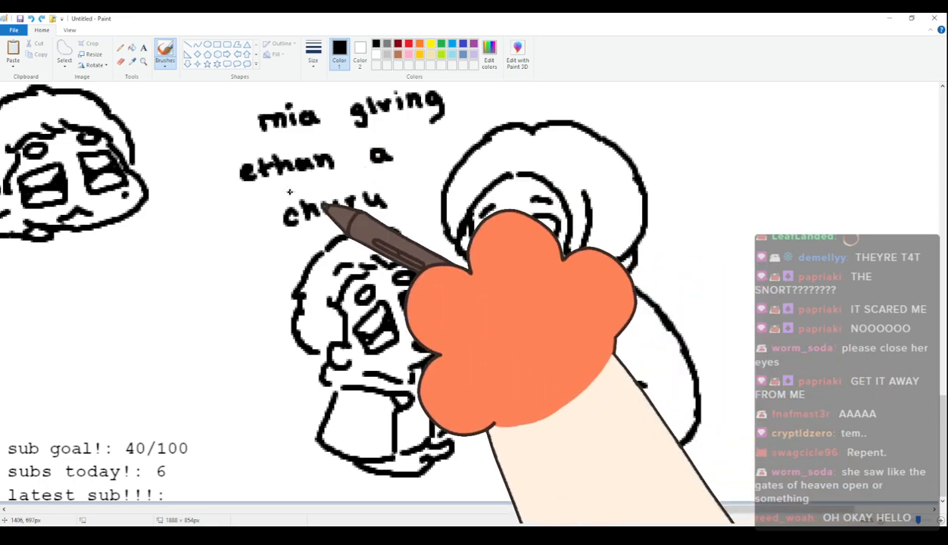
scroll(576, 226, "up", 3)
scroll(530, 224, "down", 3)
scroll(482, 219, "up", 3)
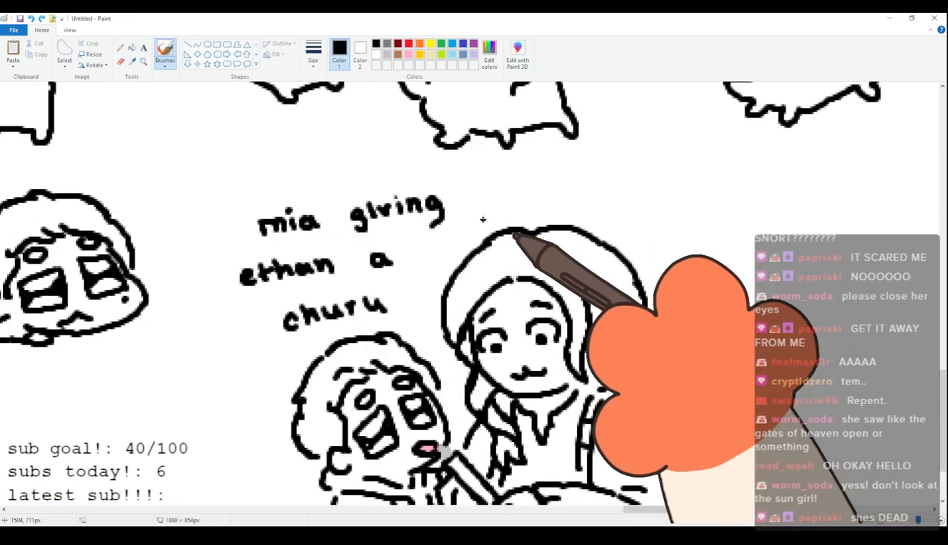
scroll(483, 219, "down", 3)
scroll(485, 182, "up", 3)
scroll(489, 152, "down", 3)
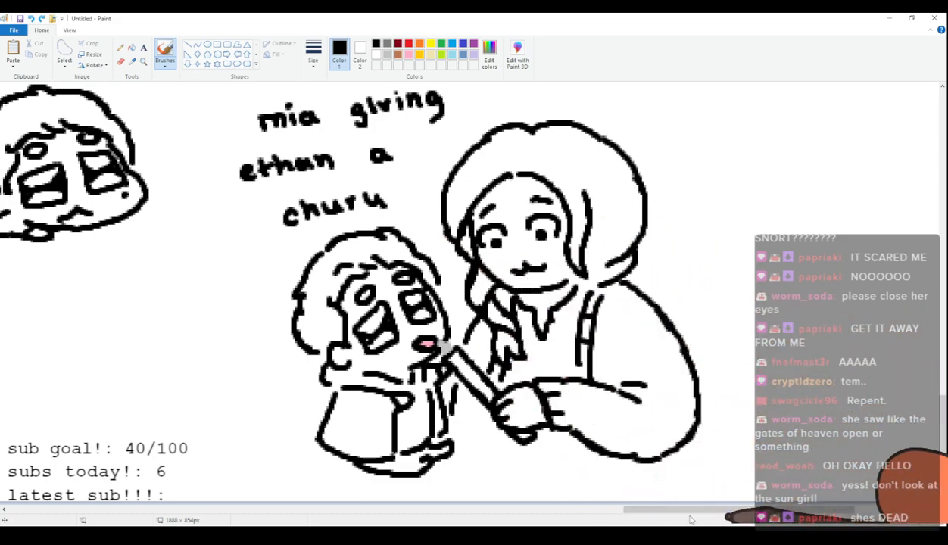
Draw angry slanted brows and short wrinkle lines on the closed-eyed character's forehead.
mouse_move(693, 515)
left_mouse_down()
mouse_move(334, 515)
mouse_move(469, 516)
left_mouse_up()
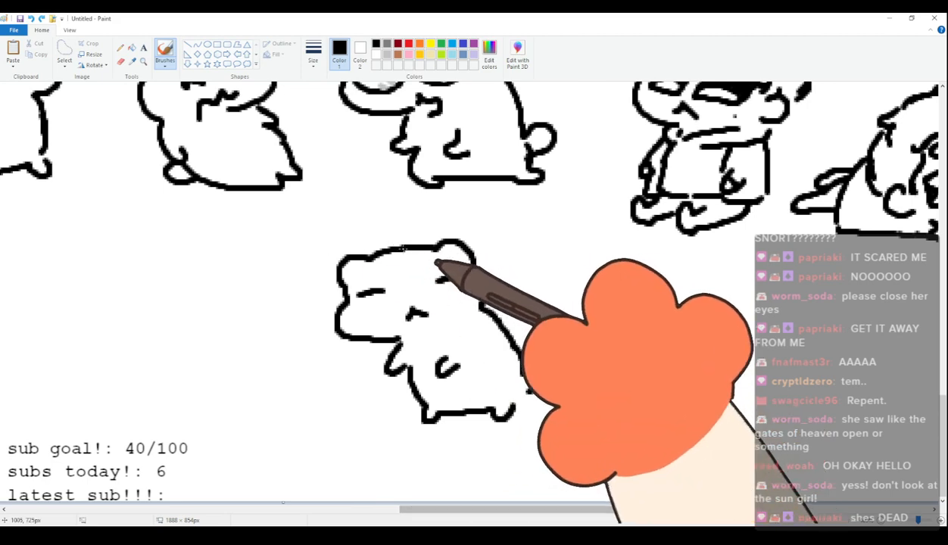
mouse_move(420, 269)
left_mouse_down()
mouse_move(446, 254)
mouse_move(414, 280)
left_mouse_up()
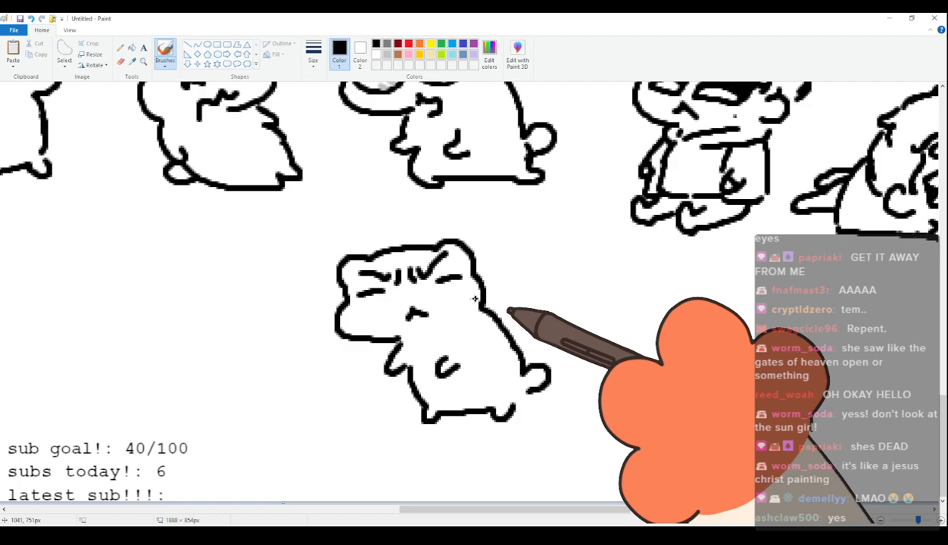
Draw the head of an angry bear-like character with low slanted brows and a wavy mouth in the canvas's empty lower-left corner.
left_click_drag(469, 515, 707, 515)
left_click(881, 521)
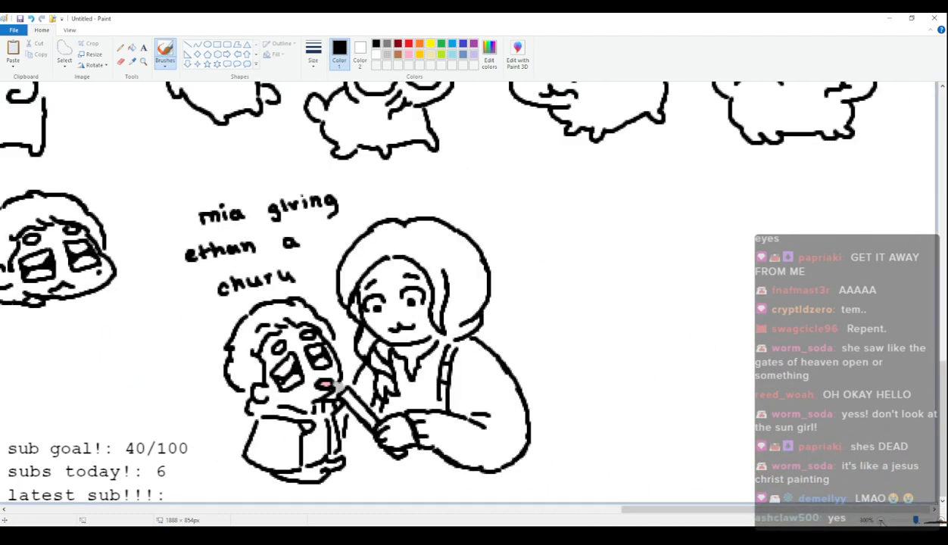
scroll(459, 296, "left", 6)
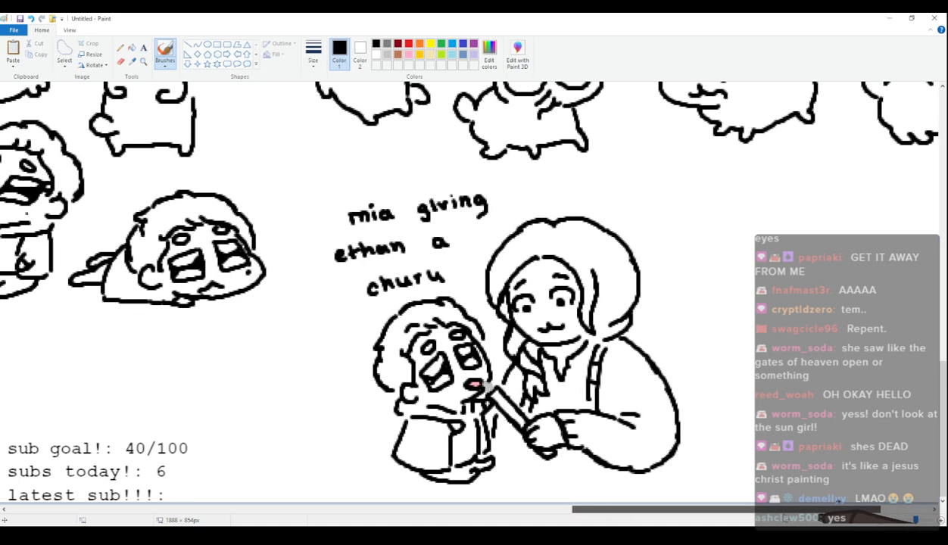
left_click_drag(761, 517, 660, 516)
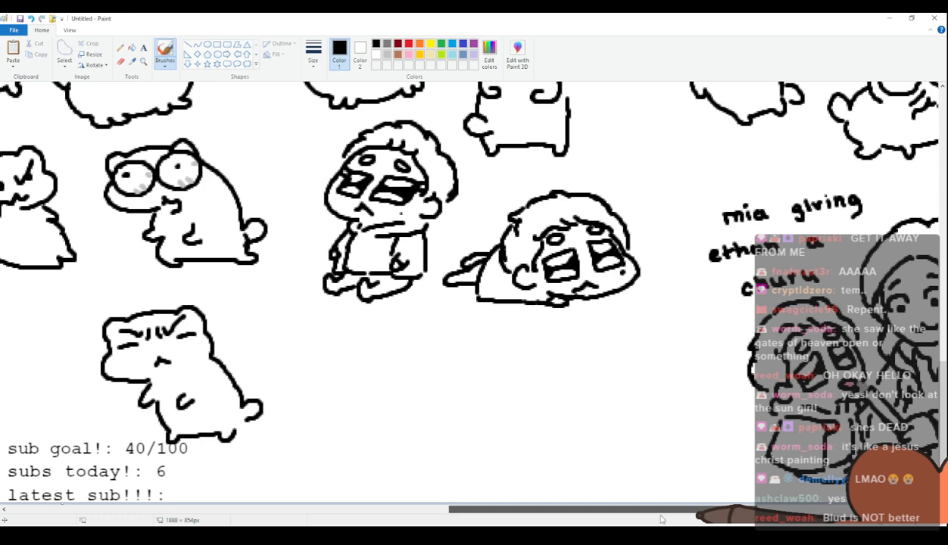
left_click_drag(661, 516, 765, 510)
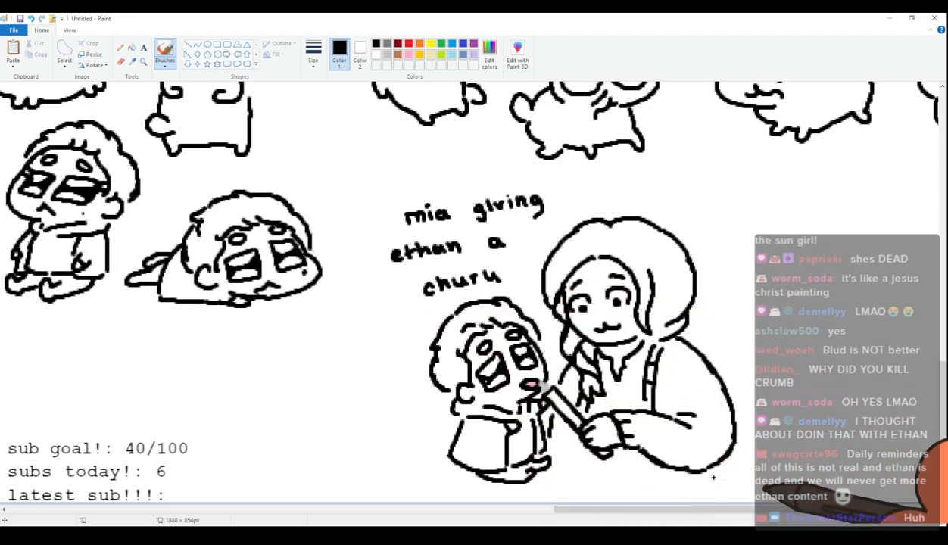
left_click_drag(712, 509, 157, 504)
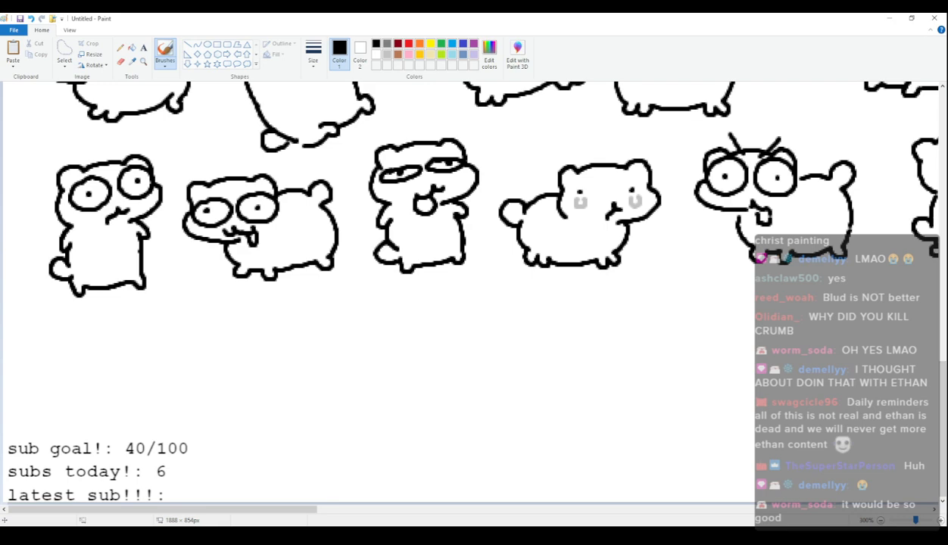
scroll(137, 330, "up", 2)
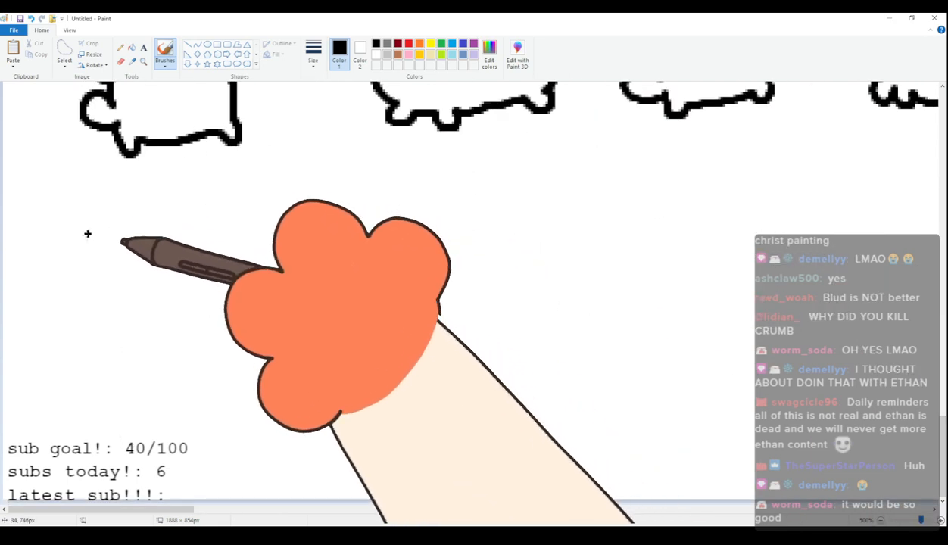
mouse_move(96, 285)
left_mouse_down()
mouse_move(104, 245)
mouse_move(176, 244)
mouse_move(189, 234)
mouse_move(222, 241)
mouse_move(231, 270)
left_mouse_up()
mouse_move(90, 286)
left_mouse_down()
mouse_move(88, 329)
mouse_move(168, 356)
mouse_move(143, 309)
mouse_move(200, 303)
mouse_move(227, 261)
left_mouse_up()
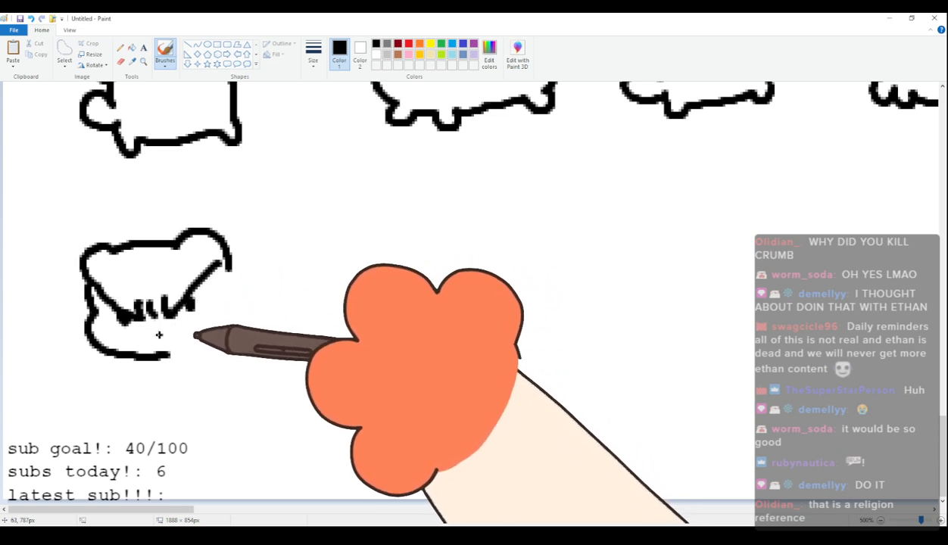
mouse_move(137, 343)
left_mouse_down()
mouse_move(158, 333)
mouse_move(199, 347)
left_mouse_up()
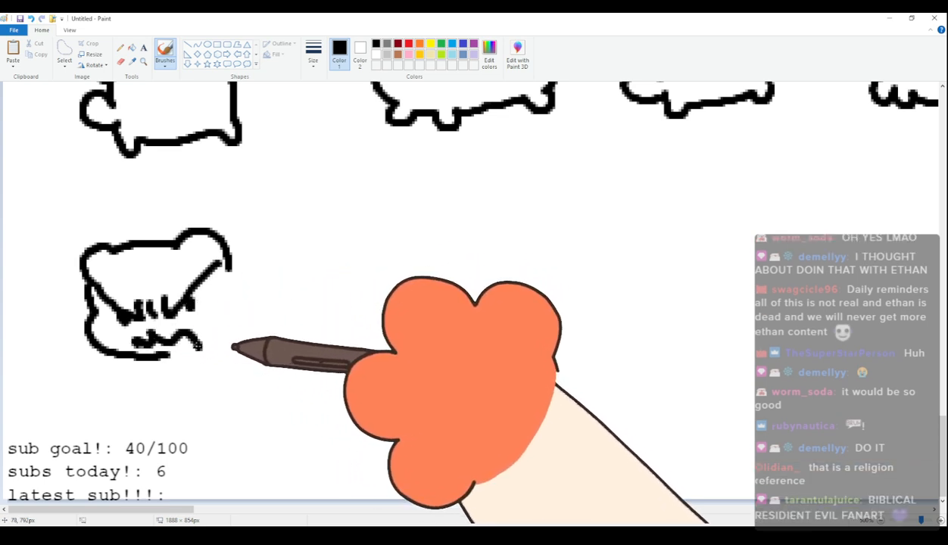
Give the angry character a spiky back and tail, an arched belly and short legs, closing its rear outline.
left_click_drag(142, 357, 161, 391)
key("ctrl+z")
mouse_move(227, 261)
left_mouse_down()
mouse_move(282, 213)
mouse_move(337, 235)
mouse_move(362, 278)
mouse_move(415, 256)
mouse_move(415, 275)
left_mouse_up()
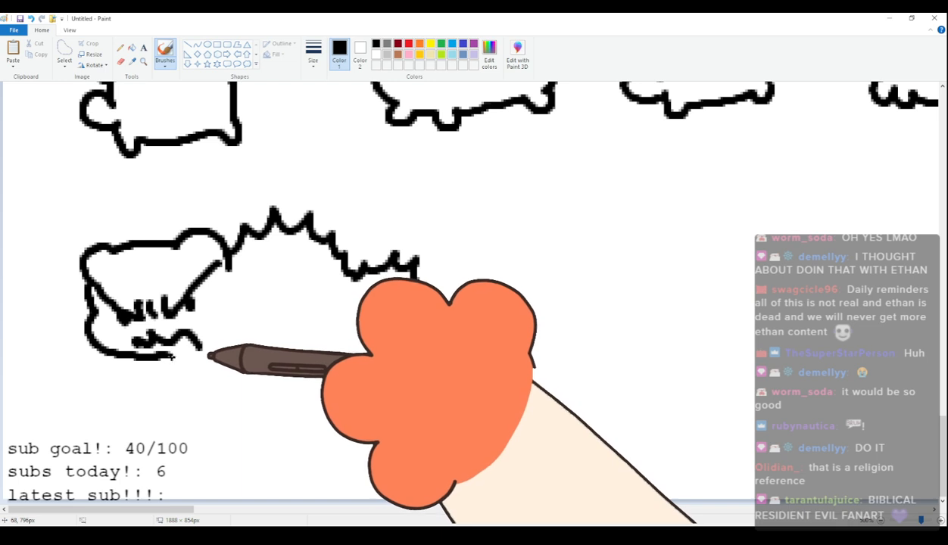
mouse_move(173, 359)
left_mouse_down()
mouse_move(169, 409)
mouse_move(219, 389)
left_mouse_up()
key("ctrl+z")
mouse_move(180, 355)
left_mouse_down()
mouse_move(168, 383)
mouse_move(204, 386)
mouse_move(210, 399)
mouse_move(267, 380)
mouse_move(338, 377)
mouse_move(356, 390)
mouse_move(370, 372)
left_mouse_up()
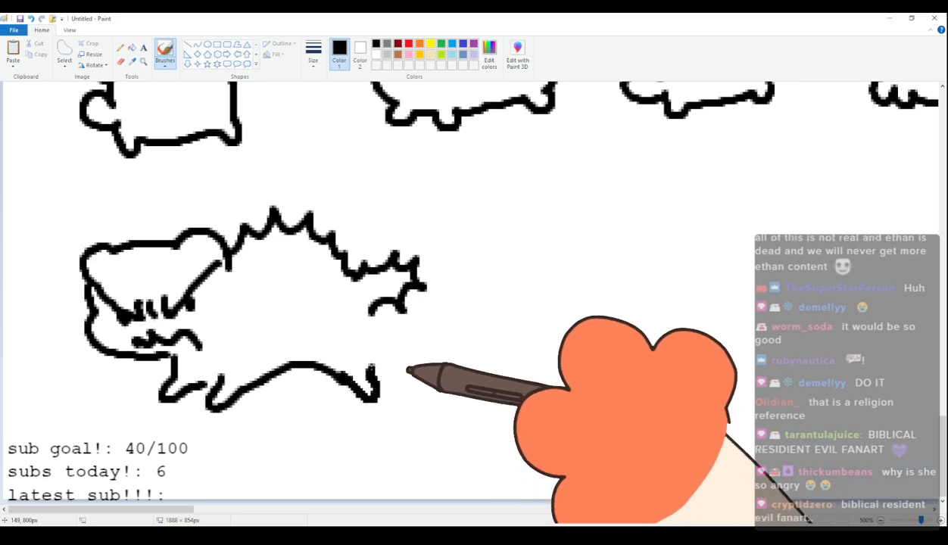
scroll(361, 334, "up", 3)
scroll(361, 335, "down", 3)
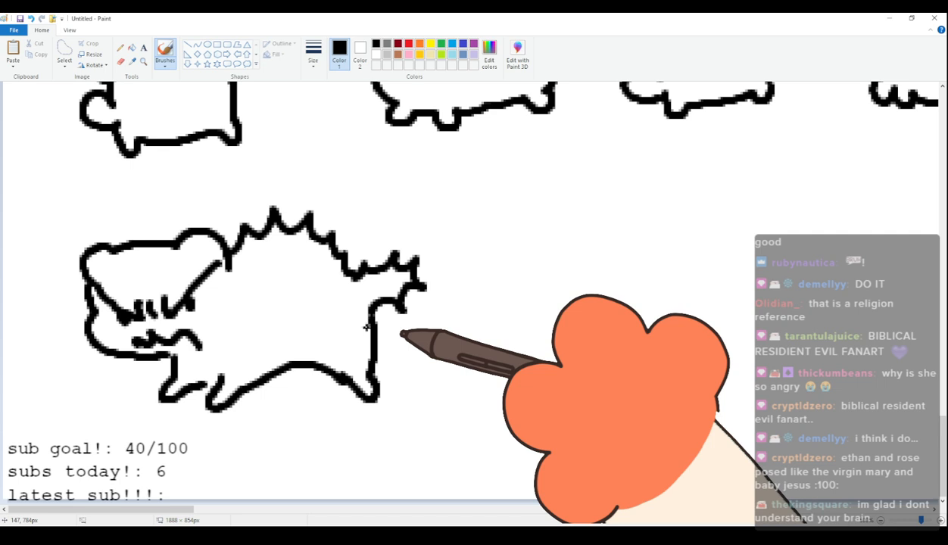
Draw a front-facing head with round ears, scowling half-closed eyes and a wavy muzzle to the right of the spiky character.
left_click_drag(151, 509, 219, 506)
left_click_drag(250, 229, 282, 212)
key("ctrl+z")
mouse_move(241, 237)
left_mouse_down()
mouse_move(252, 199)
mouse_move(345, 201)
mouse_move(365, 192)
mouse_move(396, 216)
left_mouse_up()
key("ctrl+z")
mouse_move(242, 235)
left_mouse_down()
mouse_move(281, 213)
mouse_move(333, 208)
mouse_move(363, 222)
mouse_move(385, 212)
mouse_move(404, 244)
mouse_move(348, 324)
left_mouse_up()
mouse_move(263, 253)
left_mouse_down()
mouse_move(304, 268)
mouse_move(287, 273)
mouse_move(272, 270)
mouse_move(378, 254)
left_mouse_up()
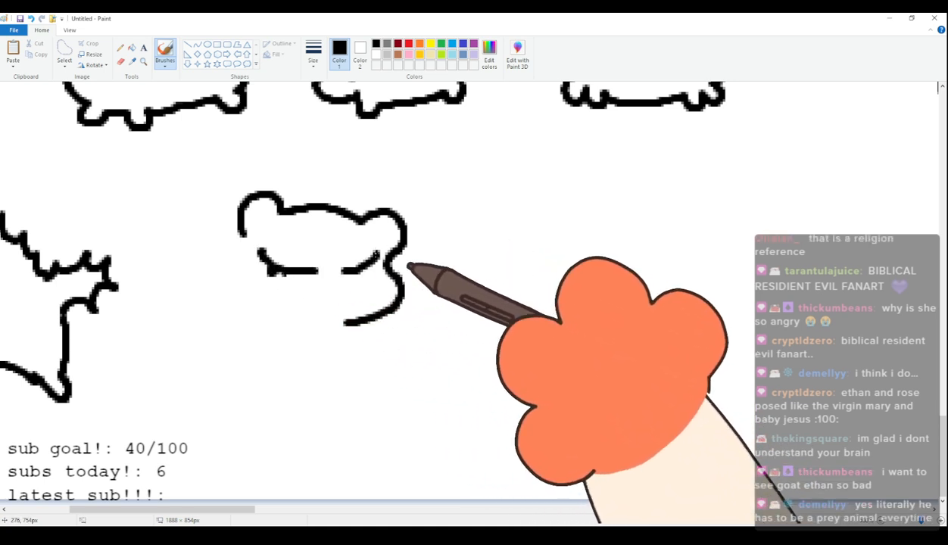
mouse_move(363, 300)
left_mouse_down()
mouse_move(335, 292)
mouse_move(302, 314)
mouse_move(295, 297)
mouse_move(271, 302)
left_mouse_up()
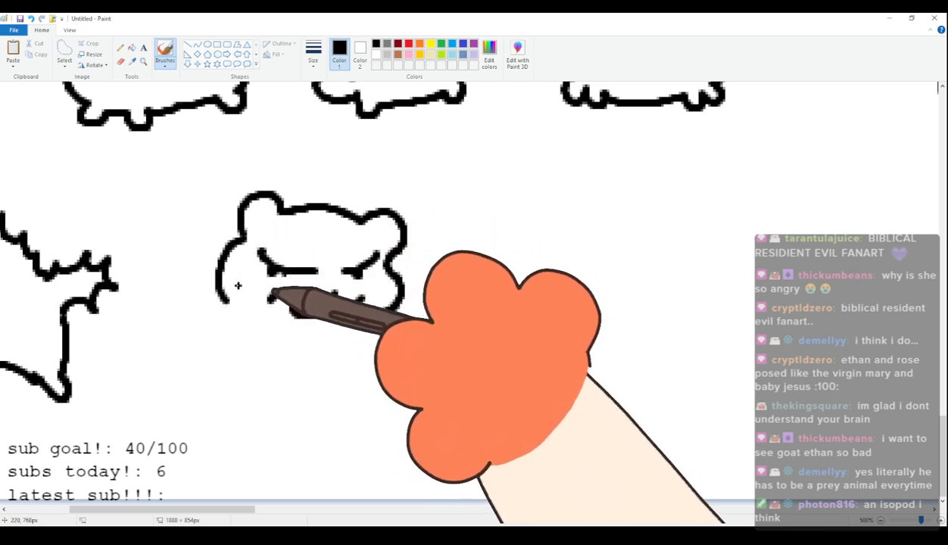
key("ctrl+z")
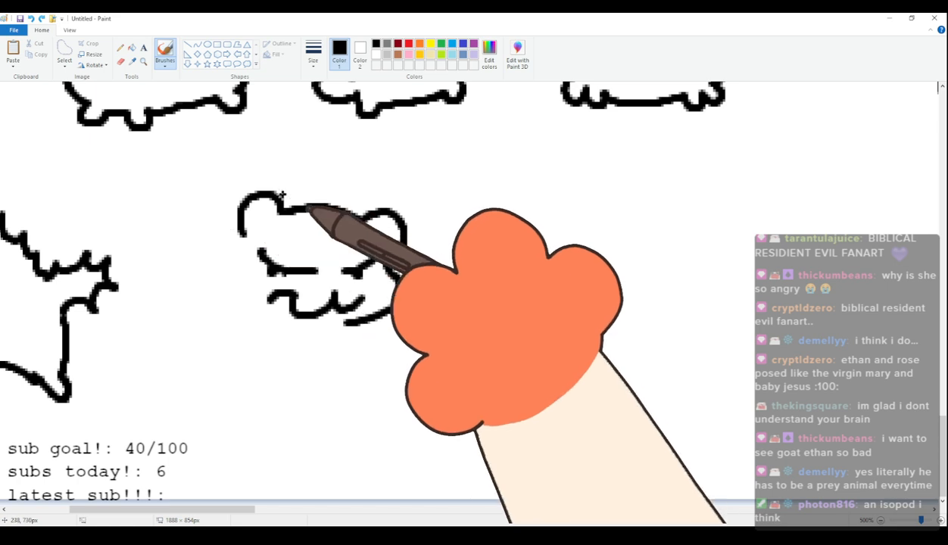
Draw the scowling character's cheek, one lowered arm and one arm raised to its chin.
left_click_drag(243, 234, 229, 289)
mouse_move(384, 316)
left_mouse_down()
mouse_move(410, 302)
mouse_move(406, 289)
mouse_move(419, 292)
mouse_move(432, 311)
left_mouse_up()
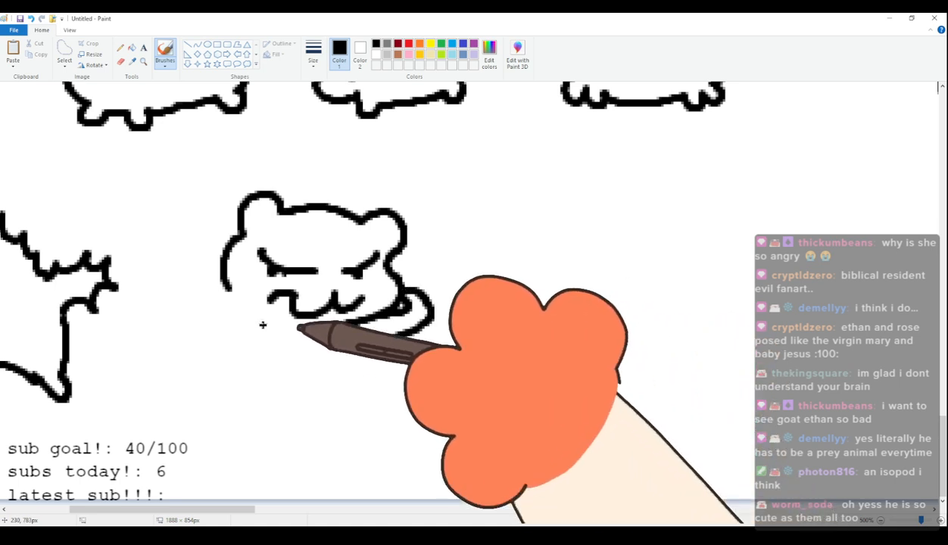
mouse_move(229, 305)
left_mouse_down()
mouse_move(214, 317)
mouse_move(224, 345)
left_mouse_up()
left_click_drag(426, 305, 391, 343)
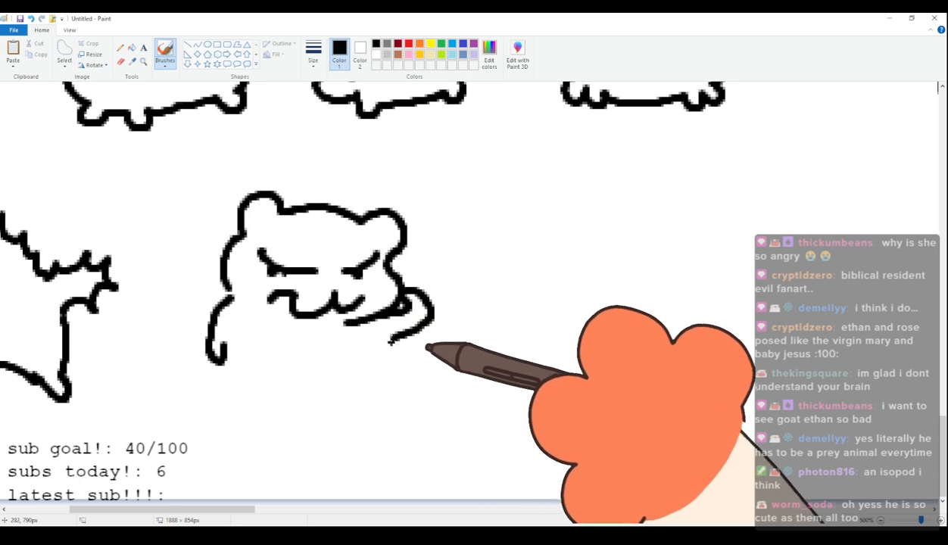
Complete the scowling character with an upright body, two short feet and a rounded tail.
mouse_move(225, 352)
left_mouse_down()
mouse_move(223, 406)
mouse_move(201, 386)
mouse_move(222, 423)
left_mouse_up()
key("ctrl+z")
mouse_move(218, 382)
left_mouse_down()
mouse_move(190, 391)
mouse_move(255, 435)
mouse_move(379, 435)
mouse_move(393, 420)
left_mouse_up()
left_click_drag(380, 347, 399, 437)
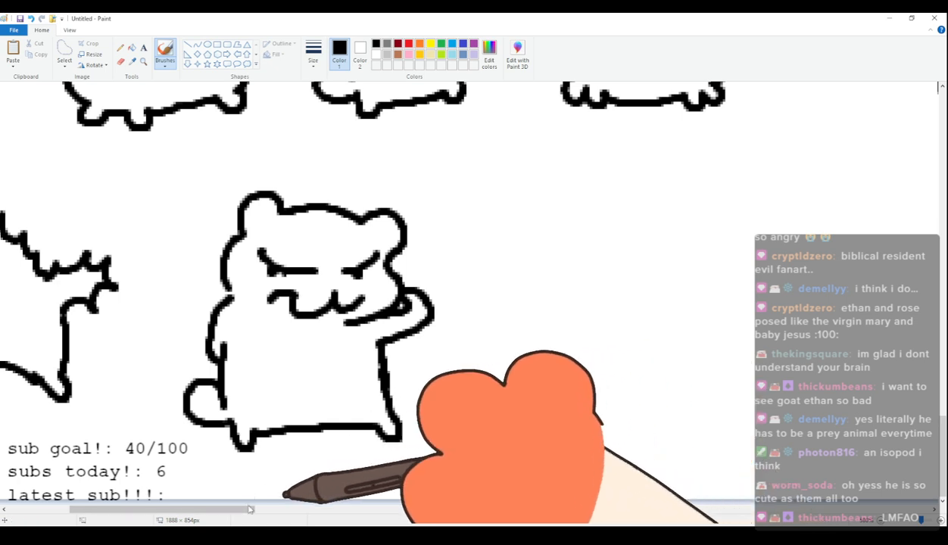
Draw another small-eared head with two large round eyes and dot pupils to the right of the scowling character.
left_click_drag(247, 511, 297, 506)
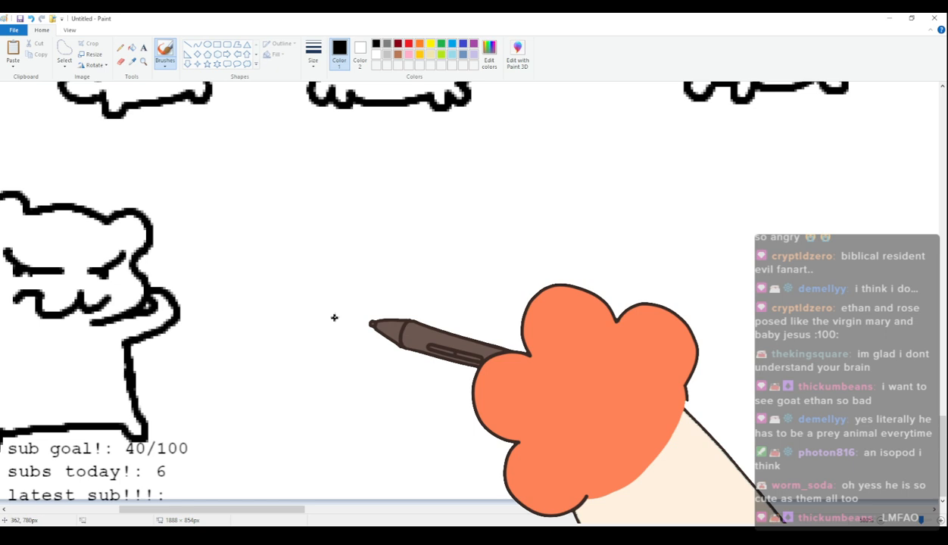
mouse_move(262, 224)
left_mouse_down()
mouse_move(262, 189)
mouse_move(362, 192)
mouse_move(368, 182)
mouse_move(396, 180)
mouse_move(410, 220)
left_mouse_up()
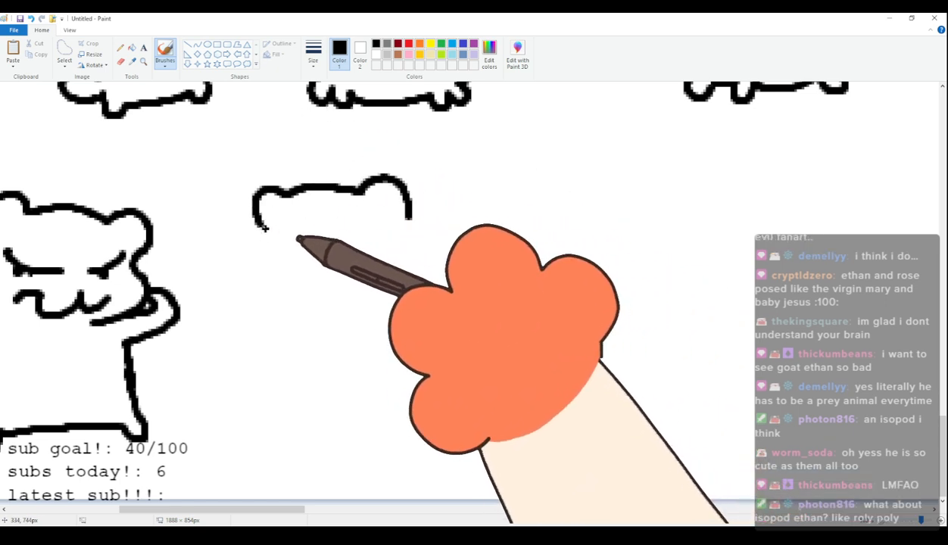
mouse_move(262, 240)
left_mouse_down()
mouse_move(250, 260)
mouse_move(281, 296)
mouse_move(339, 291)
left_mouse_up()
mouse_move(279, 215)
left_mouse_down()
mouse_move(287, 271)
mouse_move(281, 215)
left_mouse_up()
left_click(286, 242)
mouse_move(353, 205)
left_mouse_down()
mouse_move(347, 214)
mouse_move(364, 259)
mouse_move(351, 206)
left_mouse_up()
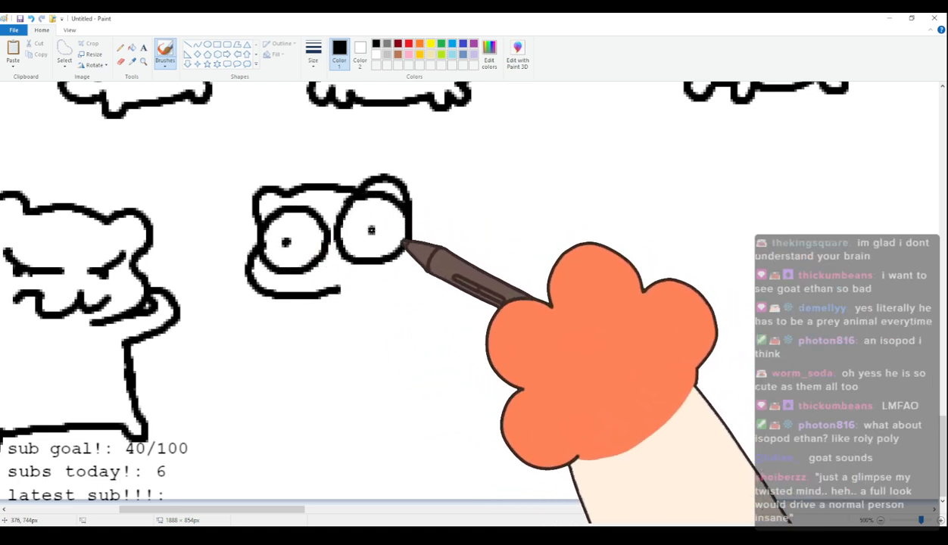
left_click(372, 230)
Add two slanted angry brows above the round eyes and a small frowning mouth between the cheeks.
left_click_drag(284, 170, 326, 222)
left_click_drag(359, 156, 336, 204)
mouse_move(332, 273)
left_mouse_down()
mouse_move(325, 278)
mouse_move(372, 282)
left_mouse_up()
Draw the round-eyed character's plump four-legged body with short feet and an upright round tail.
left_click_drag(317, 300, 348, 350)
key("ctrl+z")
mouse_move(316, 301)
left_mouse_down()
mouse_move(354, 349)
mouse_move(406, 375)
mouse_move(468, 346)
left_mouse_up()
mouse_move(414, 221)
left_mouse_down()
mouse_move(421, 258)
mouse_move(451, 232)
mouse_move(479, 233)
mouse_move(495, 207)
mouse_move(523, 291)
mouse_move(516, 319)
left_mouse_up()
mouse_move(467, 347)
left_mouse_down()
mouse_move(525, 342)
mouse_move(516, 320)
left_mouse_up()
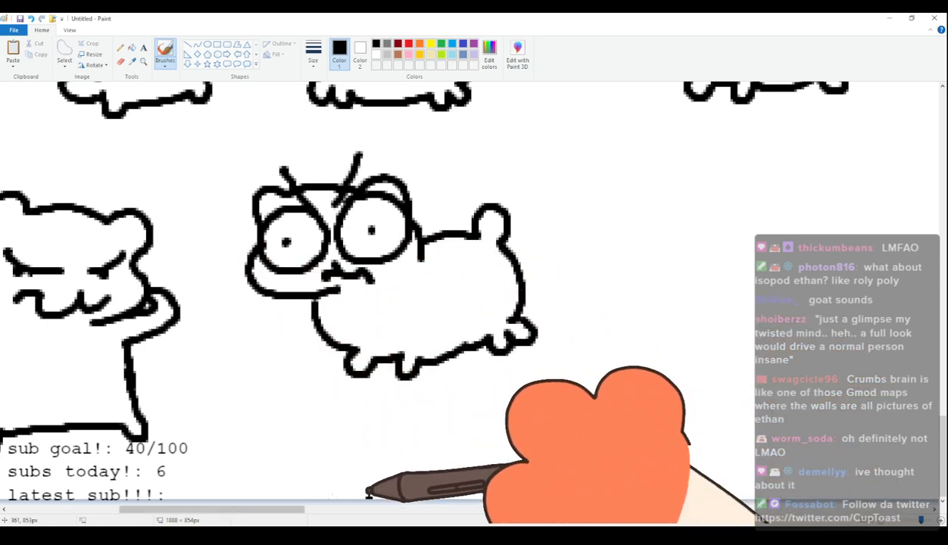
left_click_drag(292, 509, 375, 514)
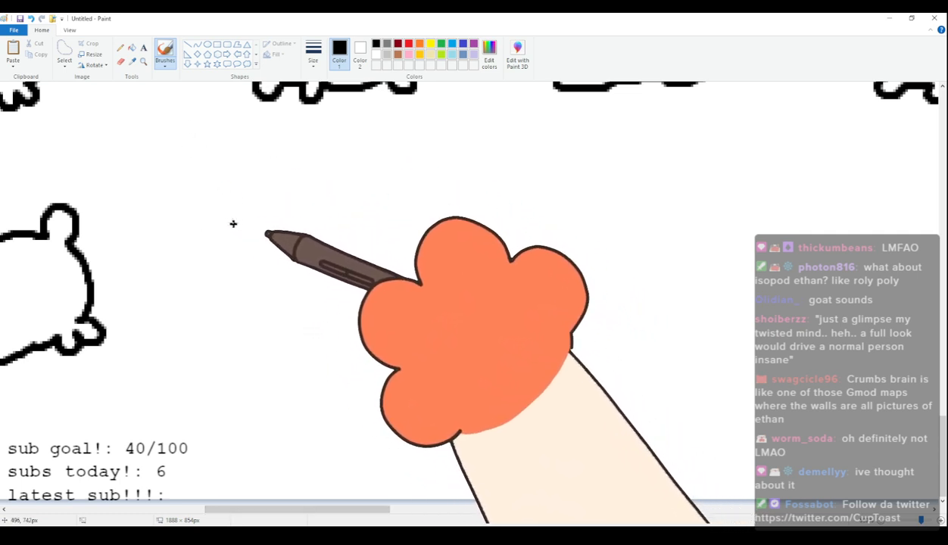
Draw a tilted small-eared head with two narrow half-lidded eyes and a small curved mouth beside the round-tailed character.
left_click_drag(210, 230, 207, 184)
key("ctrl+z")
mouse_move(206, 225)
left_mouse_down()
mouse_move(204, 194)
mouse_move(237, 194)
mouse_move(344, 154)
mouse_move(358, 193)
mouse_move(385, 220)
mouse_move(353, 269)
mouse_move(275, 281)
mouse_move(218, 233)
mouse_move(265, 230)
mouse_move(237, 224)
left_mouse_up()
left_click_drag(292, 210, 361, 200)
mouse_move(291, 255)
left_mouse_down()
mouse_move(302, 253)
mouse_move(269, 261)
left_mouse_up()
Complete the half-lidded character with a cheek line, two small arms, an upright body, short feet and a rounded tail.
mouse_move(206, 229)
left_mouse_down()
mouse_move(199, 261)
mouse_move(233, 300)
mouse_move(283, 309)
left_mouse_up()
mouse_move(350, 271)
left_mouse_down()
mouse_move(336, 291)
mouse_move(353, 317)
left_mouse_up()
left_click_drag(282, 322, 277, 338)
mouse_move(230, 302)
left_mouse_down()
mouse_move(216, 364)
mouse_move(195, 379)
mouse_move(229, 388)
mouse_move(237, 403)
mouse_move(326, 387)
mouse_move(332, 395)
mouse_move(343, 356)
left_mouse_up()
left_click_drag(356, 304, 343, 357)
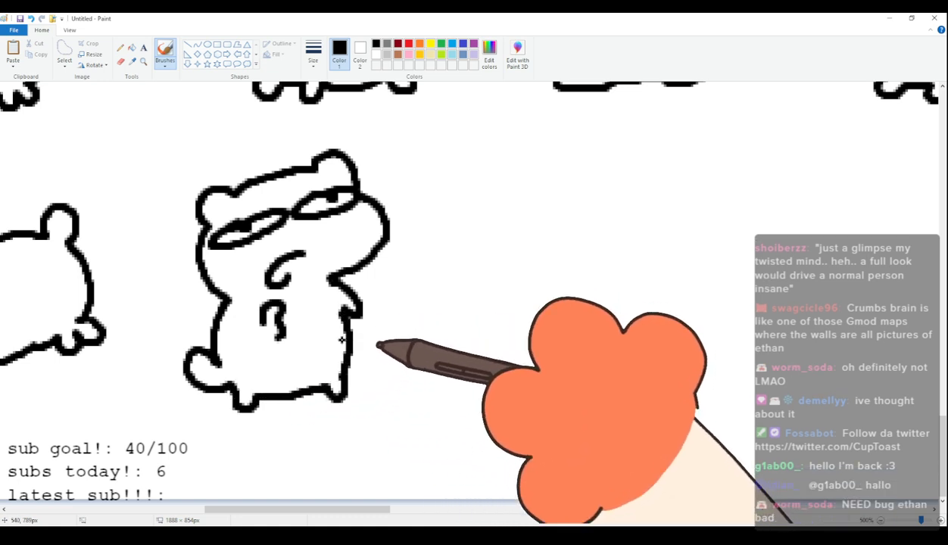
Draw the outline of another small-eared head with a bulging left cheek to the right of the half-lidded character.
left_click_drag(341, 510, 395, 509)
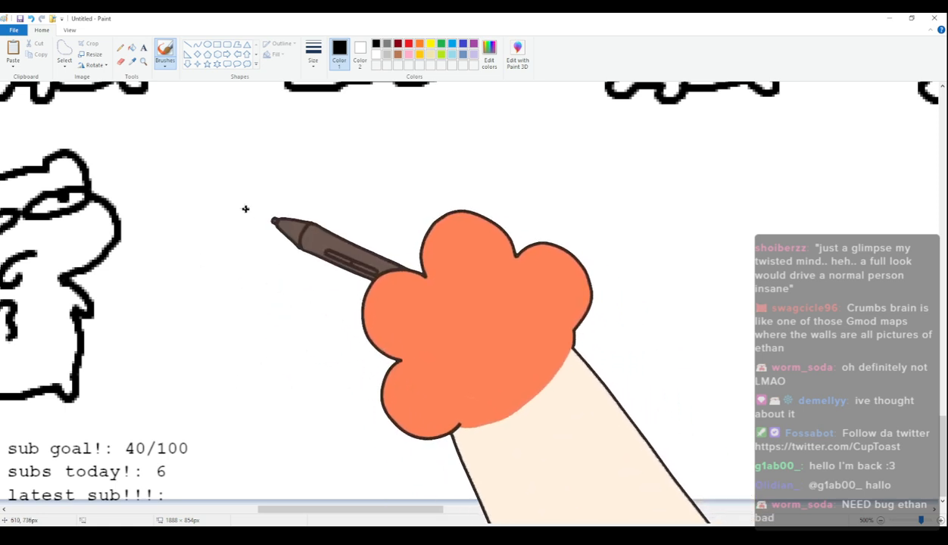
mouse_move(209, 202)
left_mouse_down()
mouse_move(241, 177)
mouse_move(224, 179)
mouse_move(258, 170)
left_mouse_up()
key("ctrl+z")
key("ctrl+z")
mouse_move(225, 203)
left_mouse_down()
mouse_move(237, 162)
mouse_move(264, 168)
mouse_move(312, 159)
mouse_move(343, 169)
mouse_move(352, 160)
mouse_move(381, 178)
mouse_move(382, 204)
left_mouse_up()
mouse_move(224, 203)
left_mouse_down()
mouse_move(196, 241)
mouse_move(291, 274)
left_mouse_up()
mouse_move(330, 413)
left_mouse_down()
mouse_move(453, 362)
mouse_move(378, 432)
left_mouse_up()
left_click(442, 55)
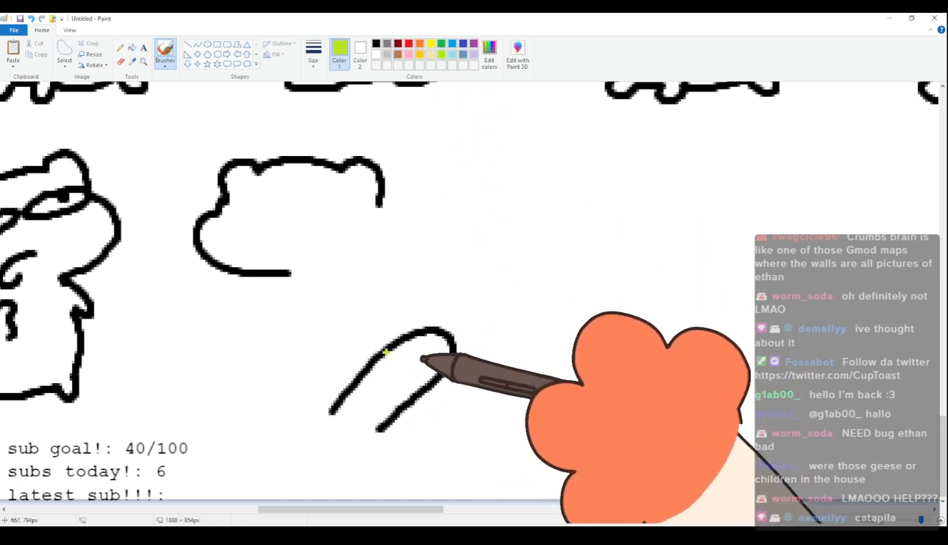
mouse_move(386, 340)
left_mouse_down()
mouse_move(401, 320)
mouse_move(424, 327)
left_mouse_up()
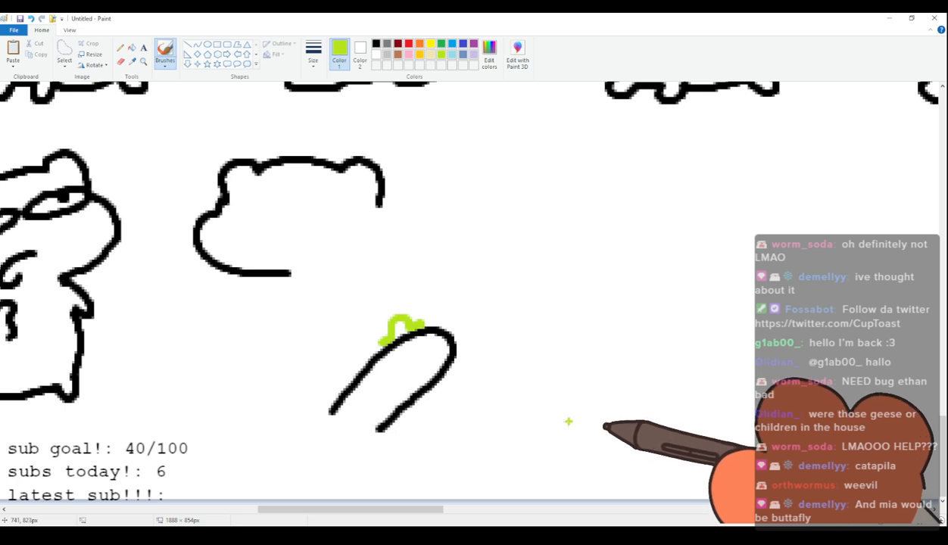
key("ctrl+z")
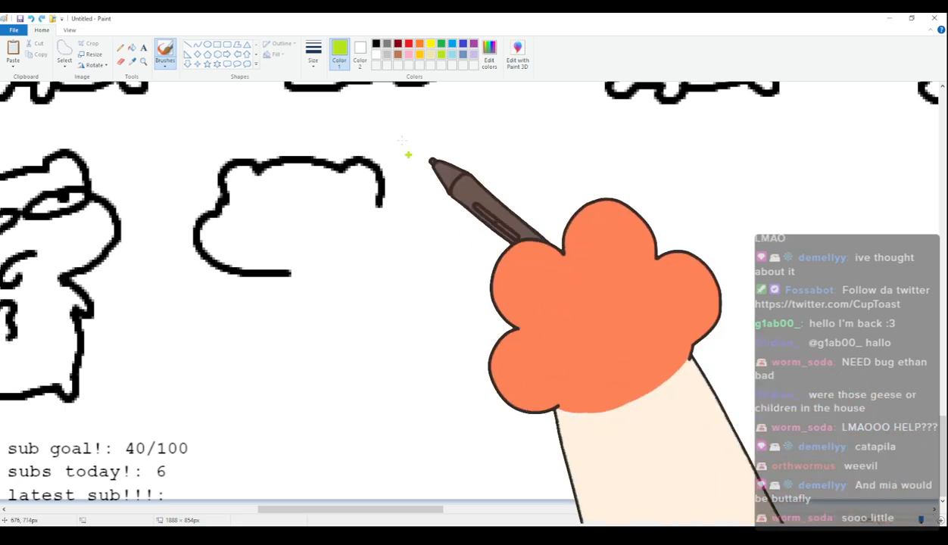
left_click(376, 43)
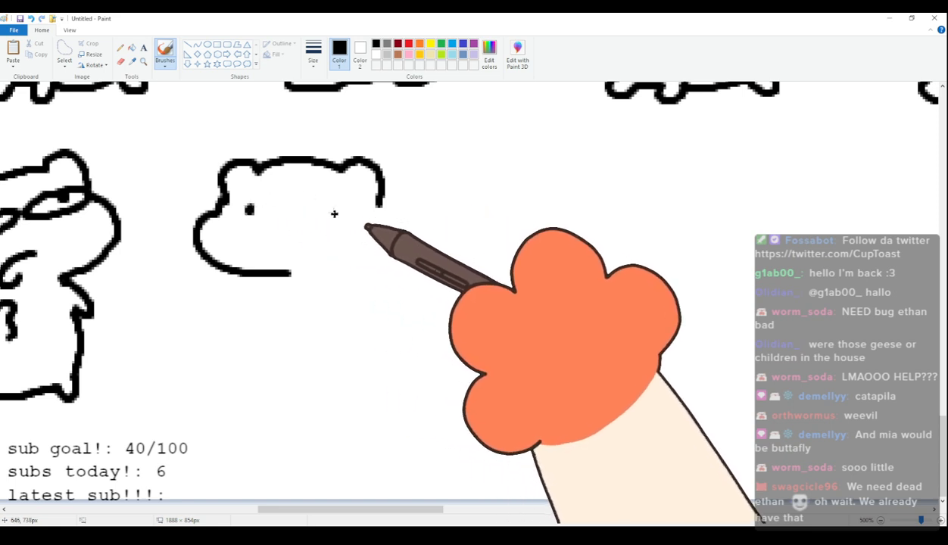
Complete the new head in black with dot eyes, a frowning mouth, small arms, an upright footed body and a rounded tail.
mouse_move(268, 254)
left_mouse_down()
mouse_move(291, 239)
mouse_move(311, 259)
left_mouse_up()
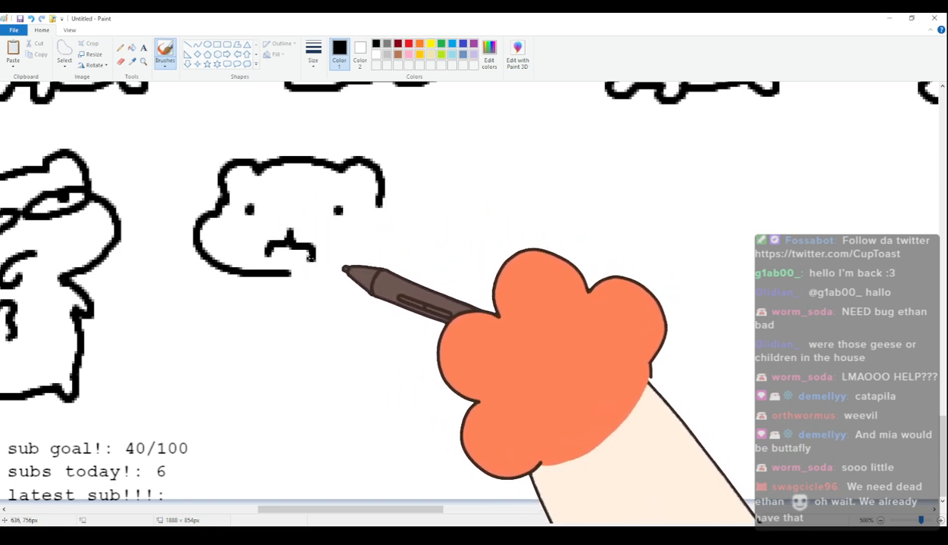
mouse_move(250, 277)
left_mouse_down()
mouse_move(243, 287)
mouse_move(249, 310)
mouse_move(324, 309)
left_mouse_up()
left_click_drag(381, 201, 374, 269)
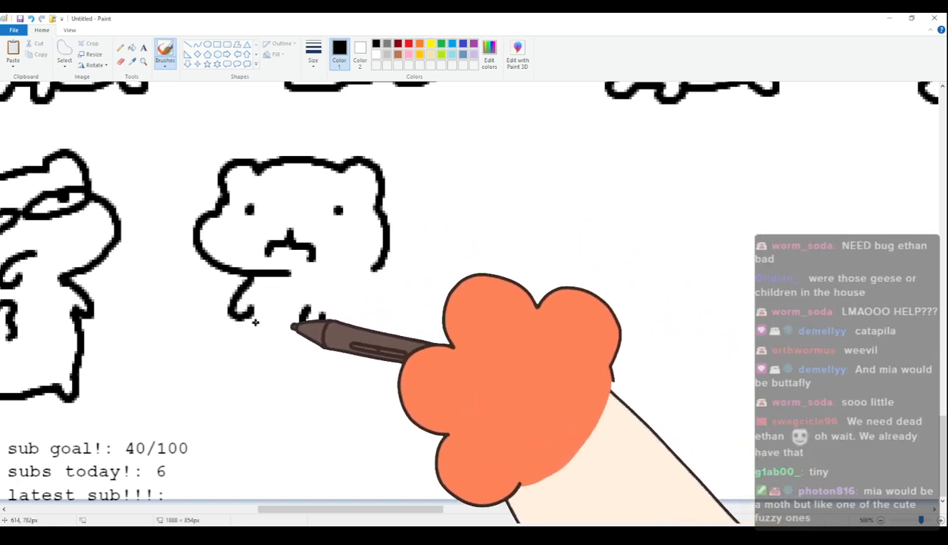
mouse_move(250, 307)
left_mouse_down()
mouse_move(248, 383)
mouse_move(303, 397)
mouse_move(355, 395)
mouse_move(365, 409)
mouse_move(371, 393)
left_mouse_up()
mouse_move(373, 271)
left_mouse_down()
mouse_move(396, 335)
mouse_move(390, 351)
mouse_move(406, 342)
mouse_move(424, 362)
mouse_move(383, 378)
left_mouse_up()
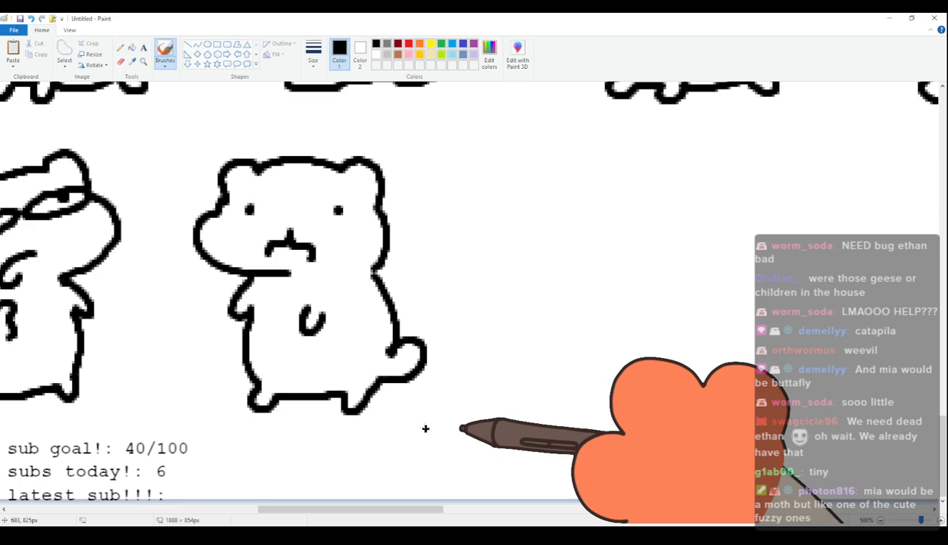
scroll(425, 428, "down", 1)
scroll(425, 429, "up", 1)
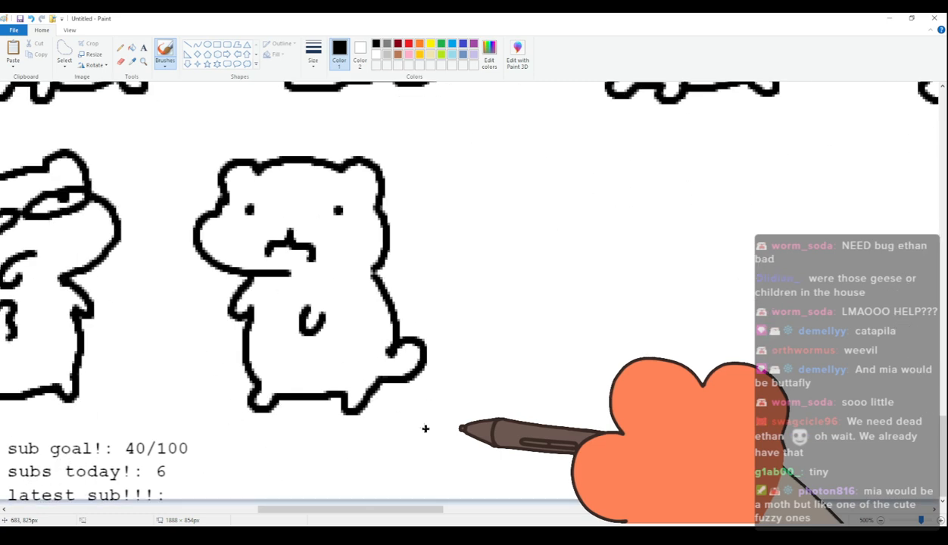
Draw a tilted small-eared head with a bulging right cheek and two narrow half-lidded eyes beside the dot-eyed character.
mouse_move(364, 511)
left_mouse_down()
mouse_move(387, 505)
mouse_move(396, 462)
mouse_move(375, 370)
left_mouse_up()
scroll(373, 356, "up", 1)
scroll(371, 354, "down", 1)
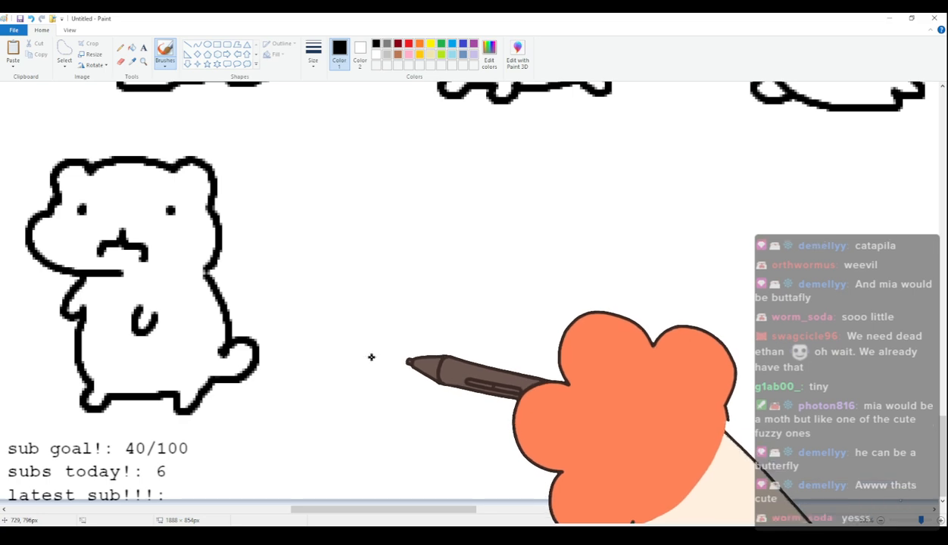
scroll(371, 356, "up", 2)
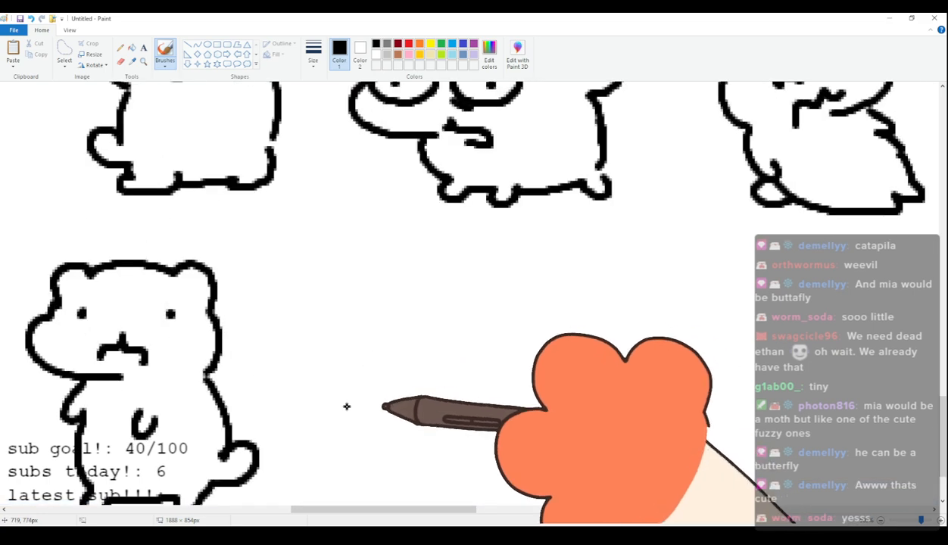
left_click_drag(348, 516, 357, 503)
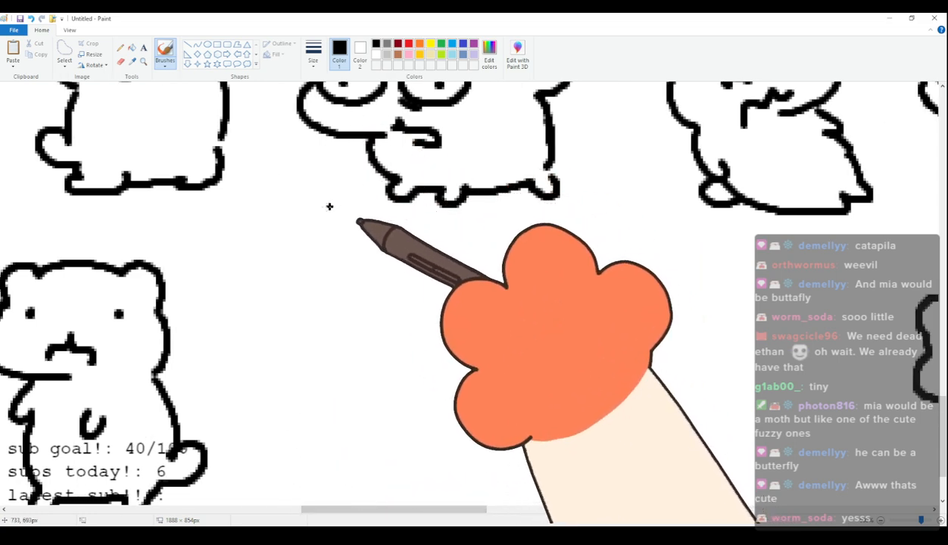
mouse_move(343, 336)
left_mouse_down()
mouse_move(334, 308)
mouse_move(429, 304)
left_mouse_up()
key("ctrl+z")
mouse_move(334, 336)
left_mouse_down()
mouse_move(351, 297)
mouse_move(422, 295)
mouse_move(447, 281)
mouse_move(483, 329)
mouse_move(421, 406)
left_mouse_up()
key("ctrl+z")
key("ctrl+z")
mouse_move(326, 339)
left_mouse_down()
mouse_move(315, 312)
mouse_move(480, 282)
mouse_move(519, 374)
mouse_move(457, 400)
left_mouse_up()
left_click_drag(341, 345, 347, 343)
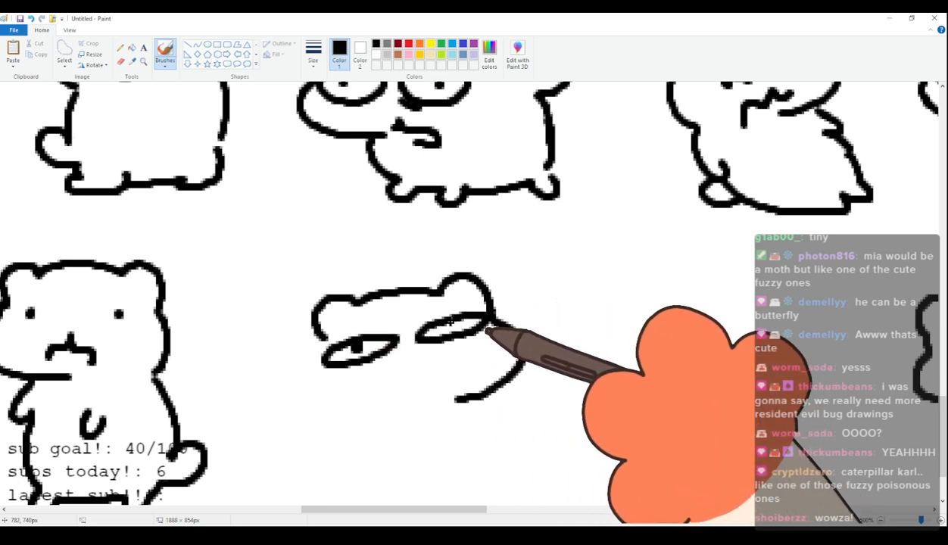
Add a smirking open mouth and a plump four-legged body with short feet and a round tail to the tilted head.
left_click_drag(455, 375, 376, 401)
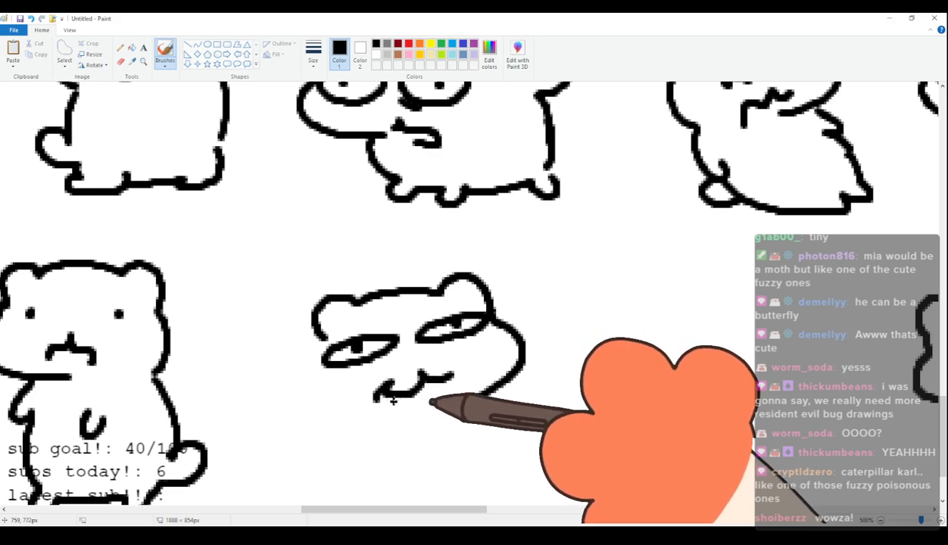
mouse_move(323, 338)
left_mouse_down()
mouse_move(348, 401)
mouse_move(279, 407)
mouse_move(273, 432)
mouse_move(318, 487)
left_mouse_up()
scroll(319, 469, "down", 3)
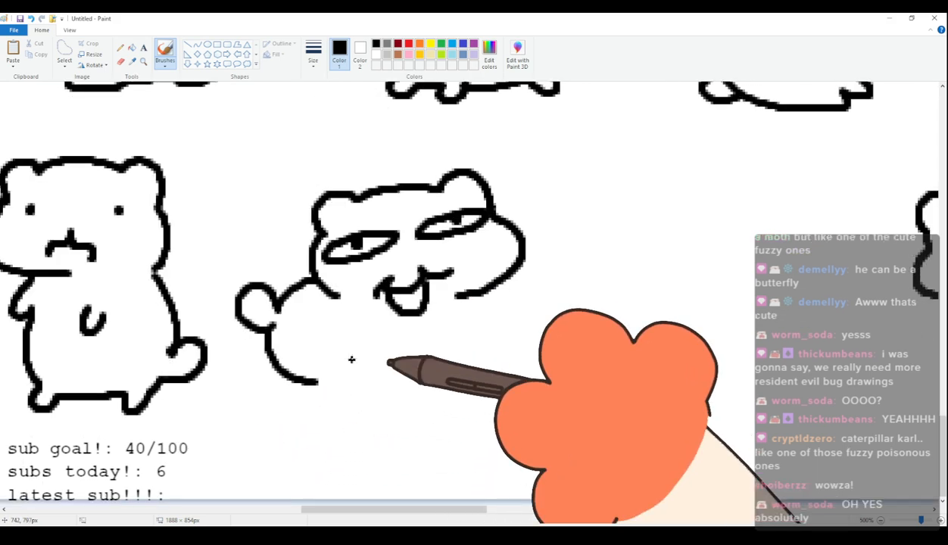
left_click_drag(319, 387, 479, 367)
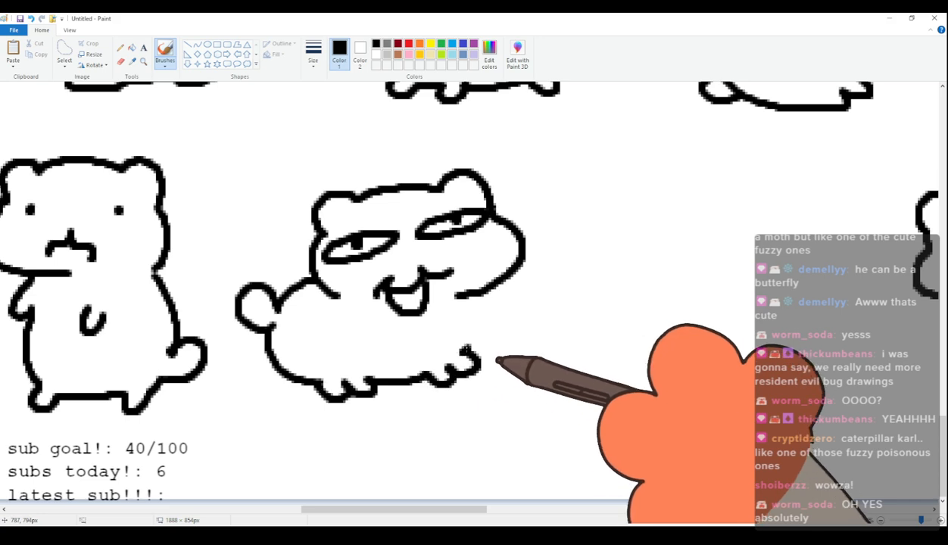
left_click_drag(482, 294, 480, 364)
Draw a small-eared head with two heavy-lidded eyes in the gap between the smirking and the scowling characters.
left_click_drag(447, 513, 468, 483)
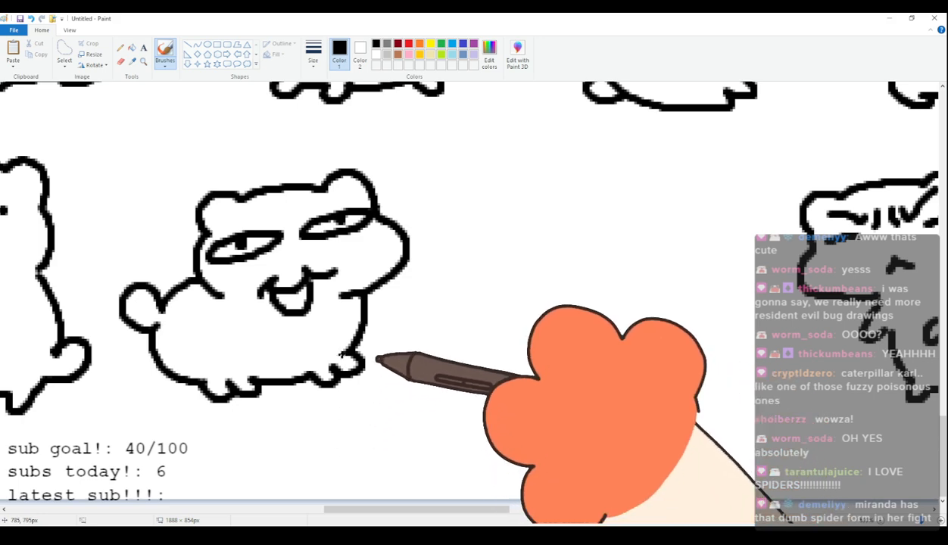
scroll(343, 355, "up", 2)
scroll(344, 356, "down", 1)
scroll(399, 412, "down", 1)
left_click_drag(403, 506, 437, 506)
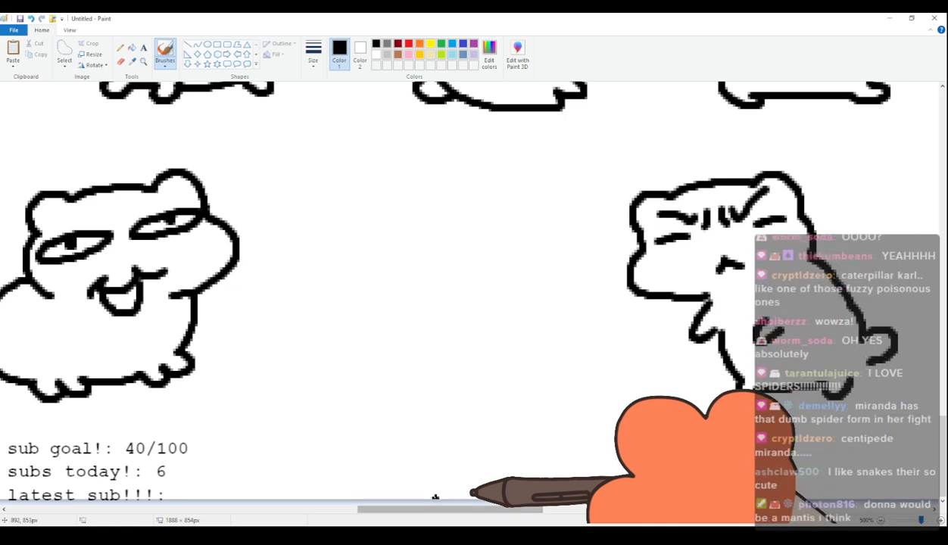
mouse_move(435, 508)
left_mouse_down()
mouse_move(390, 508)
mouse_move(428, 510)
left_mouse_up()
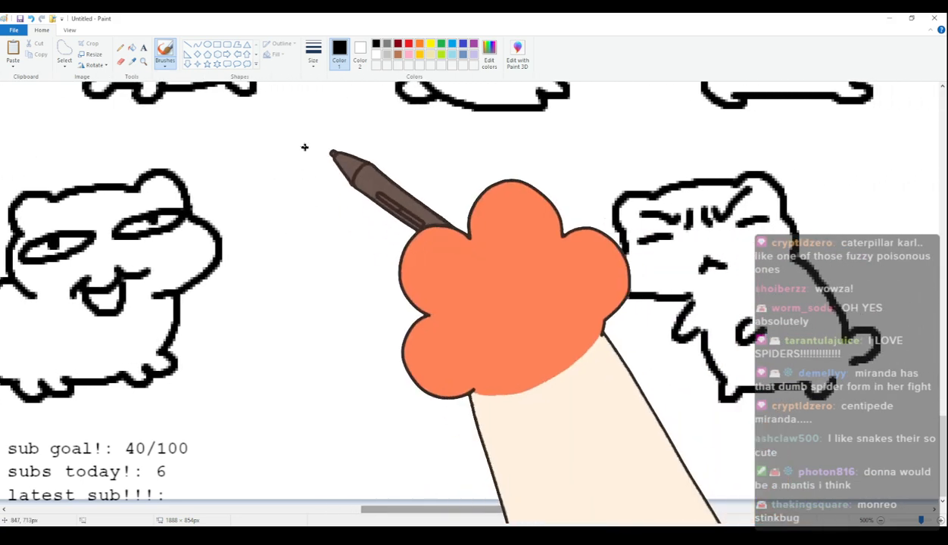
mouse_move(303, 262)
left_mouse_down()
mouse_move(331, 230)
mouse_move(309, 240)
mouse_move(338, 214)
mouse_move(346, 223)
mouse_move(401, 216)
mouse_move(436, 227)
mouse_move(458, 218)
mouse_move(476, 254)
mouse_move(307, 252)
mouse_move(295, 269)
mouse_move(295, 314)
mouse_move(377, 339)
left_mouse_up()
key("ctrl+z")
mouse_move(313, 254)
left_mouse_down()
mouse_move(366, 274)
mouse_move(372, 264)
mouse_move(340, 260)
left_mouse_up()
mouse_move(423, 261)
left_mouse_down()
mouse_move(455, 285)
mouse_move(405, 259)
mouse_move(431, 268)
left_mouse_up()
Give the heavy-lidded character a small curved mouth and a plump body with short feet and an upright rounded tail.
mouse_move(393, 311)
left_mouse_down()
mouse_move(404, 324)
mouse_move(383, 394)
left_mouse_up()
key("ctrl+z")
mouse_move(351, 337)
left_mouse_down()
mouse_move(393, 392)
mouse_move(383, 409)
mouse_move(412, 405)
mouse_move(446, 420)
mouse_move(460, 401)
mouse_move(500, 385)
left_mouse_up()
mouse_move(476, 253)
left_mouse_down()
mouse_move(528, 239)
mouse_move(542, 335)
mouse_move(513, 373)
mouse_move(518, 381)
mouse_move(539, 343)
left_mouse_up()
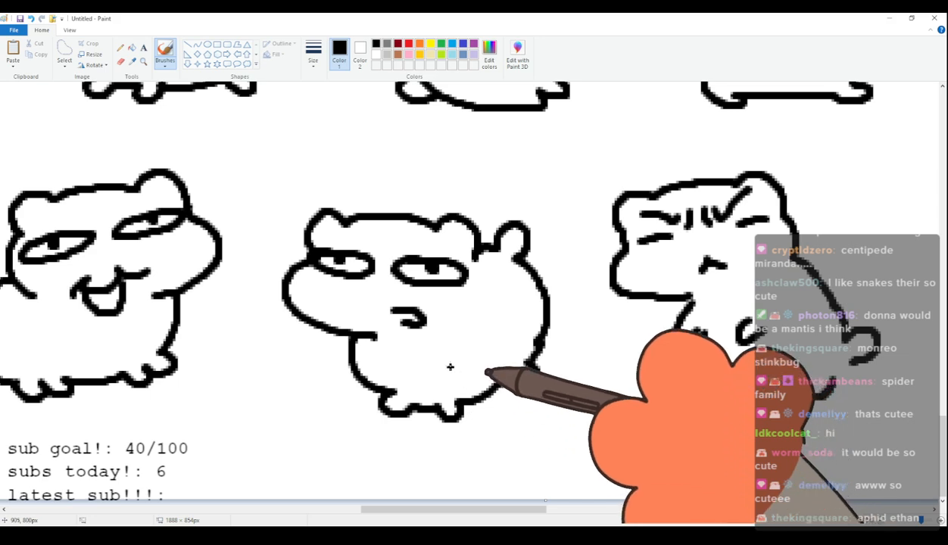
Review the whole canvas and check the remaining space in the bottom row of characters.
scroll(496, 364, "up", 3)
scroll(458, 360, "down", 3)
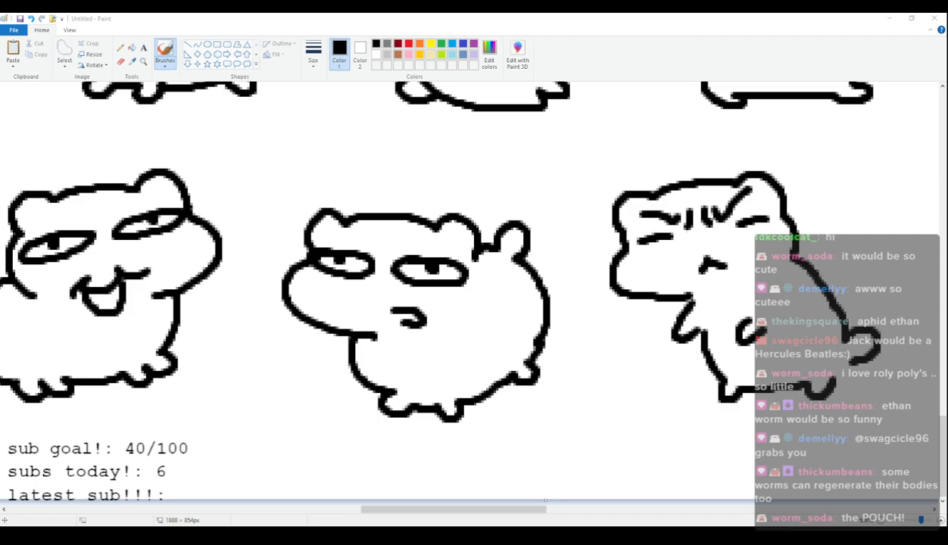
scroll(491, 455, "down", 5)
scroll(491, 454, "up", 5)
left_click_drag(475, 509, 496, 500)
scroll(438, 500, "down", 5)
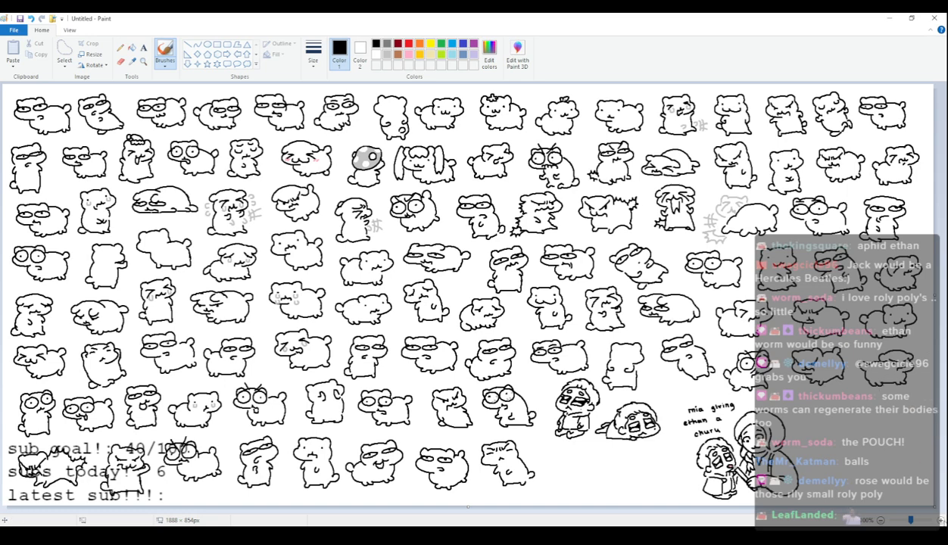
left_click(942, 522)
left_click(942, 521)
left_click(942, 521)
left_click(942, 522)
scroll(415, 421, "down", 15)
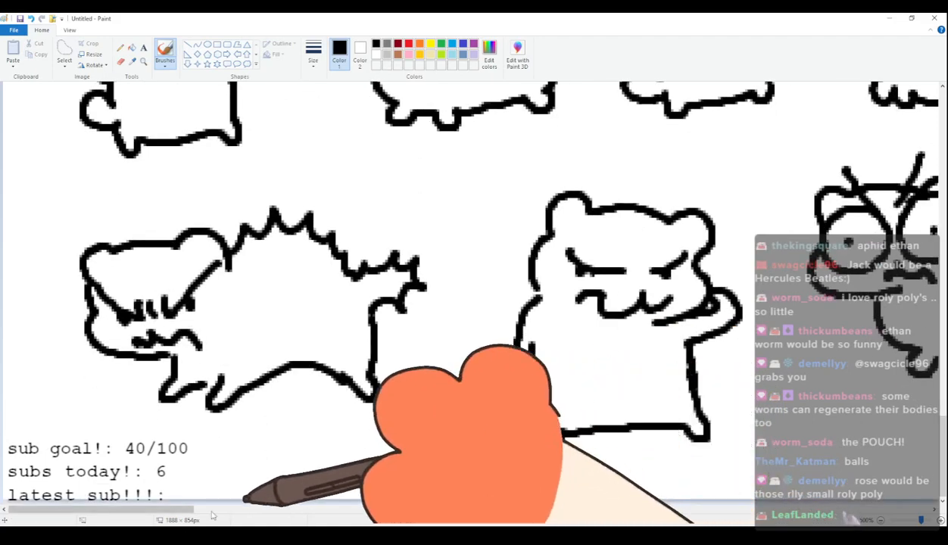
Draw a small-eared head with two large round eyes and dot pupils to the right of the scowling character.
mouse_move(189, 510)
left_mouse_down()
mouse_move(702, 510)
mouse_move(687, 519)
left_mouse_up()
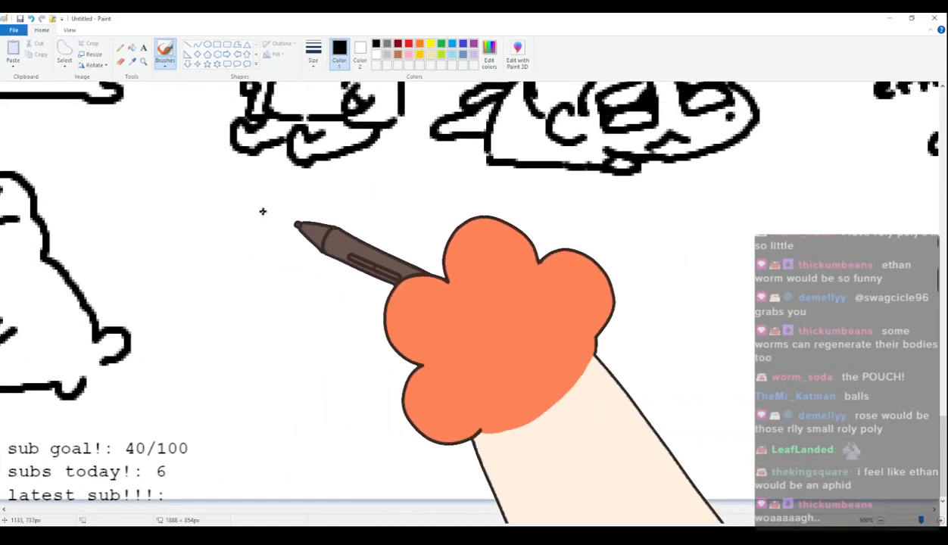
mouse_move(218, 302)
left_mouse_down()
mouse_move(222, 271)
mouse_move(254, 280)
mouse_move(241, 289)
mouse_move(261, 258)
mouse_move(345, 254)
mouse_move(358, 239)
mouse_move(386, 249)
mouse_move(390, 277)
mouse_move(421, 305)
mouse_move(371, 356)
left_mouse_up()
key("ctrl+z")
mouse_move(275, 277)
left_mouse_down()
mouse_move(321, 294)
mouse_move(278, 271)
left_mouse_up()
left_click(284, 312)
mouse_move(349, 259)
left_mouse_down()
mouse_move(329, 275)
mouse_move(380, 332)
mouse_move(350, 259)
left_mouse_up()
left_click(366, 297)
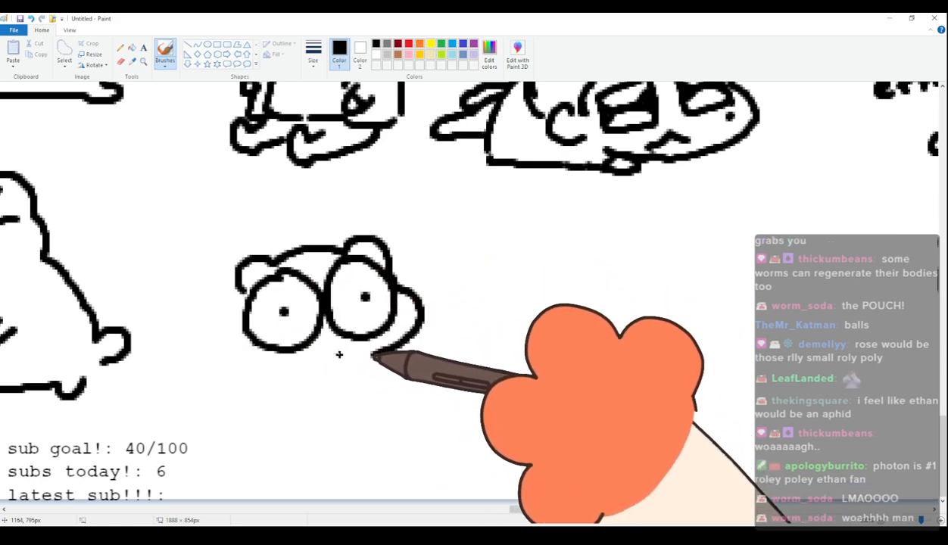
Add a small curved mouth and a sitting body with short feet and a rounded tail to the round-eyed head.
left_click_drag(337, 354, 325, 392)
mouse_move(243, 290)
left_mouse_down()
mouse_move(252, 371)
mouse_move(192, 415)
mouse_move(233, 368)
mouse_move(207, 420)
mouse_move(172, 419)
mouse_move(229, 465)
mouse_move(271, 473)
mouse_move(300, 454)
mouse_move(306, 472)
mouse_move(323, 453)
mouse_move(354, 451)
left_mouse_up()
mouse_move(375, 350)
left_mouse_down()
mouse_move(373, 422)
mouse_move(388, 447)
left_mouse_up()
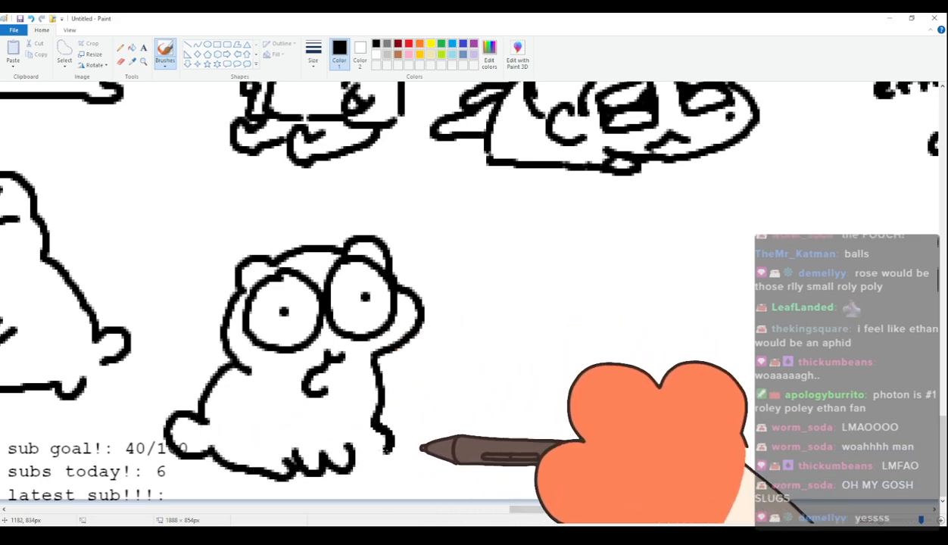
key("ctrl+z")
mouse_move(377, 365)
left_mouse_down()
mouse_move(387, 400)
mouse_move(355, 470)
left_mouse_up()
Draw another small-eared head with round eyes and dot pupils in the space before the captioned human scene.
left_click_drag(546, 509, 587, 496)
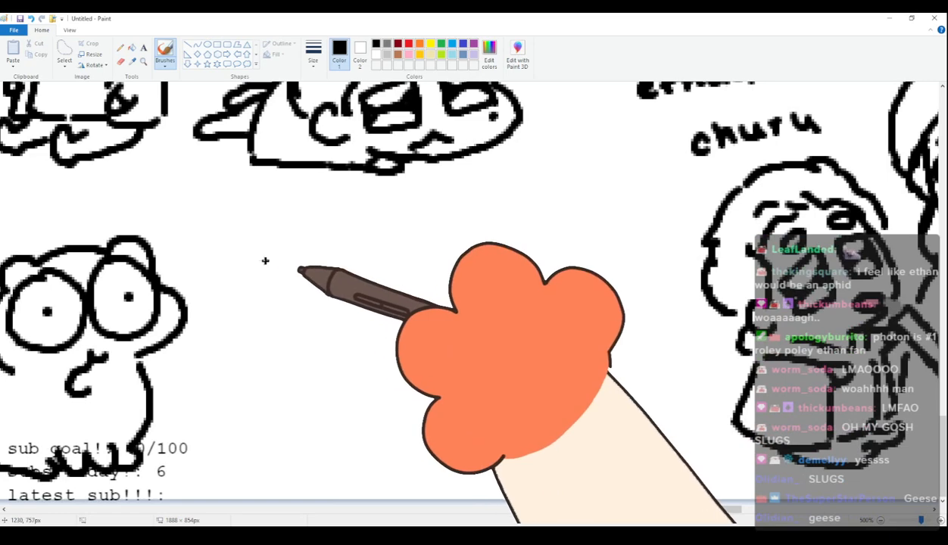
mouse_move(255, 271)
left_mouse_down()
mouse_move(263, 236)
mouse_move(364, 240)
mouse_move(376, 227)
mouse_move(408, 238)
mouse_move(414, 269)
left_mouse_up()
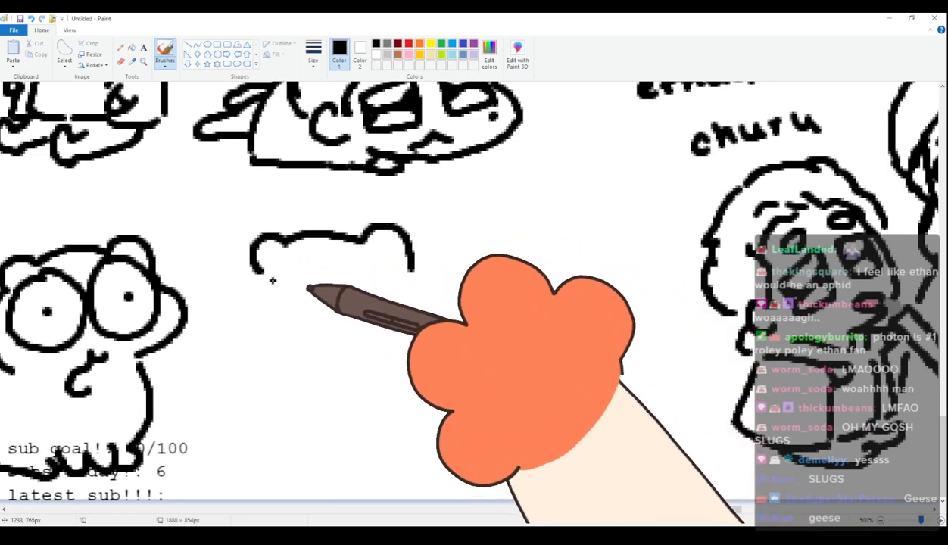
mouse_move(253, 267)
left_mouse_down()
mouse_move(249, 292)
mouse_move(270, 339)
mouse_move(330, 341)
left_mouse_up()
mouse_move(284, 245)
left_mouse_down()
mouse_move(322, 273)
mouse_move(284, 244)
left_mouse_up()
left_click(283, 283)
mouse_move(358, 255)
left_mouse_down()
mouse_move(338, 277)
mouse_move(394, 312)
mouse_move(389, 246)
mouse_move(361, 251)
left_mouse_up()
left_click(374, 284)
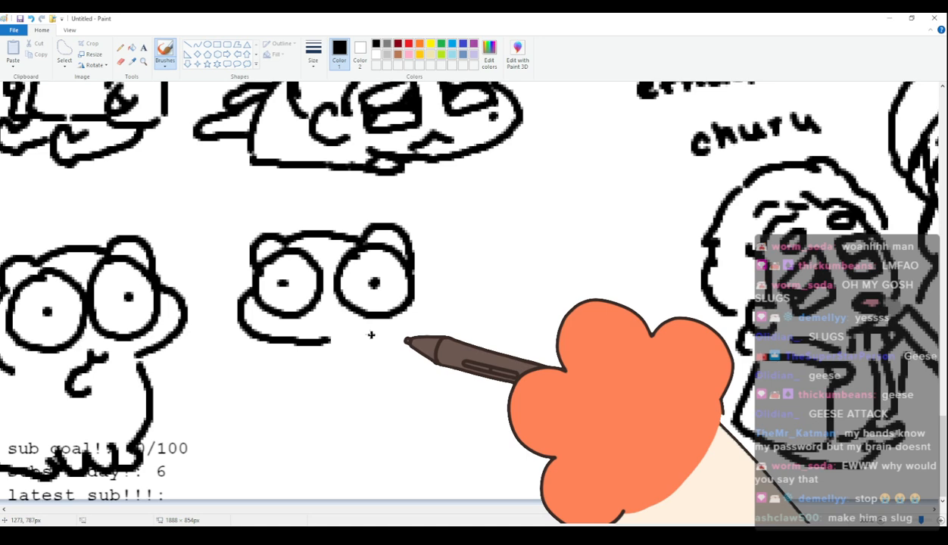
Add a wavy mouth and a plump four-legged body with an upright rounded tail to this second round-eyed head.
mouse_move(313, 335)
left_mouse_down()
mouse_move(344, 323)
mouse_move(360, 338)
mouse_move(300, 351)
mouse_move(324, 393)
left_mouse_up()
key("ctrl+z")
left_click_drag(347, 339, 371, 342)
mouse_move(301, 346)
left_mouse_down()
mouse_move(314, 377)
mouse_move(349, 404)
left_mouse_up()
key("ctrl+z")
key("ctrl+z")
mouse_move(302, 347)
left_mouse_down()
mouse_move(307, 406)
mouse_move(345, 436)
mouse_move(401, 443)
mouse_move(455, 424)
left_mouse_up()
mouse_move(417, 280)
left_mouse_down()
mouse_move(466, 283)
mouse_move(493, 267)
mouse_move(483, 399)
left_mouse_up()
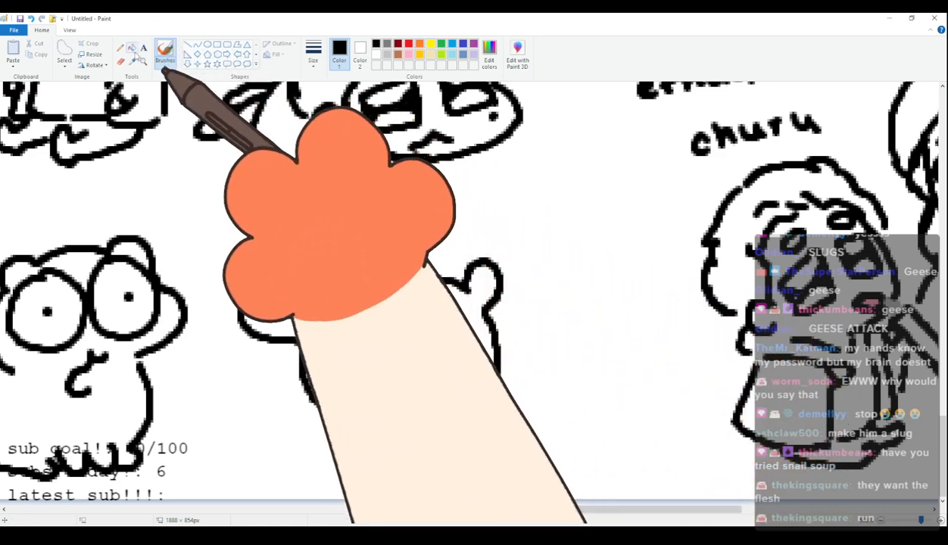
Select the newly finished round-eyed character and move it slightly left, closer to its neighbour.
left_click(64, 54)
mouse_move(250, 220)
left_mouse_down()
mouse_move(228, 308)
mouse_move(236, 354)
mouse_move(281, 397)
mouse_move(297, 442)
mouse_move(398, 479)
mouse_move(526, 443)
mouse_move(547, 338)
mouse_move(516, 233)
mouse_move(436, 213)
left_mouse_up()
left_click_drag(416, 276, 381, 274)
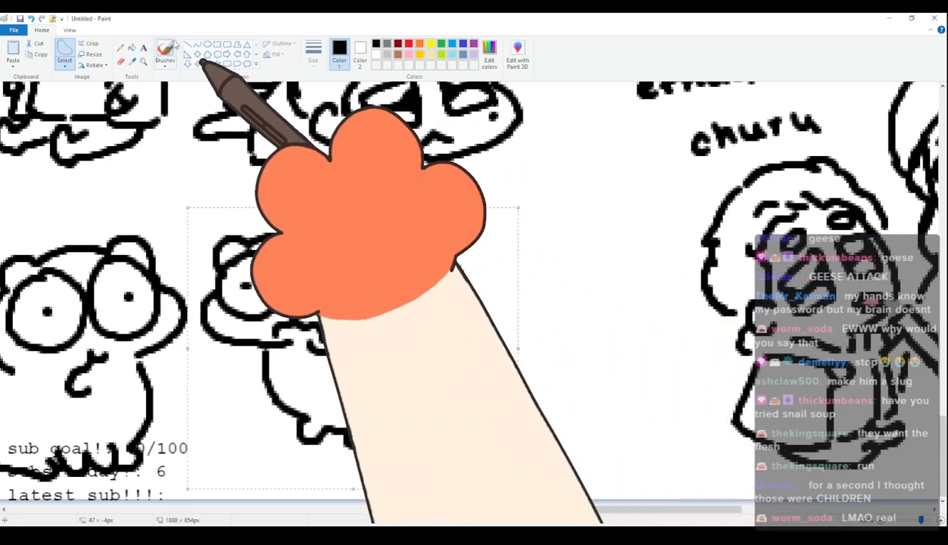
Draw a small-eared head with two round eyes and dot pupils between the moved character and the human scene.
left_click(165, 53)
left_click_drag(573, 512, 624, 513)
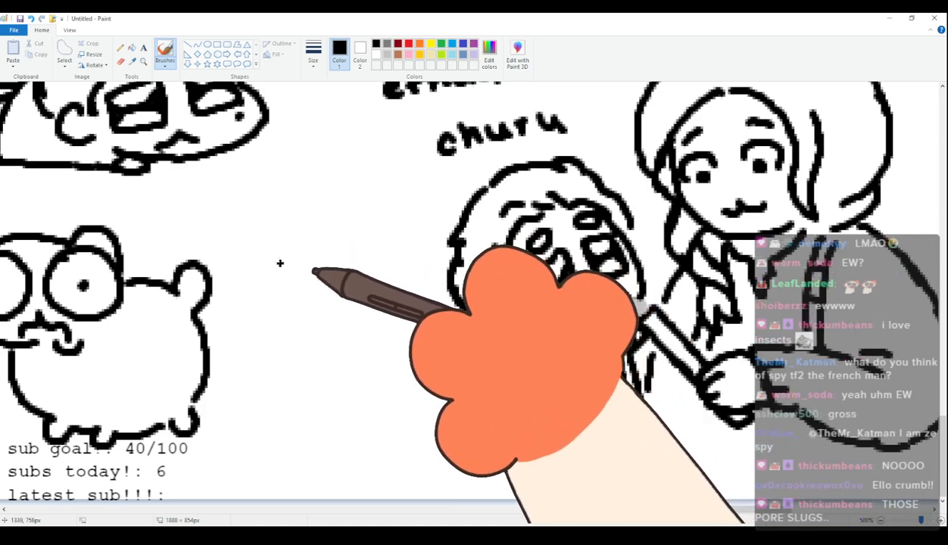
mouse_move(261, 265)
left_mouse_down()
mouse_move(270, 227)
mouse_move(294, 236)
mouse_move(258, 250)
mouse_move(289, 230)
mouse_move(356, 229)
mouse_move(375, 212)
mouse_move(401, 233)
mouse_move(426, 296)
mouse_move(294, 255)
mouse_move(329, 271)
mouse_move(268, 265)
left_mouse_up()
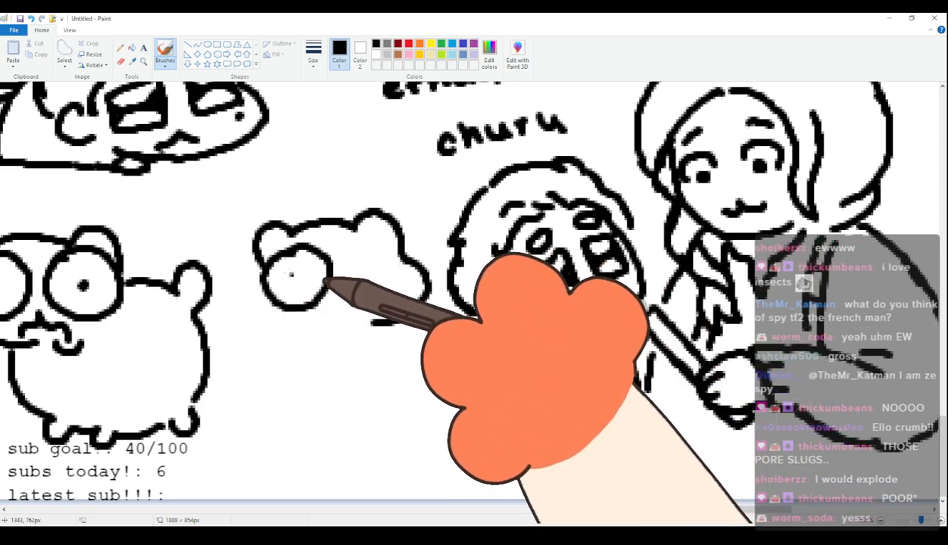
left_click(290, 274)
mouse_move(371, 244)
left_mouse_down()
mouse_move(410, 279)
mouse_move(377, 232)
left_mouse_up()
left_click(383, 263)
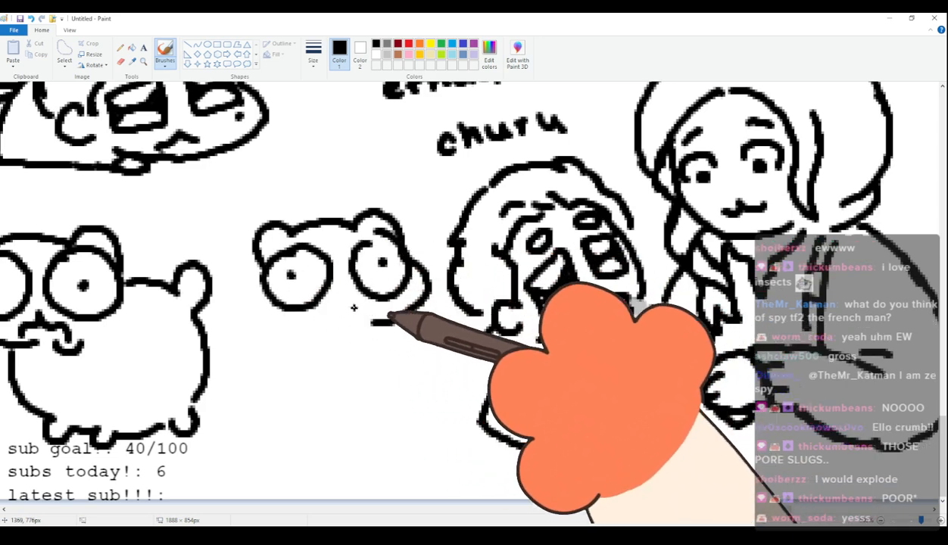
Add a crooked open mouth and an upright plump body with two small paws, feet and a side tail to the round-eyed head.
mouse_move(360, 317)
left_mouse_down()
mouse_move(341, 321)
mouse_move(349, 338)
left_mouse_up()
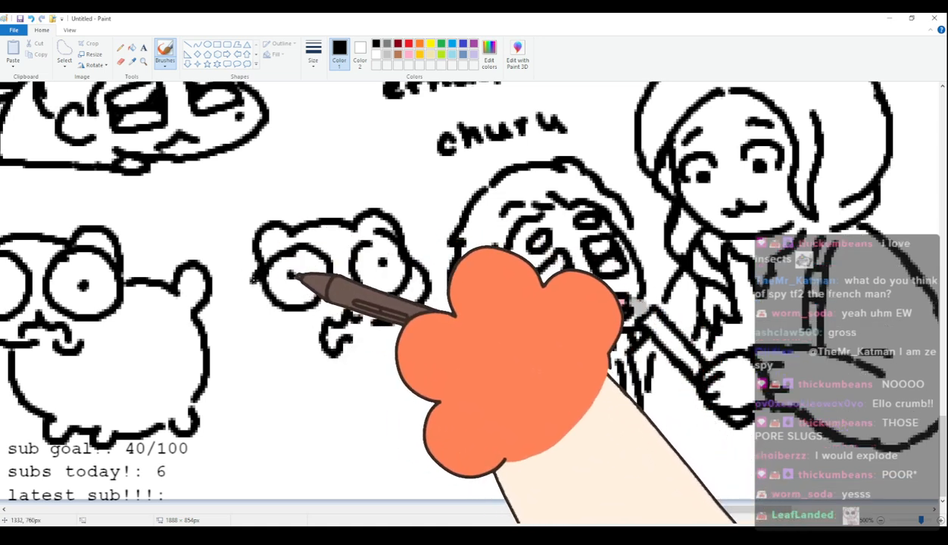
mouse_move(275, 328)
left_mouse_down()
mouse_move(268, 403)
mouse_move(243, 404)
mouse_move(302, 462)
mouse_move(309, 449)
mouse_move(403, 431)
left_mouse_up()
mouse_move(318, 385)
left_mouse_down()
mouse_move(338, 396)
mouse_move(339, 386)
mouse_move(399, 375)
left_mouse_up()
left_click_drag(388, 327, 397, 365)
scroll(362, 320, "up", 3)
scroll(362, 321, "down", 3)
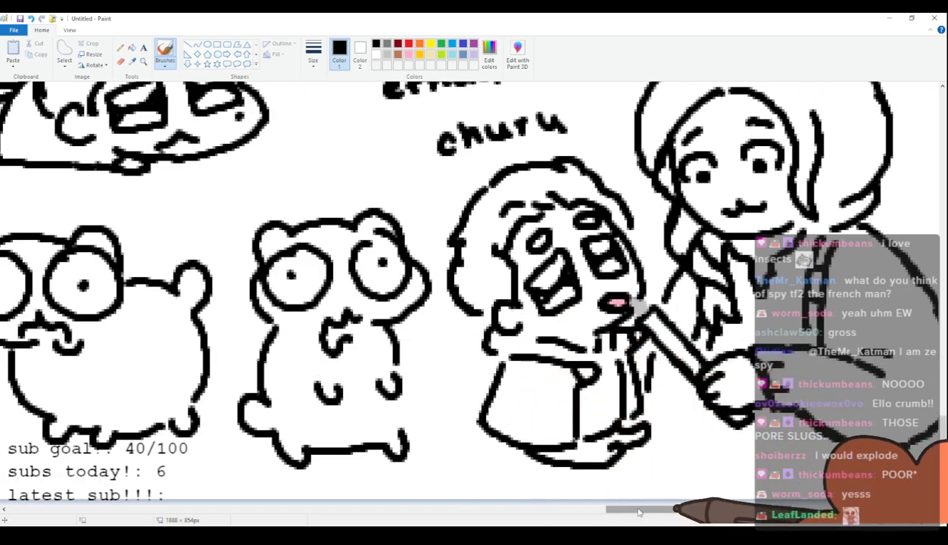
scroll(638, 513, "right", 5)
scroll(591, 381, "up", 3)
scroll(554, 367, "down", 1)
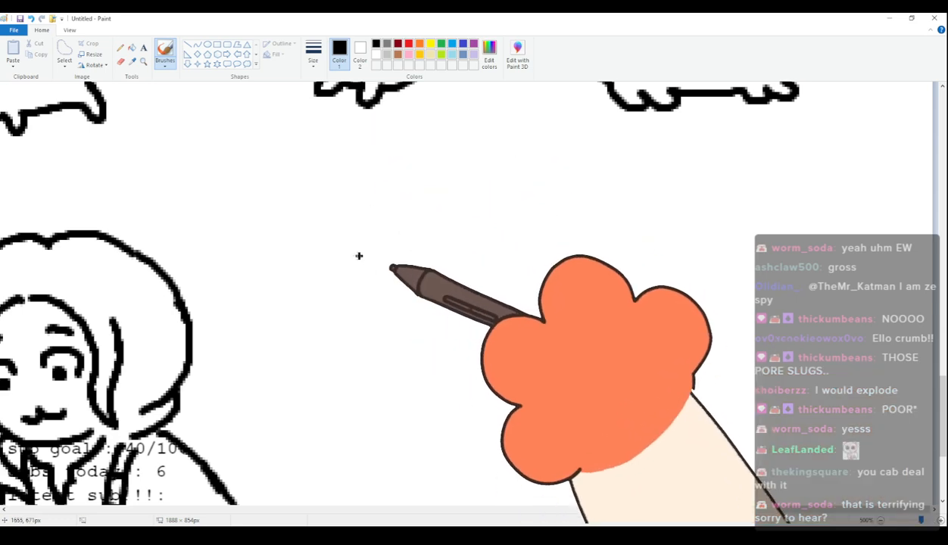
left_click_drag(373, 225, 476, 374)
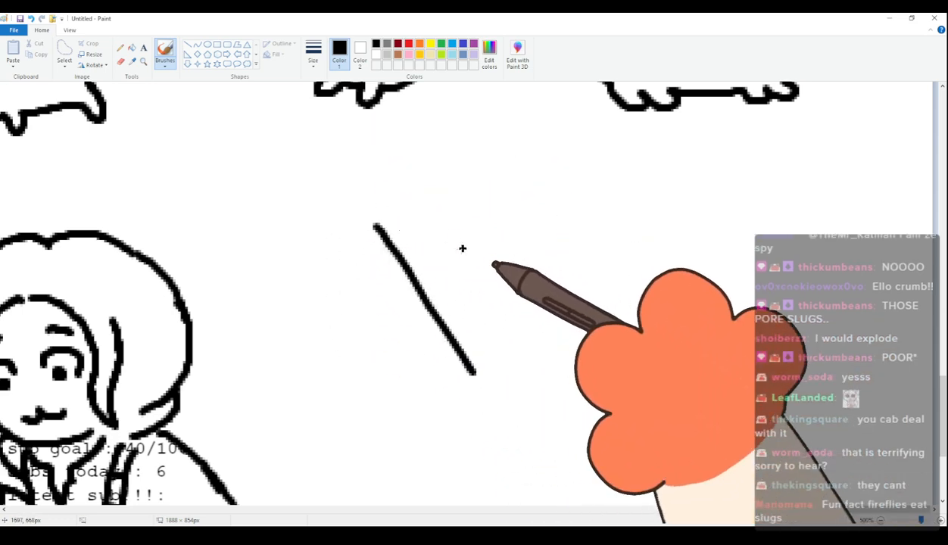
left_click_drag(412, 189, 535, 372)
left_click_drag(416, 284, 494, 279)
left_click_drag(442, 323, 508, 322)
left_click_drag(456, 360, 526, 360)
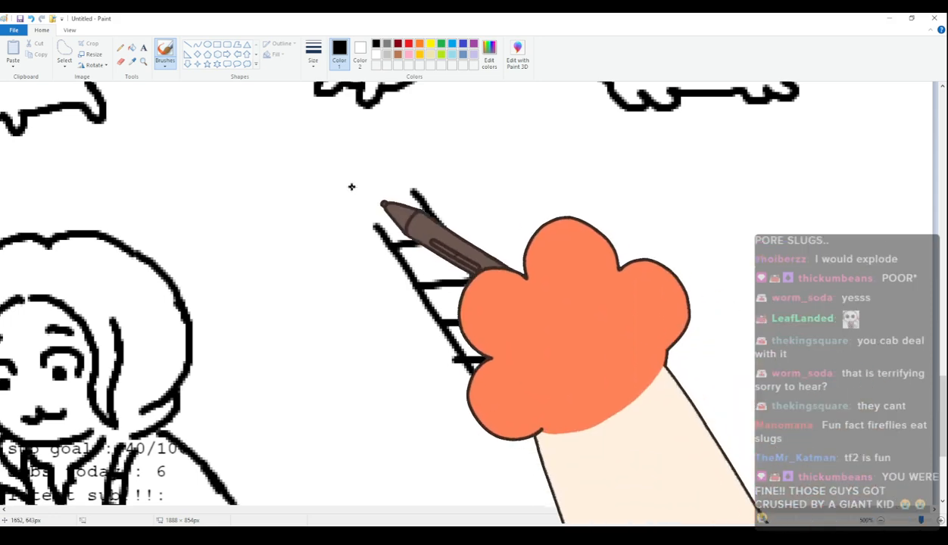
left_click_drag(322, 219, 427, 380)
left_click_drag(343, 237, 430, 391)
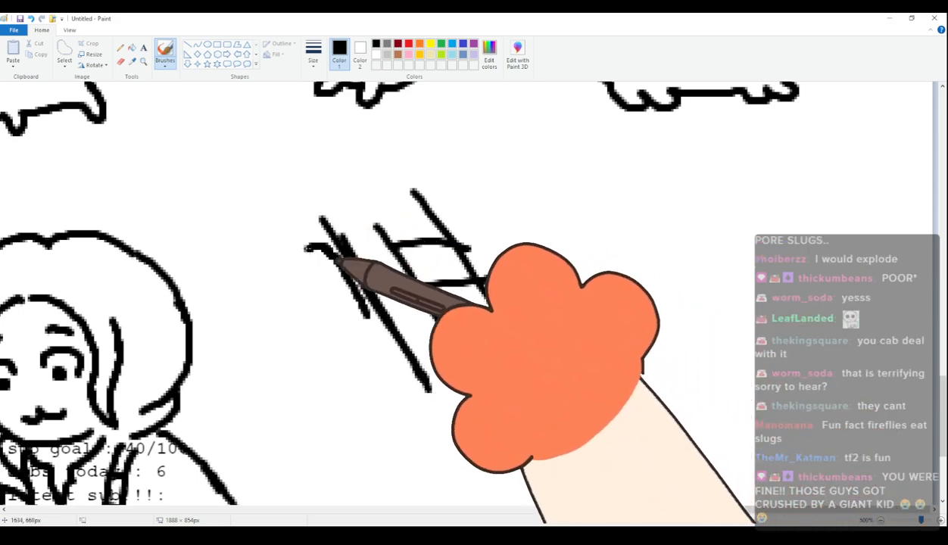
mouse_move(319, 246)
left_mouse_down()
mouse_move(304, 316)
mouse_move(389, 355)
left_mouse_up()
key("ctrl+z")
mouse_move(370, 226)
left_mouse_down()
mouse_move(316, 239)
mouse_move(388, 362)
left_mouse_up()
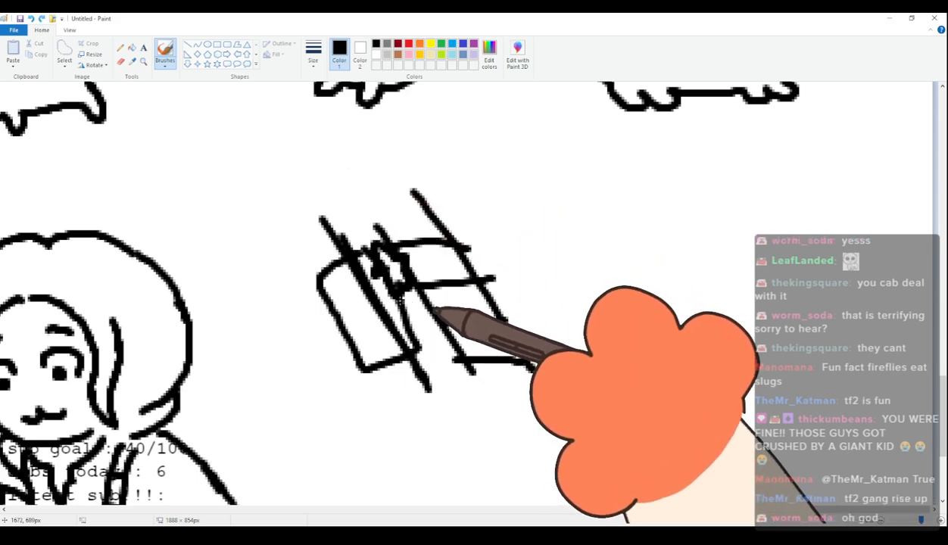
left_click_drag(443, 370, 352, 174)
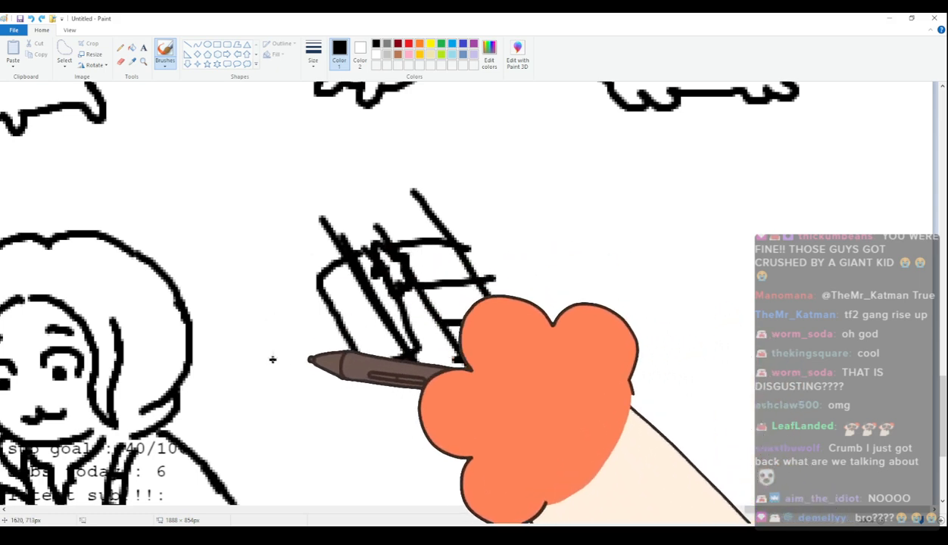
left_click_drag(451, 381, 339, 182)
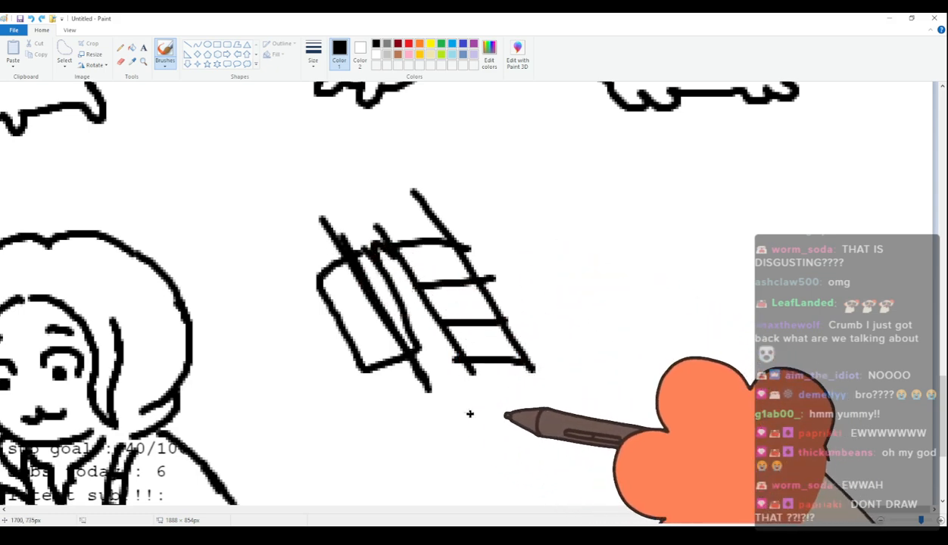
key("ctrl+z")
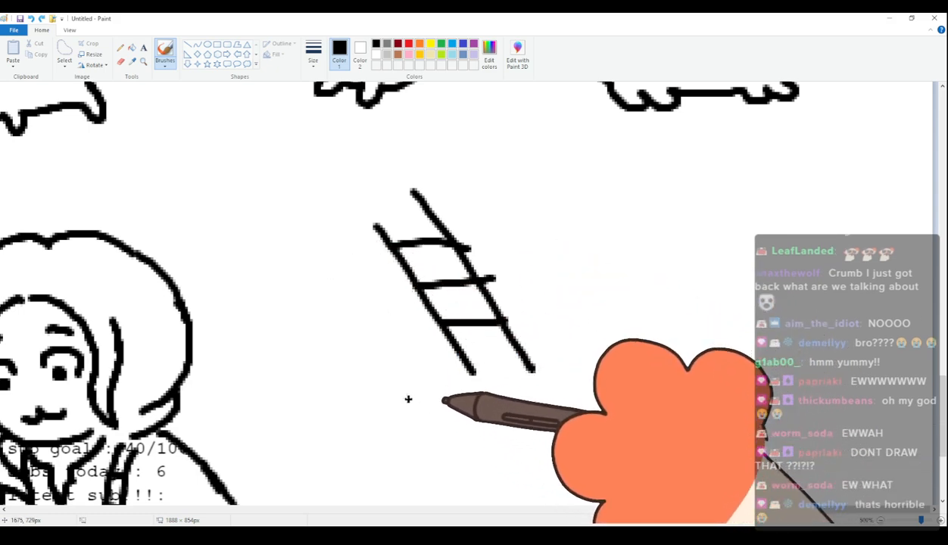
key("ctrl+z")
key("ctrl+z")
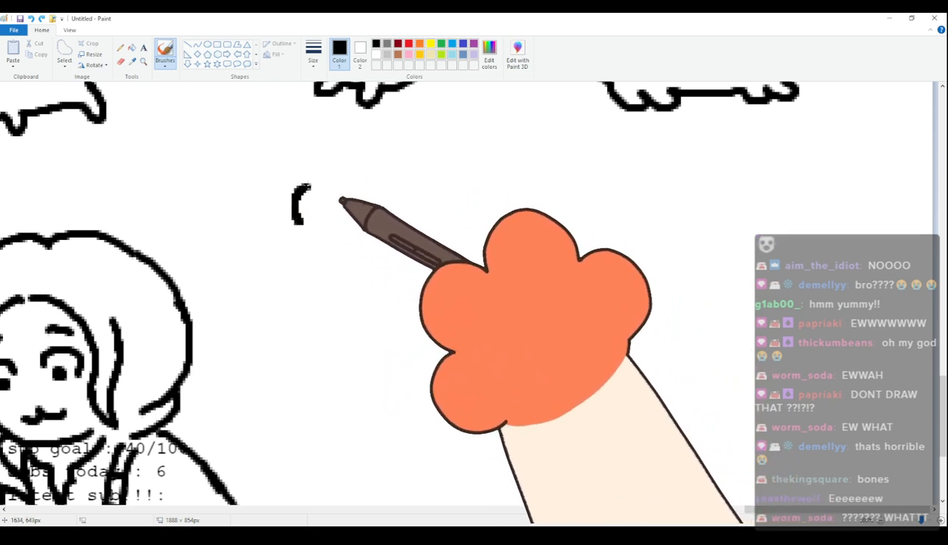
Draw a small-eared head with two round eyes and dot pupils in the empty space beside the hooded human figure.
mouse_move(343, 188)
left_mouse_down()
mouse_move(398, 187)
mouse_move(414, 177)
mouse_move(454, 251)
mouse_move(377, 266)
mouse_move(333, 196)
left_mouse_up()
left_click(328, 229)
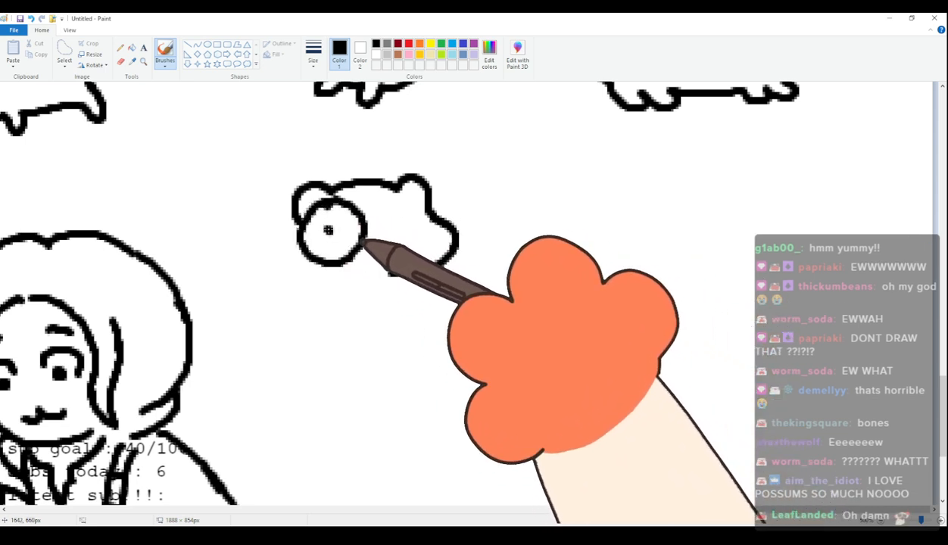
left_click(407, 201)
left_click_drag(407, 201, 415, 200)
left_click(408, 225)
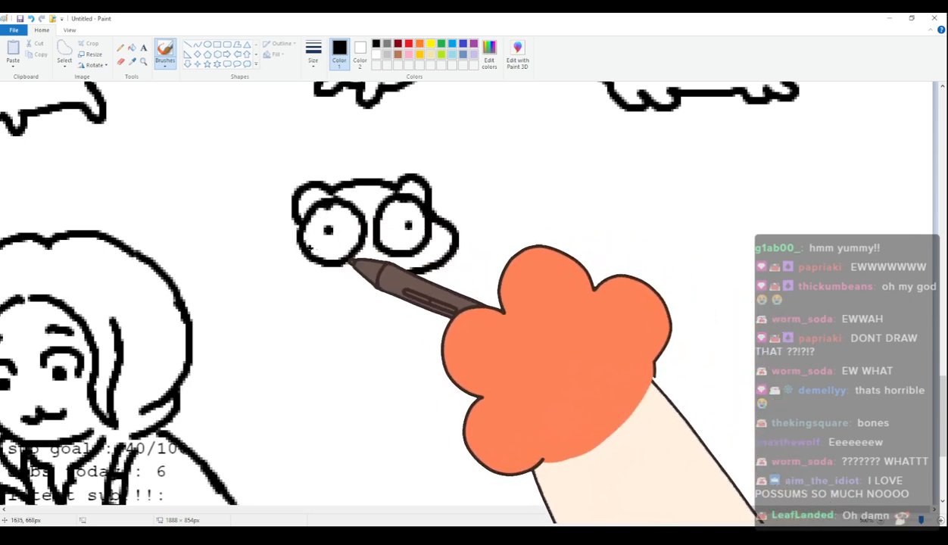
Add a small curled mouth and a plump body with short legs and a raised rounded tail to this head.
left_click_drag(373, 273, 358, 300)
mouse_move(296, 222)
left_mouse_down()
mouse_move(288, 278)
mouse_move(298, 288)
left_mouse_up()
key("ctrl+z")
mouse_move(295, 223)
left_mouse_down()
mouse_move(300, 275)
mouse_move(249, 293)
mouse_move(250, 324)
mouse_move(317, 381)
mouse_move(352, 393)
mouse_move(367, 374)
mouse_move(402, 379)
mouse_move(417, 356)
mouse_move(409, 284)
left_mouse_up()
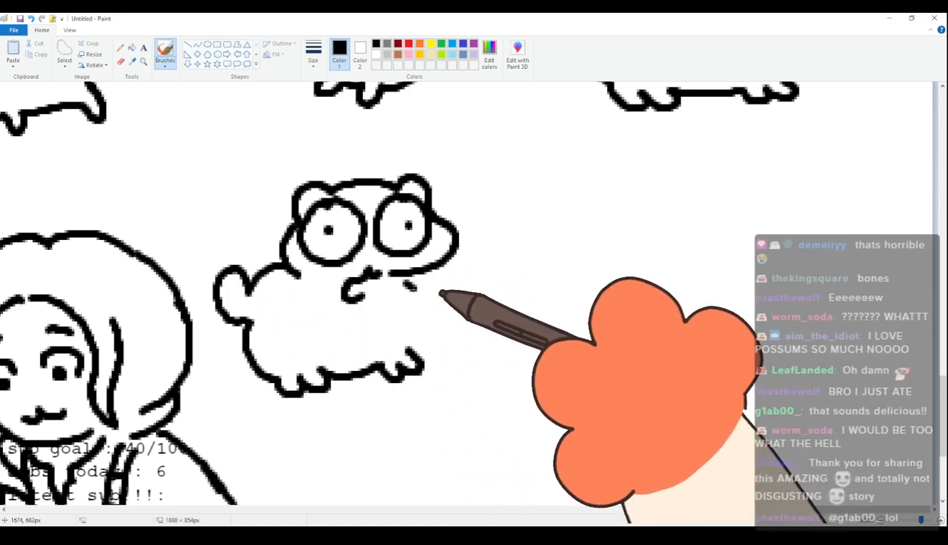
Draw another small-eared head with two touching round eyes and dot pupils beyond the plump four-legged character.
mouse_move(567, 175)
left_mouse_down()
mouse_move(534, 210)
mouse_move(539, 221)
mouse_move(622, 183)
left_mouse_up()
key("ctrl+z")
mouse_move(541, 215)
left_mouse_down()
mouse_move(570, 183)
mouse_move(633, 179)
mouse_move(658, 162)
mouse_move(682, 208)
left_mouse_up()
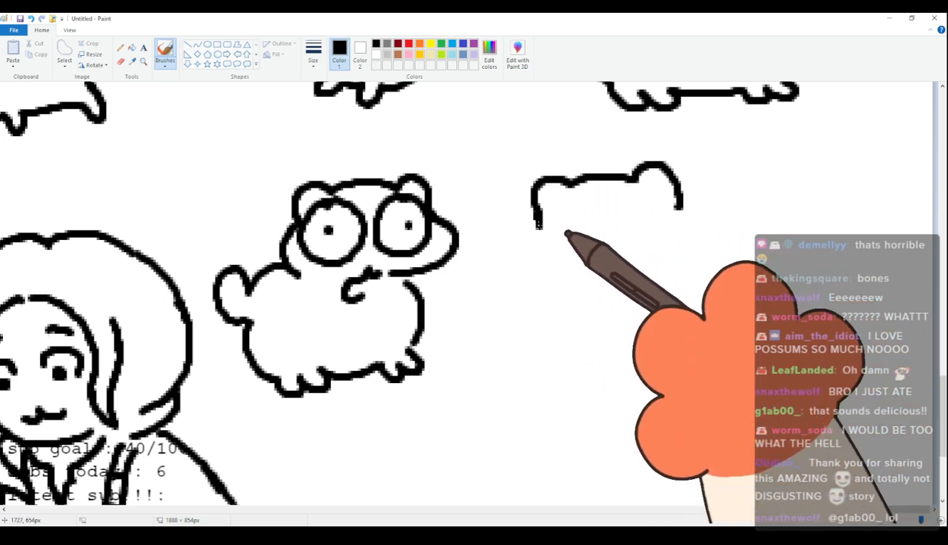
left_click_drag(536, 217, 575, 277)
mouse_move(583, 201)
left_mouse_down()
mouse_move(600, 221)
mouse_move(585, 200)
left_mouse_up()
left_click(563, 226)
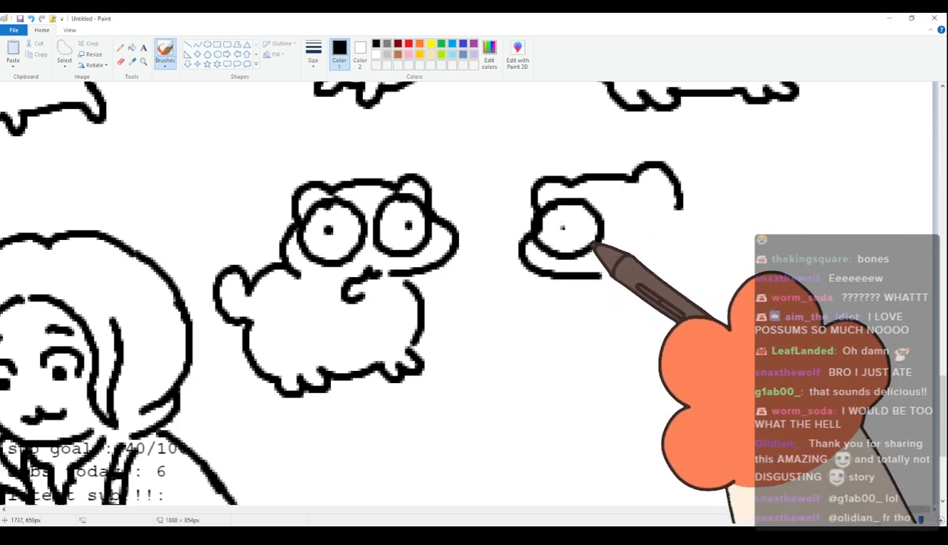
left_click_drag(578, 276, 602, 277)
mouse_move(639, 197)
left_mouse_down()
mouse_move(649, 249)
mouse_move(640, 196)
left_mouse_up()
left_click(653, 223)
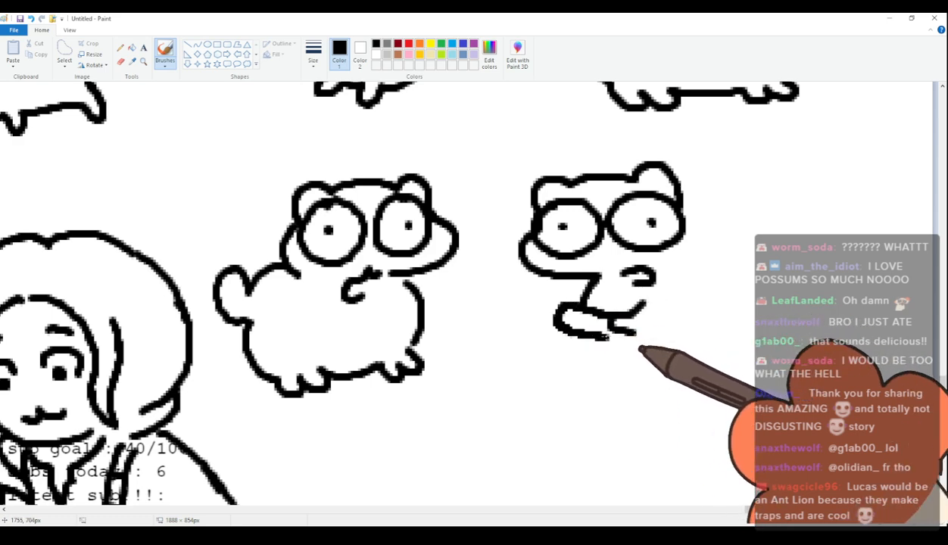
Complete this character with outstretched front limbs, a sloping back, a seated body with feet and a small rounded tail.
left_click_drag(606, 338, 612, 324)
mouse_move(687, 175)
left_mouse_down()
mouse_move(692, 220)
mouse_move(736, 306)
left_mouse_up()
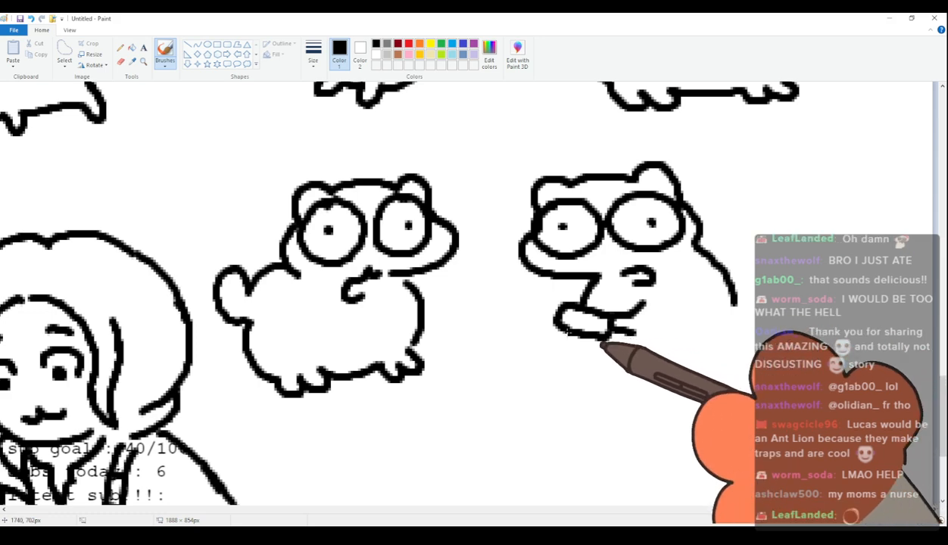
left_click_drag(602, 342, 610, 360)
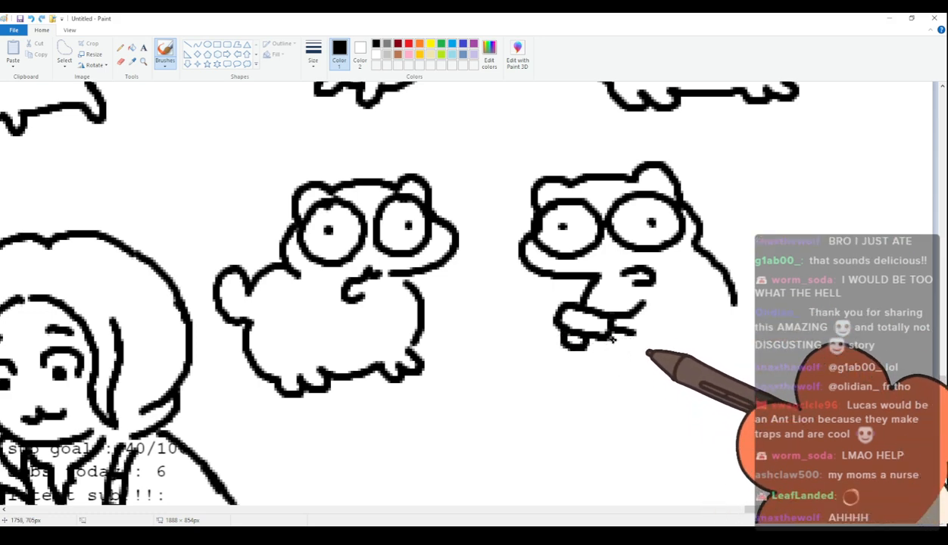
mouse_move(621, 361)
left_mouse_down()
mouse_move(656, 380)
mouse_move(675, 373)
mouse_move(682, 397)
mouse_move(725, 385)
left_mouse_up()
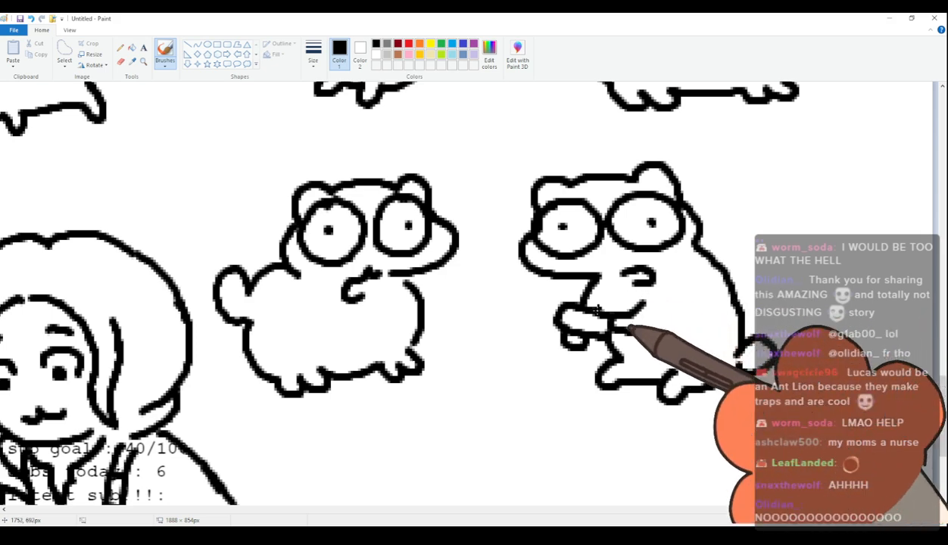
Select the two new round-eyed characters together and move them slightly right, away from the hooded human figure.
scroll(603, 298, "up", 2)
scroll(723, 315, "down", 4)
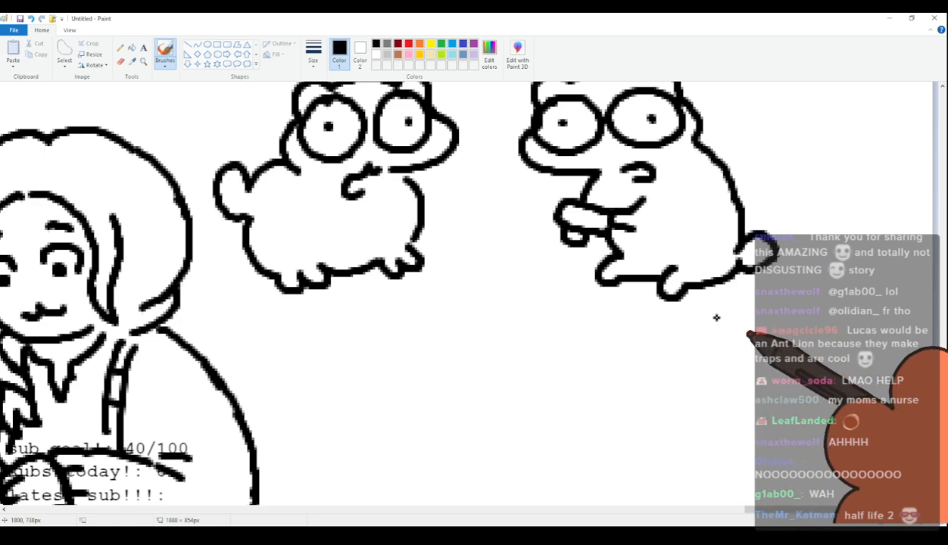
scroll(723, 315, "up", 2)
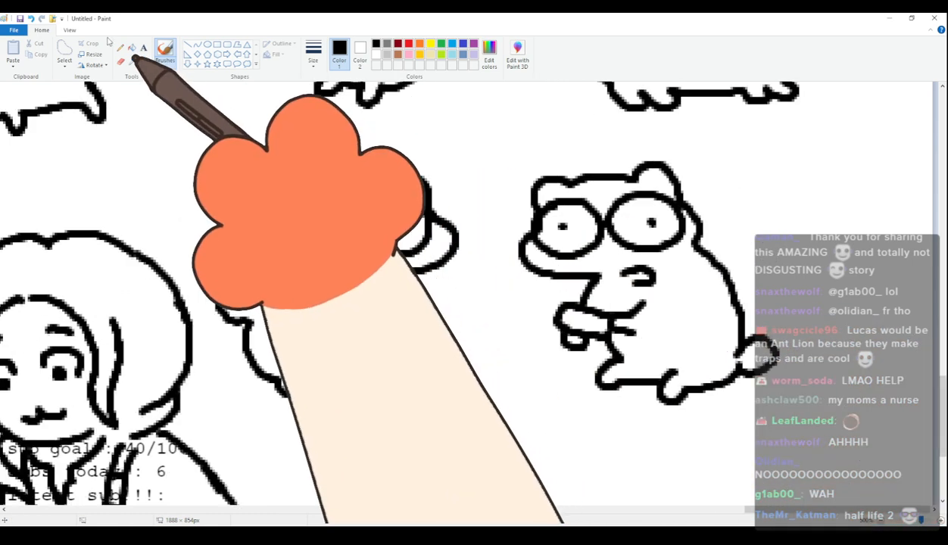
left_click(64, 50)
mouse_move(286, 164)
left_mouse_down()
mouse_move(212, 233)
mouse_move(200, 275)
mouse_move(240, 411)
mouse_move(408, 419)
mouse_move(711, 400)
mouse_move(770, 388)
mouse_move(813, 354)
mouse_move(741, 209)
mouse_move(674, 155)
mouse_move(578, 154)
mouse_move(632, 189)
left_mouse_up()
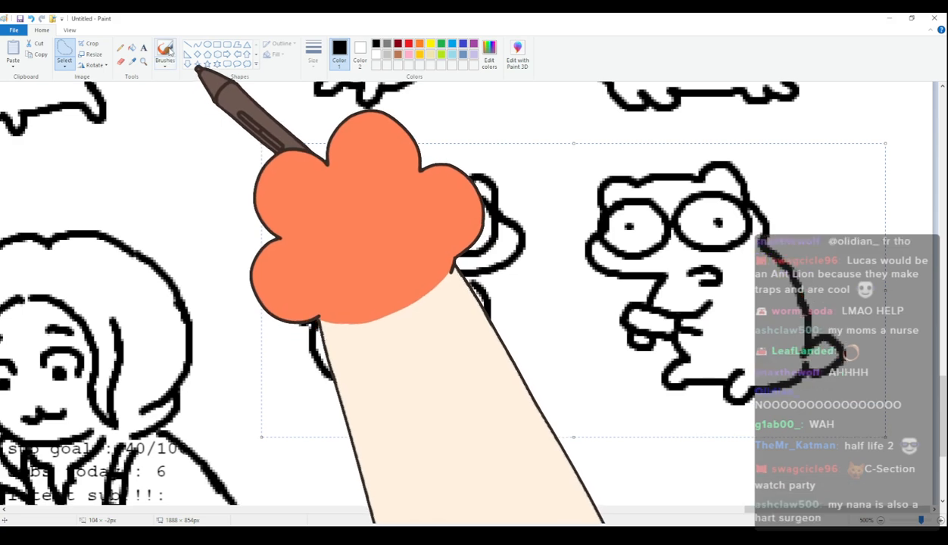
Return to the brush and make the white secondary colour the active colour slot.
left_click(166, 51)
left_click(360, 53)
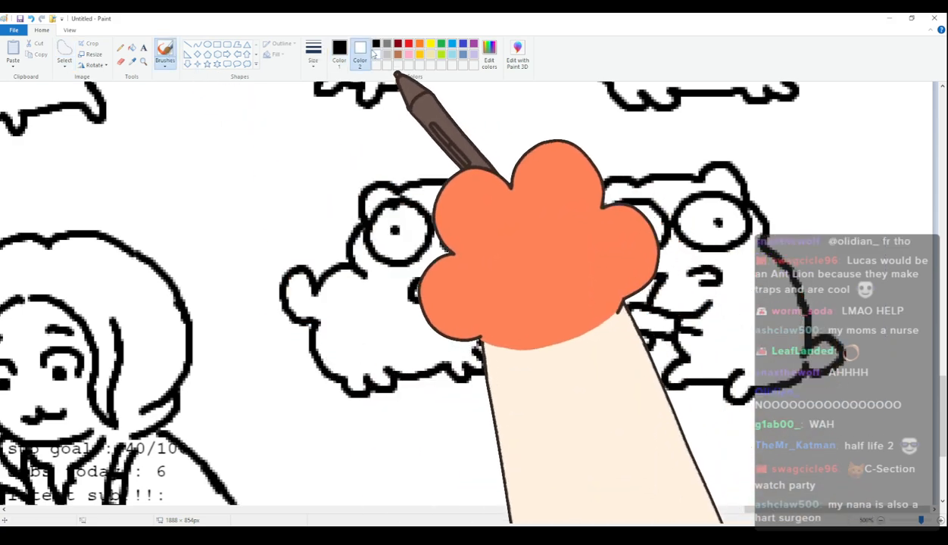